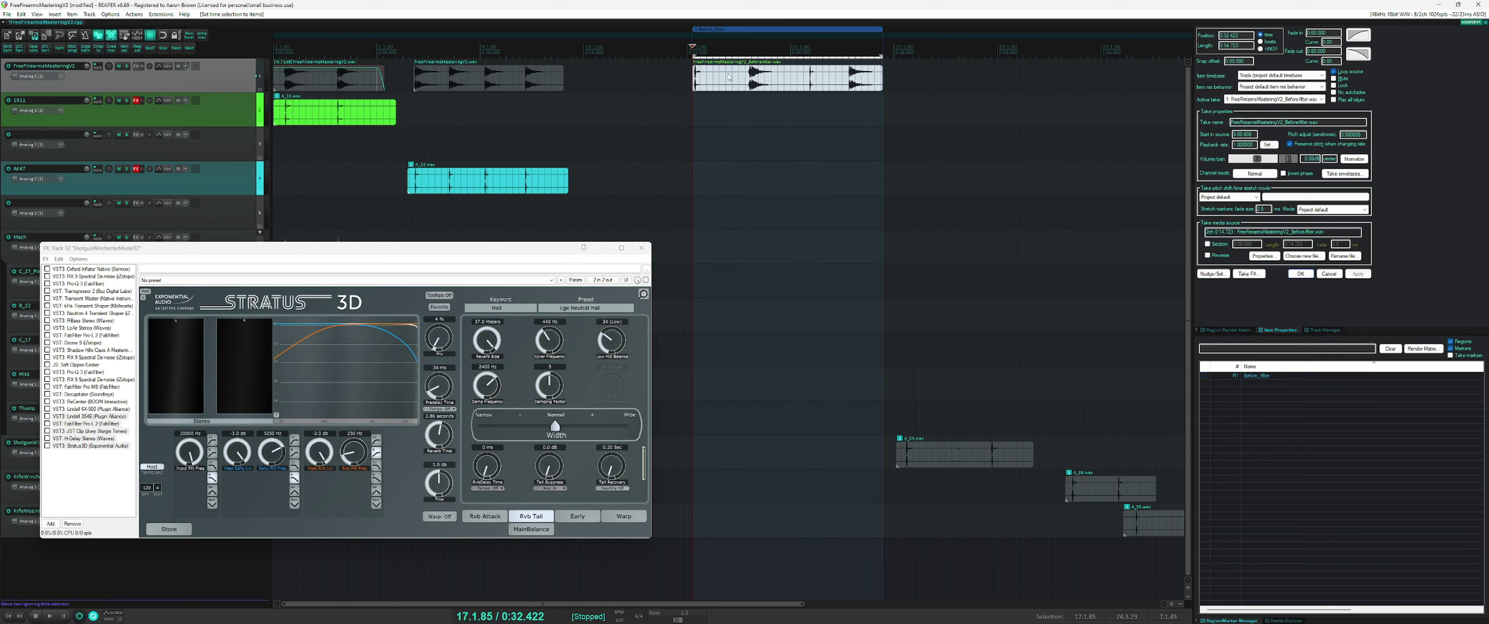
# - Play back the before/after mastering clip, and select the clip on the shotgun track
pyautogui.click(730, 79)
pyautogui.hotkey('ctrl', 'z')
pyautogui.press('space')
pyautogui.click(951, 465)
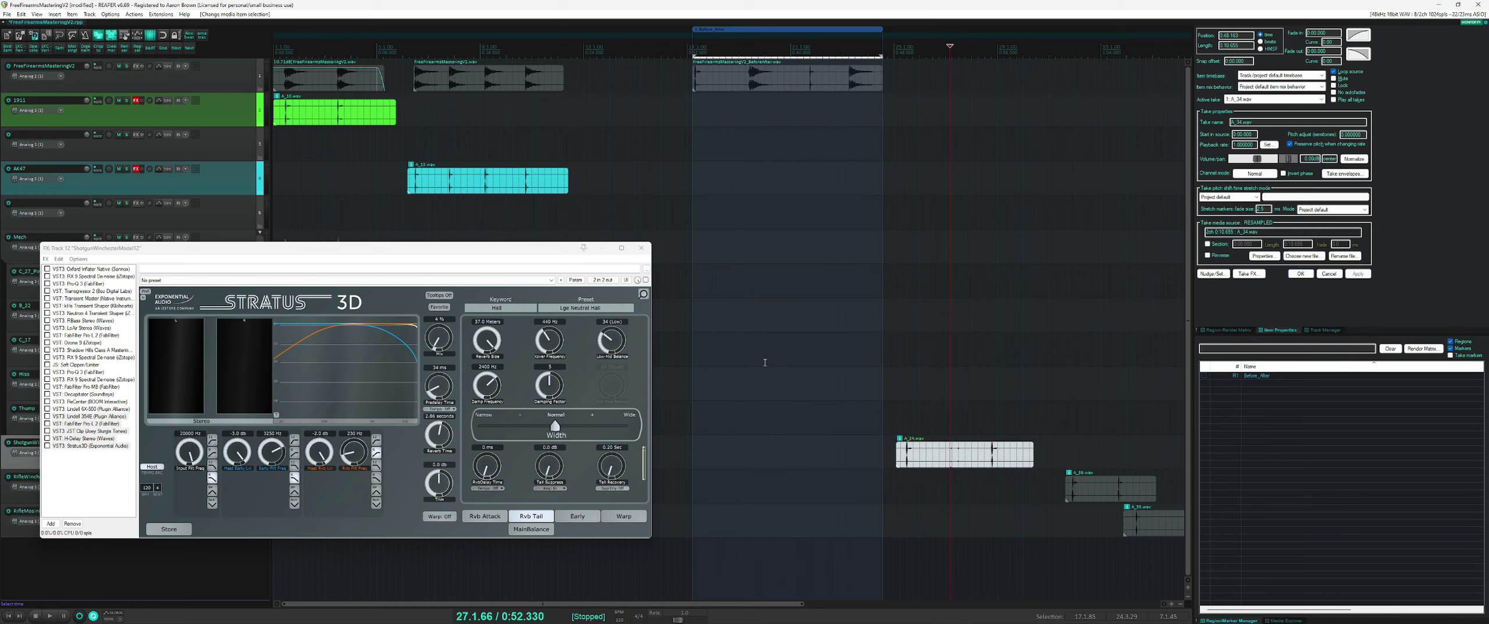
# - Enable the 1911 track's FX chain, move its window to the middle of the workspace, and close the shotgun track's FX window
pyautogui.click(138, 100)
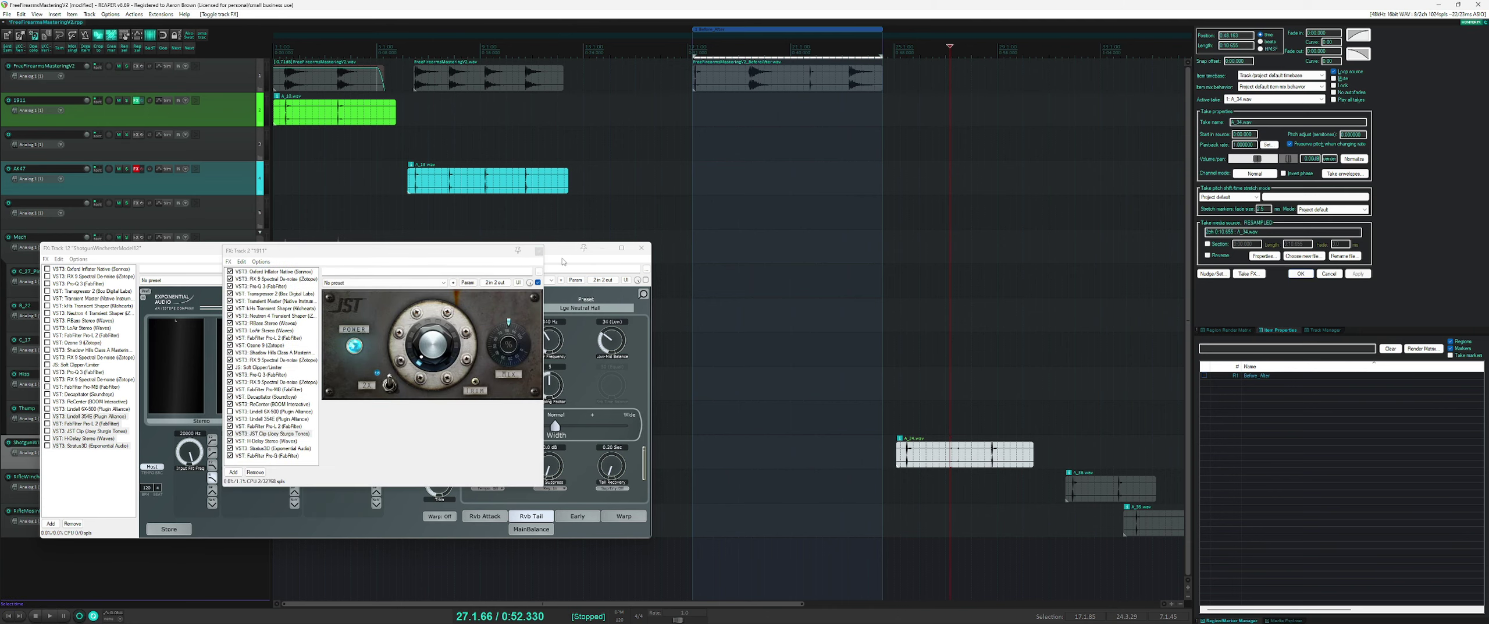
pyautogui.moveTo(560, 257); pyautogui.dragTo(1263, 255)
pyautogui.moveTo(384, 251); pyautogui.dragTo(654, 215)
pyautogui.click(1347, 247)
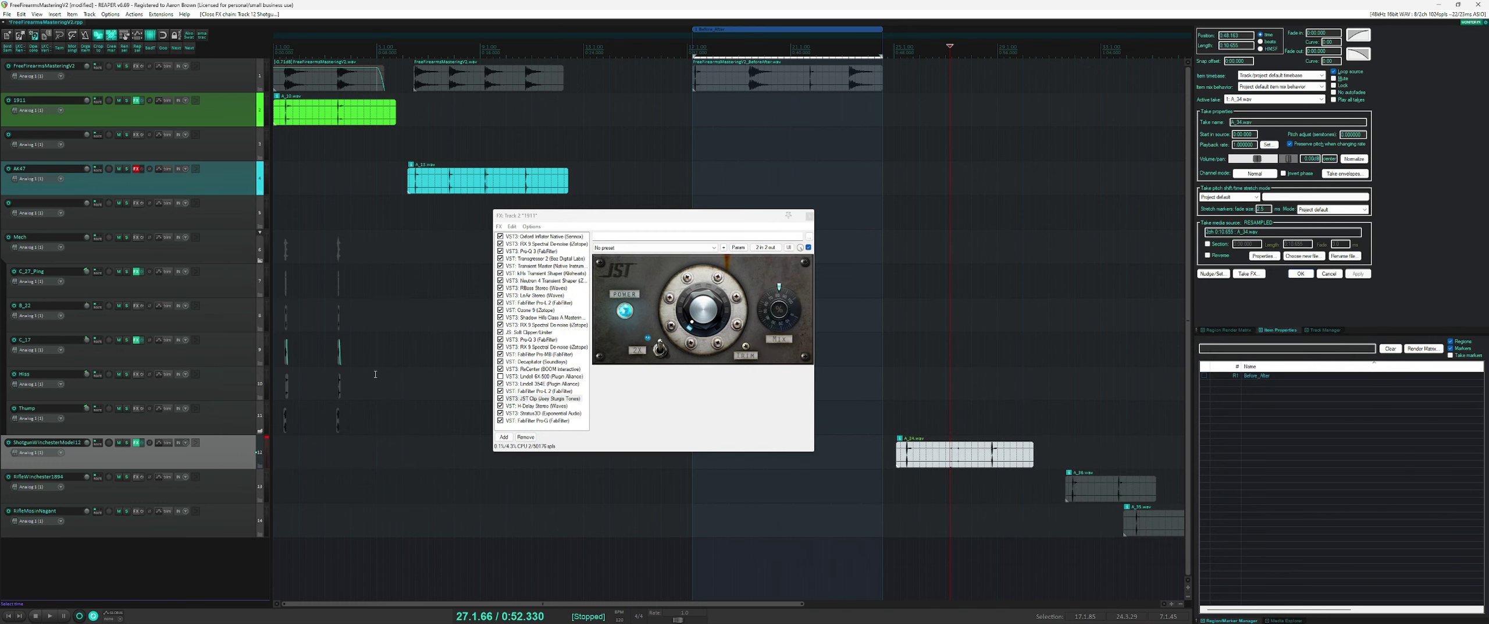
# - Select the layered source clips under the Mech folder track, and audition them with that folder temporarily soloed
pyautogui.scroll(-1, 285, 248)
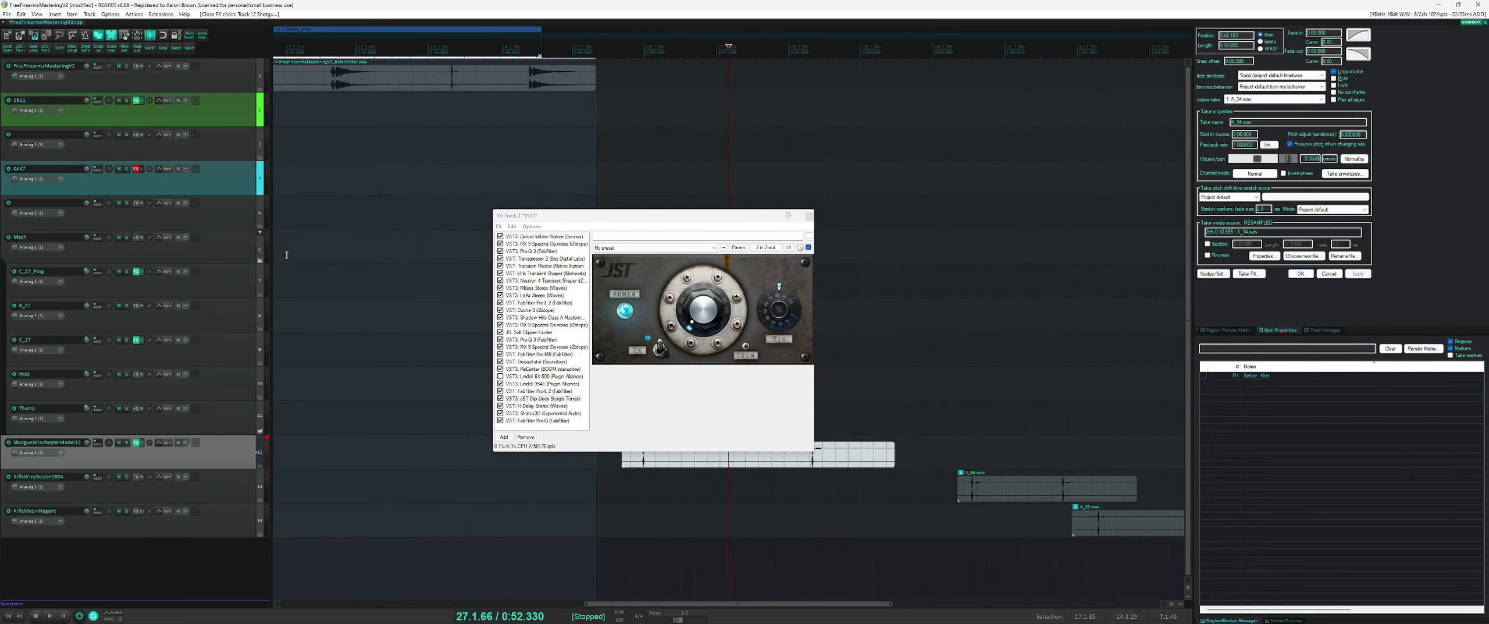
pyautogui.scroll(-1, 285, 249)
pyautogui.moveTo(282, 246); pyautogui.dragTo(295, 448)
pyautogui.press('z')
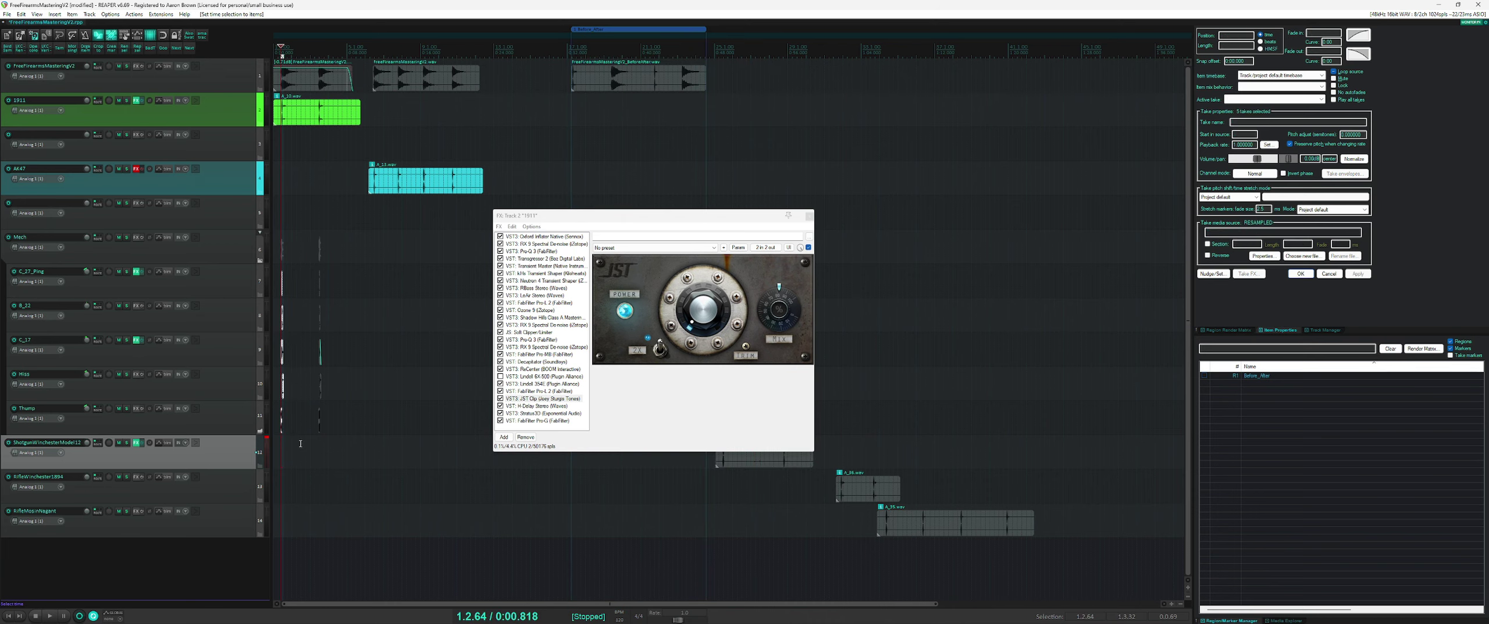
pyautogui.click(126, 237)
pyautogui.press('space')
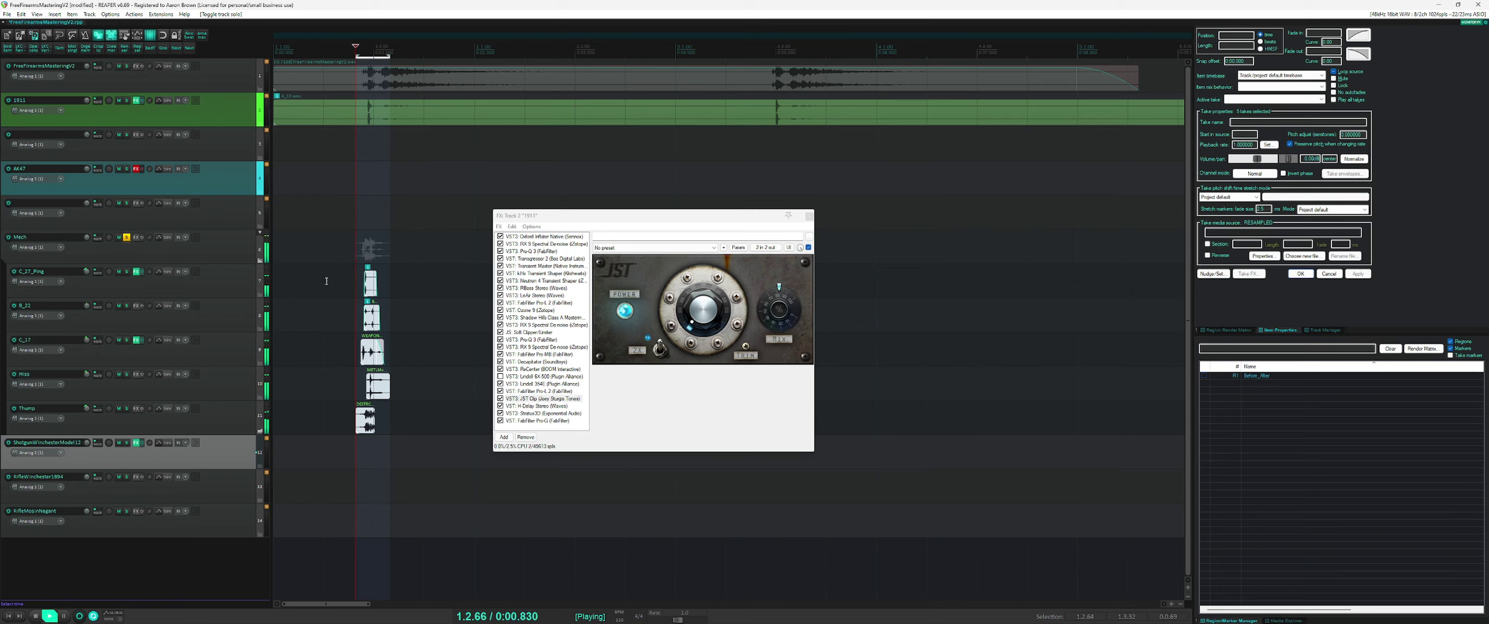
pyautogui.press('space')
pyautogui.click(126, 237)
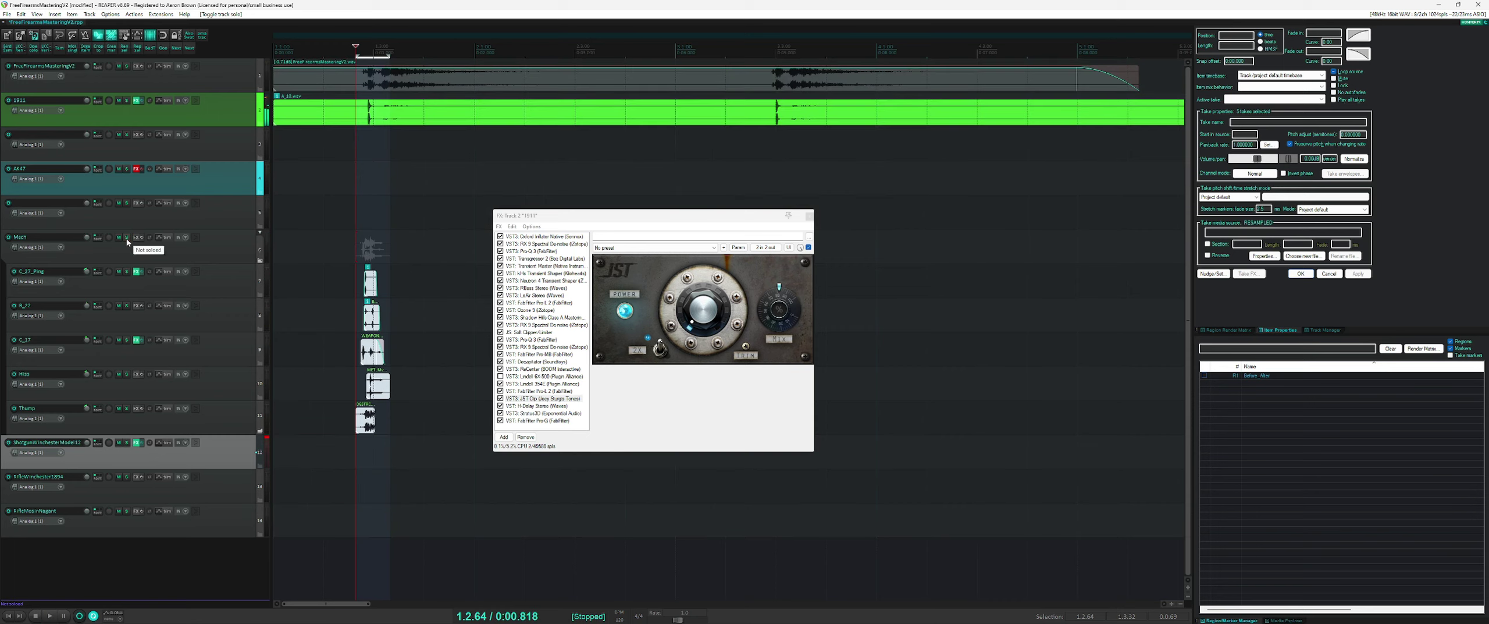
# - Mute the Mech folder track and play back the 1911 track's clip
pyautogui.click(358, 117)
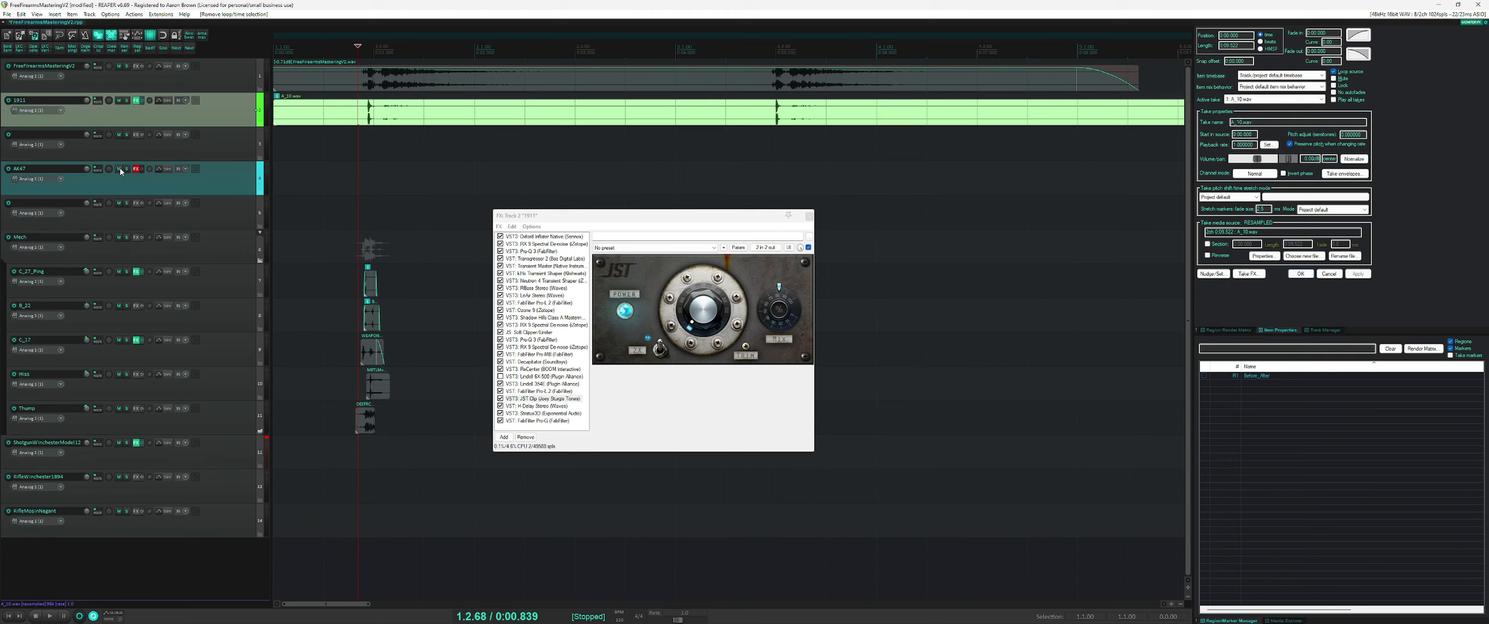
pyautogui.click(119, 237)
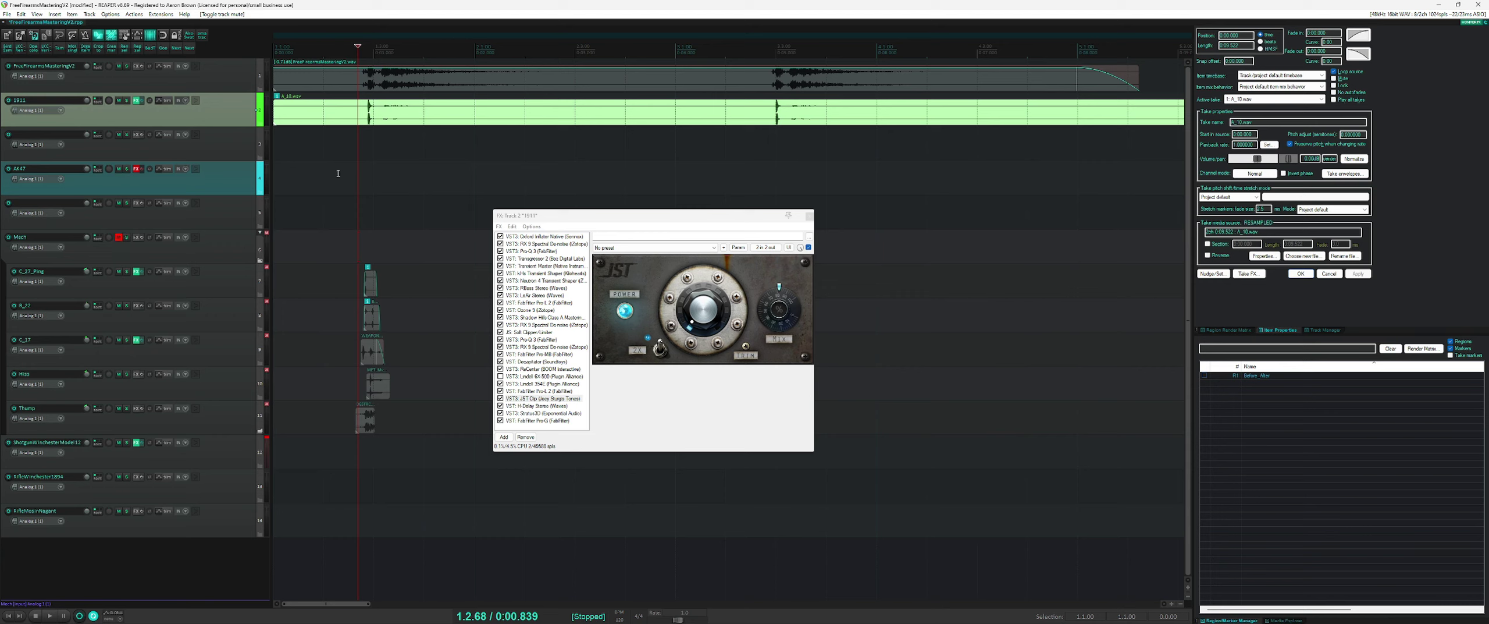
pyautogui.press('space')
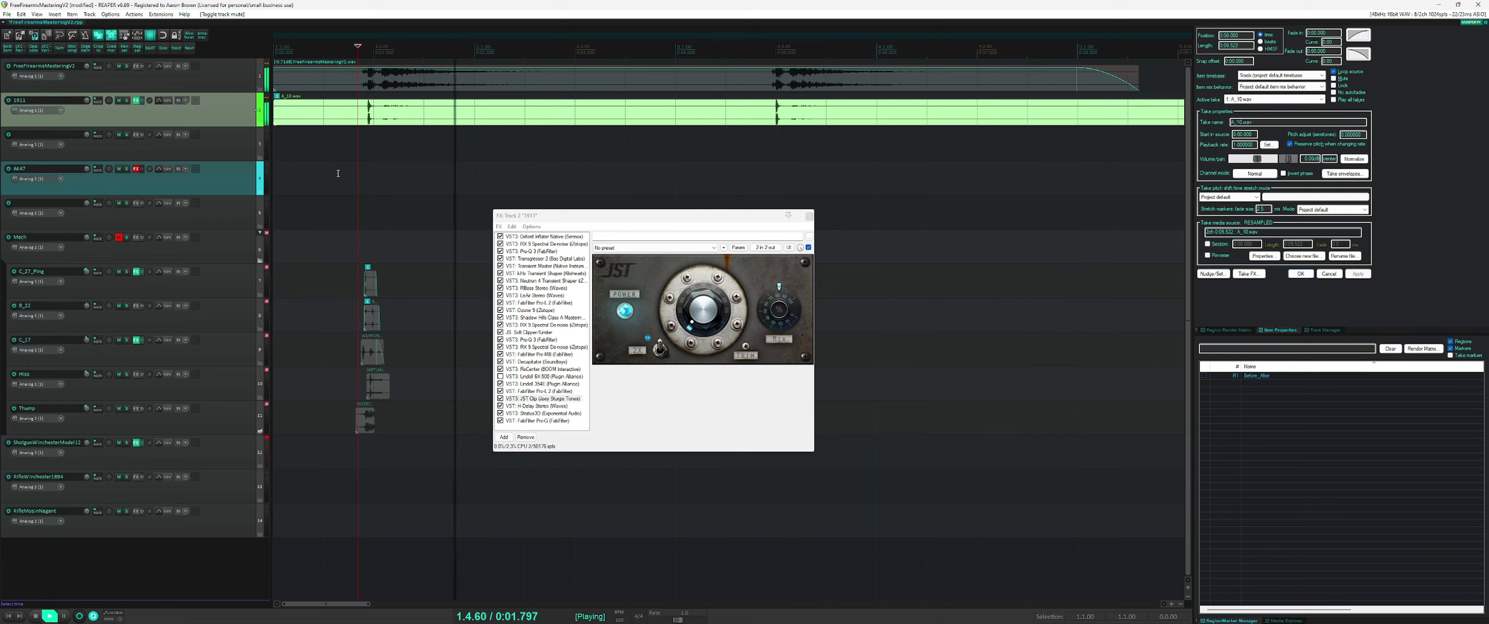
pyautogui.press('space')
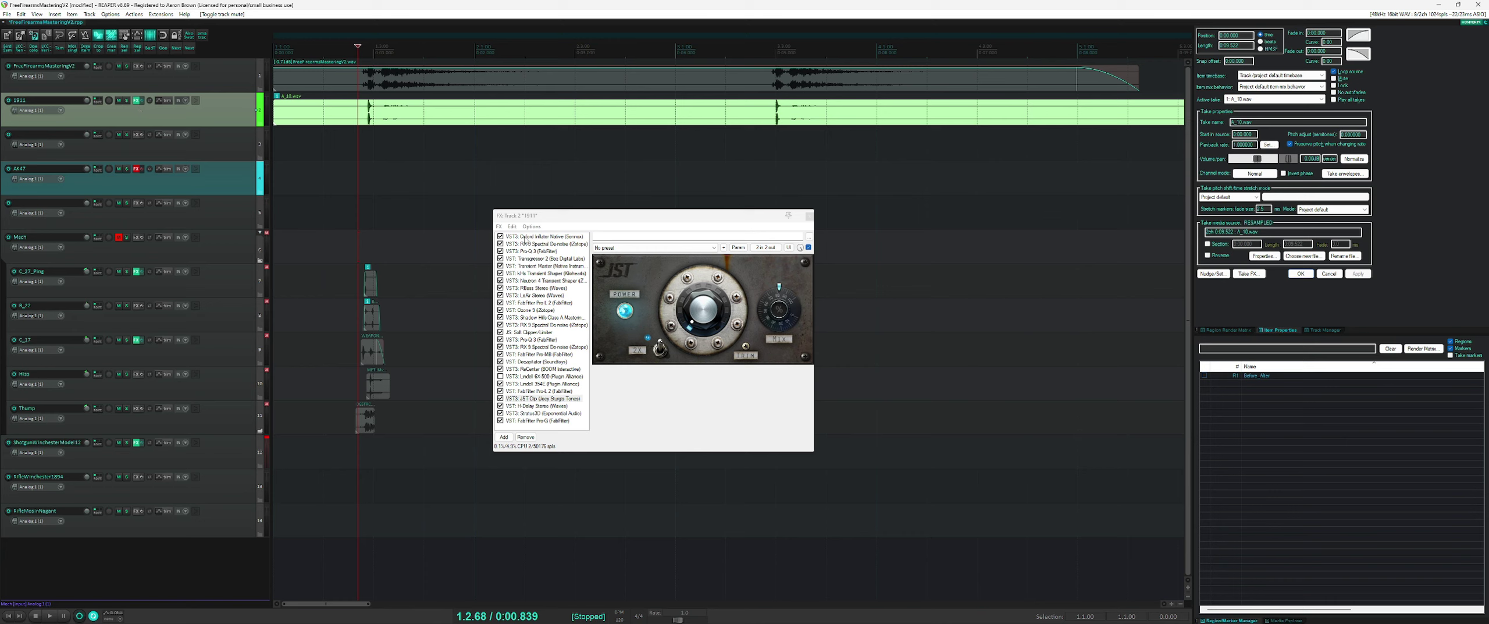
# - Examine the Oxford Inflator, RX Spectral De-noise and first Pro-Q 3 settings in the 1911 FX chain
pyautogui.click(523, 238)
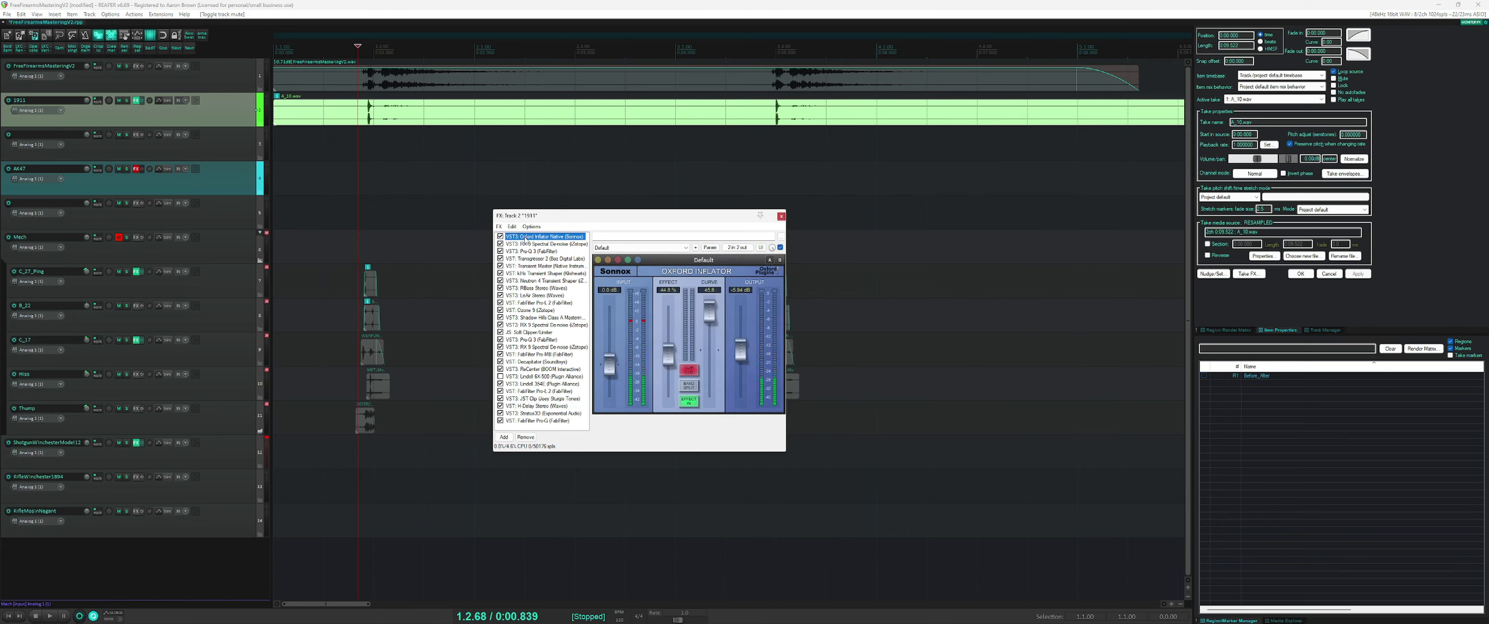
pyautogui.scroll(-10, 945, 454)
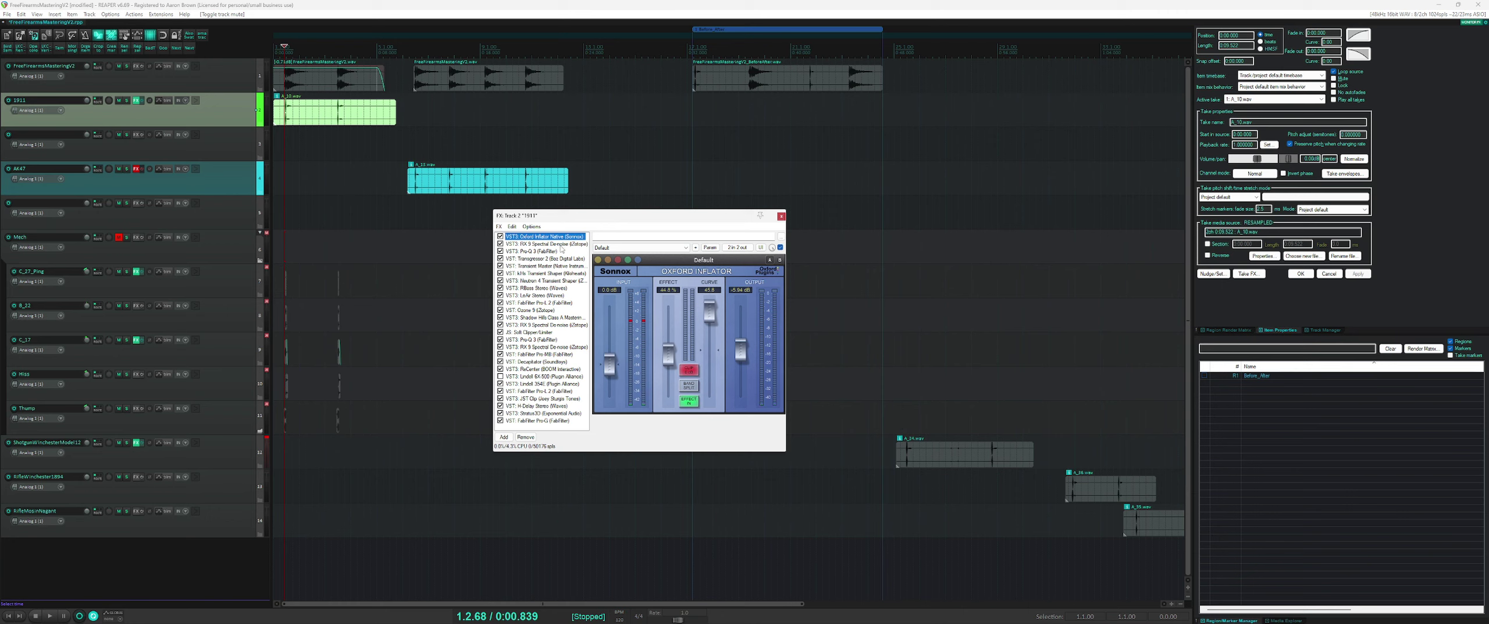
pyautogui.click(561, 244)
pyautogui.click(557, 237)
pyautogui.click(534, 244)
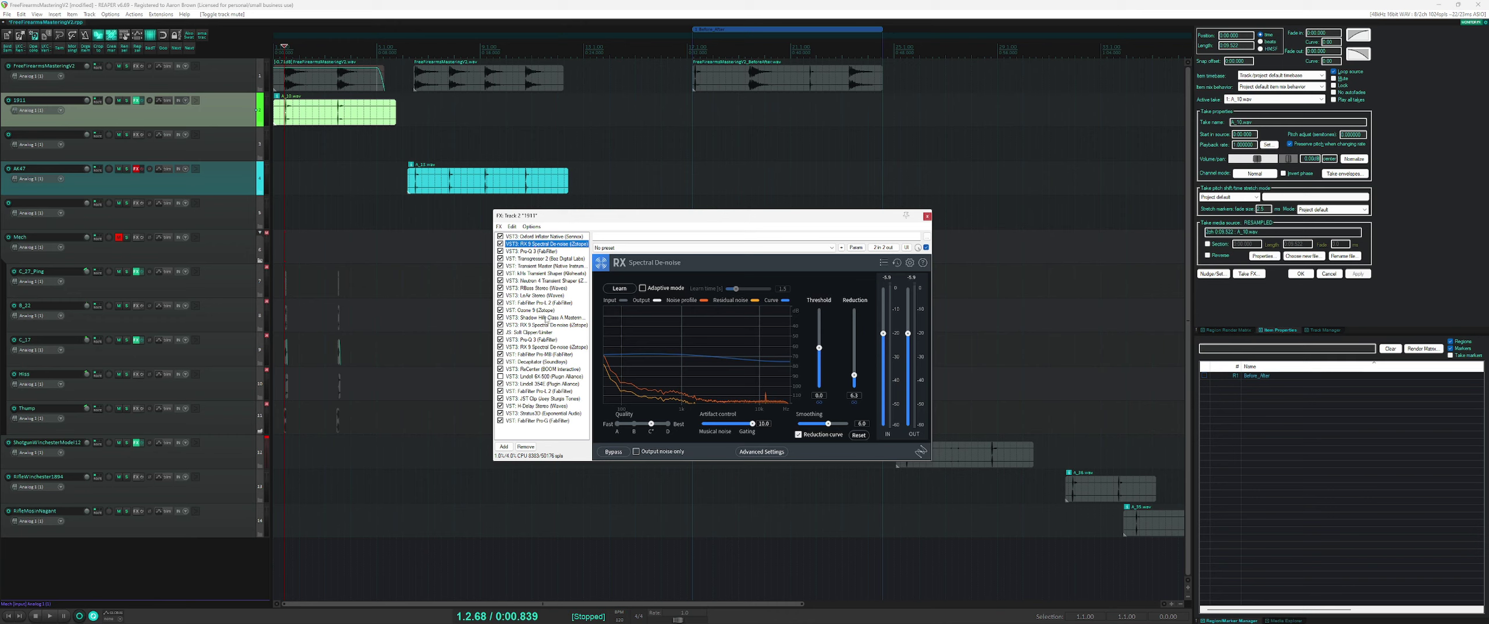
pyautogui.click(530, 251)
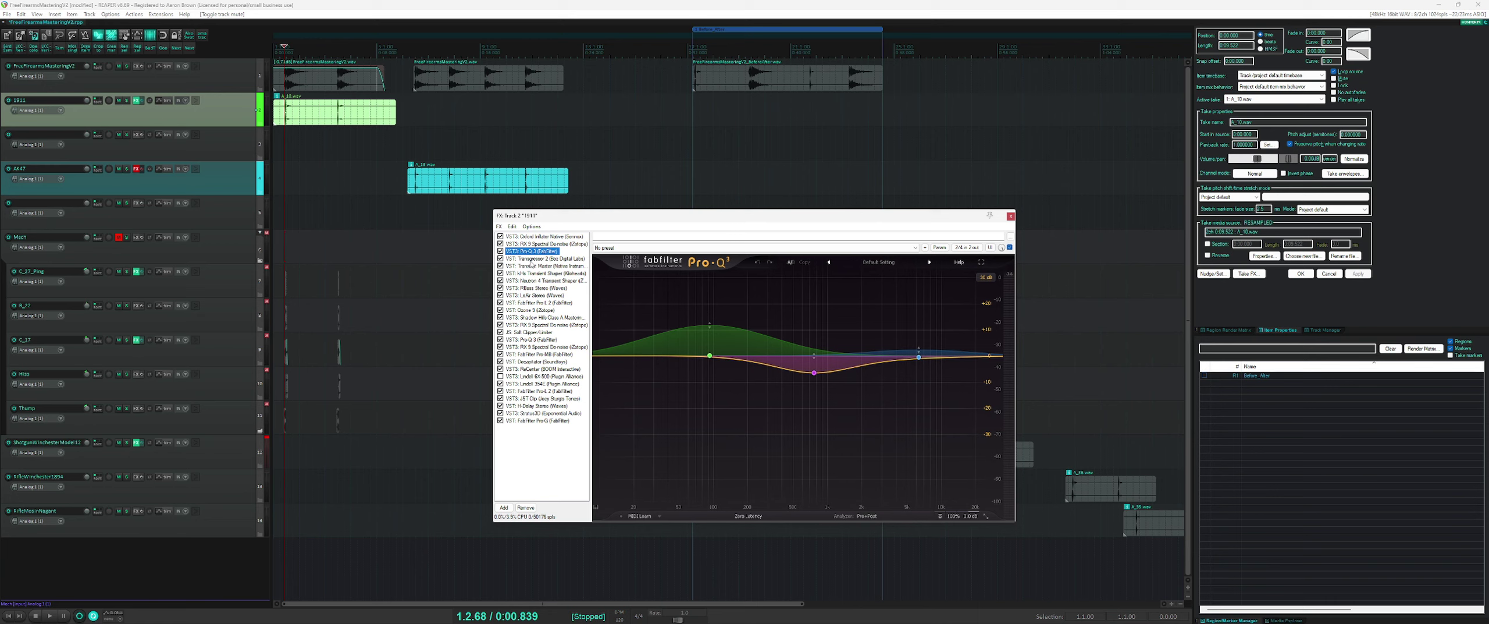
# - Examine the Transgressor, Transient Master and kHs Transient Shaper settings, including the attack, sustain and pump controls
pyautogui.click(531, 259)
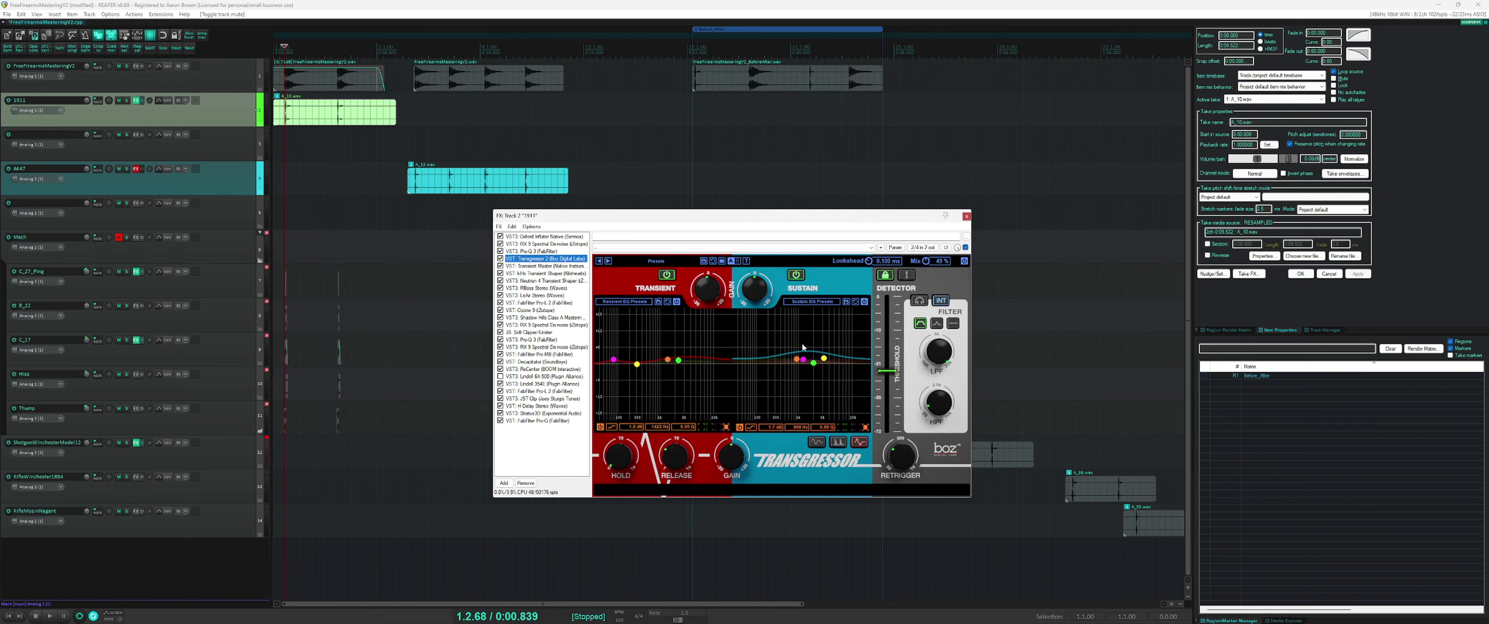
pyautogui.click(539, 266)
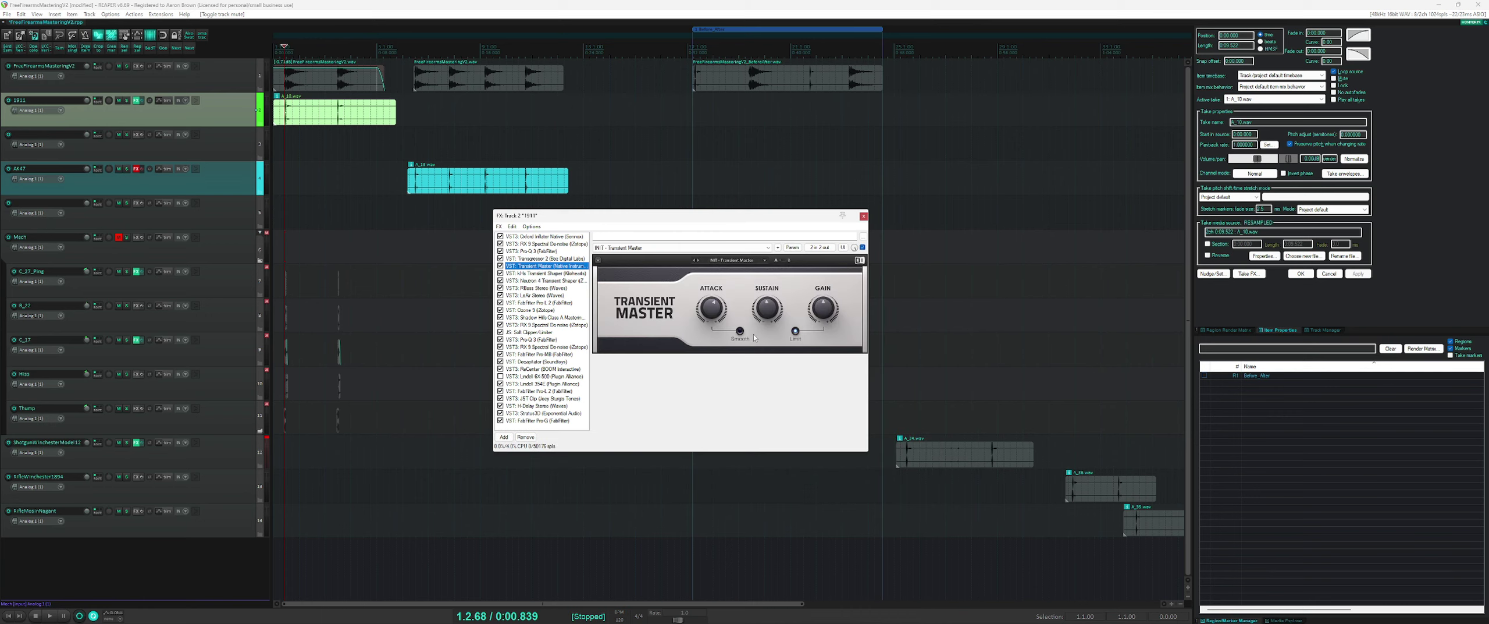
pyautogui.moveTo(774, 309)
pyautogui.moveTo(716, 309)
pyautogui.click(547, 273)
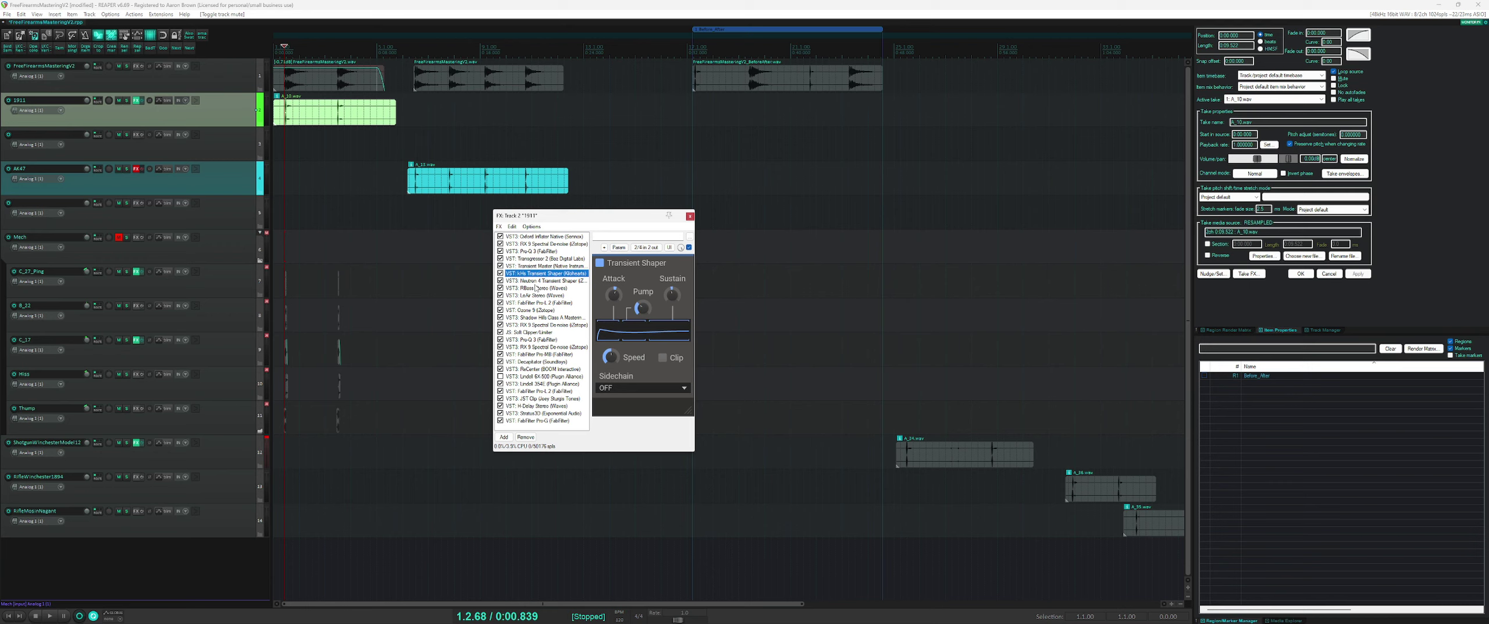
pyautogui.moveTo(646, 315)
pyautogui.moveTo(602, 294)
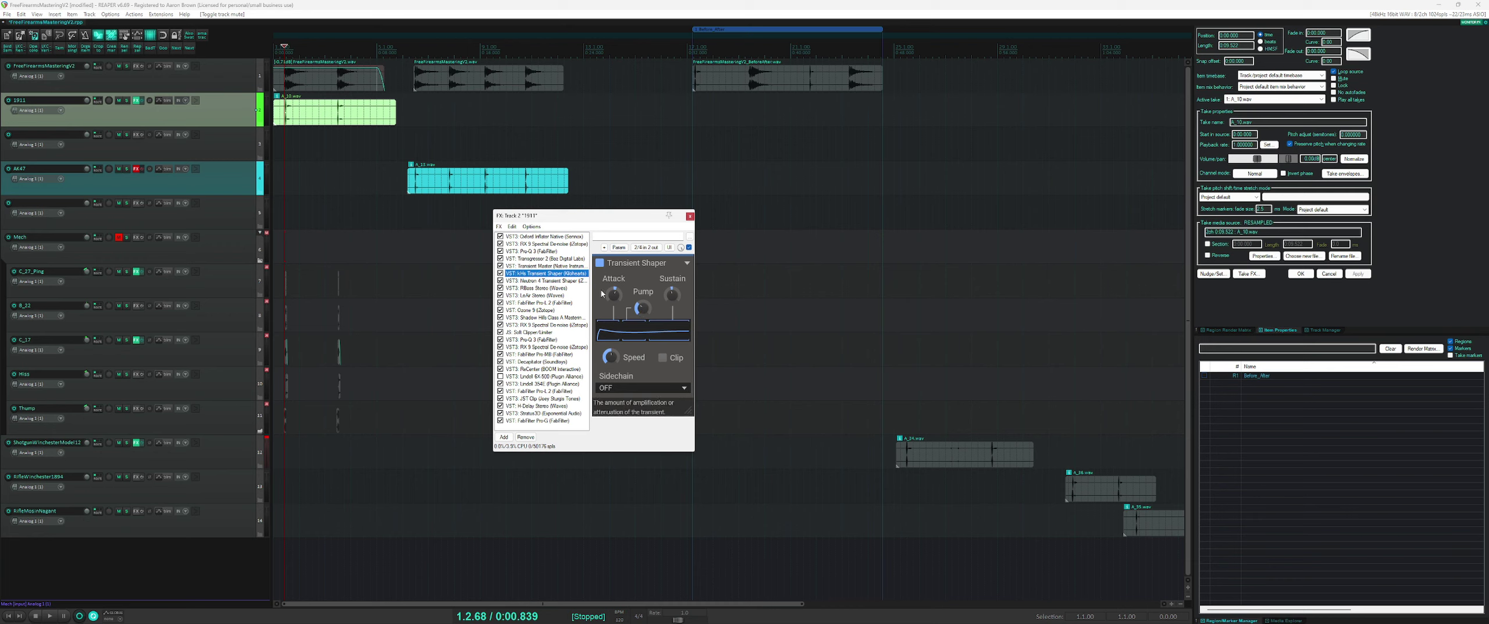
# - Open Neutron's Transient Shaper and examine the attack and sustain settings of its low, mid and high bands
pyautogui.click(553, 281)
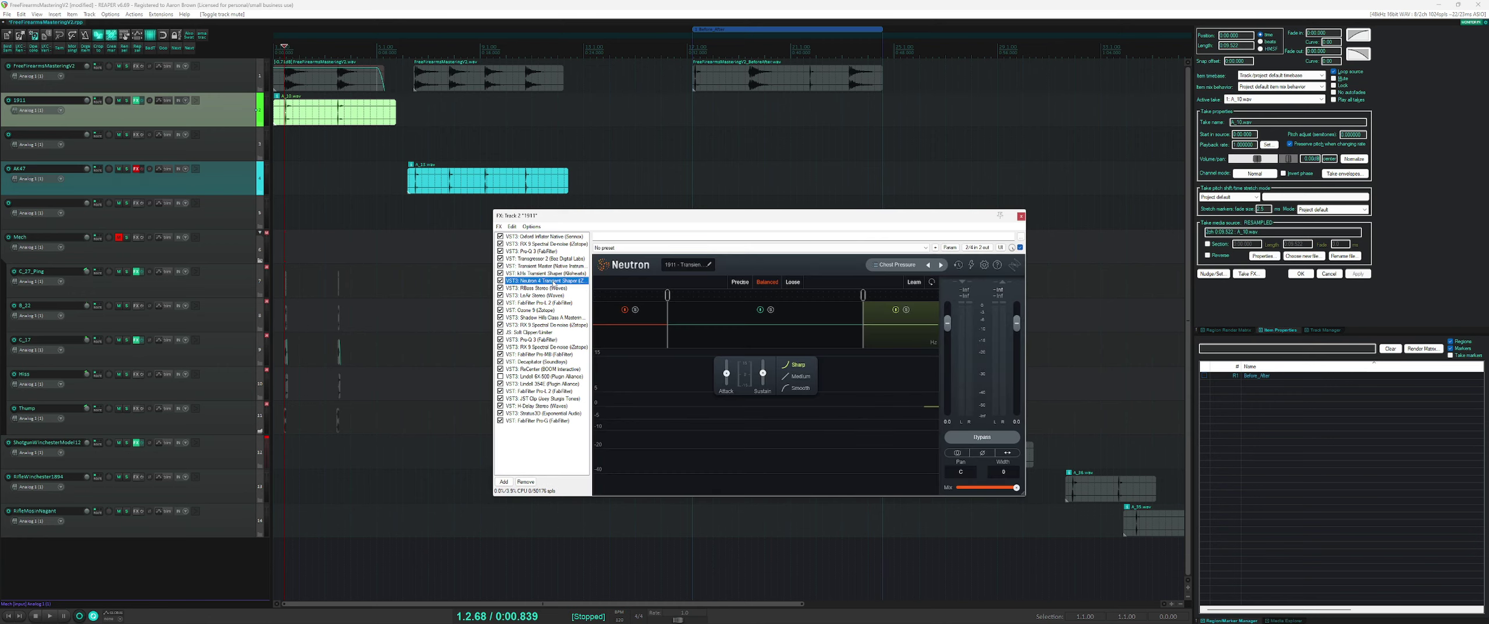
pyautogui.click(738, 313)
pyautogui.click(899, 336)
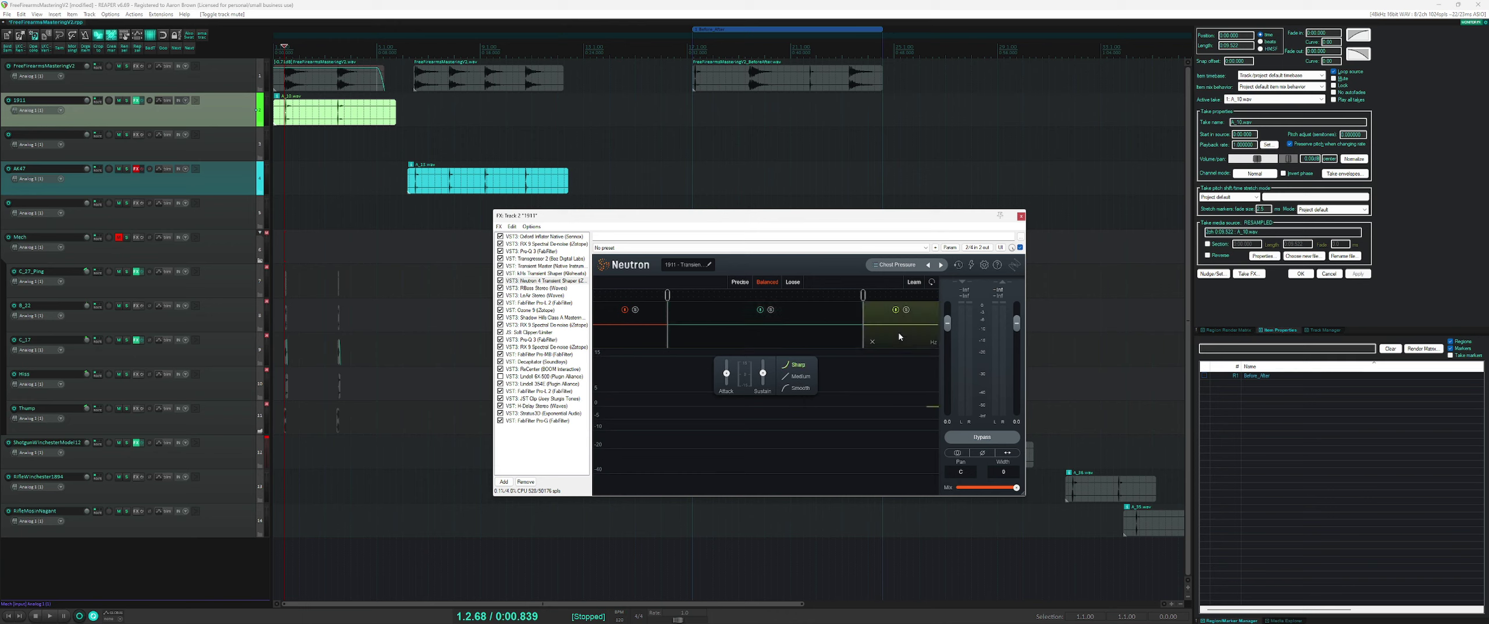
pyautogui.click(614, 337)
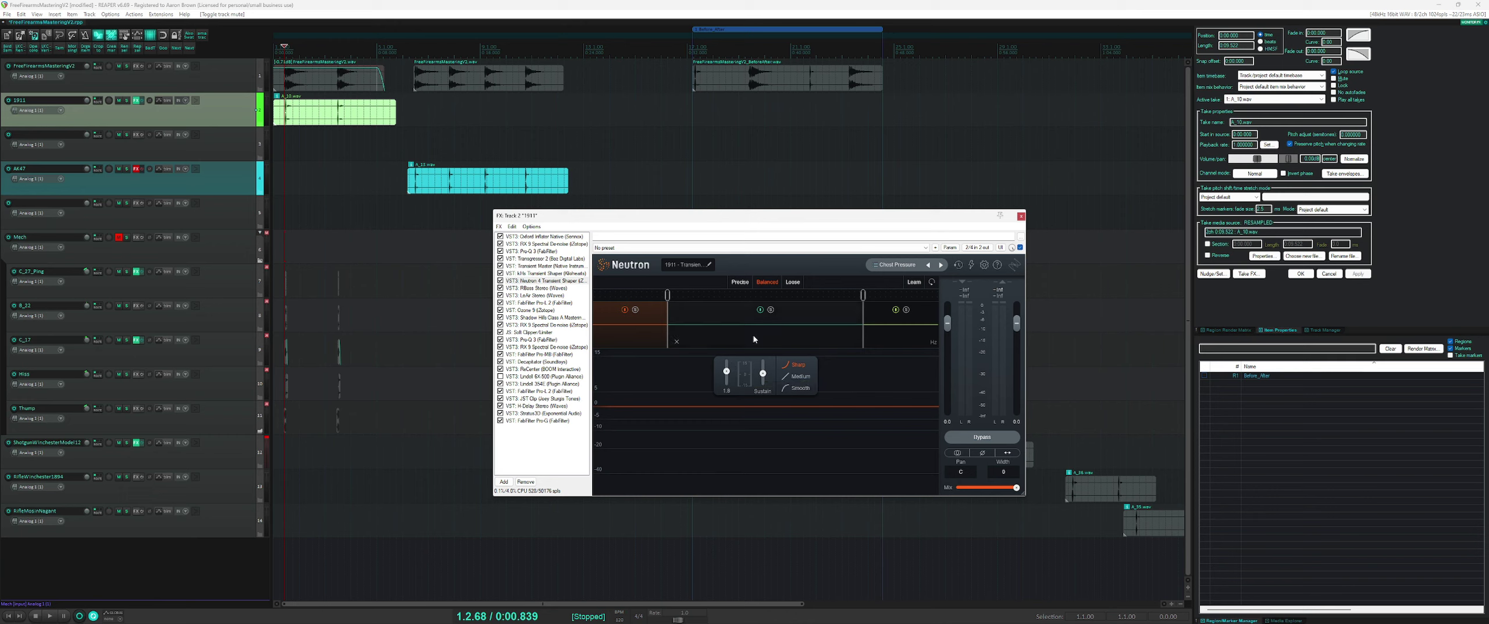
pyautogui.click(762, 372)
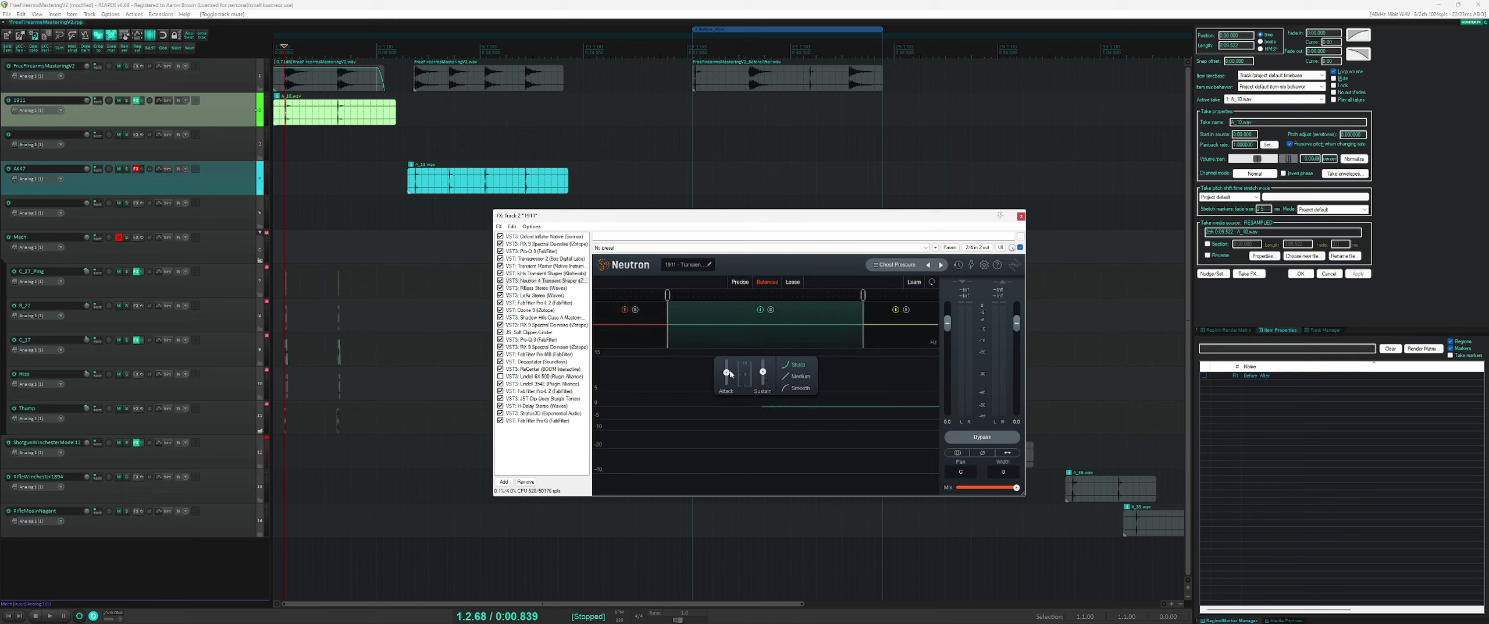
pyautogui.moveTo(726, 374)
pyautogui.click(876, 330)
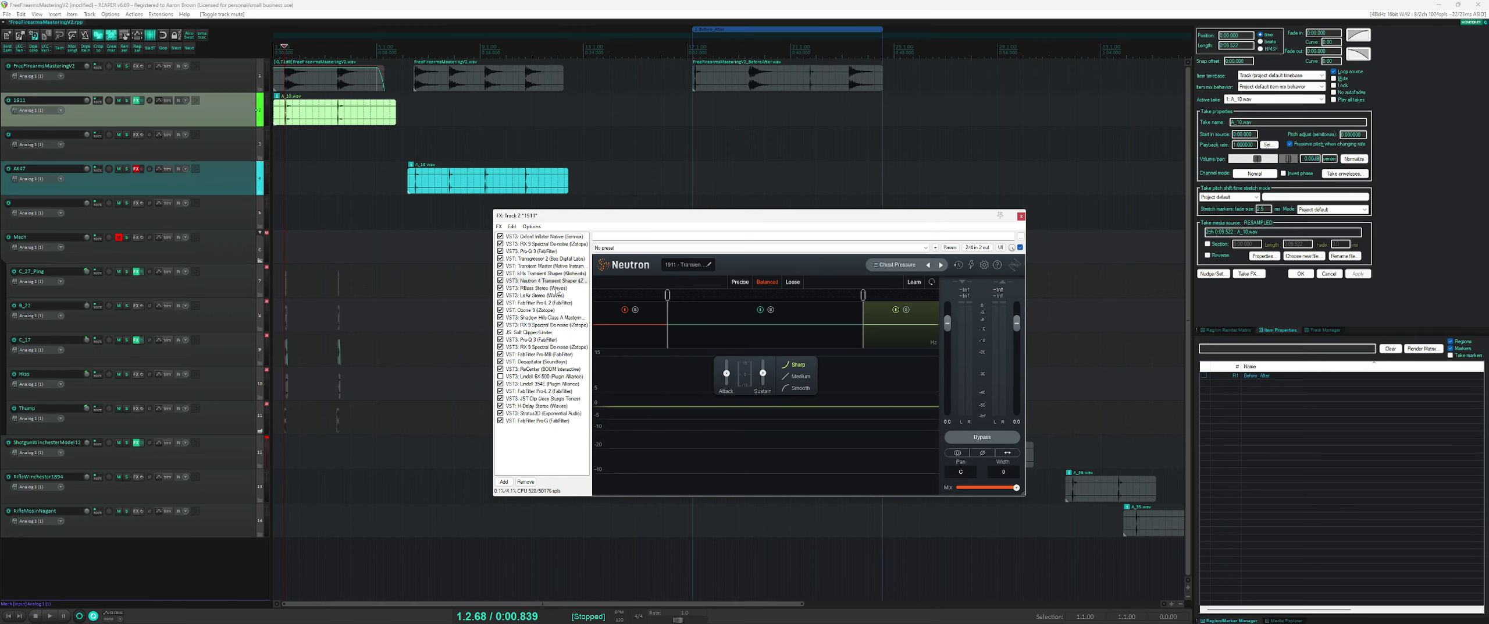
# - Open RBass and bring up the parameter modulation settings for its Intensity, placed beside the FX chain window
pyautogui.click(557, 288)
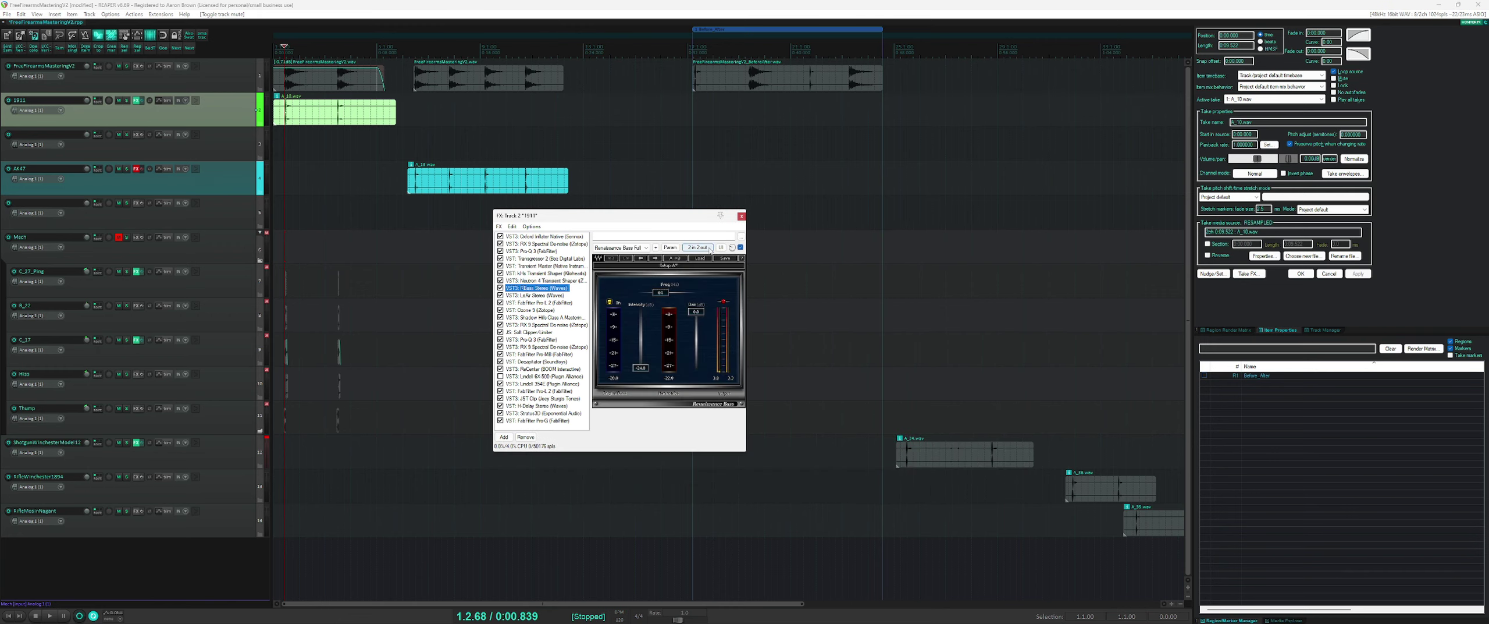
pyautogui.click(710, 249)
pyautogui.click(649, 353)
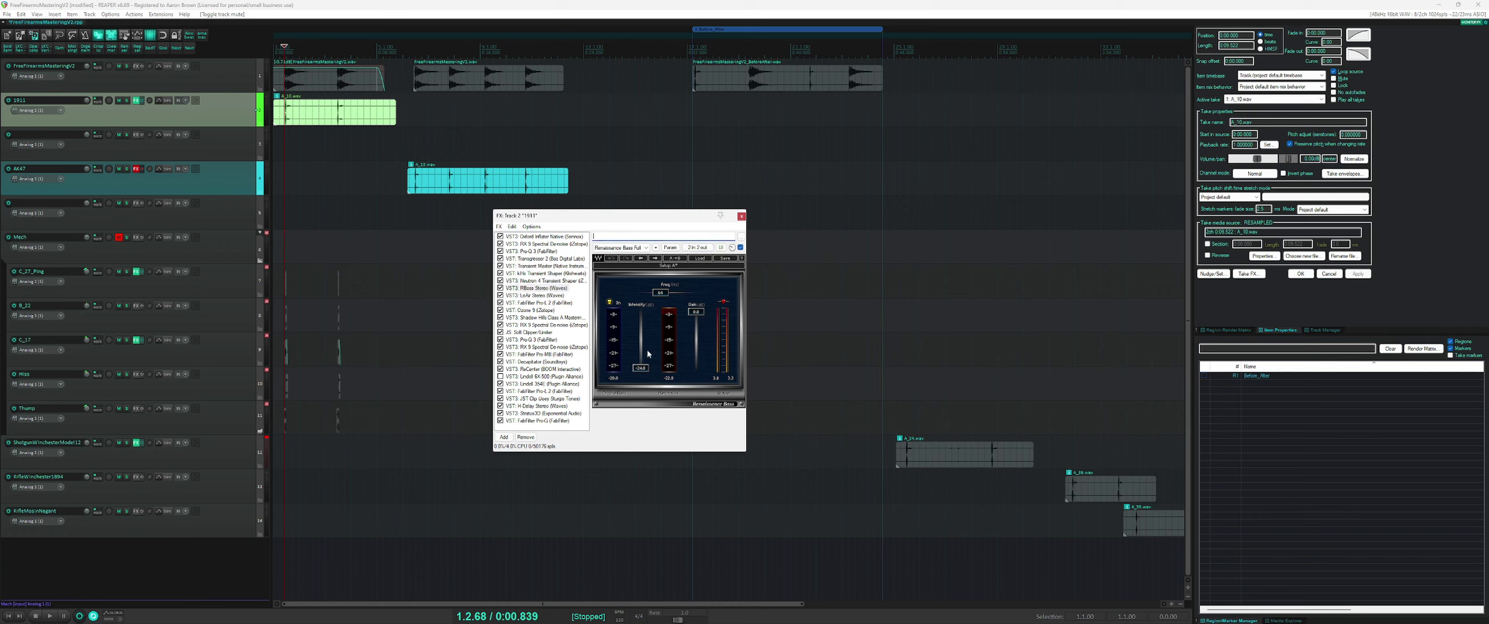
pyautogui.click(640, 368)
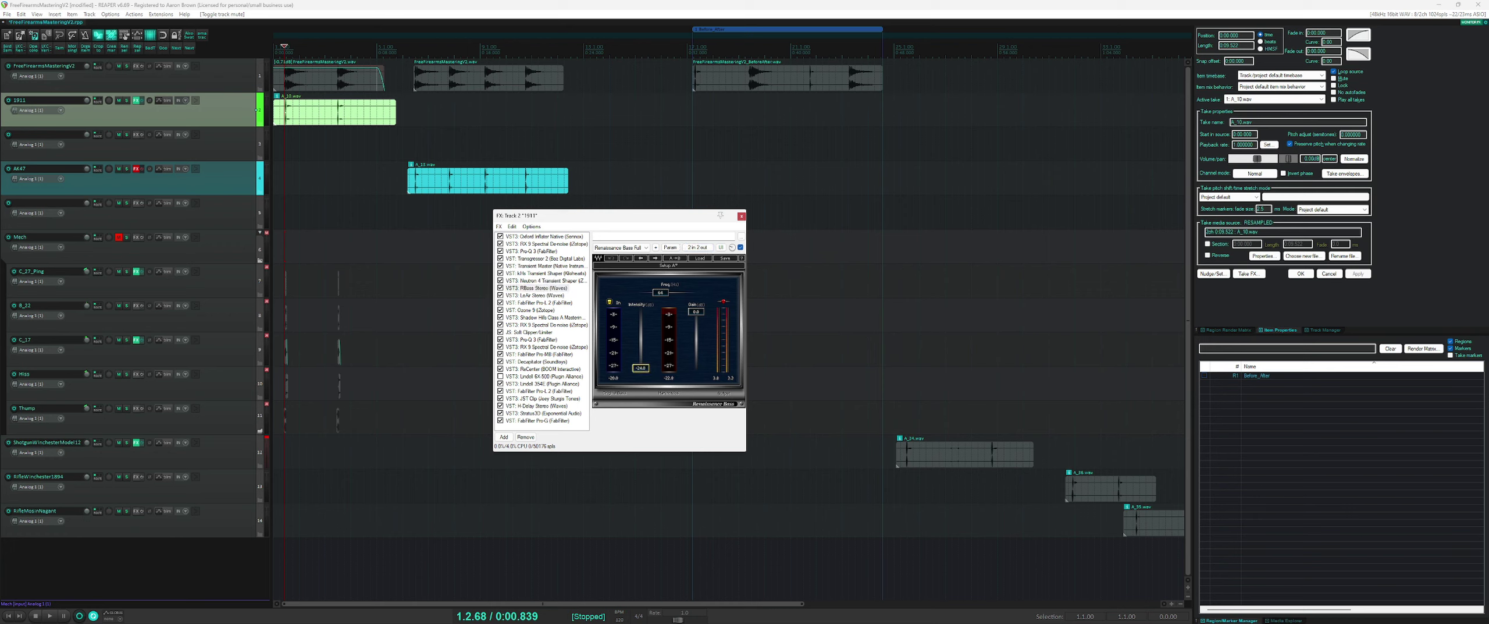
pyautogui.click(671, 248)
pyautogui.click(696, 286)
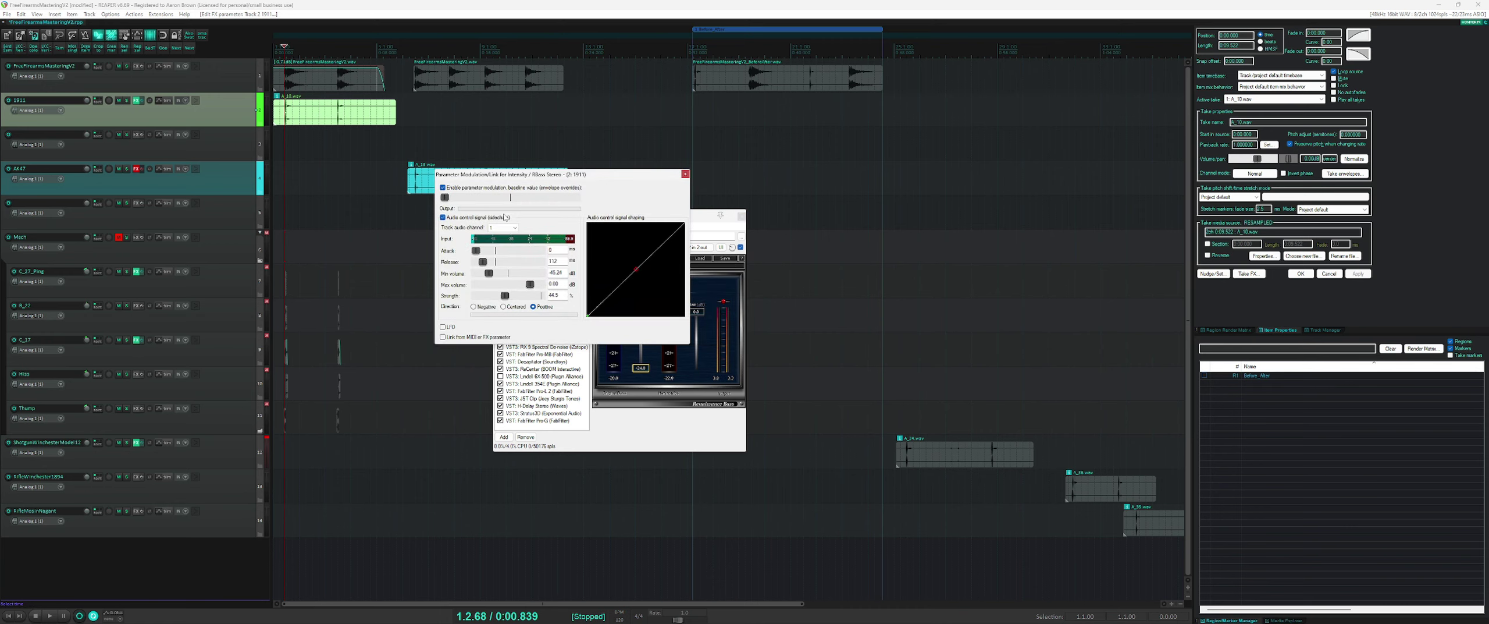
pyautogui.moveTo(548, 181); pyautogui.dragTo(390, 220)
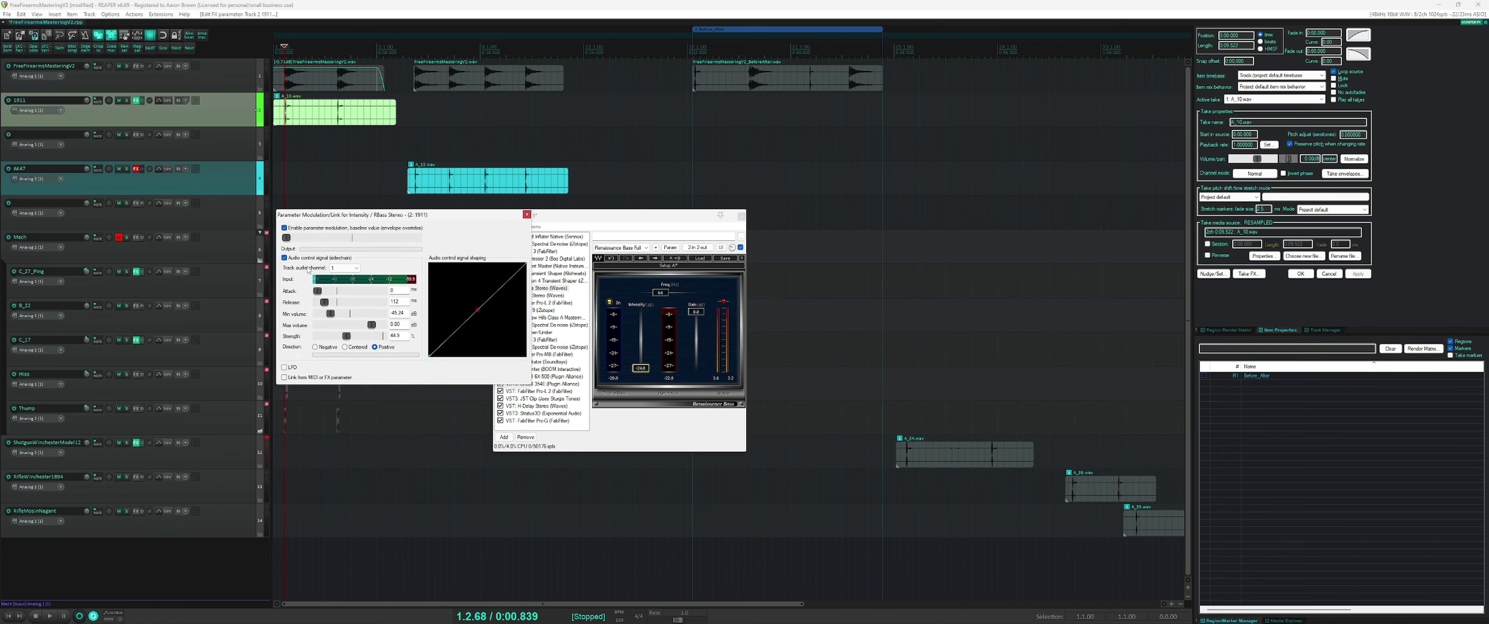
pyautogui.moveTo(500, 214); pyautogui.dragTo(461, 214)
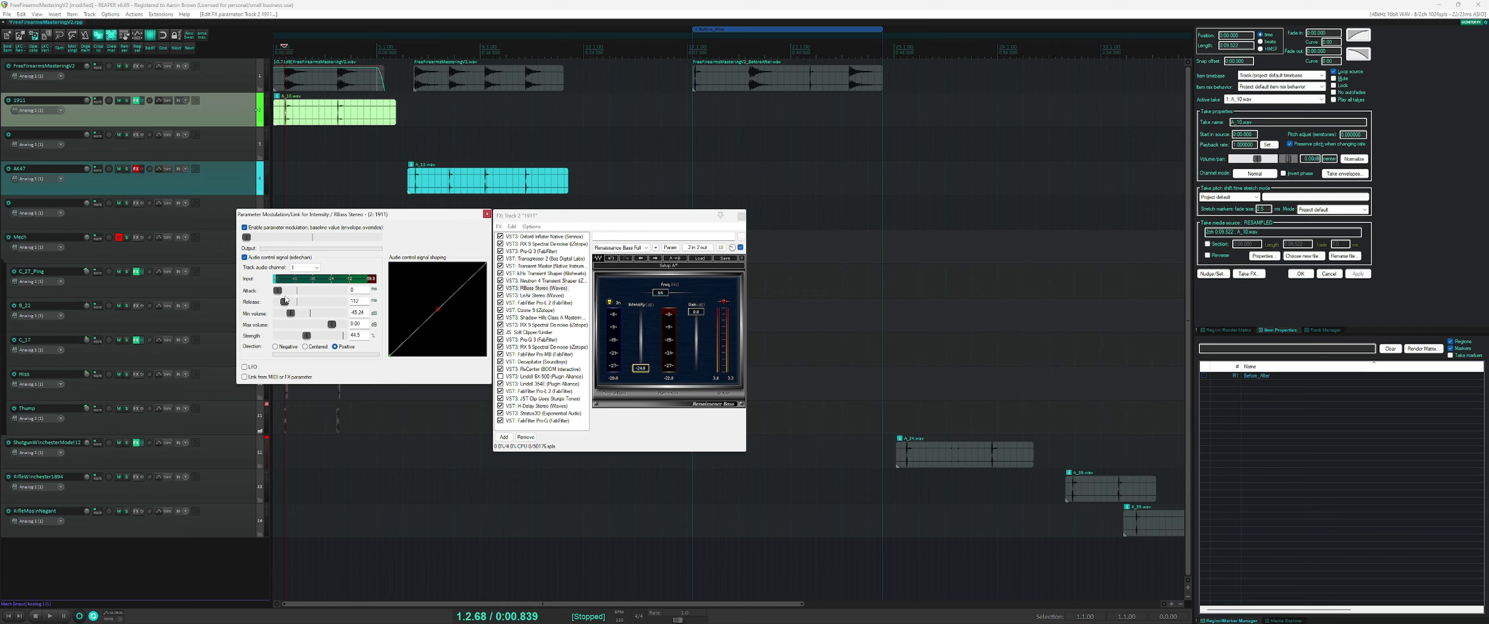
# - Examine the LoAir and Pro-L 2 settings, and Ozone's Vintage Compressor, Vintage Limiter and Maximizer modules
pyautogui.click(536, 296)
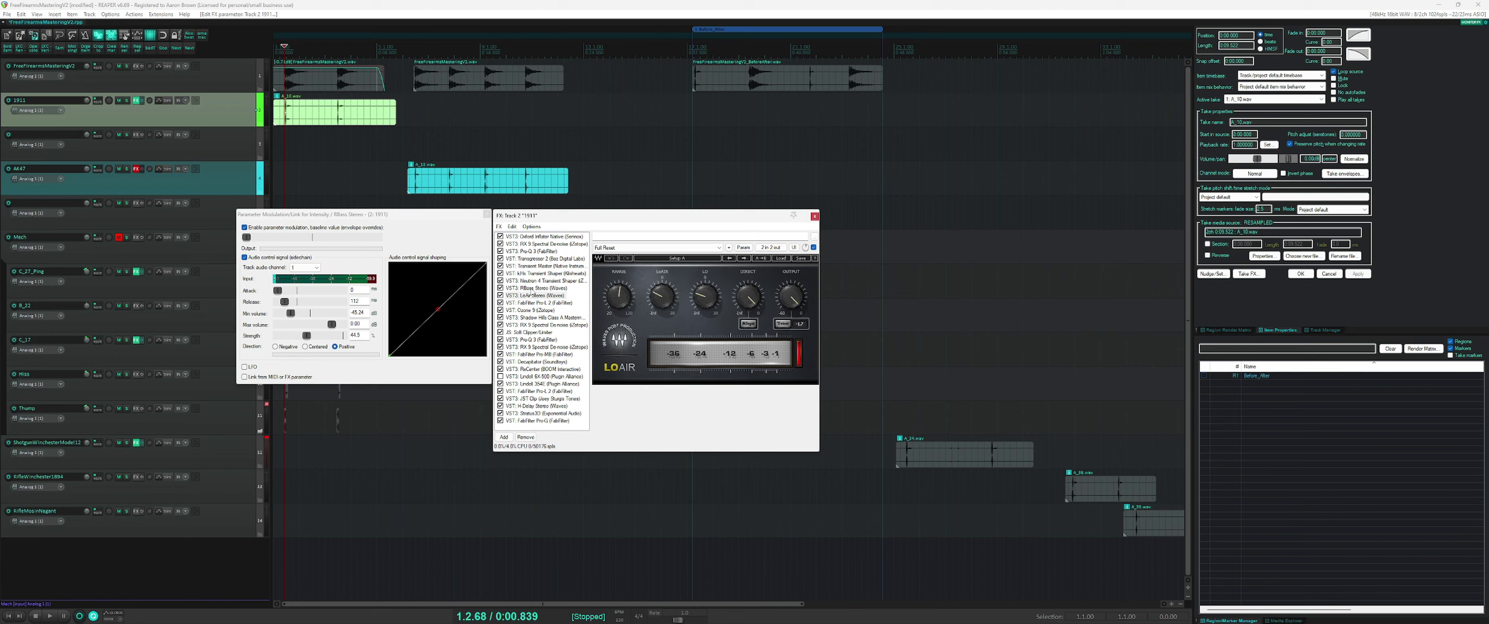
pyautogui.click(535, 302)
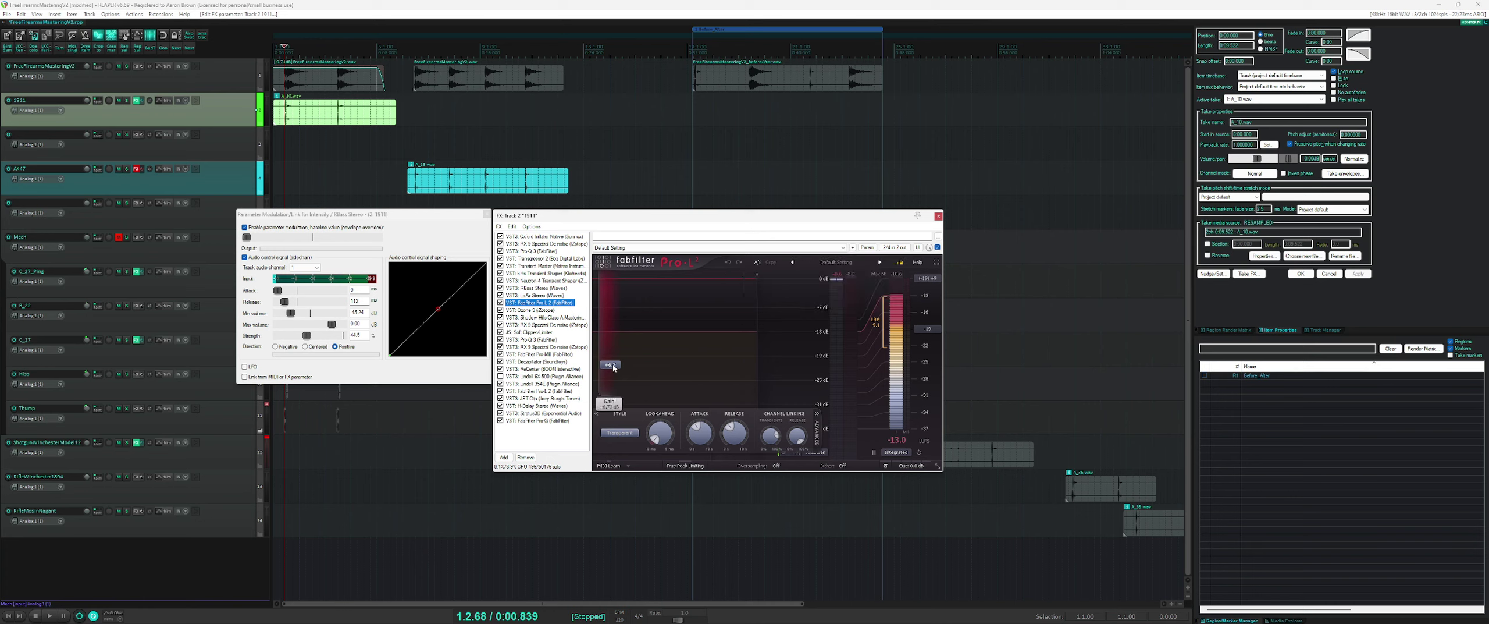
pyautogui.click(531, 311)
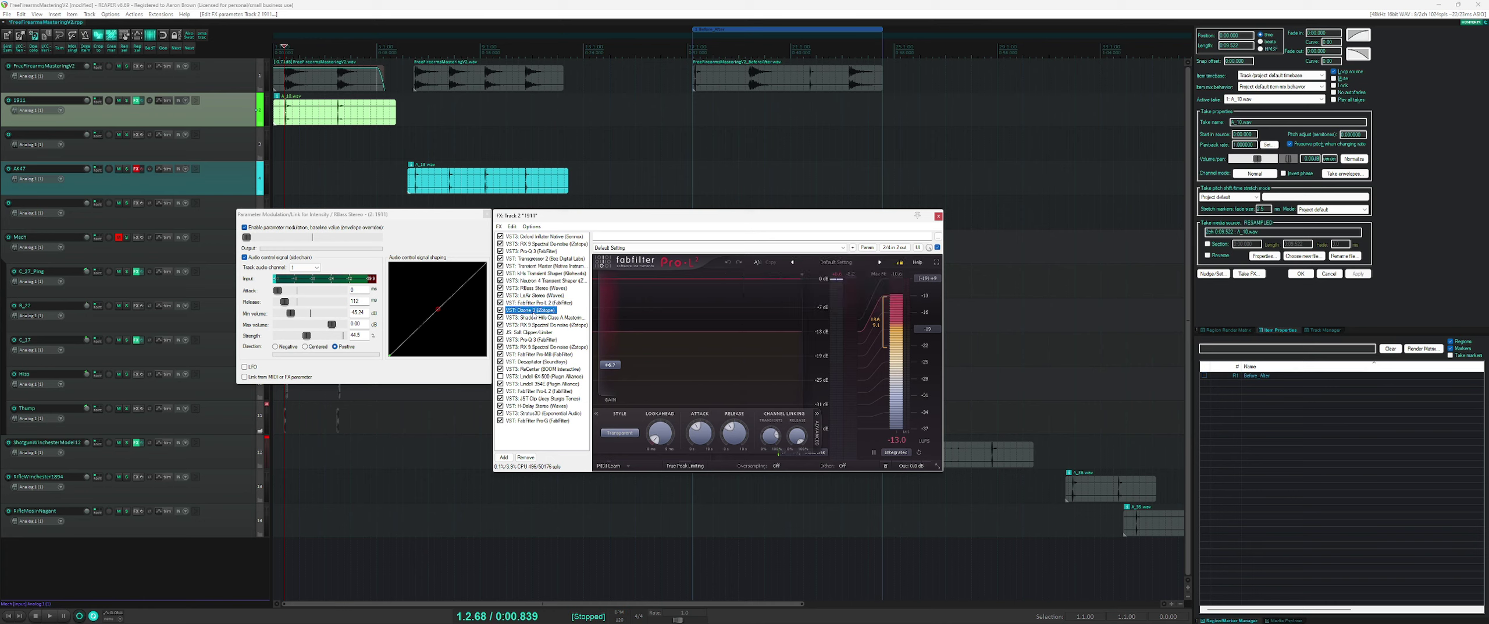
pyautogui.click(680, 300)
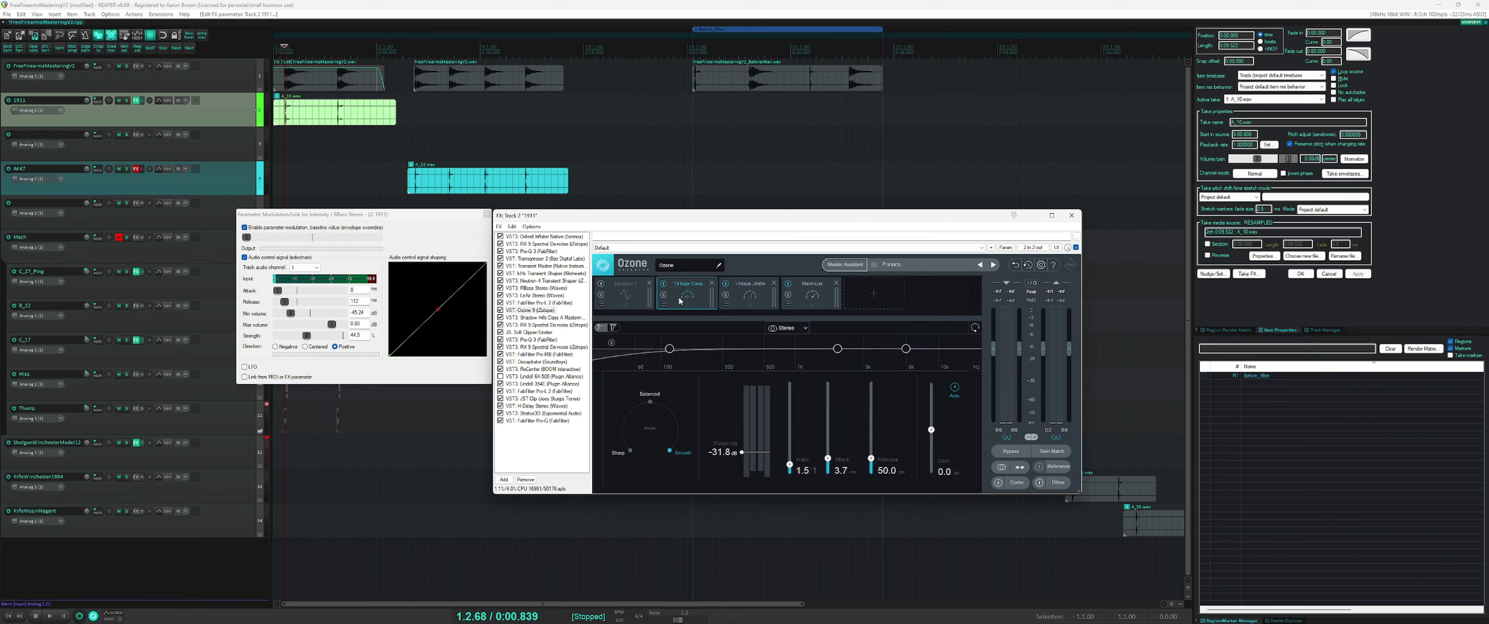
pyautogui.click(748, 303)
pyautogui.click(813, 301)
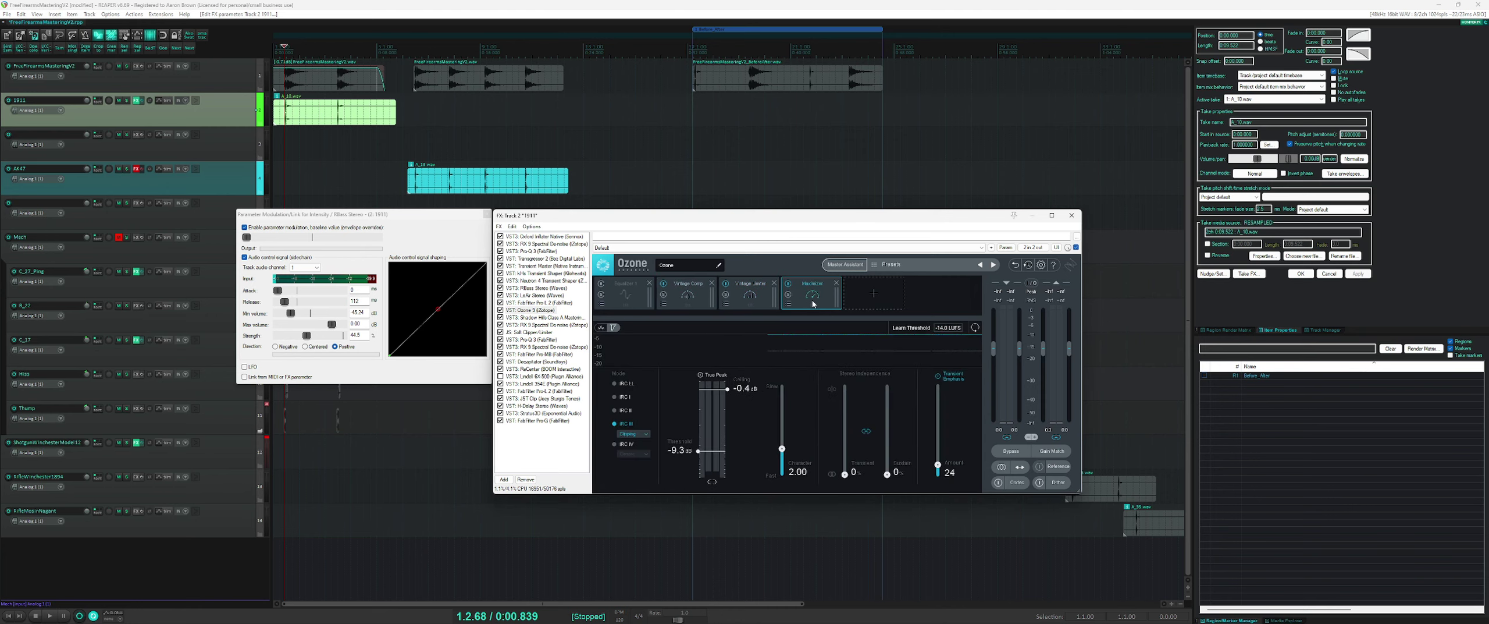
# - Compare the settings of Ozone's Vintage Limiter, Vintage Compressor and Maximizer modules, going back and forth between them
pyautogui.click(746, 302)
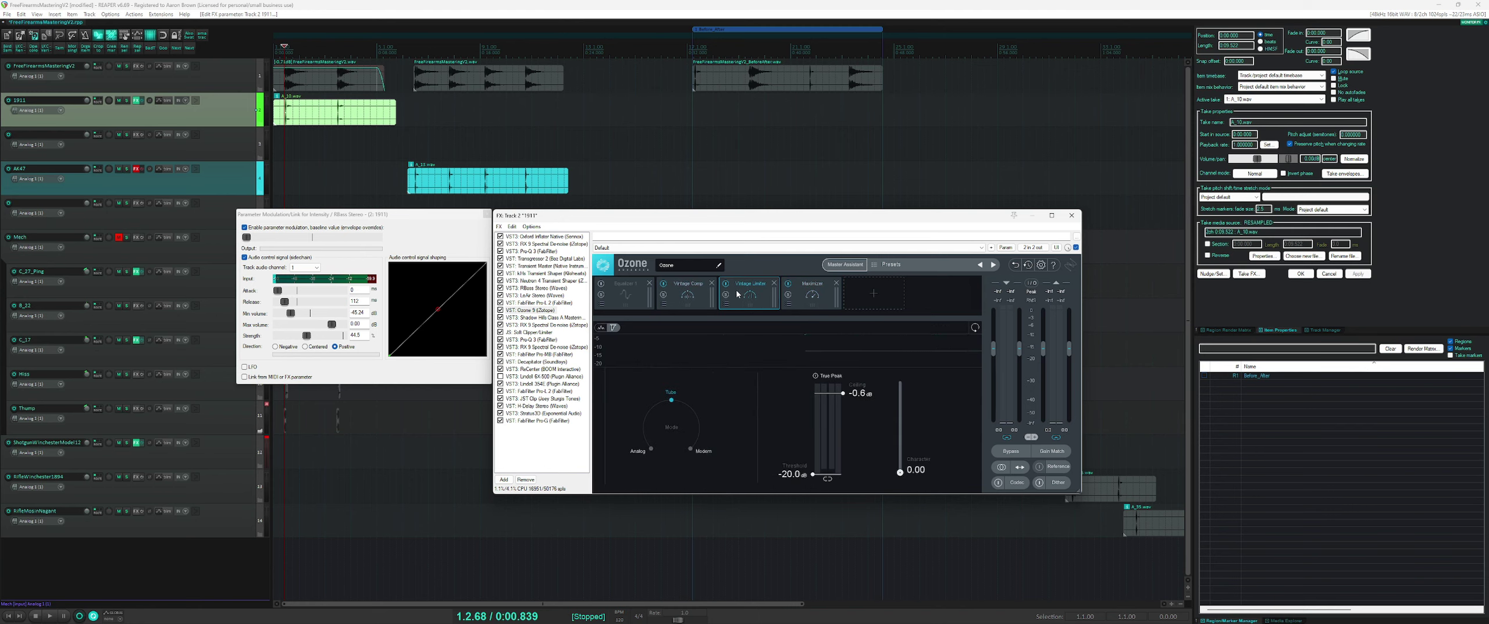
pyautogui.click(692, 297)
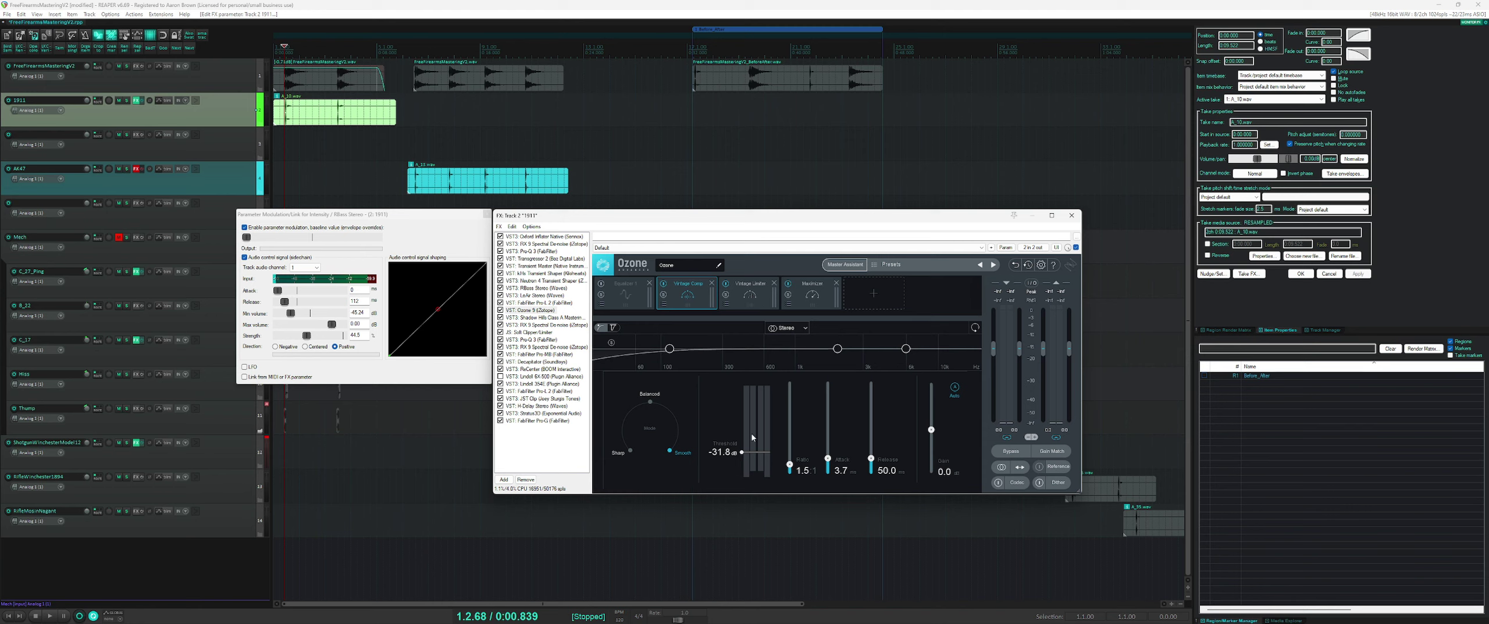
pyautogui.click(823, 303)
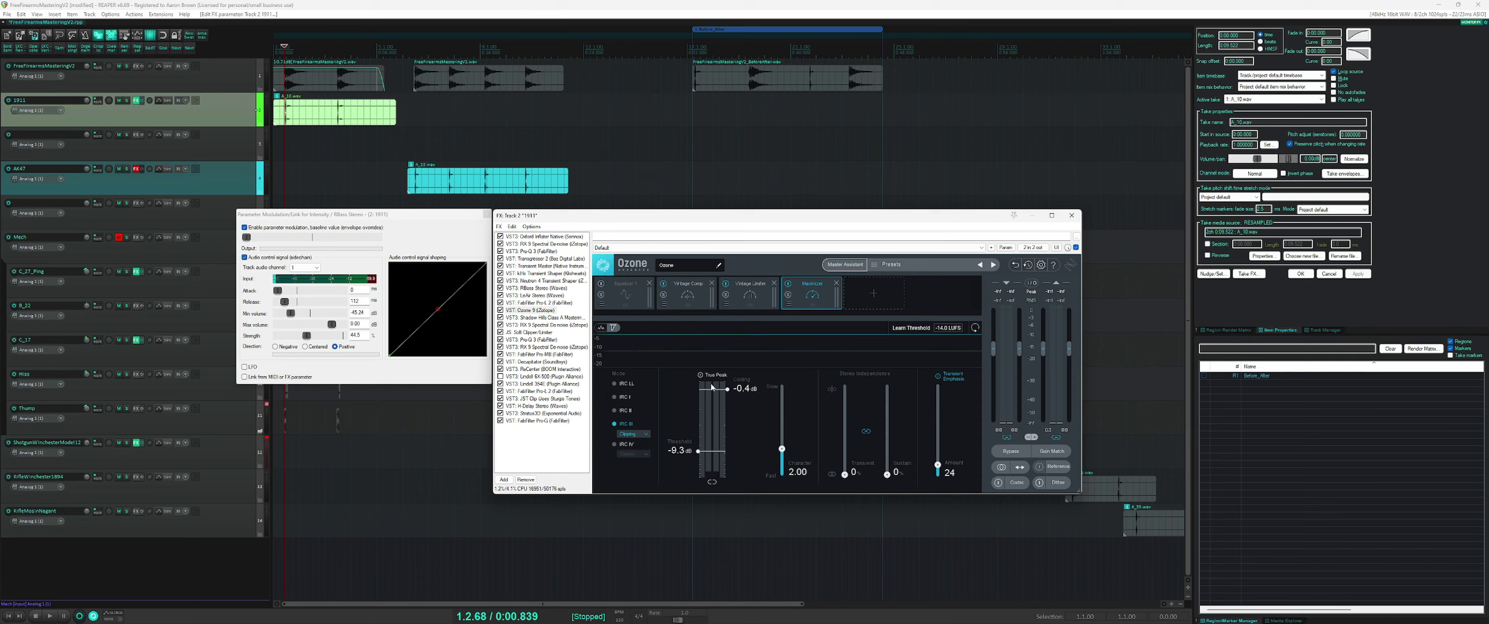
pyautogui.click(750, 291)
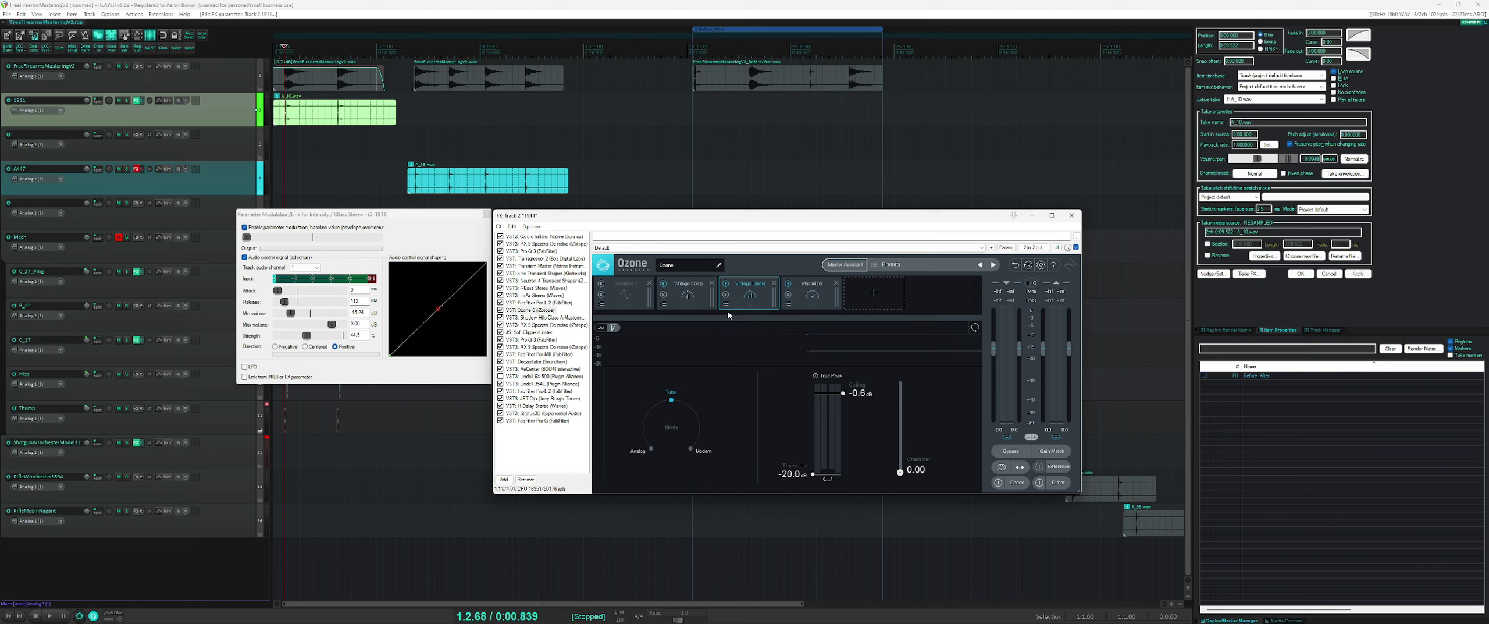
pyautogui.click(690, 297)
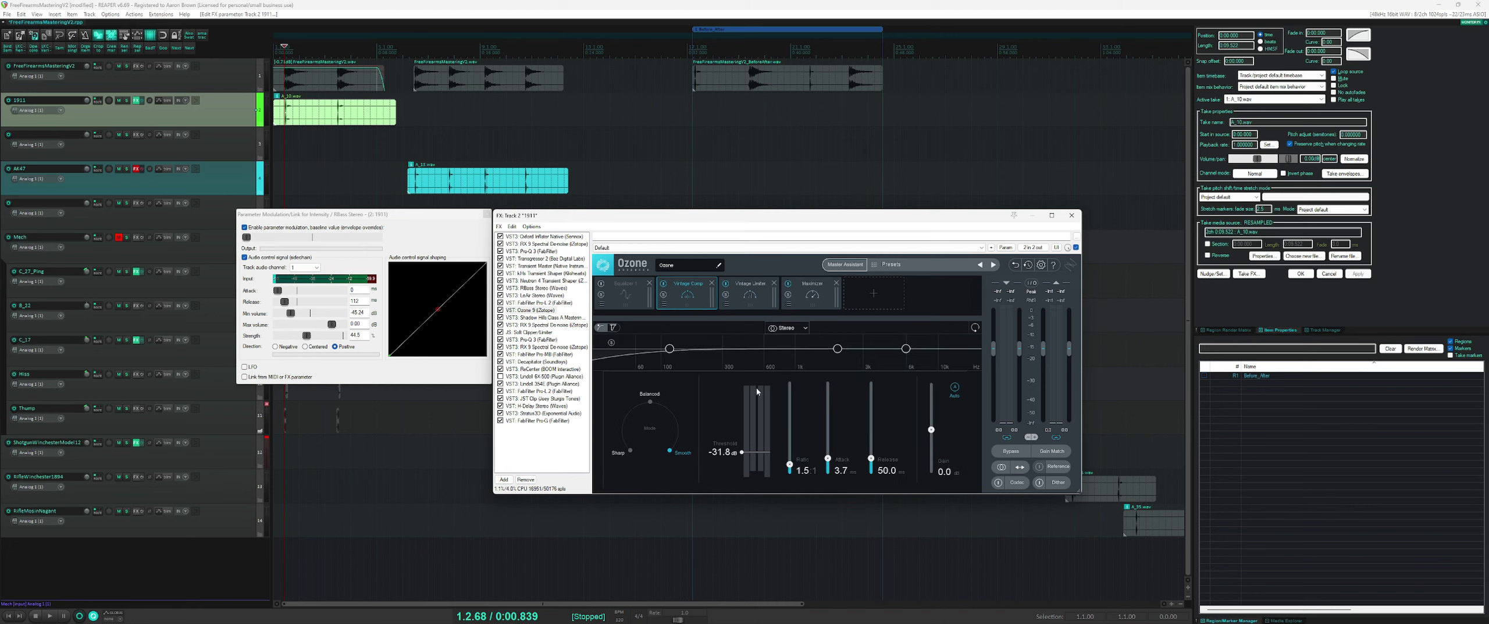
pyautogui.click(805, 297)
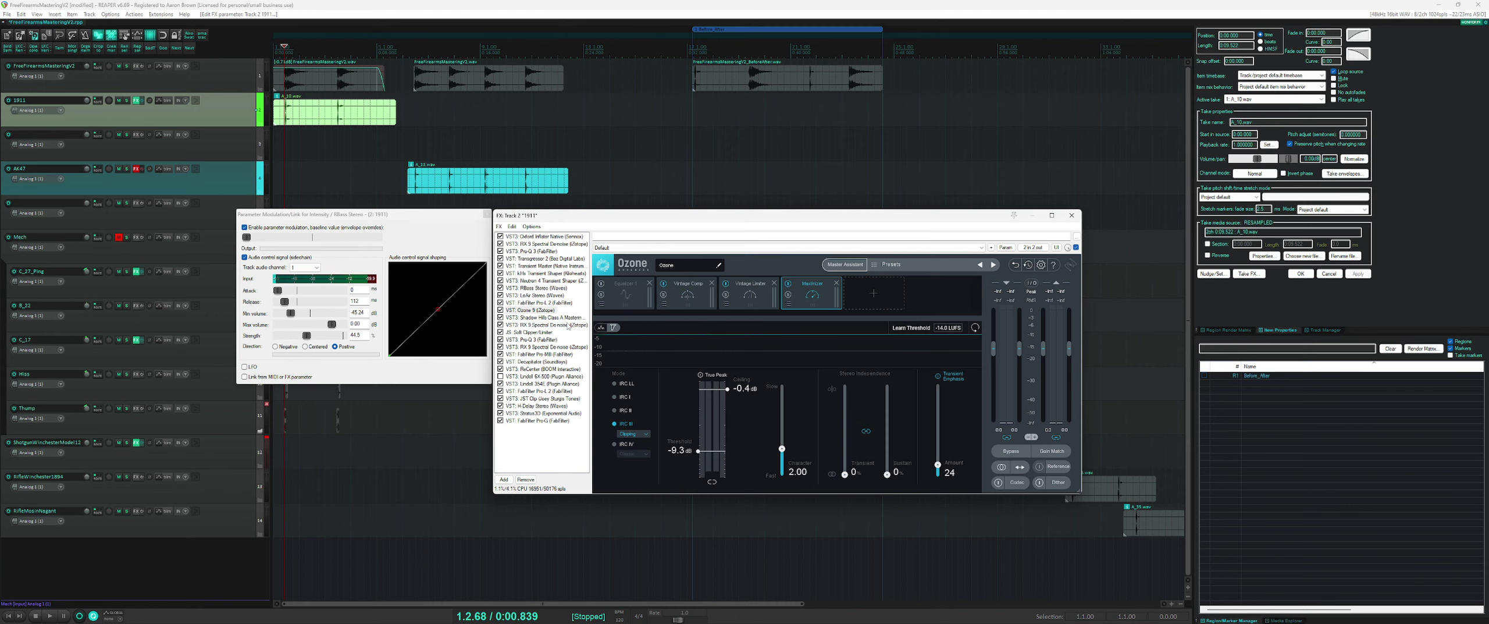
# - Toggle Ozone's bypass and examine the Shadow Hills mastering compressor, including its headroom, stereo width and parallel mix controls
pyautogui.click(501, 311)
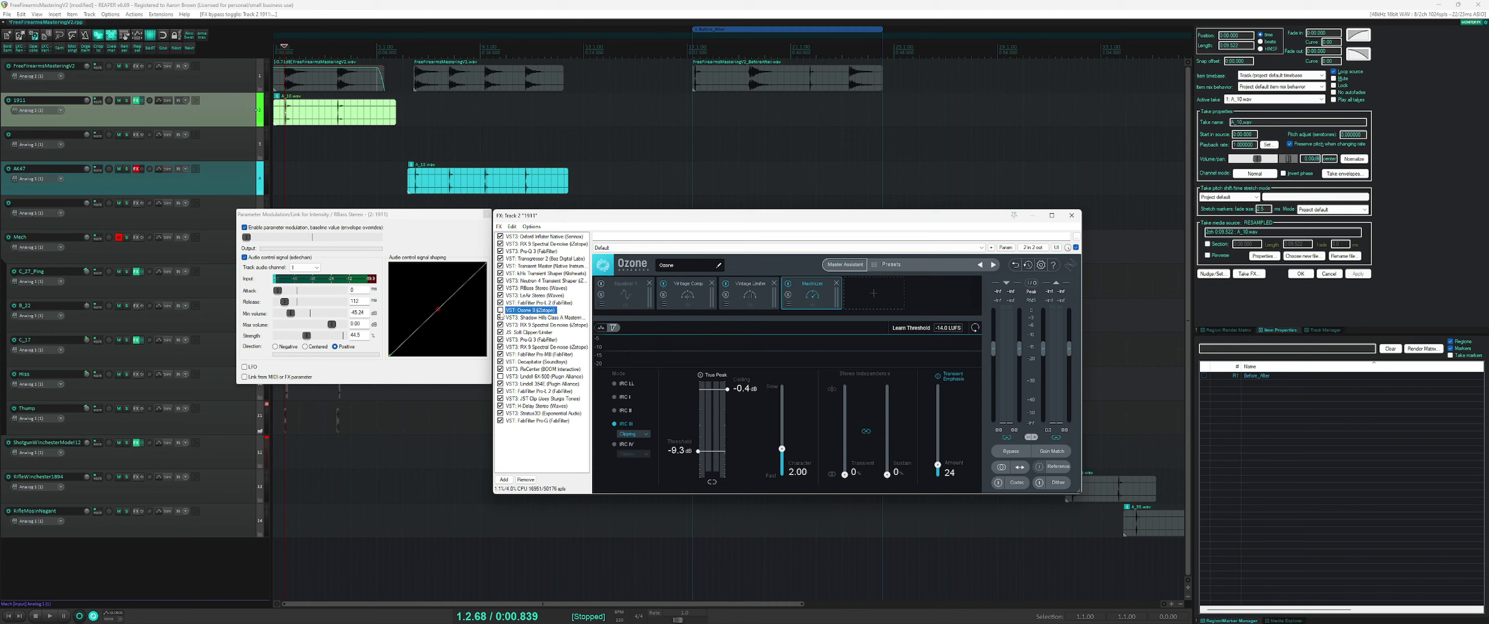
pyautogui.click(530, 318)
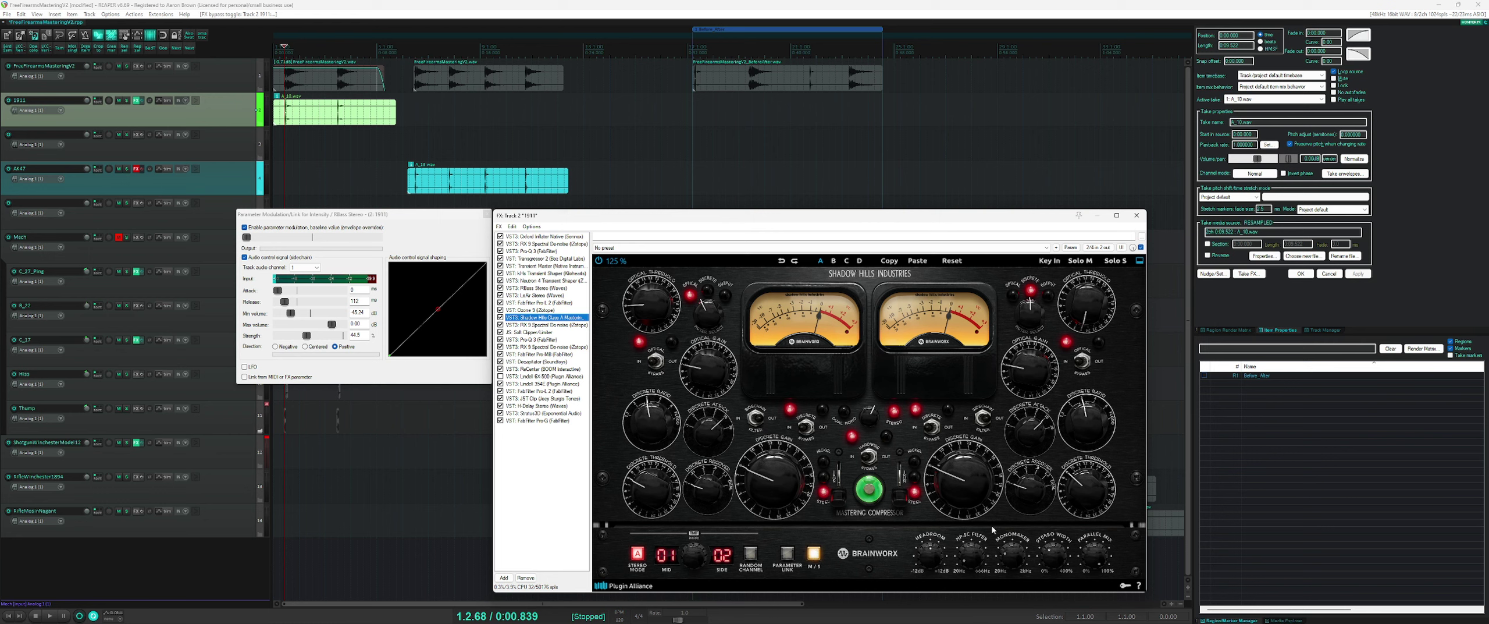
pyautogui.click(1020, 557)
# - Open the RX Spectral De-noise that follows Shadow Hills and examine its reduction controls and advanced settings
pyautogui.click(540, 325)
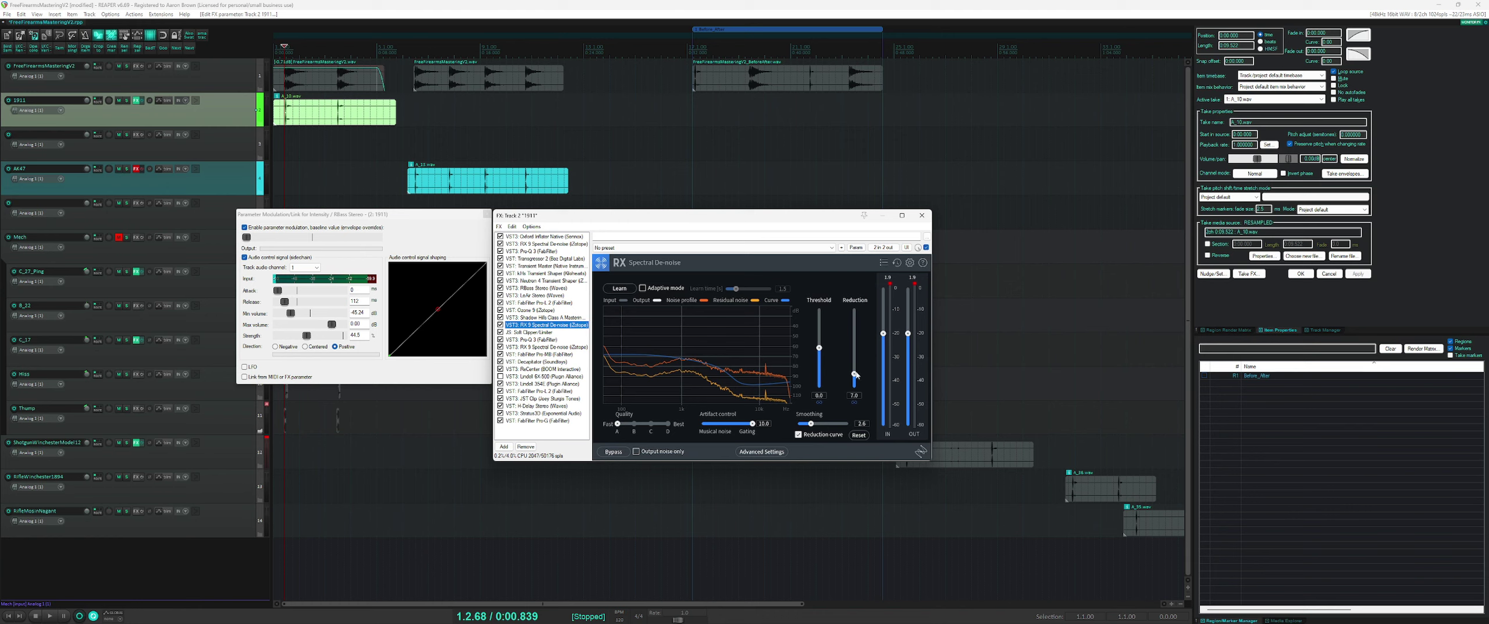
pyautogui.click(764, 452)
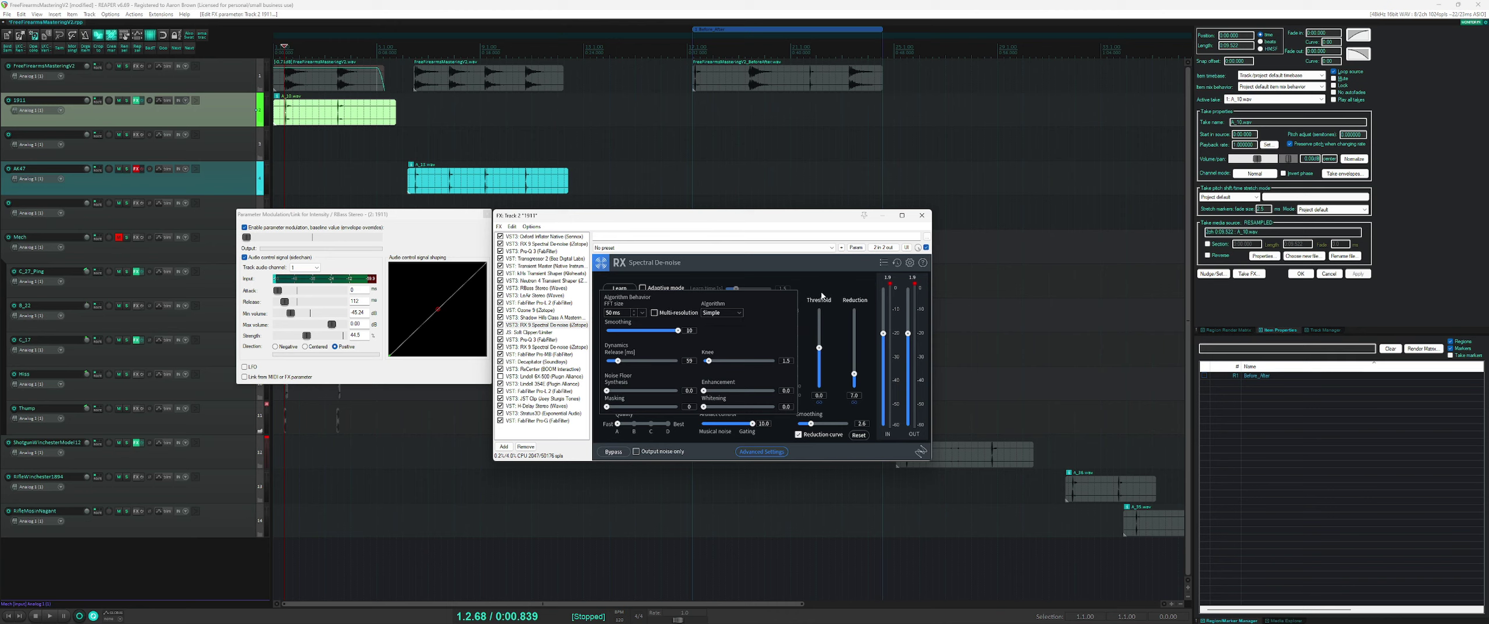
pyautogui.click(749, 450)
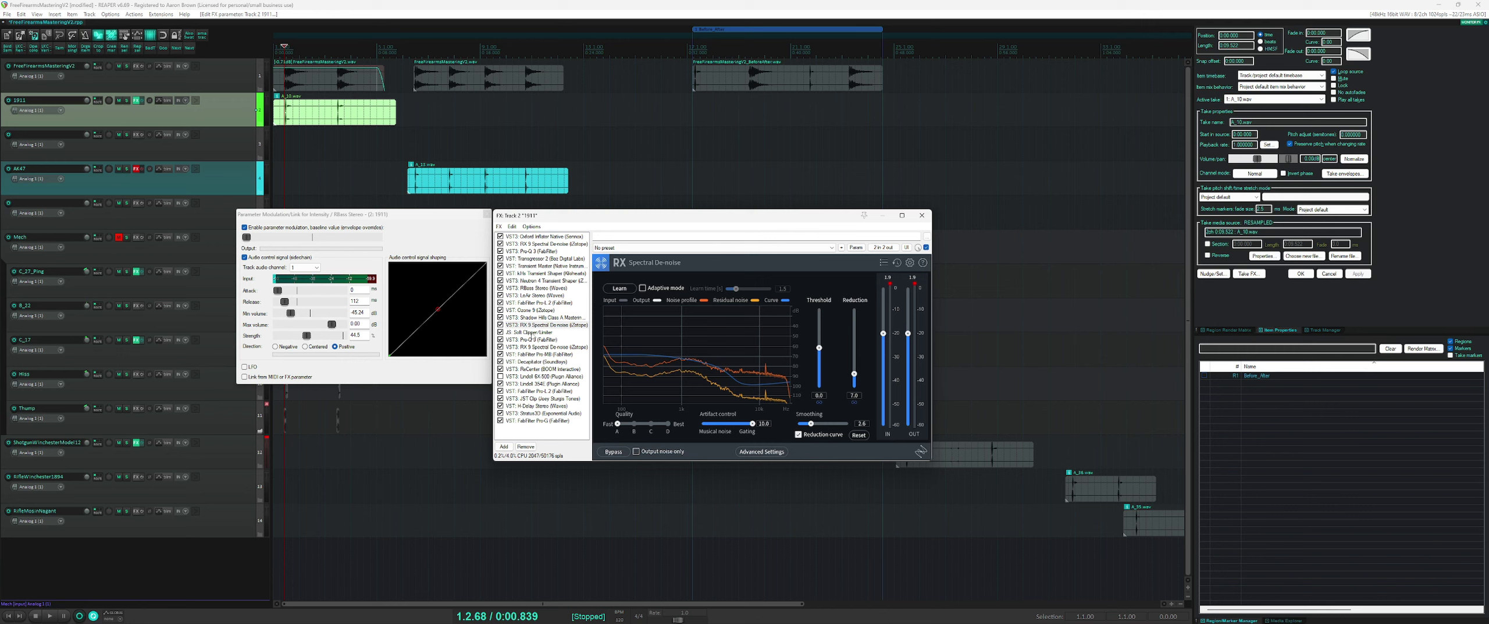
# - Examine the Soft Clipper Limiter settings and the notch bands of the Pro-Q 3 that follows it
pyautogui.click(530, 332)
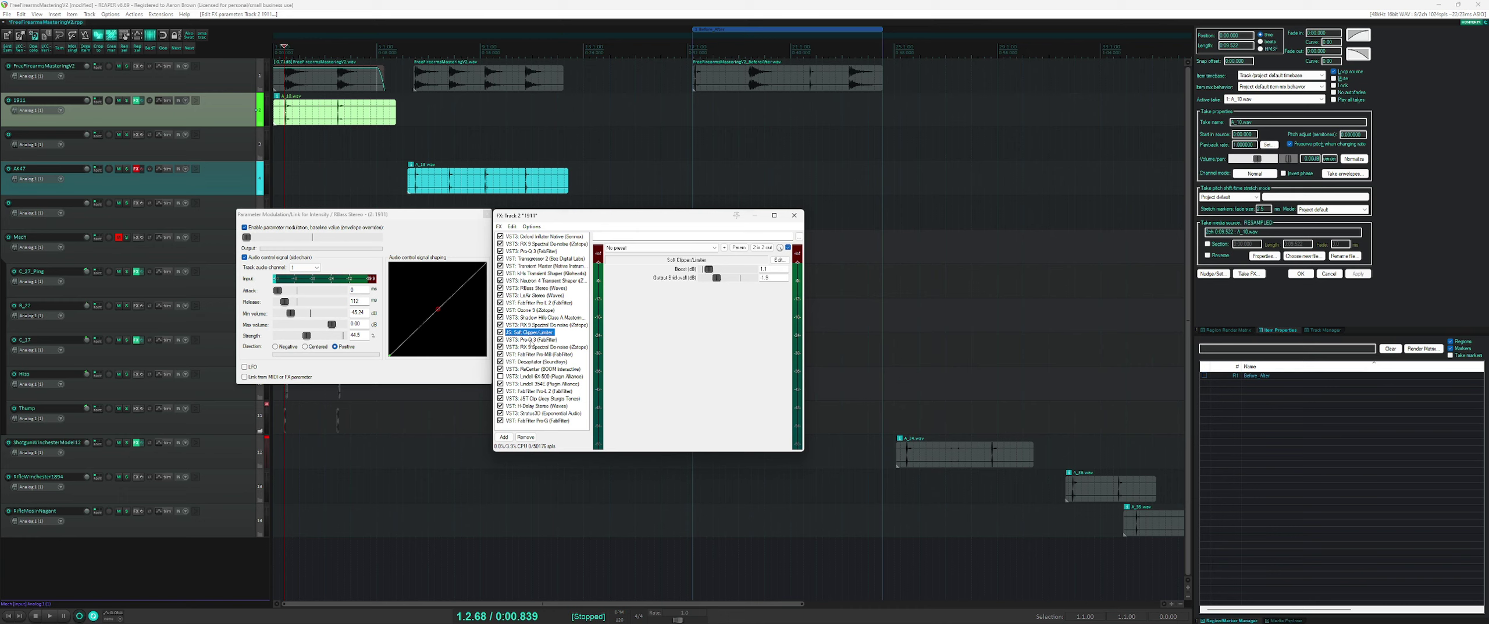
pyautogui.click(531, 340)
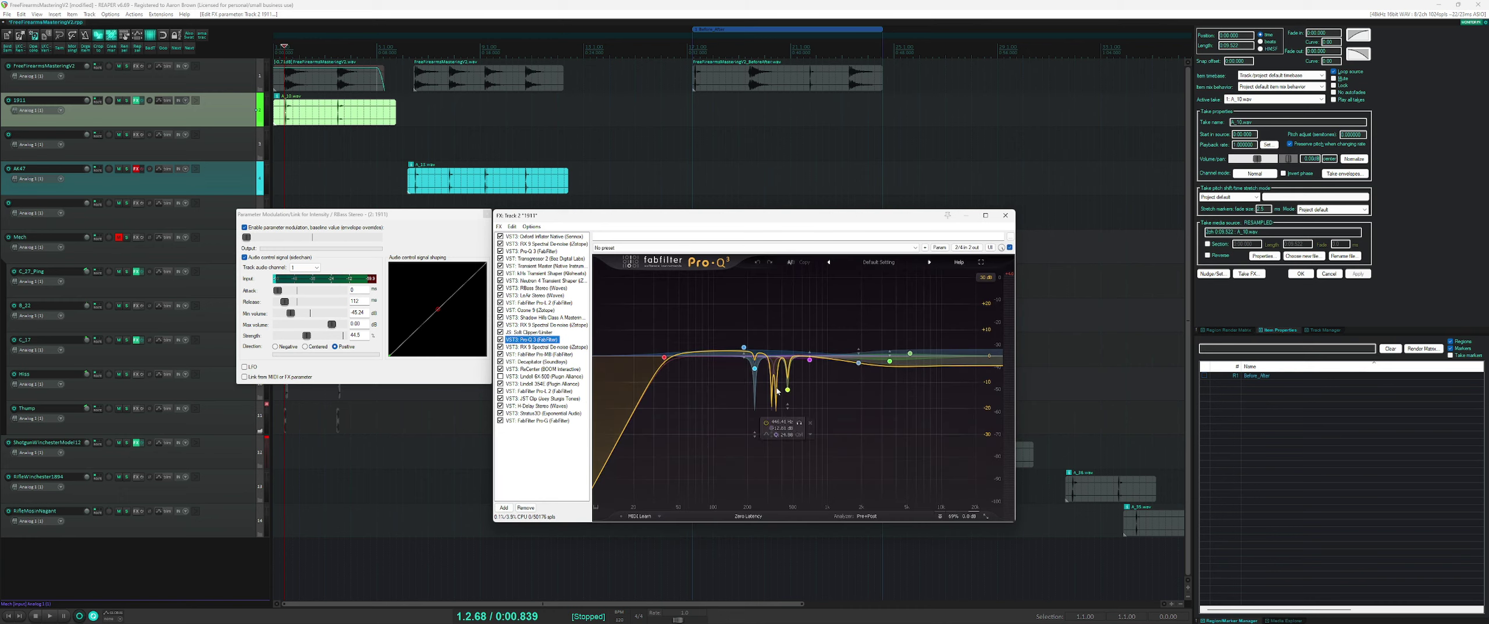
pyautogui.moveTo(730, 300); pyautogui.dragTo(813, 436)
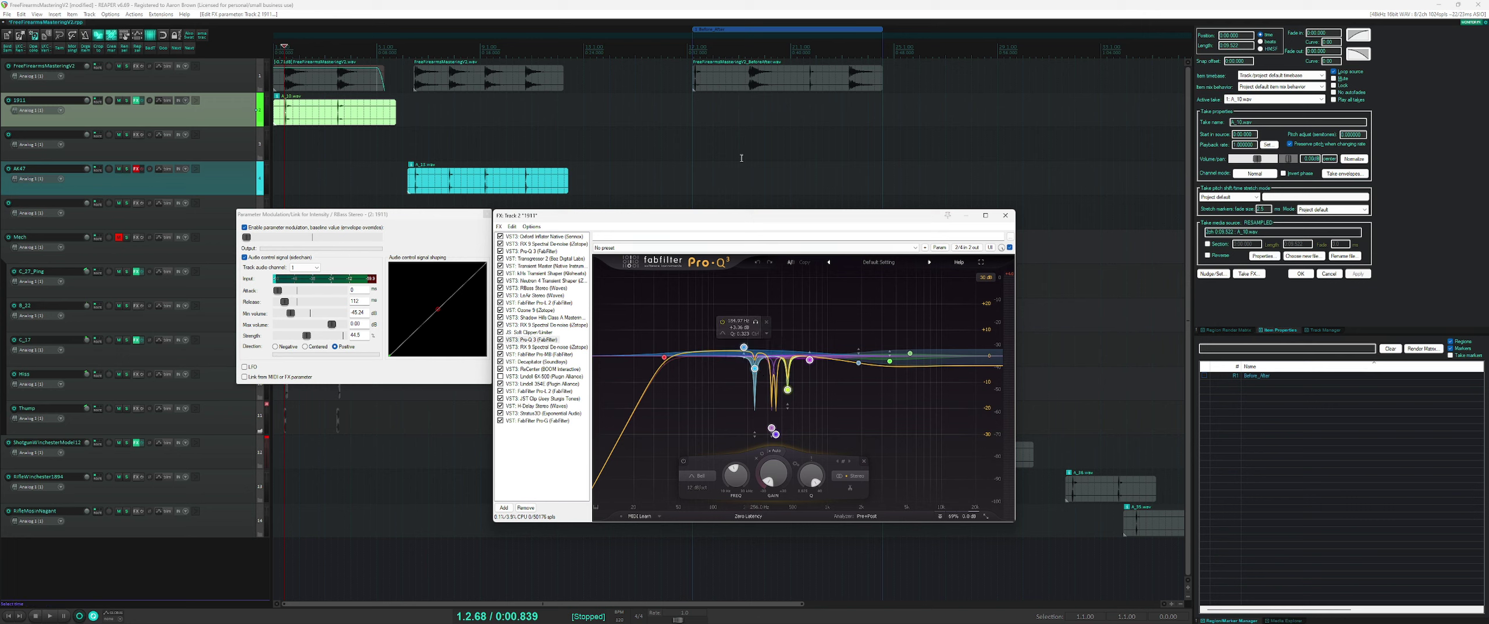
# - Select the before/after render clip on the top track and stop its playback
pyautogui.click(700, 74)
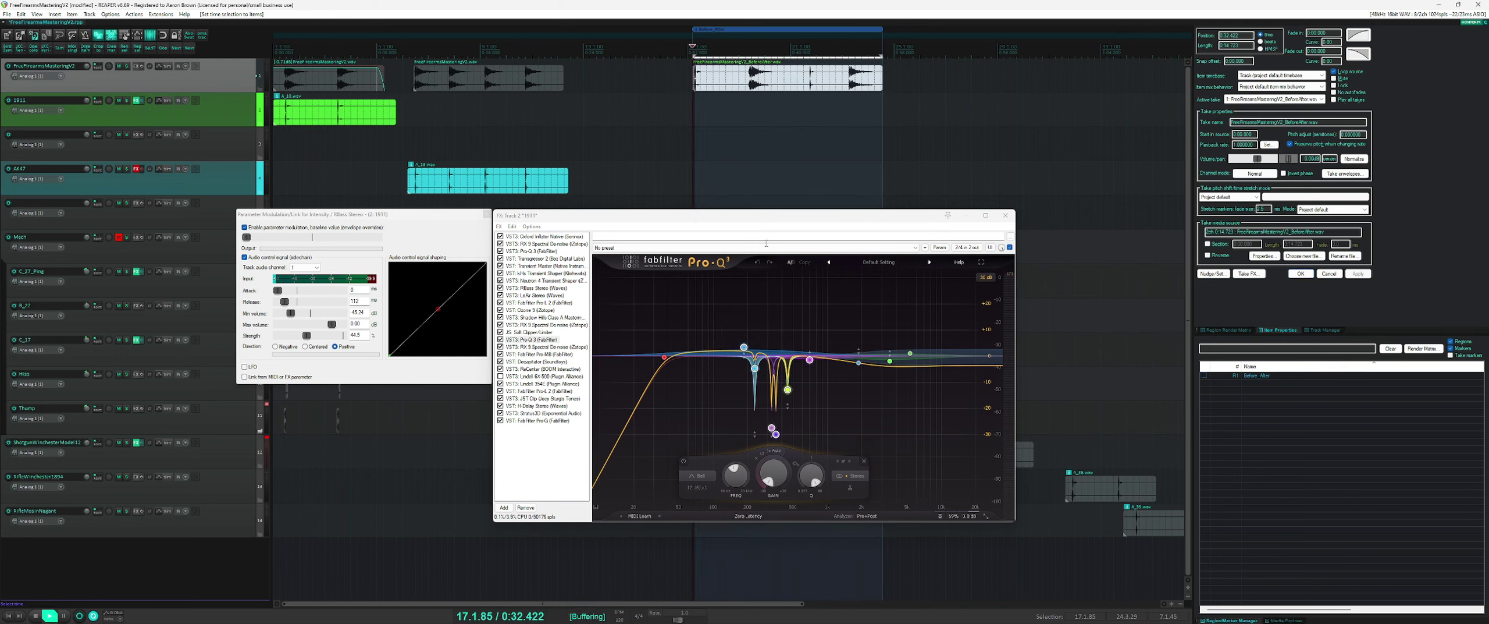
pyautogui.press('space')
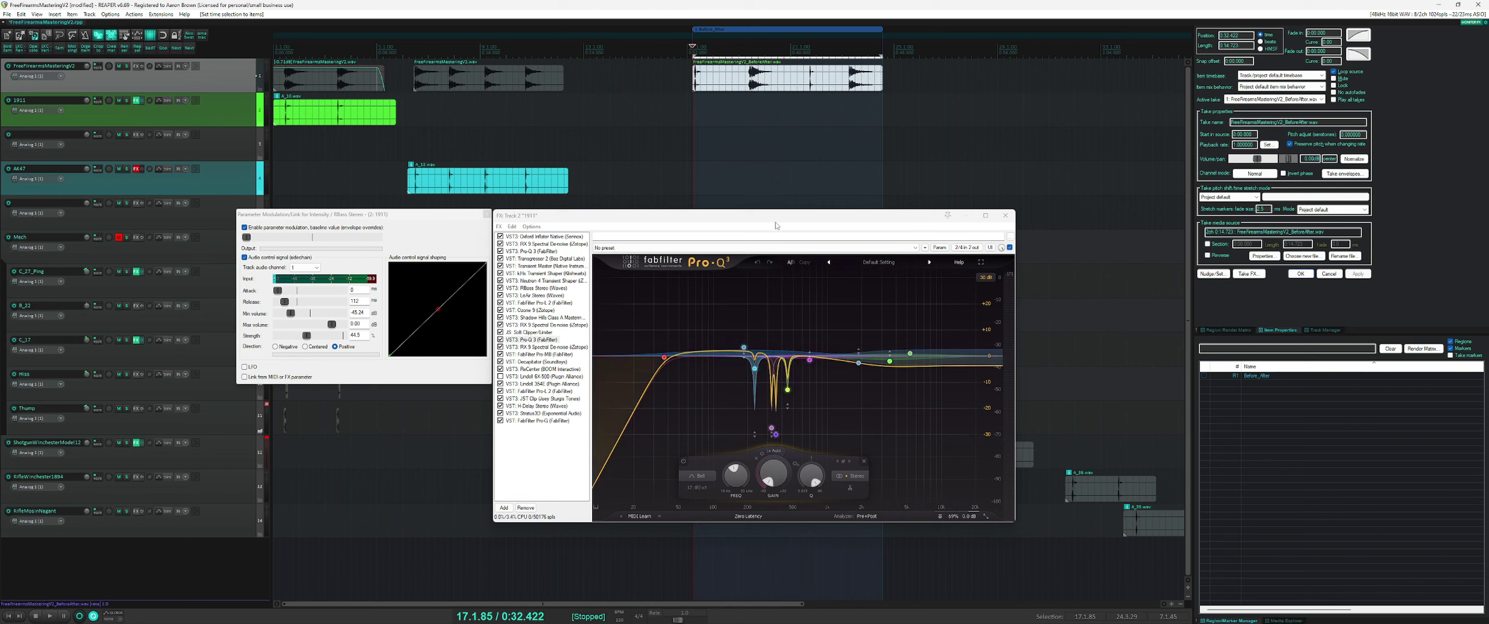
# - Examine the narrow notches in Pro-Q 3 and rework the yellow-green notch band's gain and dynamic range for a deeper cut
pyautogui.moveTo(755, 413)
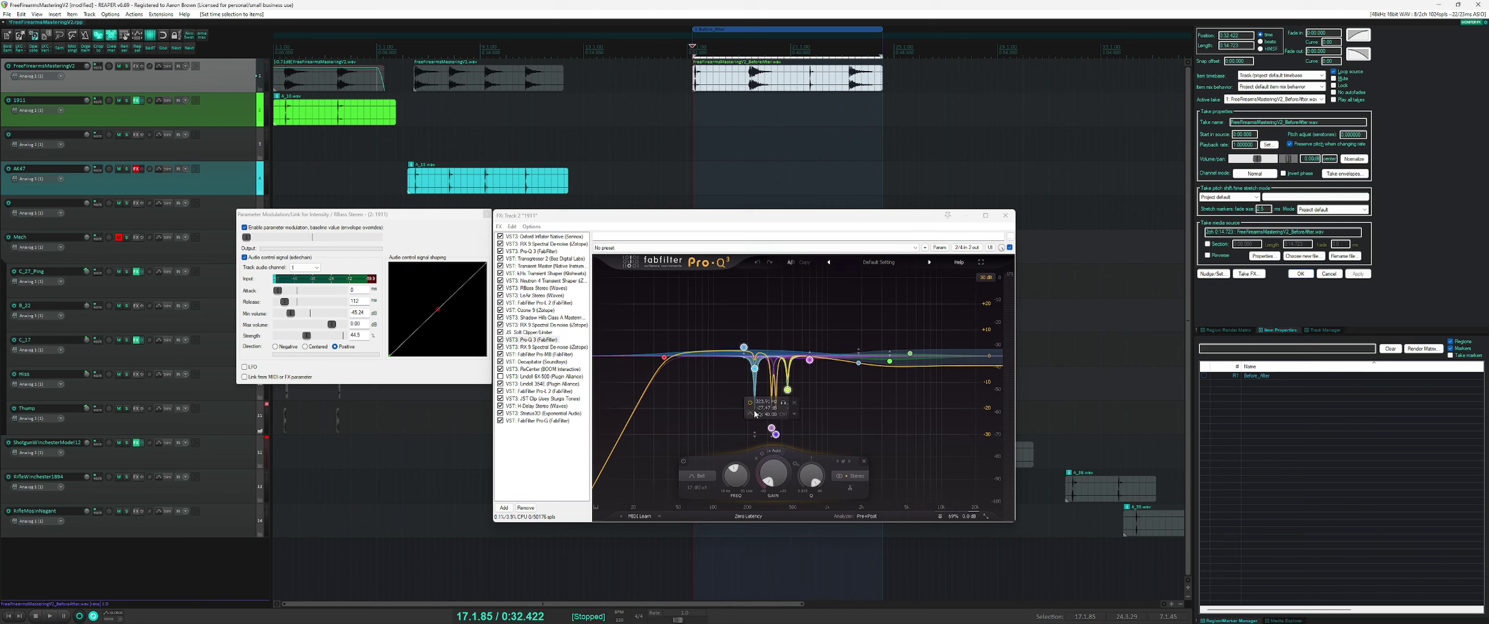
pyautogui.moveTo(793, 377)
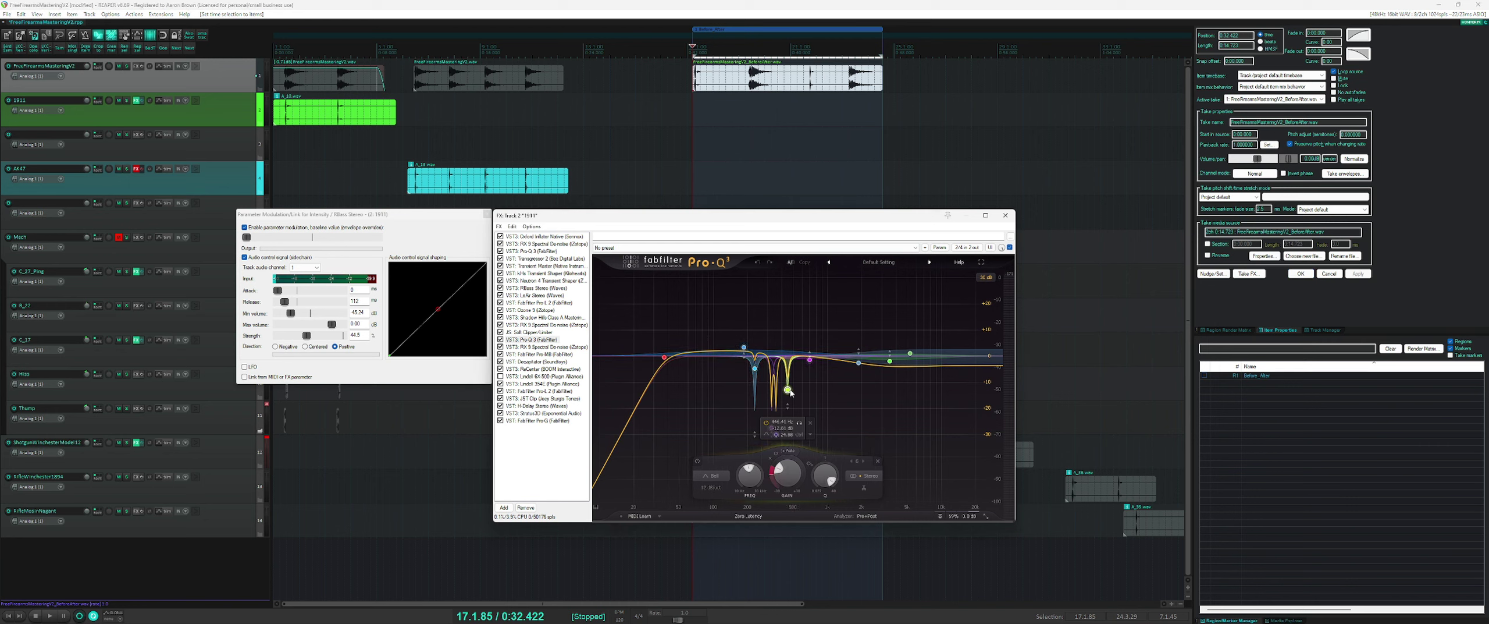
pyautogui.moveTo(774, 465); pyautogui.dragTo(772, 470)
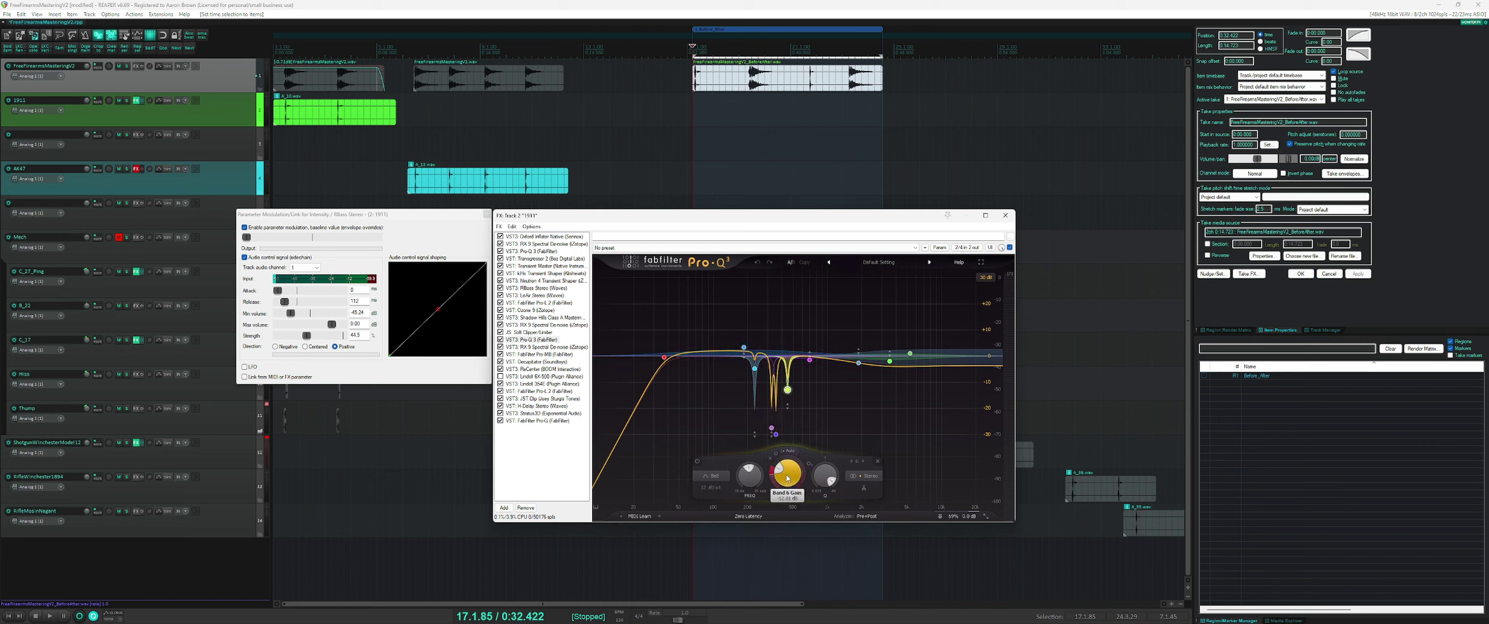
pyautogui.click(769, 346)
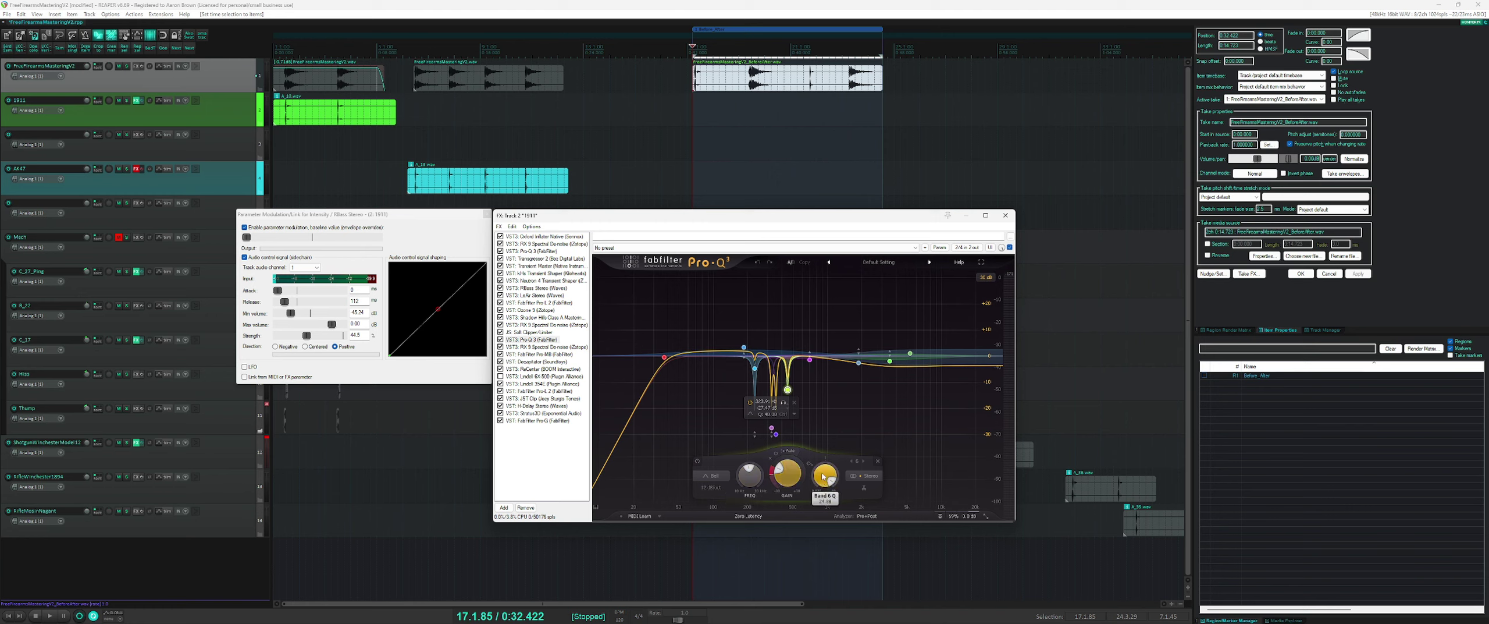
pyautogui.moveTo(823, 465); pyautogui.dragTo(763, 491)
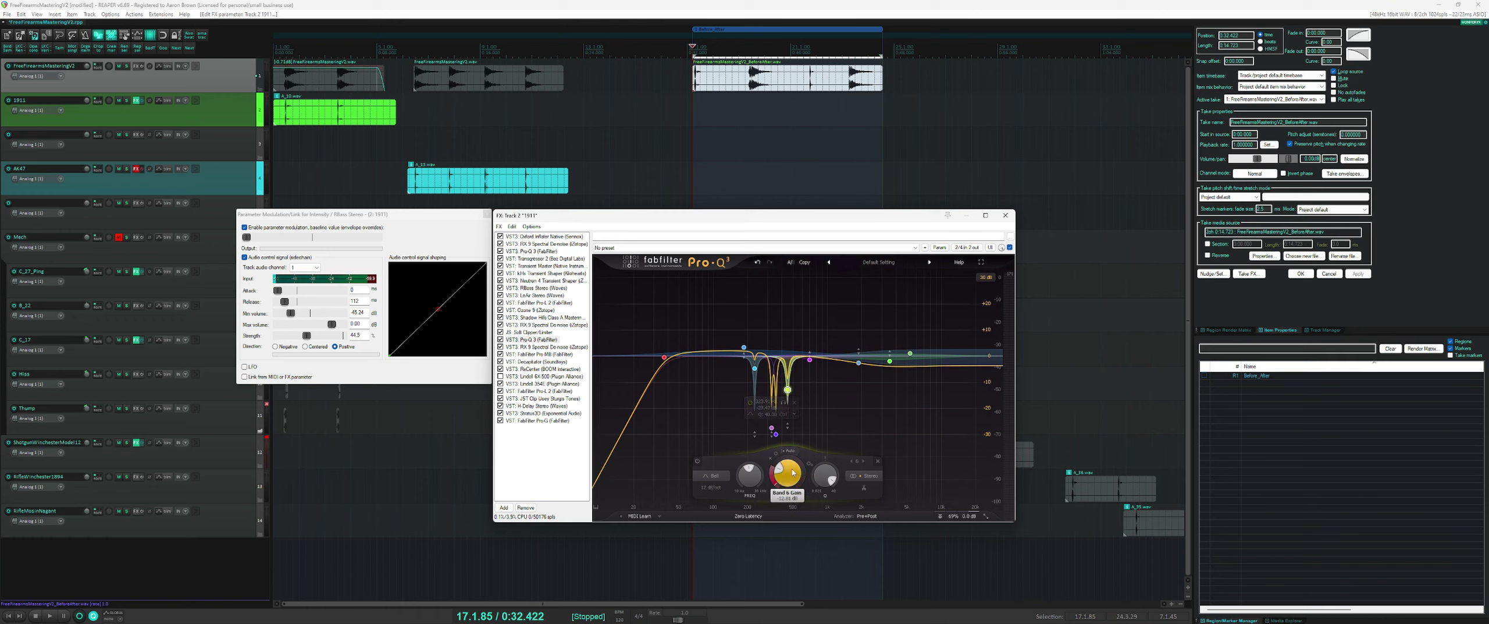
pyautogui.moveTo(787, 470); pyautogui.dragTo(794, 474)
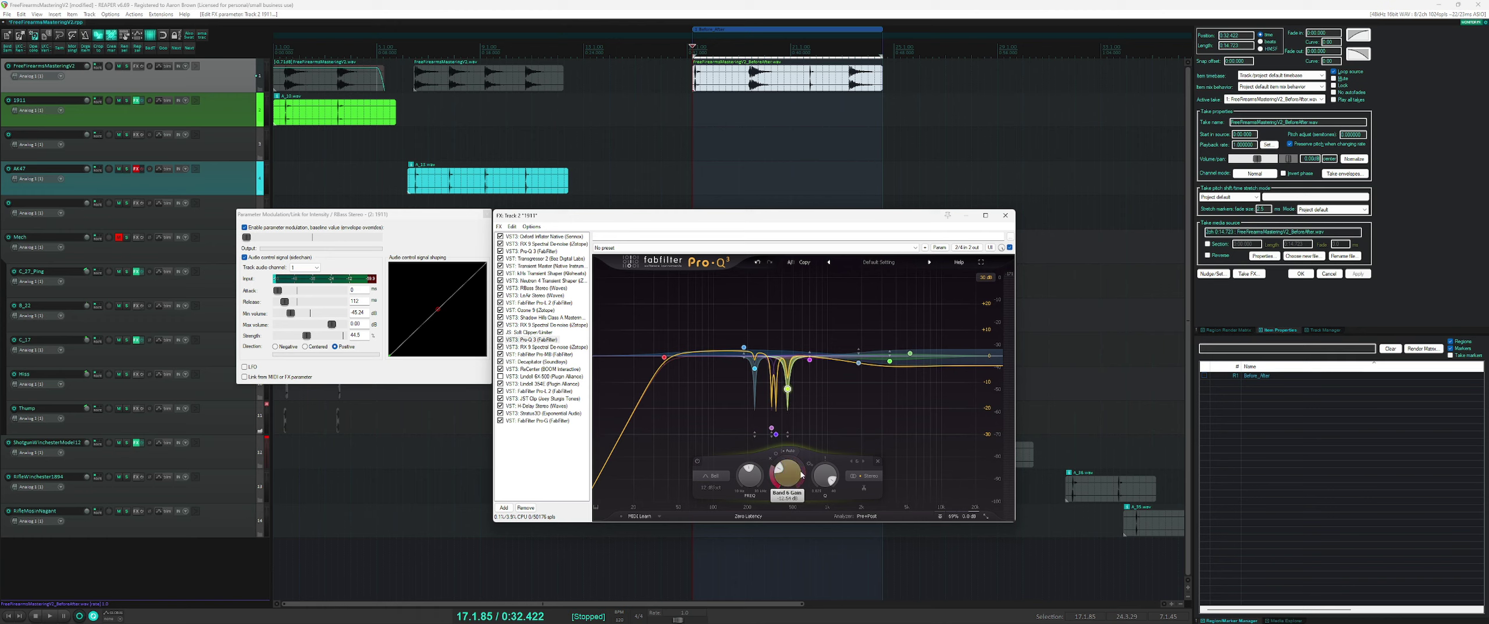
pyautogui.moveTo(774, 472); pyautogui.dragTo(773, 473)
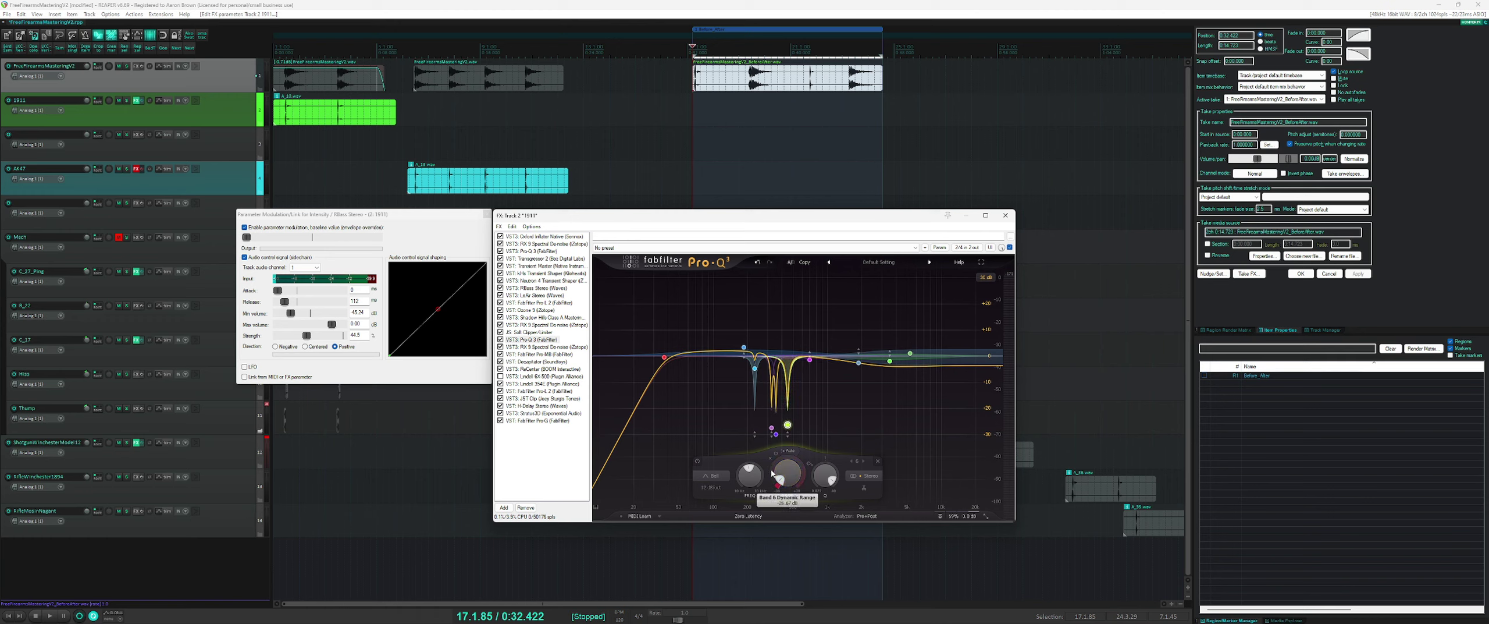
pyautogui.moveTo(776, 427); pyautogui.dragTo(792, 351)
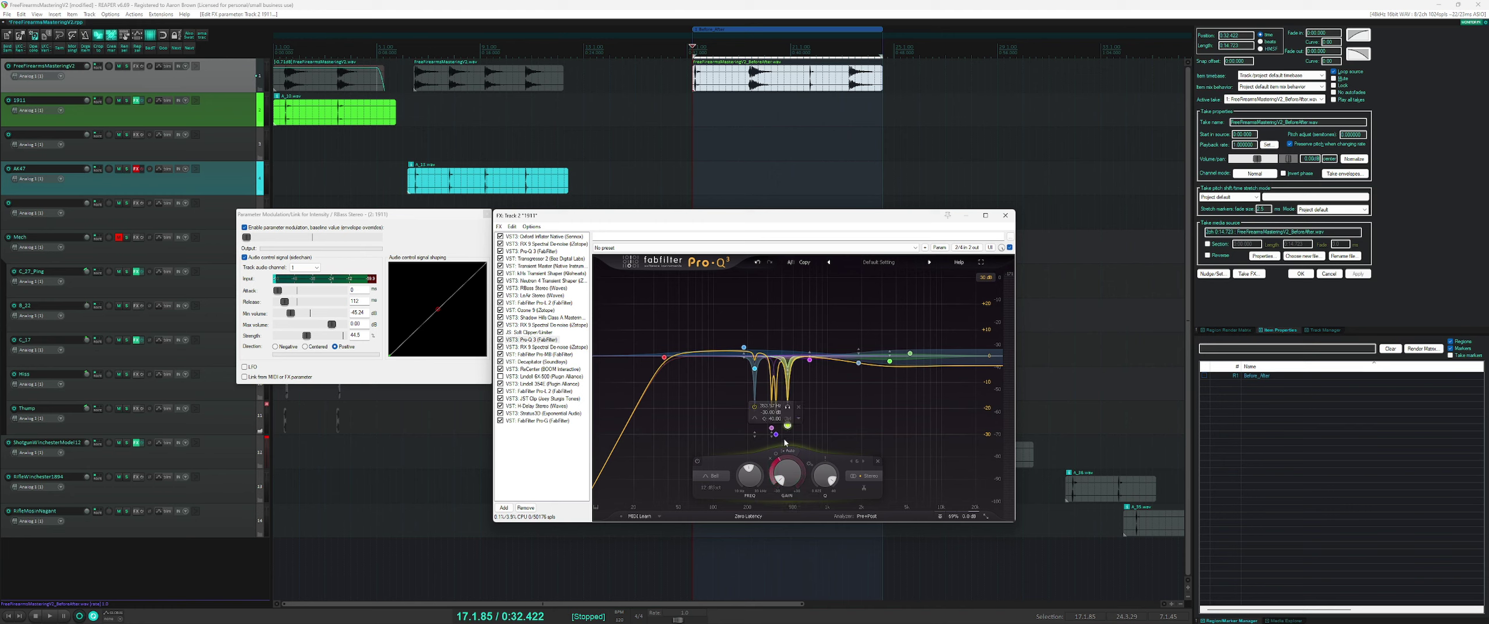
# - Open the RX Spectral De-noise that follows this Pro-Q 3 and bypass it
pyautogui.click(545, 347)
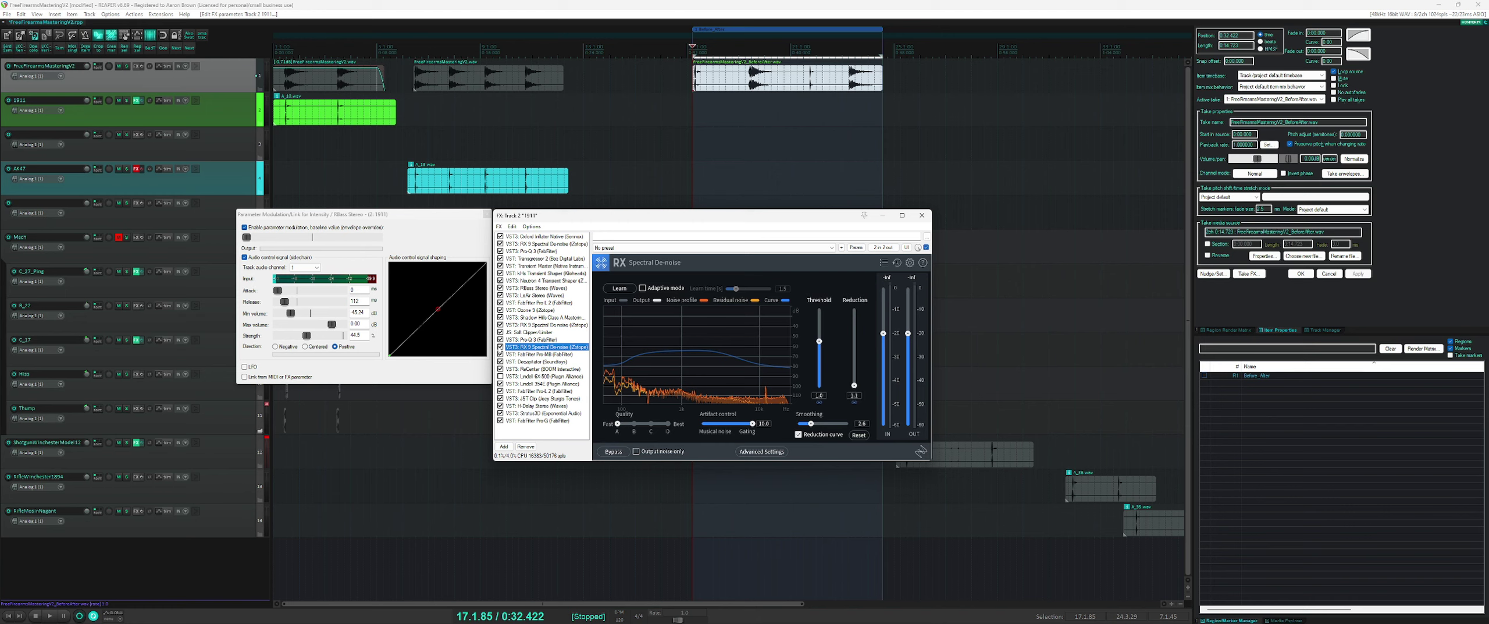
pyautogui.click(501, 348)
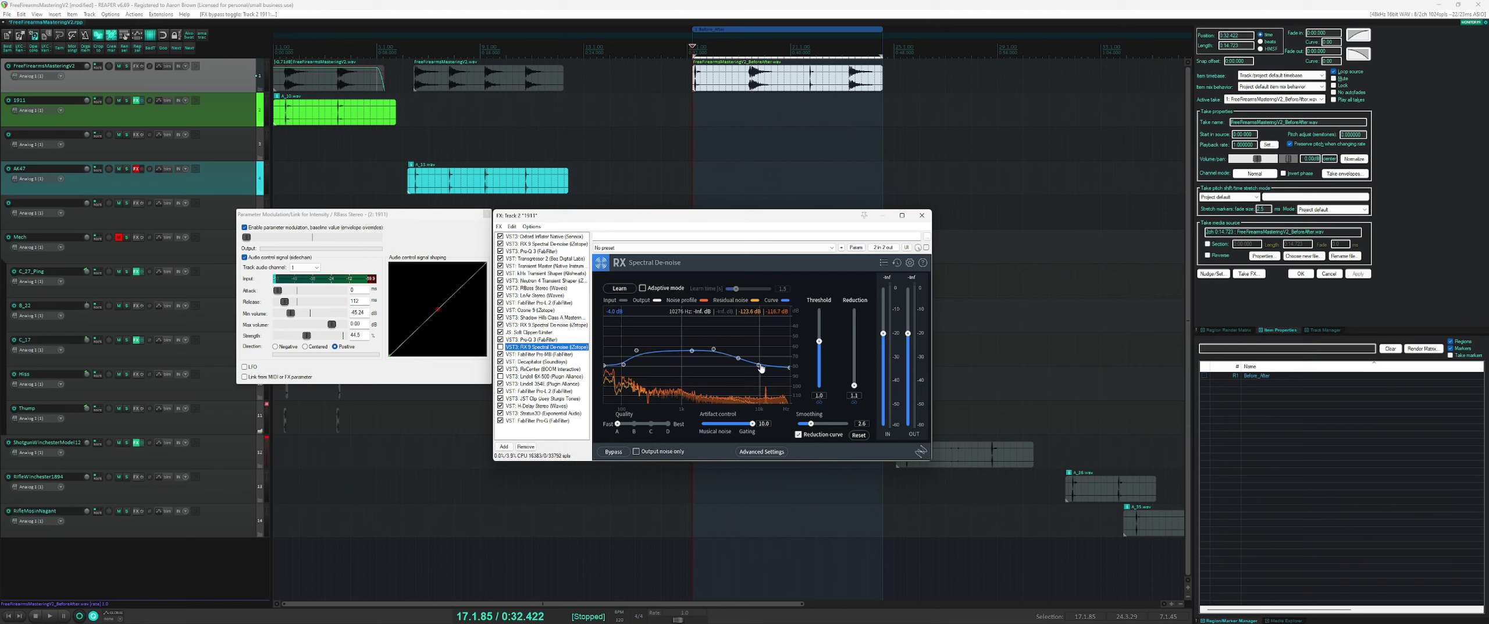
# - Open Pro-MB and examine the settings and range of its low, mid and high bands
pyautogui.click(512, 355)
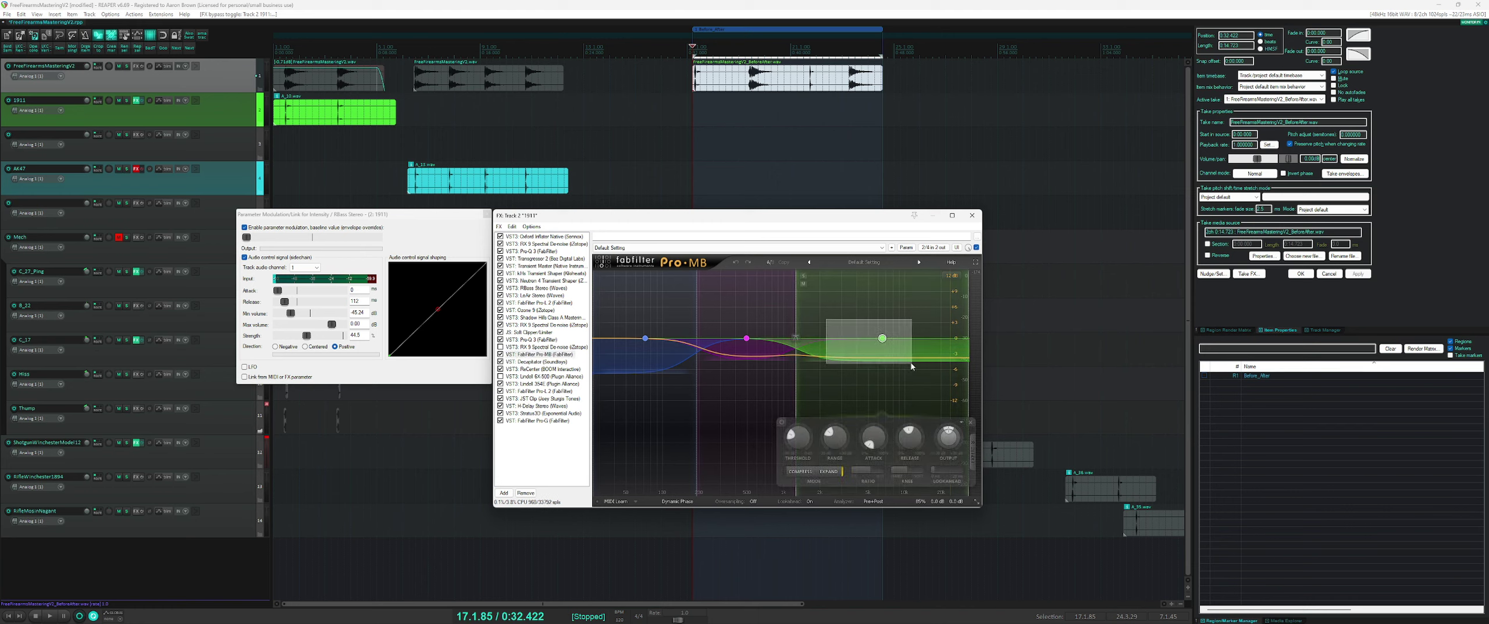
pyautogui.moveTo(648, 339)
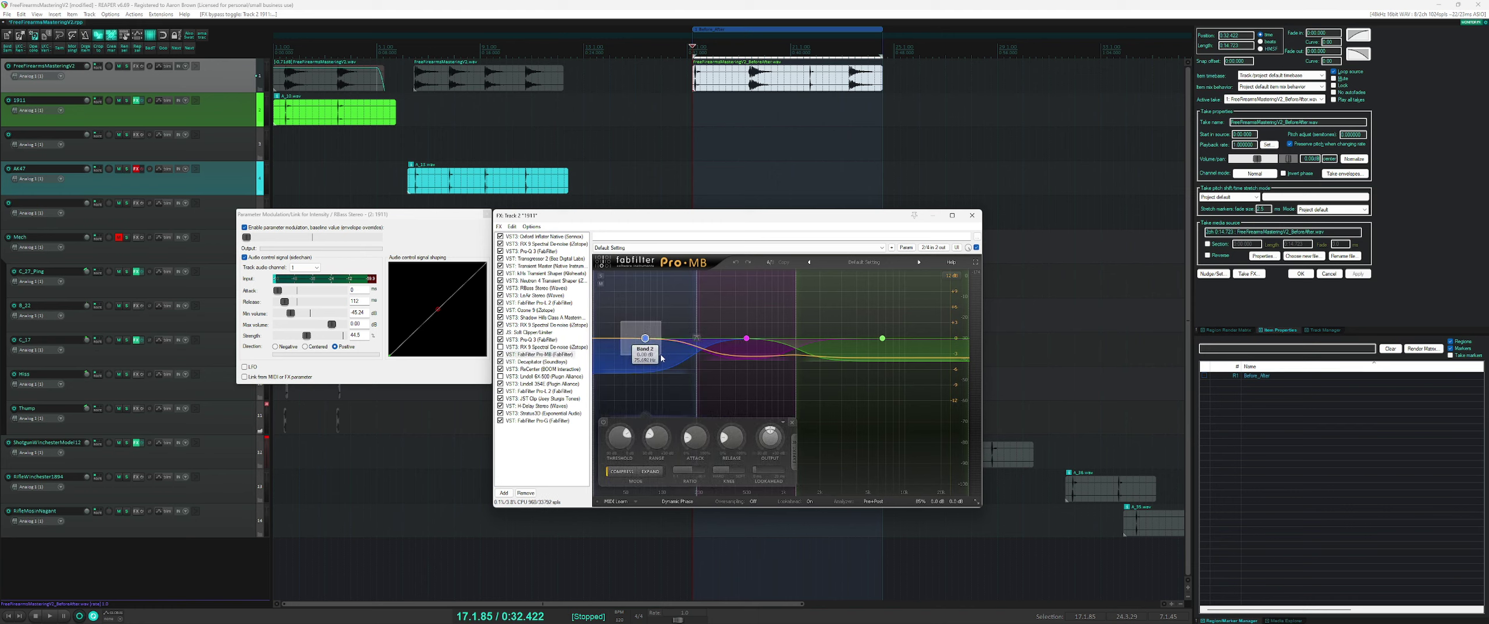
pyautogui.moveTo(783, 369)
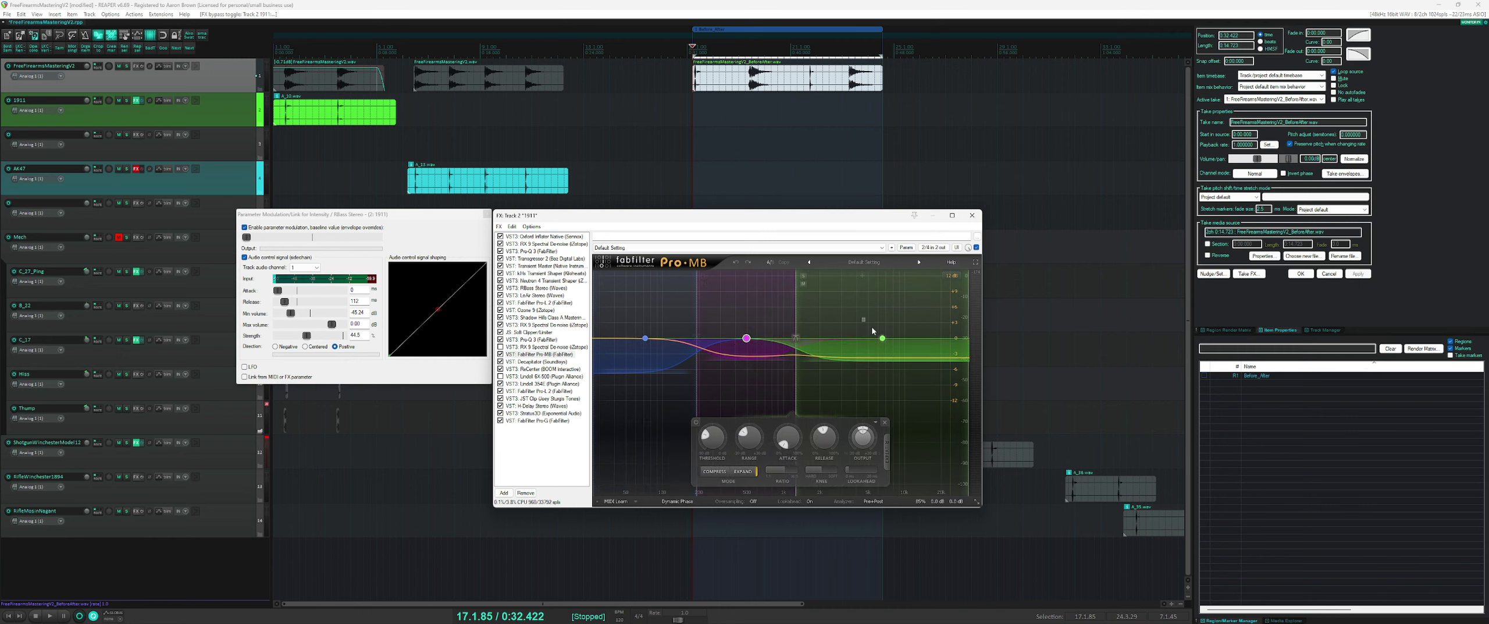
pyautogui.moveTo(906, 376)
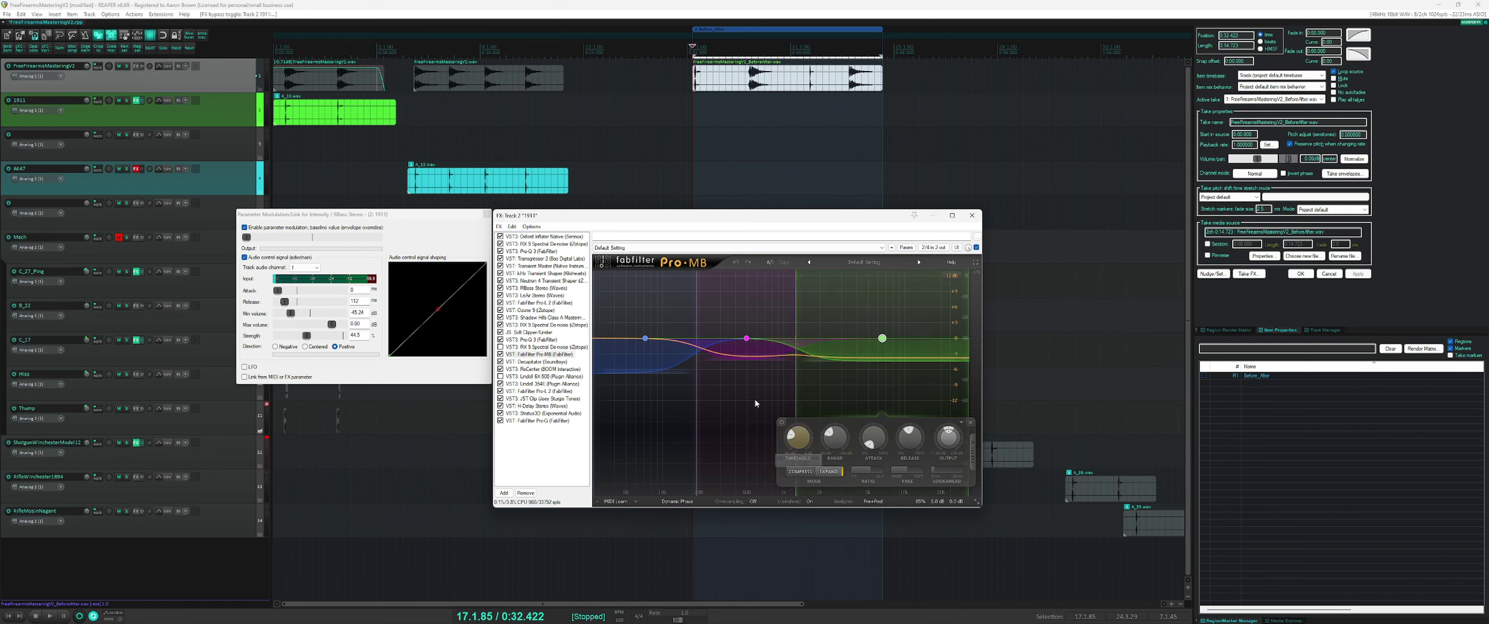
pyautogui.click(733, 375)
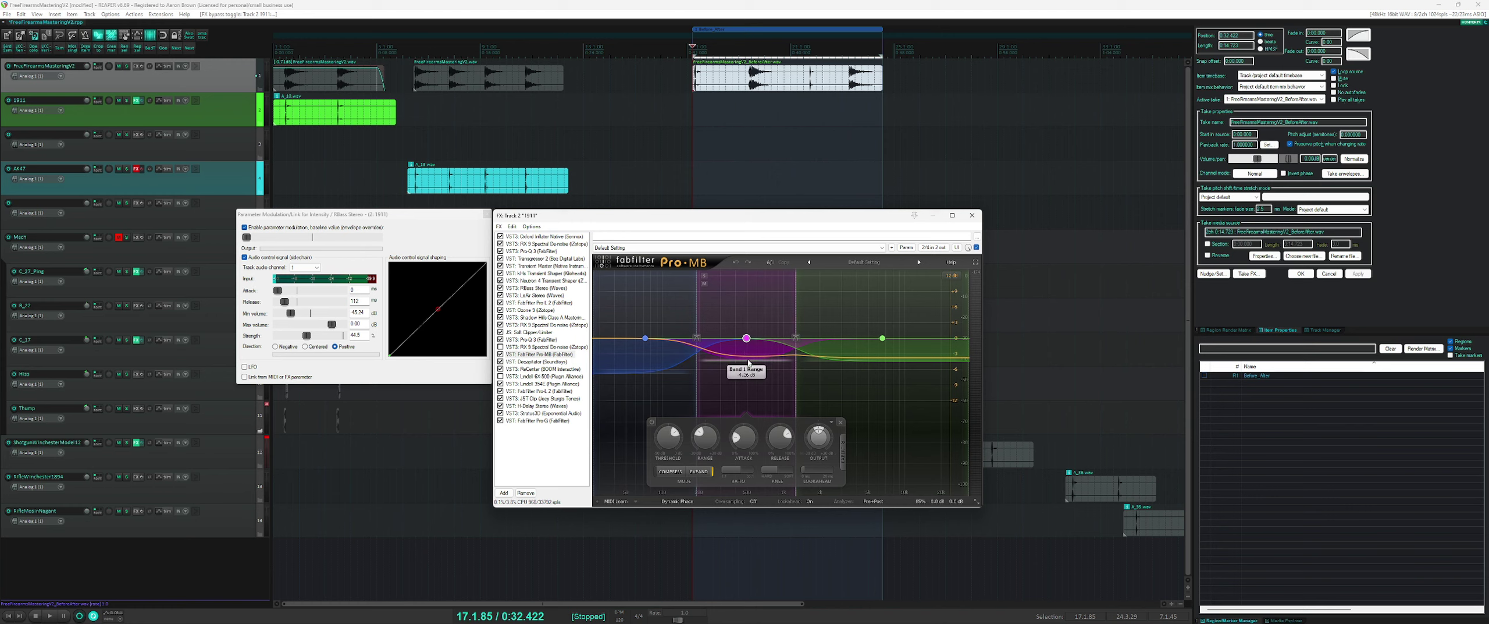
pyautogui.click(778, 359)
pyautogui.click(759, 375)
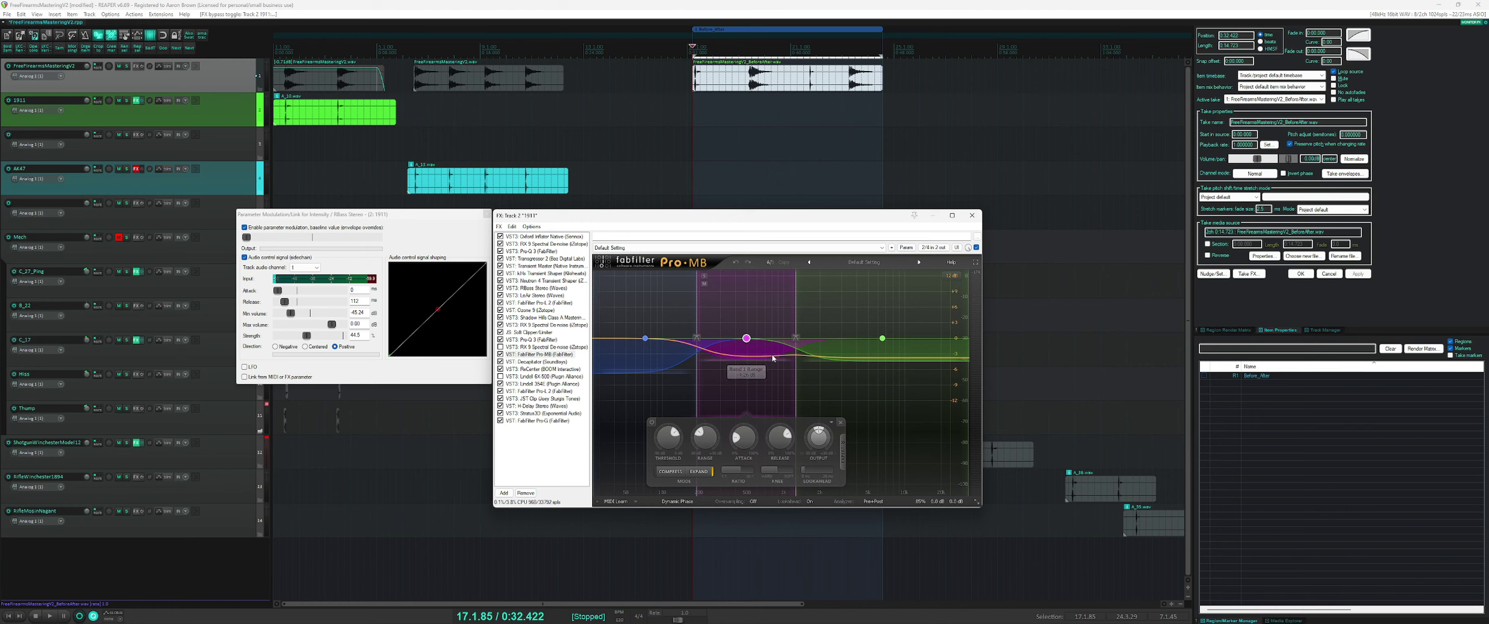
pyautogui.click(649, 375)
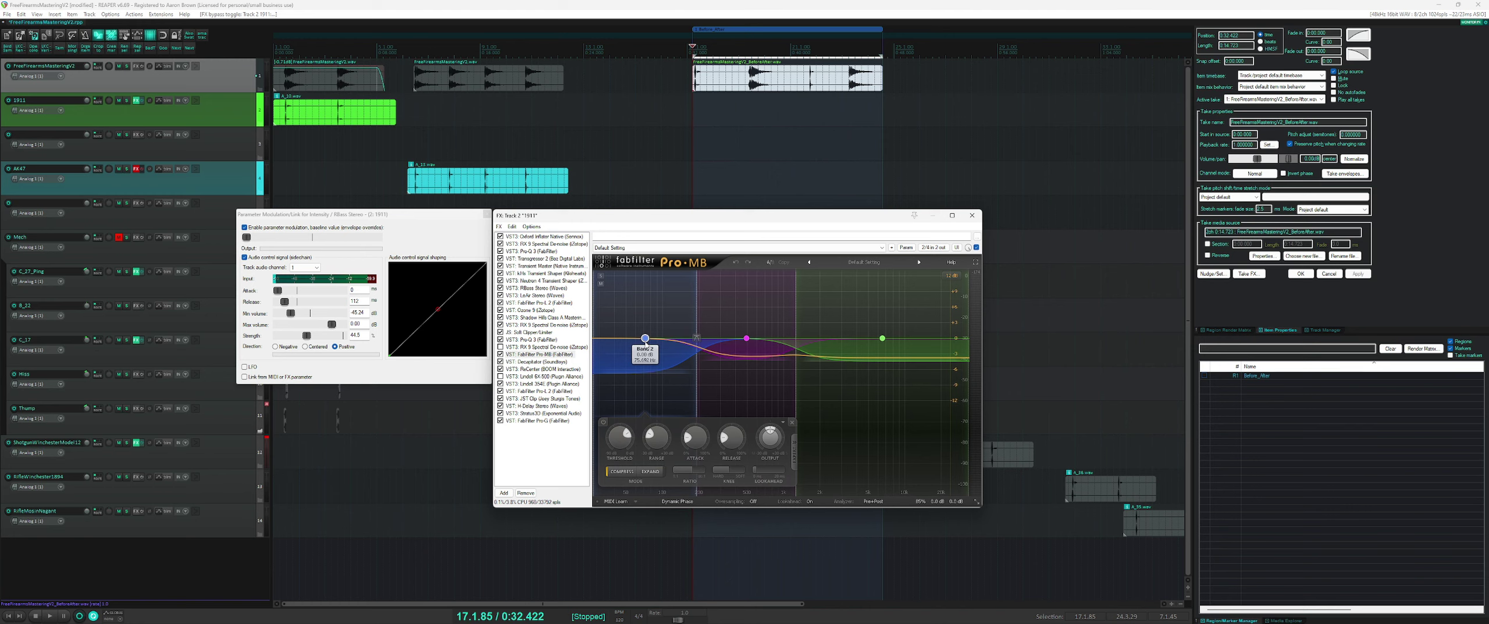
# - Examine Decapitator, switching its saturation style to E and back to A, and open ReCenter
pyautogui.click(538, 362)
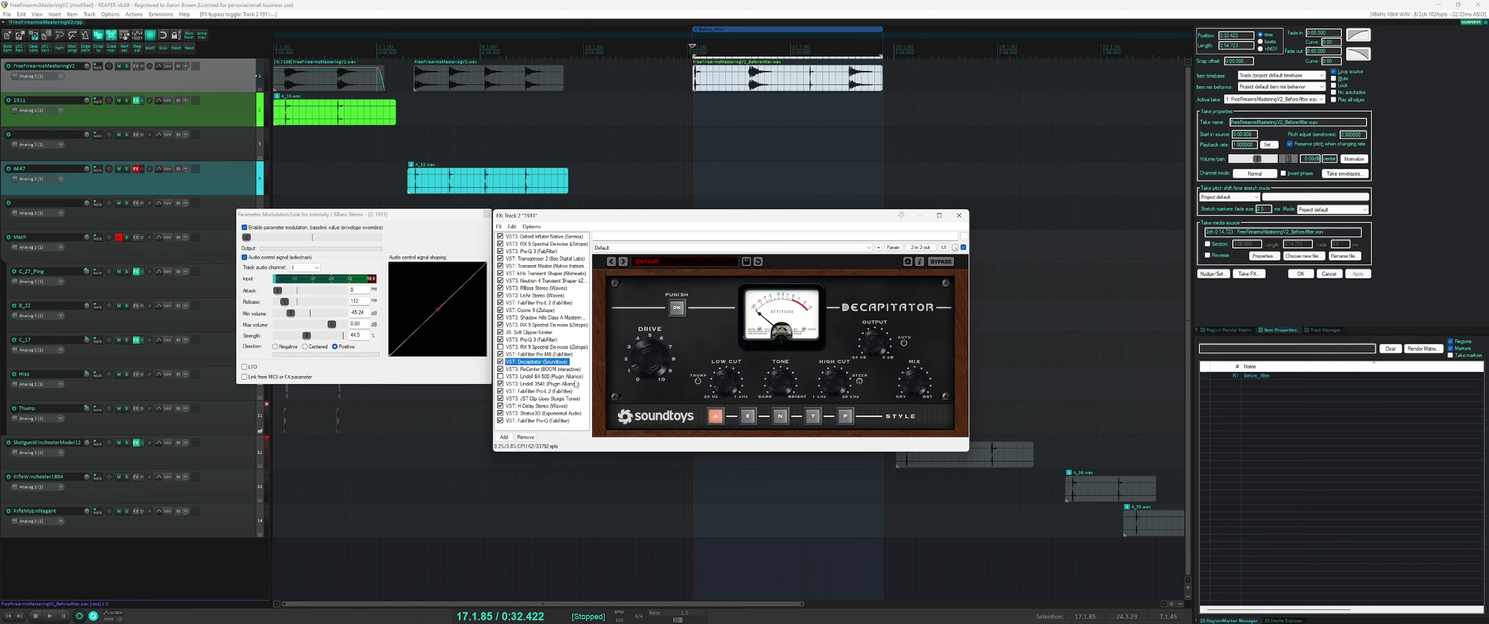
pyautogui.click(747, 416)
pyautogui.click(720, 417)
pyautogui.click(535, 370)
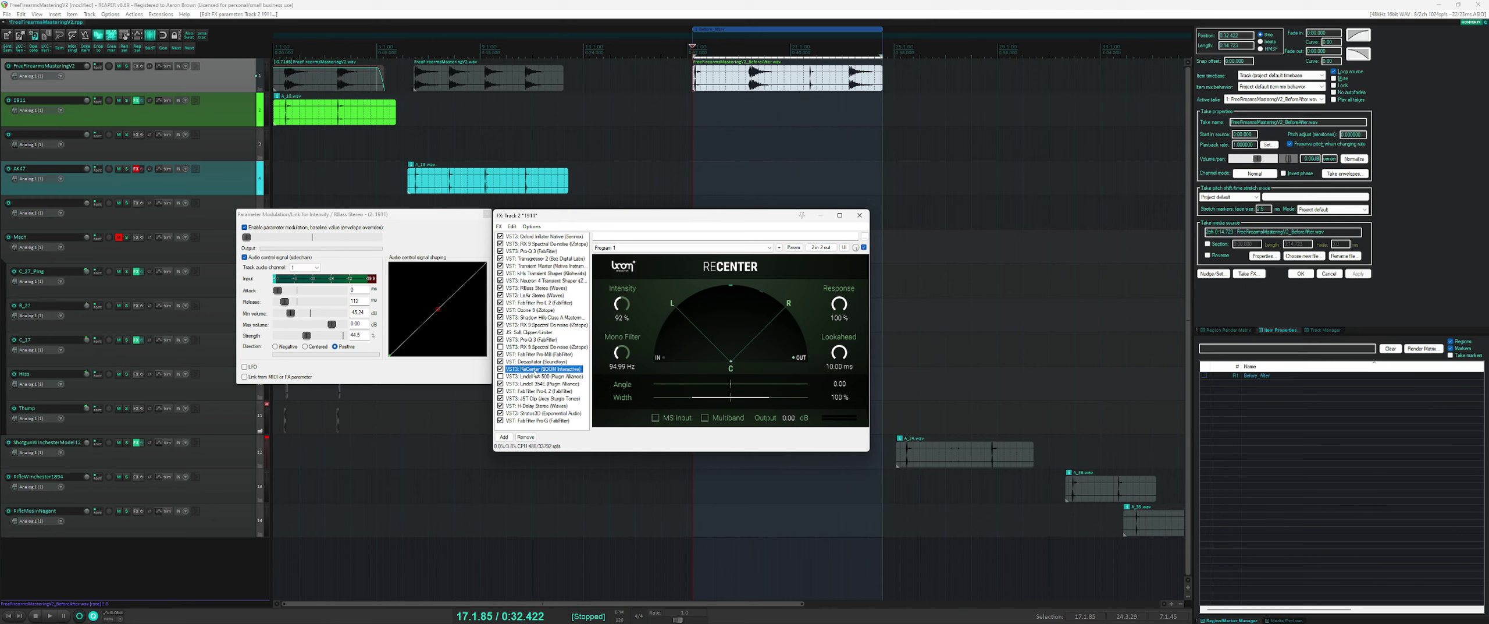
# - Open and examine the Lindell 6X-500 and the Lindell 354E multiband compressor in the 1911 chain
pyautogui.click(524, 377)
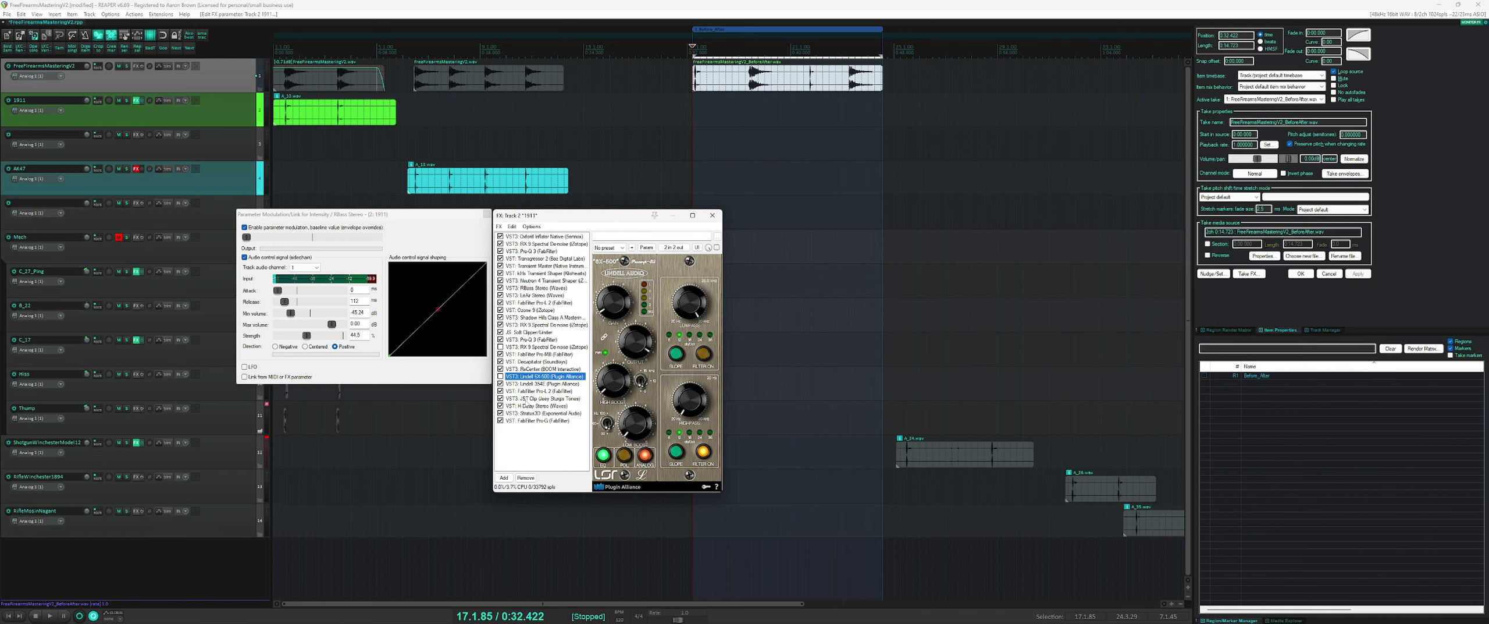
pyautogui.press('Down')
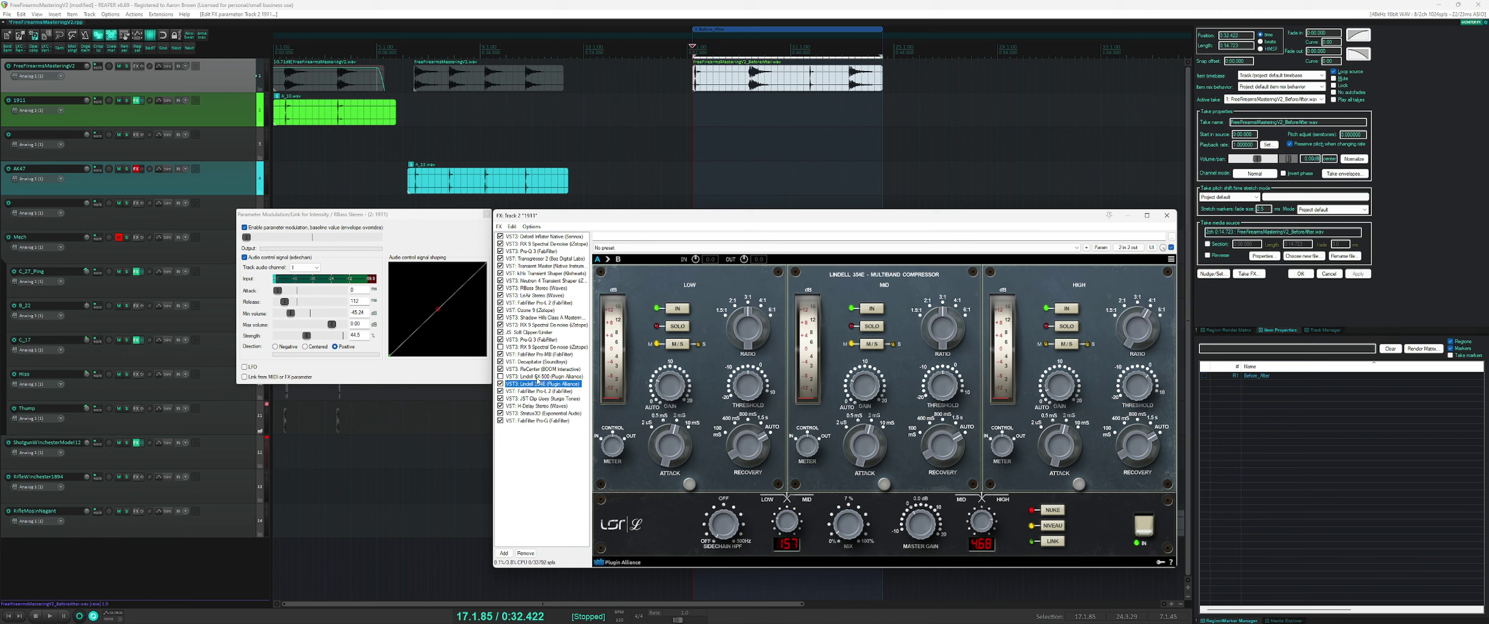
# - Open the FabFilter Pro-L 2 that follows the Lindell plugins, bypass it, and open JST Clip
pyautogui.click(530, 391)
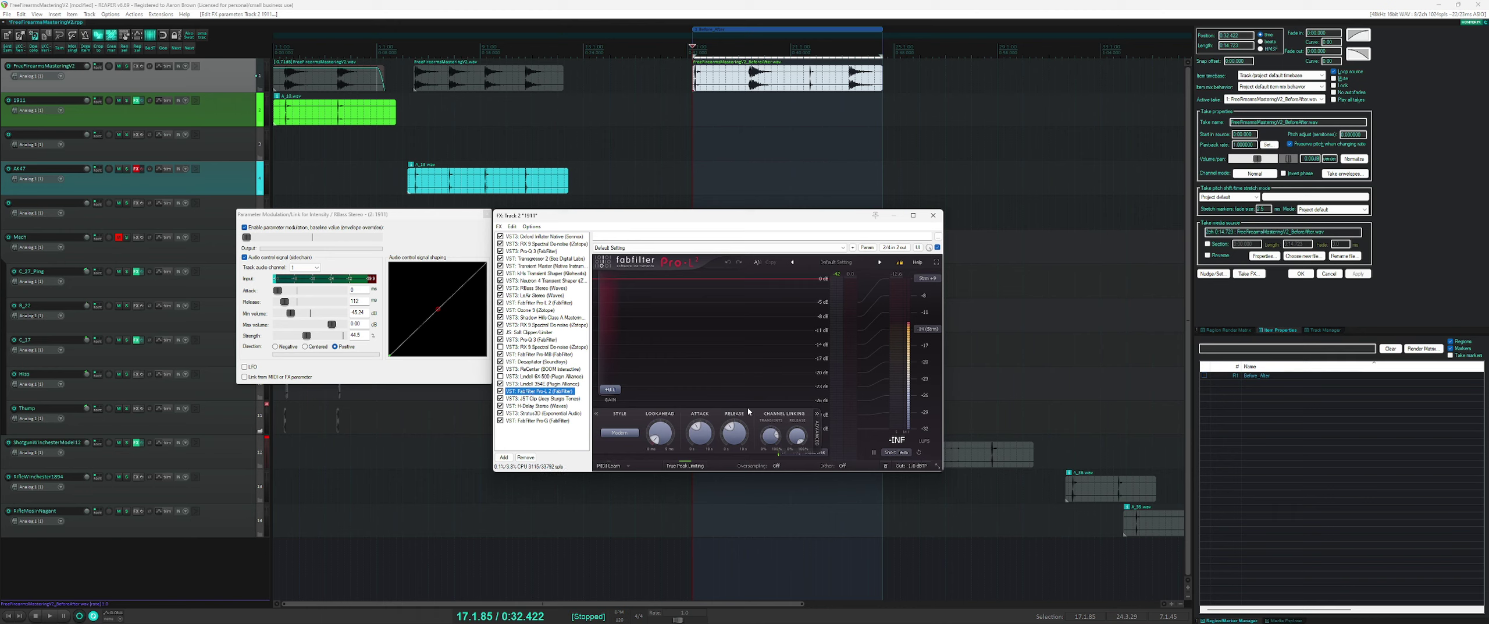
pyautogui.moveTo(612, 393)
pyautogui.click(500, 392)
pyautogui.click(528, 399)
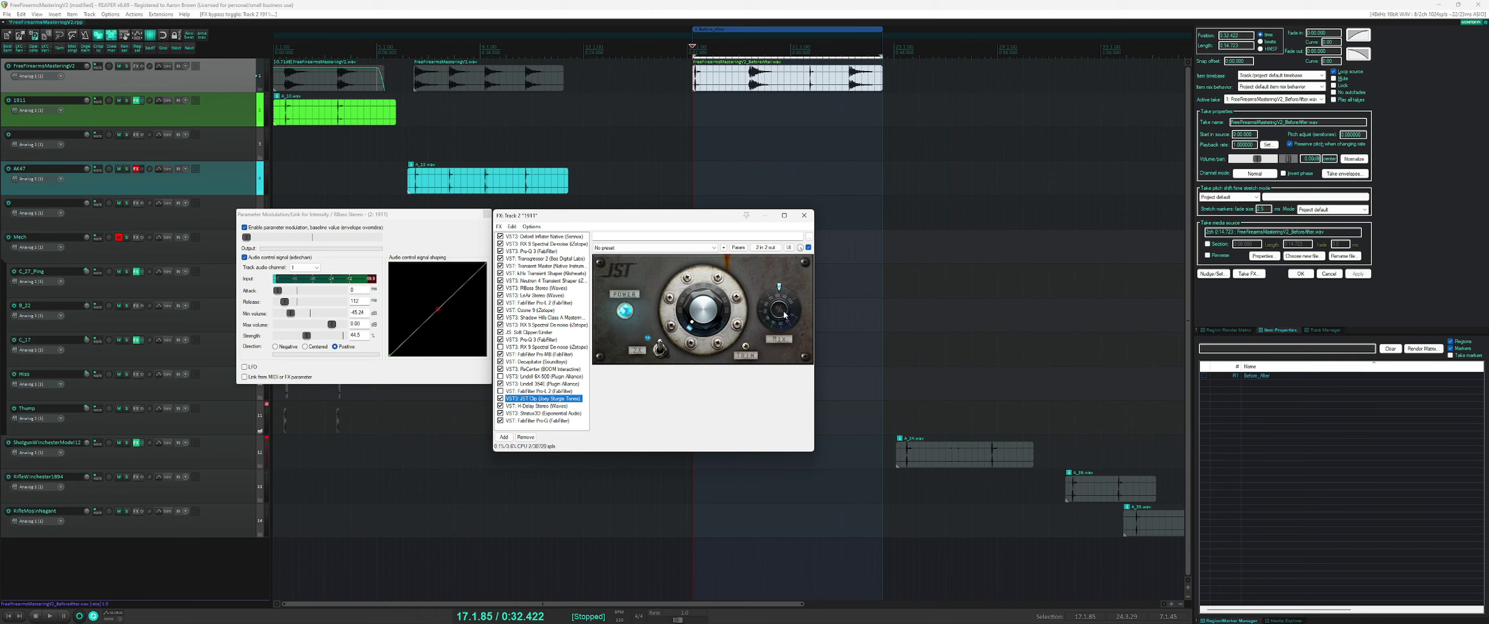
# - Review H-Delay, Stratus 3D and Pro-G at the end of the 1911 chain and bypass all three
pyautogui.click(544, 406)
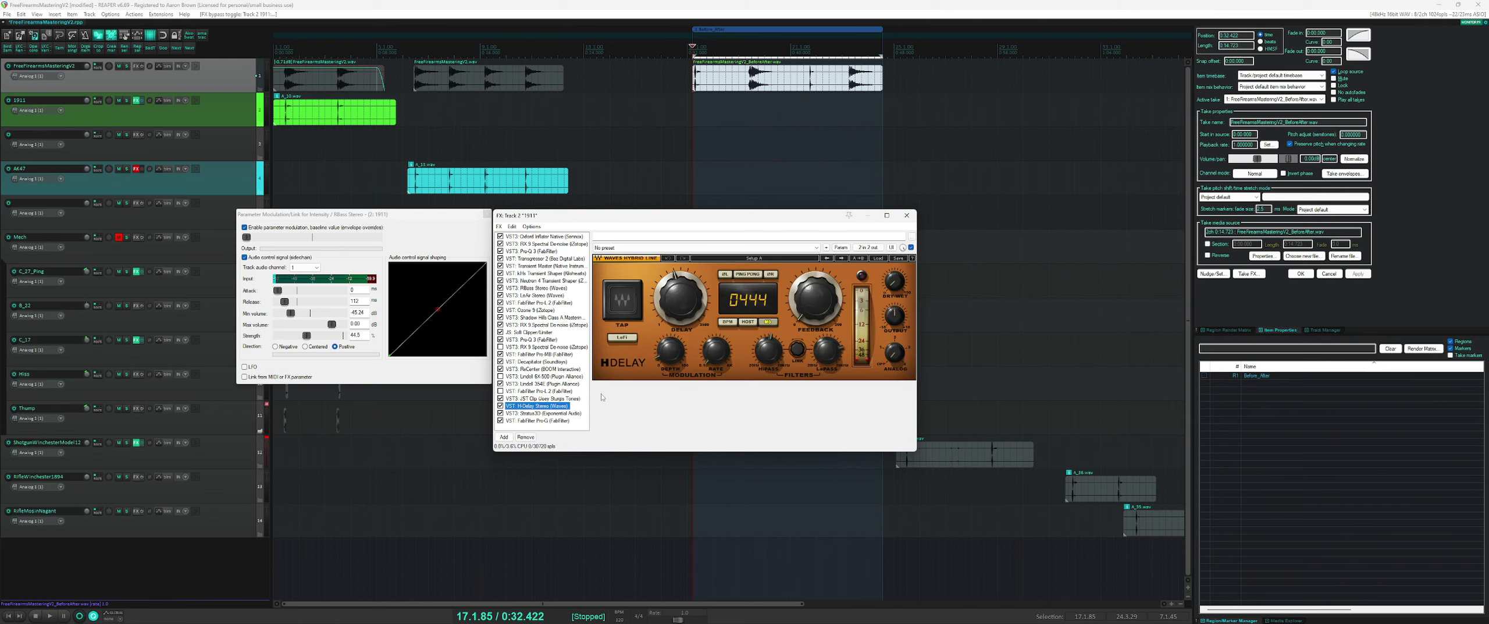
pyautogui.click(530, 414)
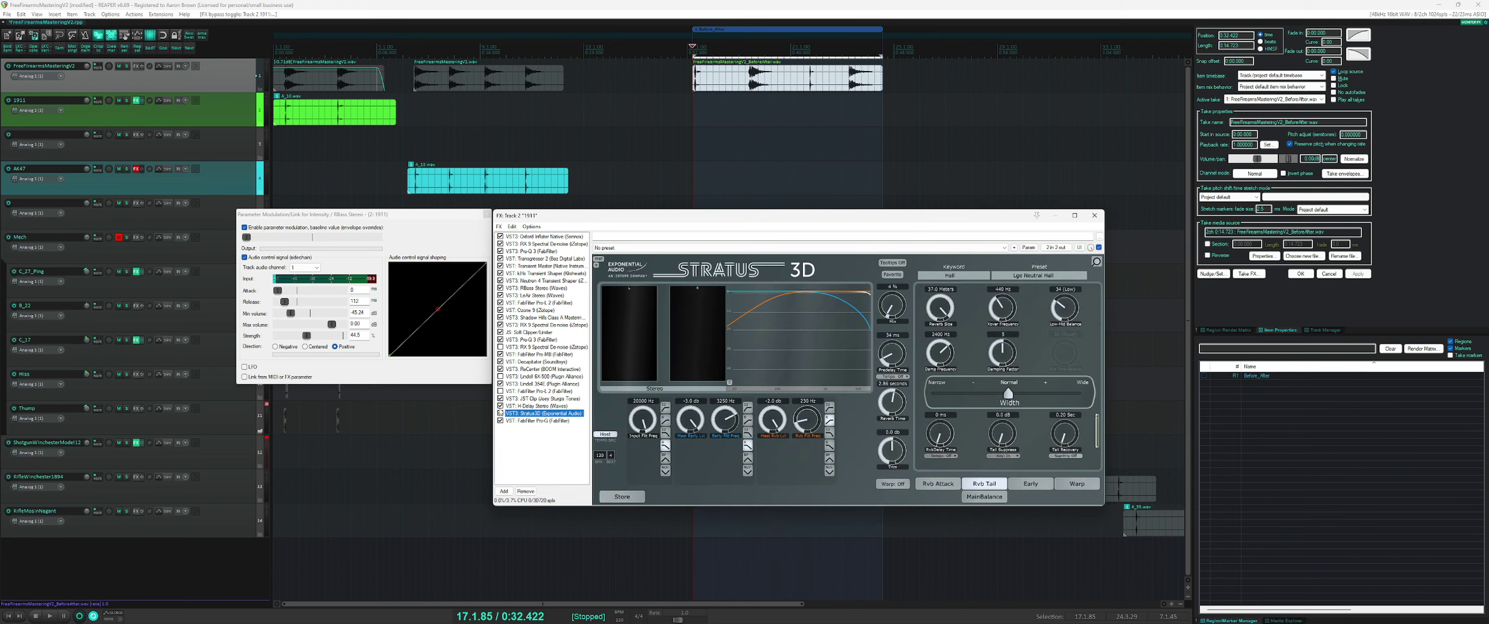
pyautogui.click(526, 406)
pyautogui.click(518, 413)
pyautogui.click(522, 405)
pyautogui.click(522, 413)
pyautogui.click(544, 420)
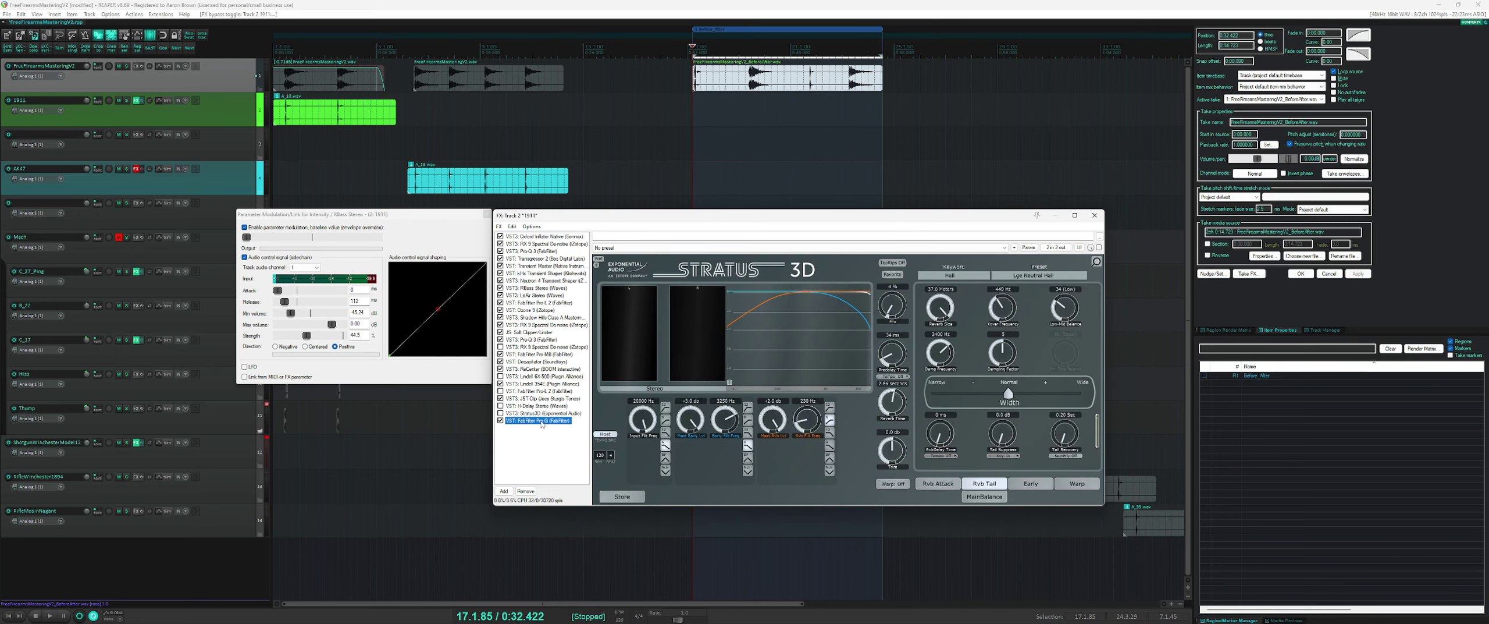
pyautogui.click(501, 421)
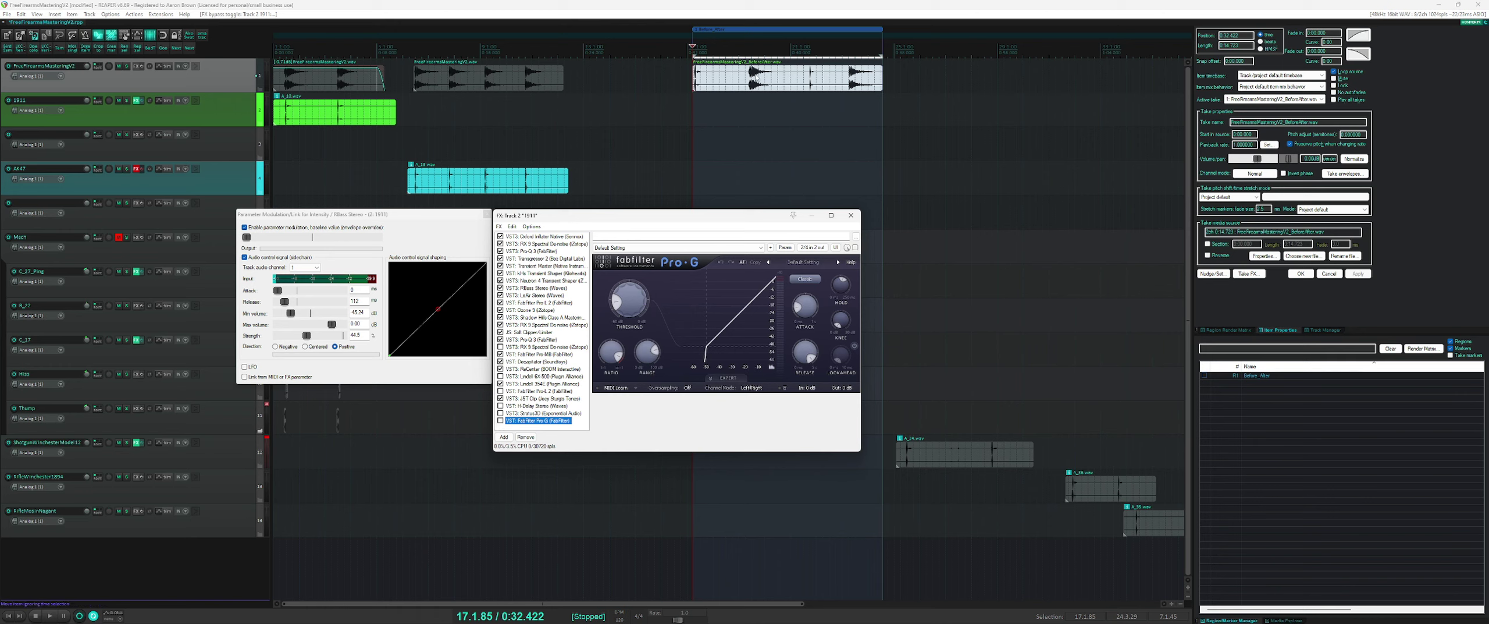
# - Narrow the time selection to one shot of the rendered item and close the FX chain and parameter modulation windows
pyautogui.moveTo(750, 57); pyautogui.dragTo(790, 58)
pyautogui.click(547, 423)
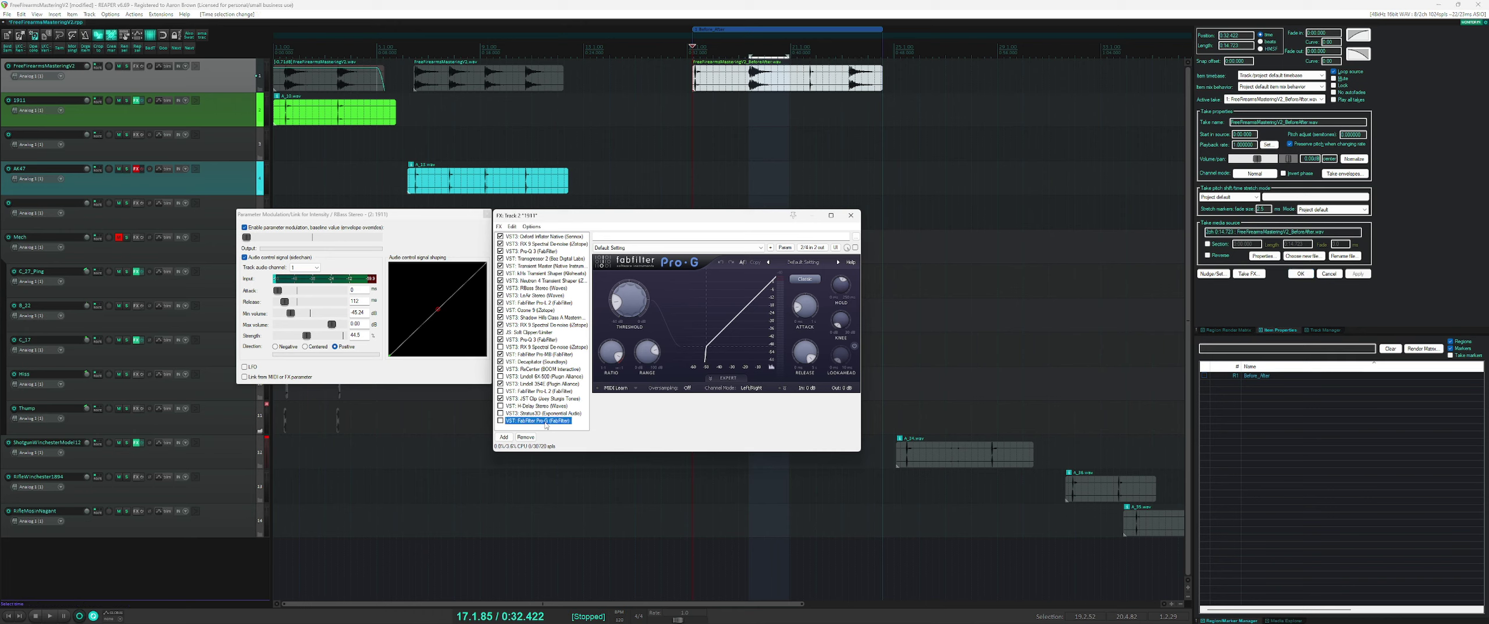
pyautogui.click(850, 215)
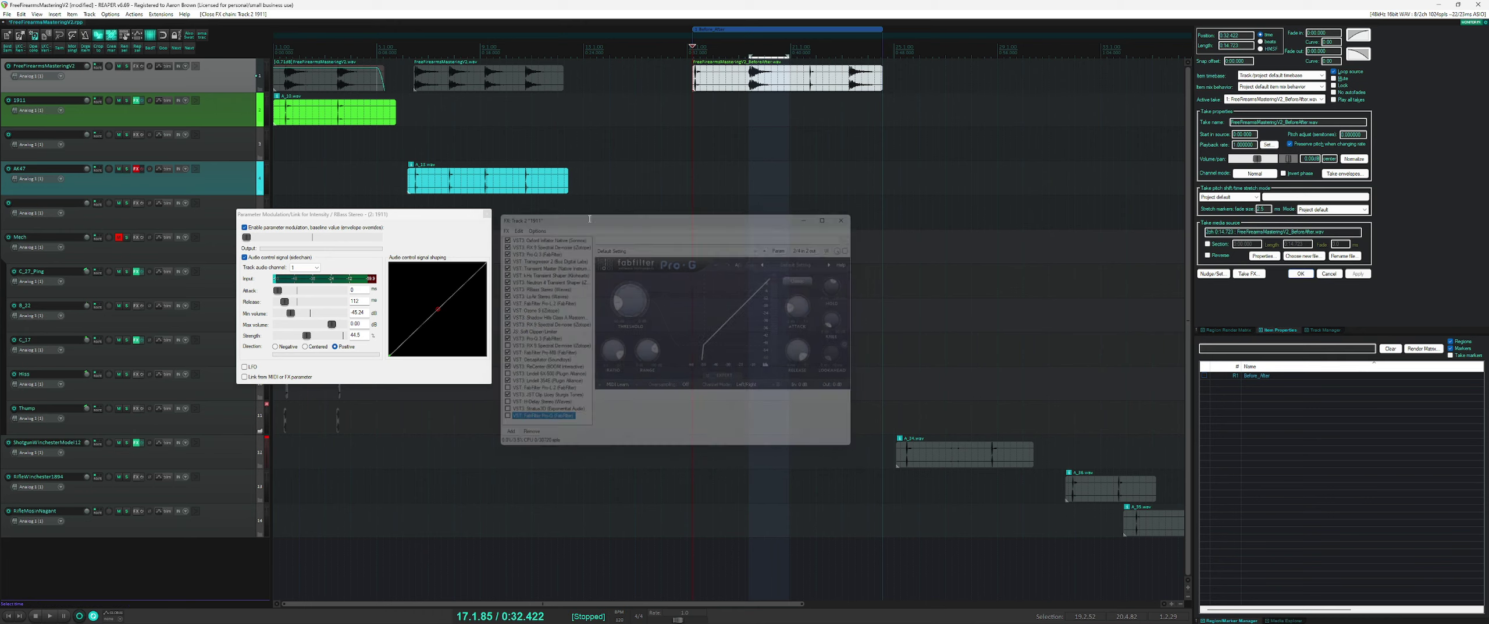
pyautogui.click(486, 214)
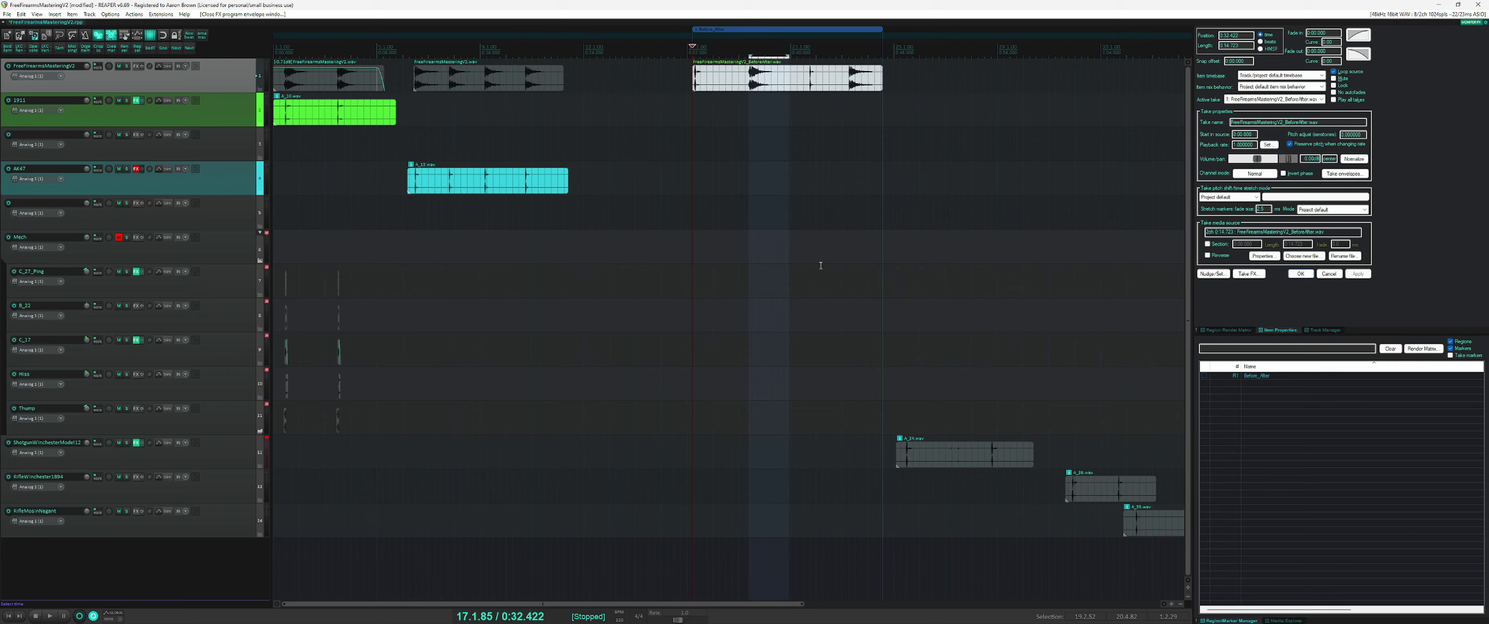
# - Set the time selection to the shotgun item and play it with its track FX bypassed
pyautogui.scroll(4, 984, 446)
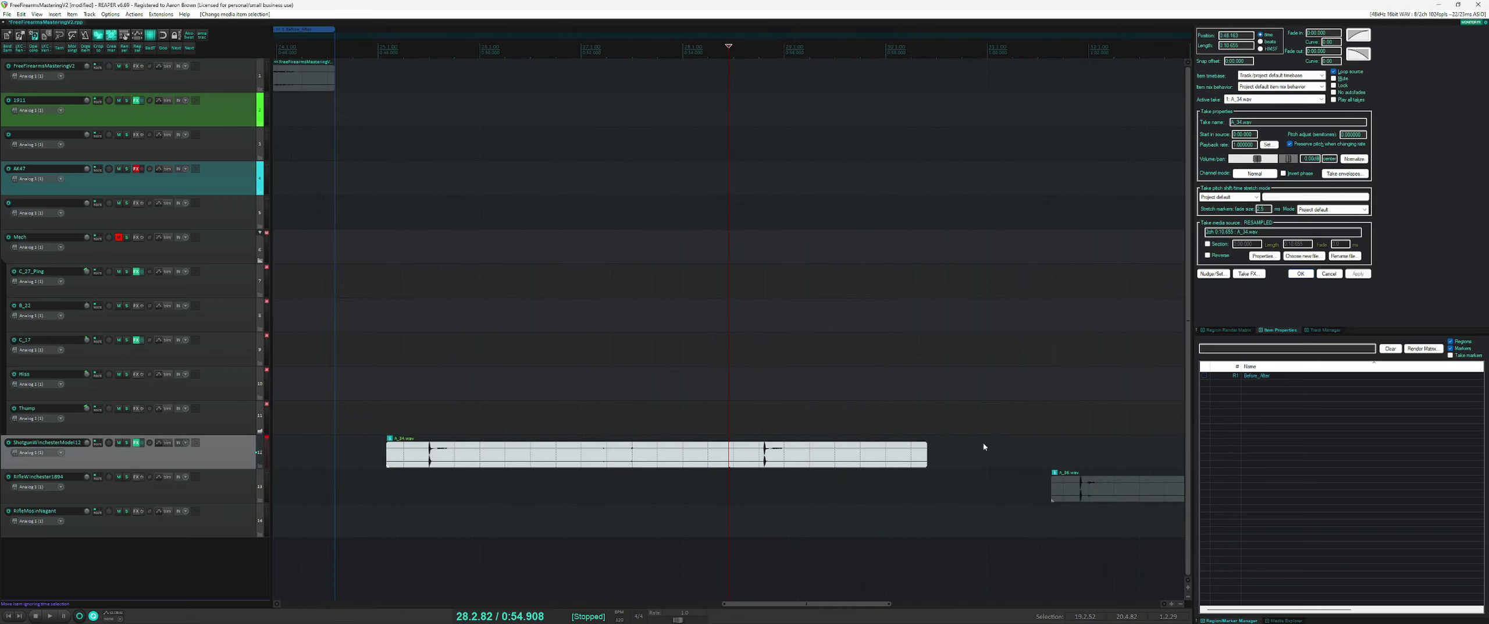
pyautogui.doubleClick(602, 455)
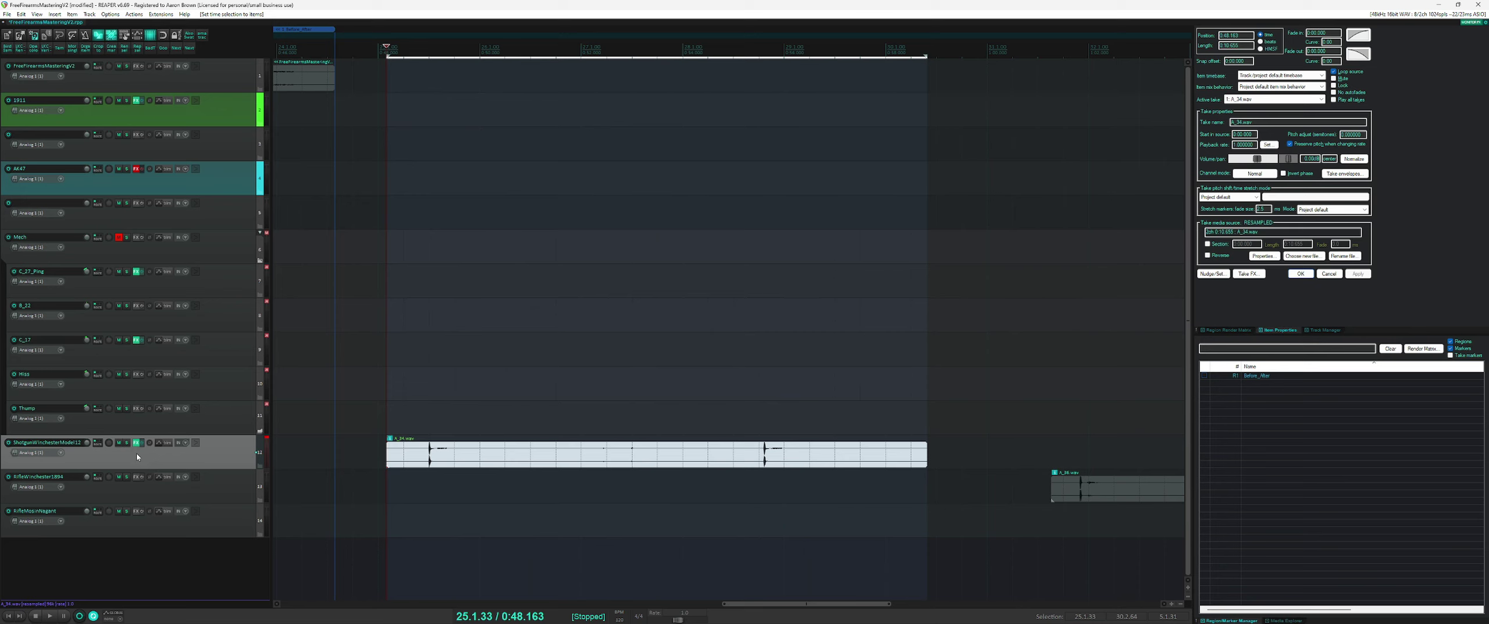
pyautogui.scroll(5, 386, 471)
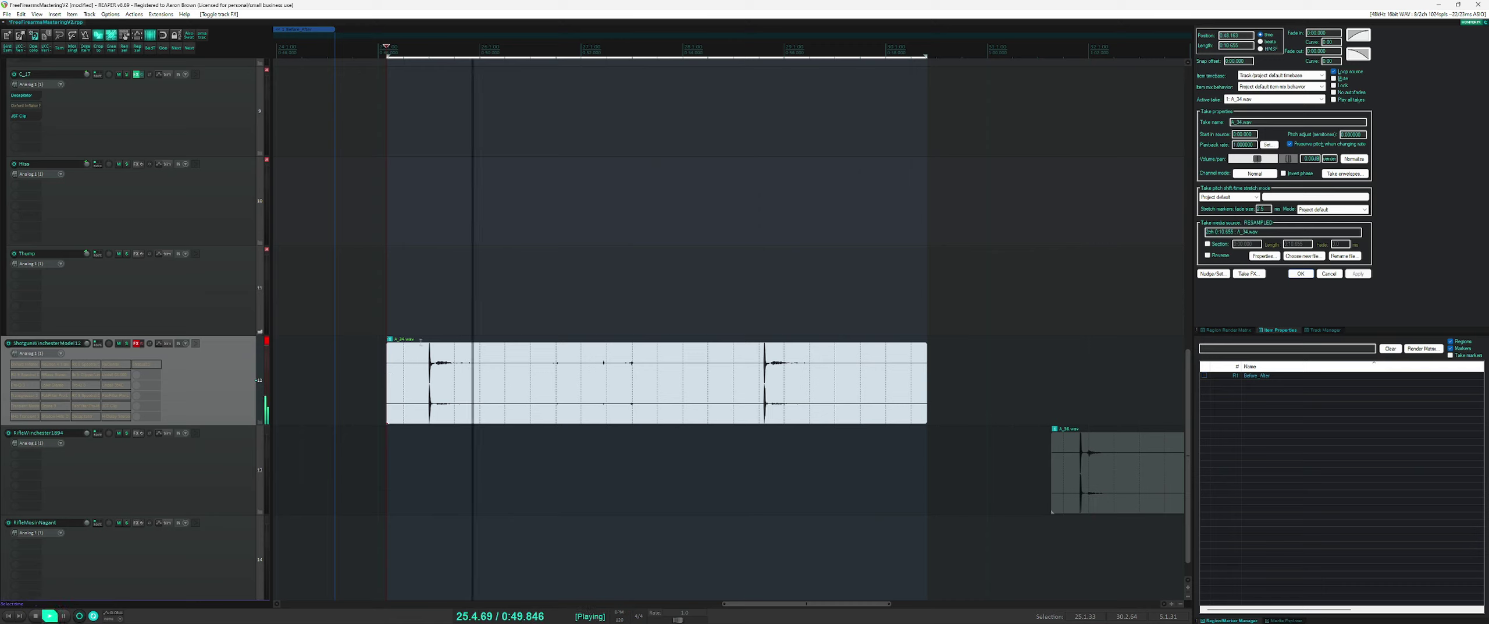
pyautogui.click(736, 326)
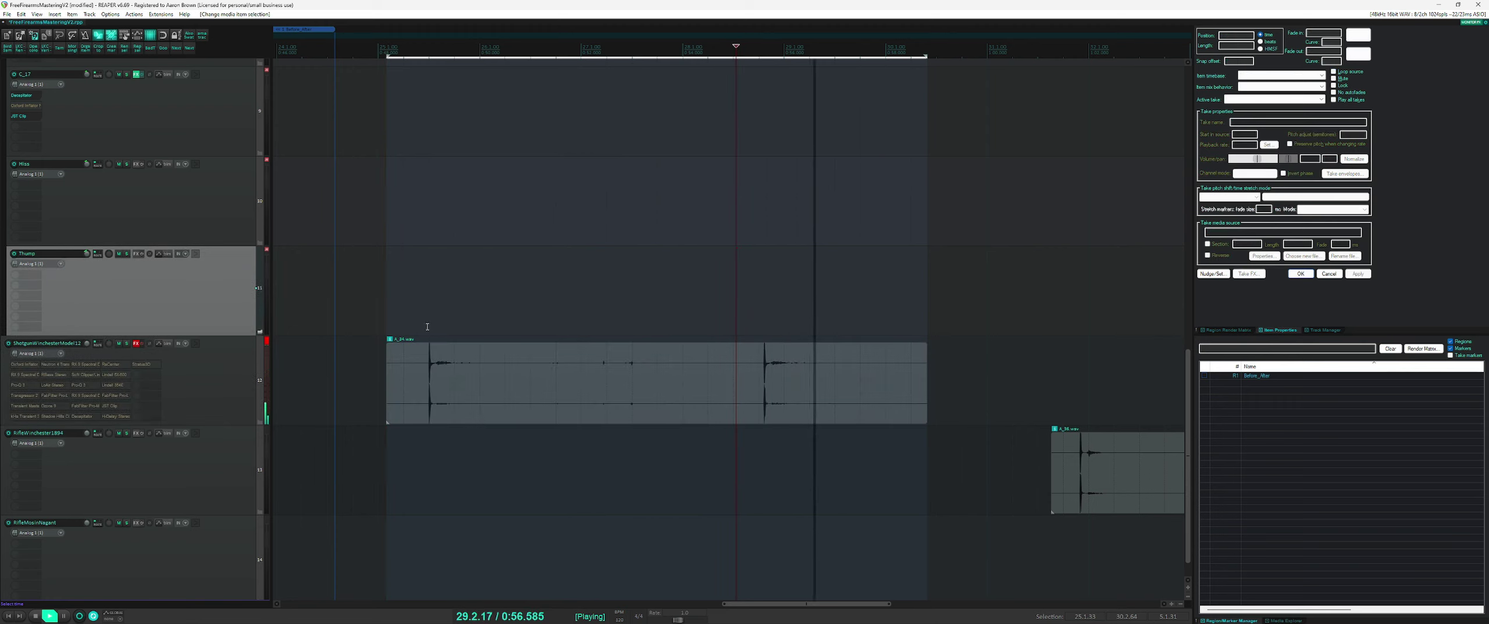
pyautogui.press('space')
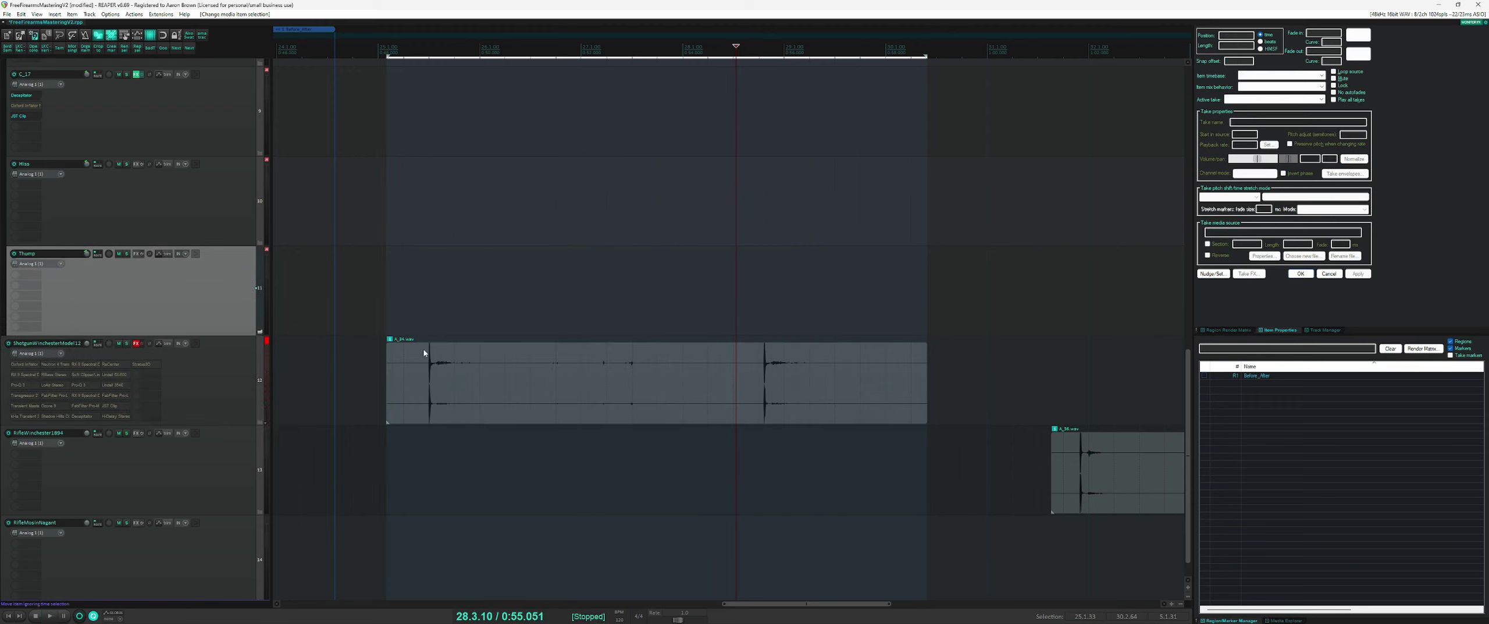
# - Select the stretch around the shotgun item's first shot, inspect its waveform and play it back
pyautogui.moveTo(424, 317); pyautogui.dragTo(509, 321)
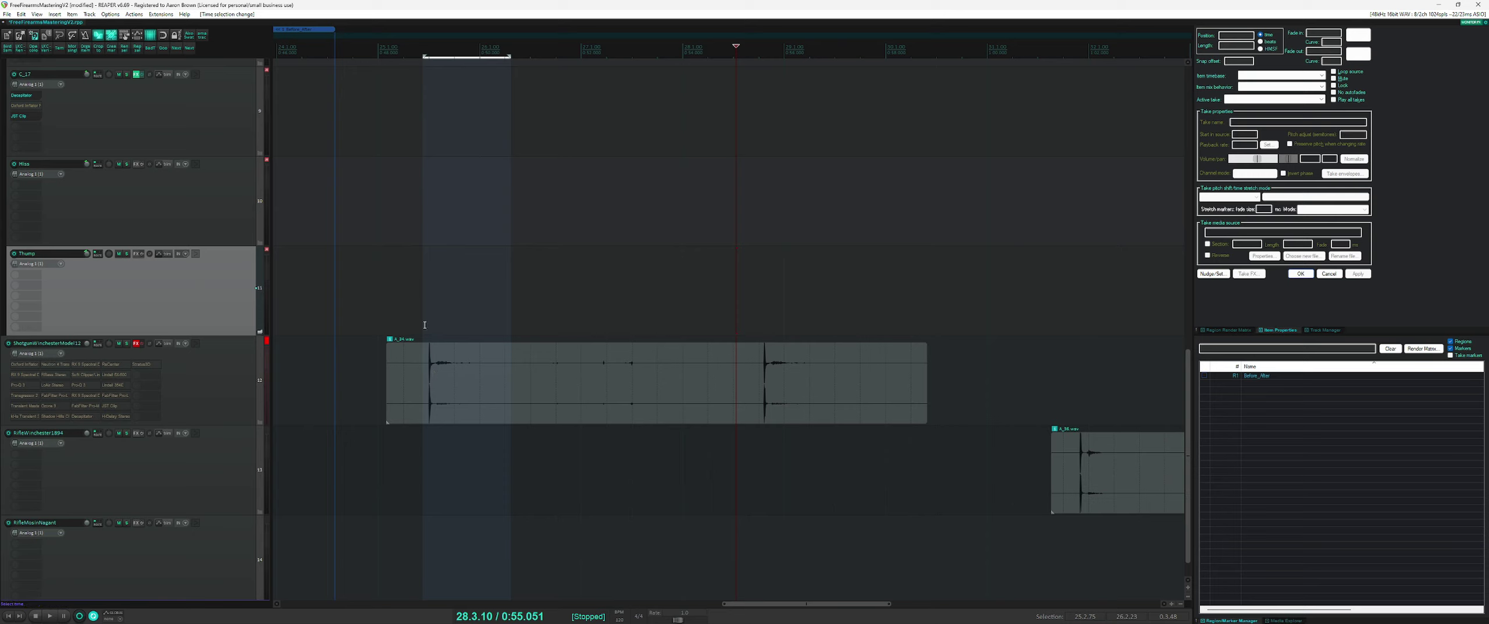
pyautogui.moveTo(497, 307); pyautogui.dragTo(577, 304)
pyautogui.scroll(3, 435, 364)
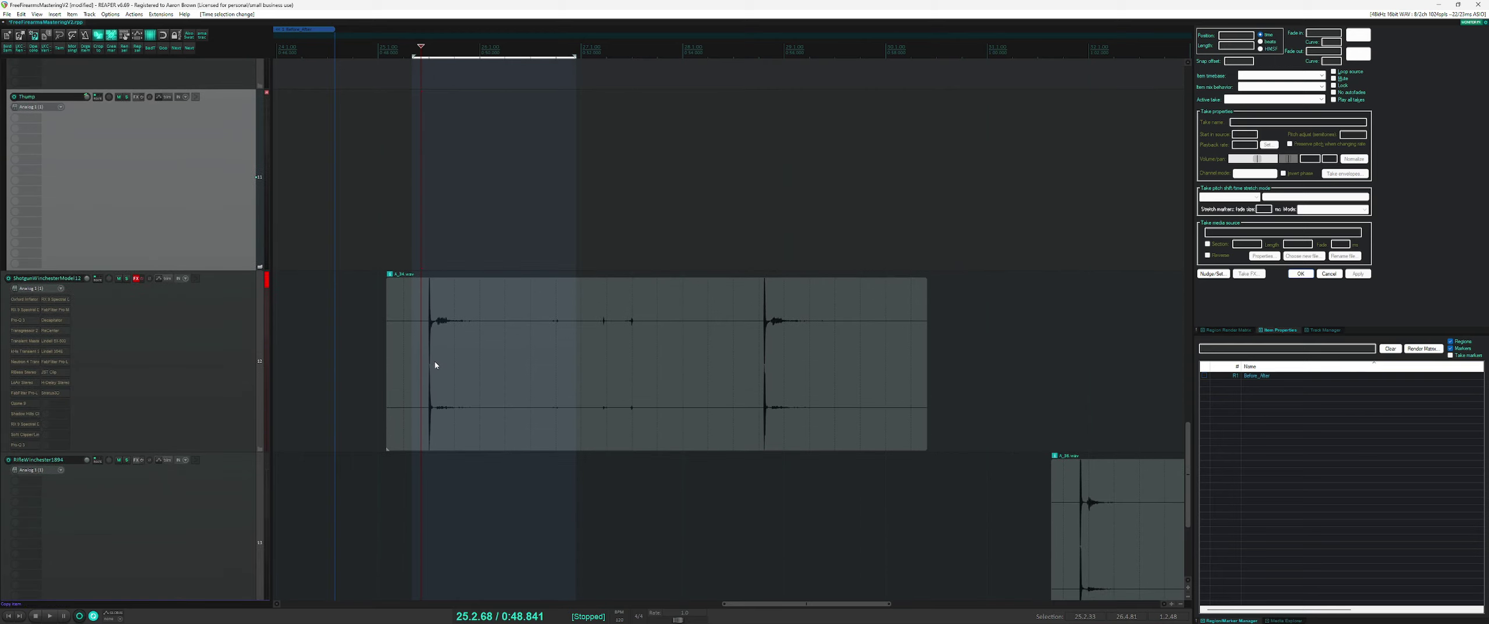
pyautogui.scroll(4, 435, 364)
pyautogui.scroll(2, 633, 374)
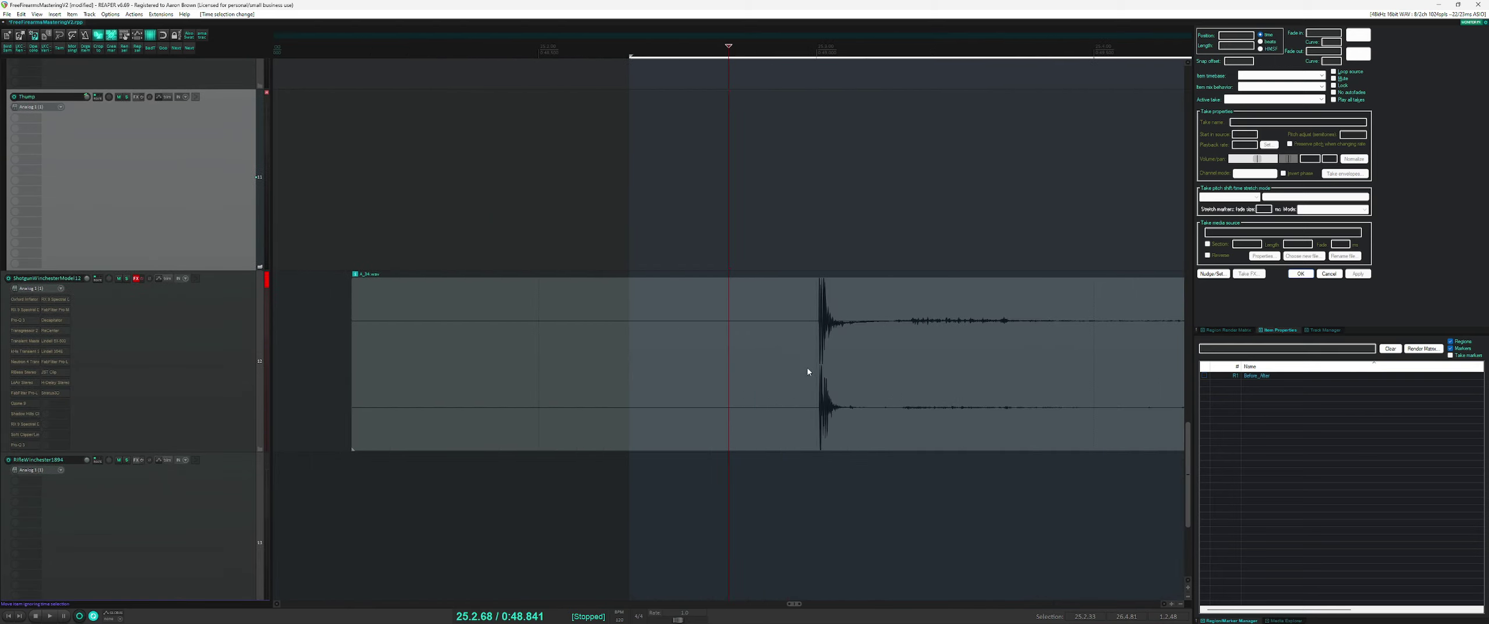
pyautogui.scroll(-2, 807, 371)
pyautogui.scroll(-3, 814, 340)
pyautogui.scroll(-2, 773, 330)
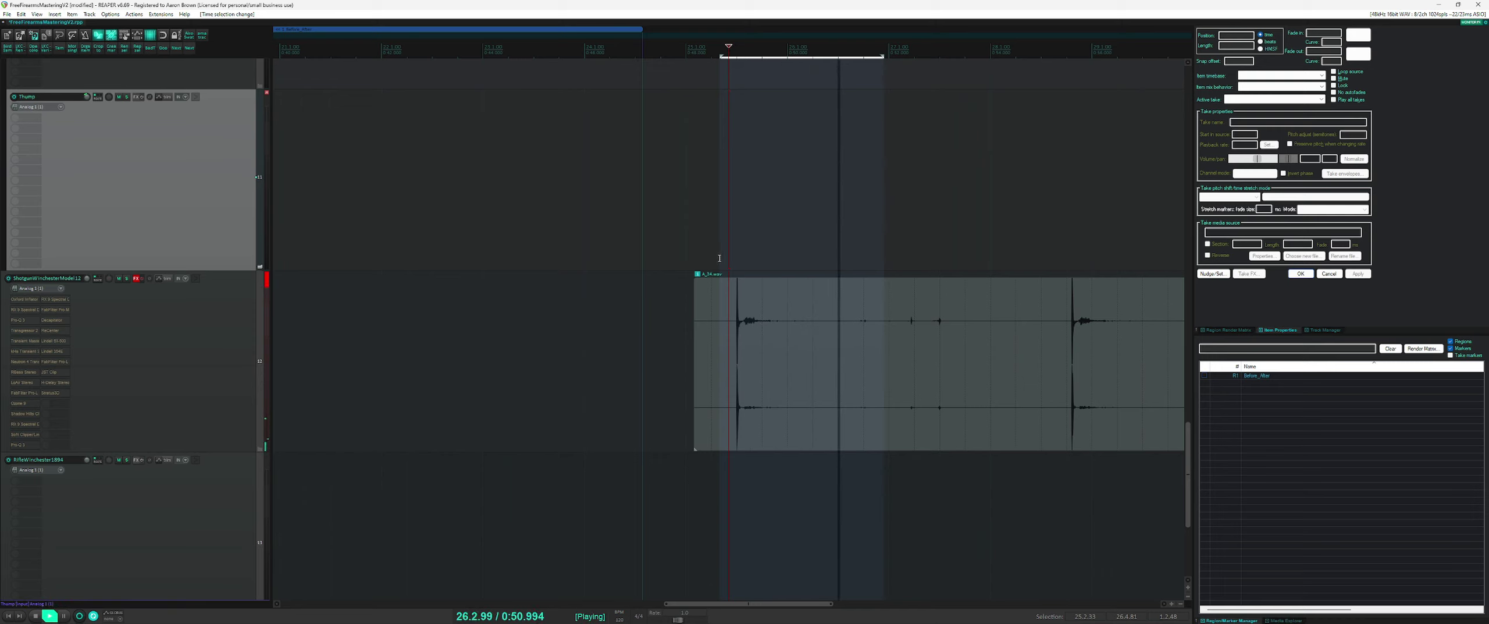
pyautogui.press('space')
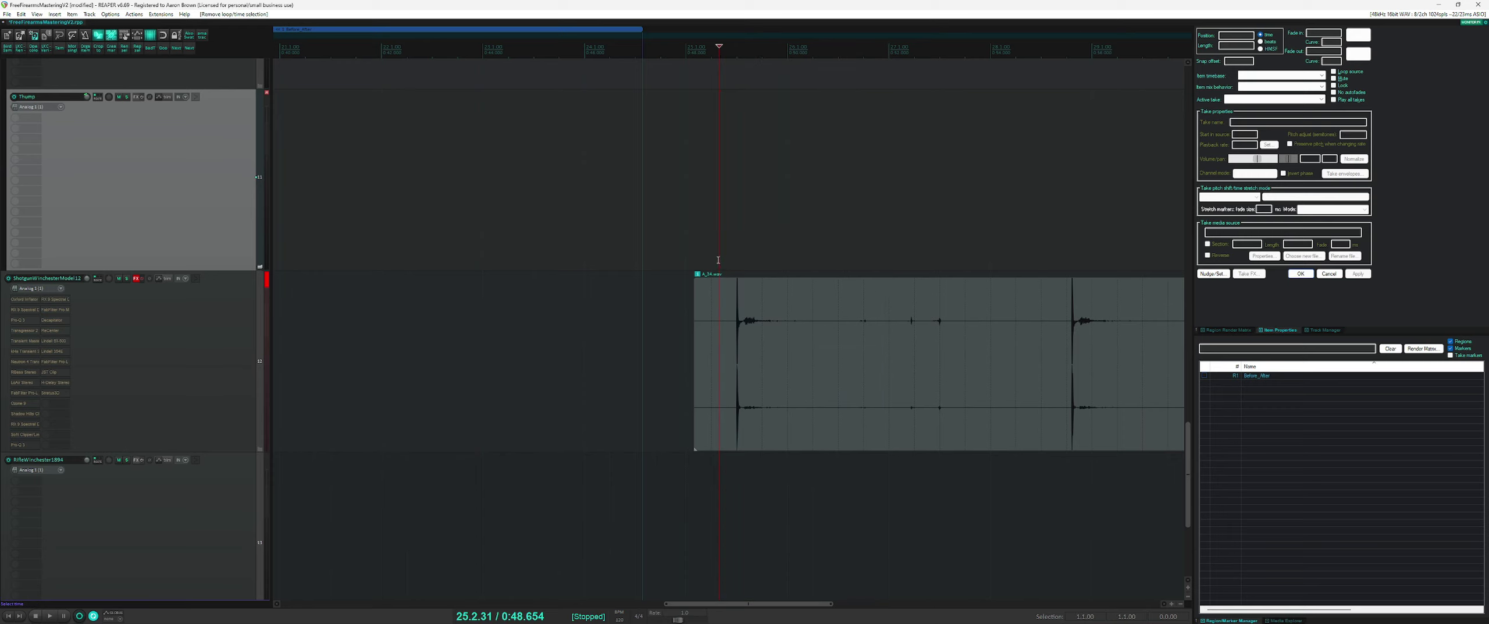
# - Set a longer time selection over the first shotgun shot, re-enable the track's FX and open its chain at Oxford Inflator
pyautogui.moveTo(718, 260); pyautogui.dragTo(896, 262)
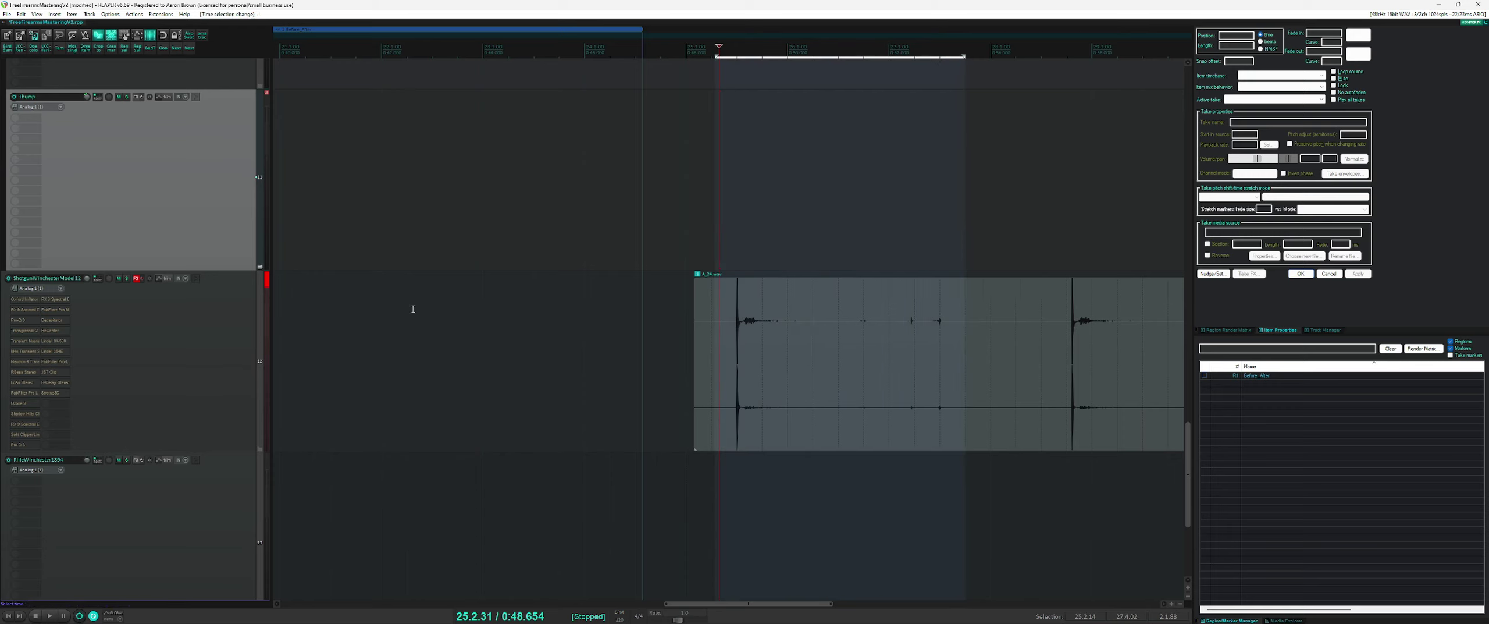
pyautogui.click(146, 286)
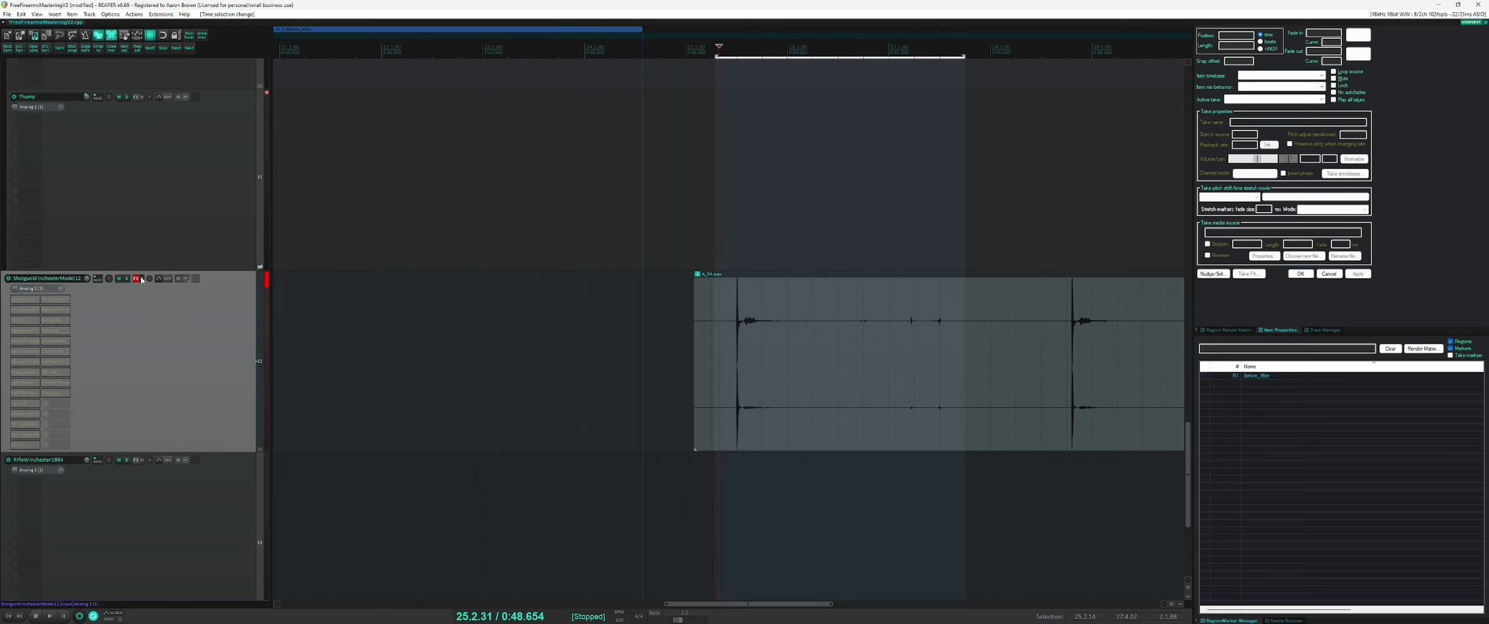
pyautogui.click(136, 278)
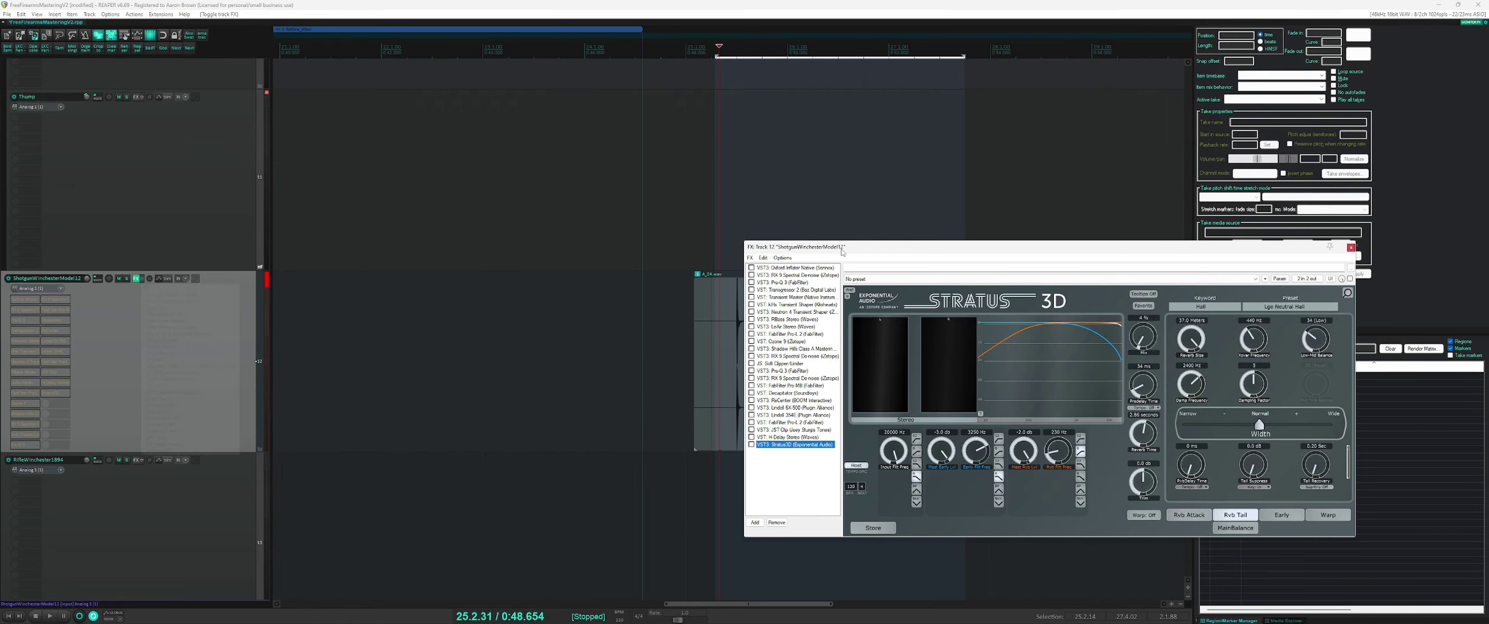
pyautogui.moveTo(839, 245); pyautogui.dragTo(189, 128)
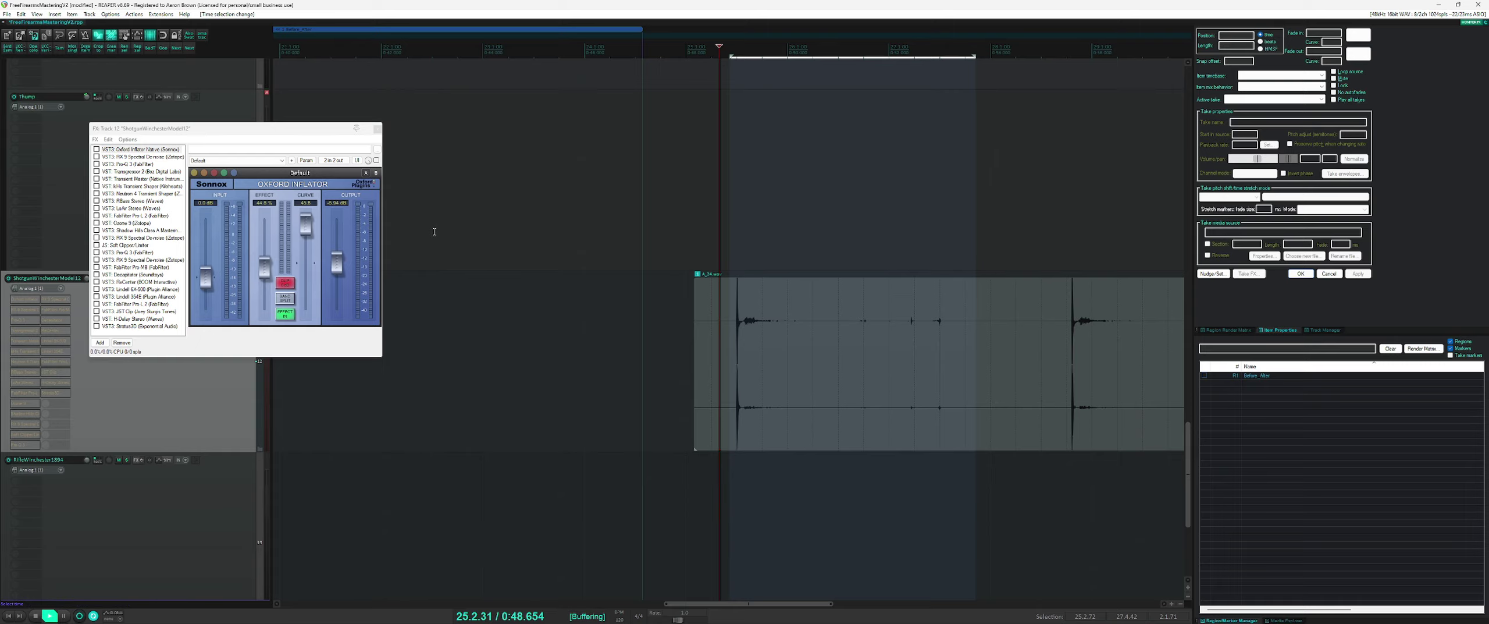
pyautogui.scroll(-4, 455, 246)
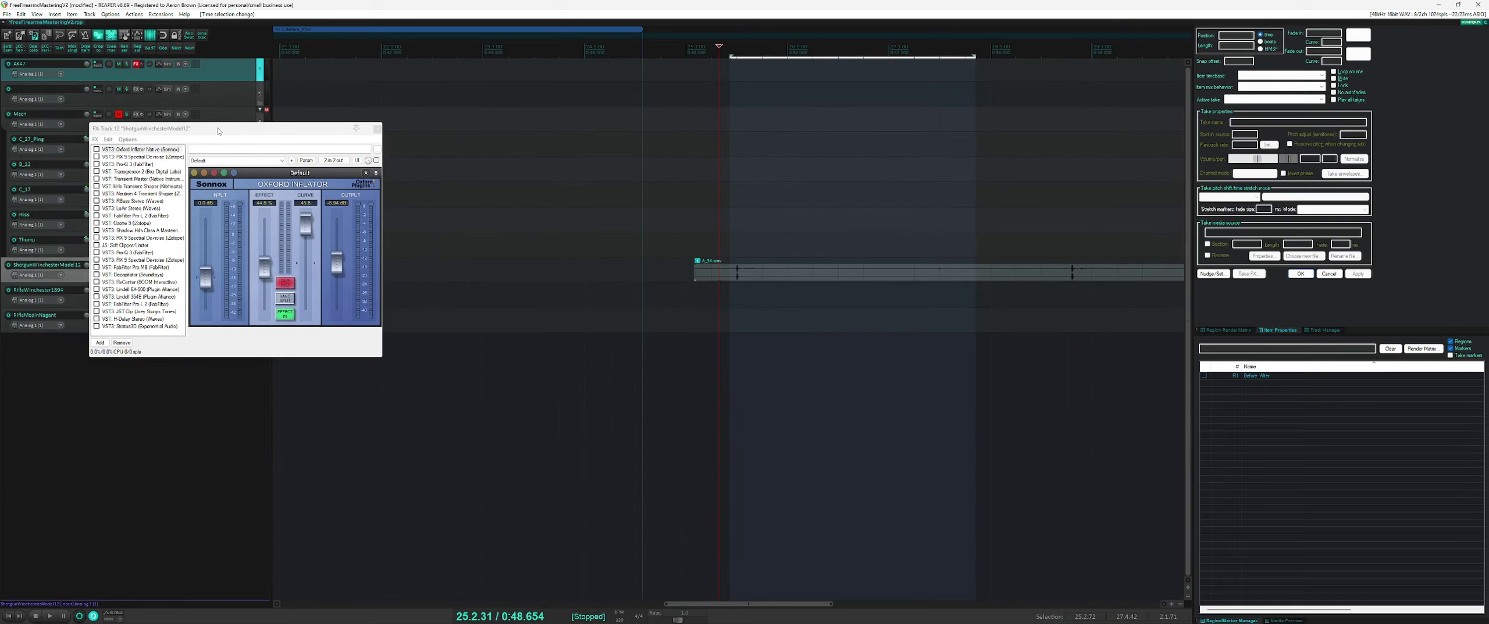
pyautogui.moveTo(218, 131); pyautogui.dragTo(331, 174)
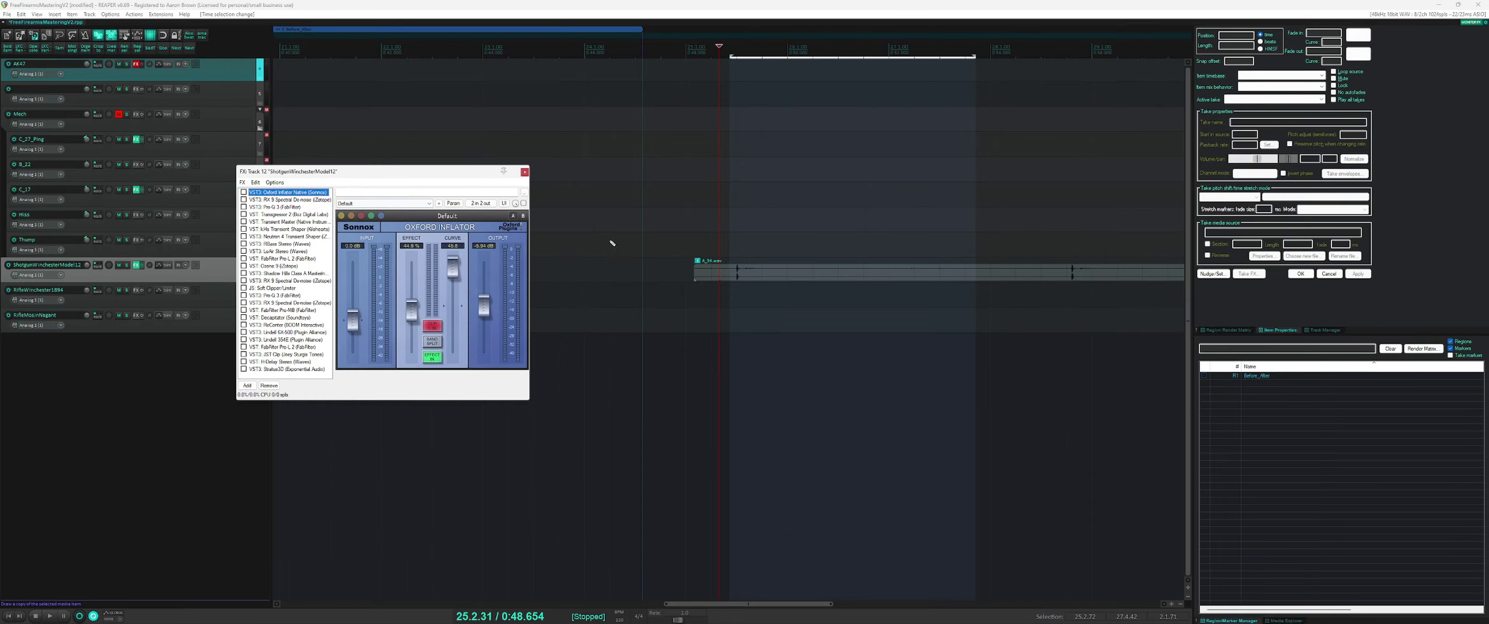
# - Enable Oxford Inflator during playback, set Effect to 100% and Output to 0.0 dB, and compare the sound against bypass
pyautogui.scroll(4, 633, 245)
pyautogui.scroll(2, 633, 244)
pyautogui.scroll(-2, 717, 248)
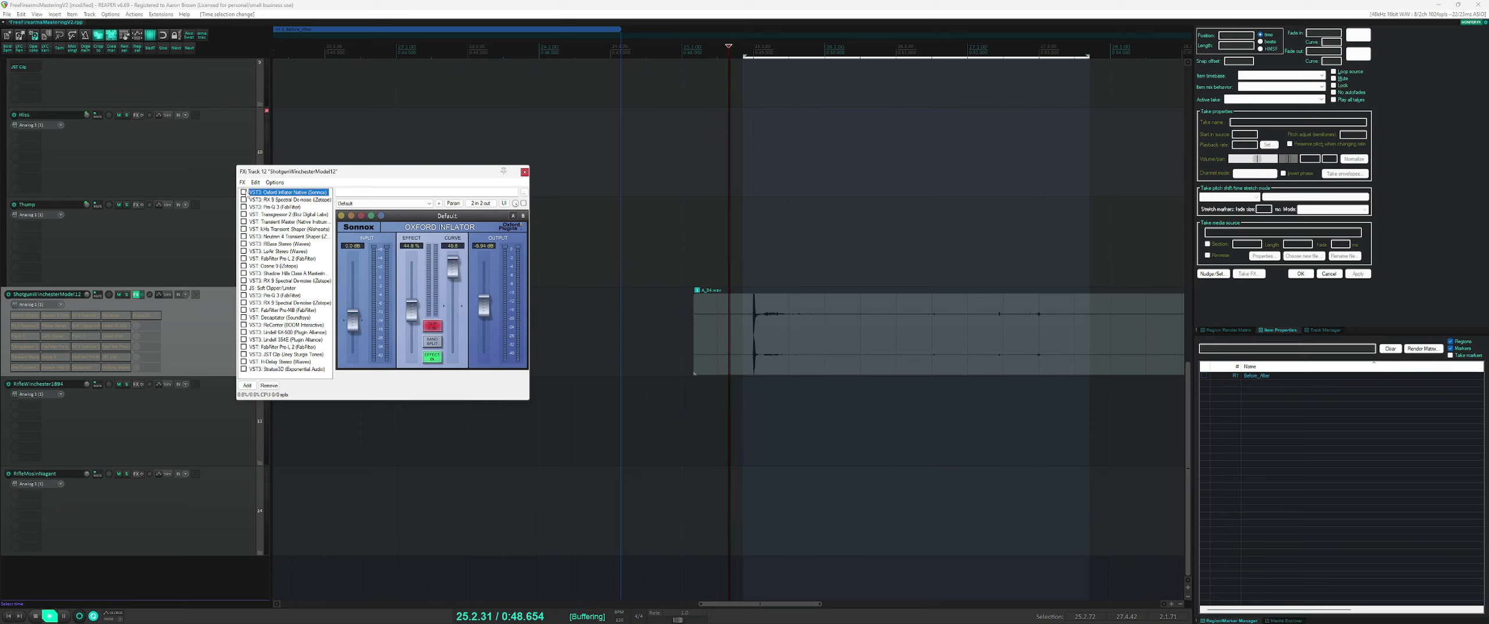
pyautogui.click(243, 192)
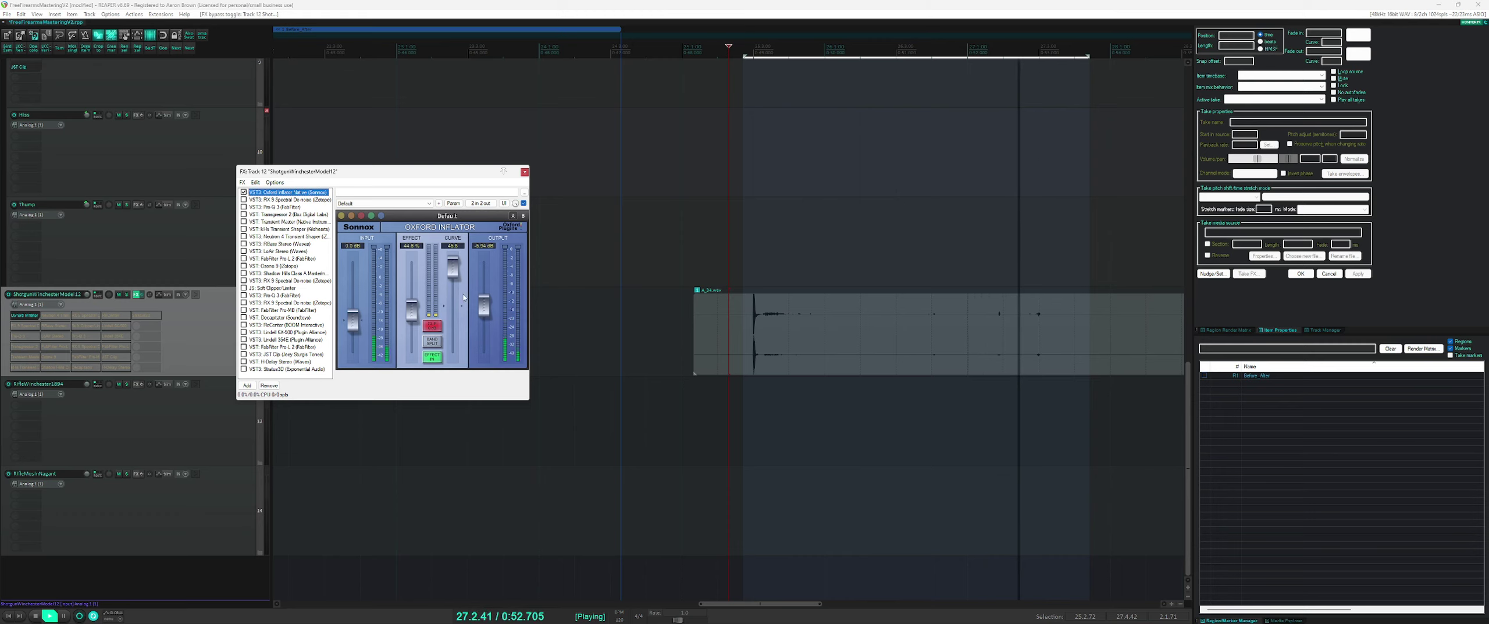
pyautogui.moveTo(414, 308); pyautogui.dragTo(413, 263)
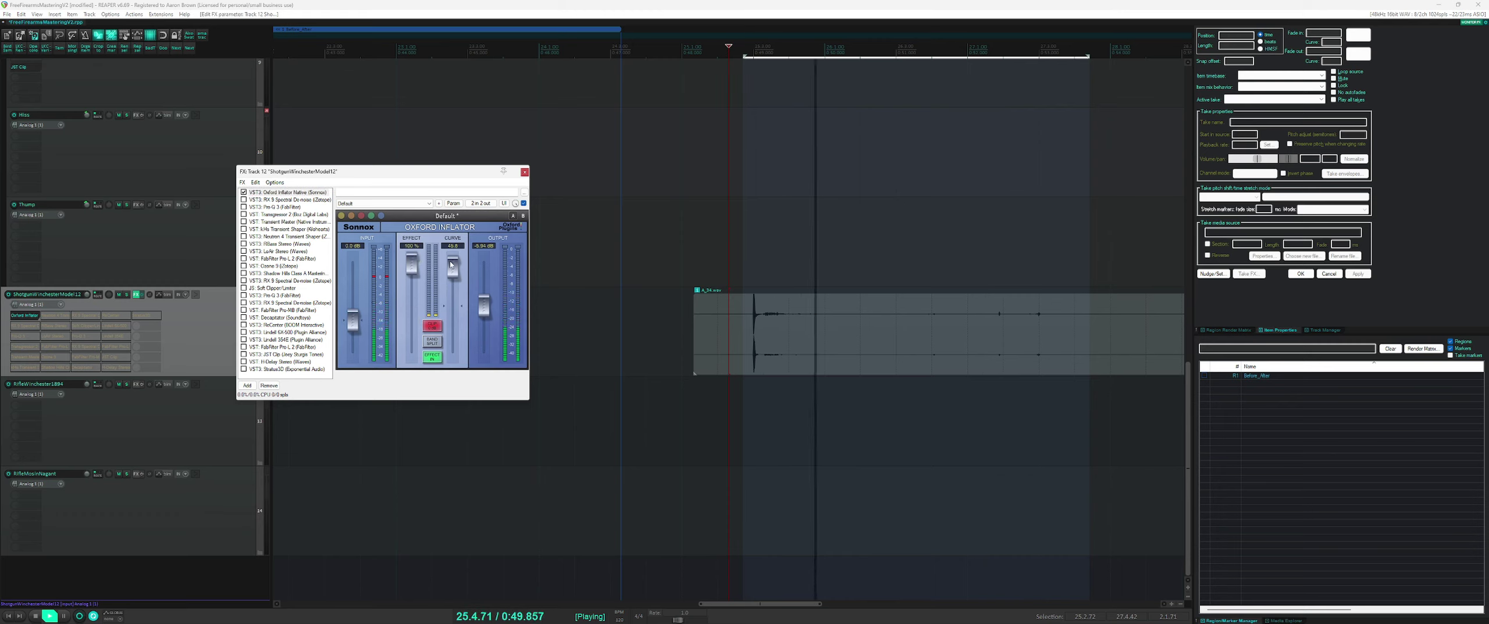
pyautogui.moveTo(486, 311); pyautogui.dragTo(485, 263)
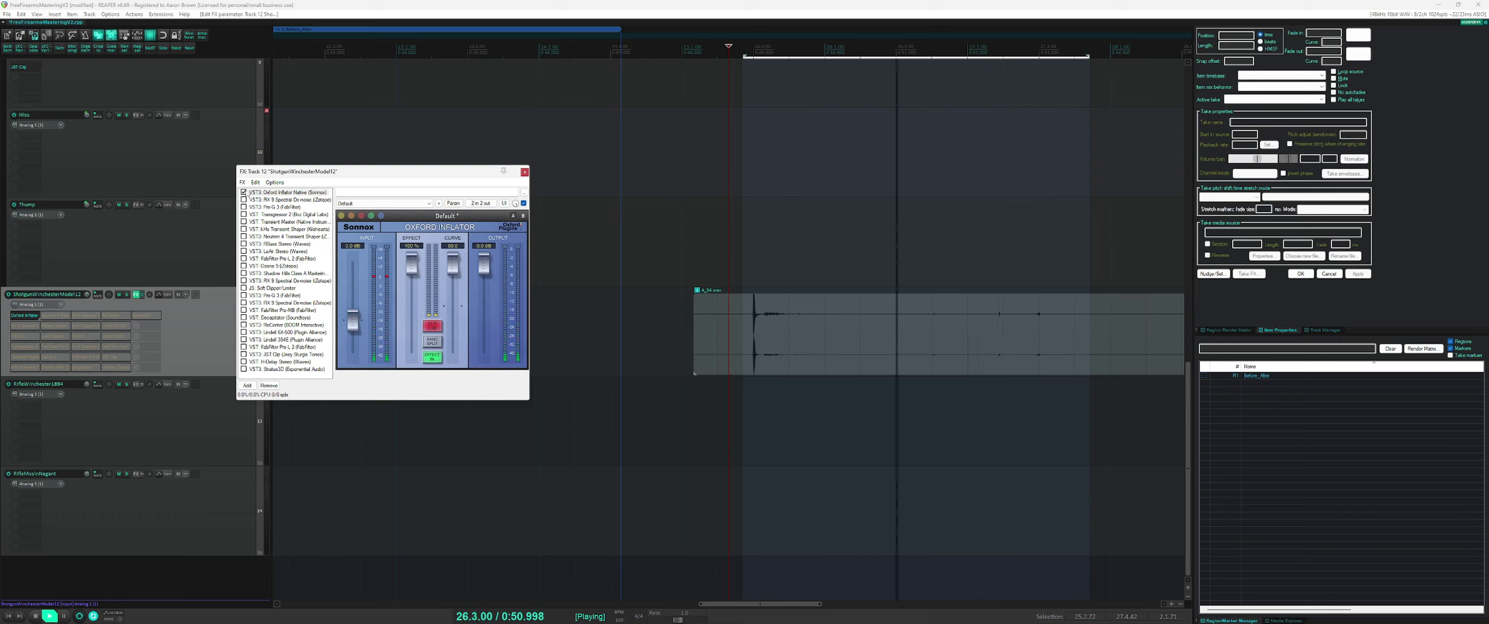
pyautogui.click(245, 192)
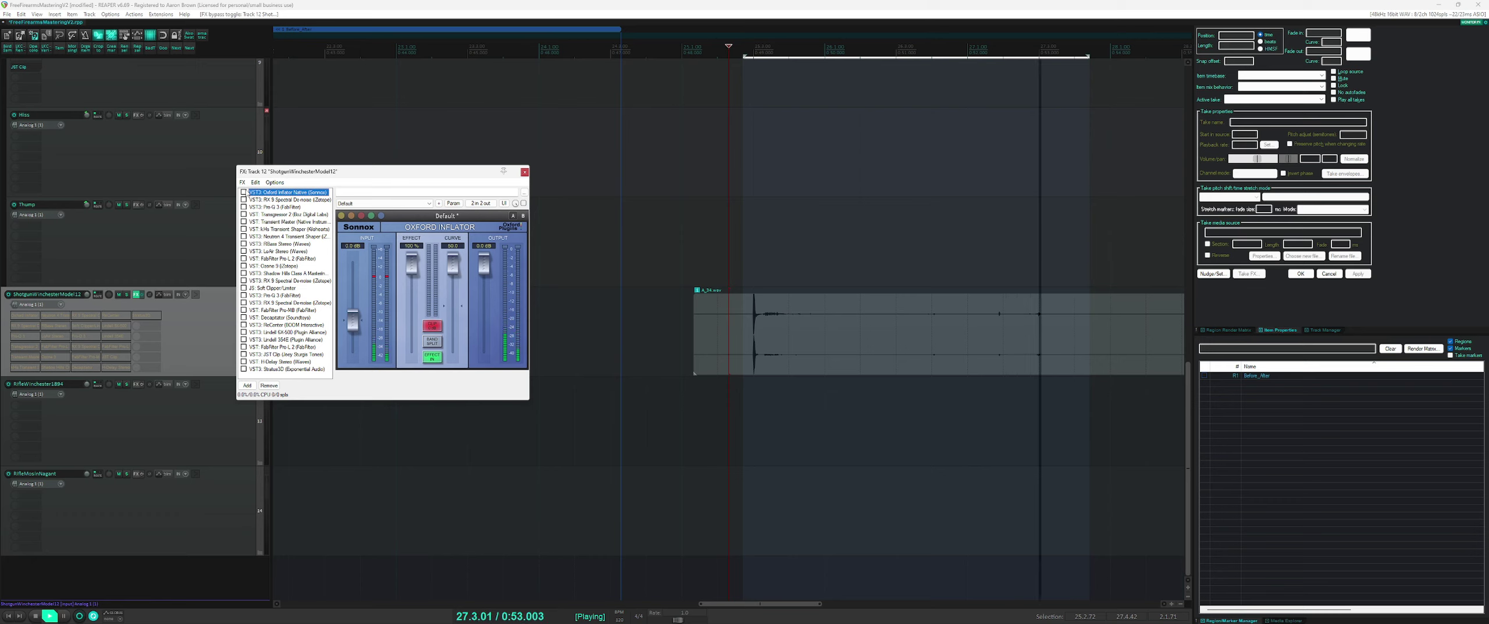
pyautogui.click(244, 192)
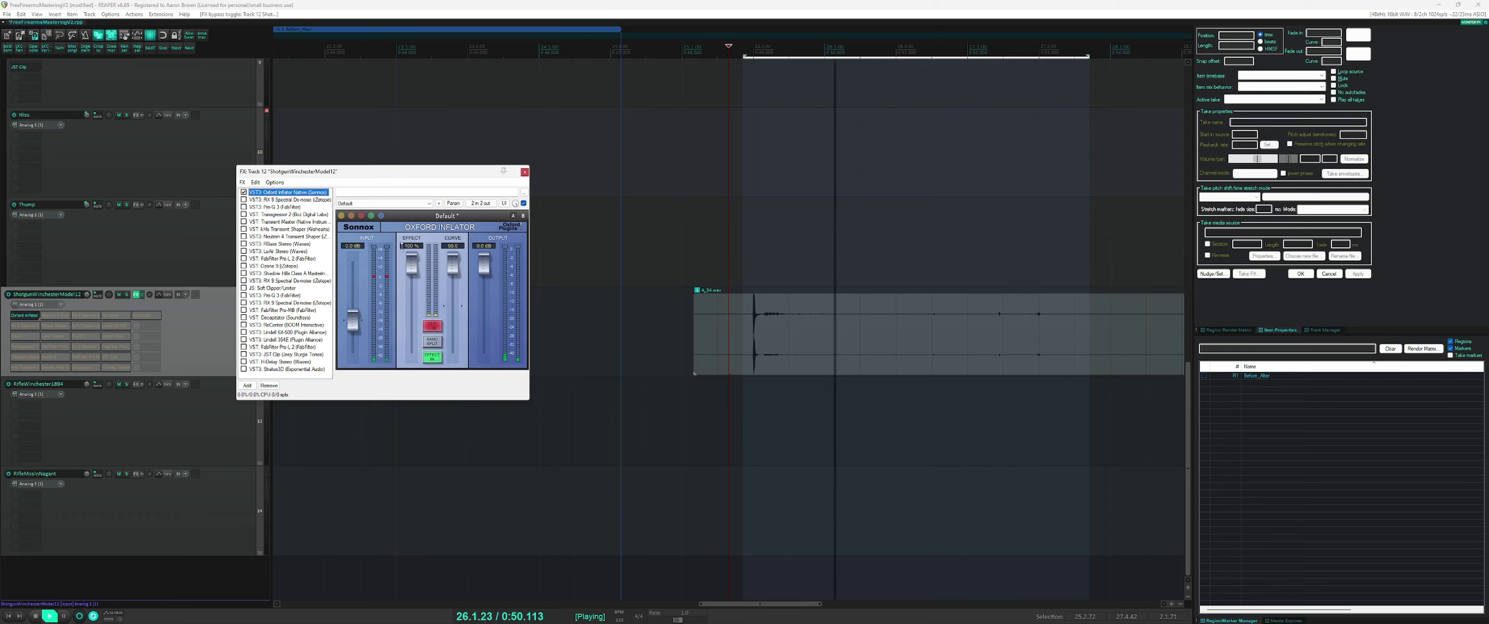
# - Lower the Inflator's Effect and Curve slightly and shorten the time selection to a tight loop around the first shot
pyautogui.moveTo(410, 266); pyautogui.dragTo(456, 278)
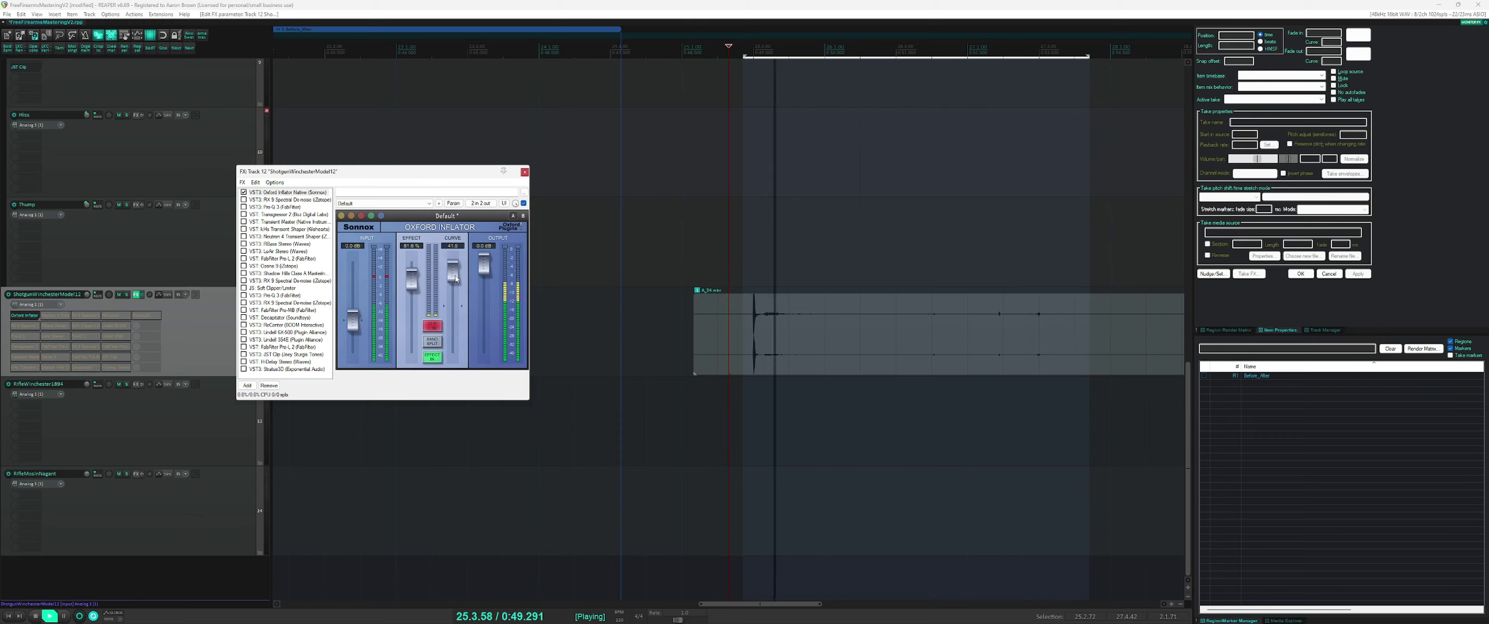
pyautogui.moveTo(742, 259); pyautogui.dragTo(803, 261)
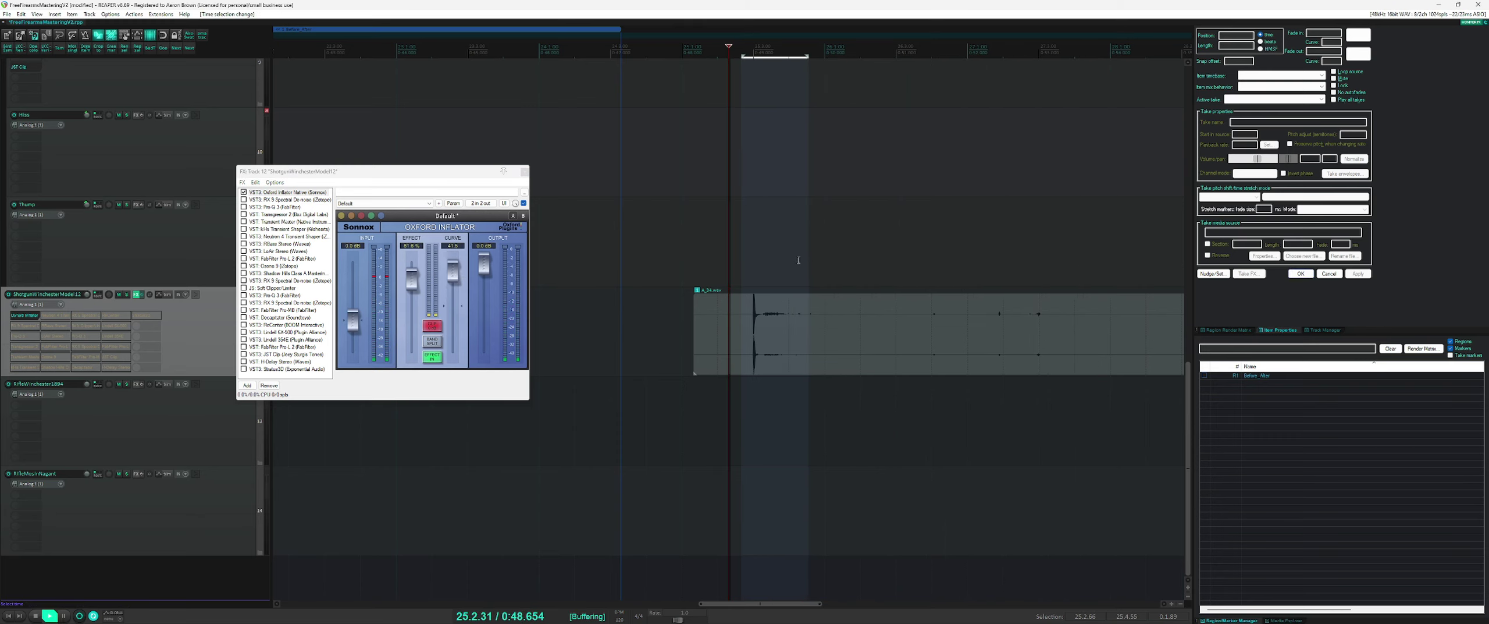
# - Toggle Oxford Inflator's bypass for comparison and raise its Effect and Curve faders
pyautogui.click(244, 192)
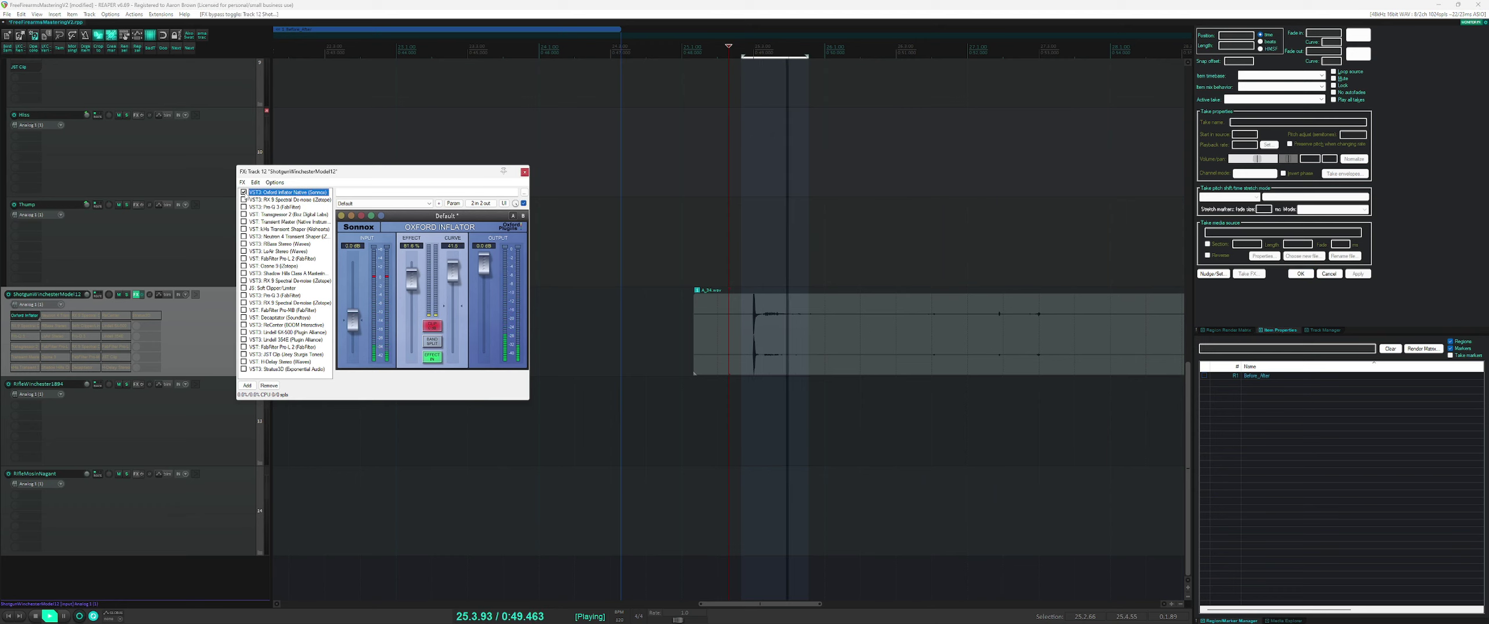
pyautogui.moveTo(411, 279)
pyautogui.mouseDown()
pyautogui.moveTo(436, 269)
pyautogui.moveTo(417, 269)
pyautogui.mouseUp()
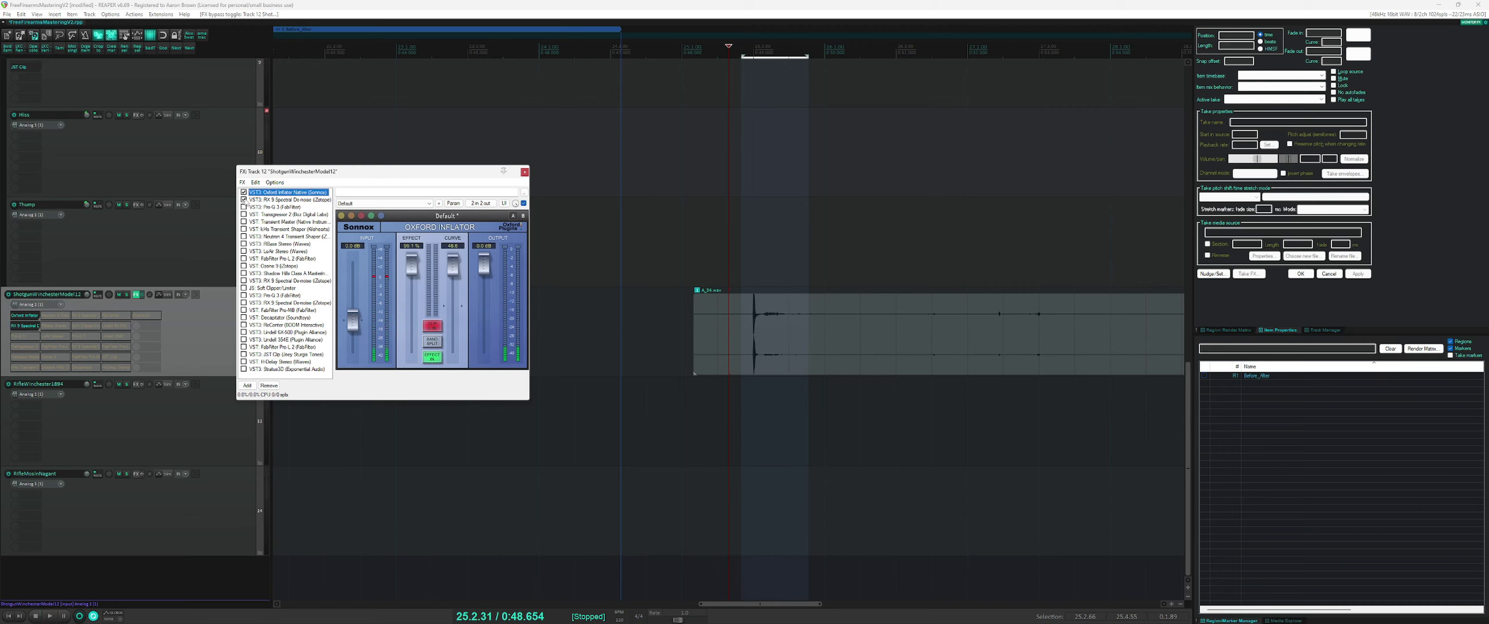
# - Learn a noise profile in RX Spectral De-noise from the quiet stretch before the shot, and set Reduction to 5.2 without the reduction curve
pyautogui.moveTo(714, 266); pyautogui.dragTo(738, 265)
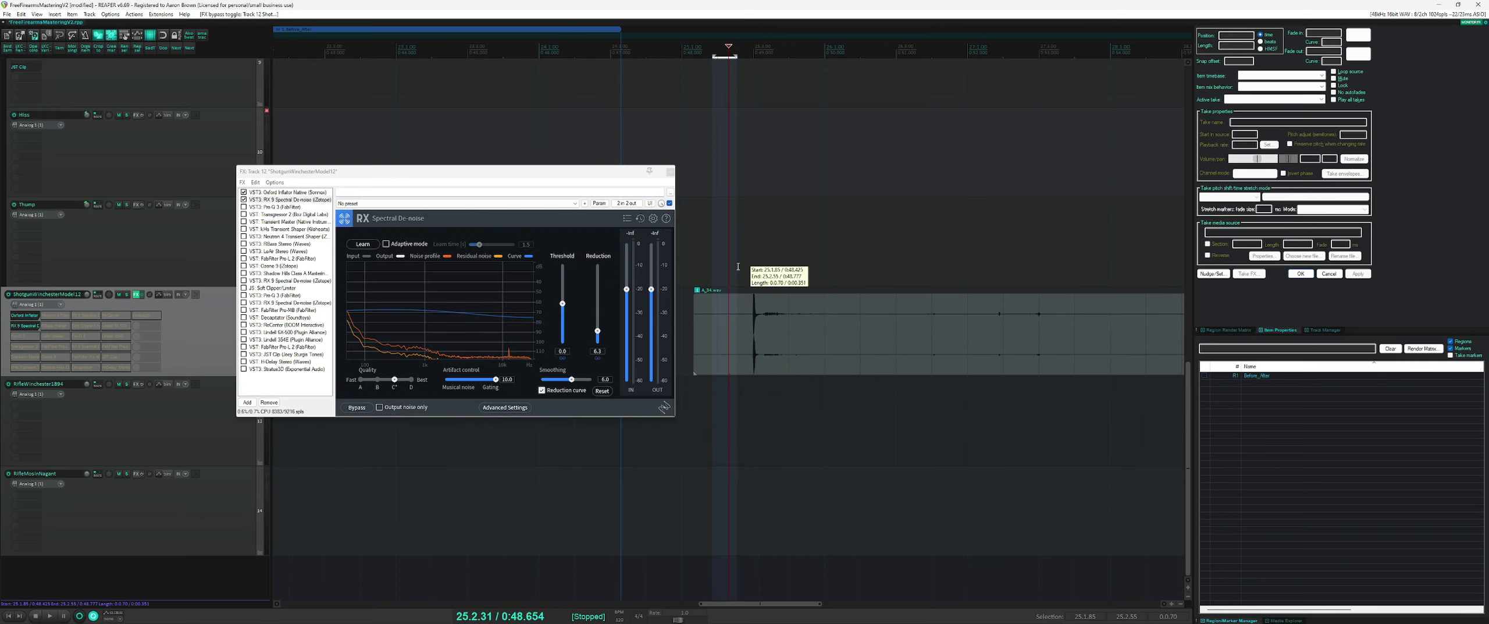
pyautogui.click(364, 243)
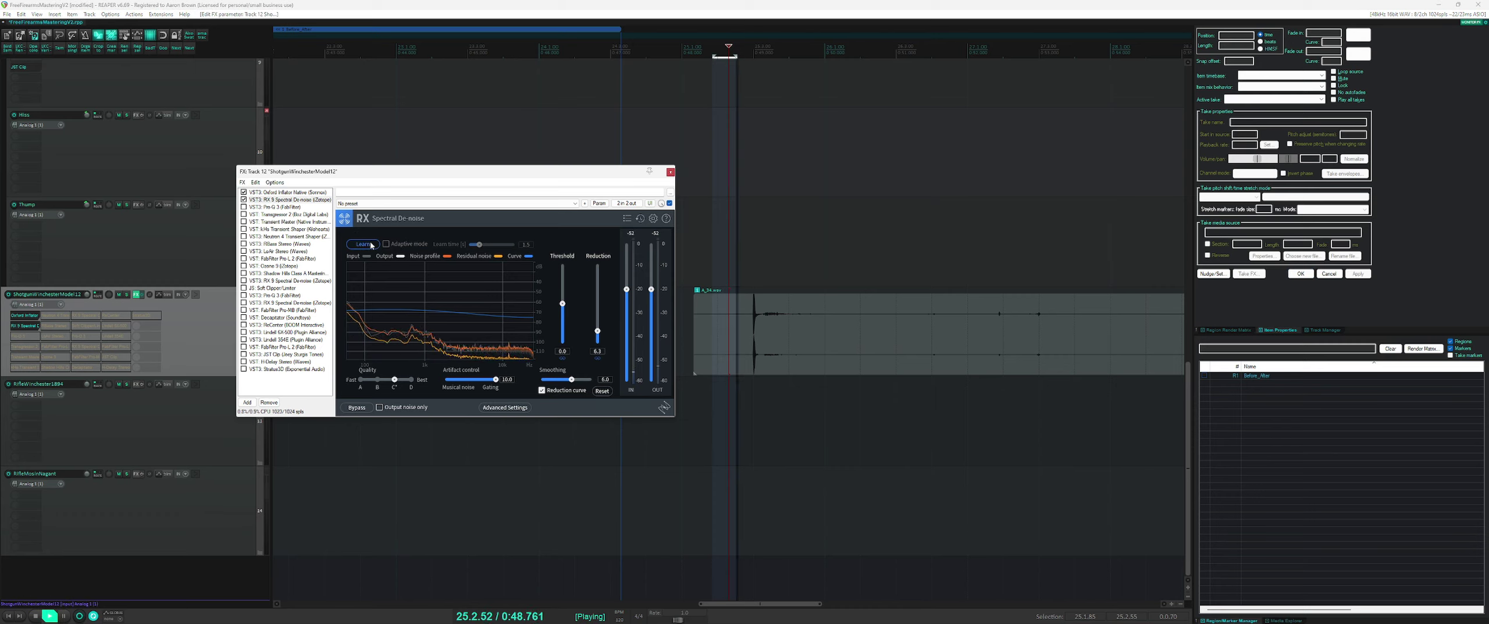
pyautogui.click(371, 244)
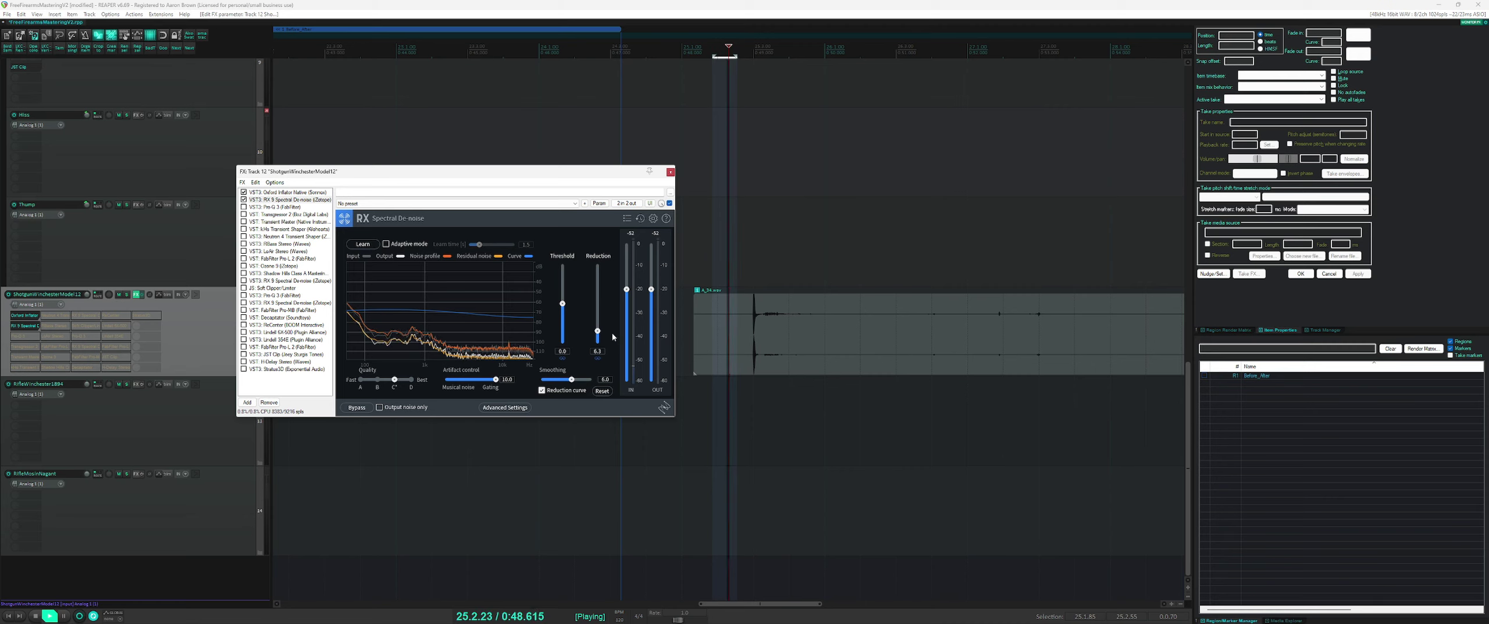
pyautogui.moveTo(599, 332); pyautogui.dragTo(598, 334)
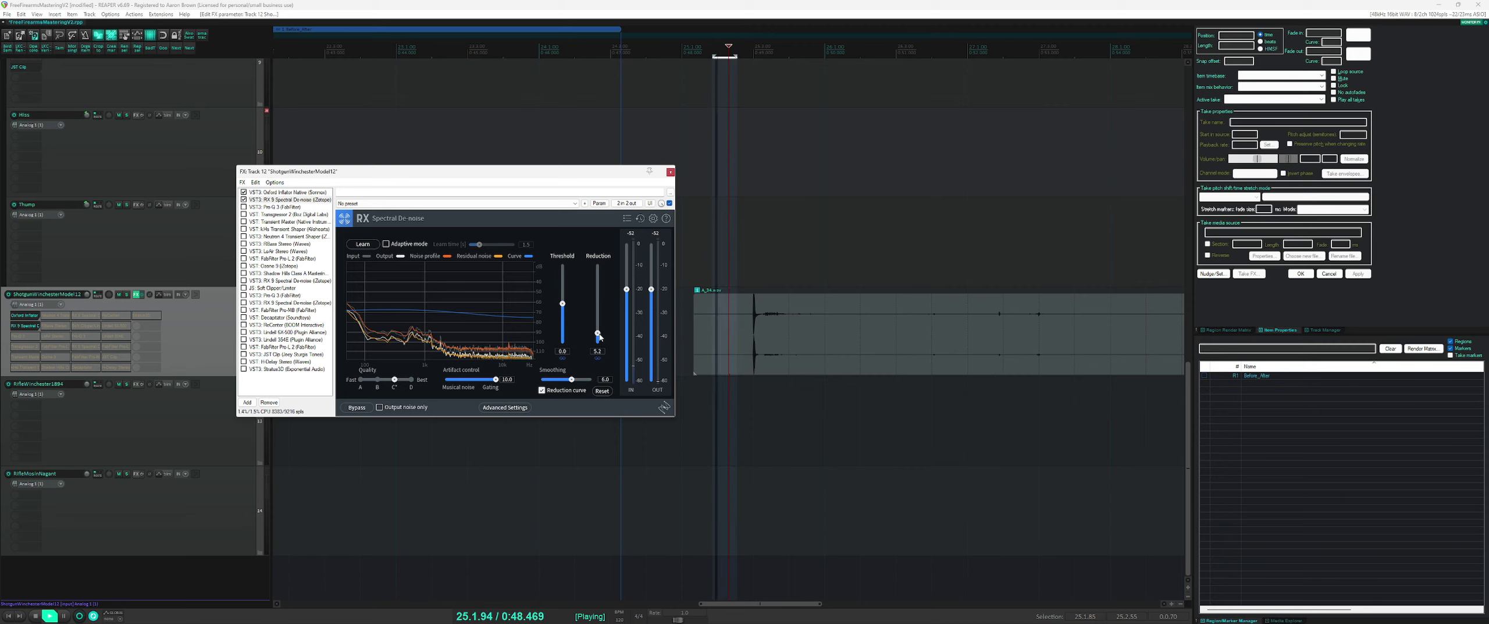
pyautogui.click(528, 256)
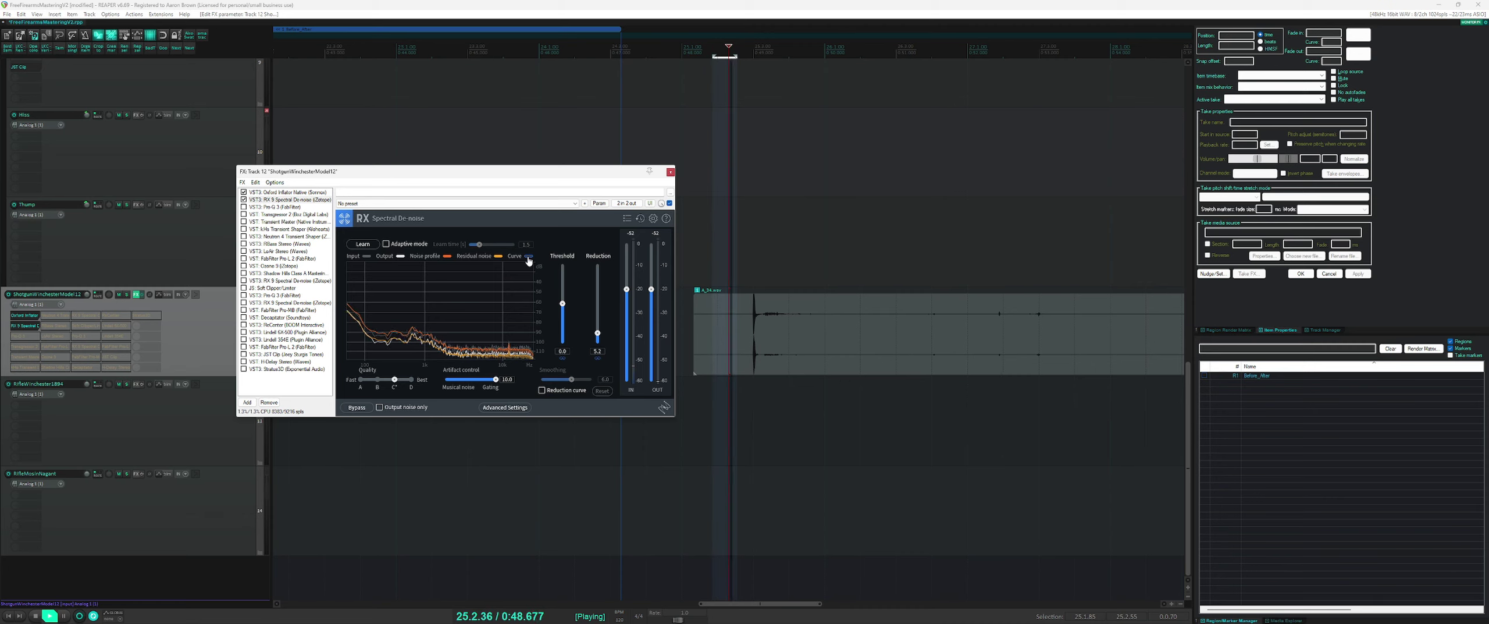
# - Enable the first Pro-Q 3 in the chain and play a longer time selection covering the first shot and its tail
pyautogui.click(244, 206)
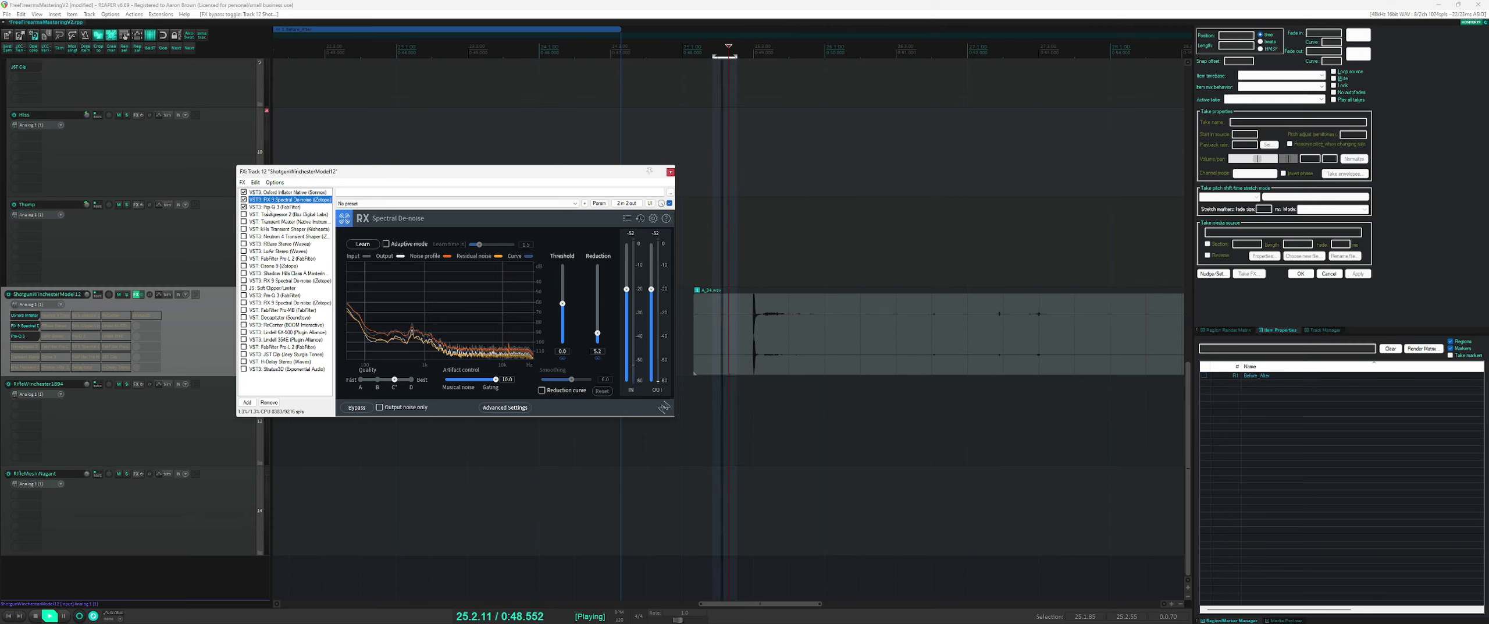
pyautogui.click(760, 134)
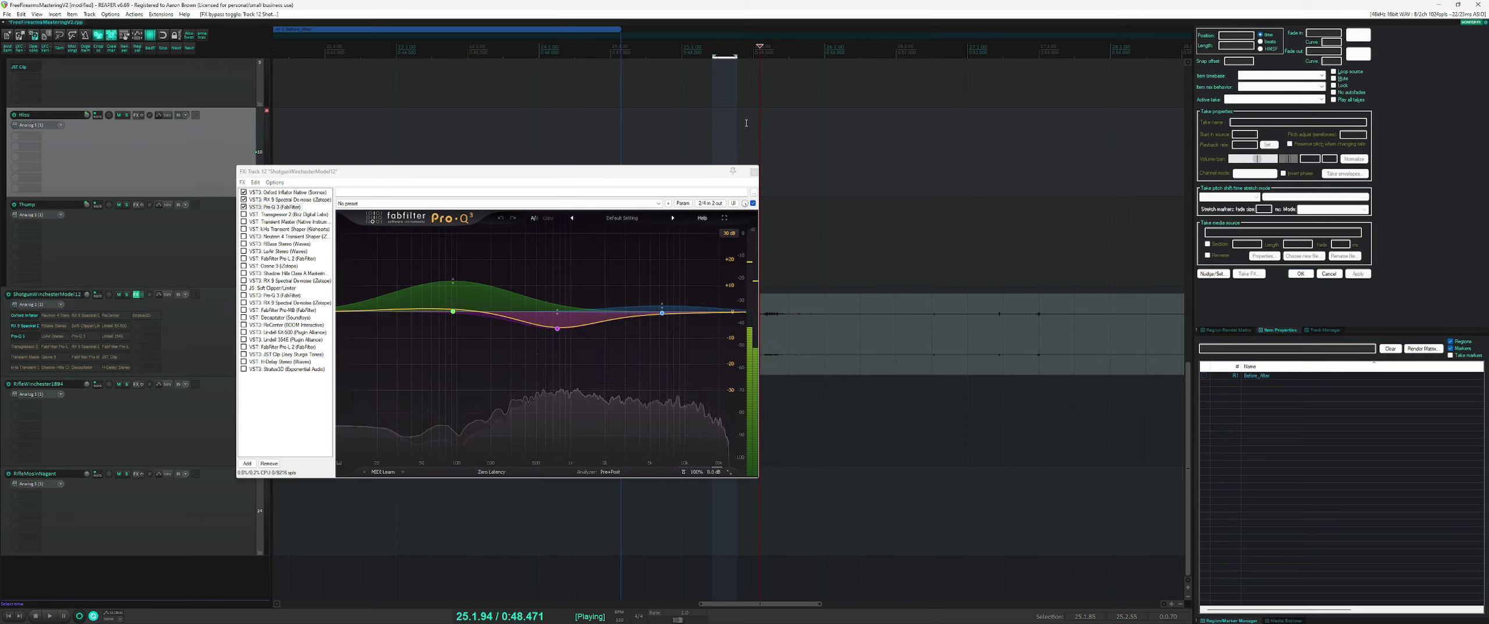
pyautogui.press('space')
pyautogui.moveTo(747, 123); pyautogui.dragTo(852, 138)
pyautogui.moveTo(698, 181); pyautogui.dragTo(582, 196)
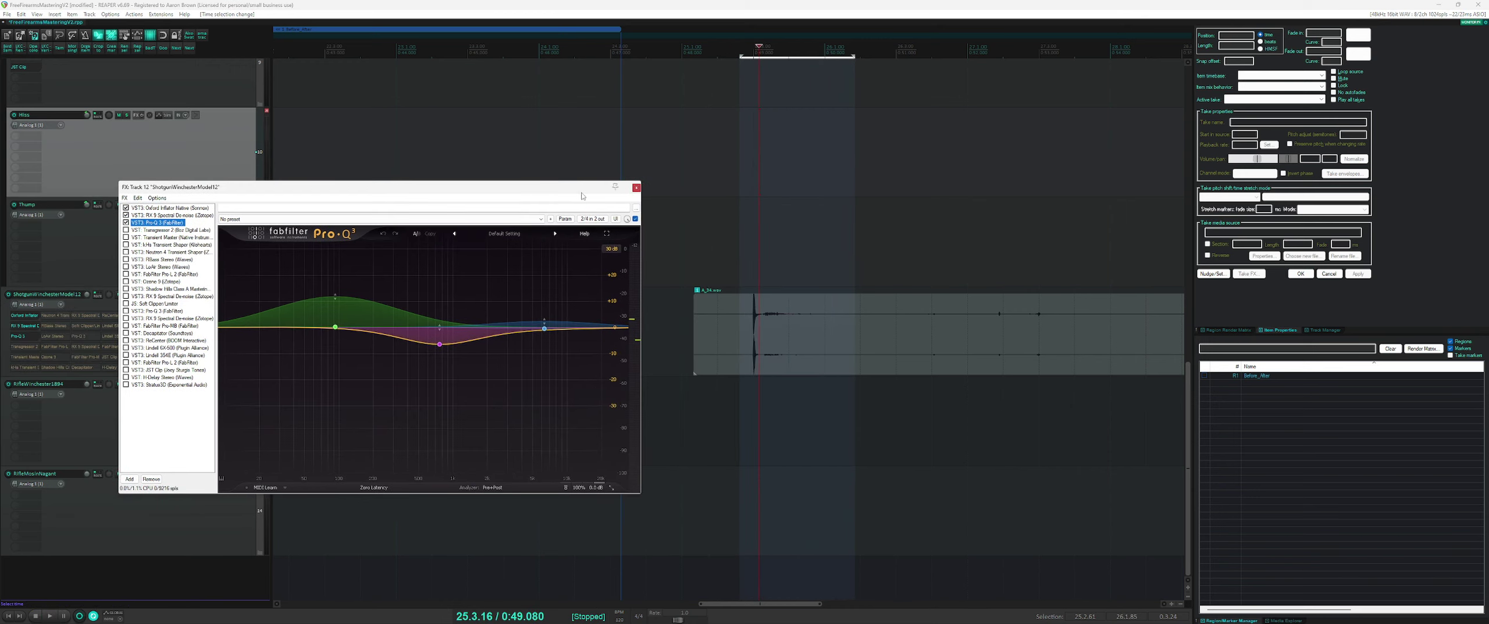
pyautogui.moveTo(747, 264); pyautogui.dragTo(987, 256)
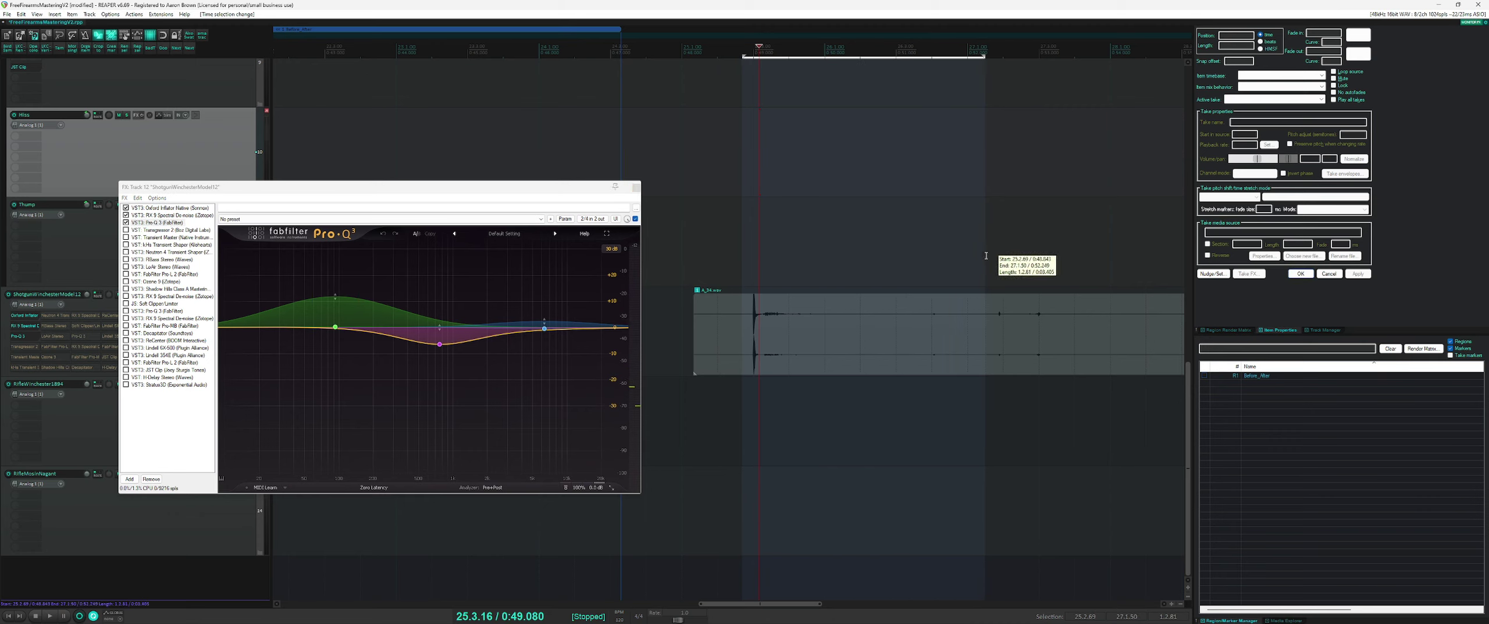
pyautogui.press('space')
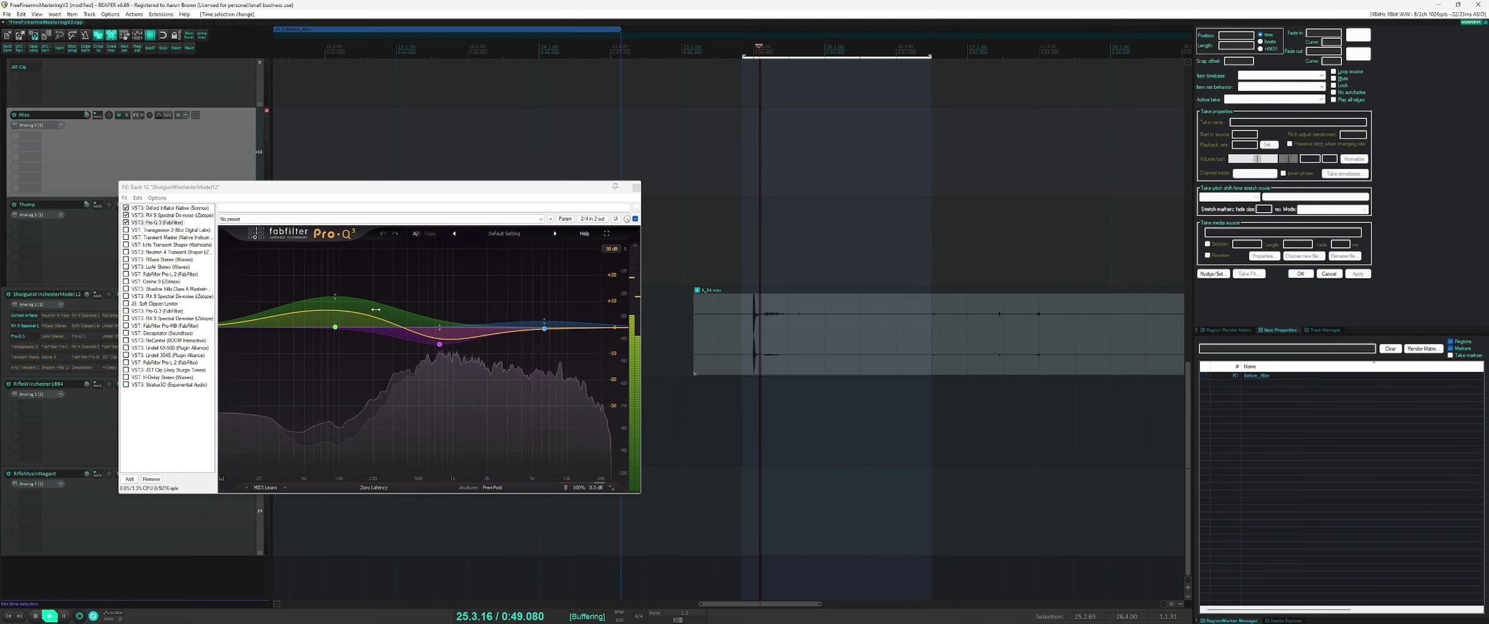
# - Clear the existing bands in Pro-Q 3 and add a single broad bell boost in the low frequencies
pyautogui.click(439, 344)
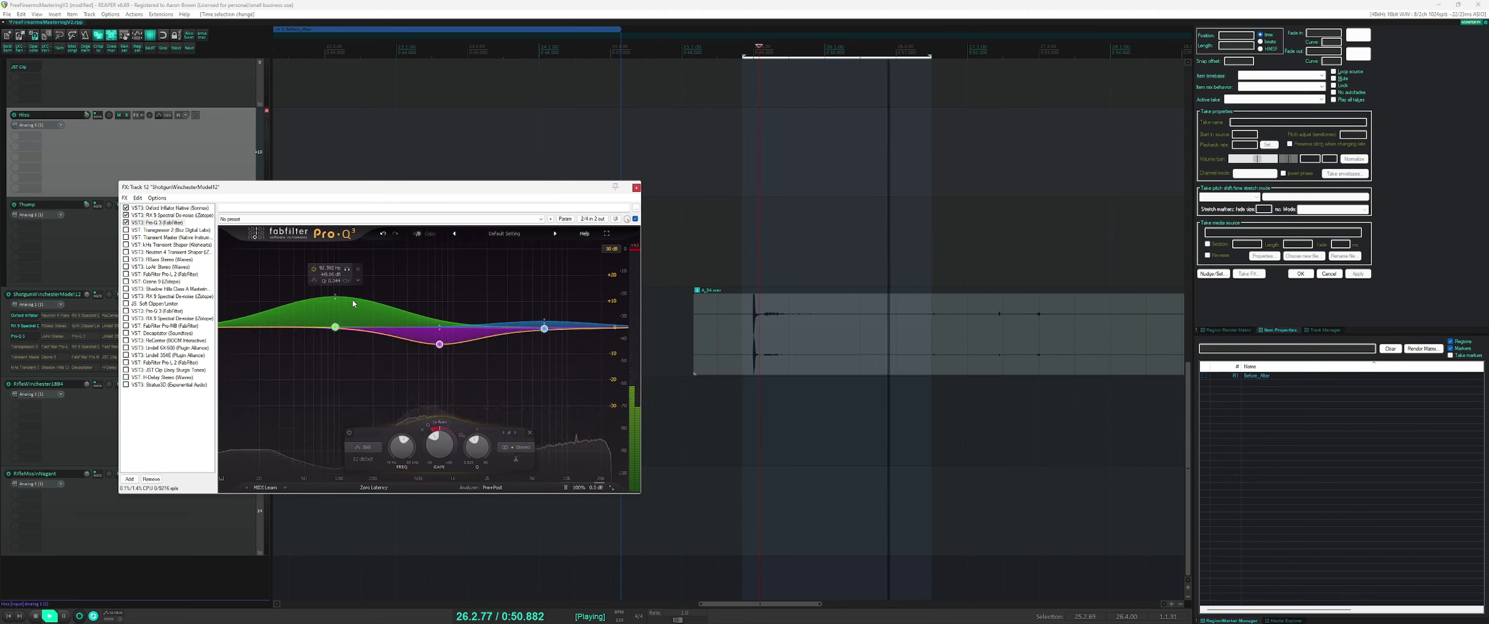
pyautogui.click(419, 234)
pyautogui.moveTo(376, 314)
pyautogui.mouseDown()
pyautogui.moveTo(376, 244)
pyautogui.moveTo(379, 309)
pyautogui.mouseUp()
pyautogui.scroll(-4, 377, 262)
pyautogui.press('space')
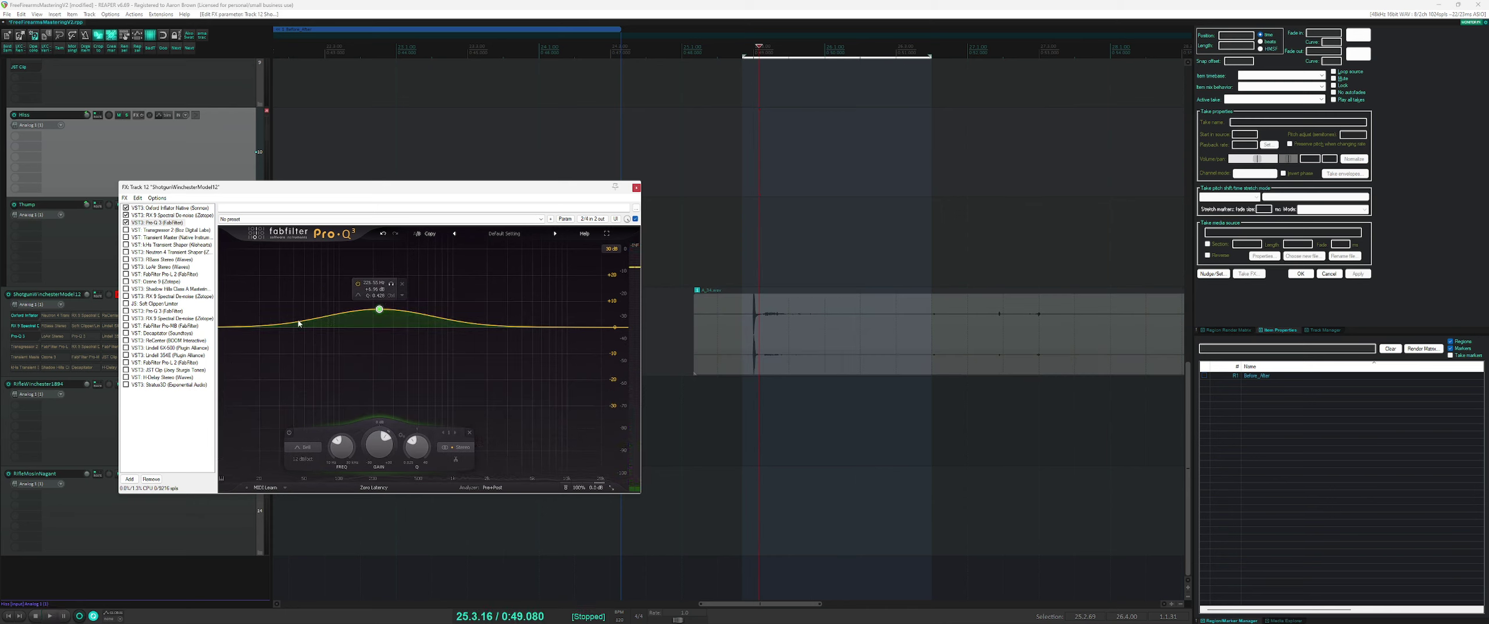
# - Enable JST Clip near the end of the chain and play the shot from the start of the time selection
pyautogui.click(126, 370)
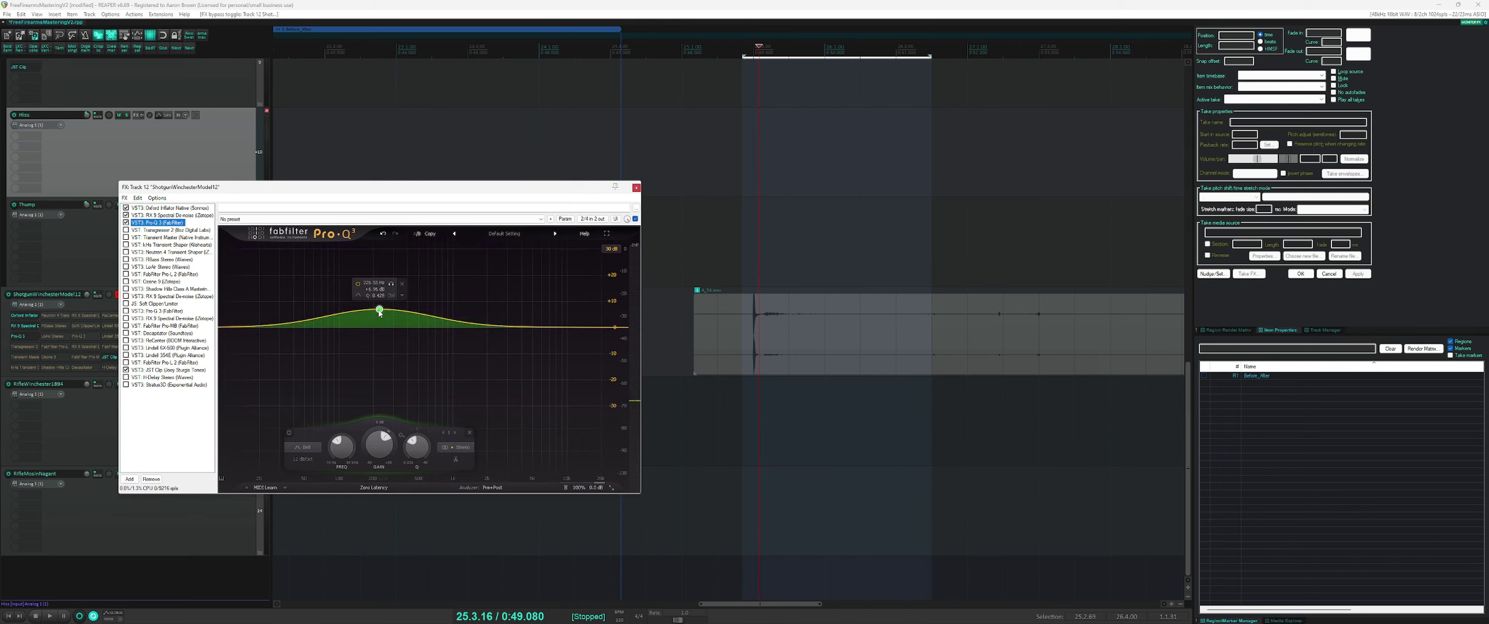
pyautogui.click(742, 259)
pyautogui.press('space')
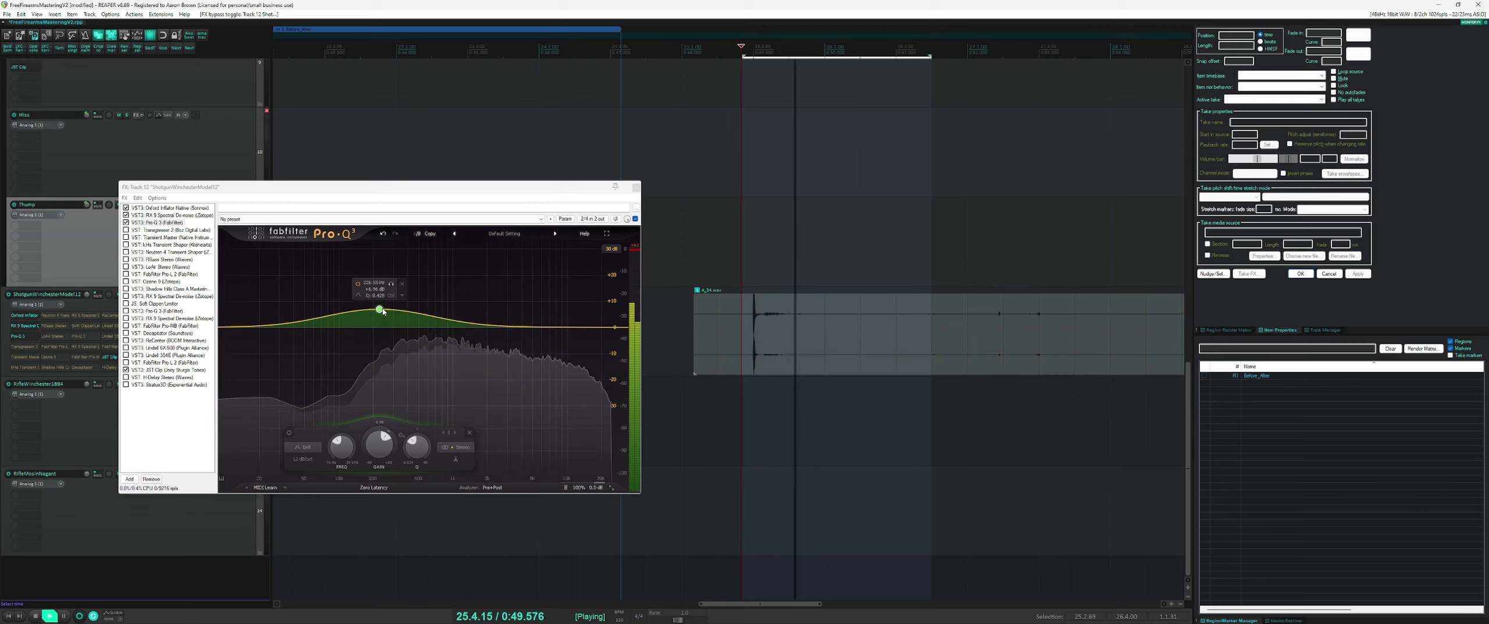
# - Roll off the lowest frequencies in Pro-Q 3 and add a wide, slight high-frequency boost, fine-tuning its frequency and gain during playback
pyautogui.moveTo(384, 311)
pyautogui.mouseDown()
pyautogui.moveTo(386, 292)
pyautogui.moveTo(429, 295)
pyautogui.moveTo(434, 324)
pyautogui.moveTo(312, 278)
pyautogui.moveTo(313, 309)
pyautogui.moveTo(268, 330)
pyautogui.moveTo(279, 337)
pyautogui.mouseUp()
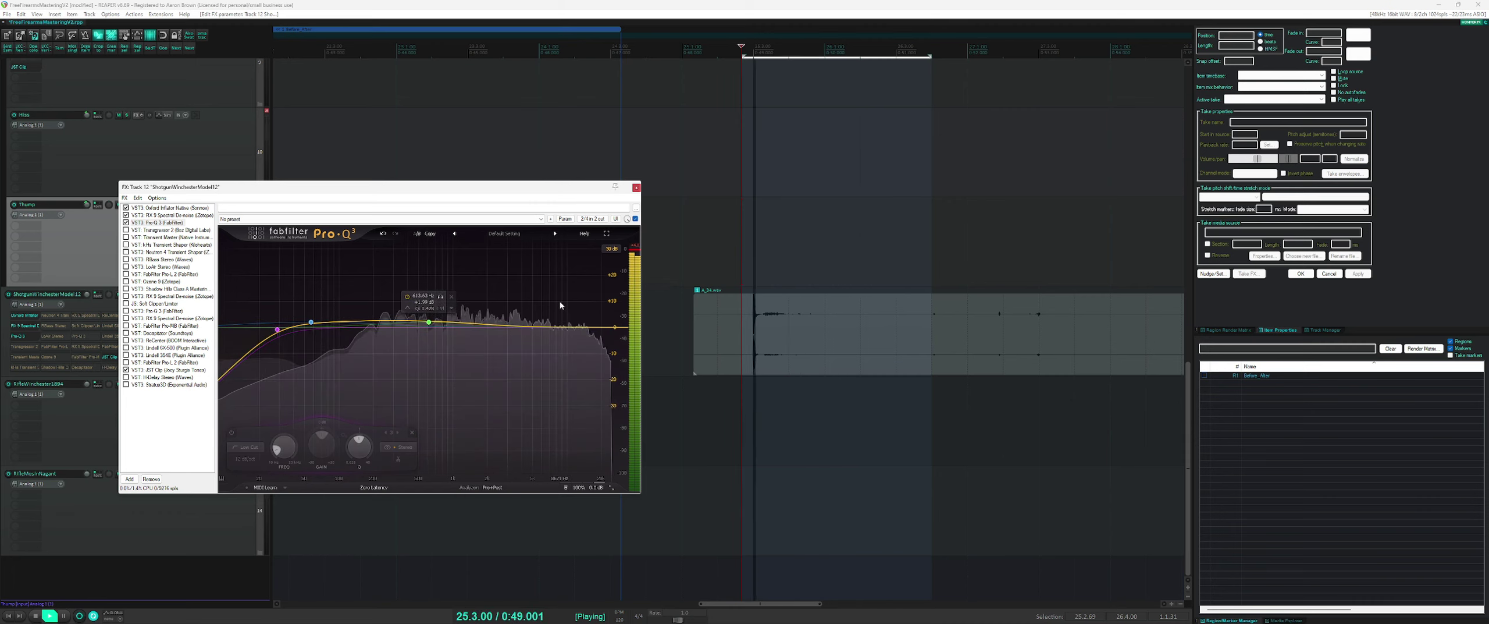
pyautogui.moveTo(559, 301); pyautogui.dragTo(546, 294)
pyautogui.scroll(-5, 545, 291)
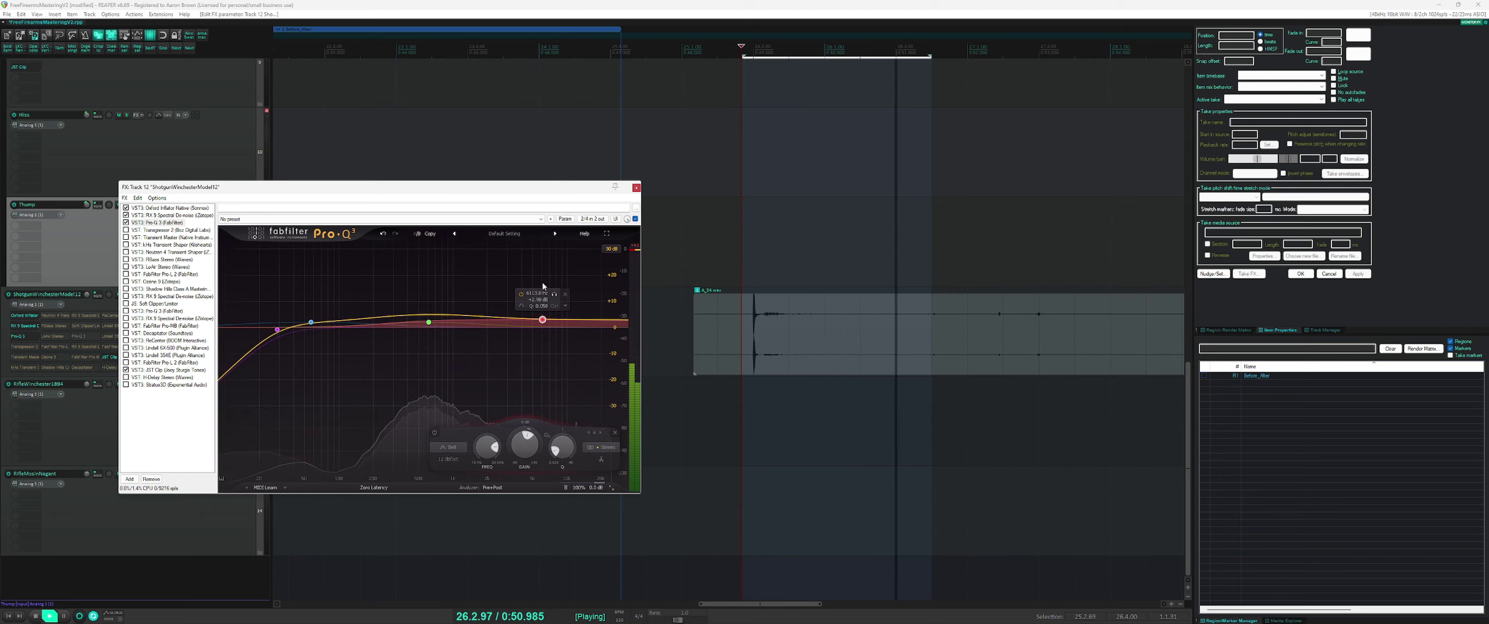
pyautogui.moveTo(544, 286); pyautogui.dragTo(538, 286)
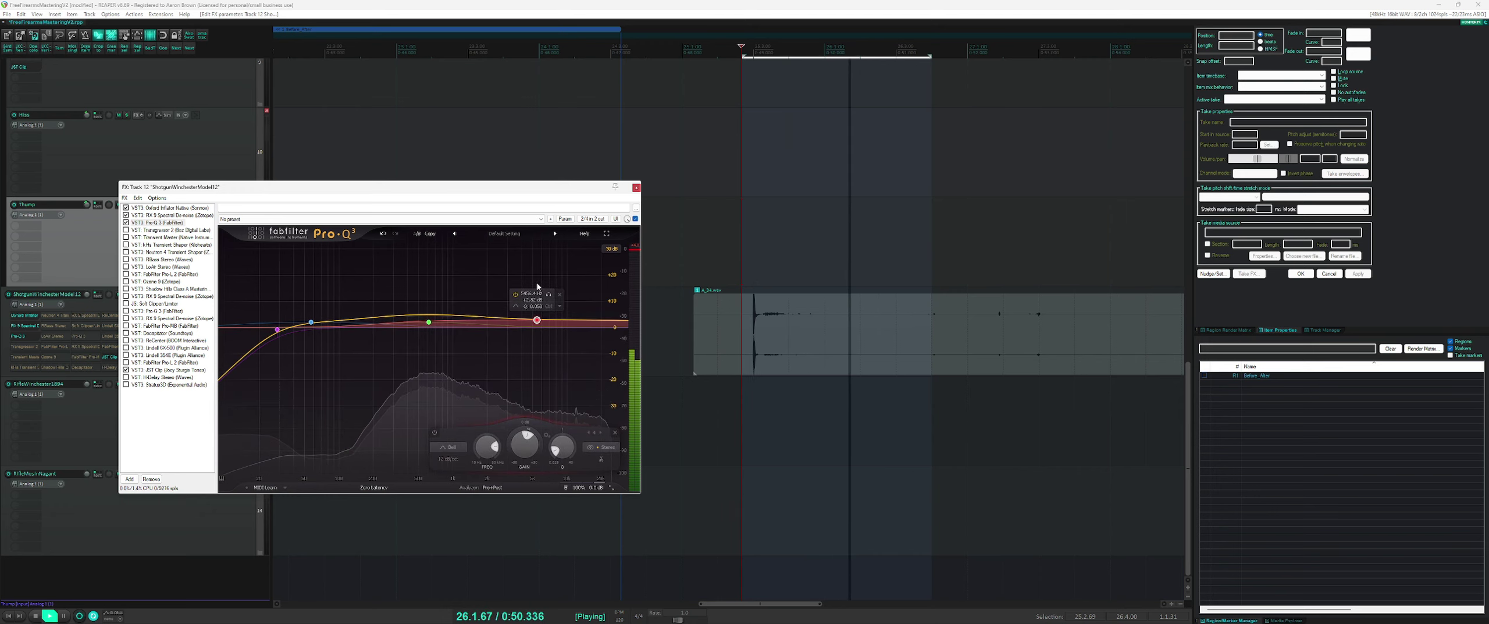
pyautogui.scroll(3, 538, 288)
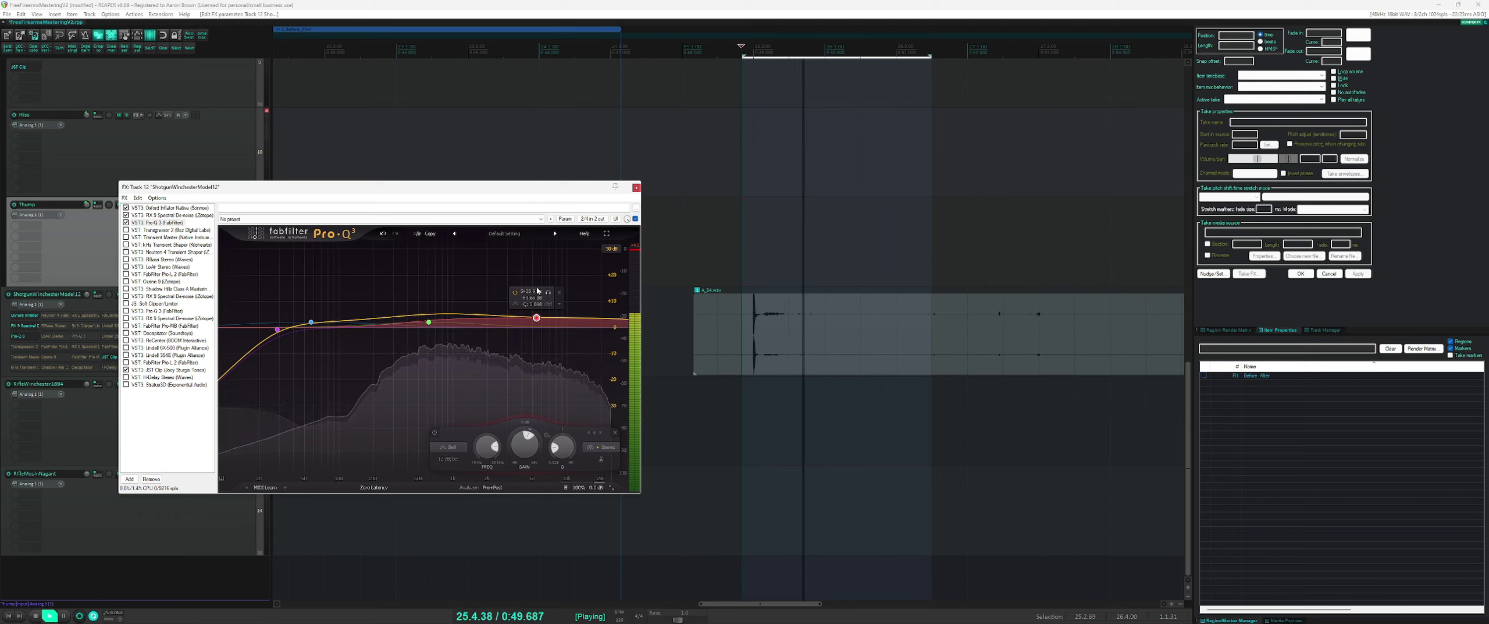
pyautogui.moveTo(538, 290); pyautogui.dragTo(538, 297)
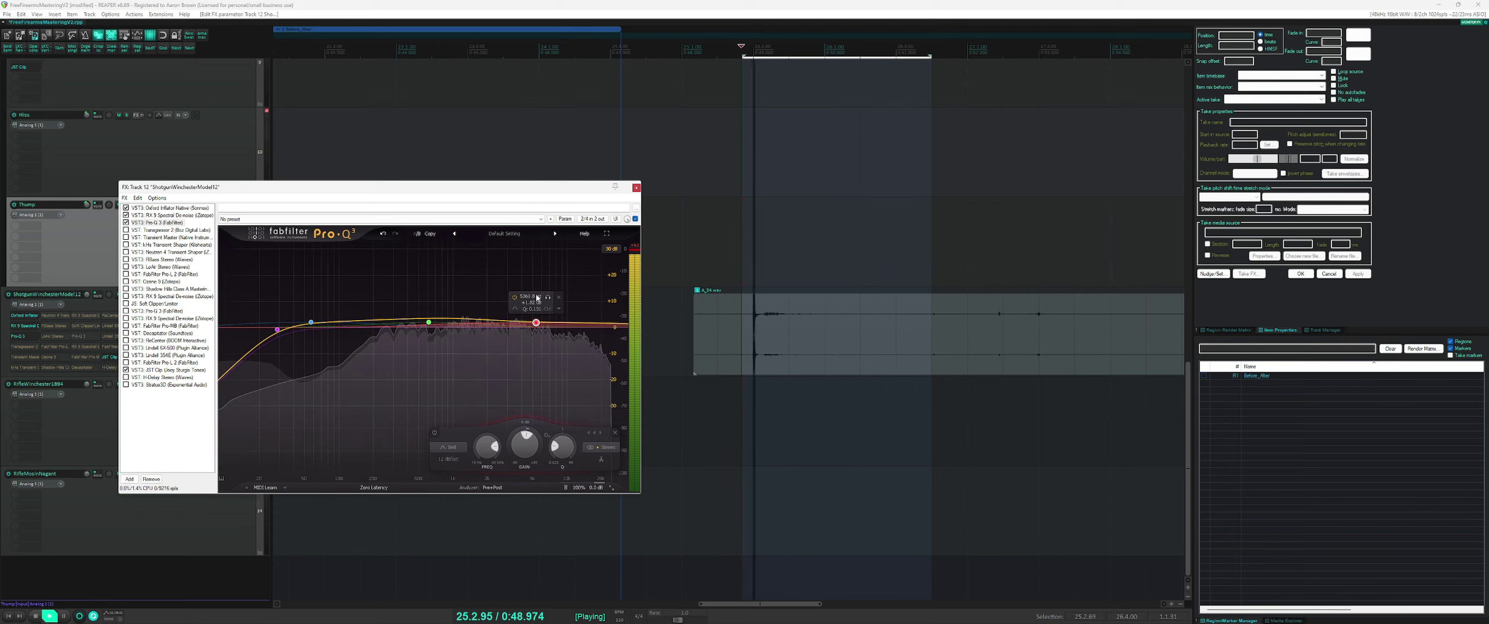
# - Add a wide bell boost between the low and middle Pro-Q 3 bands and adjust its Q by ear
pyautogui.moveTo(351, 273); pyautogui.dragTo(375, 303)
pyautogui.scroll(-3, 372, 274)
pyautogui.scroll(3, 372, 275)
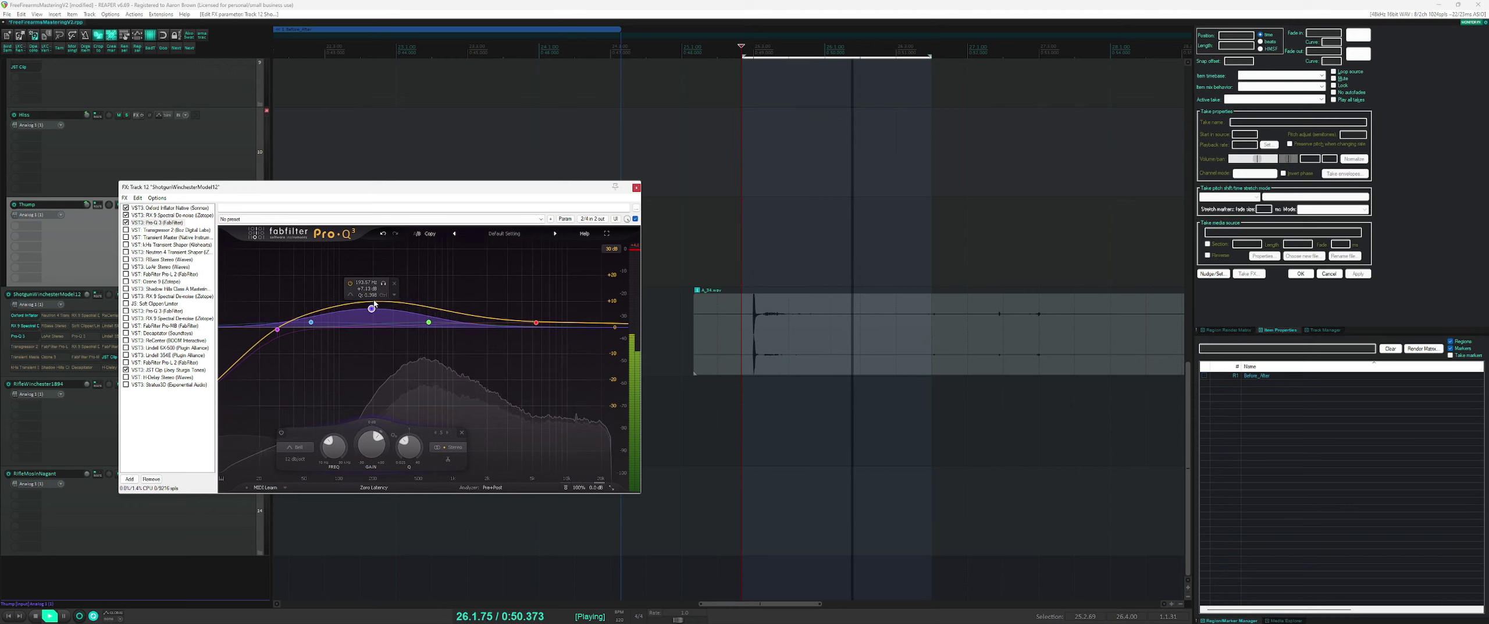
pyautogui.scroll(-2, 375, 303)
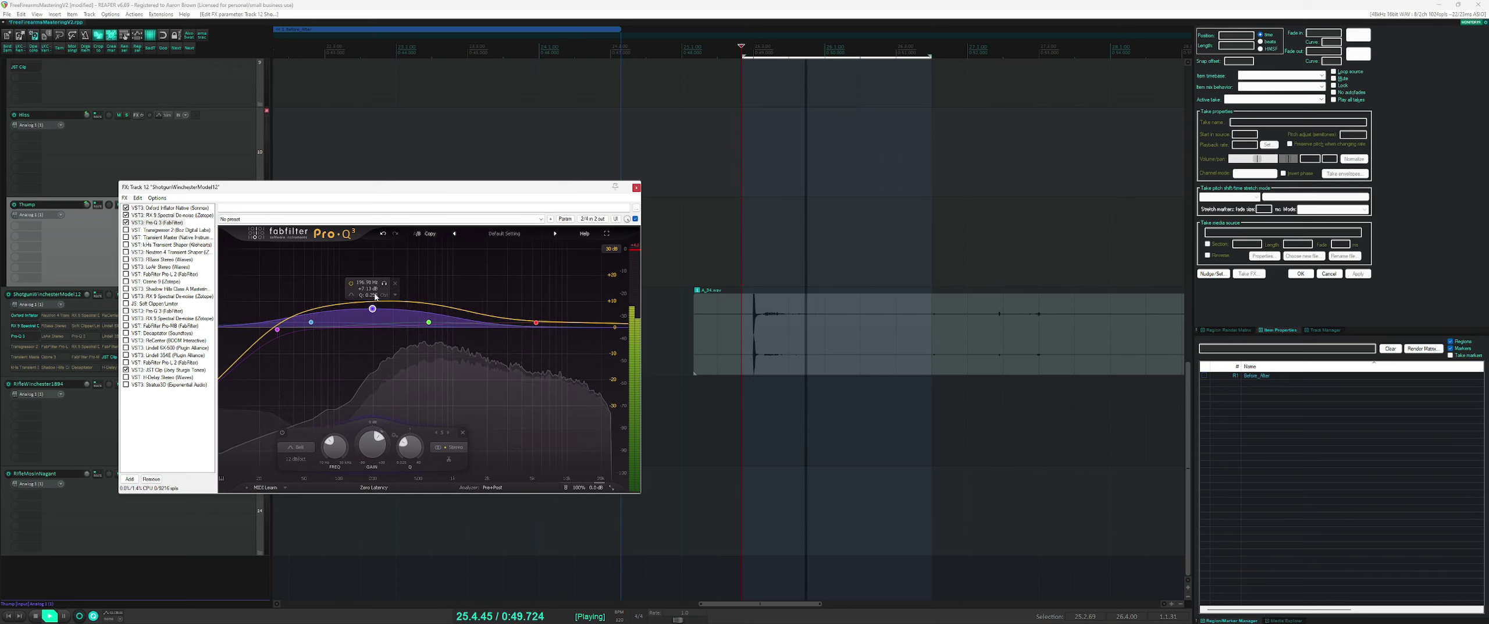
pyautogui.scroll(-5, 376, 297)
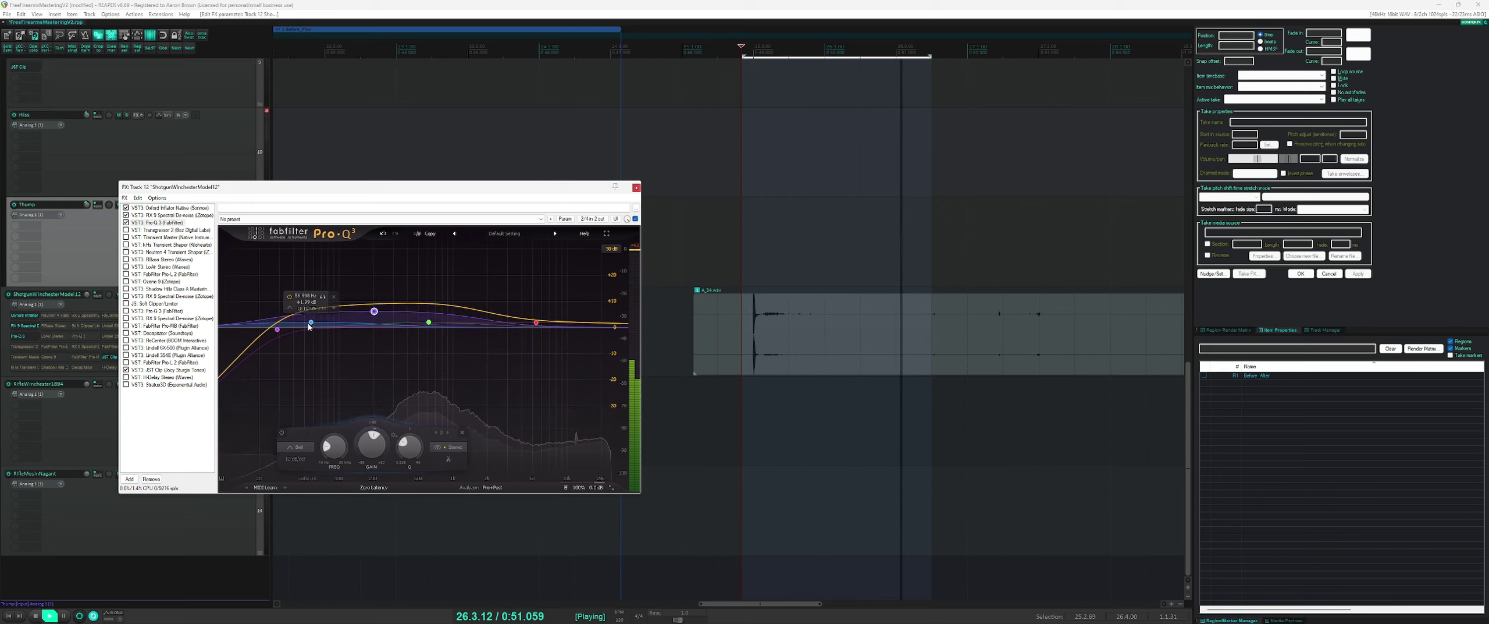
# - Compare the low bell band against bypass, shift it slightly lower in frequency with a little more gain, and stop playback
pyautogui.click(290, 302)
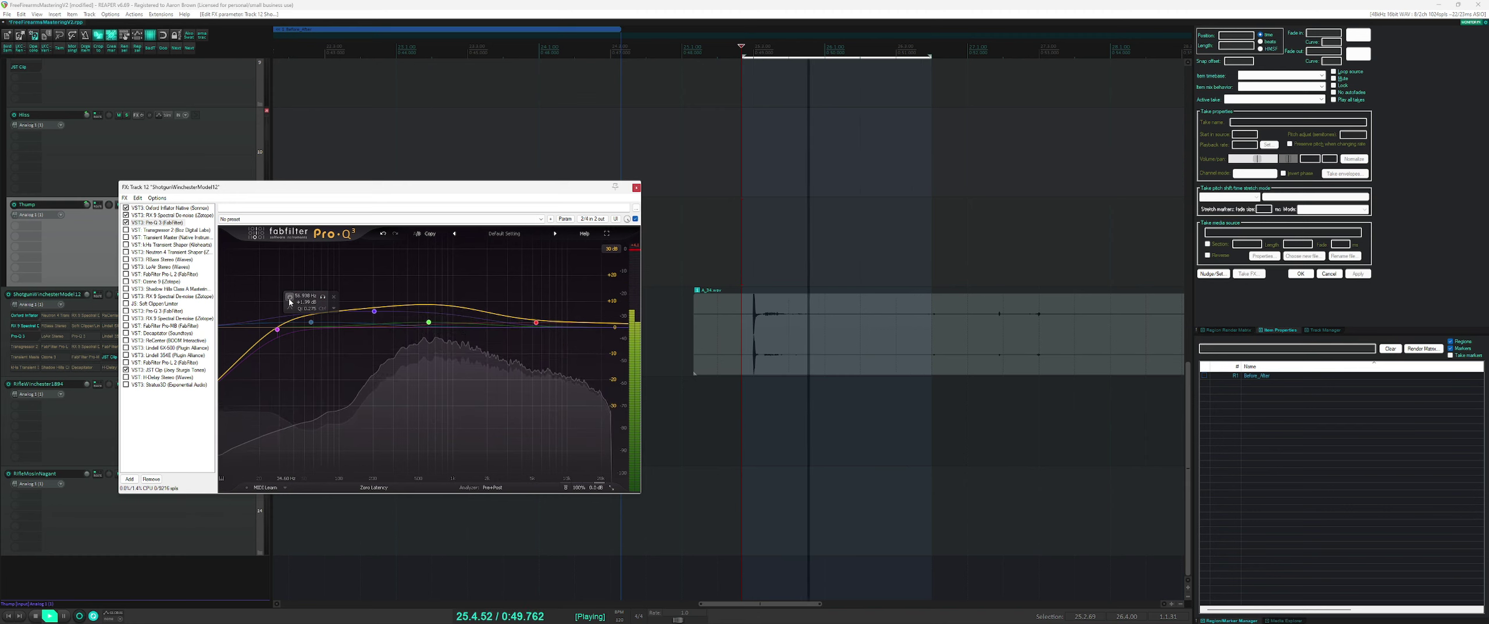
pyautogui.click(291, 302)
pyautogui.moveTo(311, 322); pyautogui.dragTo(306, 320)
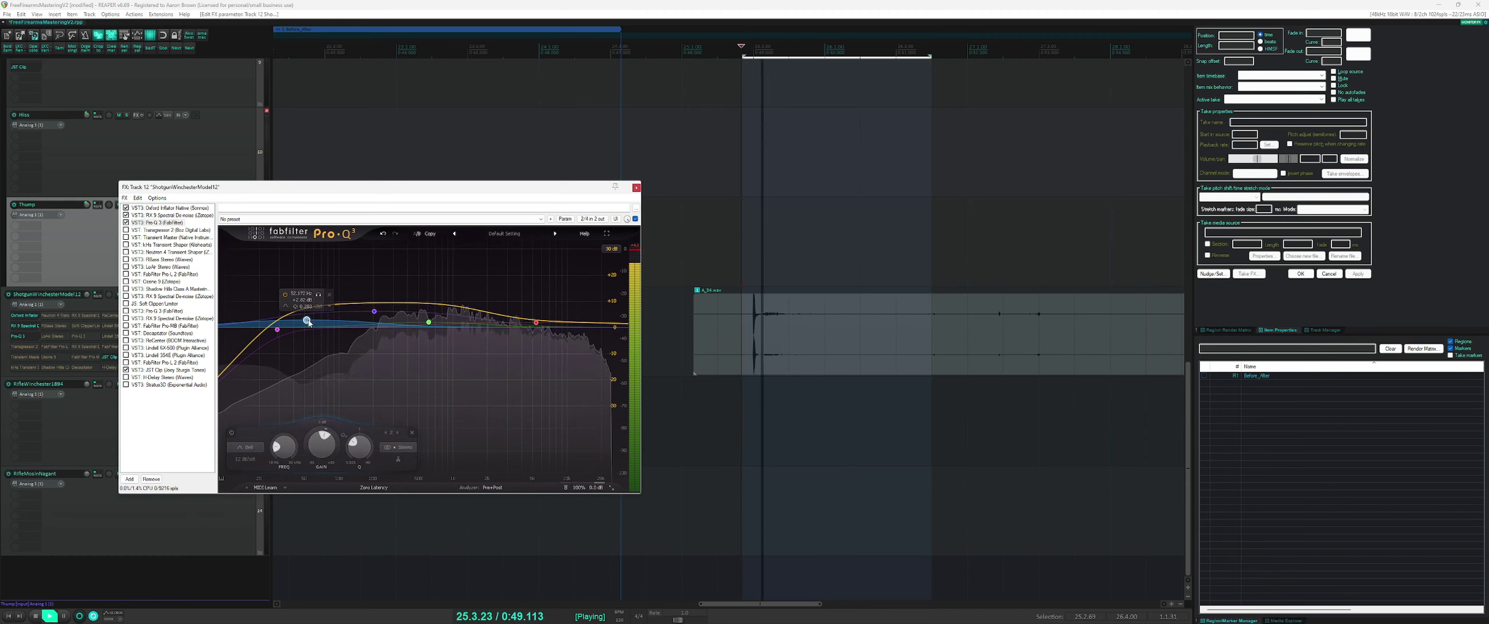
pyautogui.scroll(3, 309, 323)
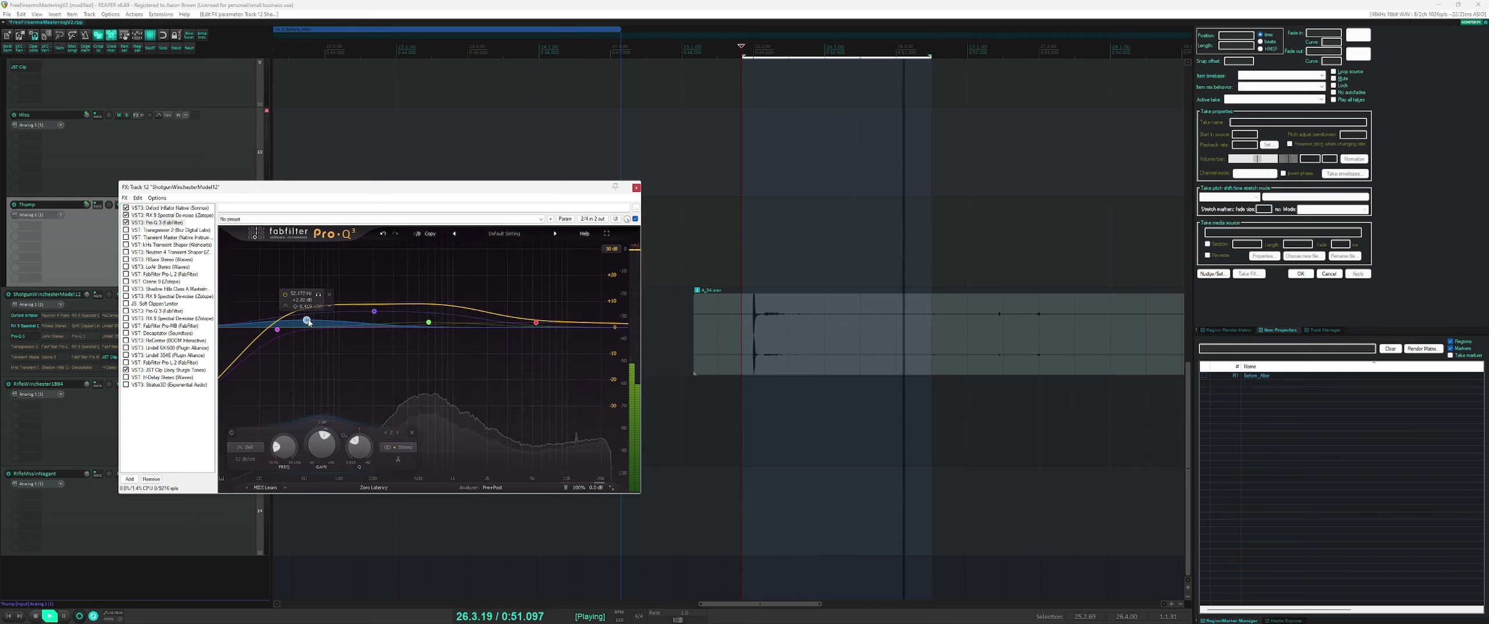
pyautogui.press('space')
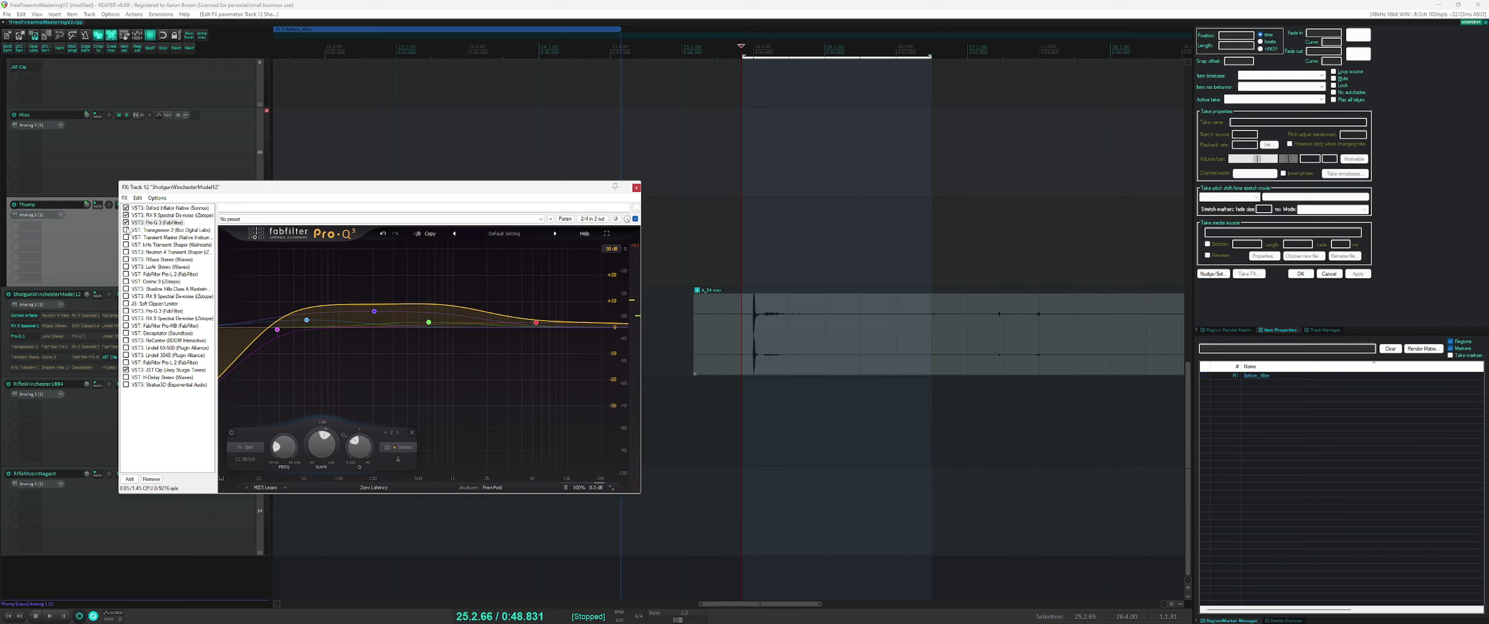
# - Enable Transgressor 2, boost the low end with its transient EQ band and adjust the sustain EQ band's gain during playback
pyautogui.click(169, 230)
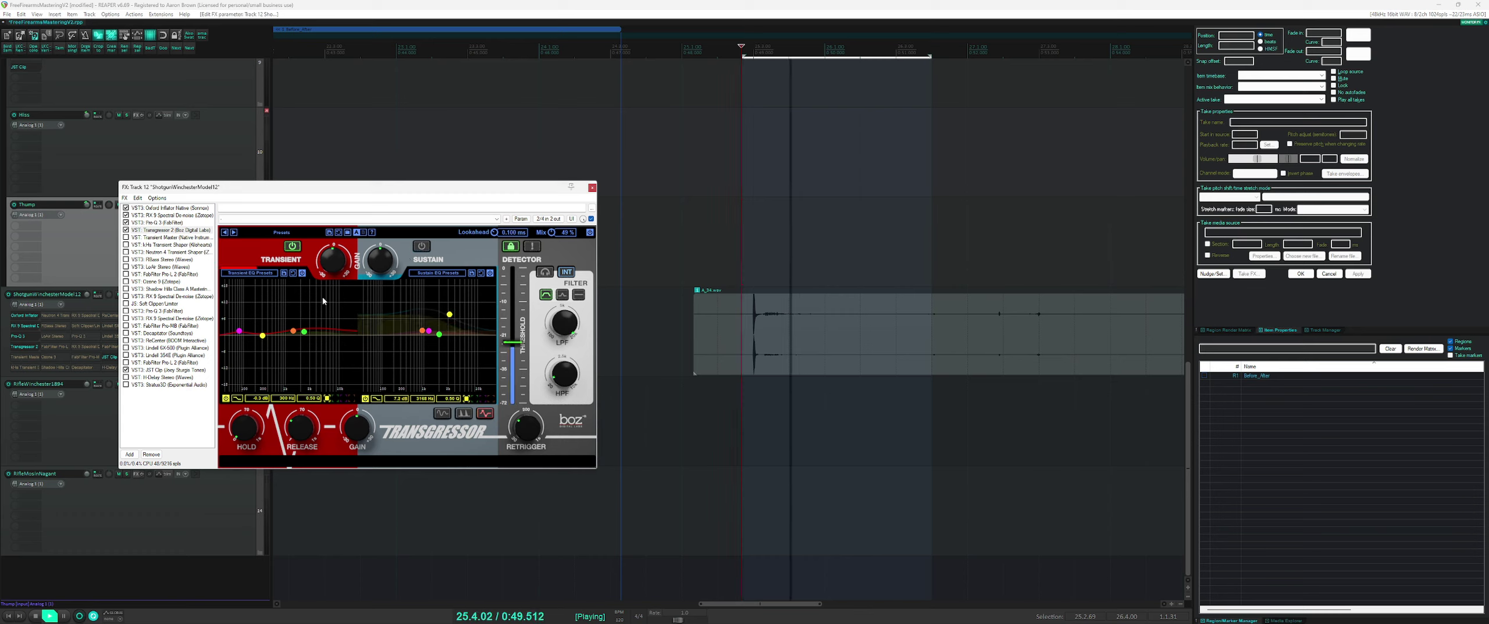
pyautogui.moveTo(263, 335); pyautogui.dragTo(284, 306)
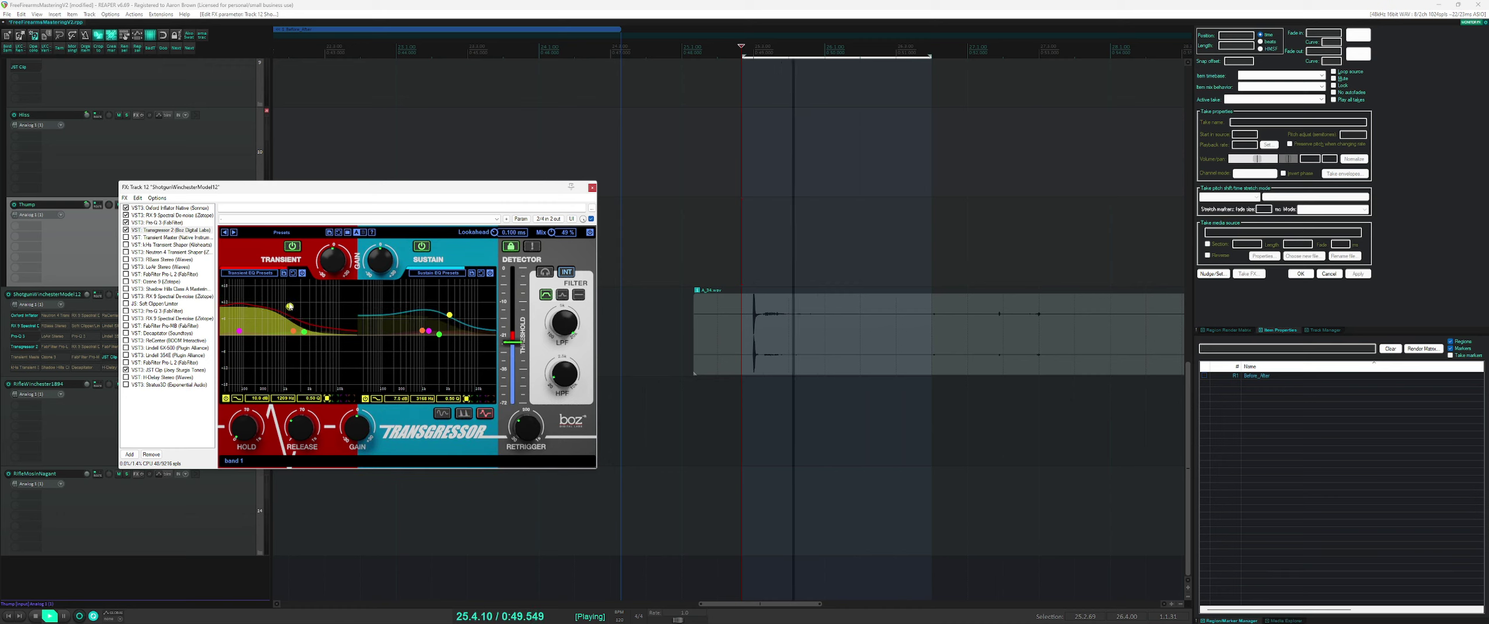
pyautogui.moveTo(450, 307); pyautogui.dragTo(450, 322)
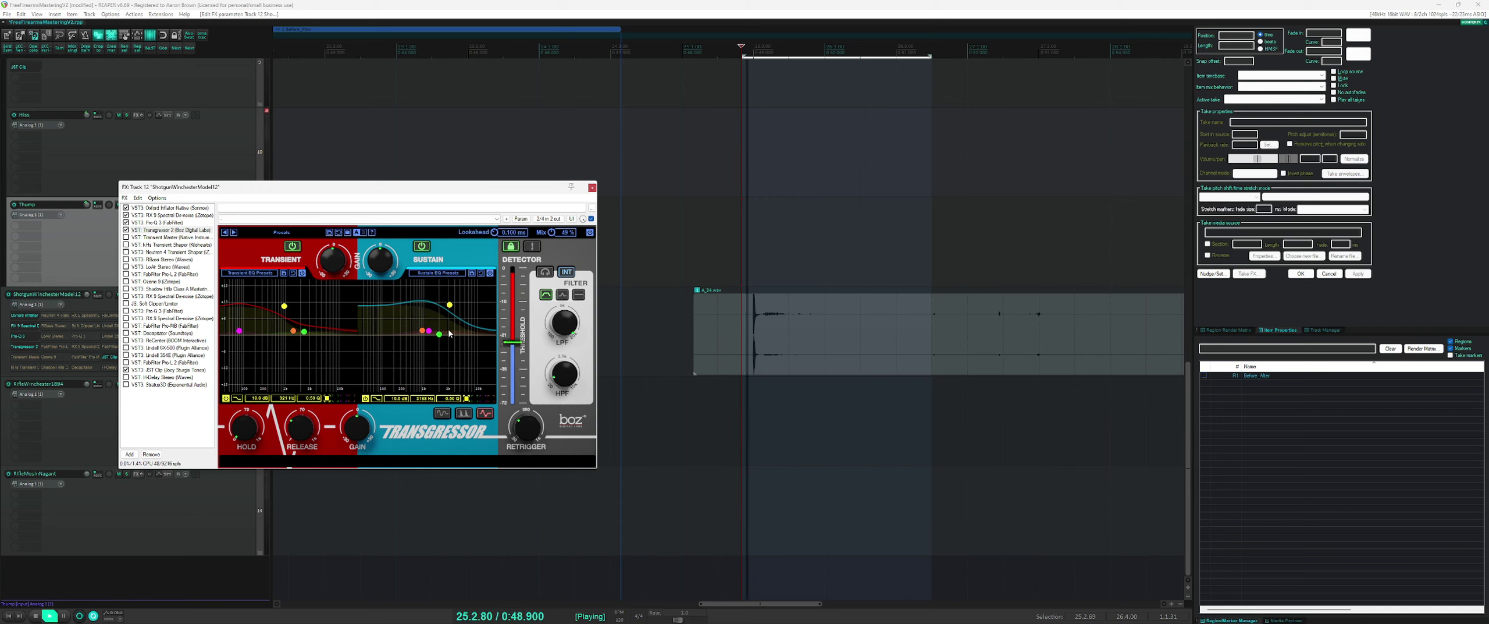
pyautogui.press('space')
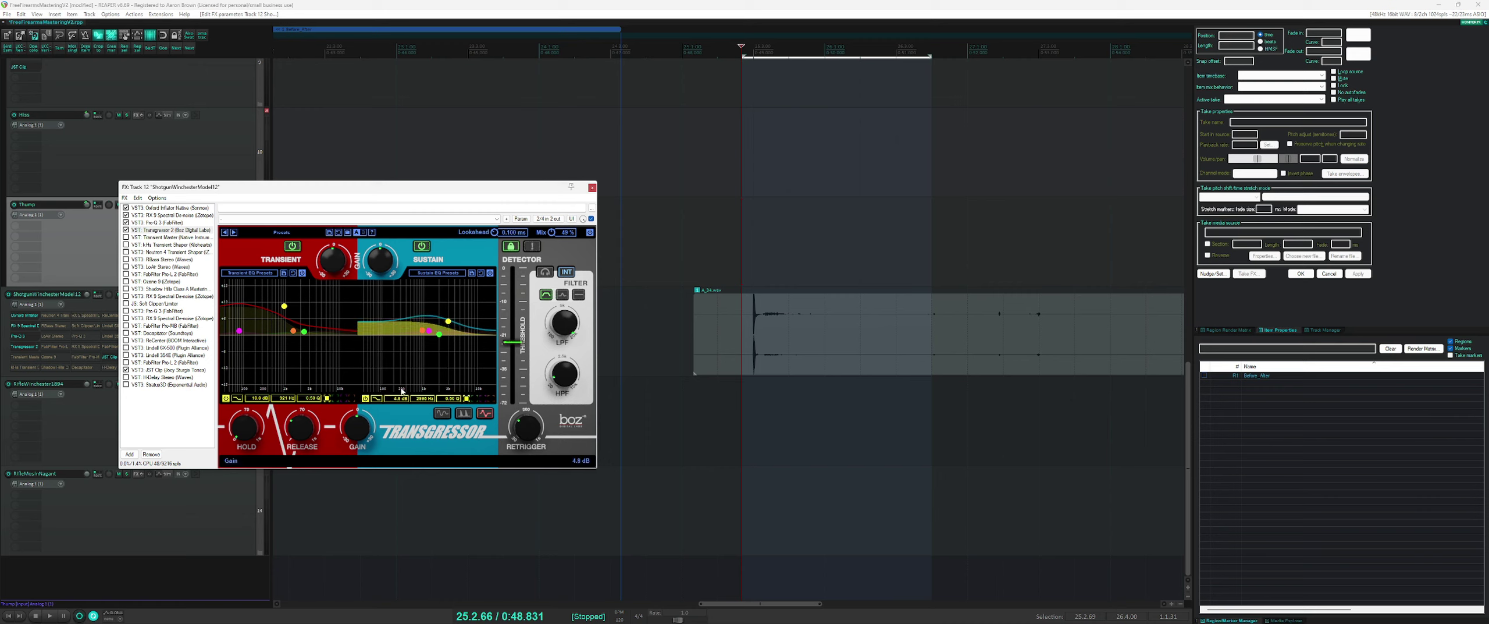
# - Open the parameter modulation settings for Transgressor's sustain EQ band gain and watch them while playing the first shot
pyautogui.click(522, 220)
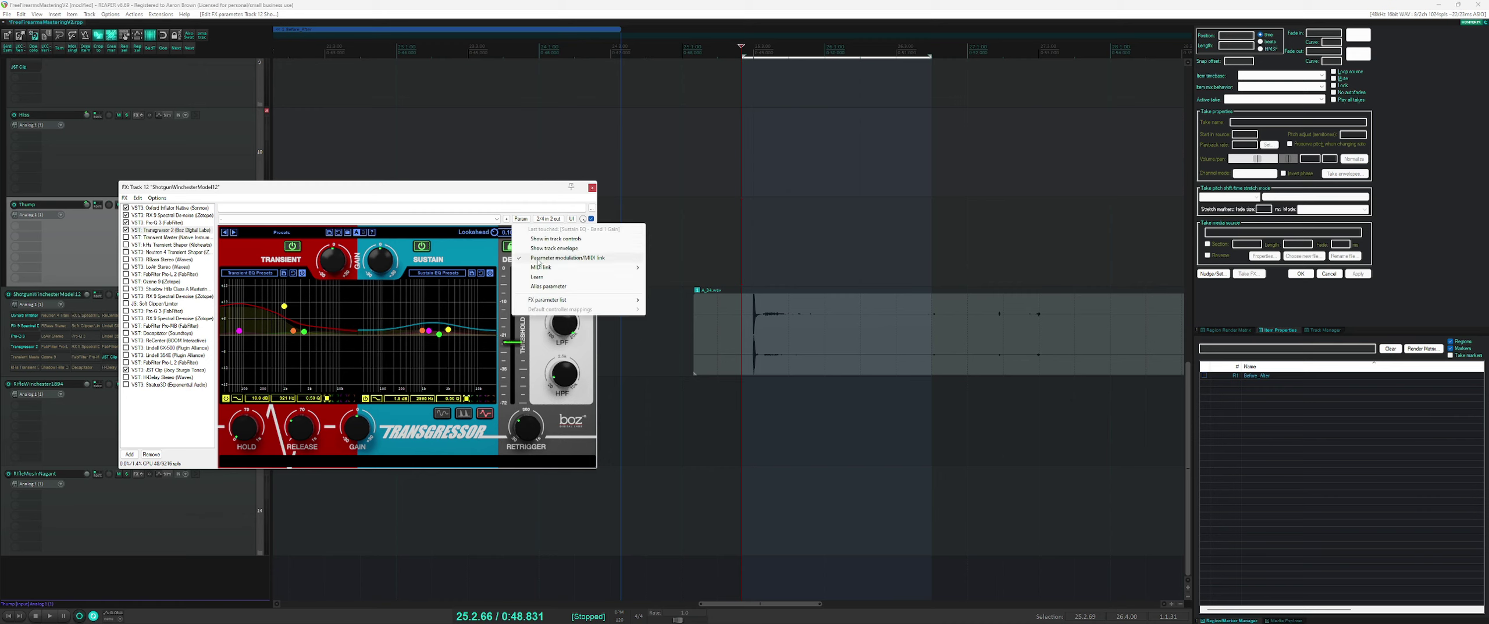
pyautogui.click(540, 257)
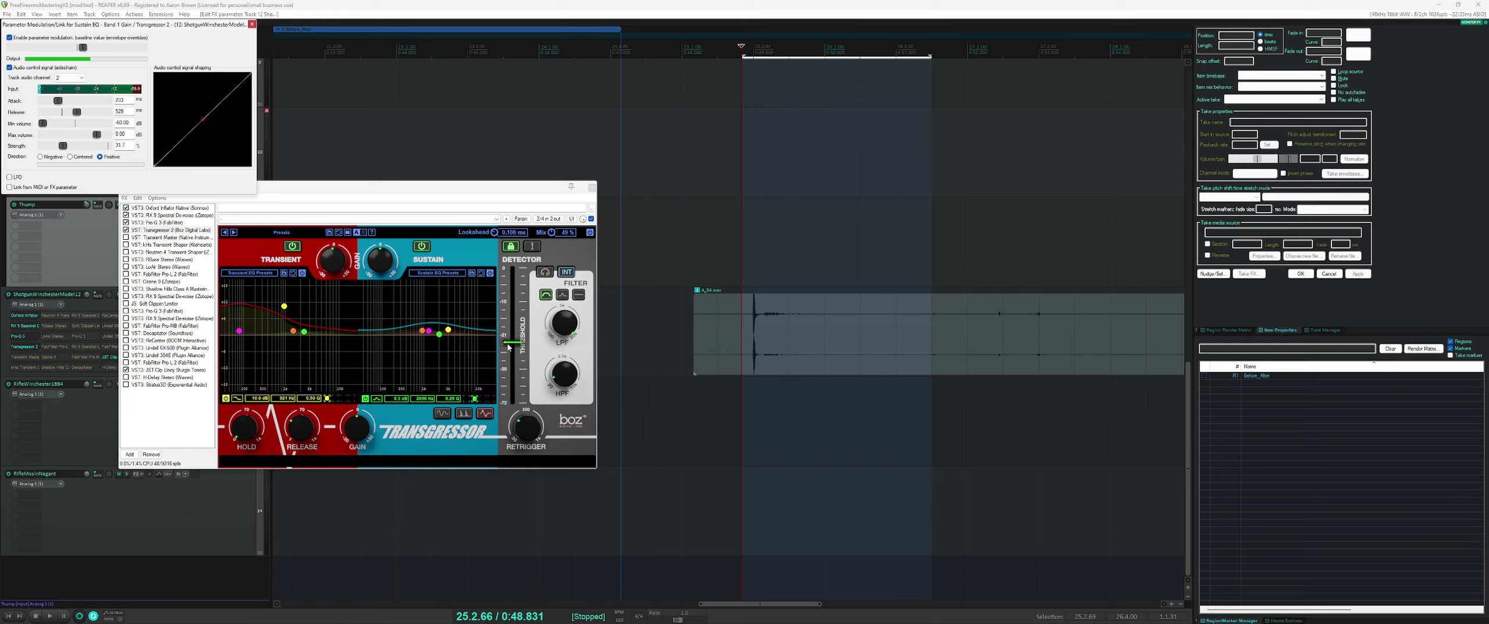
pyautogui.moveTo(757, 267); pyautogui.dragTo(975, 265)
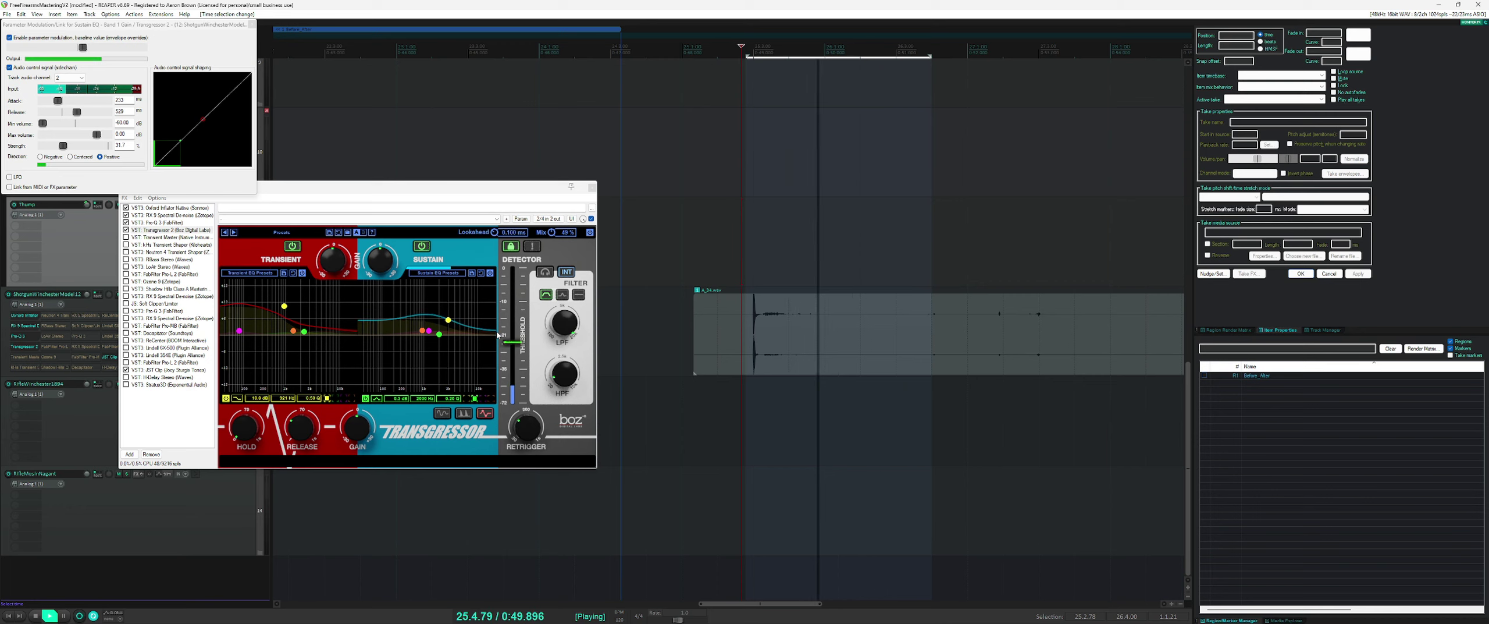
# - Turn off the parameter modulation on Transgressor's sustain EQ band 1 gain and raise that band's gain considerably
pyautogui.click(448, 330)
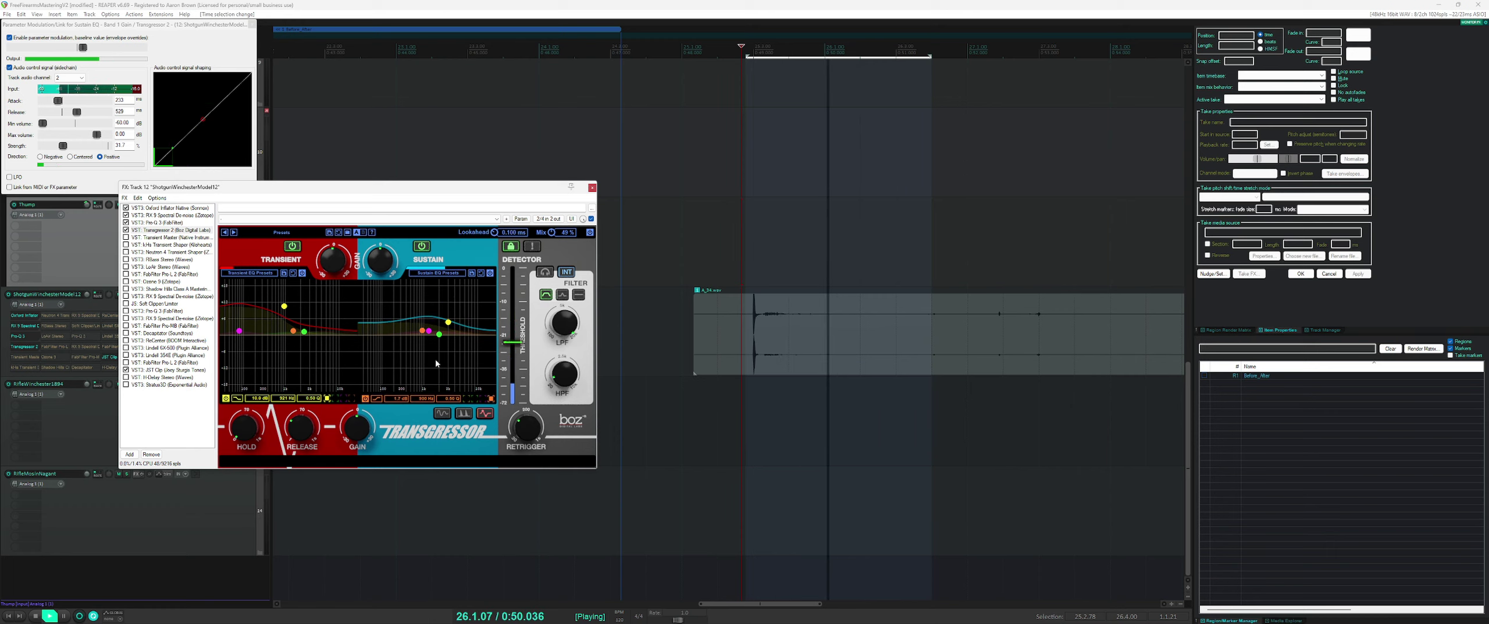
pyautogui.press('space')
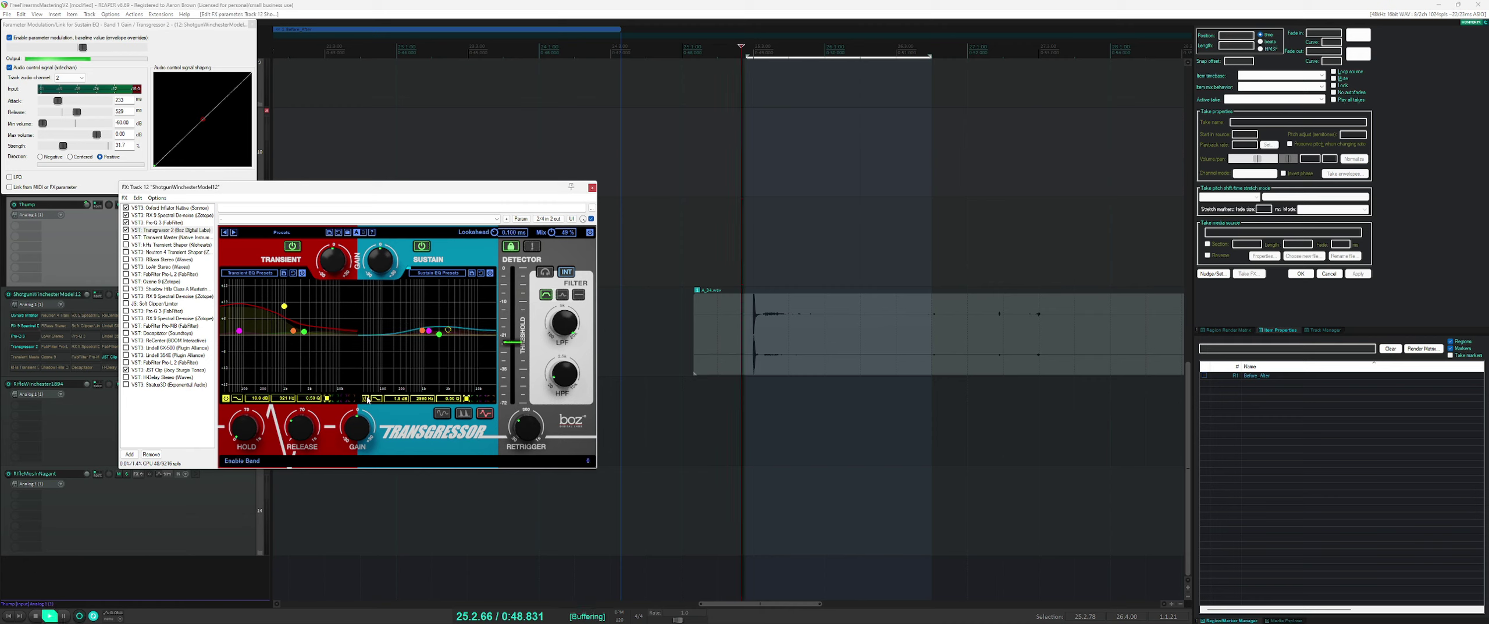
pyautogui.press('space')
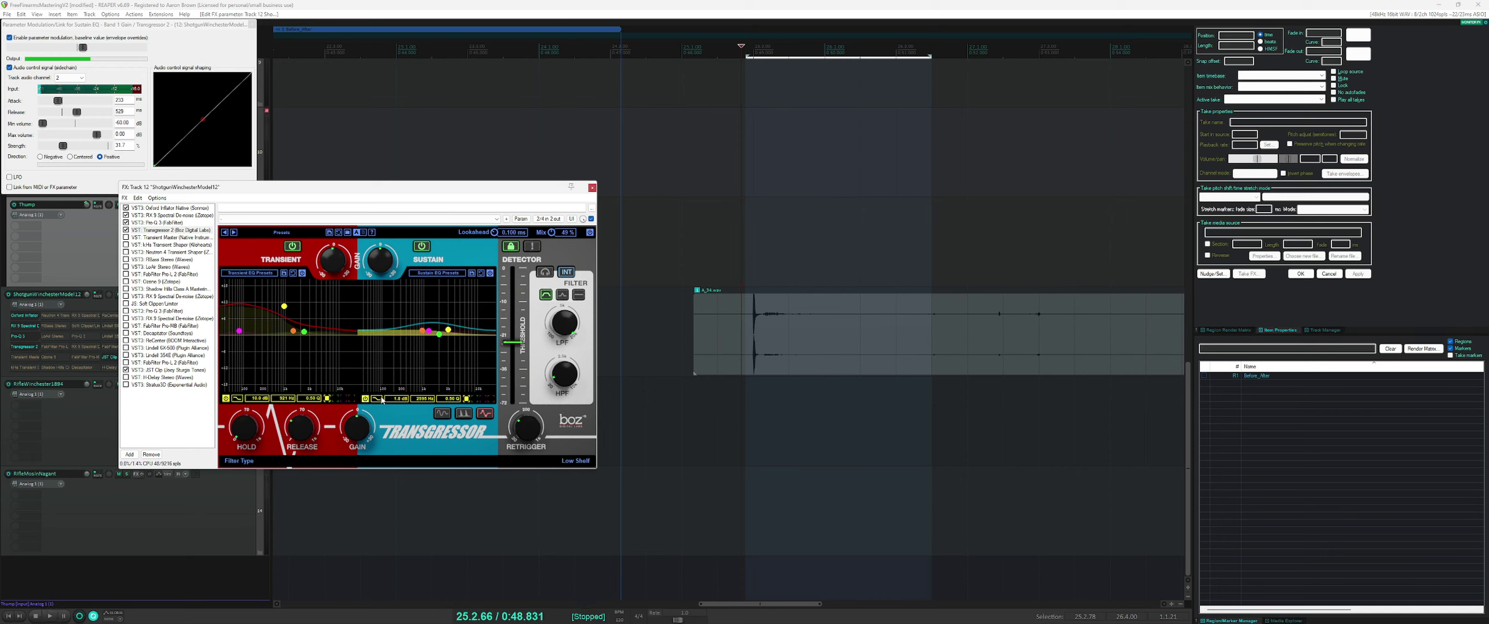
pyautogui.click(32, 44)
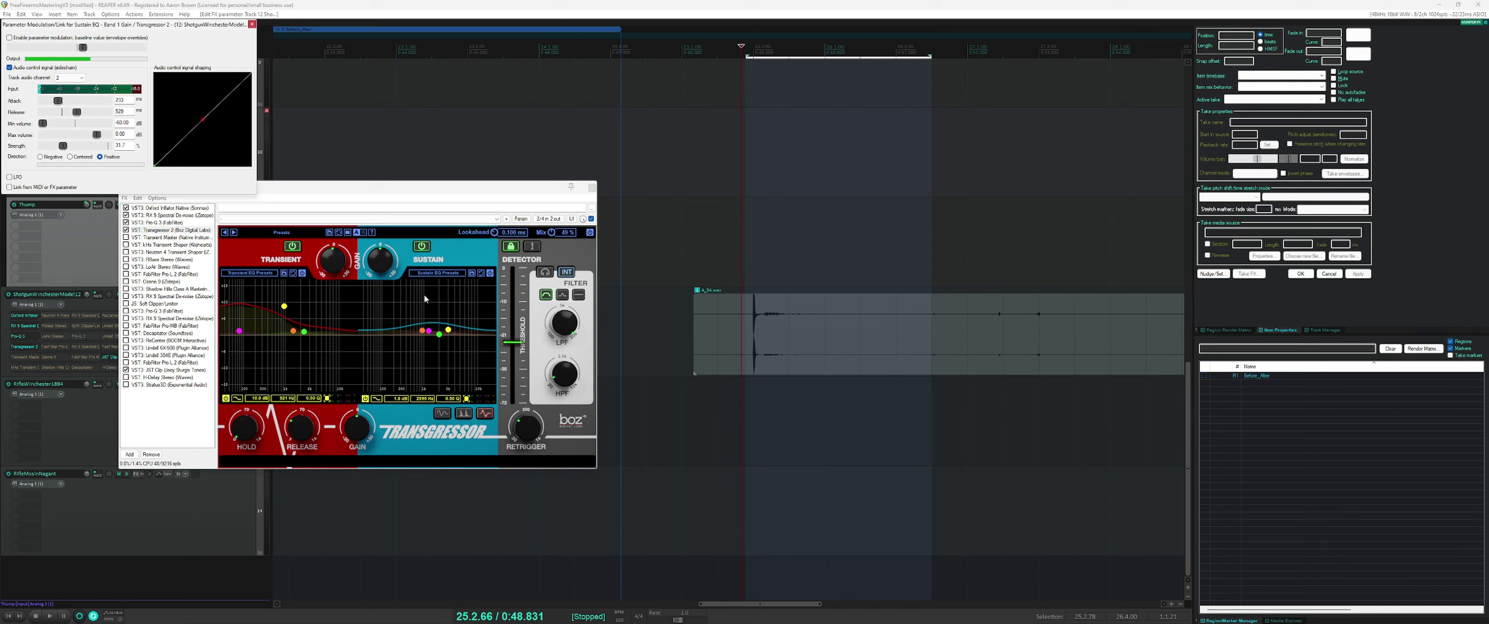
pyautogui.moveTo(449, 331); pyautogui.dragTo(455, 301)
pyautogui.press('space')
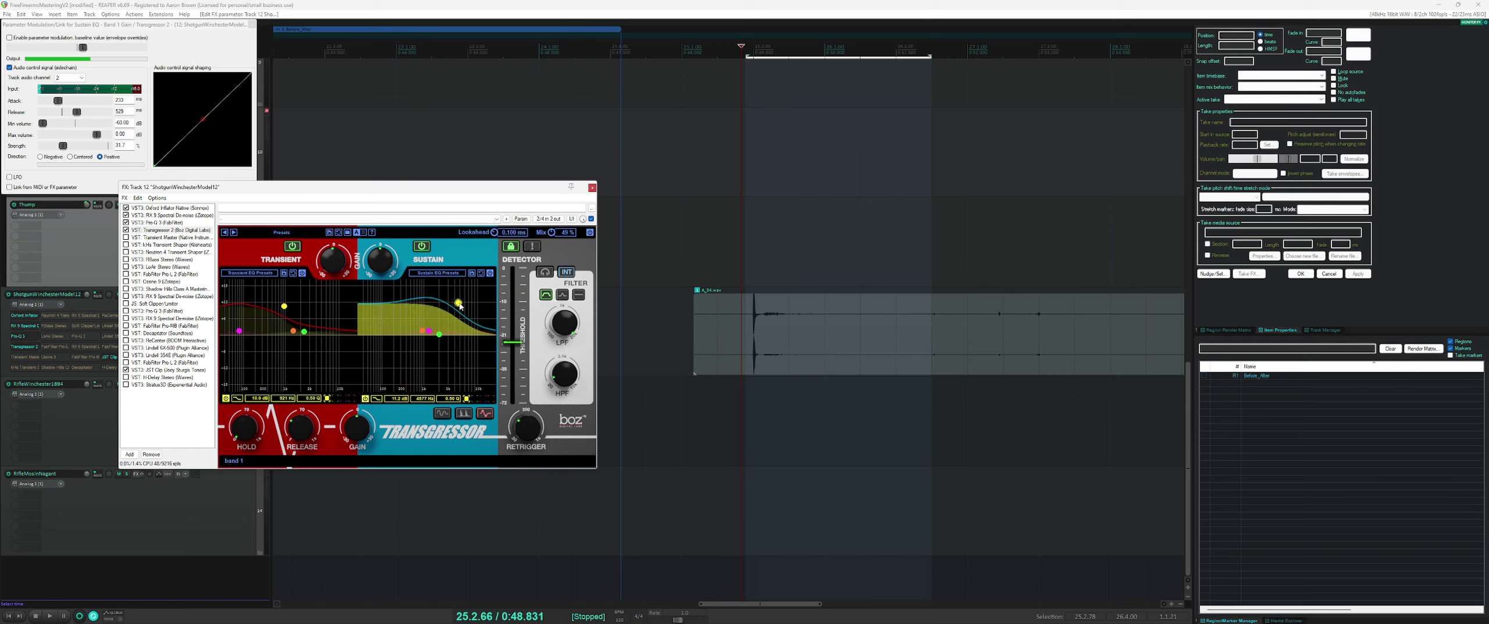
# - Show the track envelope for Transgressor's sustain EQ band 1 gain and shape it to rise at the shot and fall gradually over the tail
pyautogui.click(520, 219)
pyautogui.click(605, 248)
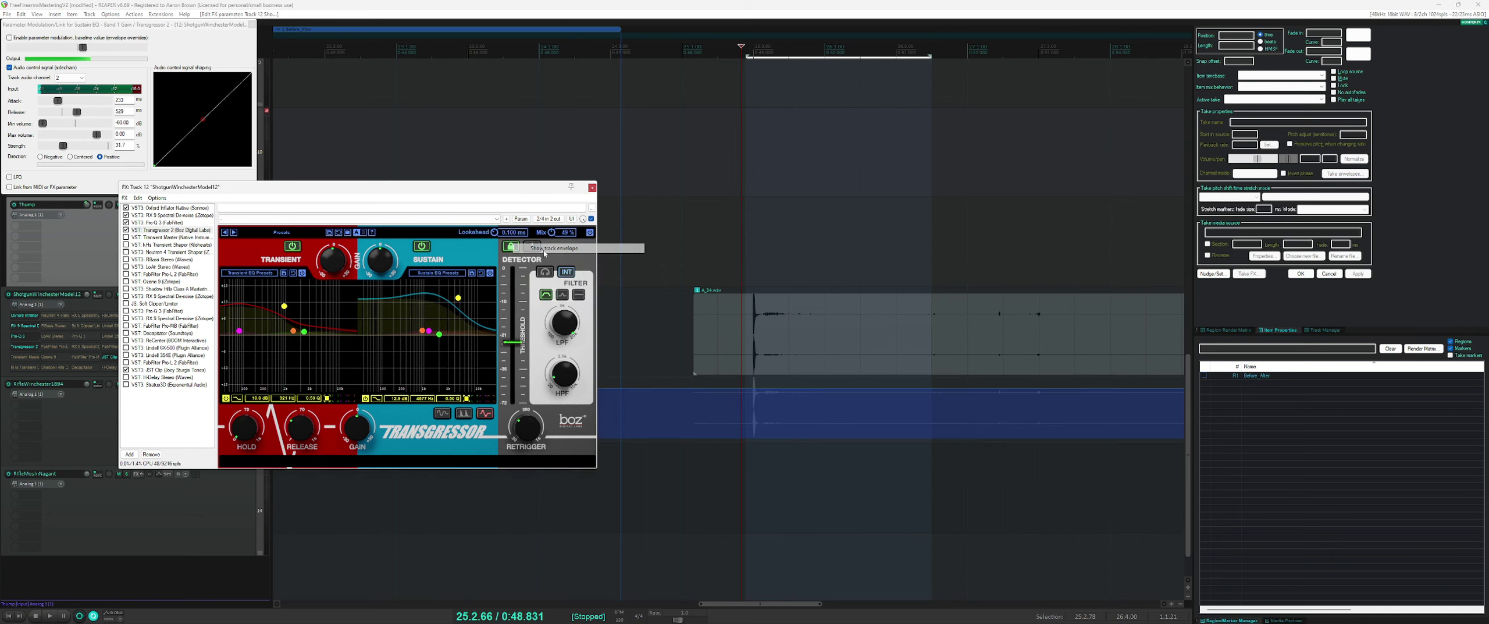
pyautogui.click(754, 391)
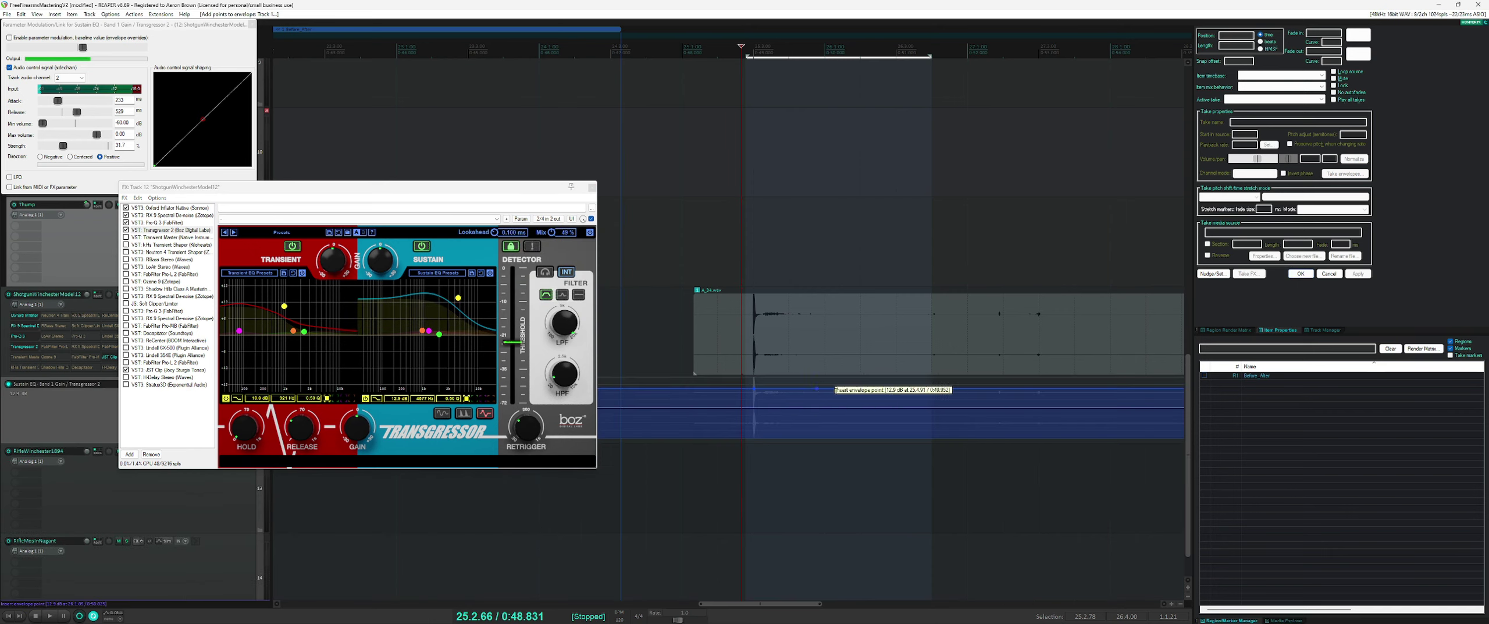
pyautogui.moveTo(873, 390); pyautogui.dragTo(963, 411)
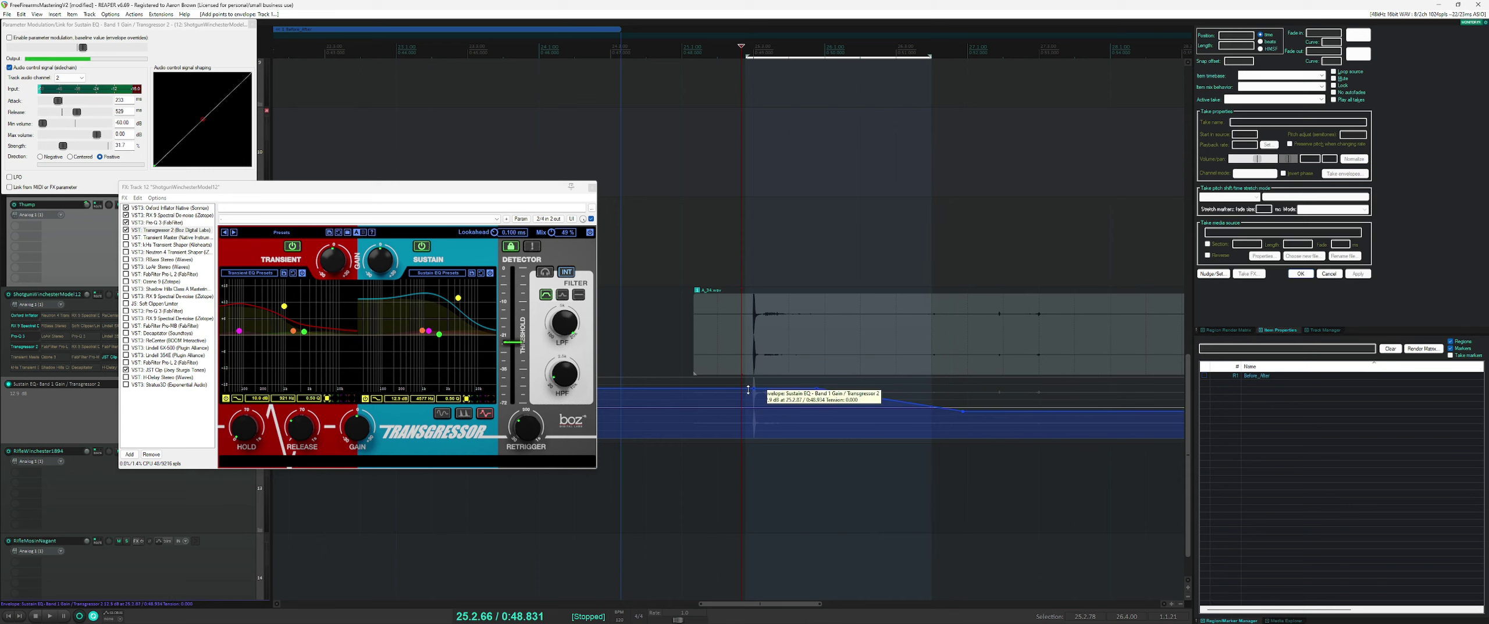
pyautogui.moveTo(754, 388); pyautogui.dragTo(935, 398)
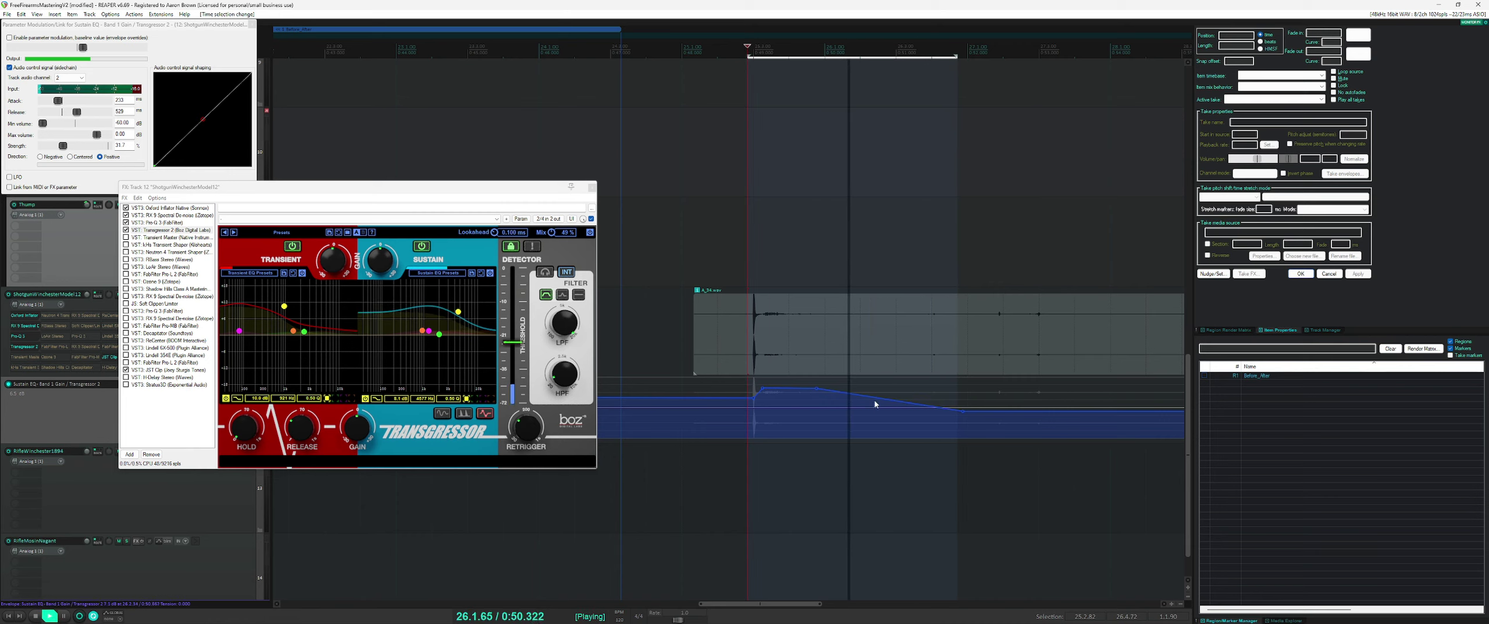
pyautogui.moveTo(963, 411); pyautogui.dragTo(949, 401)
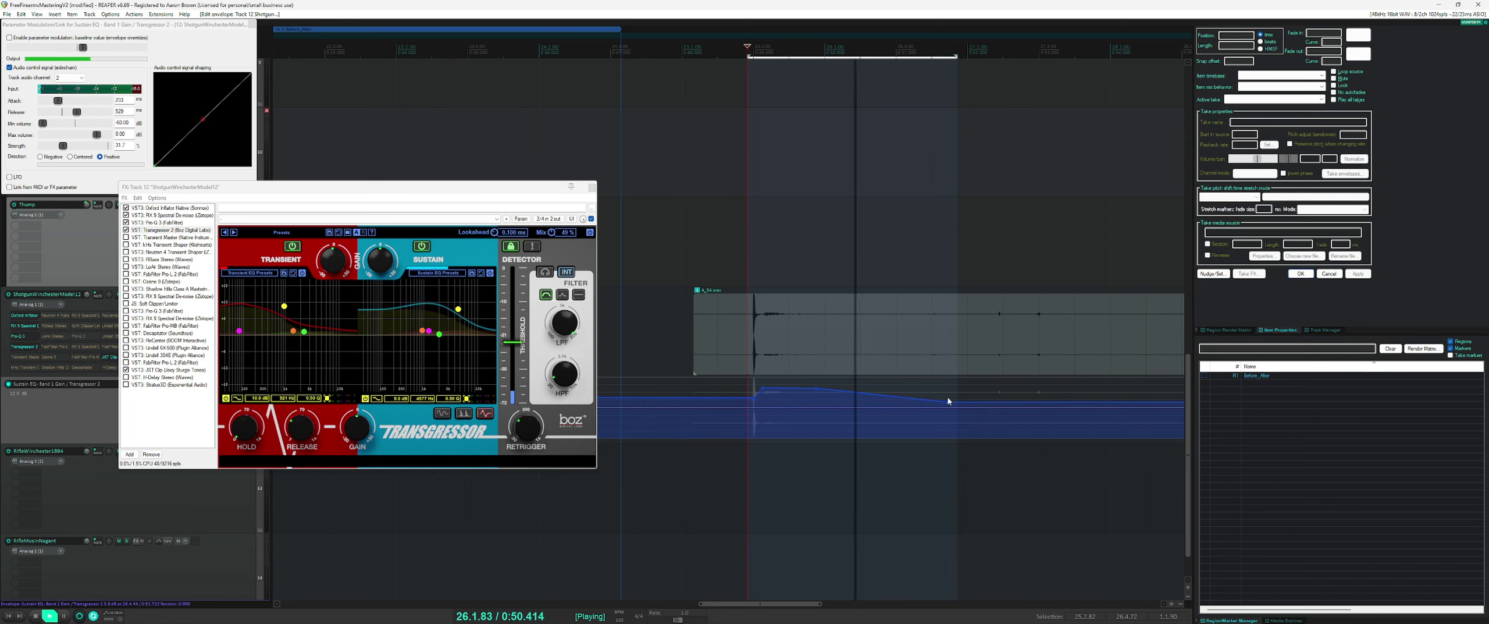
# - Stop playback and replace the time selection with one from just before the shot to the end of its tail
pyautogui.press('space')
pyautogui.press('Escape')
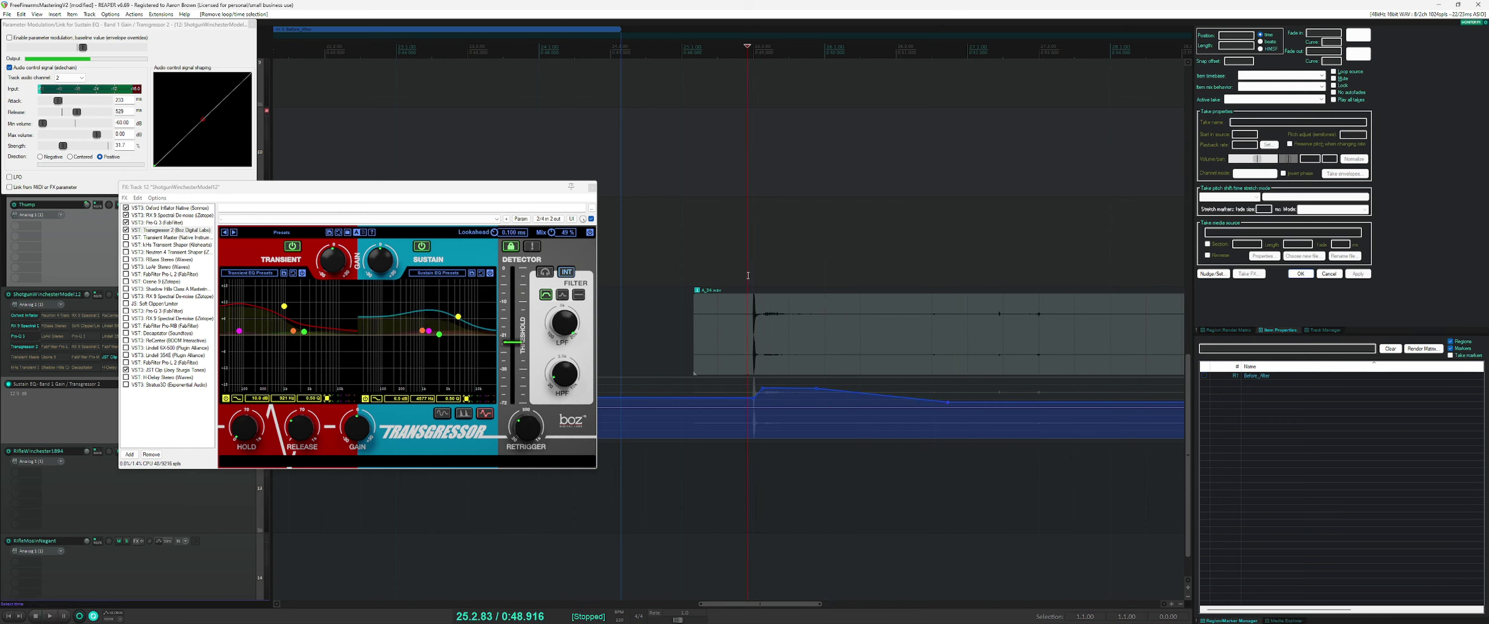
pyautogui.moveTo(748, 275); pyautogui.dragTo(944, 294)
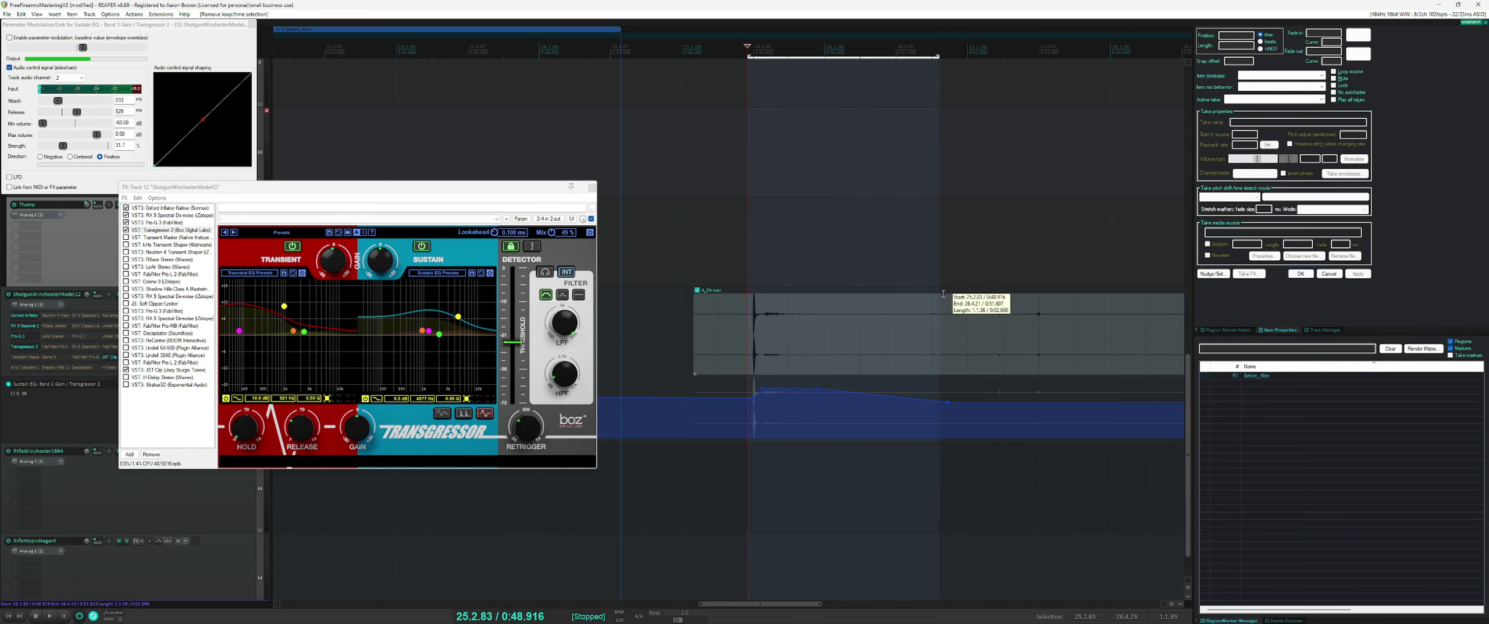
# - Rework Transgressor's transient EQ with a high-frequency boost and slightly raise the orange sustain EQ band
pyautogui.click(285, 307)
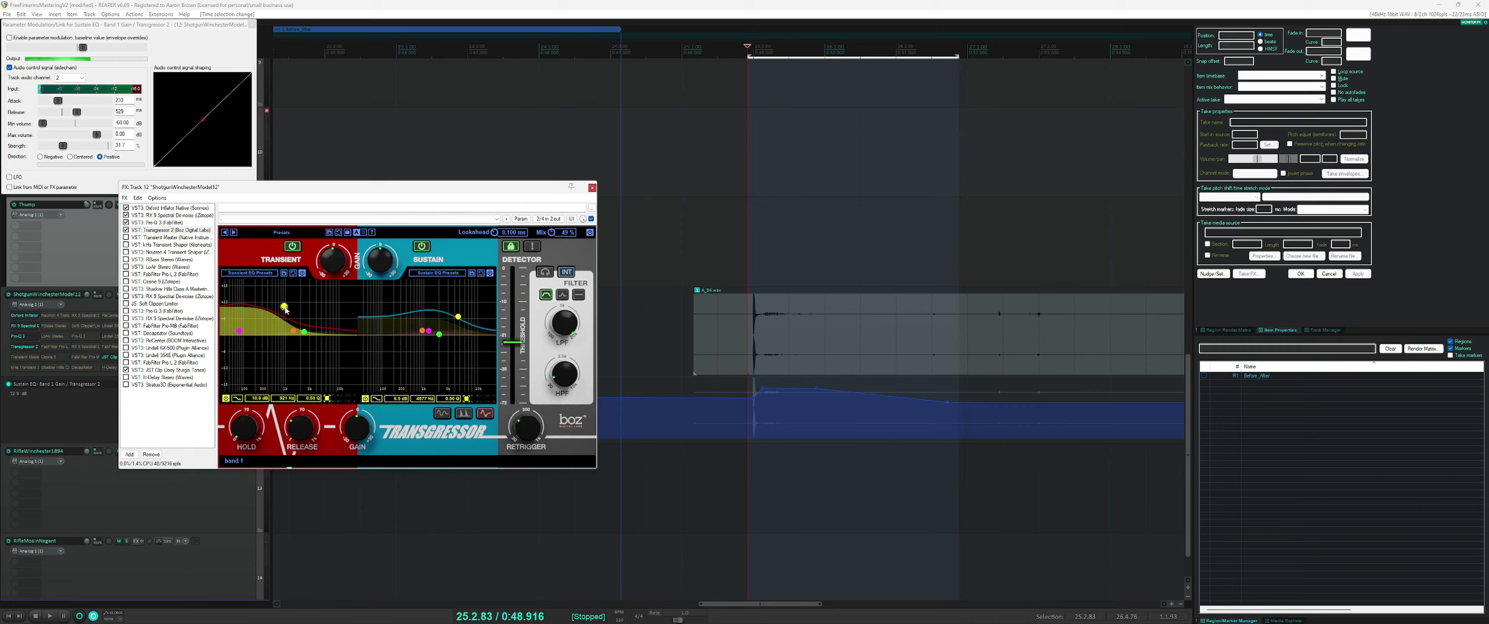
pyautogui.moveTo(285, 309); pyautogui.dragTo(332, 320)
pyautogui.moveTo(420, 330); pyautogui.dragTo(428, 327)
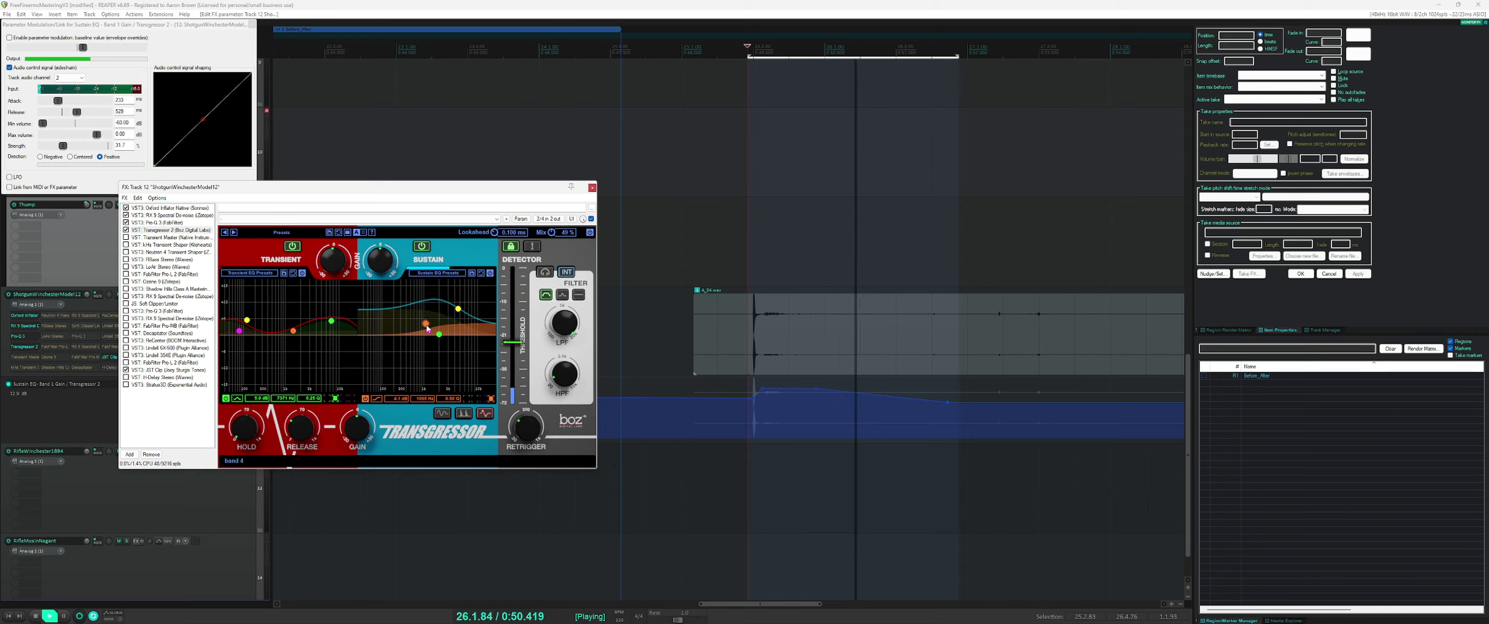
# - Set Transgressor's sidechain high-pass filter to about 45 Hz and its wet/dry mix to 52% during playback
pyautogui.moveTo(570, 384); pyautogui.dragTo(556, 384)
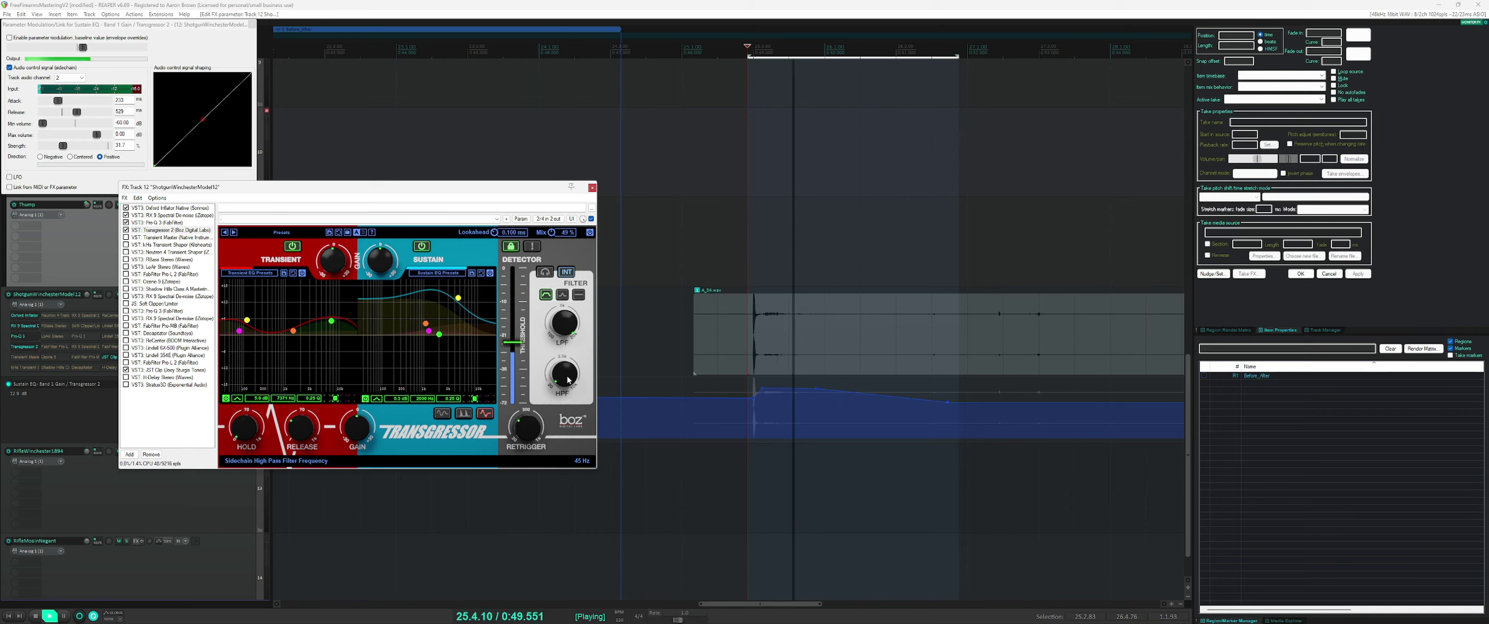
pyautogui.moveTo(552, 237); pyautogui.dragTo(557, 210)
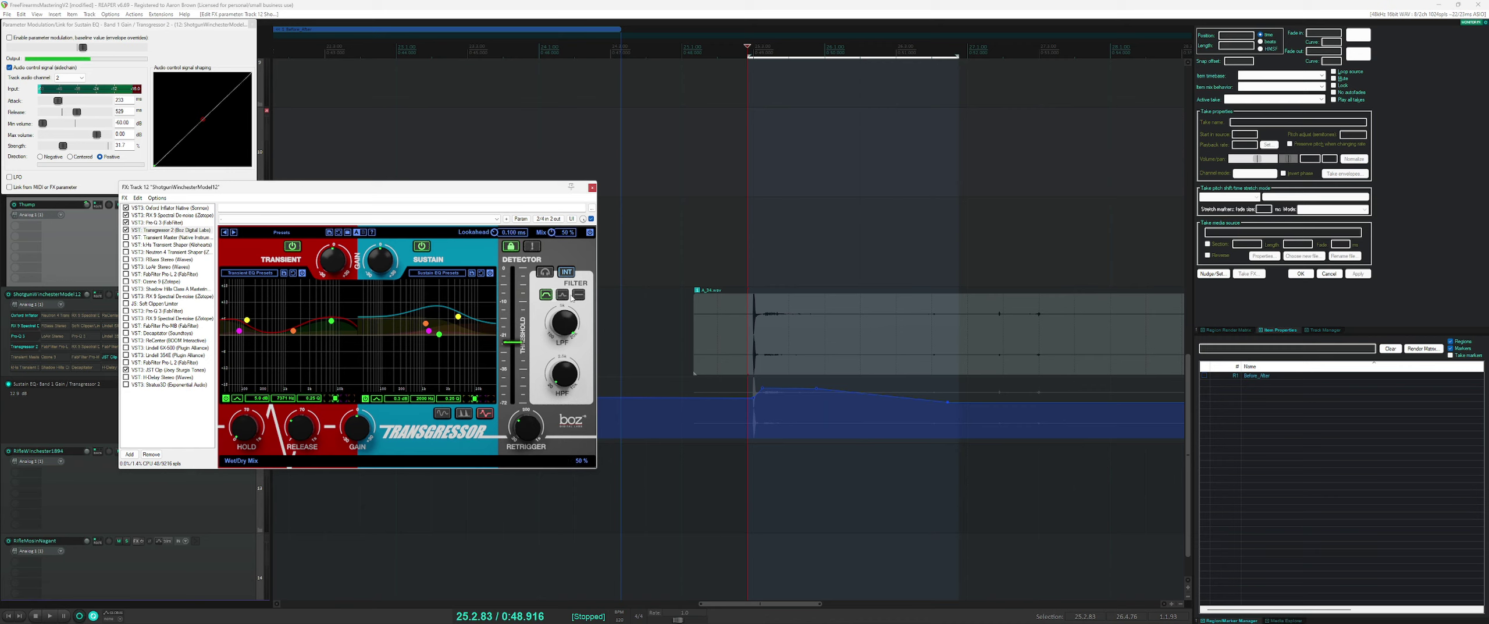
pyautogui.moveTo(551, 232); pyautogui.dragTo(560, 221)
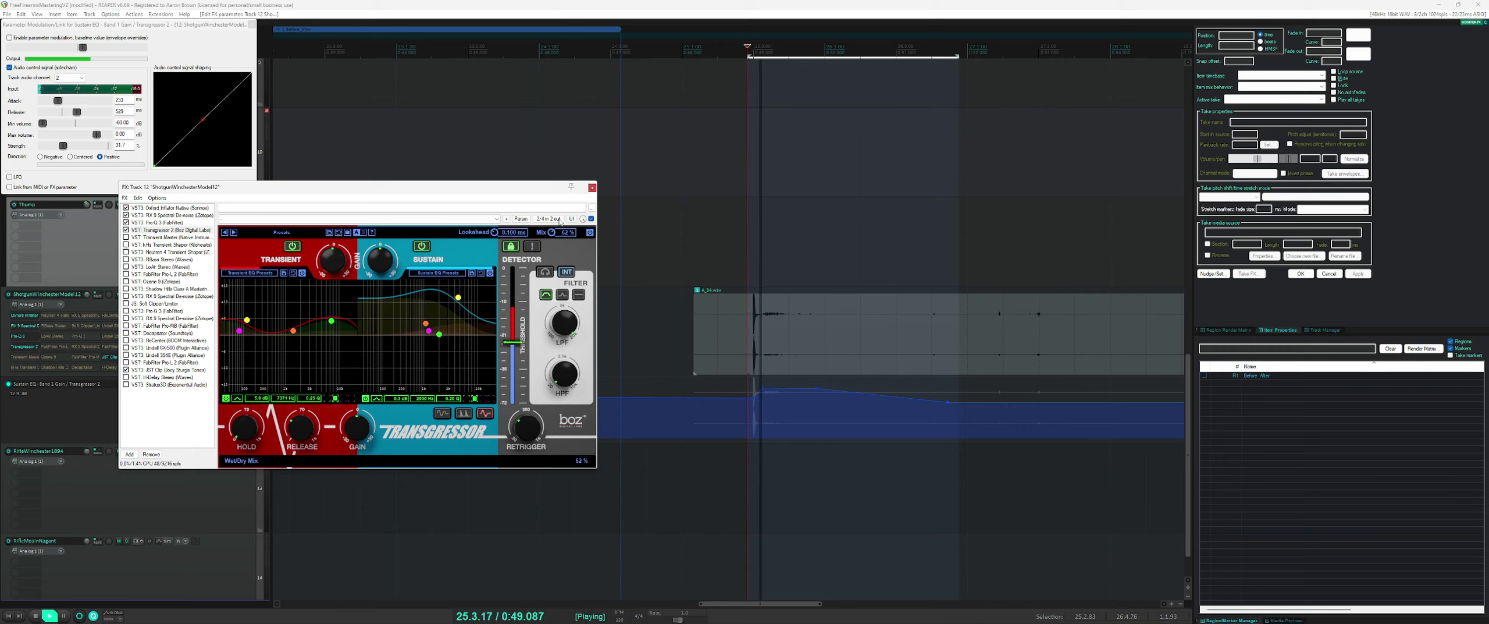
# - Enable Transient Master after Transgressor and try different sustain, attack and gain amounts while looping the shot
pyautogui.press('space')
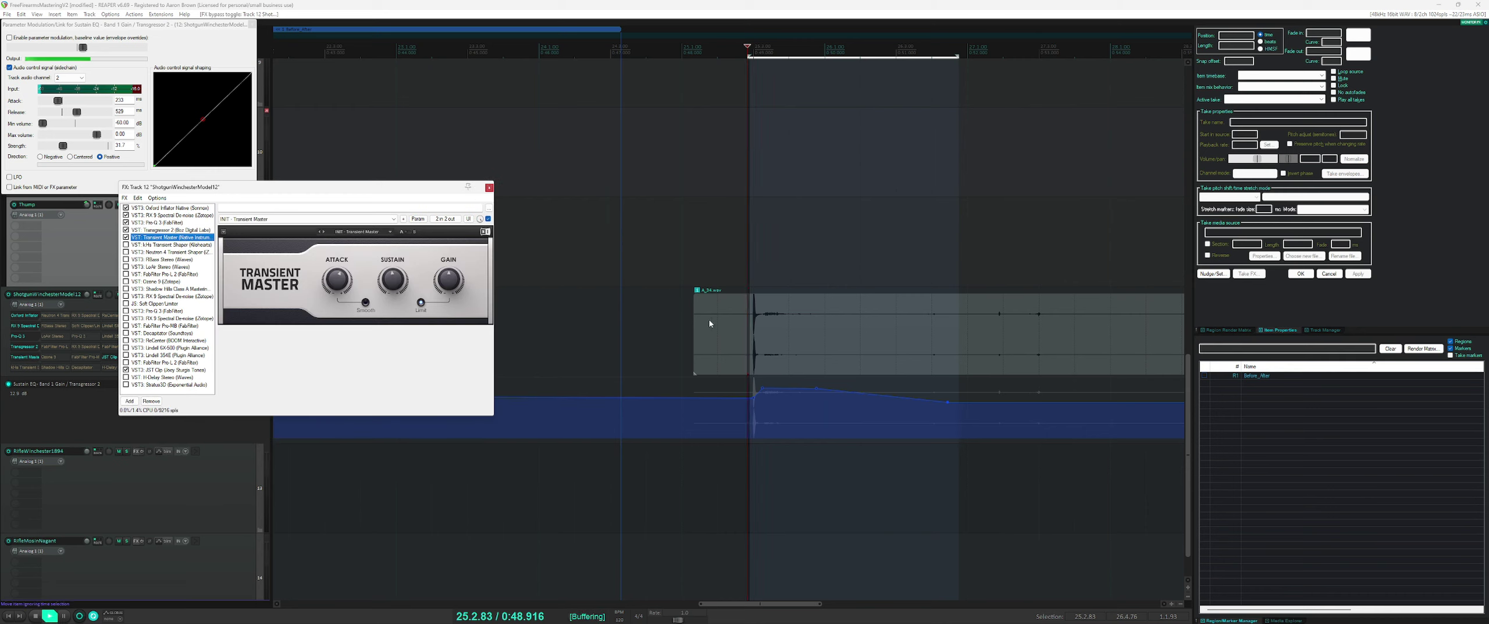
pyautogui.moveTo(393, 280); pyautogui.dragTo(393, 277)
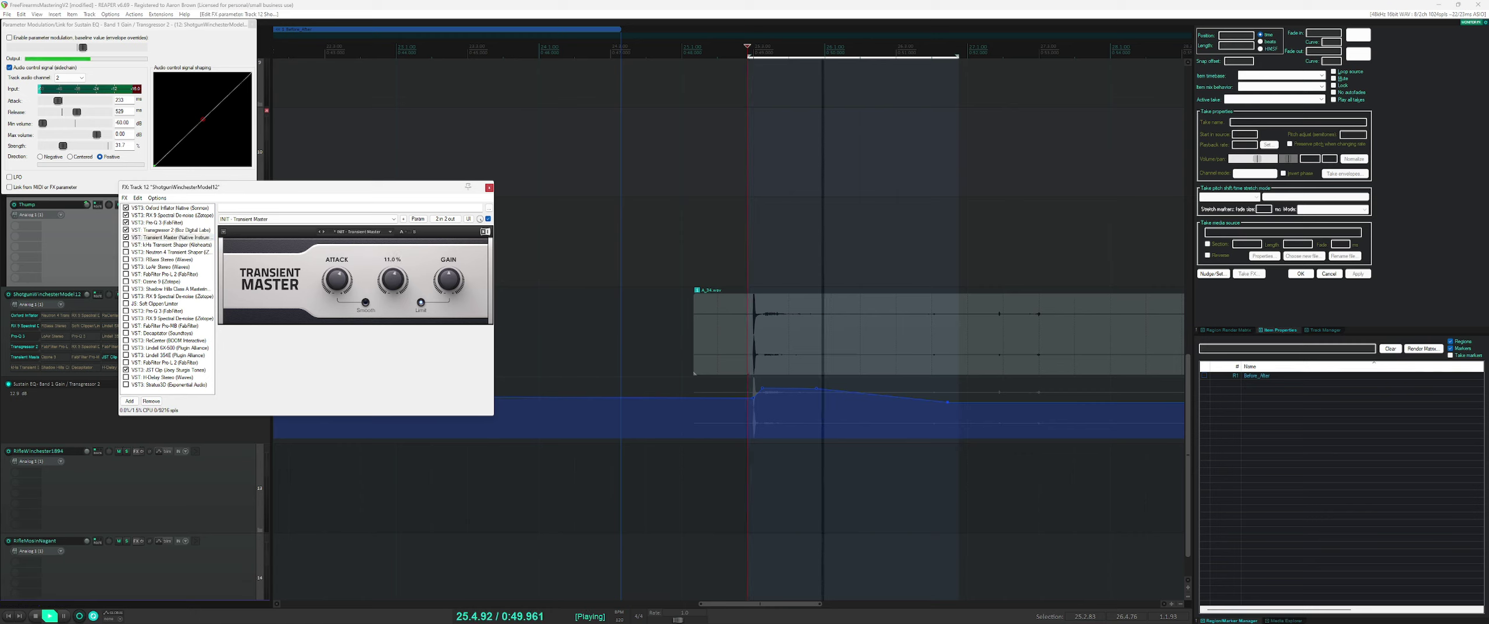
pyautogui.moveTo(337, 280)
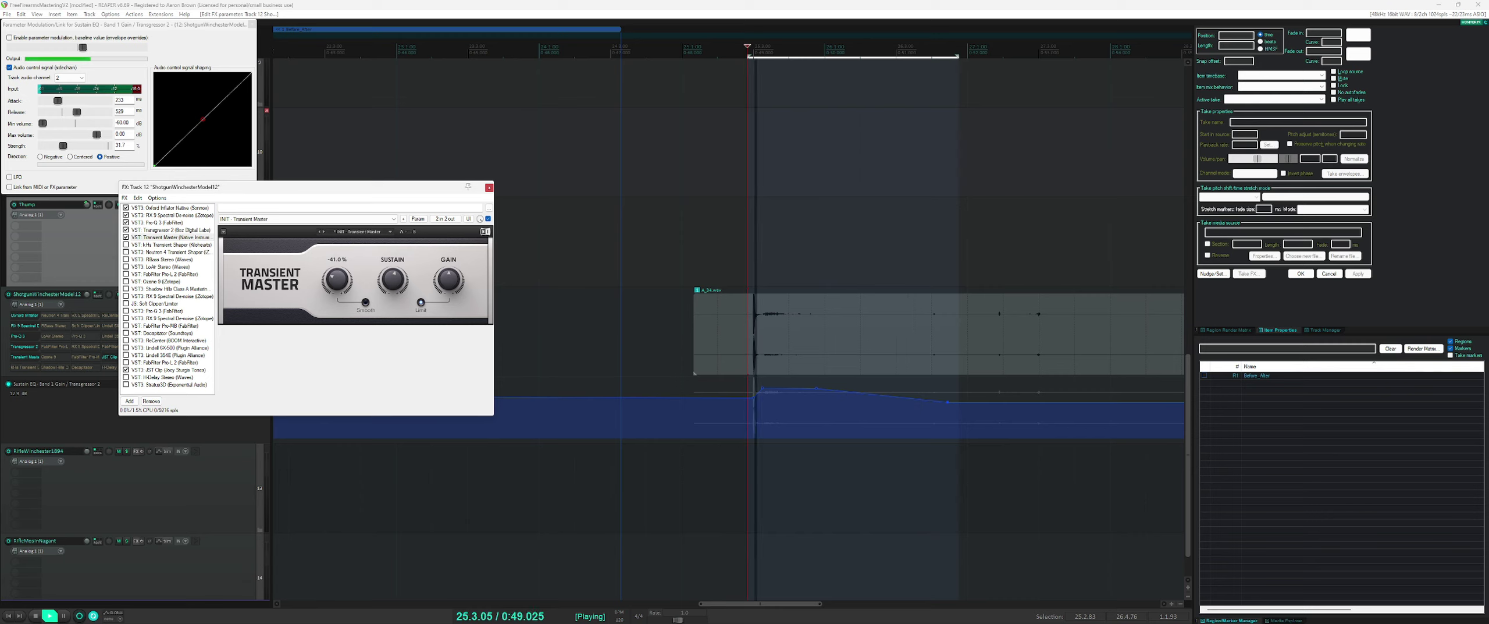
pyautogui.moveTo(448, 280)
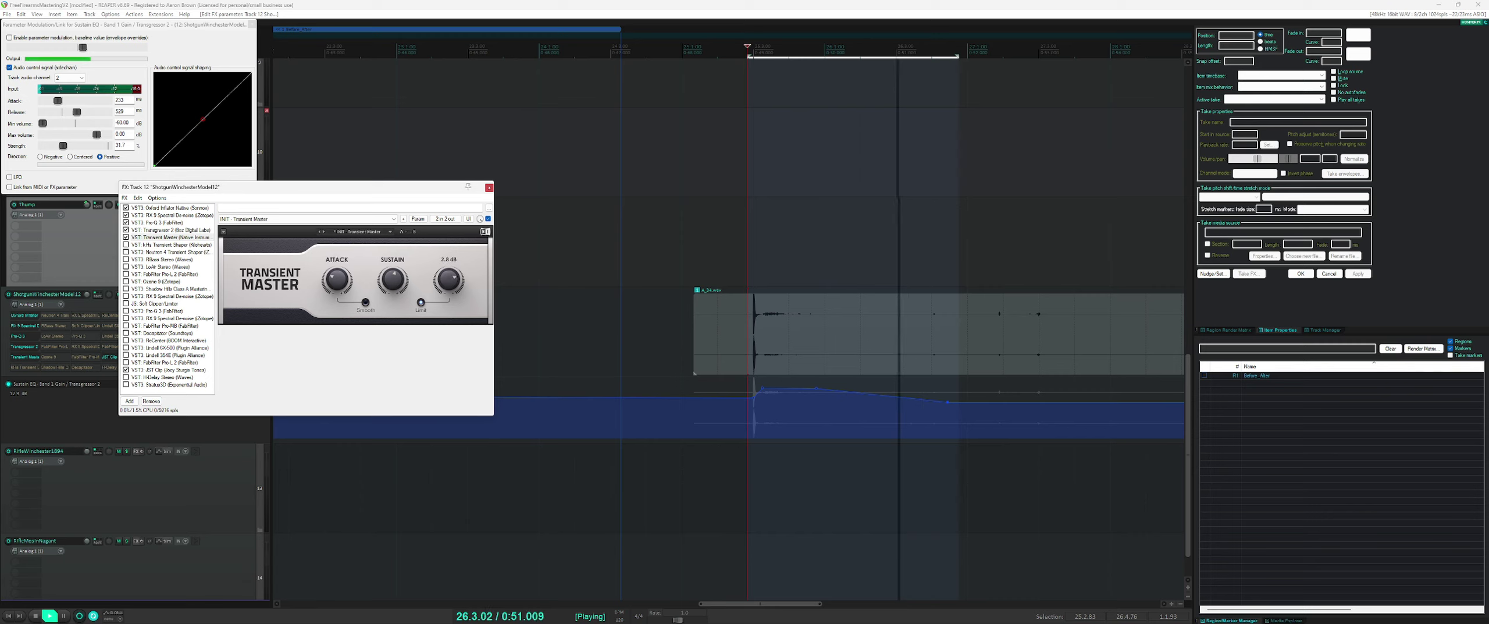
# - Refine Transient Master with attack at about -4% and a modest sustain boost, and compare it against bypass
pyautogui.moveTo(337, 280); pyautogui.dragTo(335, 286)
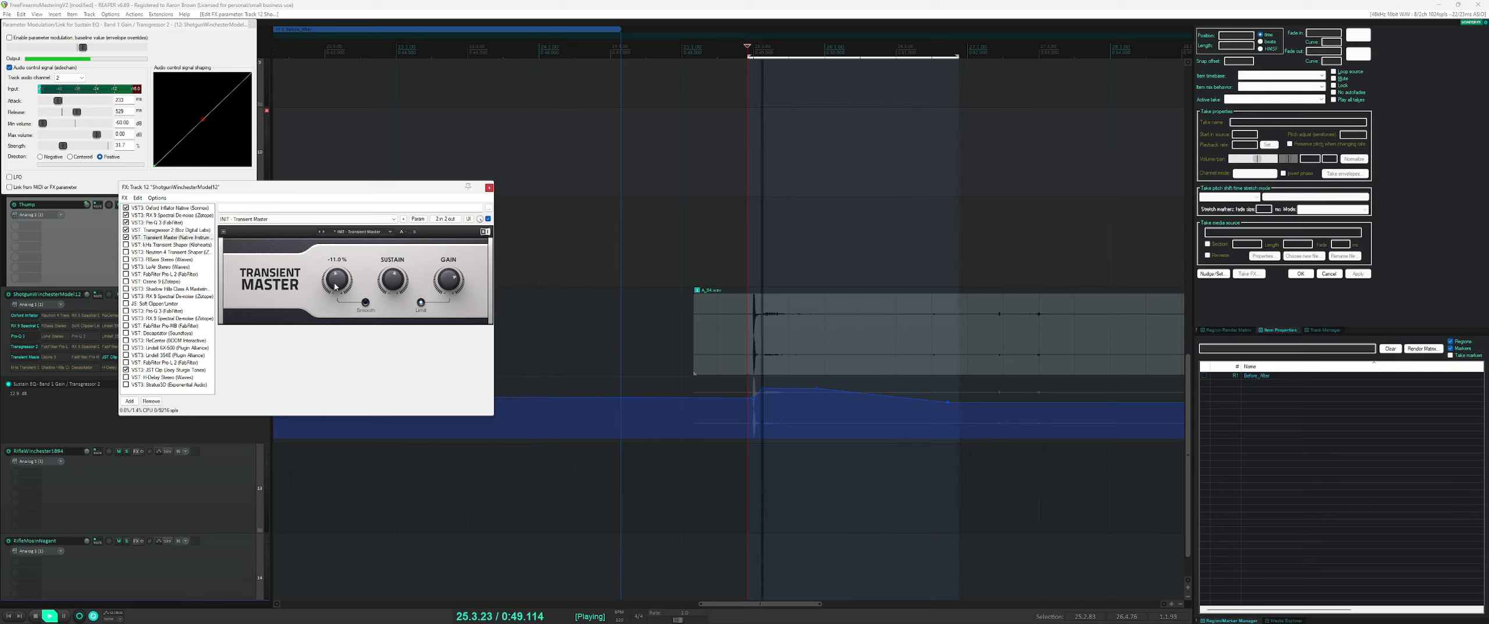
pyautogui.moveTo(450, 281); pyautogui.dragTo(395, 290)
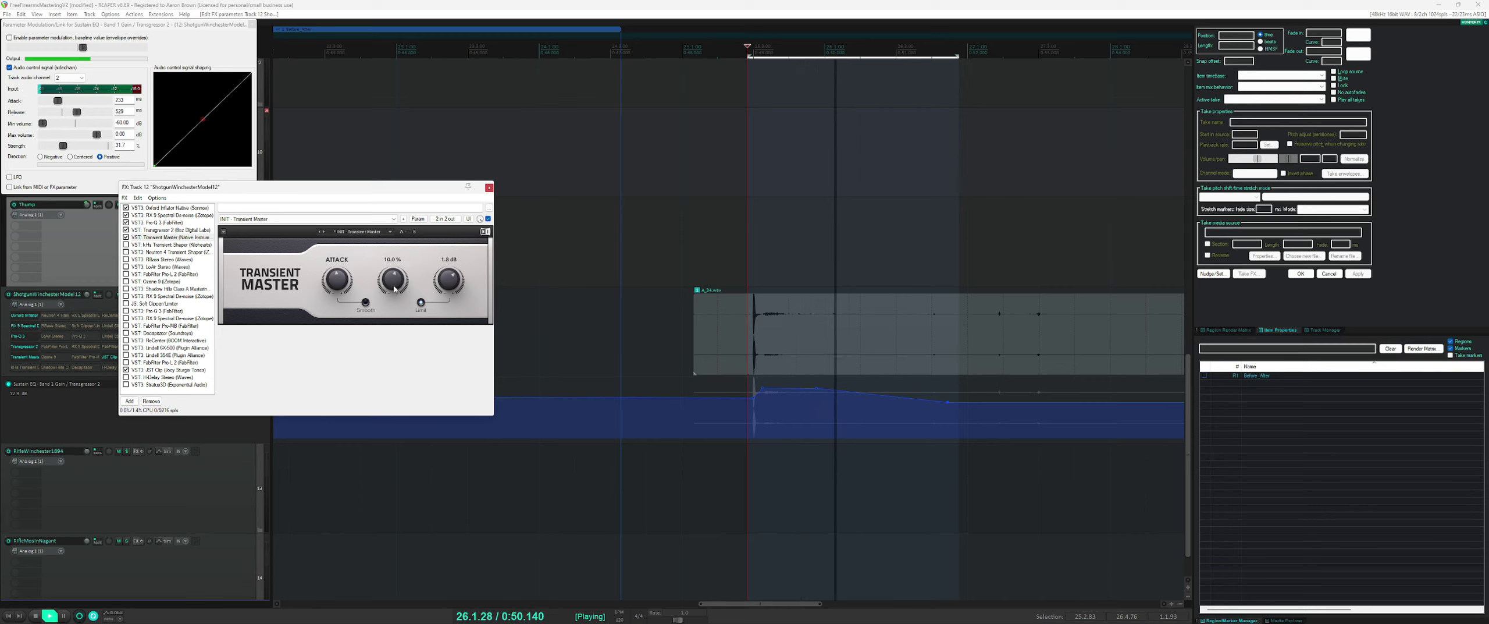
pyautogui.scroll(5, 395, 289)
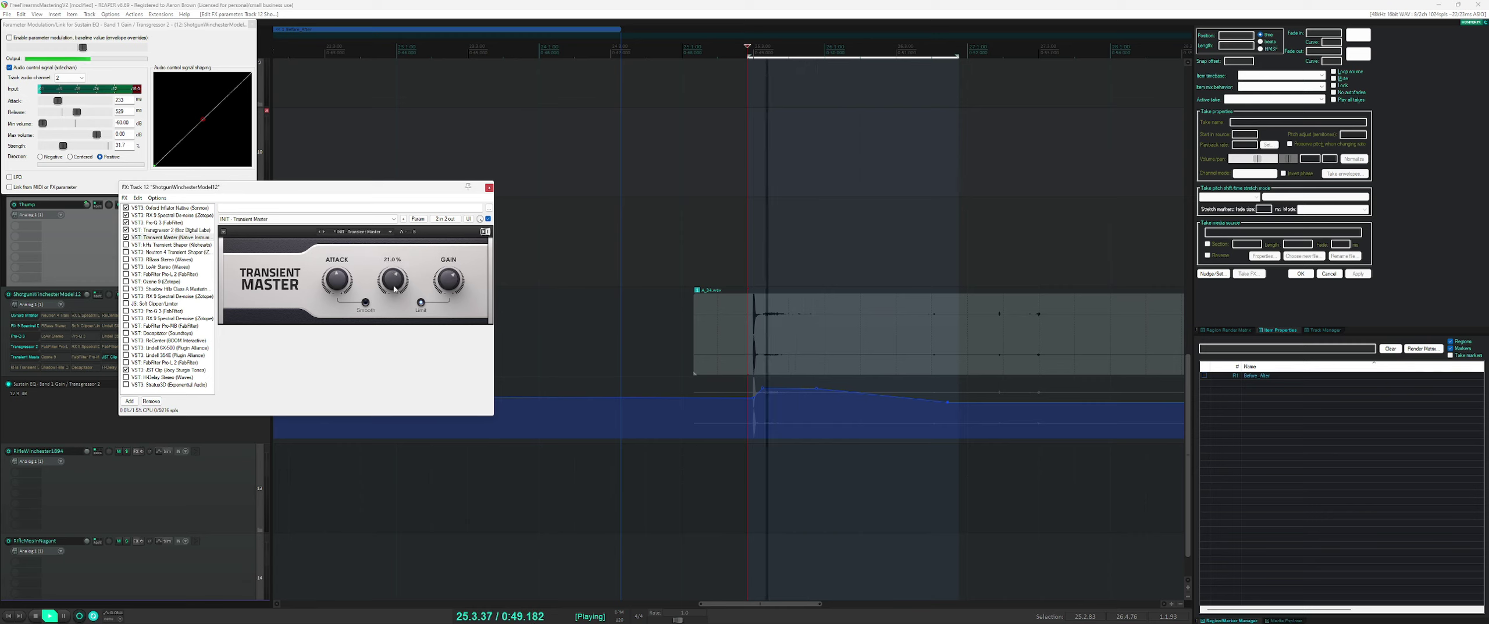
pyautogui.scroll(-4, 395, 289)
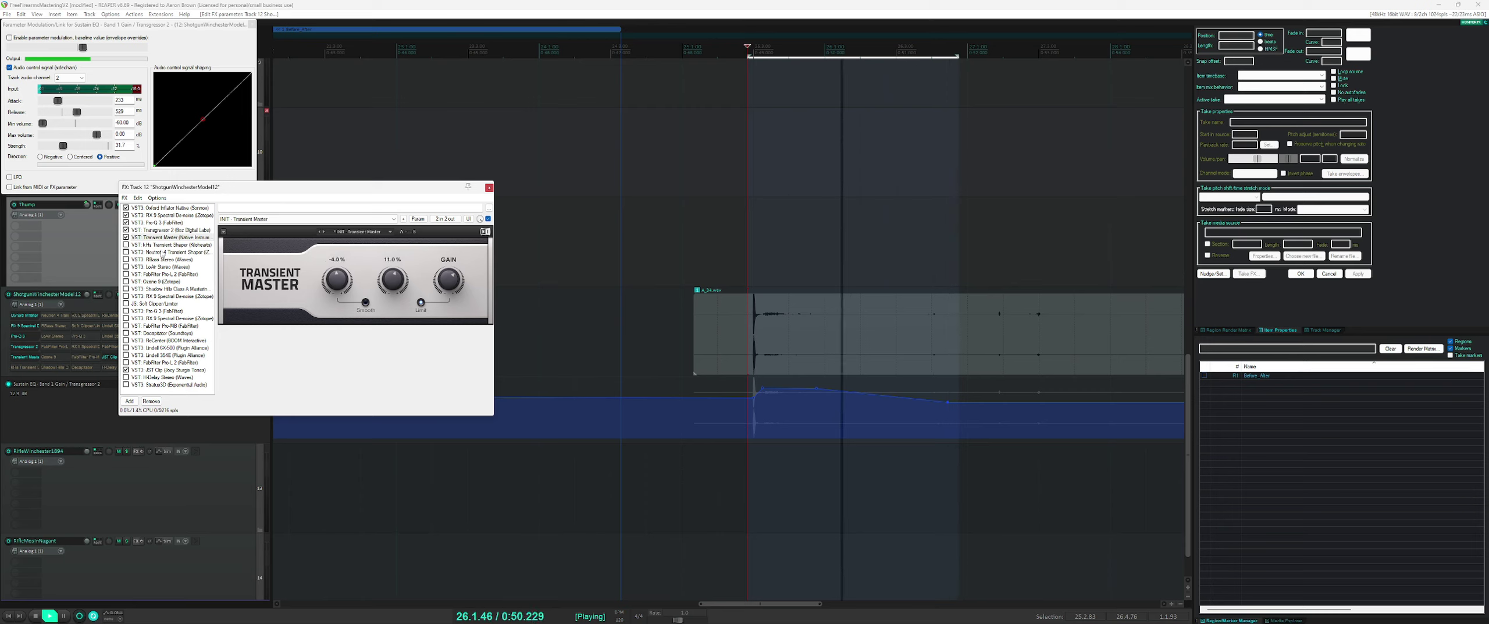
pyautogui.click(127, 238)
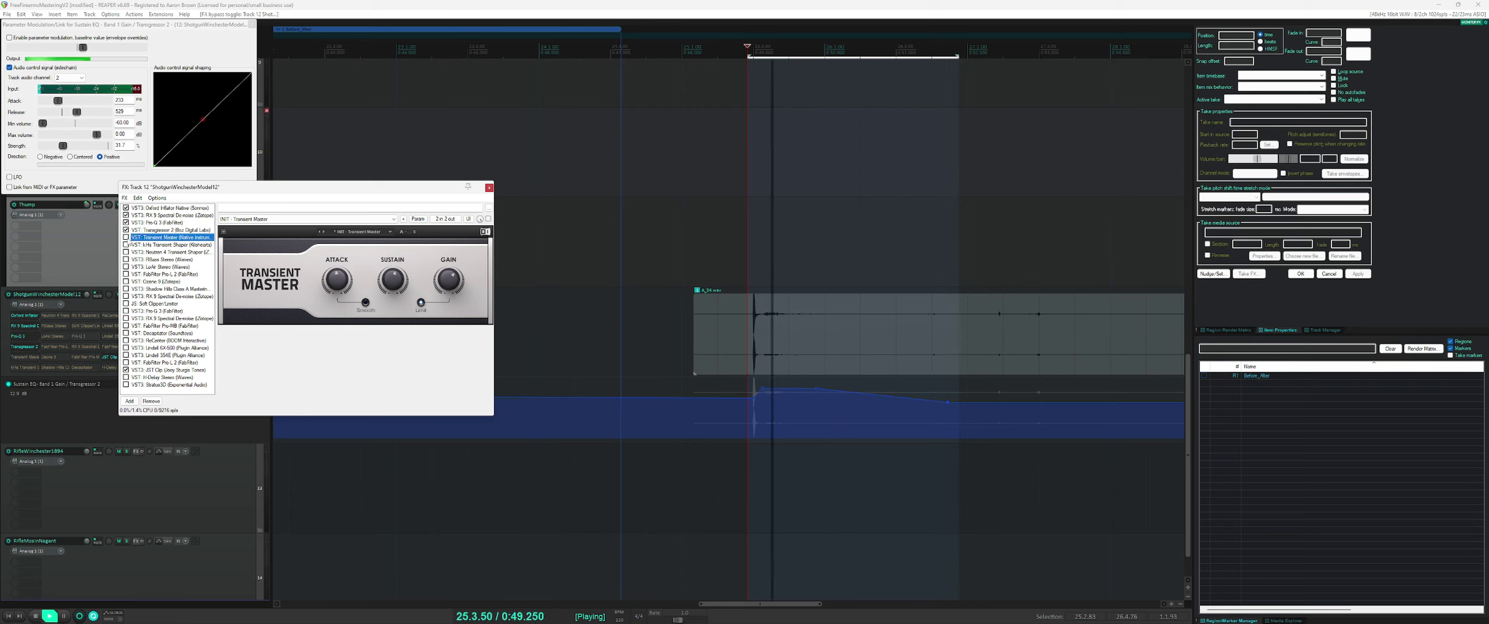
pyautogui.click(126, 237)
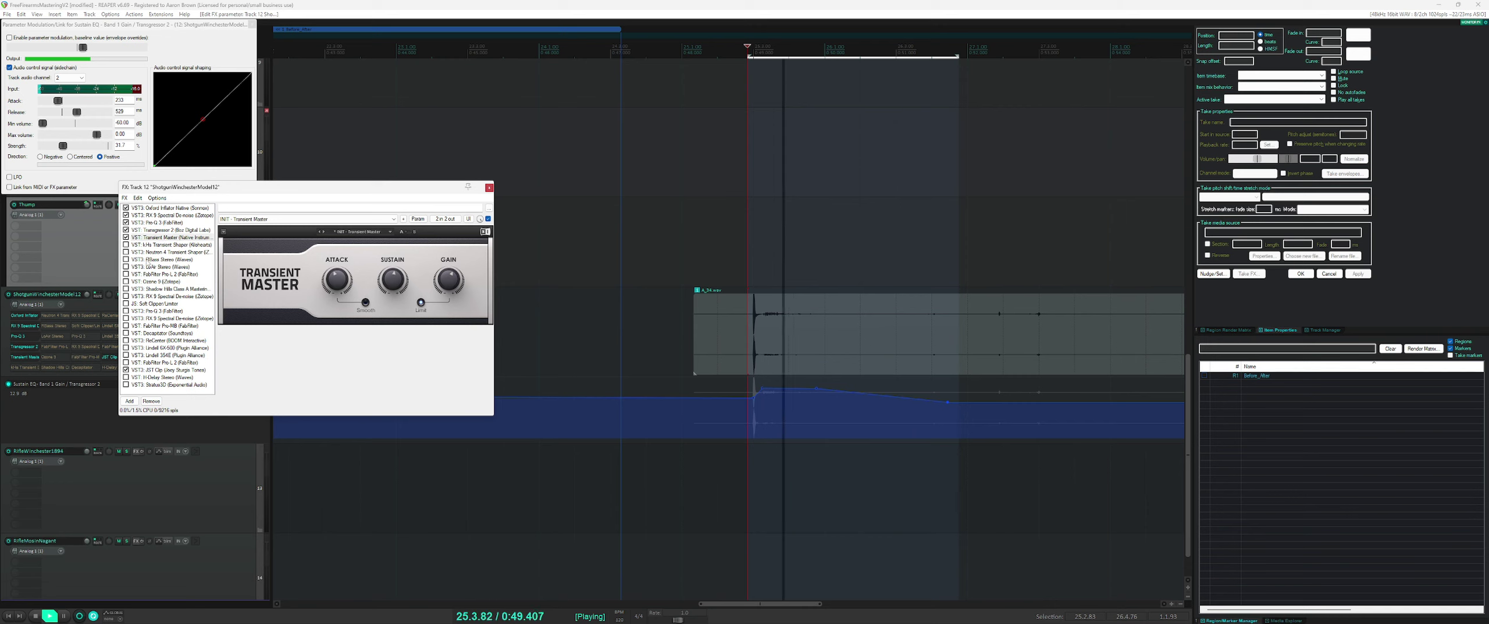
# - Enable the kHs Transient Shaper and adjust its attack, pump, speed and sustain by ear while looping the shot
pyautogui.click(168, 245)
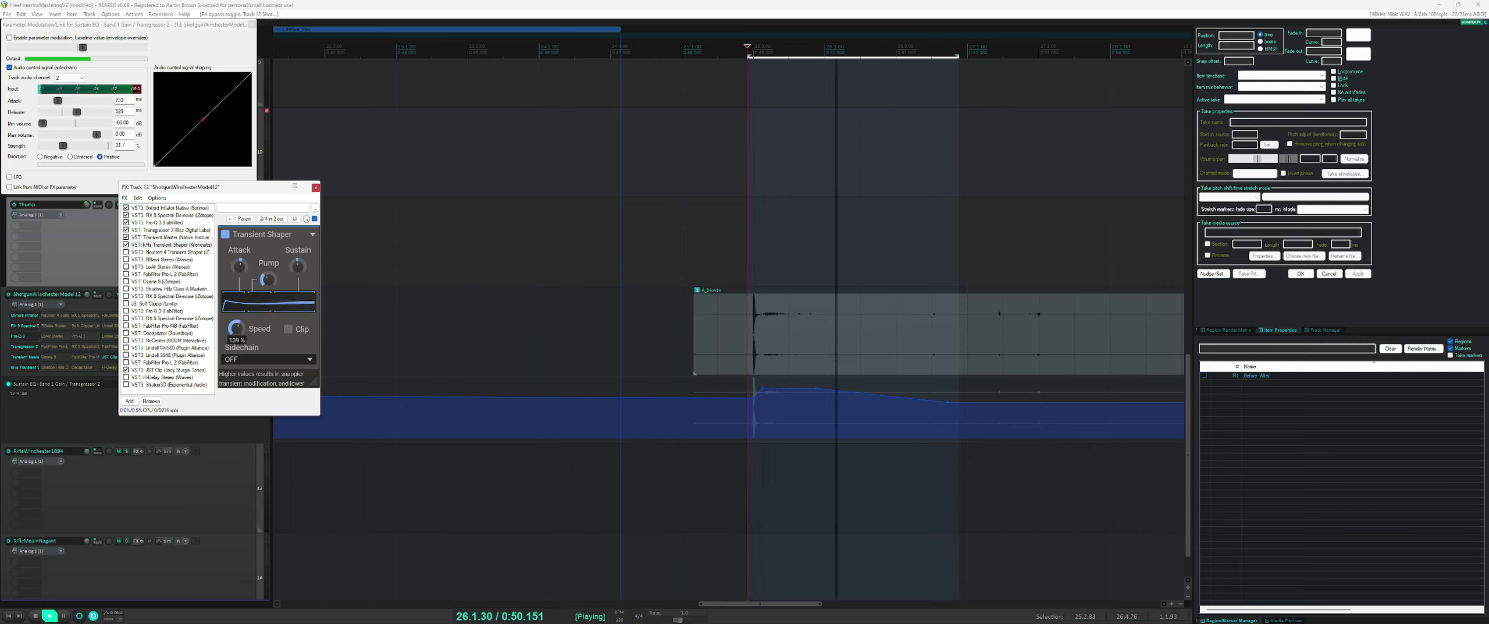
pyautogui.moveTo(241, 275); pyautogui.dragTo(241, 304)
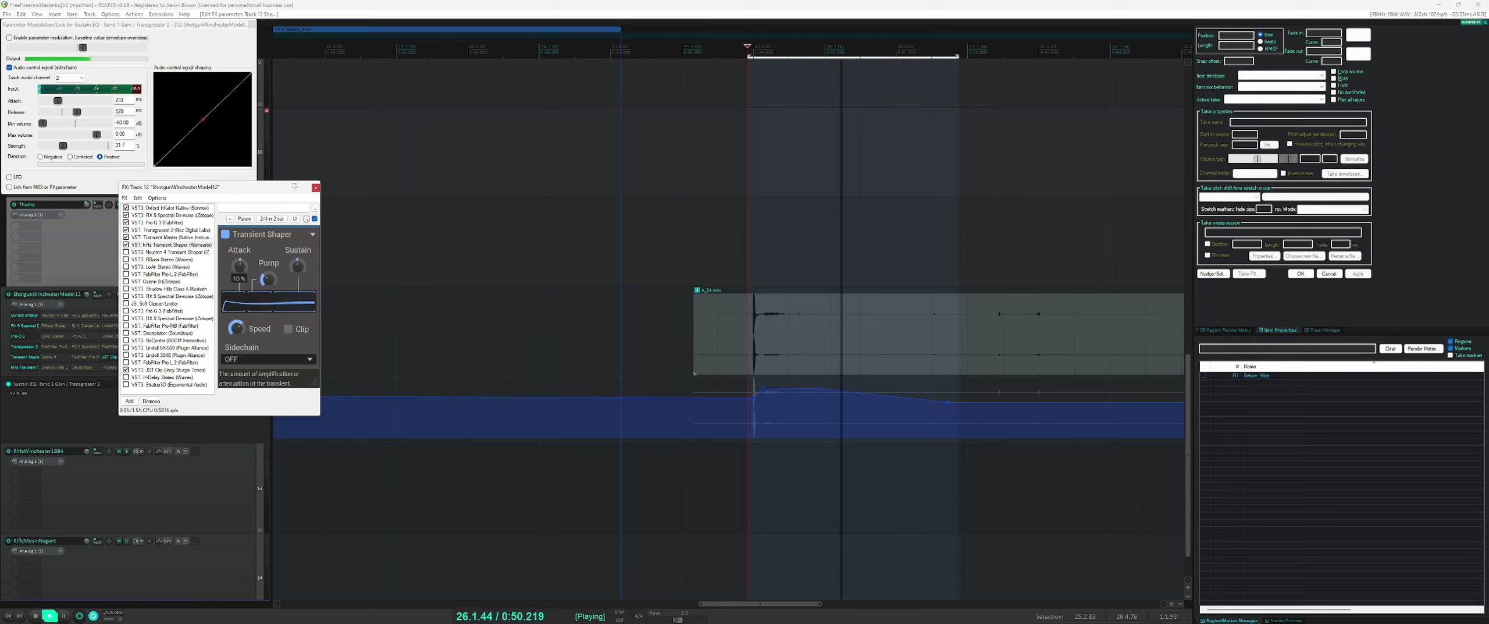
pyautogui.moveTo(267, 279); pyautogui.dragTo(268, 273)
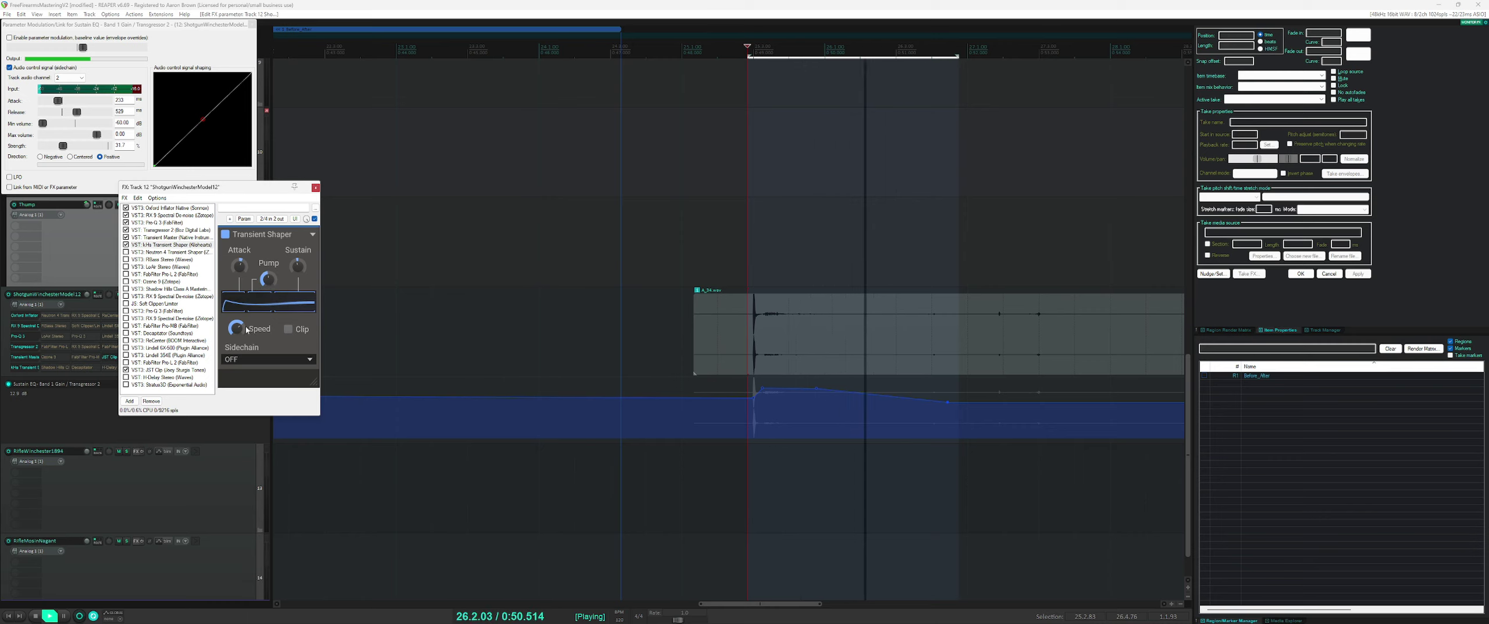
pyautogui.moveTo(235, 327)
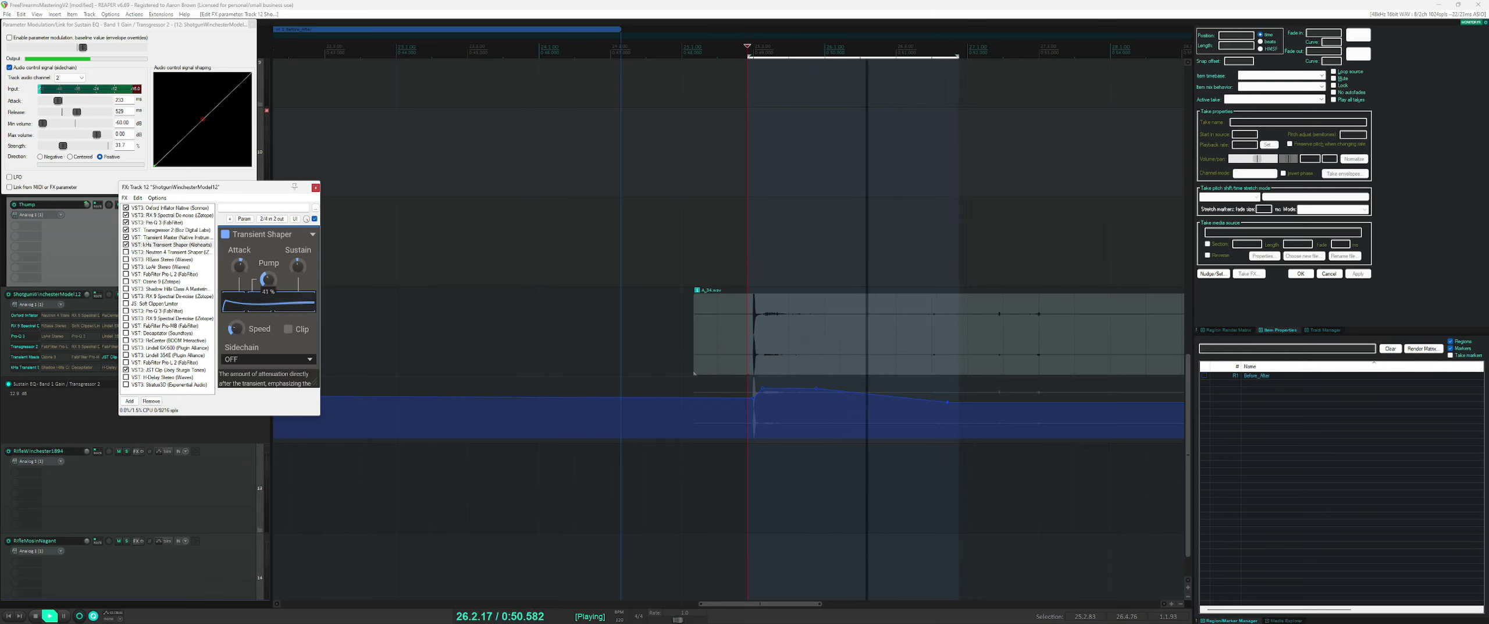
pyautogui.moveTo(267, 280)
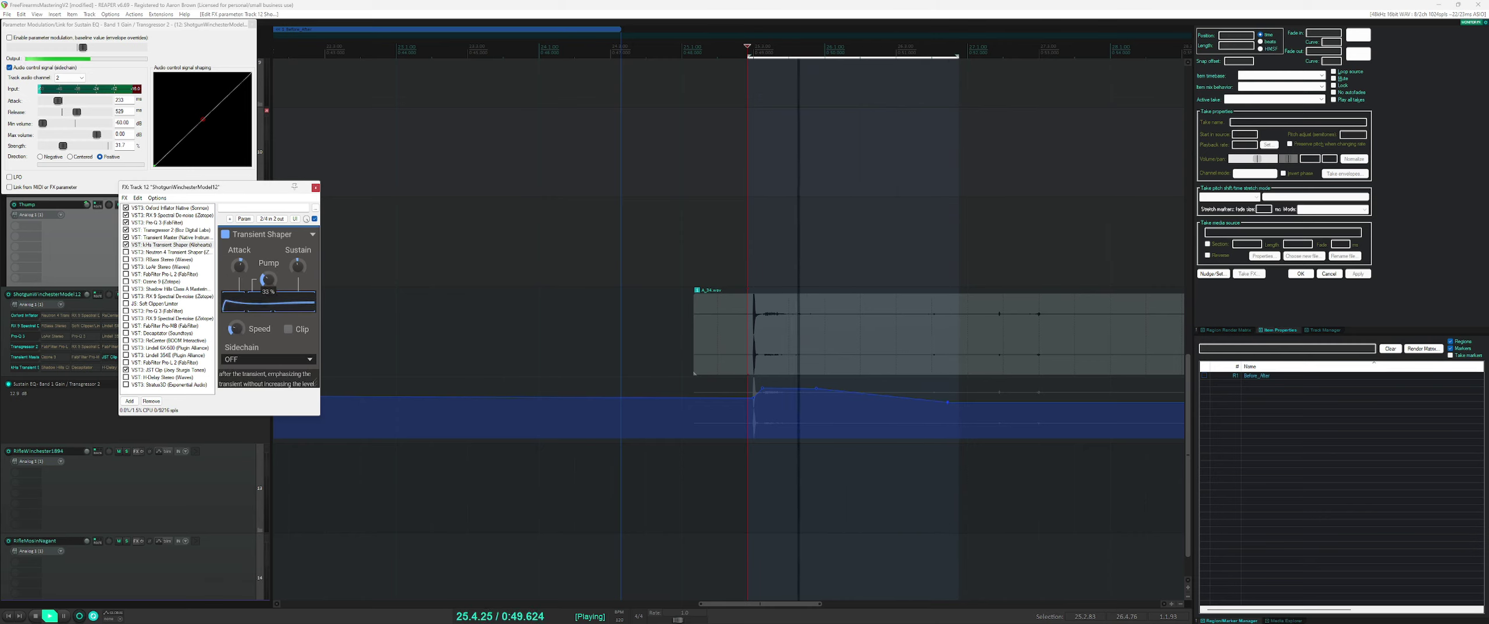
pyautogui.moveTo(268, 280); pyautogui.dragTo(302, 267)
pyautogui.moveTo(300, 267)
pyautogui.press('space')
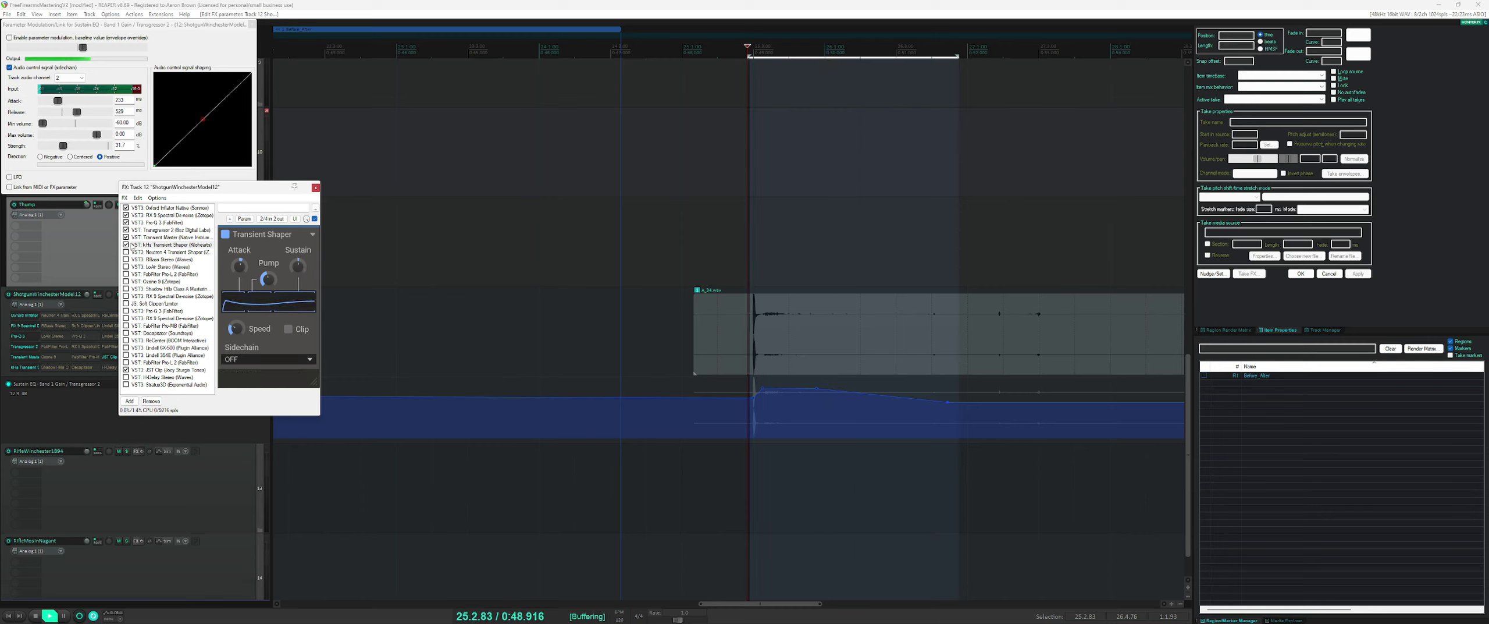
# - Enable the Neutron 4 Transient Shaper after the kHs shaper and lower its low crossover to widen the mid band
pyautogui.press('space')
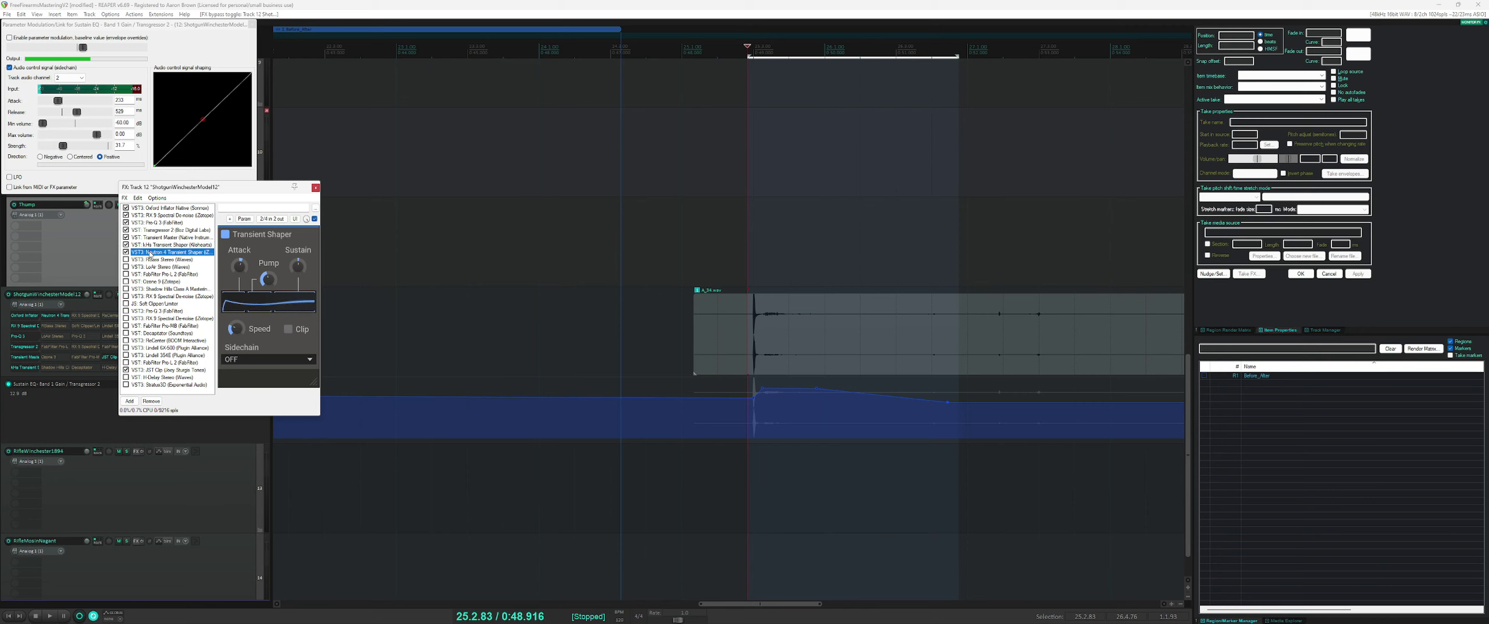
pyautogui.press('space')
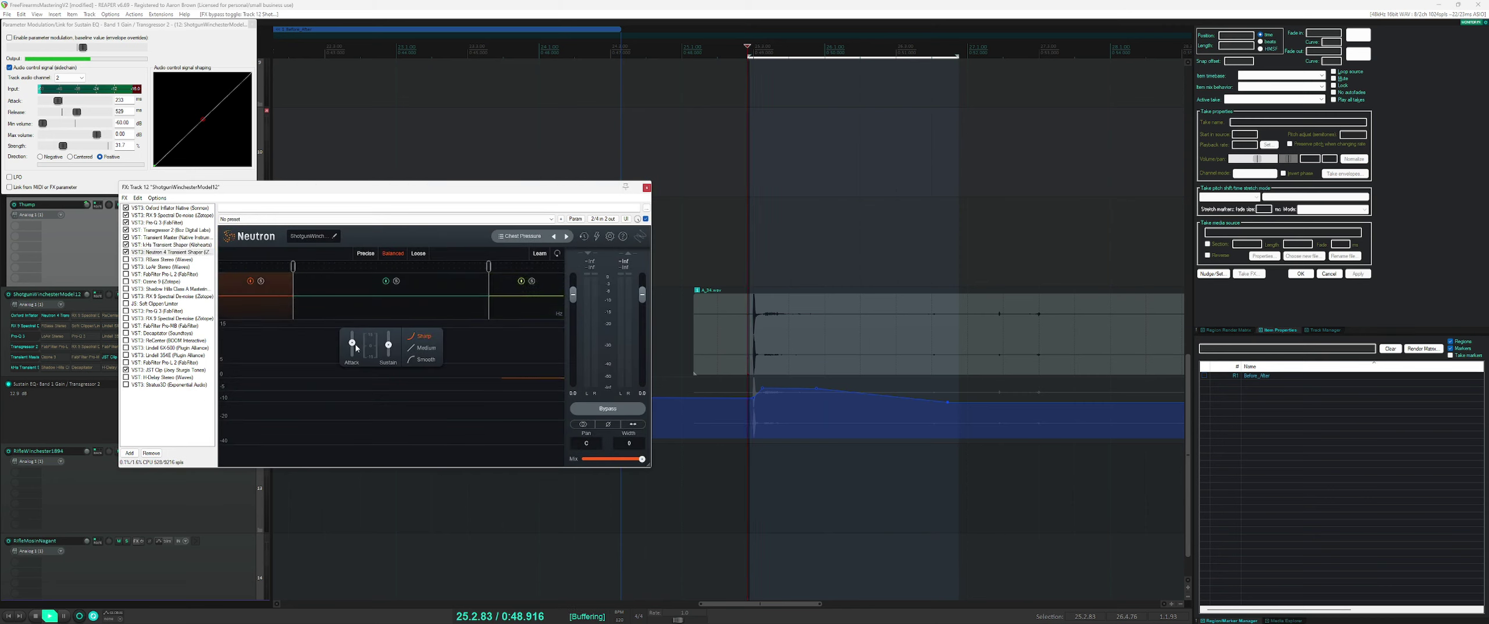
pyautogui.press('space')
pyautogui.moveTo(293, 266); pyautogui.dragTo(279, 280)
pyautogui.press('space')
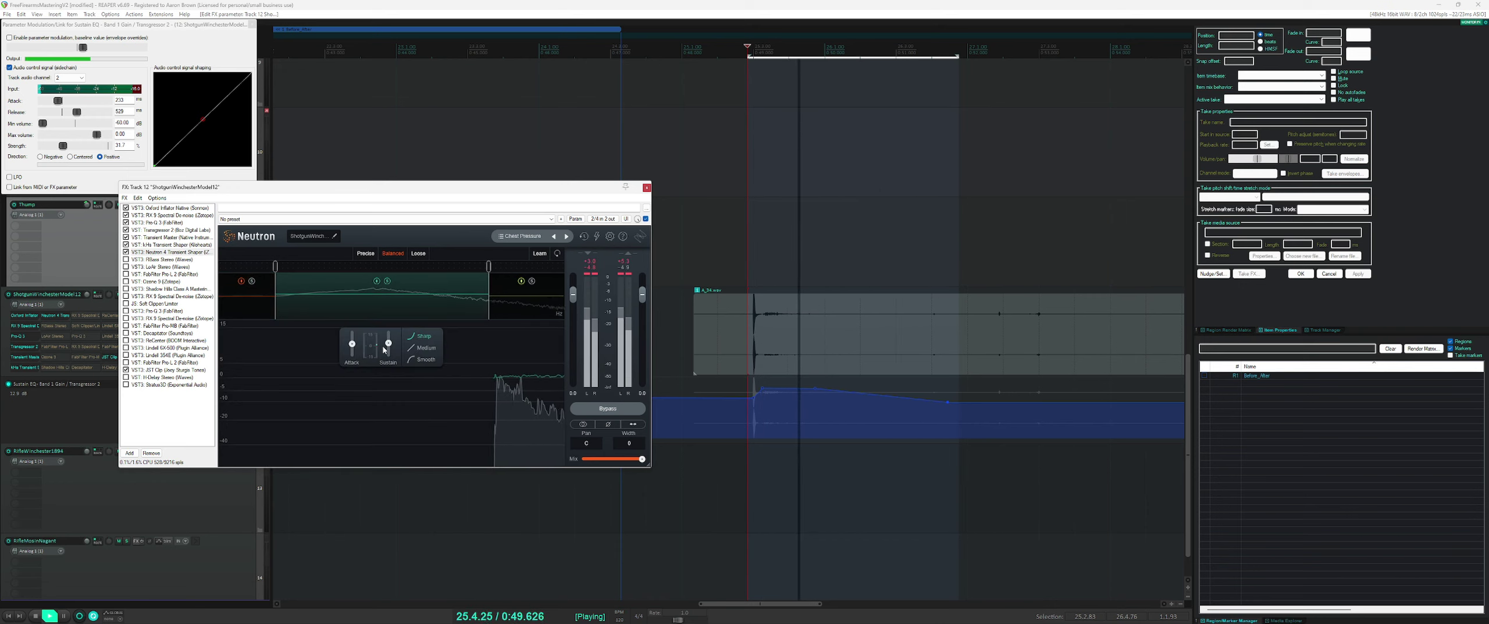
# - Adjust the mid band's sustain and attack in Neutron by ear and switch the shaper to Precise mode
pyautogui.moveTo(389, 343); pyautogui.dragTo(405, 311)
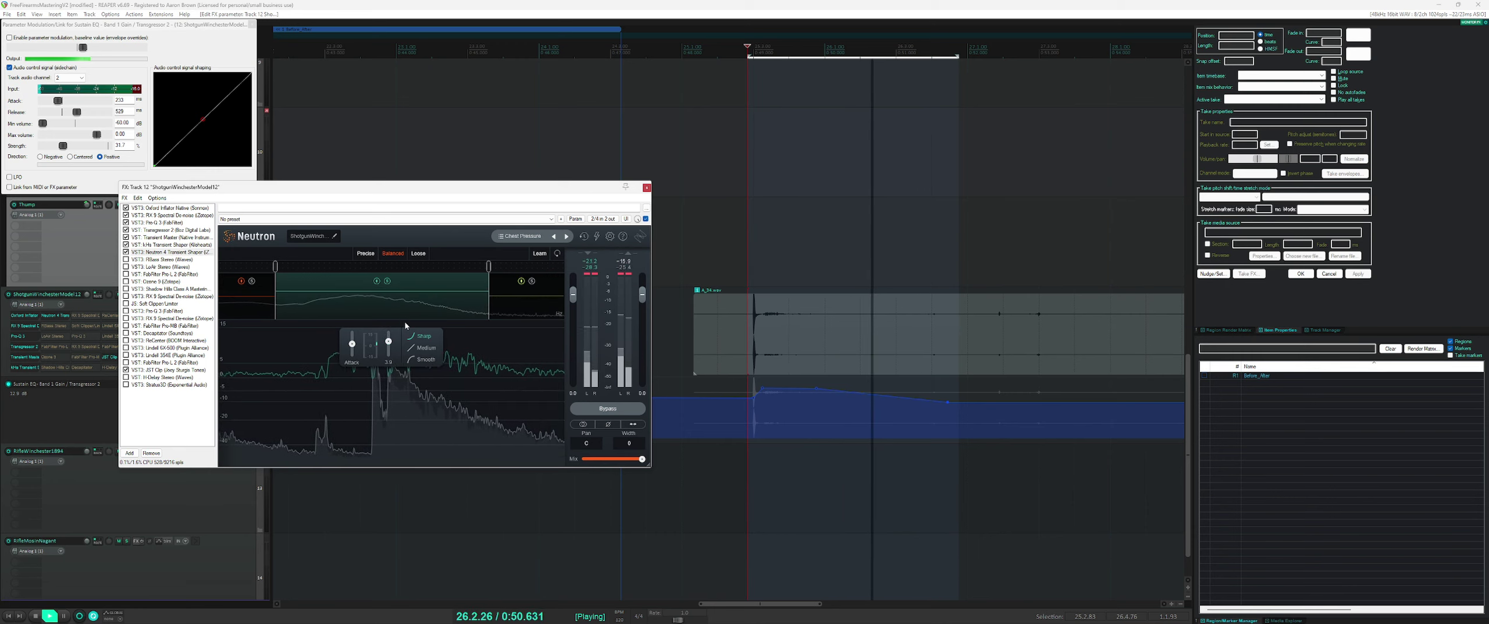
pyautogui.moveTo(352, 344); pyautogui.dragTo(352, 339)
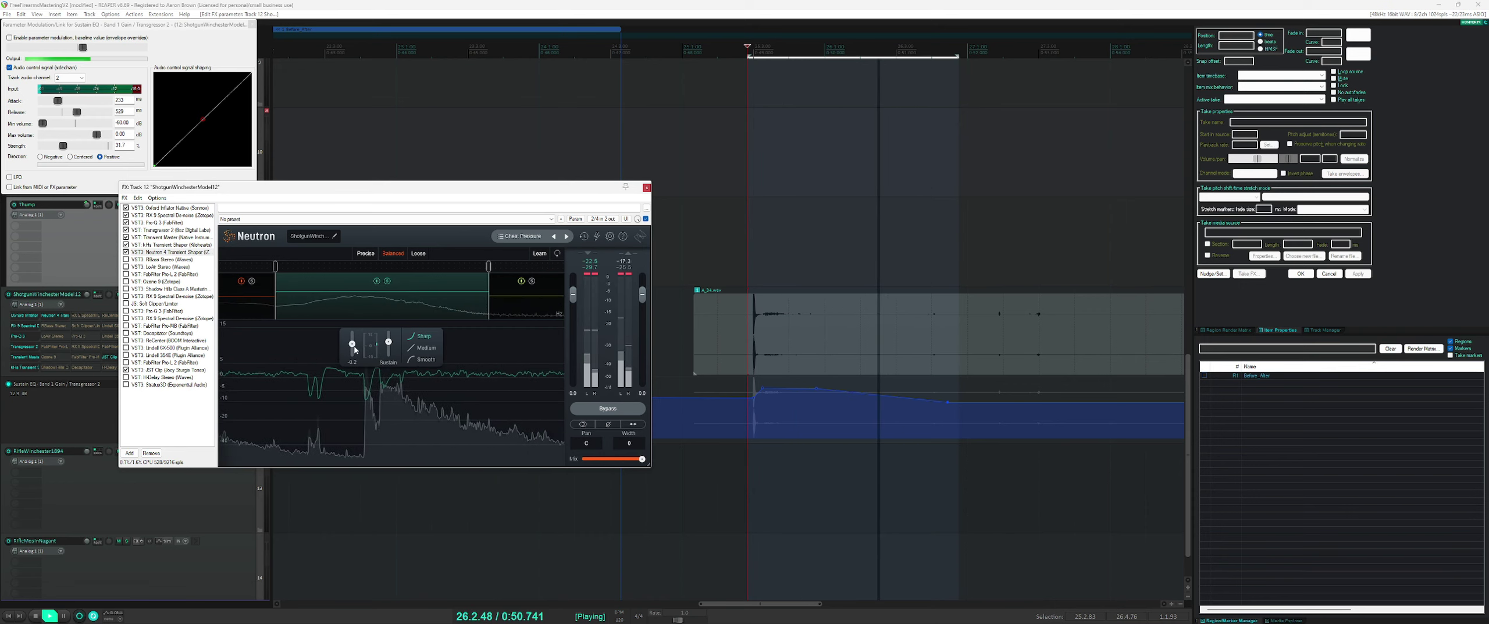
pyautogui.click(365, 254)
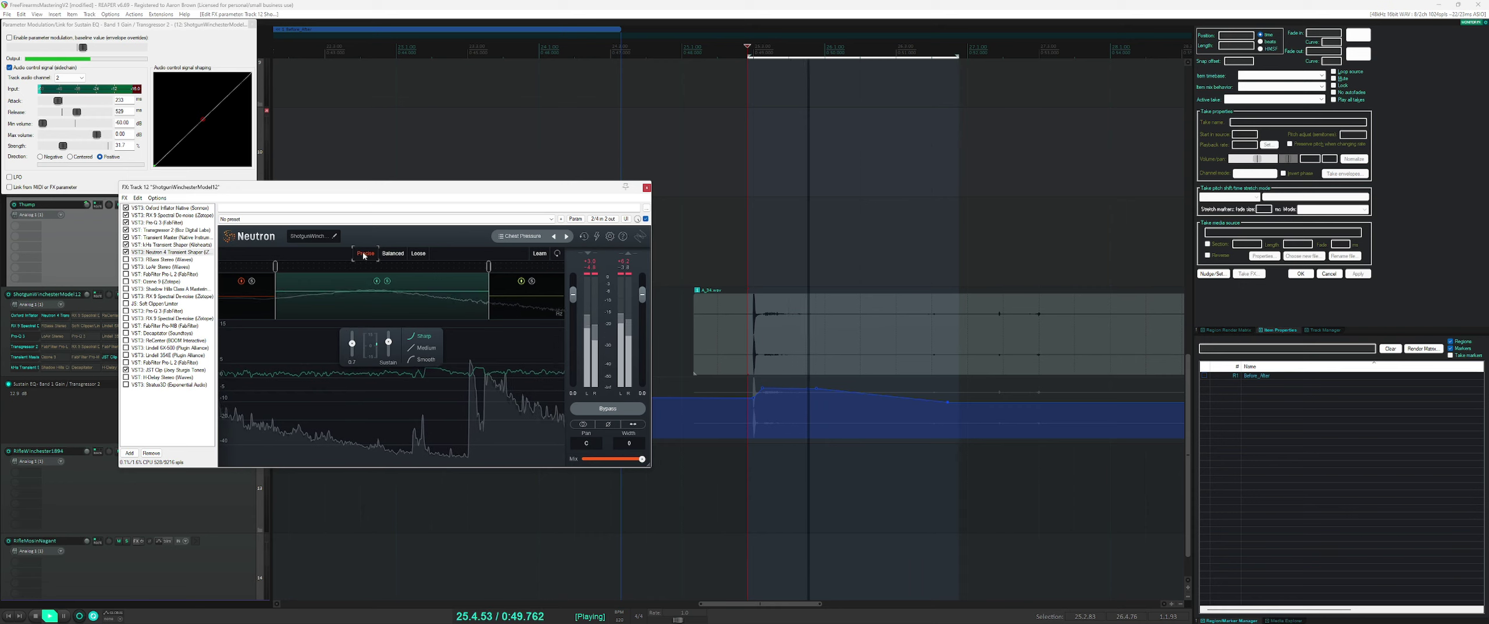
# - Fine-tune Neutron's low crossover, lower its high crossover to widen the high band, and audition that band's shaping
pyautogui.moveTo(275, 266)
pyautogui.mouseDown()
pyautogui.moveTo(293, 268)
pyautogui.moveTo(276, 270)
pyautogui.mouseUp()
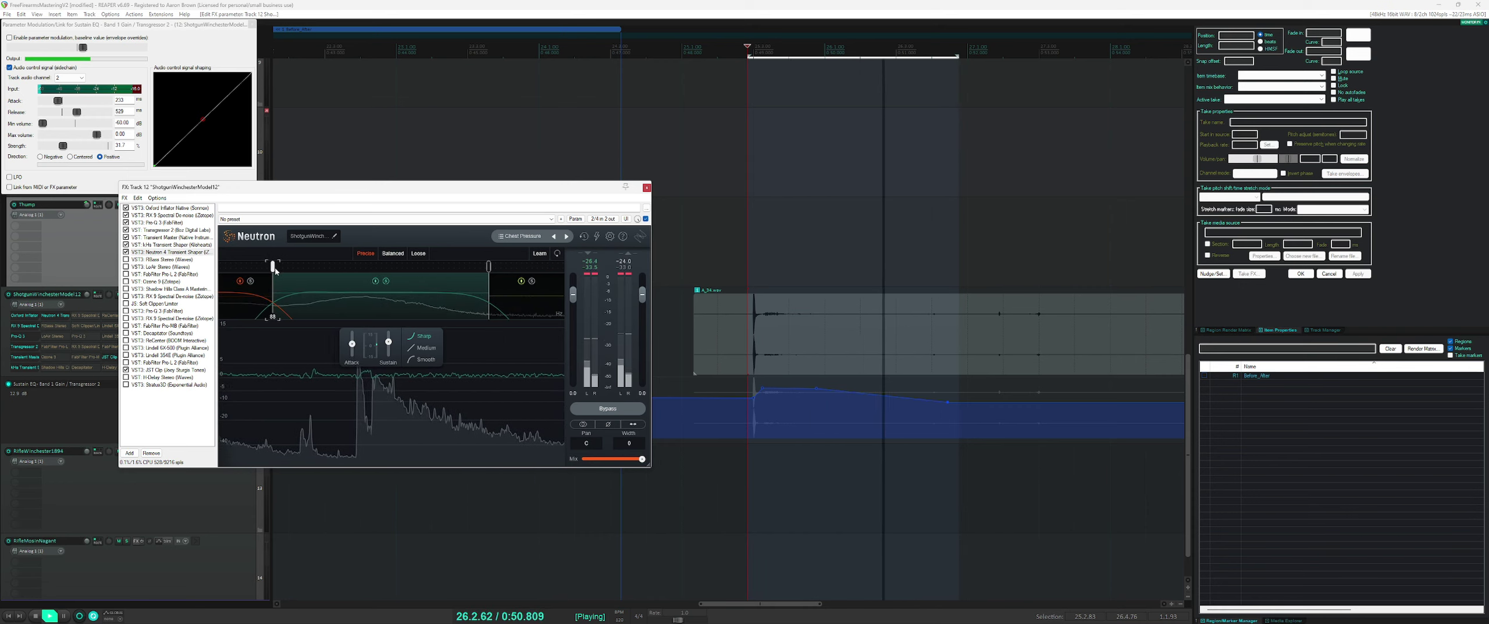
pyautogui.click(532, 281)
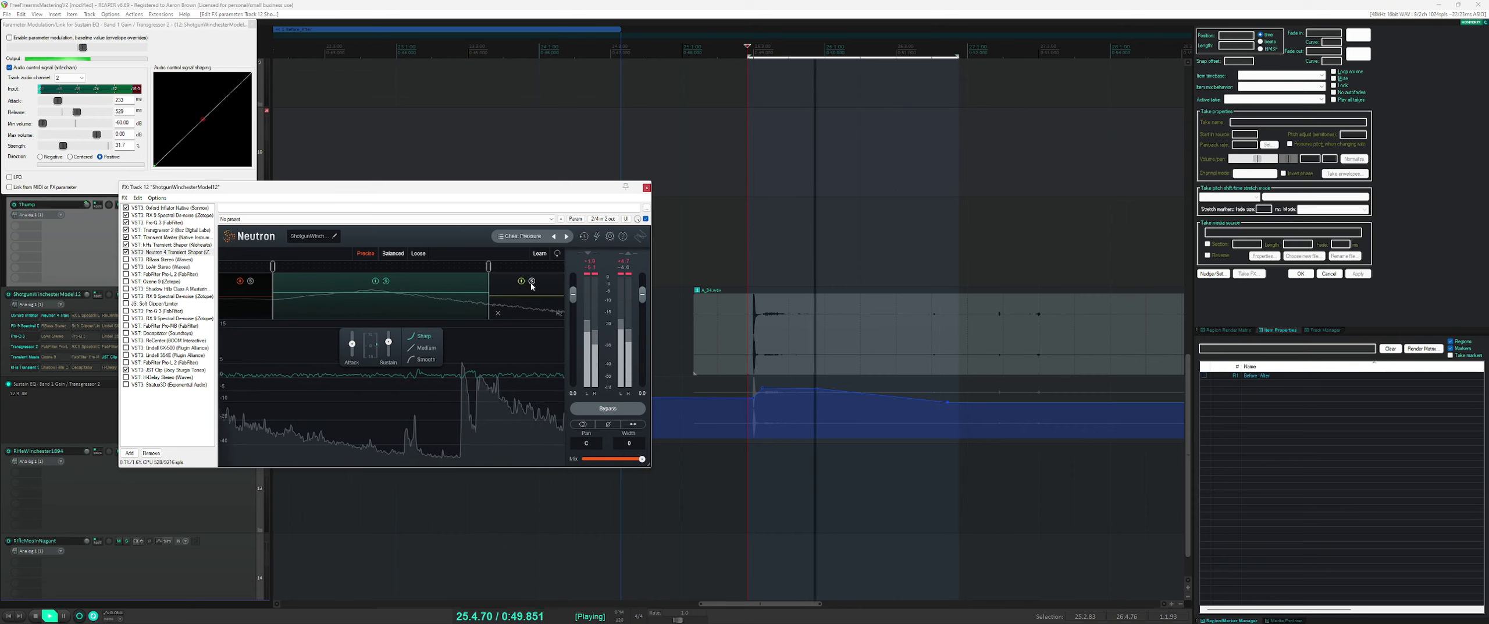
pyautogui.moveTo(488, 267); pyautogui.dragTo(455, 267)
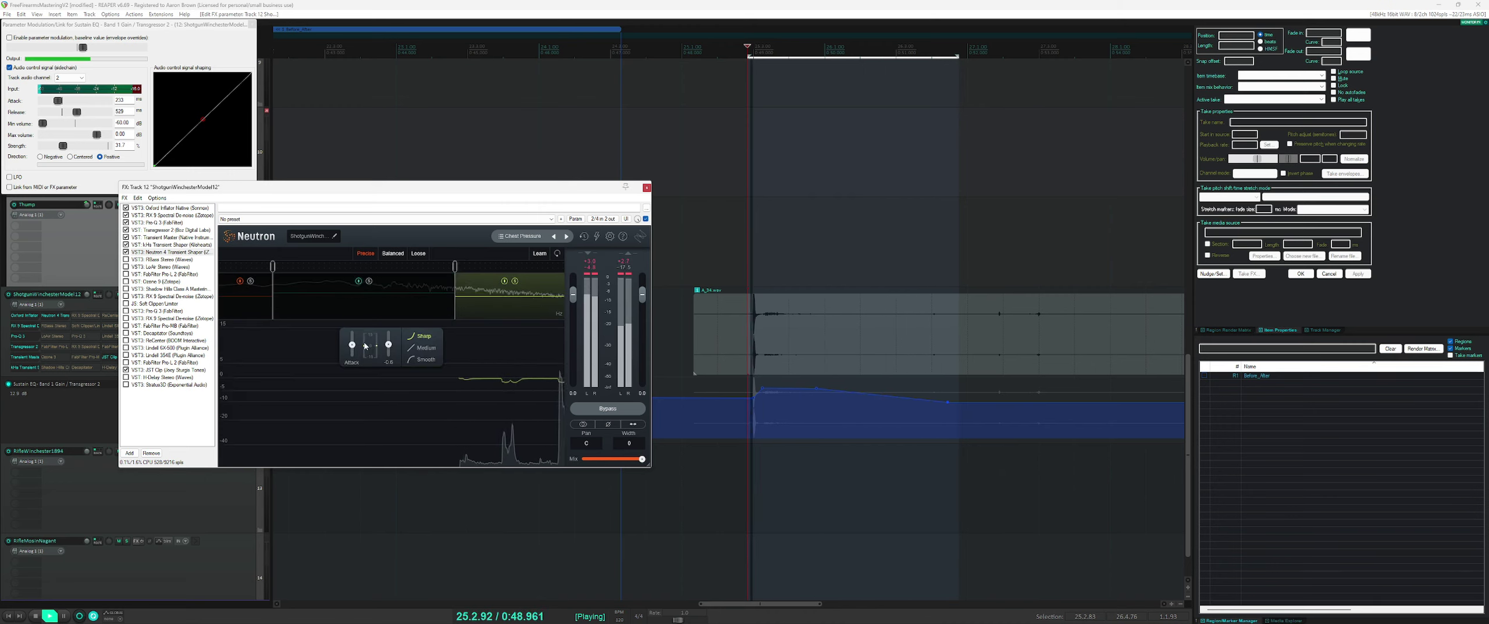
pyautogui.press('space')
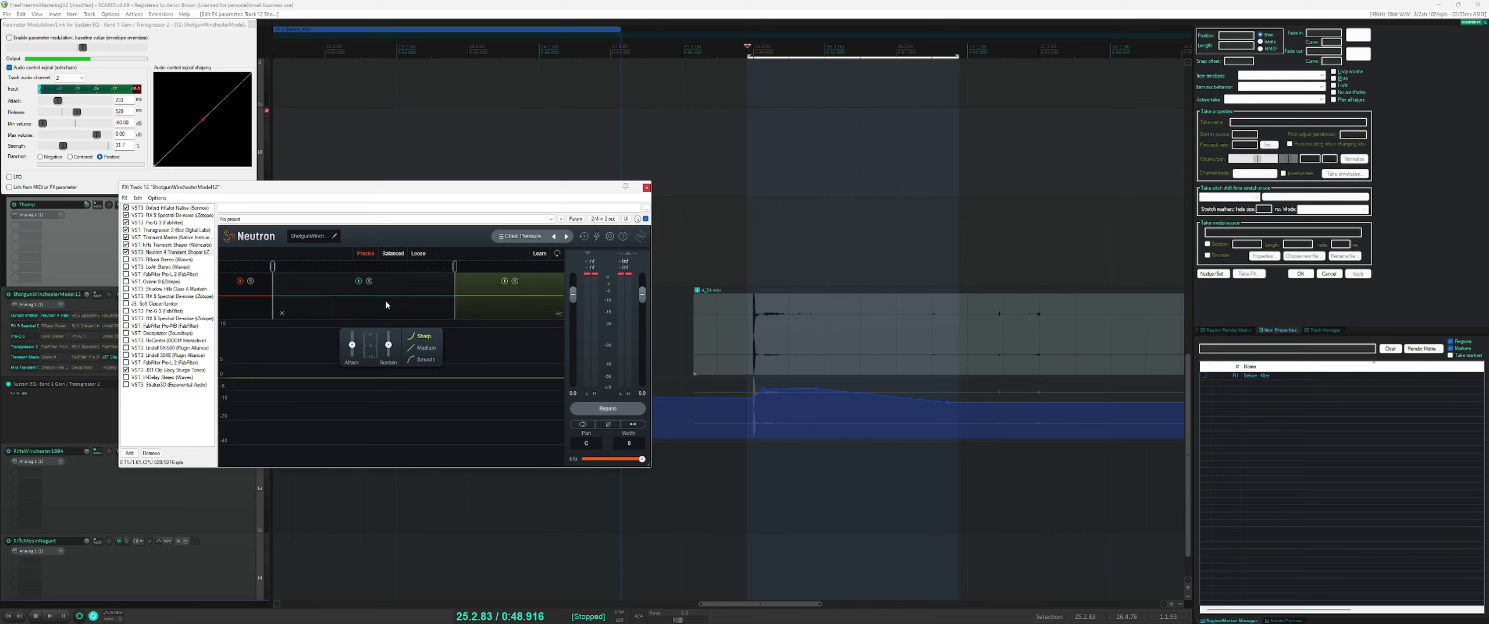
# - Boost the low band's attack slightly in Neutron and compare Loose, Balanced and Precise modes on the looped shot, ending on Precise
pyautogui.click(244, 308)
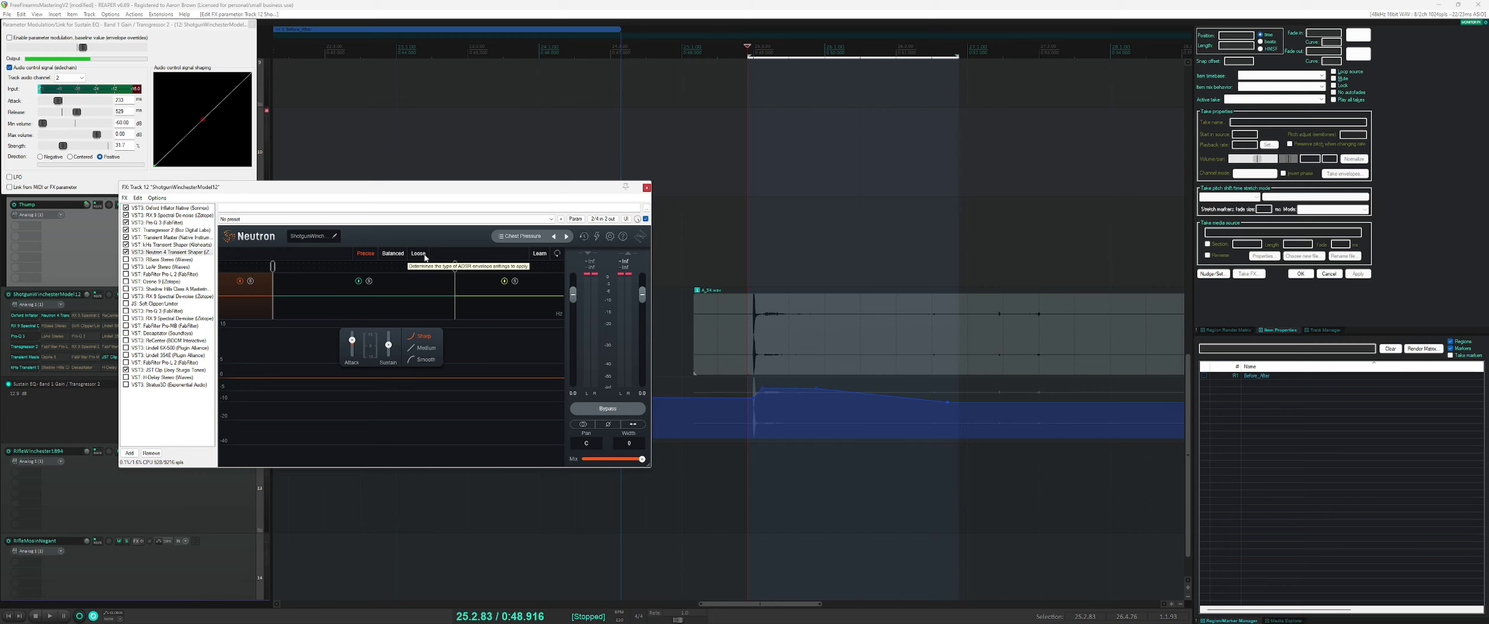
pyautogui.click(418, 253)
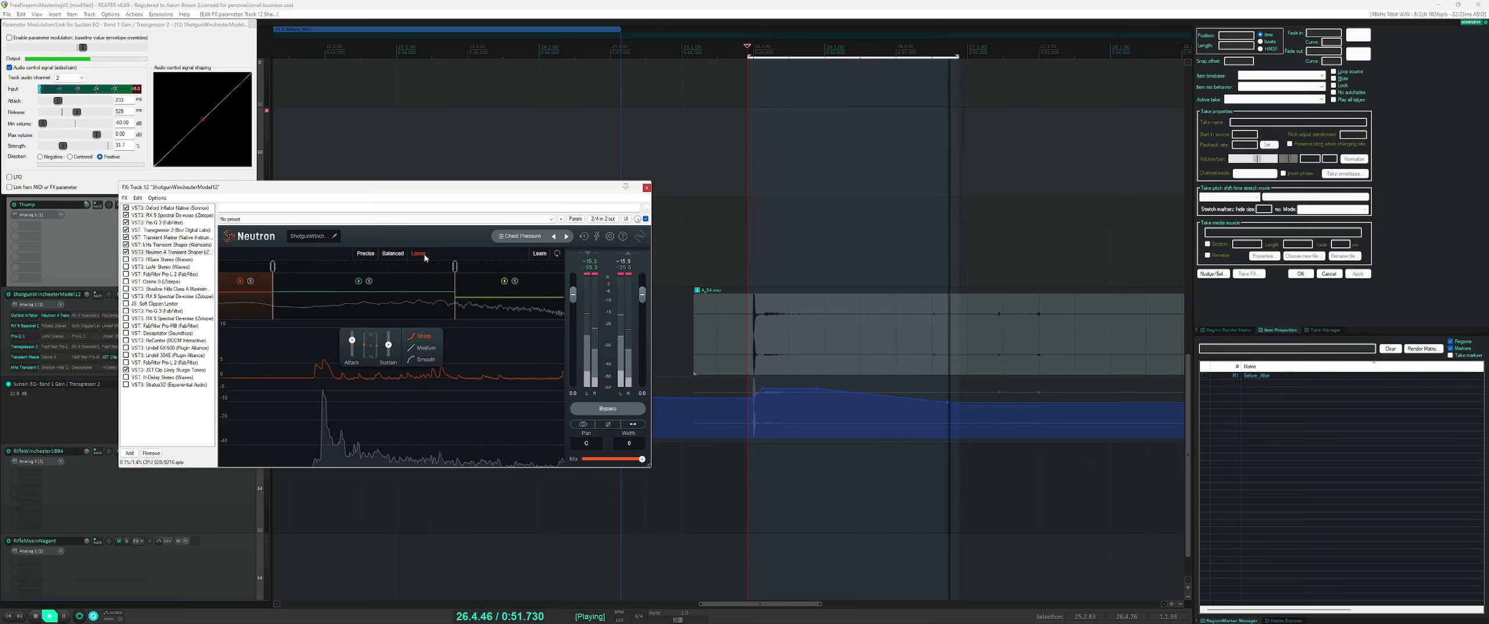
pyautogui.click(394, 254)
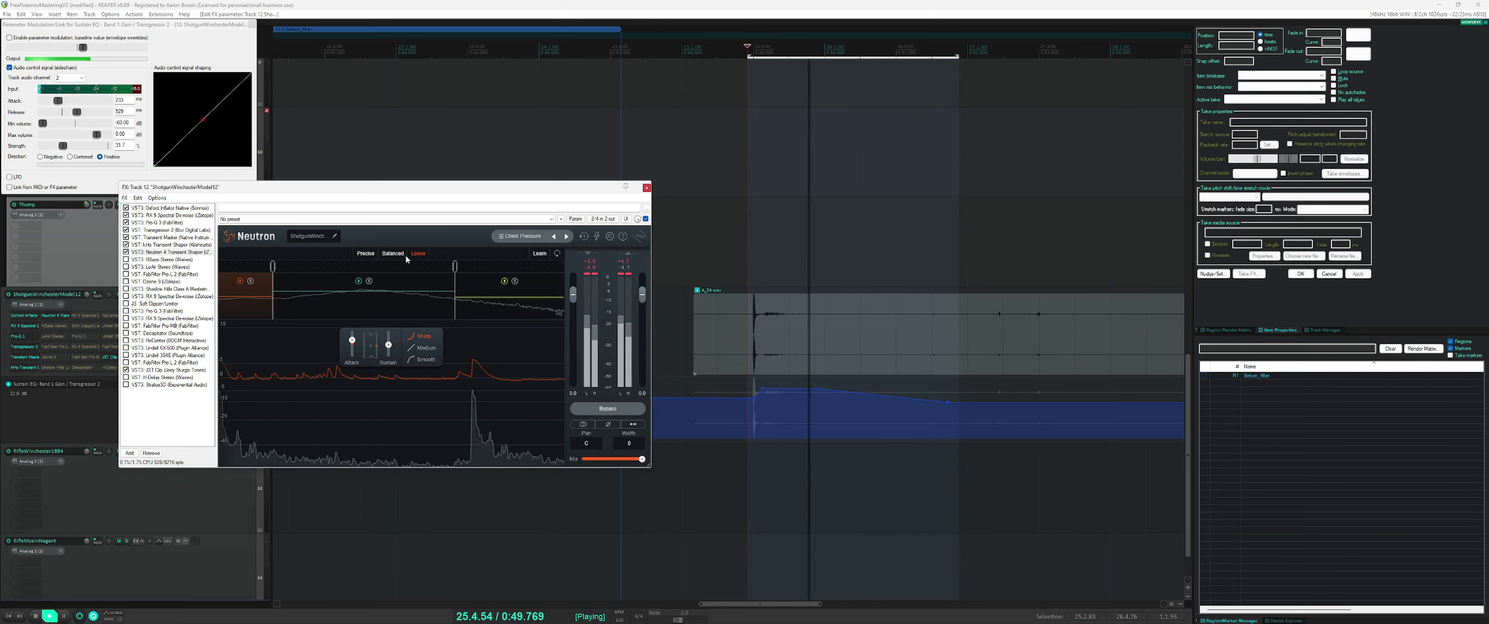
pyautogui.click(371, 253)
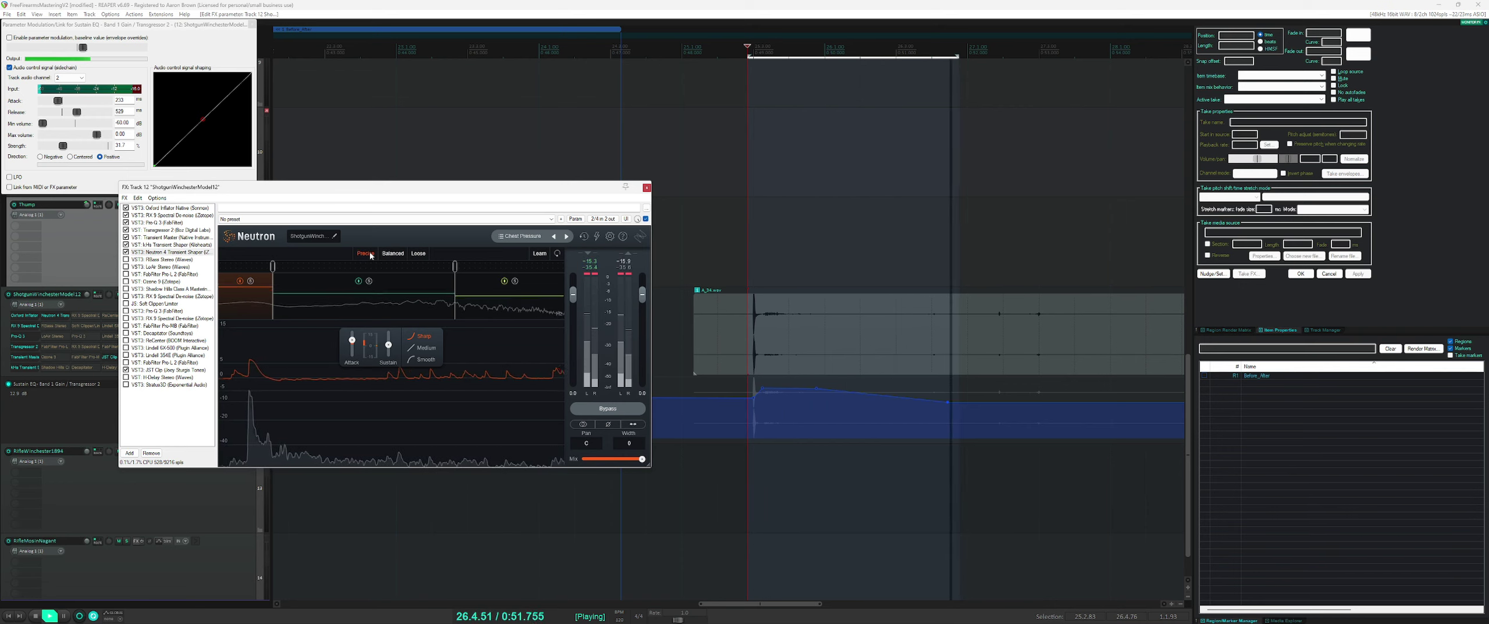
pyautogui.press('space')
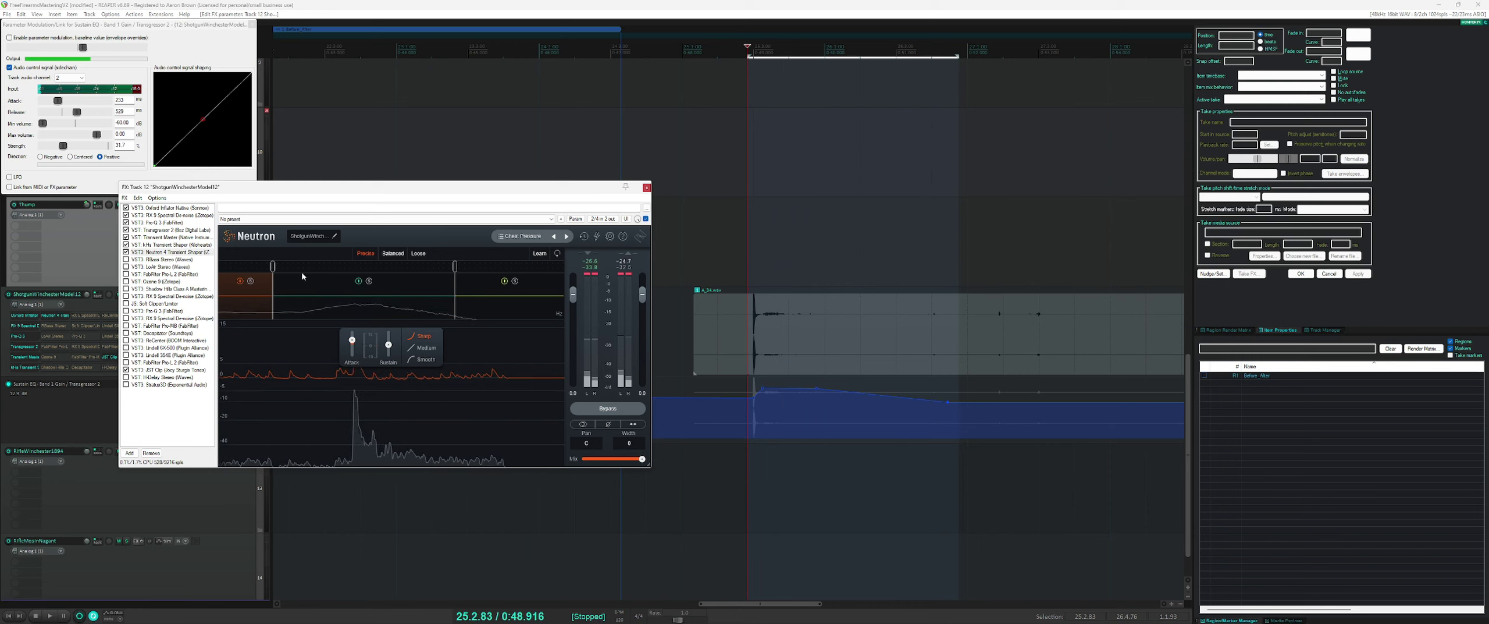
# - Enable RBass and activate audio-controlled parameter modulation on its Intensity, moving the modulation window clear of the chain
pyautogui.click(135, 260)
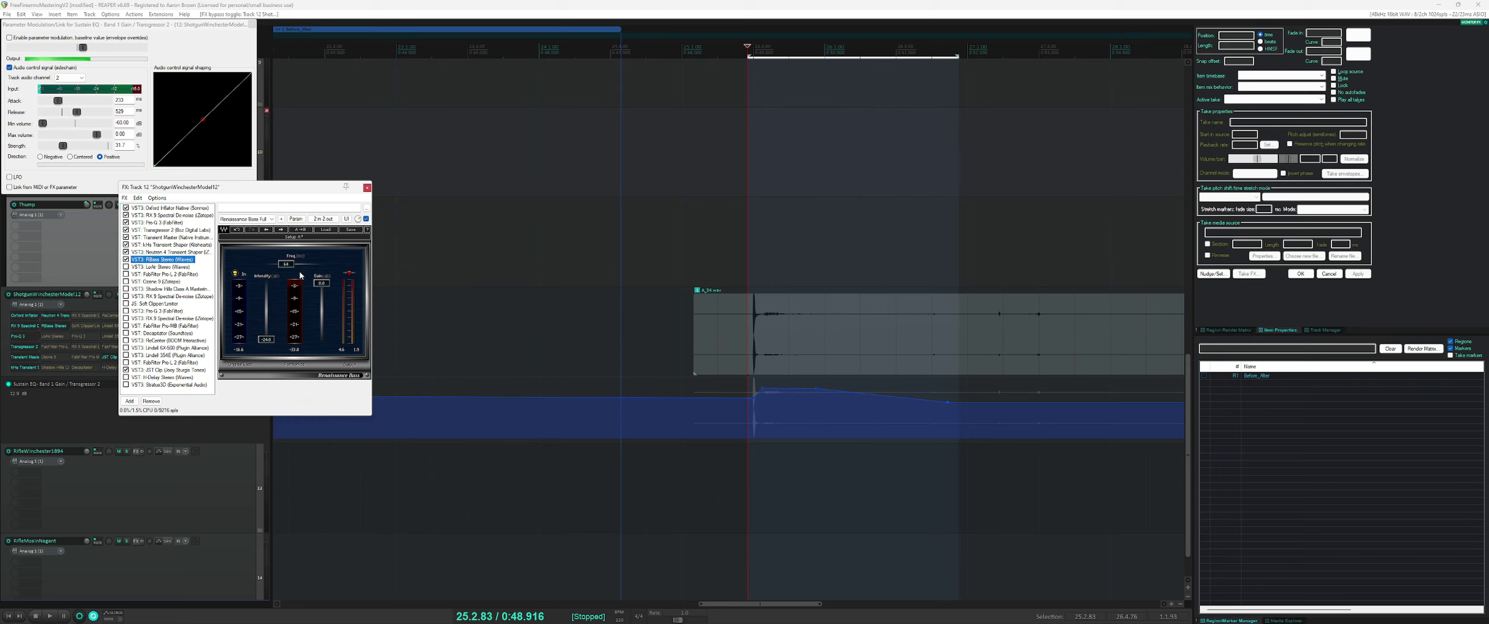
pyautogui.click(296, 218)
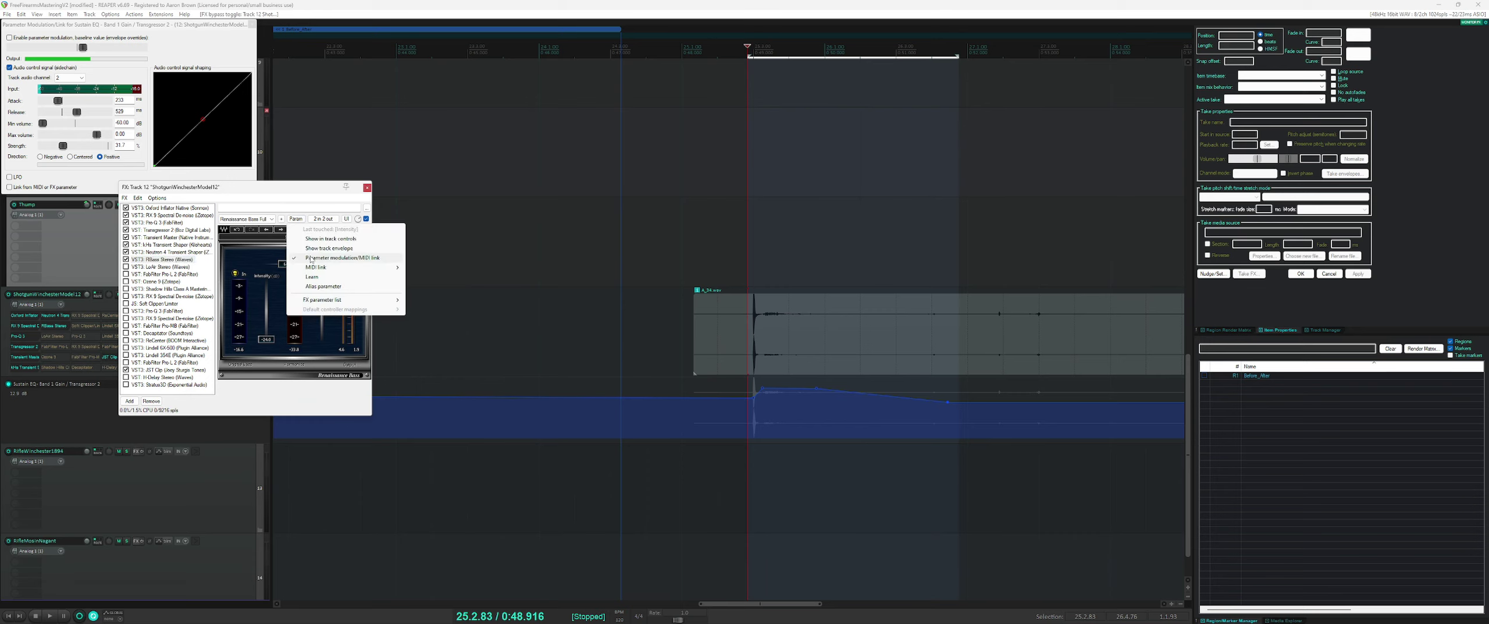
pyautogui.click(323, 258)
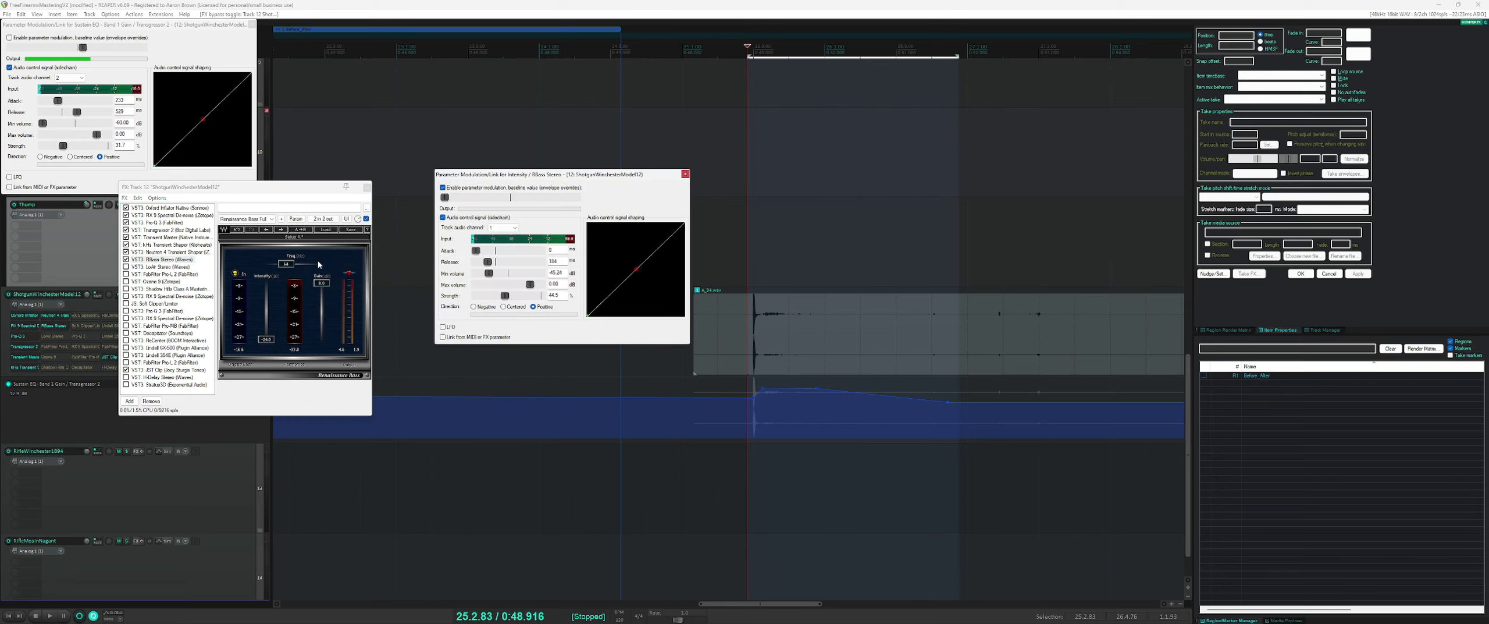
pyautogui.click(544, 167)
pyautogui.moveTo(550, 178); pyautogui.dragTo(510, 78)
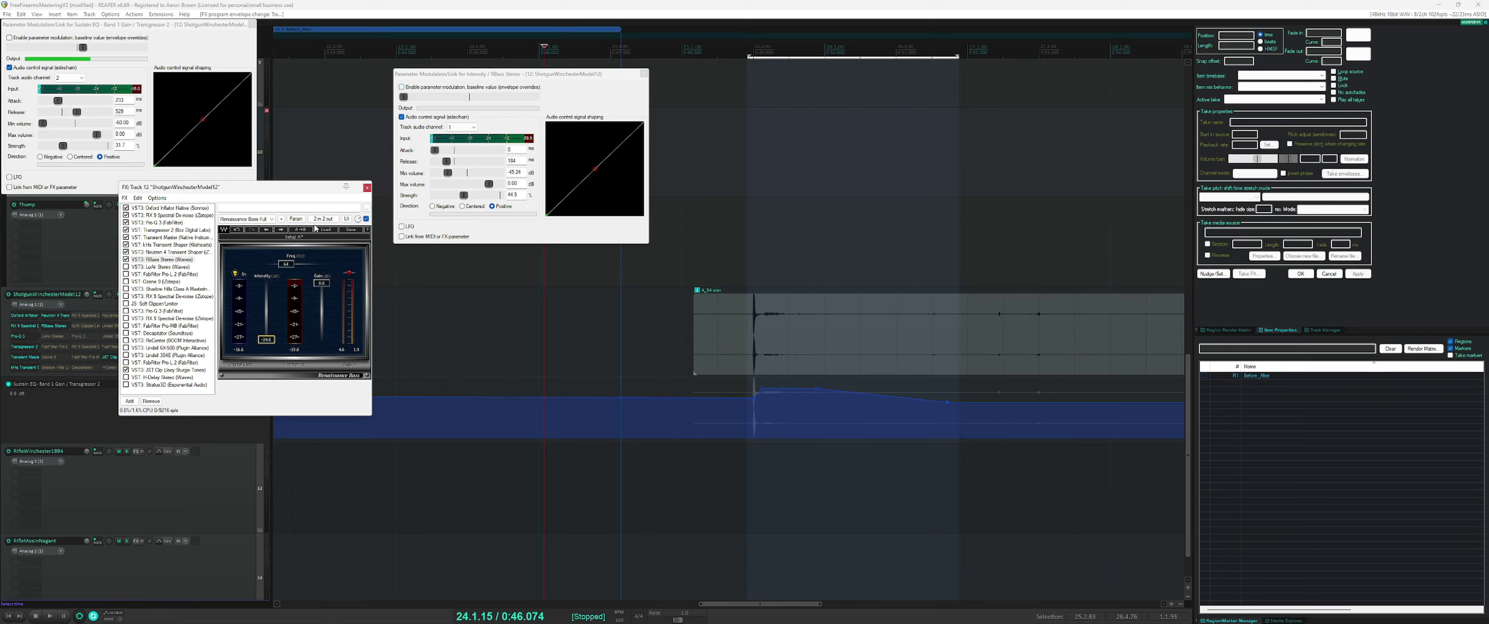
pyautogui.click(301, 221)
pyautogui.click(321, 258)
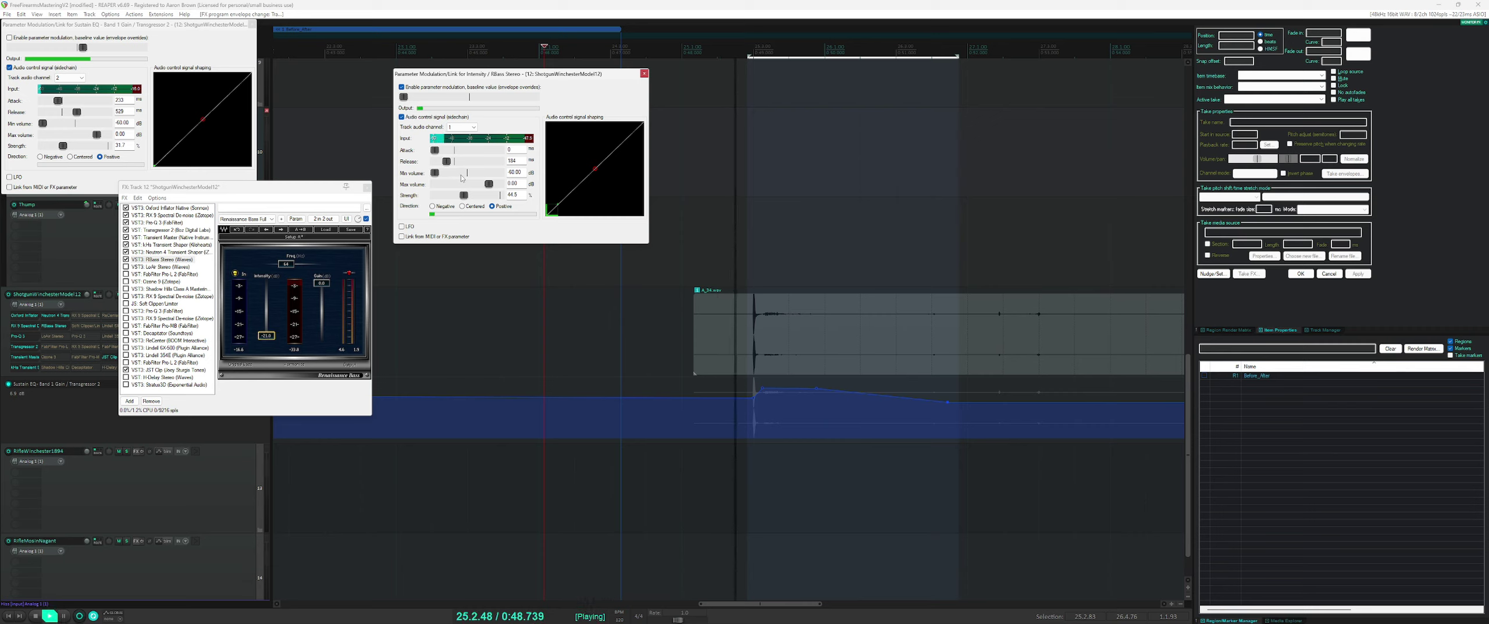
# - Loop a shorter section around the shot and tune RBass's frequency and the modulation's release, minimum volume and strength by ear
pyautogui.press('space')
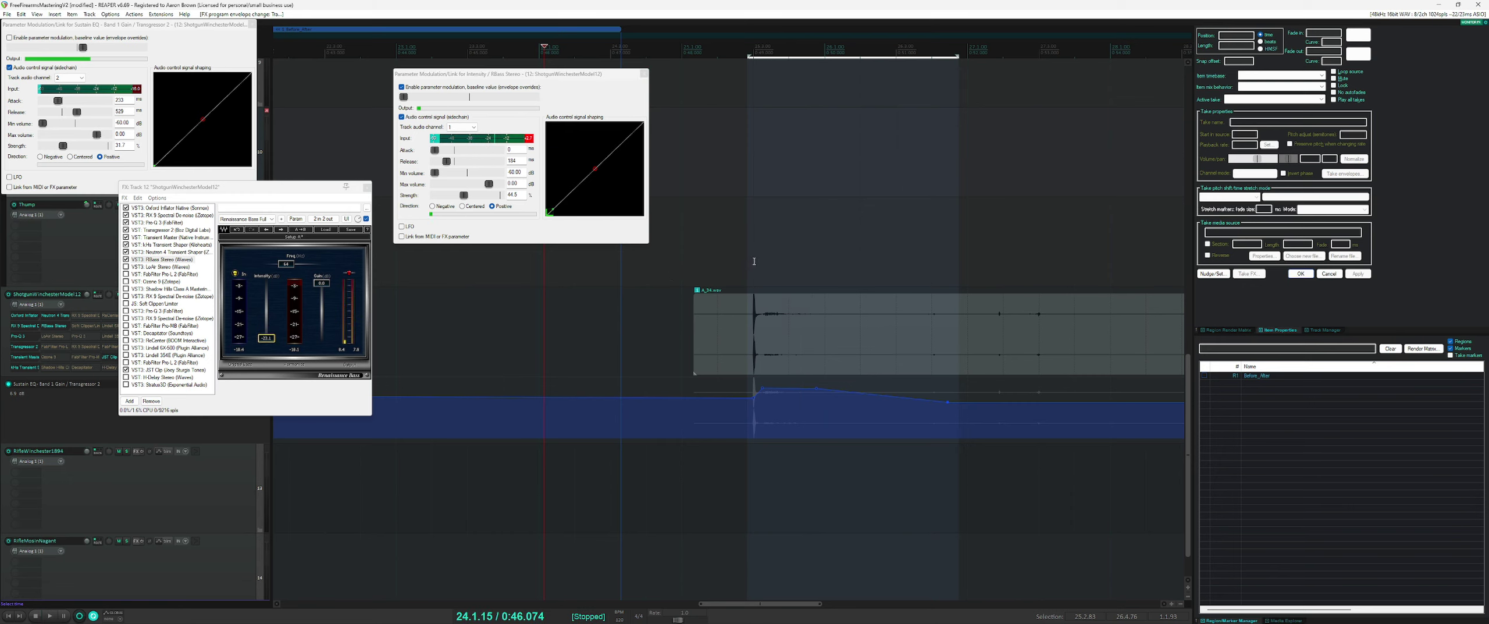
pyautogui.moveTo(753, 268); pyautogui.dragTo(841, 265)
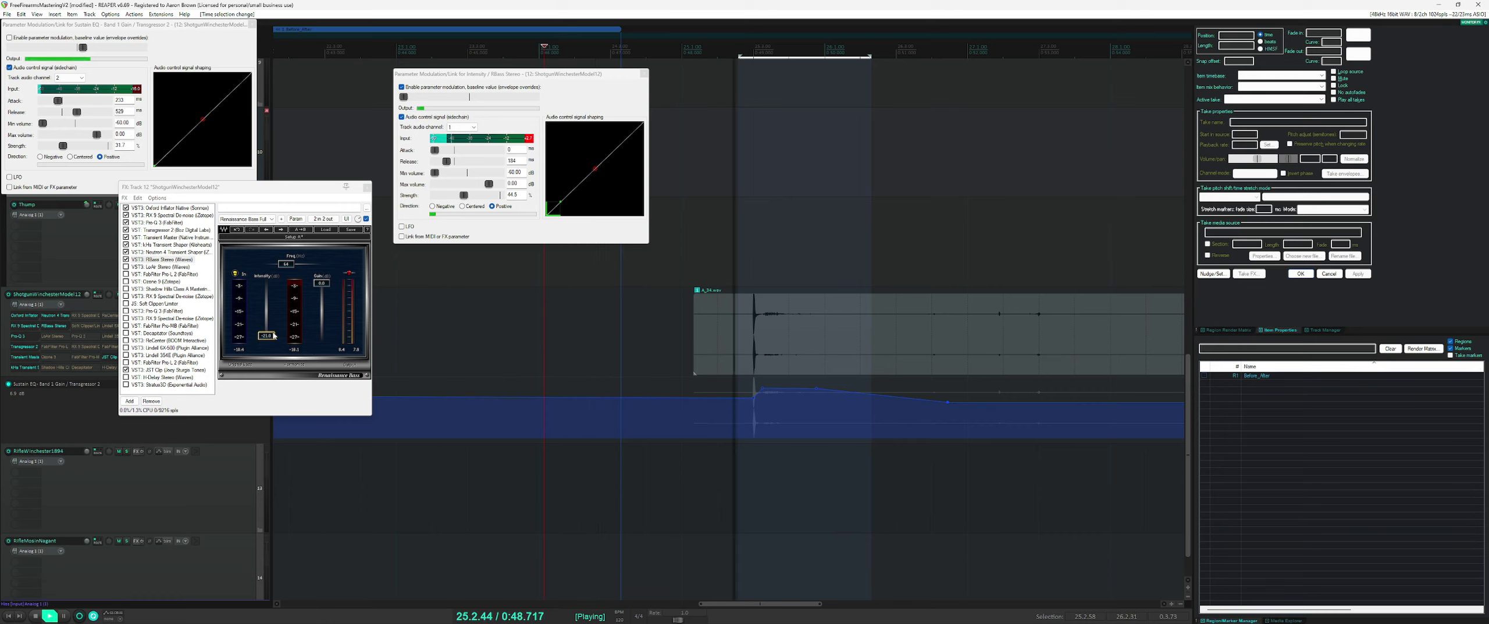
pyautogui.moveTo(464, 195); pyautogui.dragTo(512, 197)
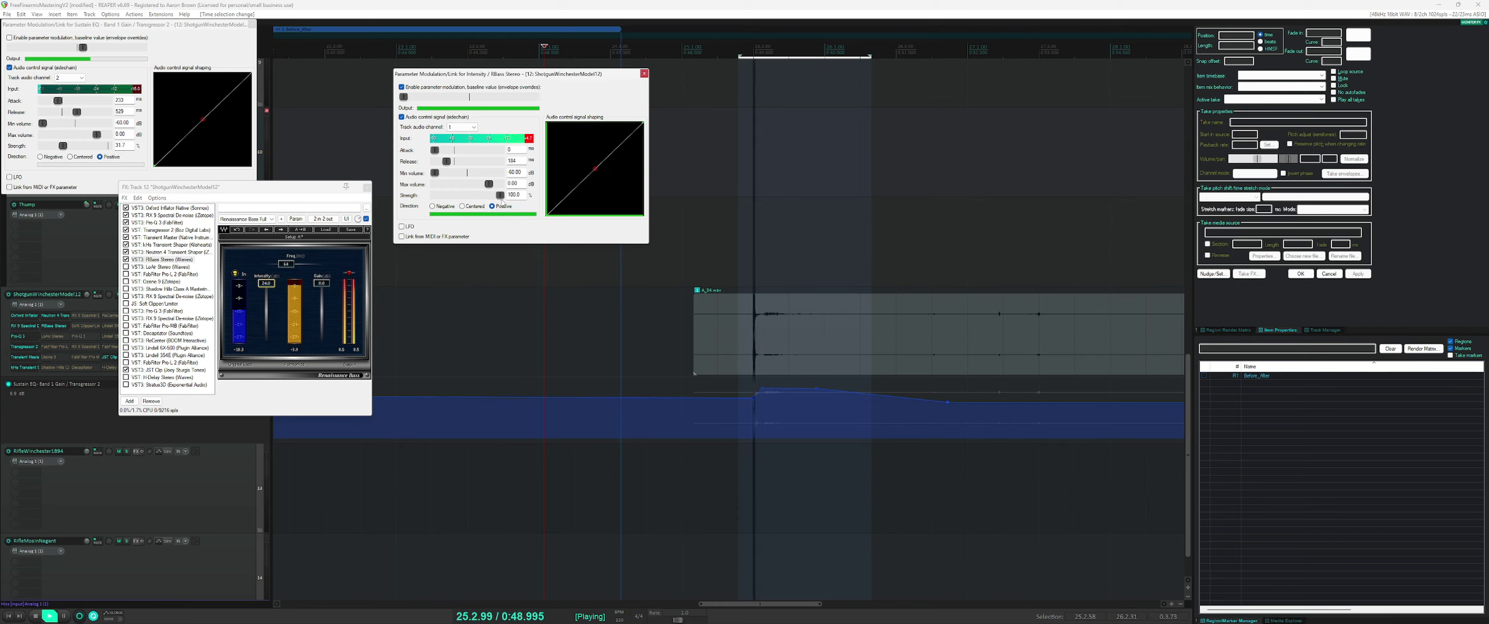
pyautogui.moveTo(285, 263); pyautogui.dragTo(288, 264)
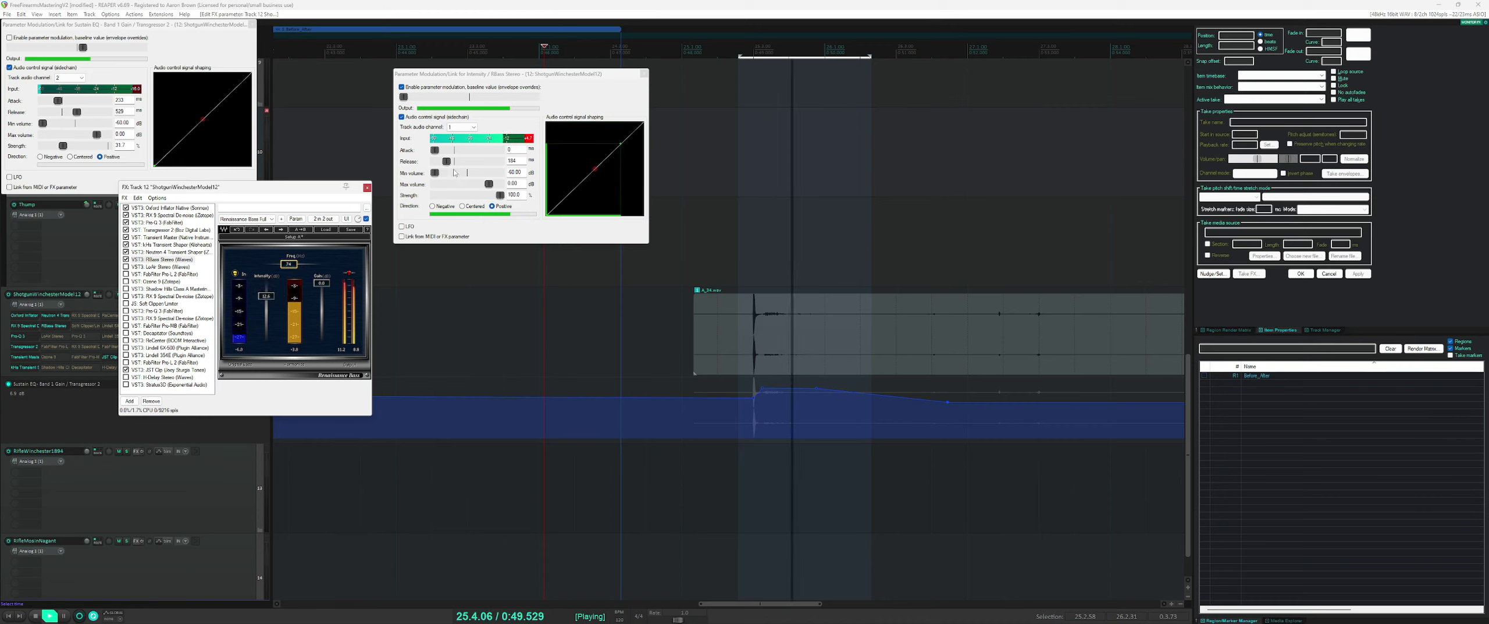
pyautogui.moveTo(446, 161); pyautogui.dragTo(469, 197)
pyautogui.moveTo(469, 198); pyautogui.dragTo(454, 158)
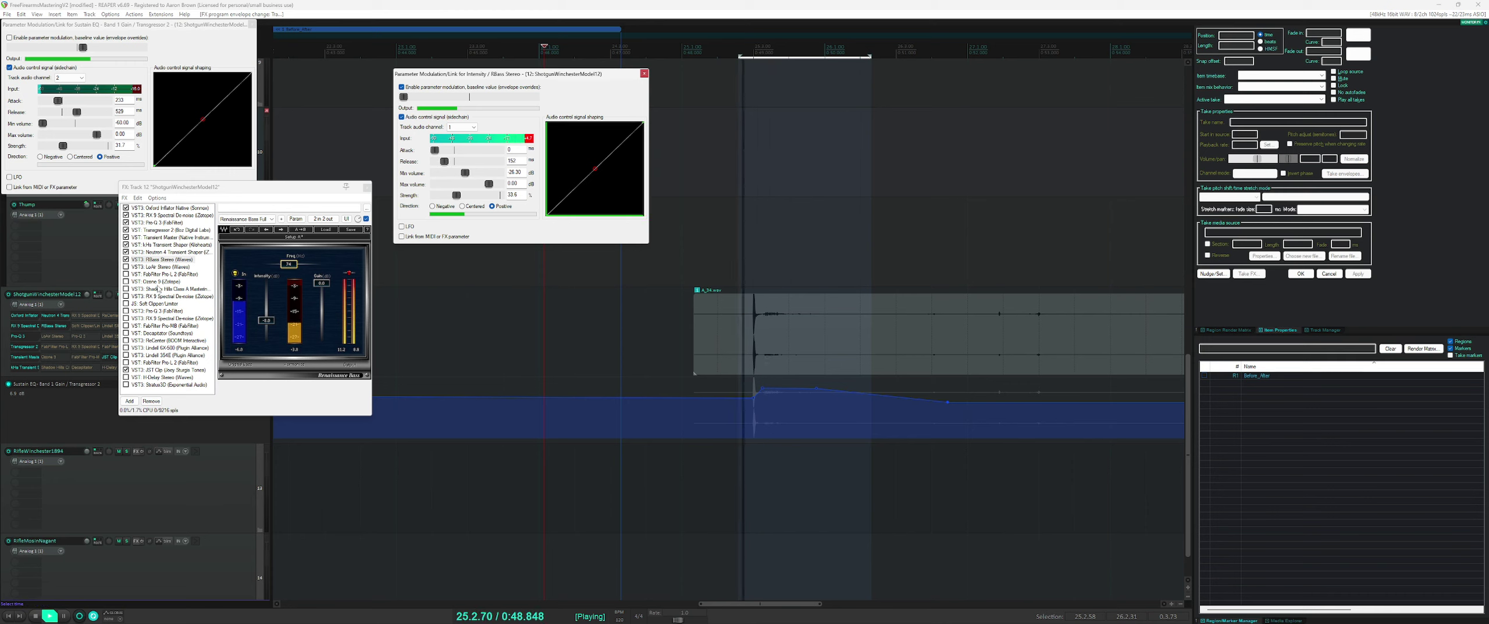
# - Enable LoAir after RBass and adjust its subharmonic and Lo levels by ear while looping the shot
pyautogui.click(126, 267)
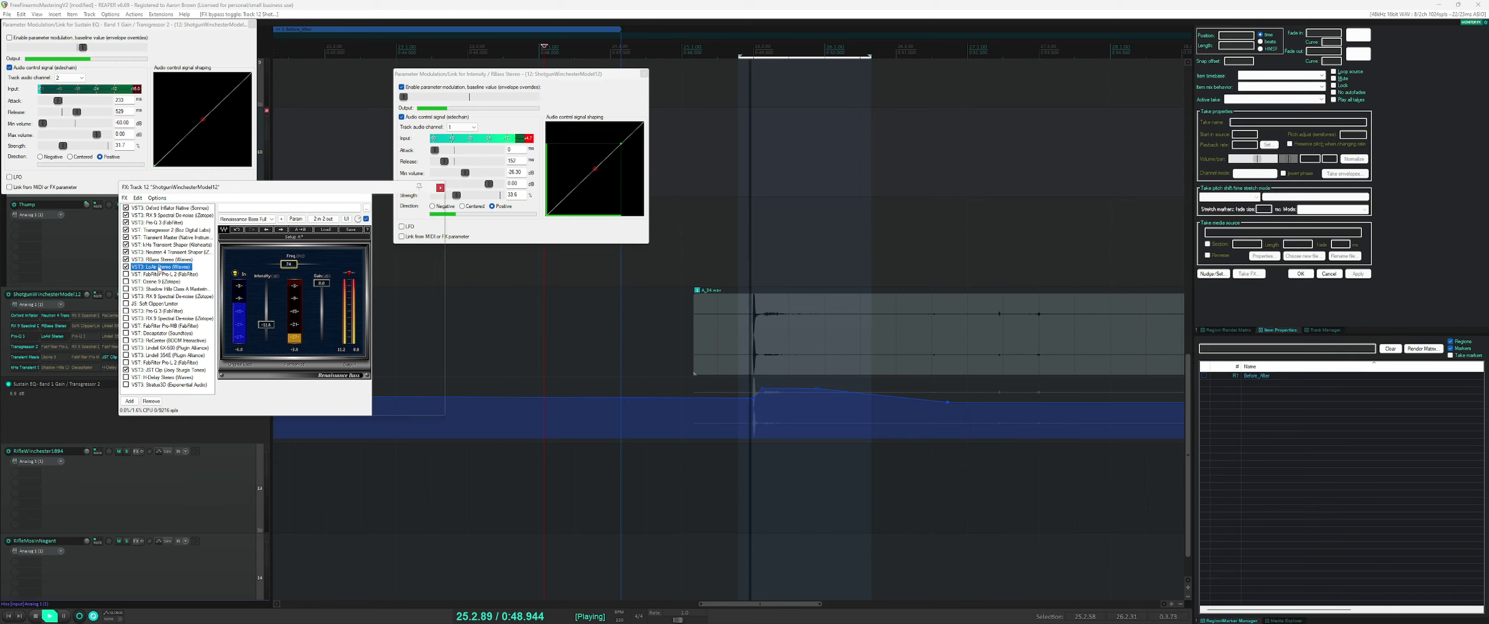
pyautogui.click(157, 267)
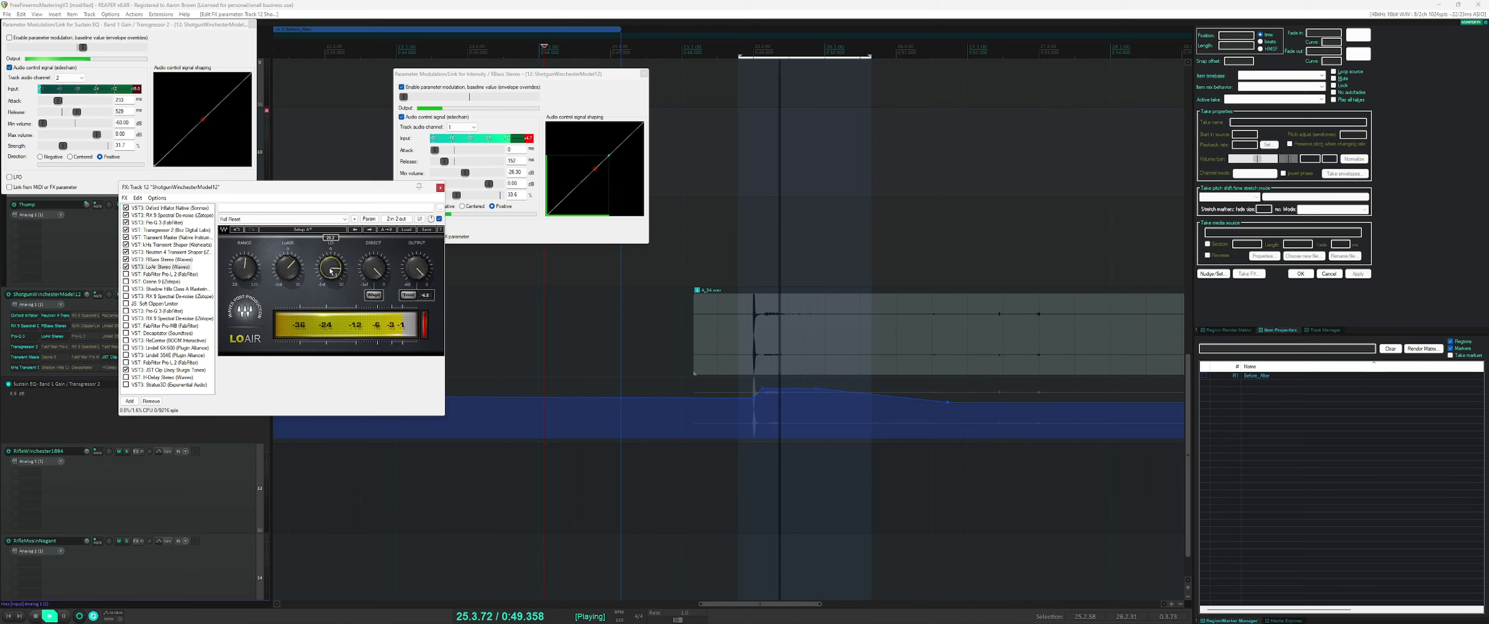
pyautogui.moveTo(251, 268)
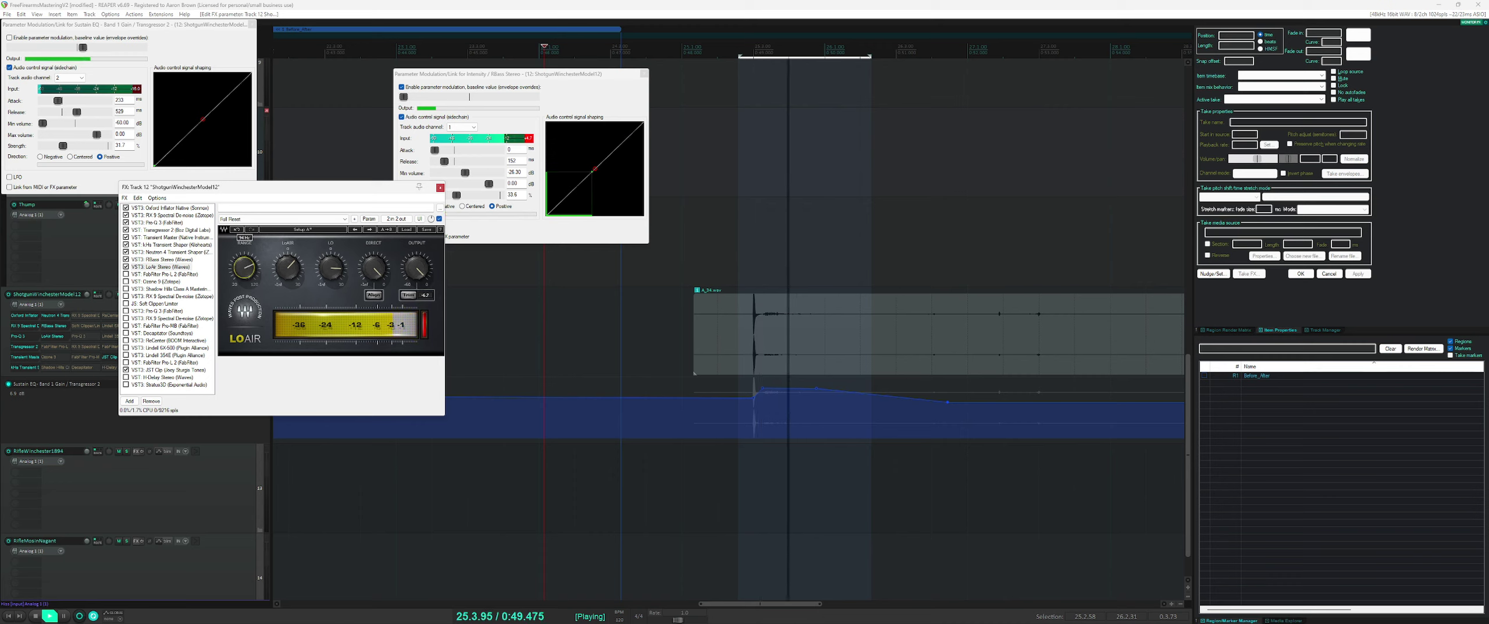
pyautogui.scroll(5, 244, 267)
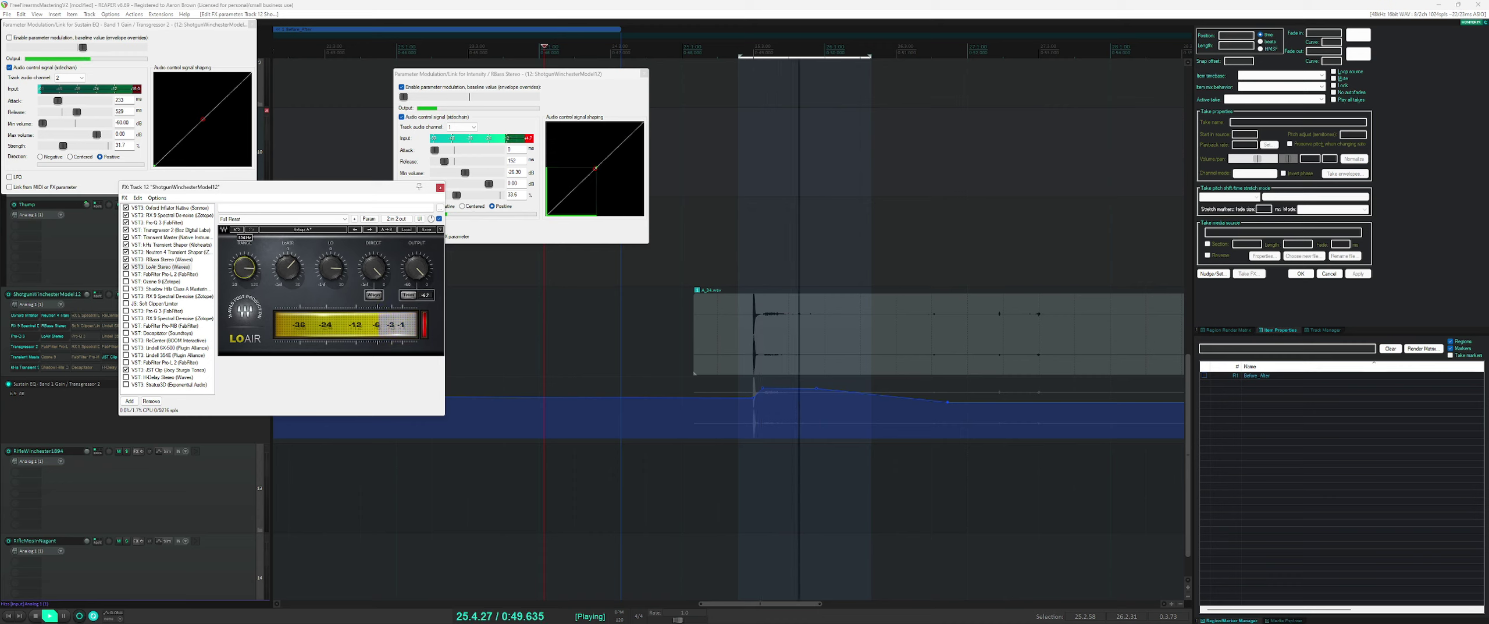
pyautogui.scroll(1, 245, 268)
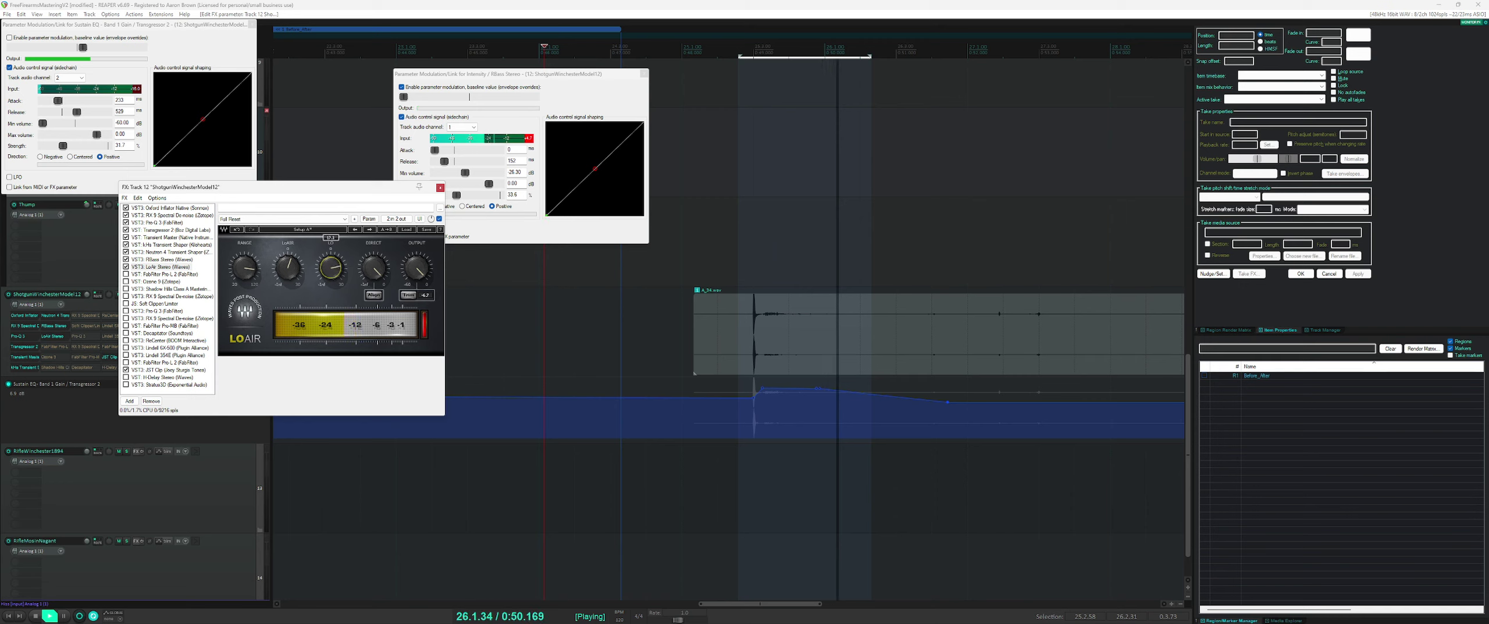
pyautogui.moveTo(326, 267); pyautogui.dragTo(329, 273)
pyautogui.press('space')
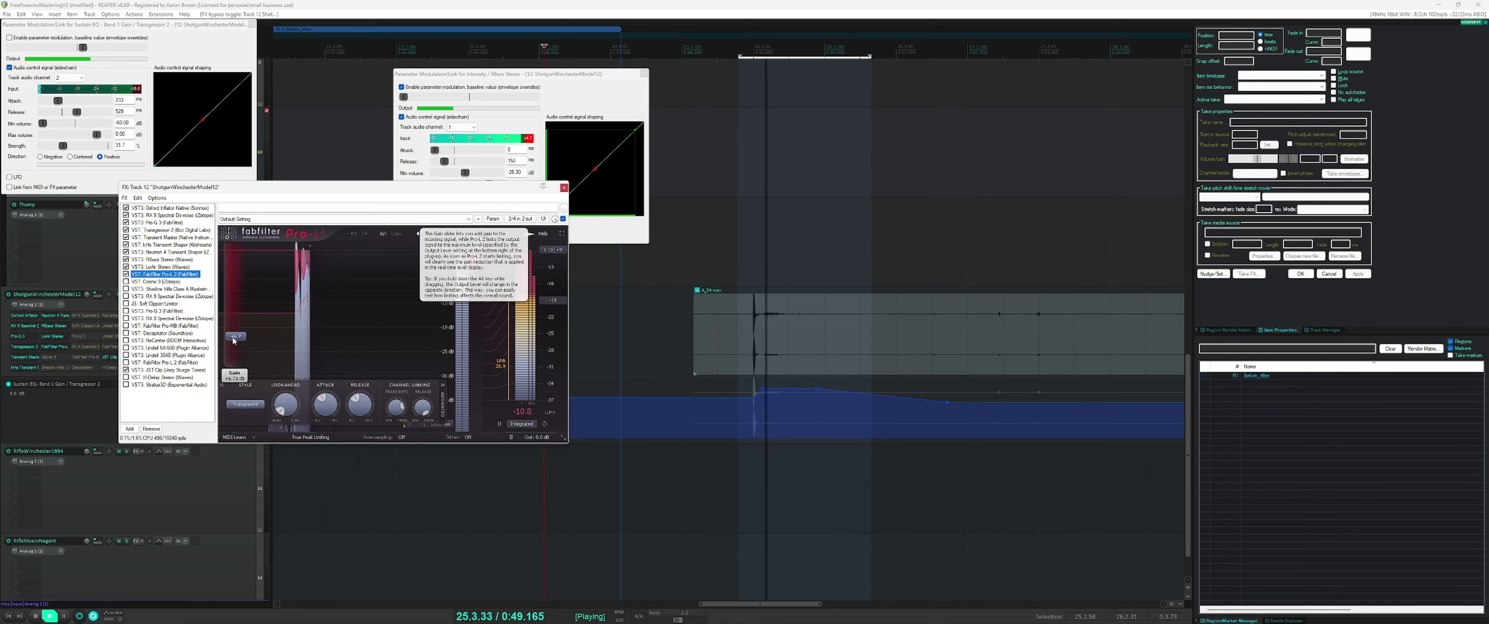
# - Adjust the input gain of Pro-L 2 on the looped shot and compare the limiter against bypass
pyautogui.moveTo(233, 341); pyautogui.dragTo(242, 355)
pyautogui.click(125, 274)
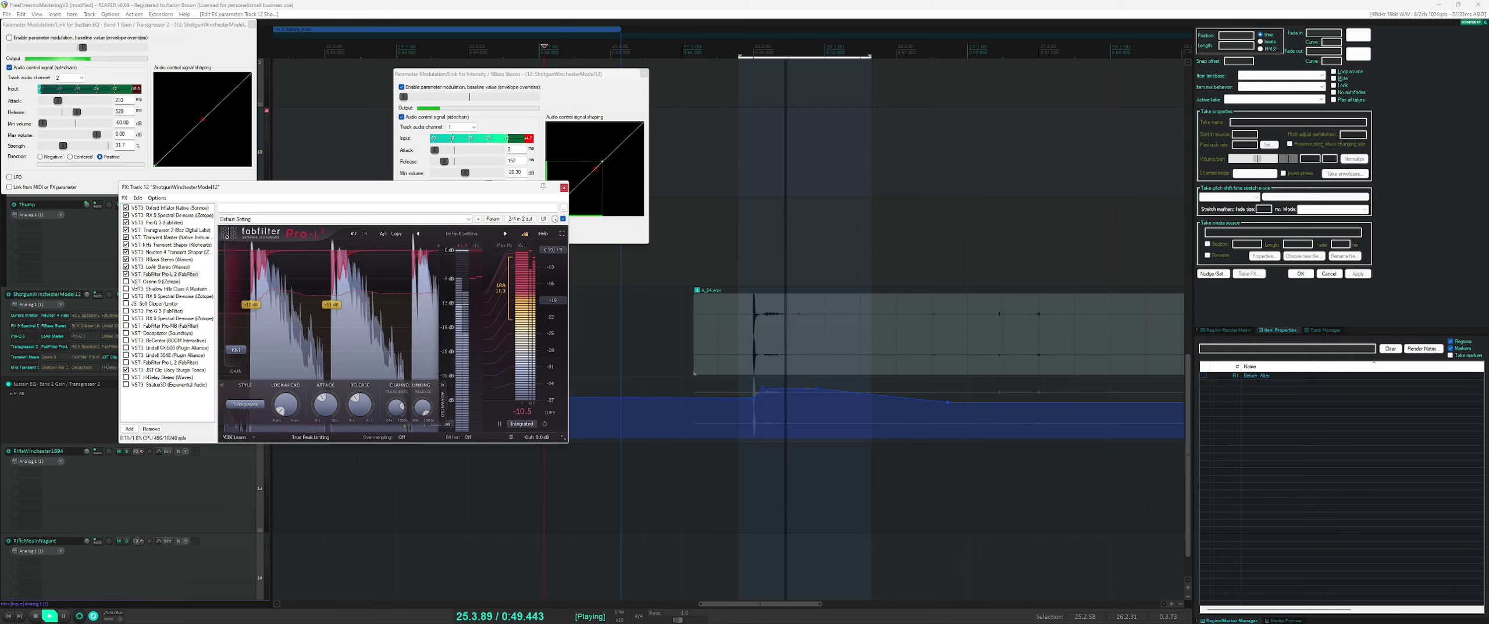
pyautogui.press('space')
# - Switch from Pro-L 2 to Ozone 9 and use its history to return to the state with the Vintage Comp module removed
pyautogui.click(150, 281)
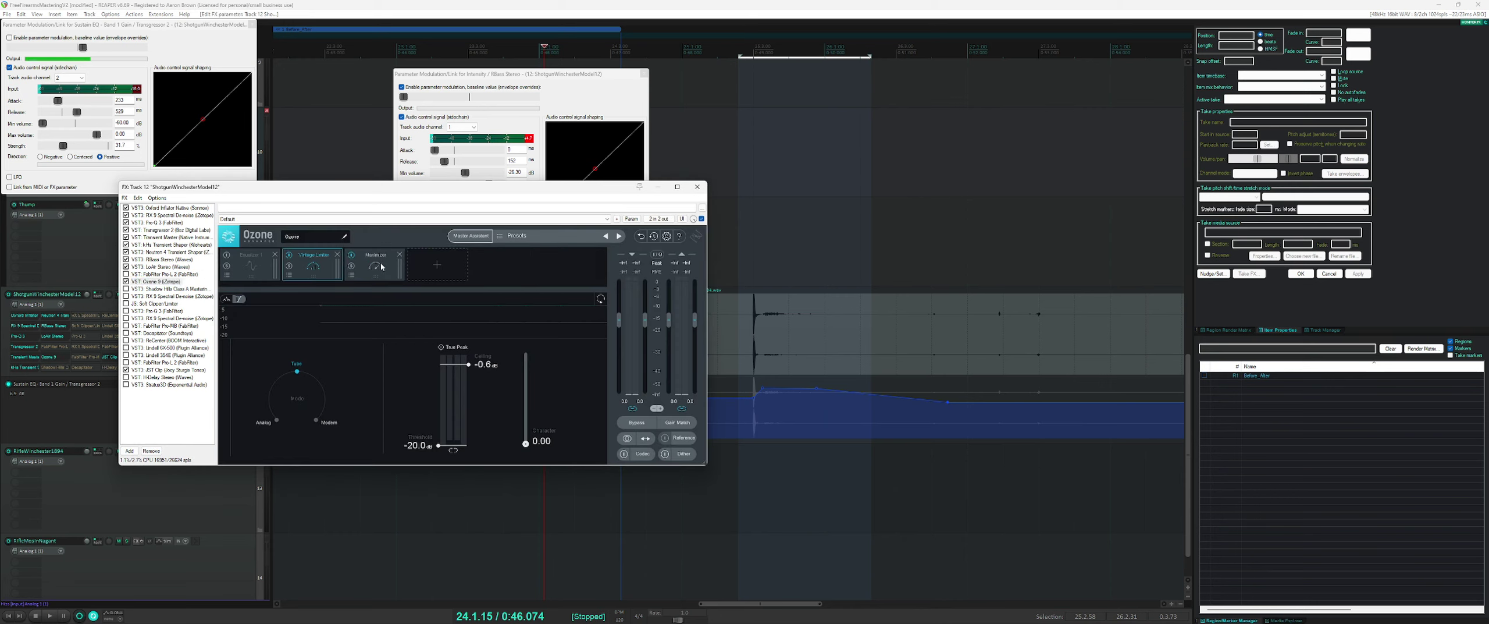
pyautogui.click(641, 237)
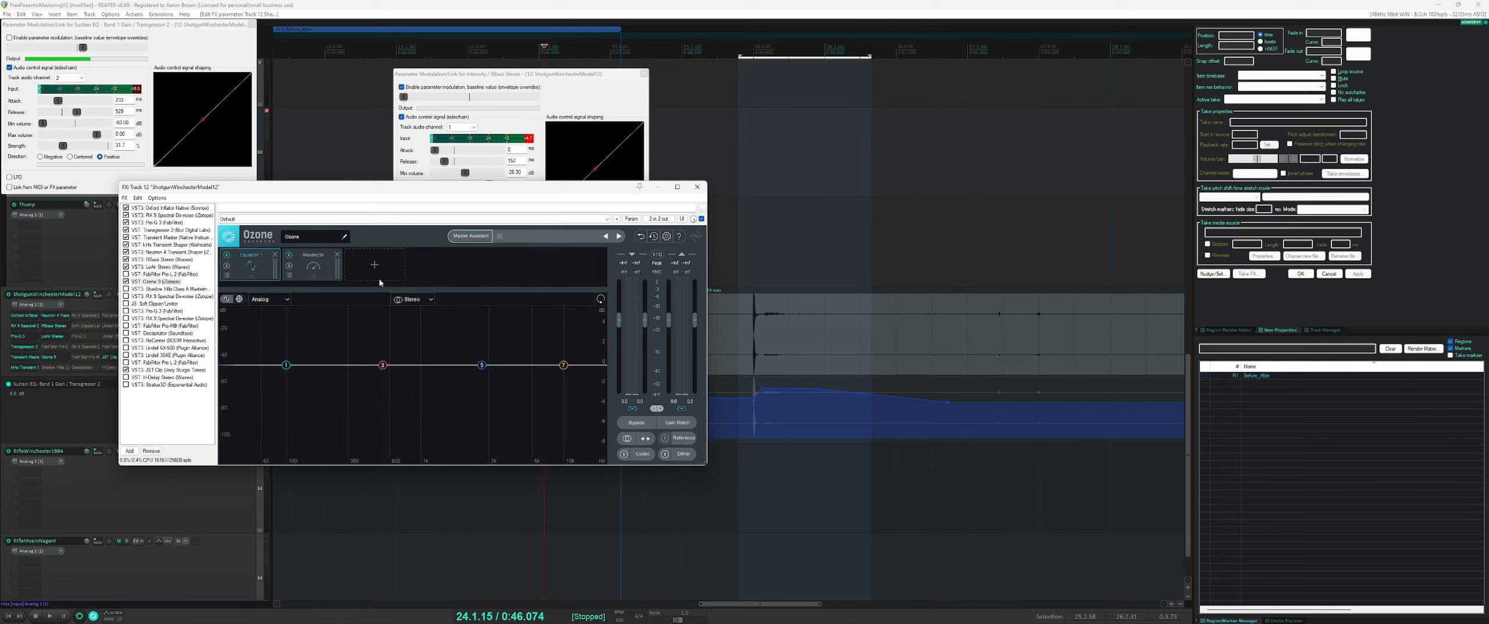
pyautogui.click(654, 236)
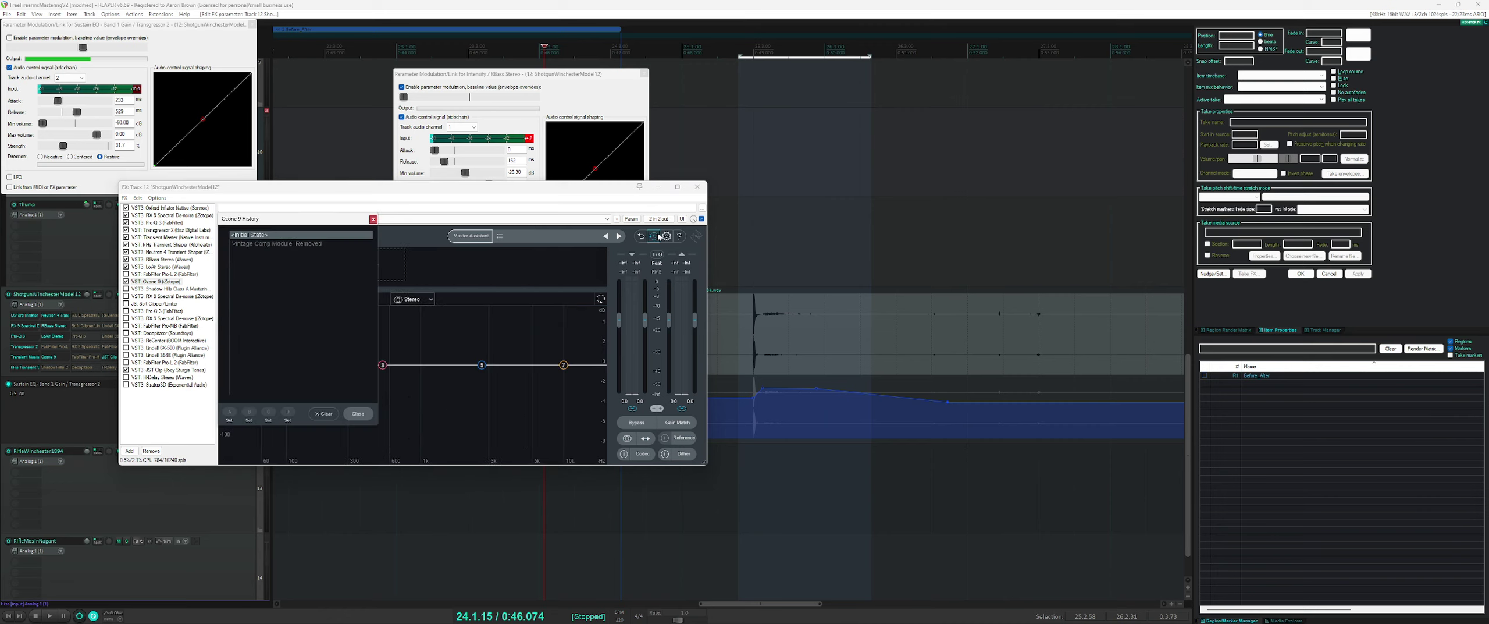
pyautogui.click(308, 241)
pyautogui.moveTo(335, 225); pyautogui.dragTo(358, 353)
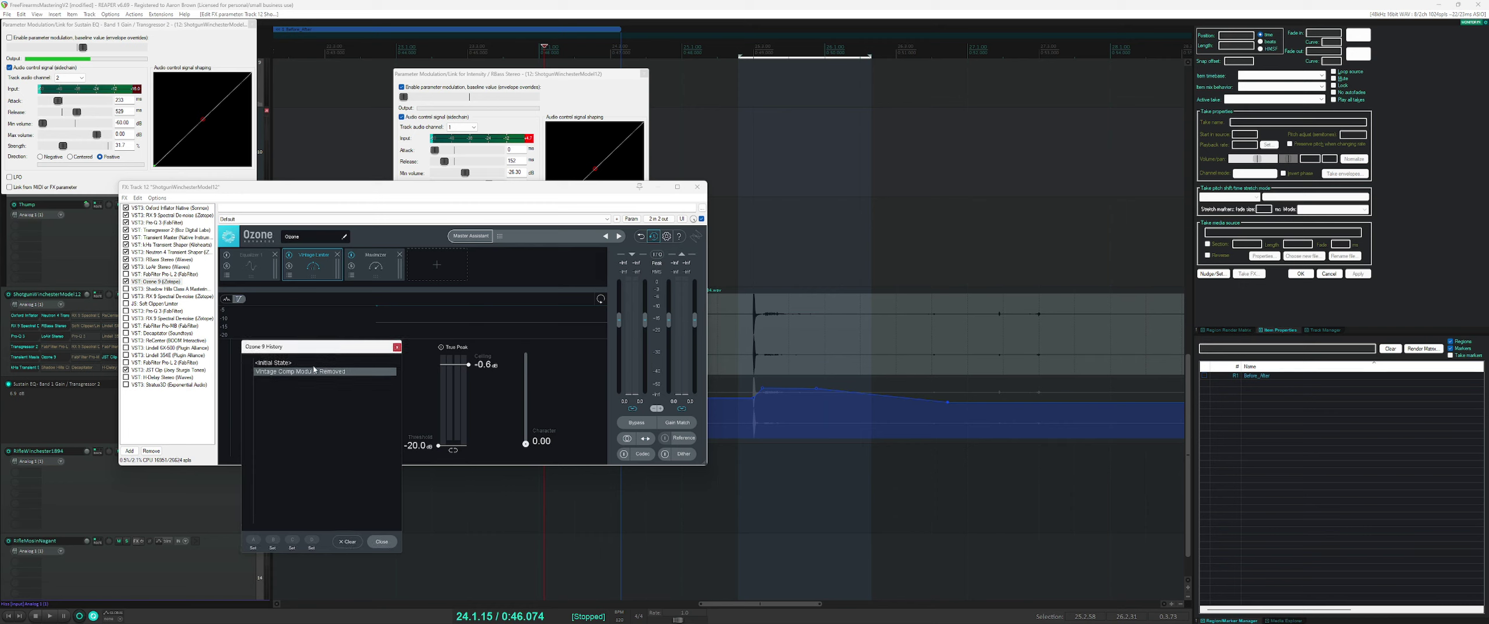
pyautogui.click(313, 364)
pyautogui.click(397, 348)
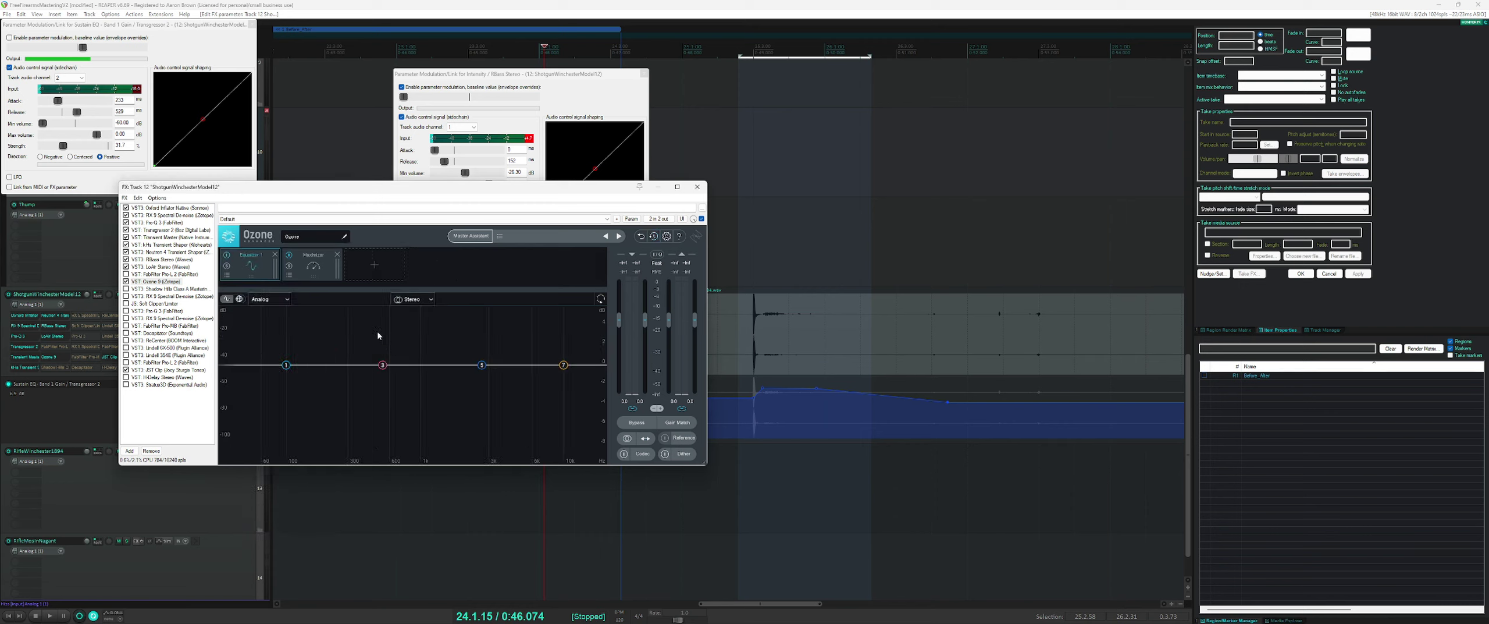
pyautogui.click(655, 237)
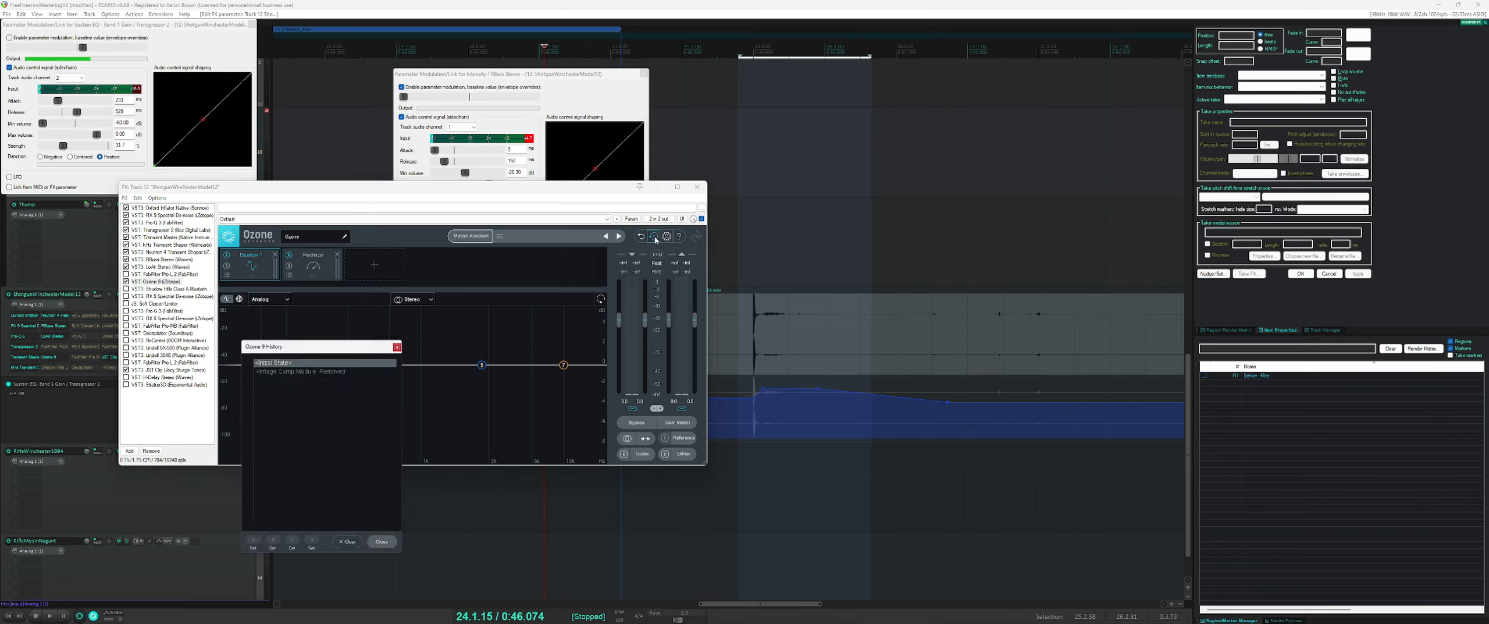
pyautogui.click(325, 371)
pyautogui.click(397, 347)
# - Add a Vintage Comp module to Ozone, place it before the Vintage Limiter and switch the modules off
pyautogui.click(428, 263)
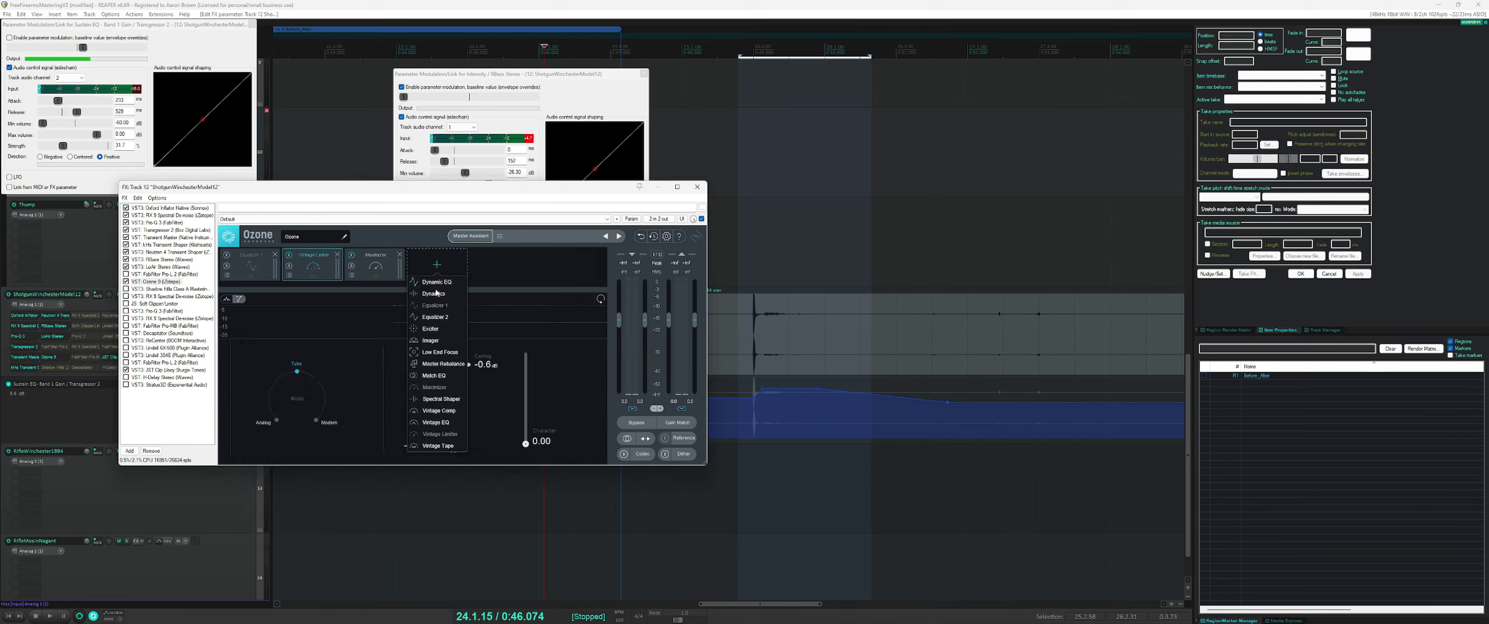
pyautogui.click(444, 412)
pyautogui.moveTo(437, 265); pyautogui.dragTo(313, 265)
pyautogui.click(290, 255)
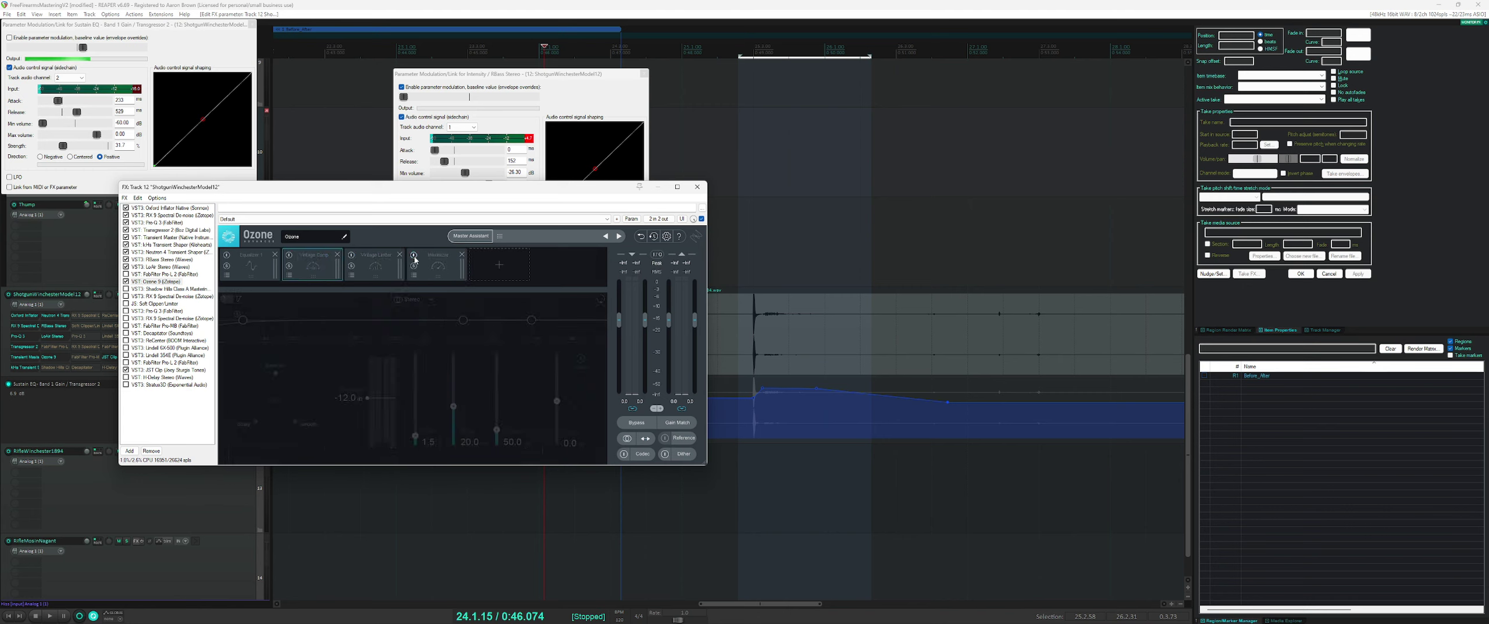
# - Loop a longer section around the shot and set Ozone's Maximizer threshold to -5.8 dB and Character to 5.55
pyautogui.moveTo(735, 272); pyautogui.dragTo(899, 284)
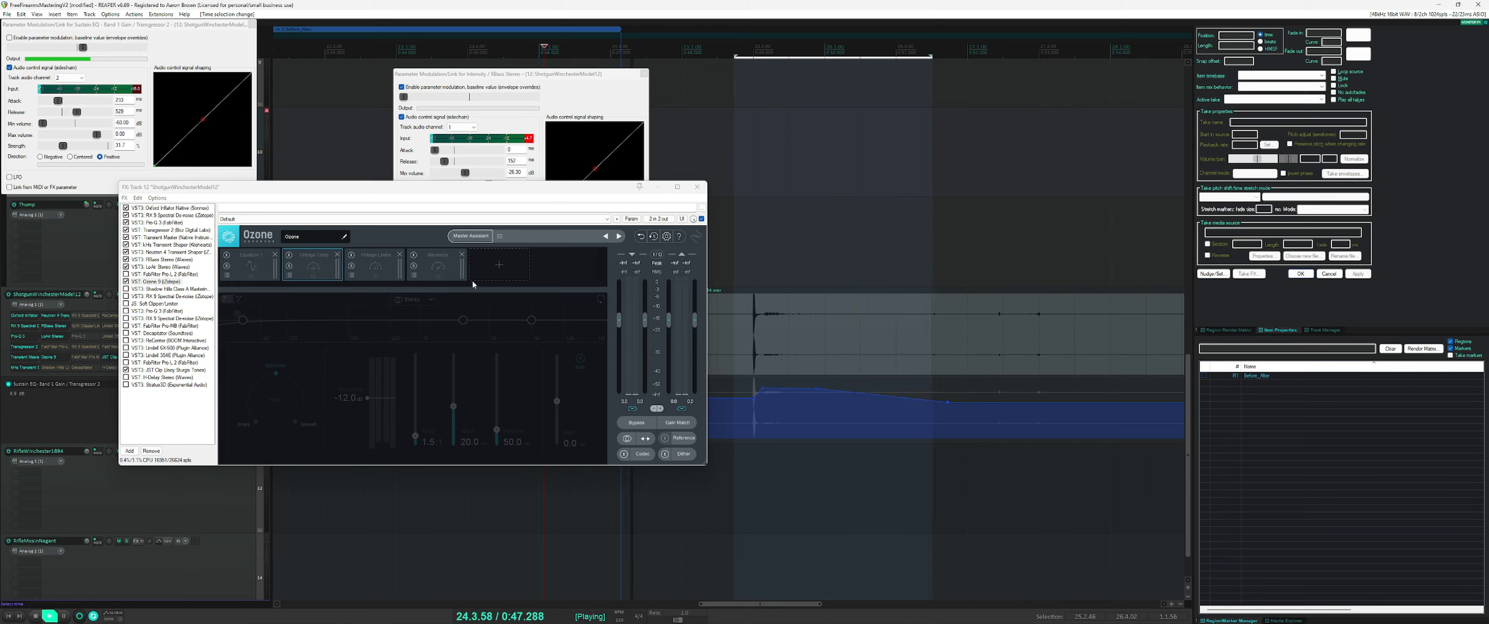
pyautogui.click(435, 263)
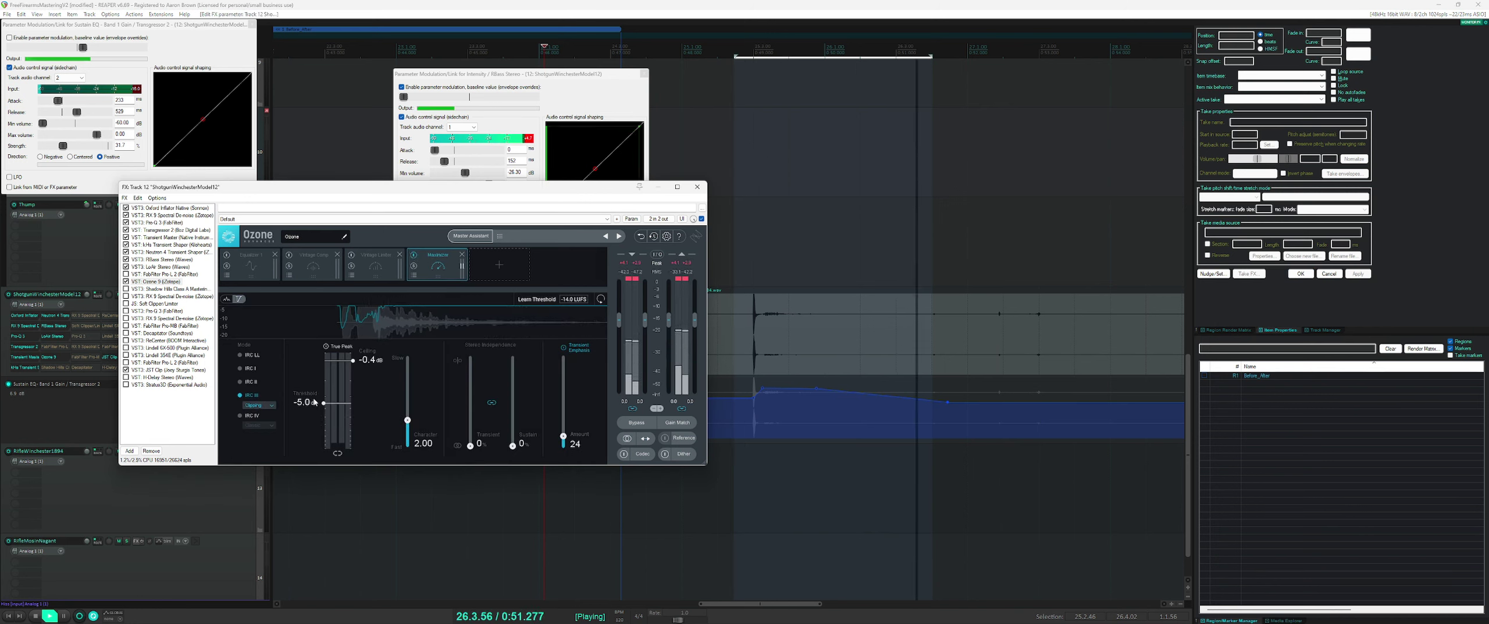
pyautogui.moveTo(323, 422); pyautogui.dragTo(317, 407)
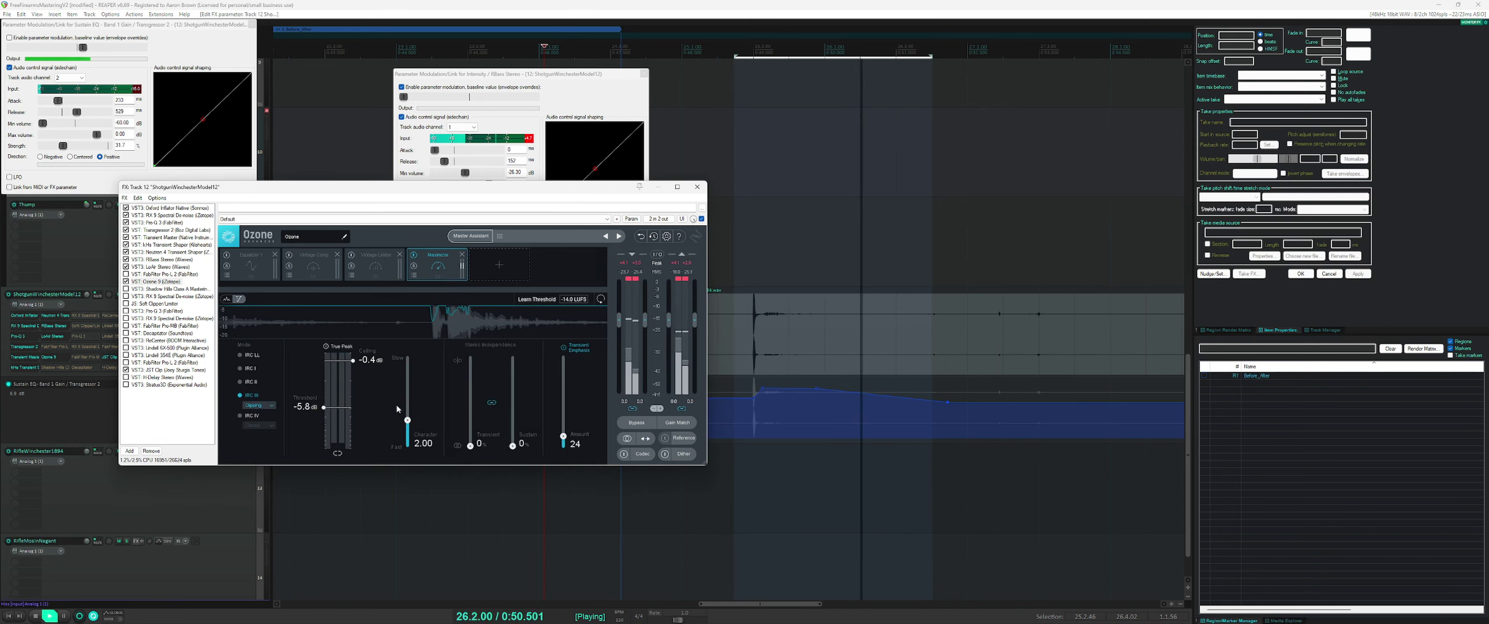
pyautogui.moveTo(408, 420); pyautogui.dragTo(407, 387)
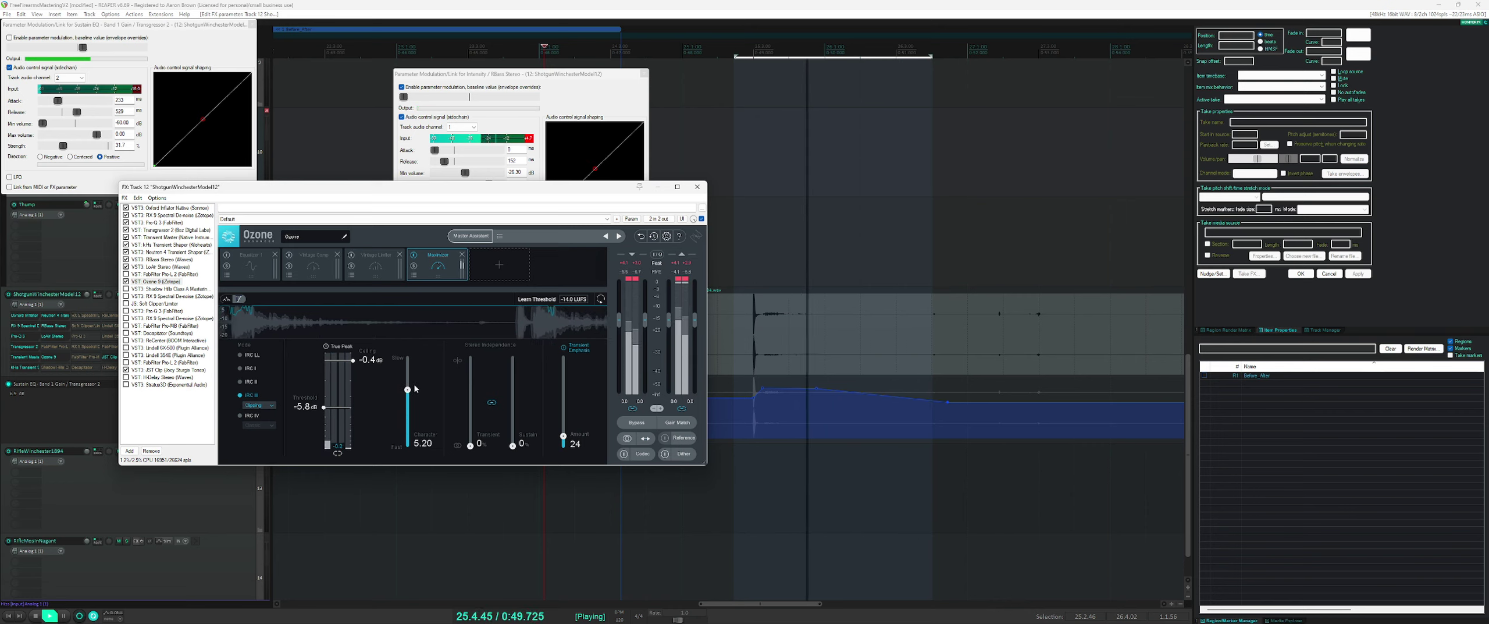
# - Compare the Maximizer's Transient Emphasis on and off, and set its amount to 29
pyautogui.click(564, 349)
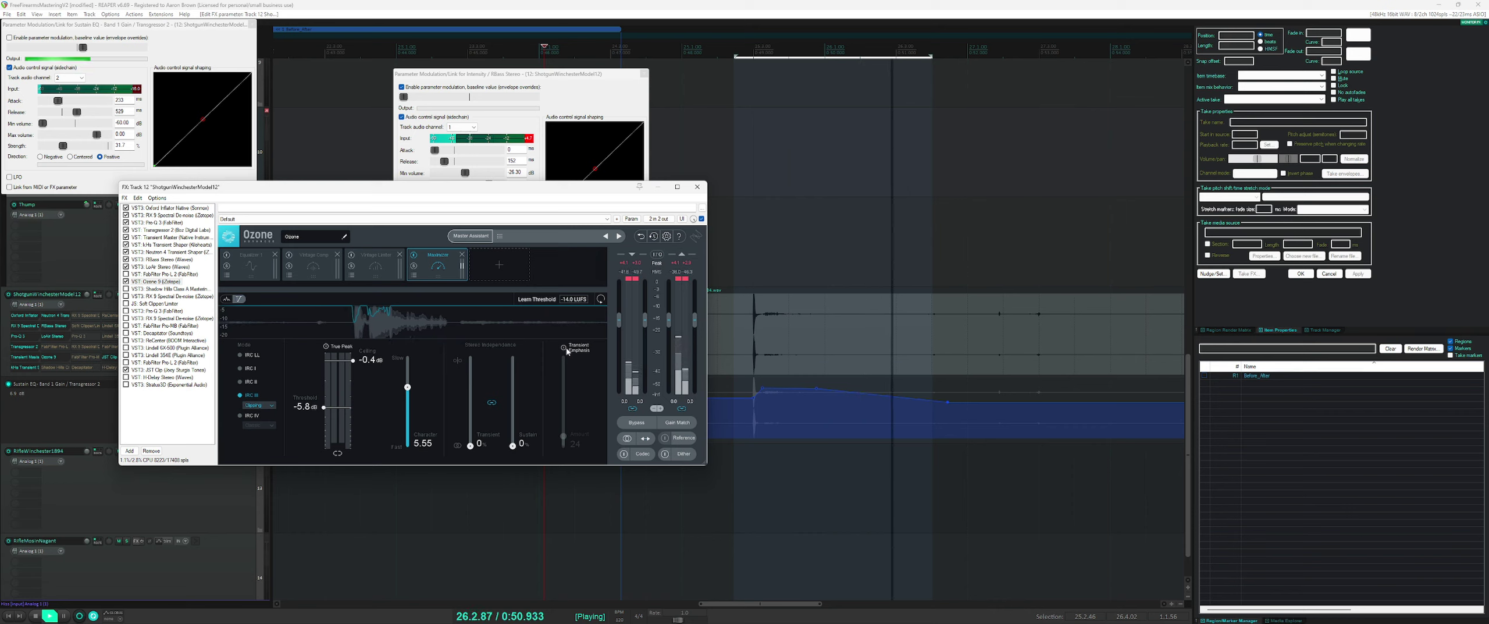
pyautogui.click(565, 348)
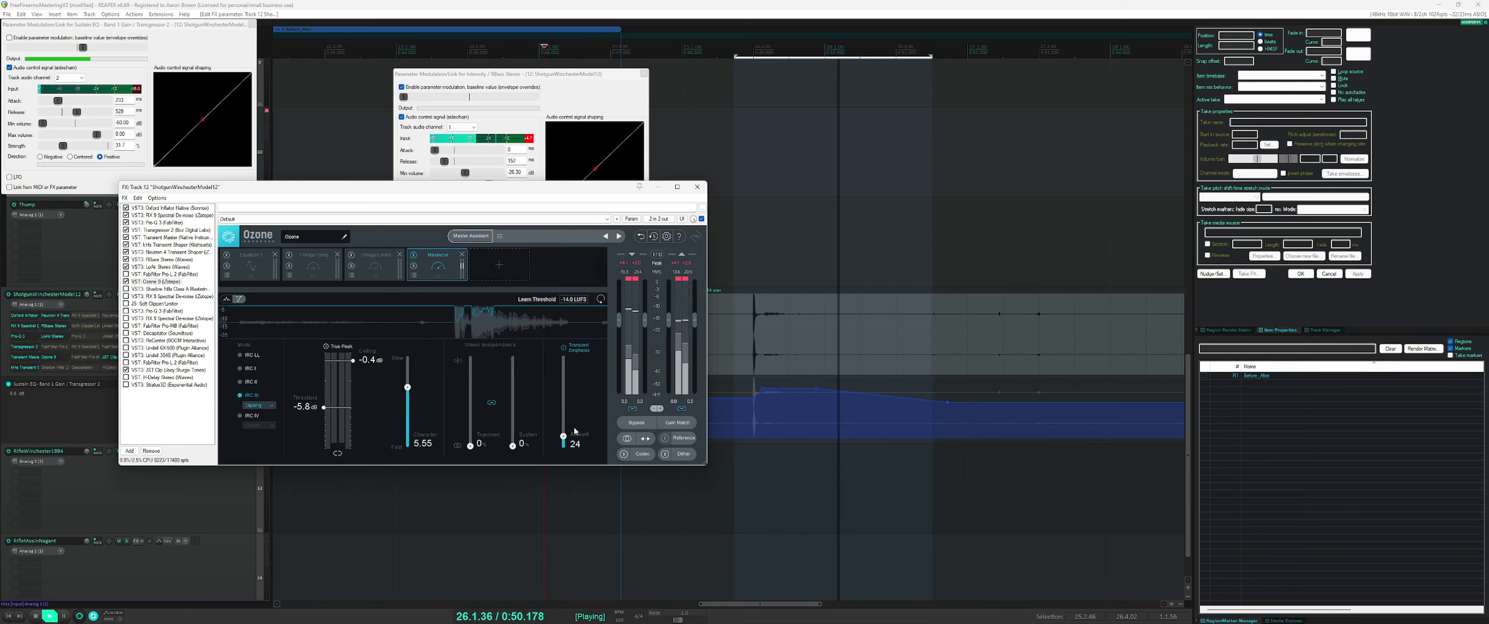
pyautogui.moveTo(563, 436); pyautogui.dragTo(563, 434)
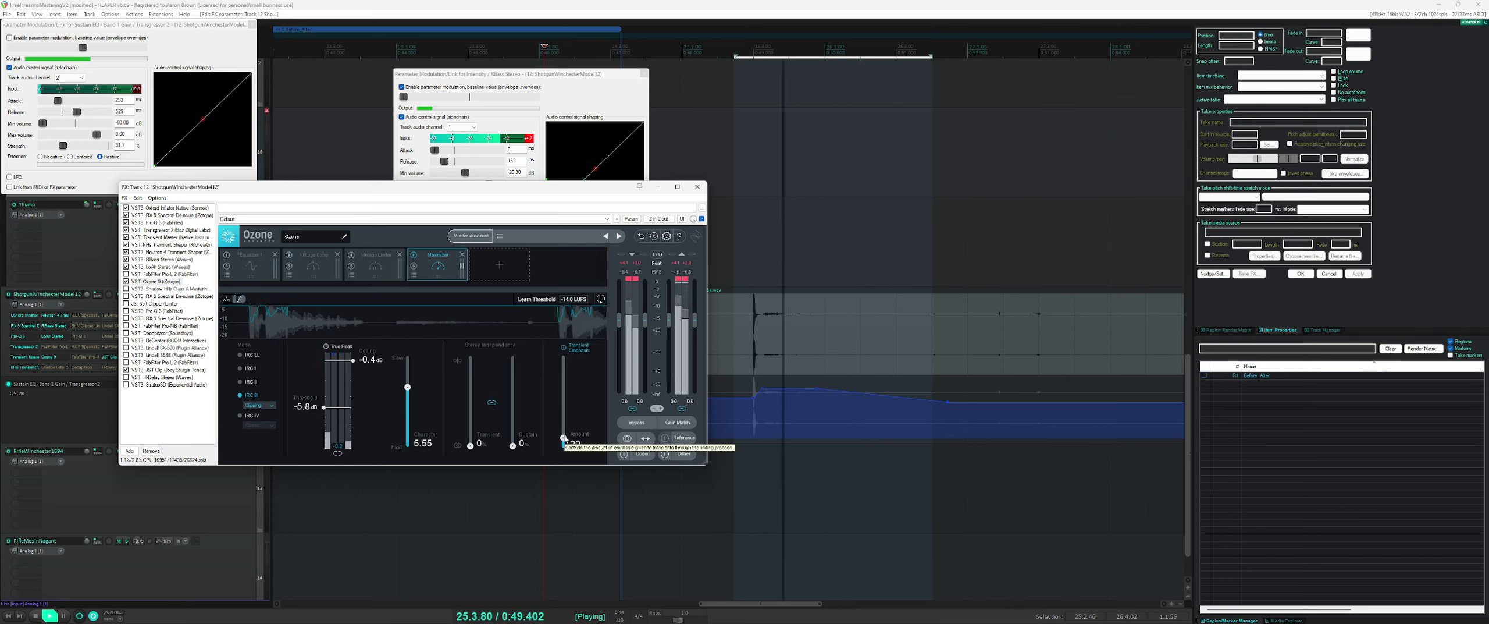
# - Try the Balanced and Crisp styles of the Maximizer's IRC III mode
pyautogui.click(259, 405)
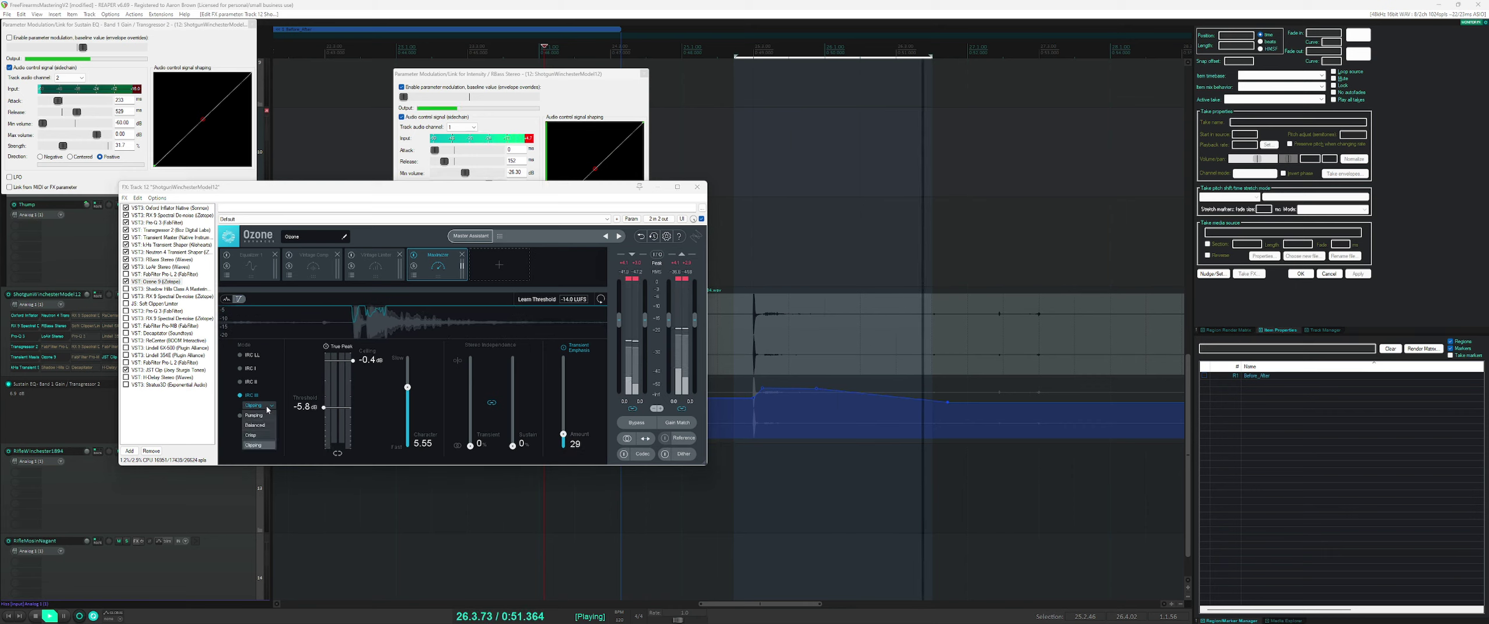
pyautogui.click(265, 425)
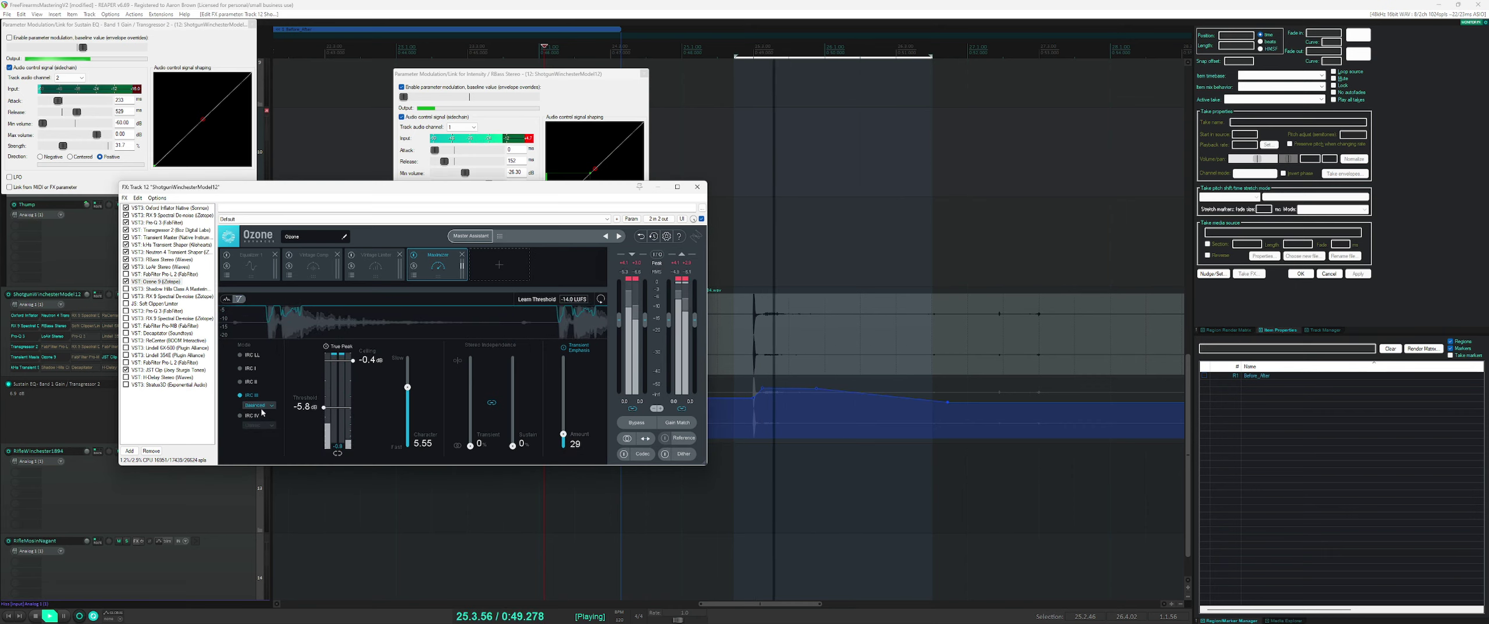
pyautogui.press('space')
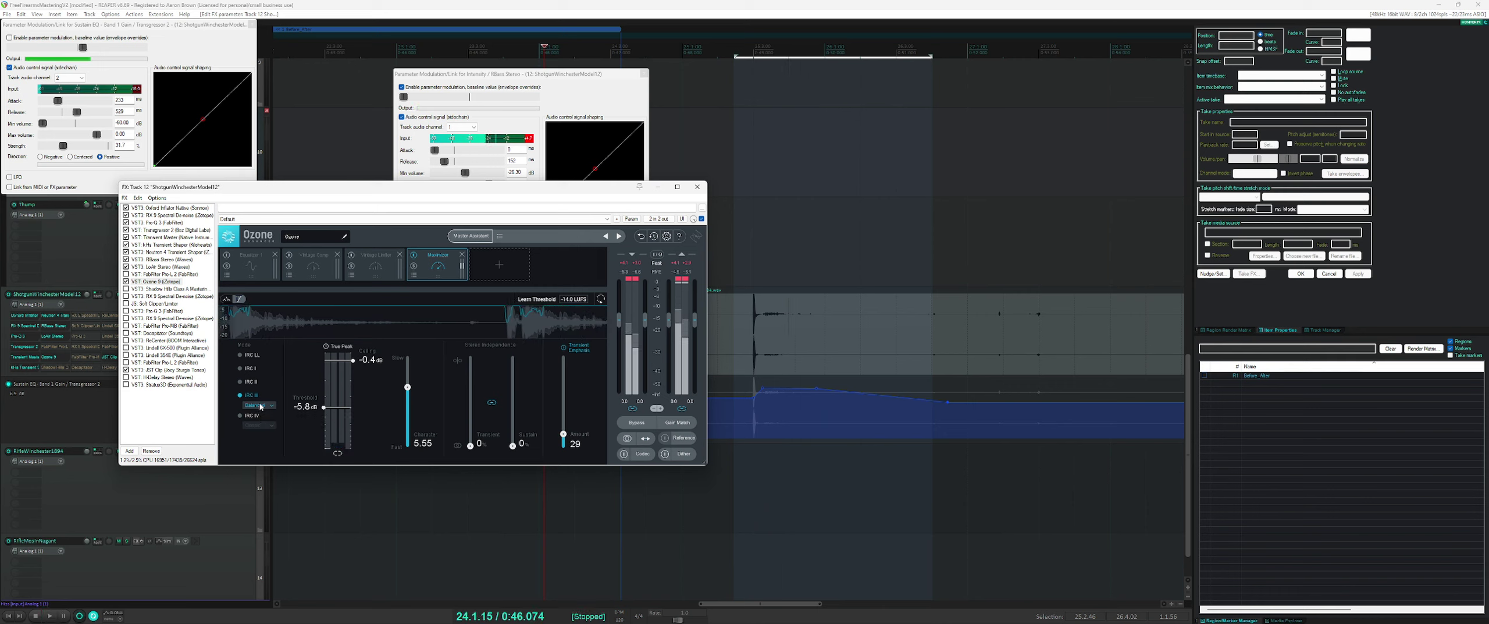
pyautogui.click(259, 405)
pyautogui.click(259, 435)
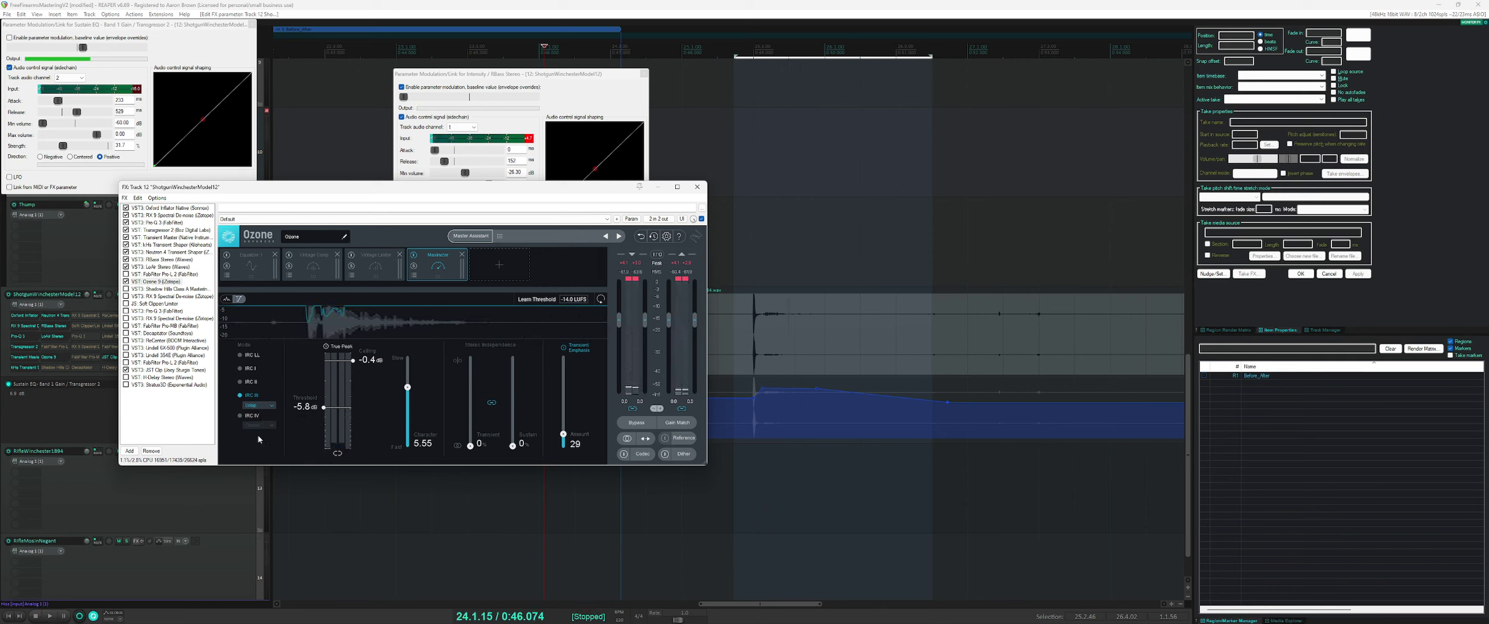
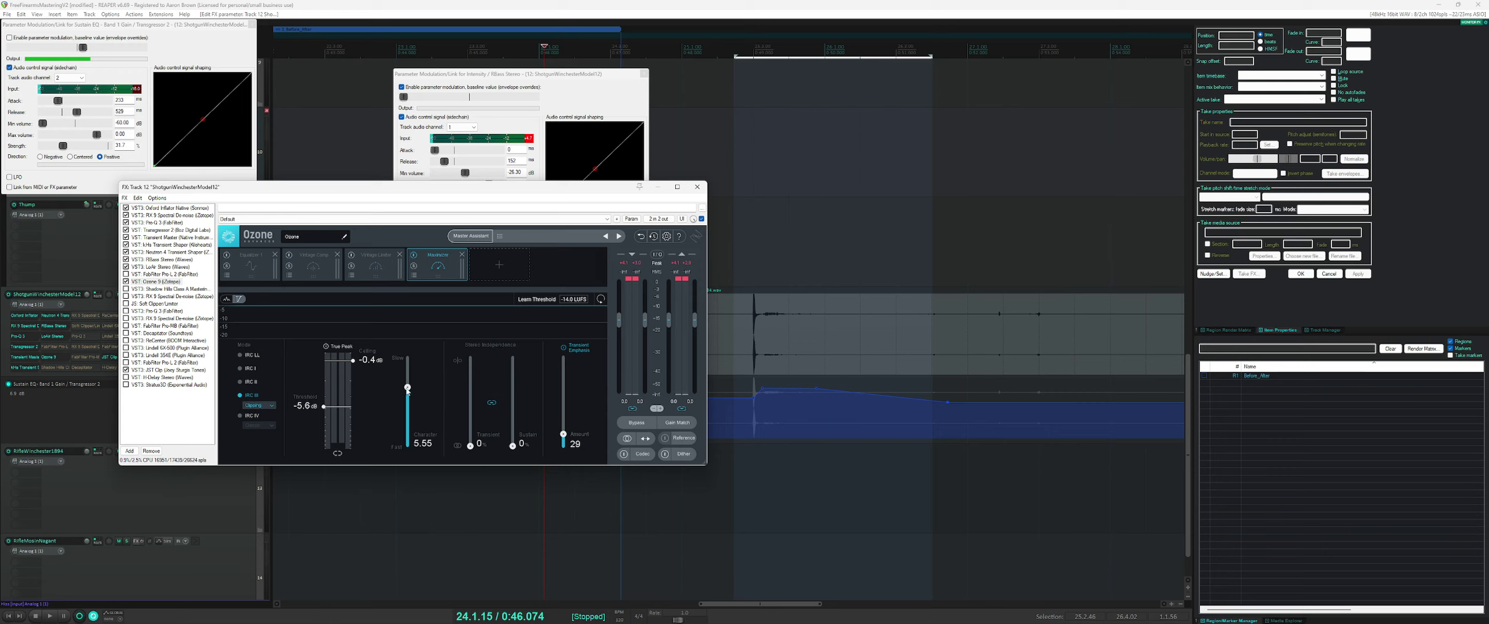
# - Start playback from the beginning of the loop and fine-tune the Maximizer's Character to 5.20
pyautogui.moveTo(407, 387); pyautogui.dragTo(407, 391)
pyautogui.click(734, 235)
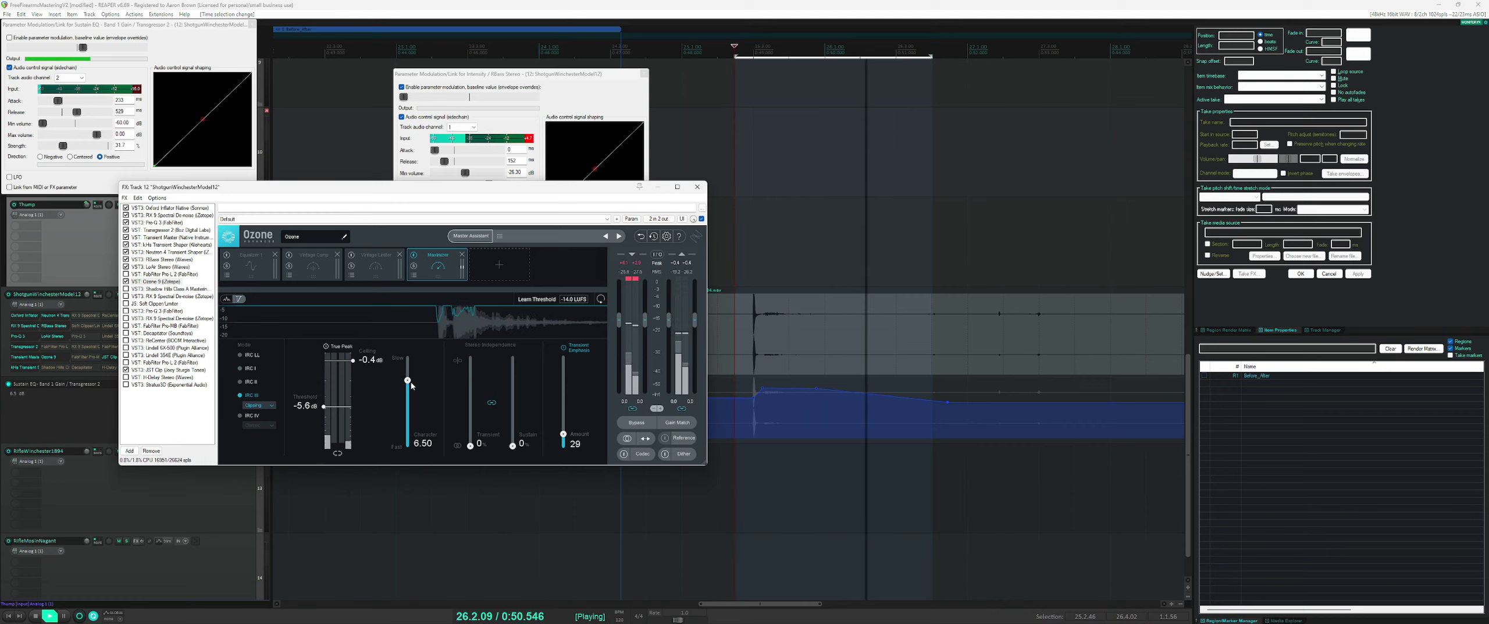
pyautogui.moveTo(407, 389); pyautogui.dragTo(410, 394)
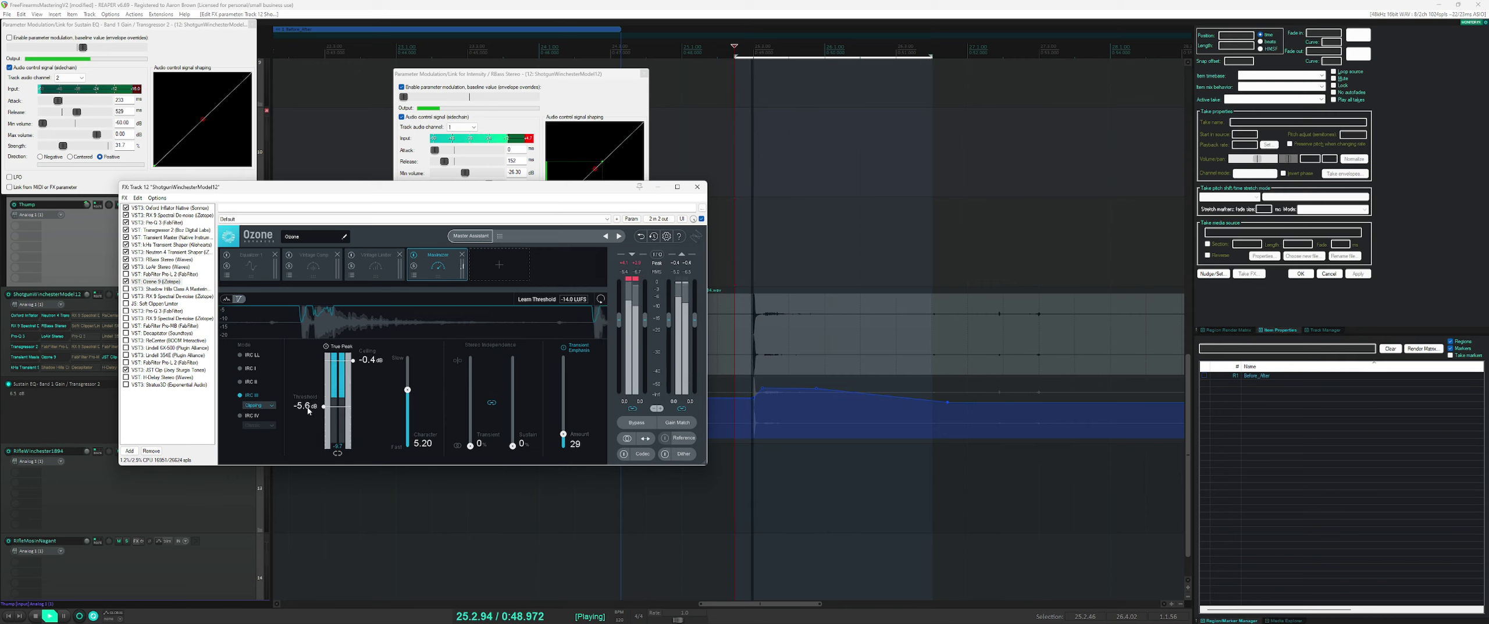
pyautogui.press('space')
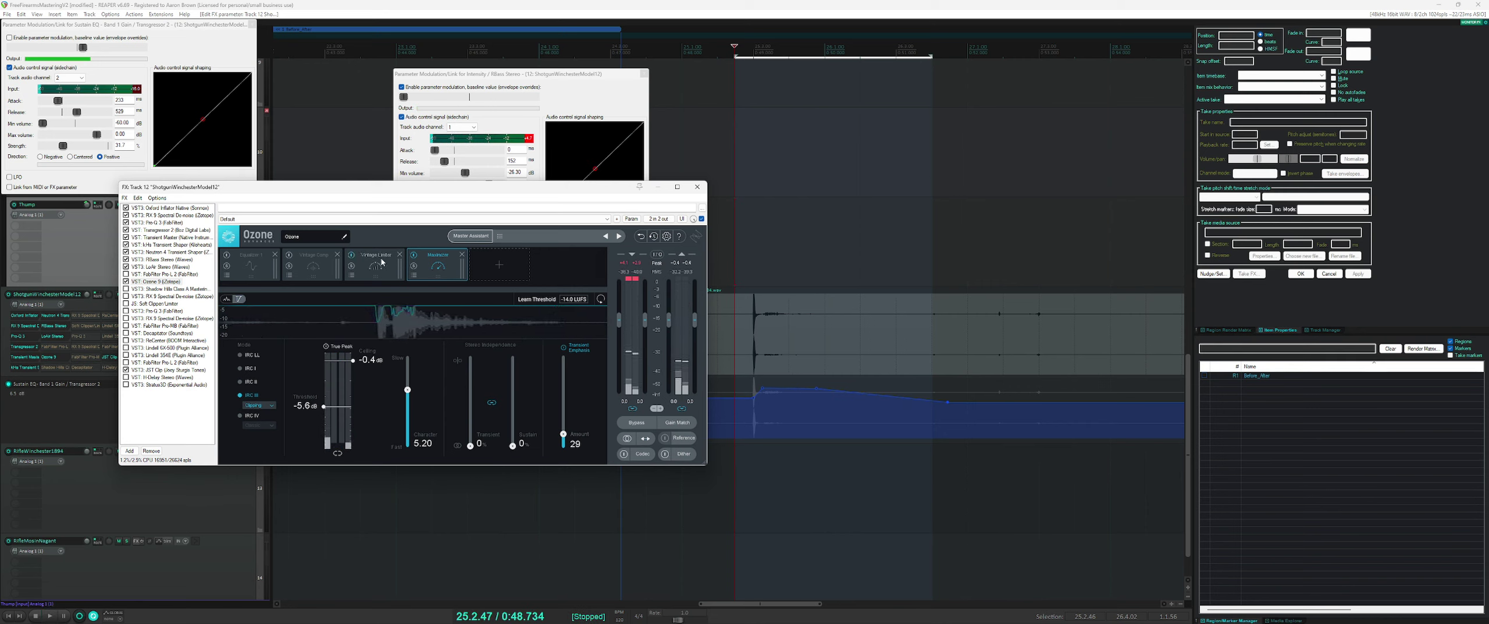
# - Audition Ozone's Vintage Limiter on the loop, raising its threshold and setting the ceiling to -0.5 dB
pyautogui.click(382, 262)
pyautogui.press('space')
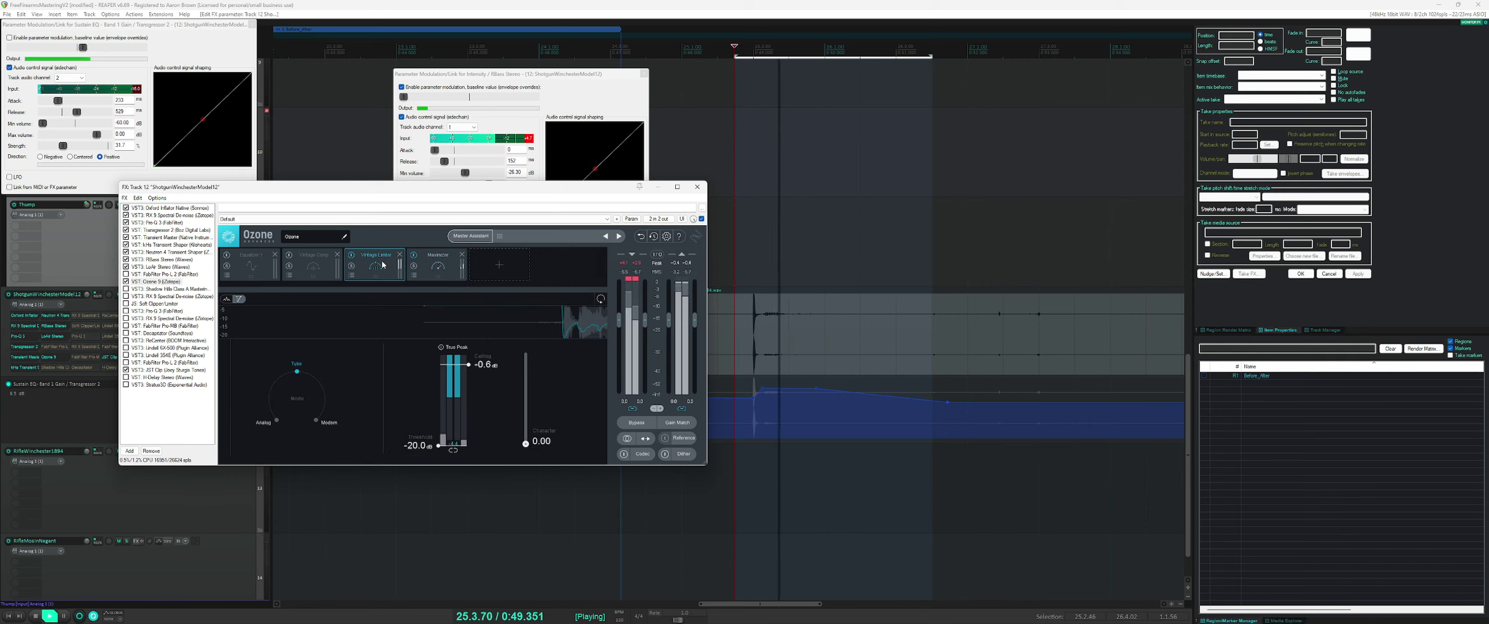
pyautogui.moveTo(417, 445); pyautogui.dragTo(483, 370)
pyautogui.moveTo(406, 393); pyautogui.dragTo(433, 370)
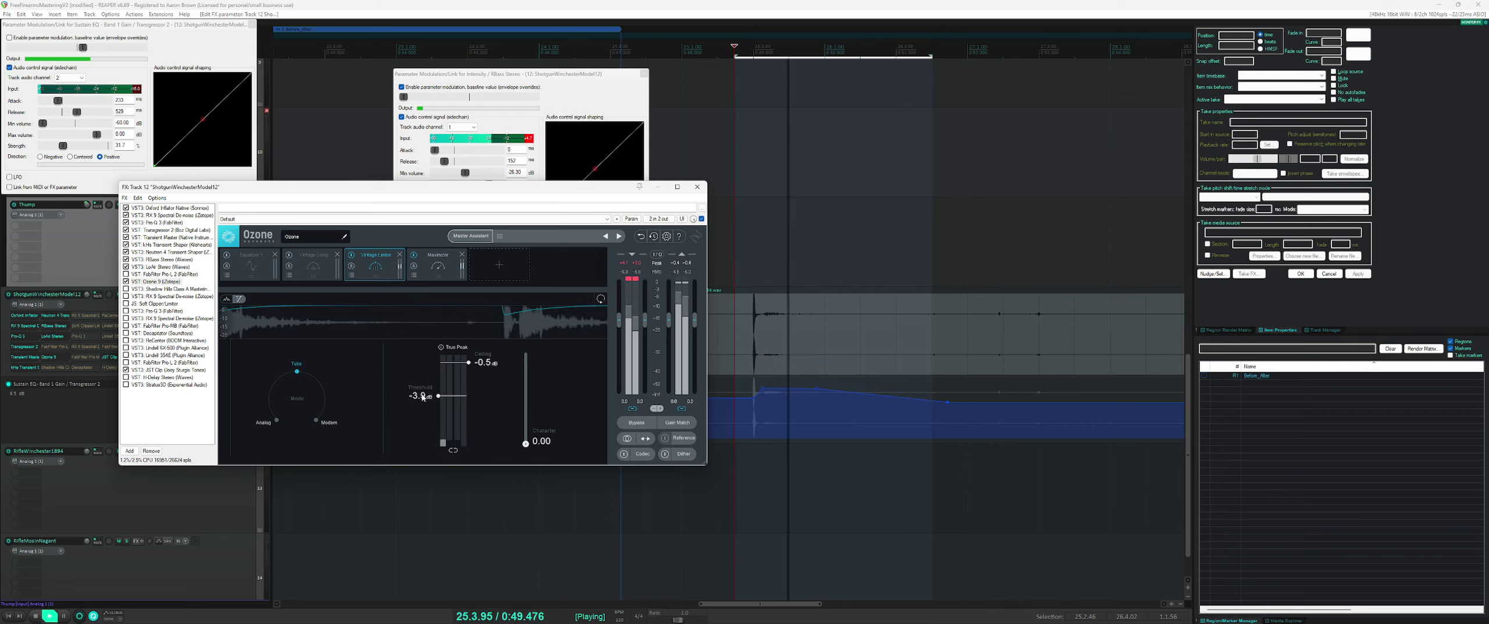
# - Tune the Vintage Comp's threshold by ear on the looped shot, settling on -16.2 dB
pyautogui.click(309, 271)
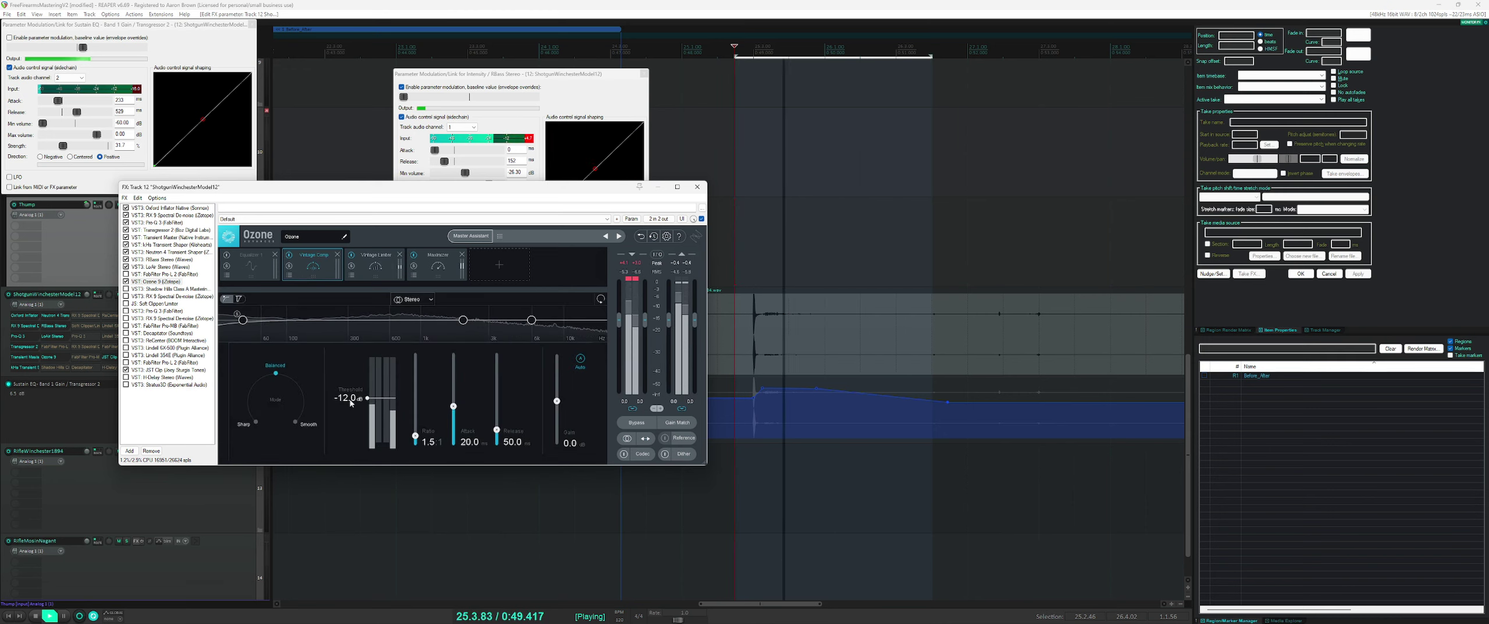
pyautogui.moveTo(351, 404)
pyautogui.mouseDown()
pyautogui.moveTo(351, 445)
pyautogui.moveTo(354, 412)
pyautogui.mouseUp()
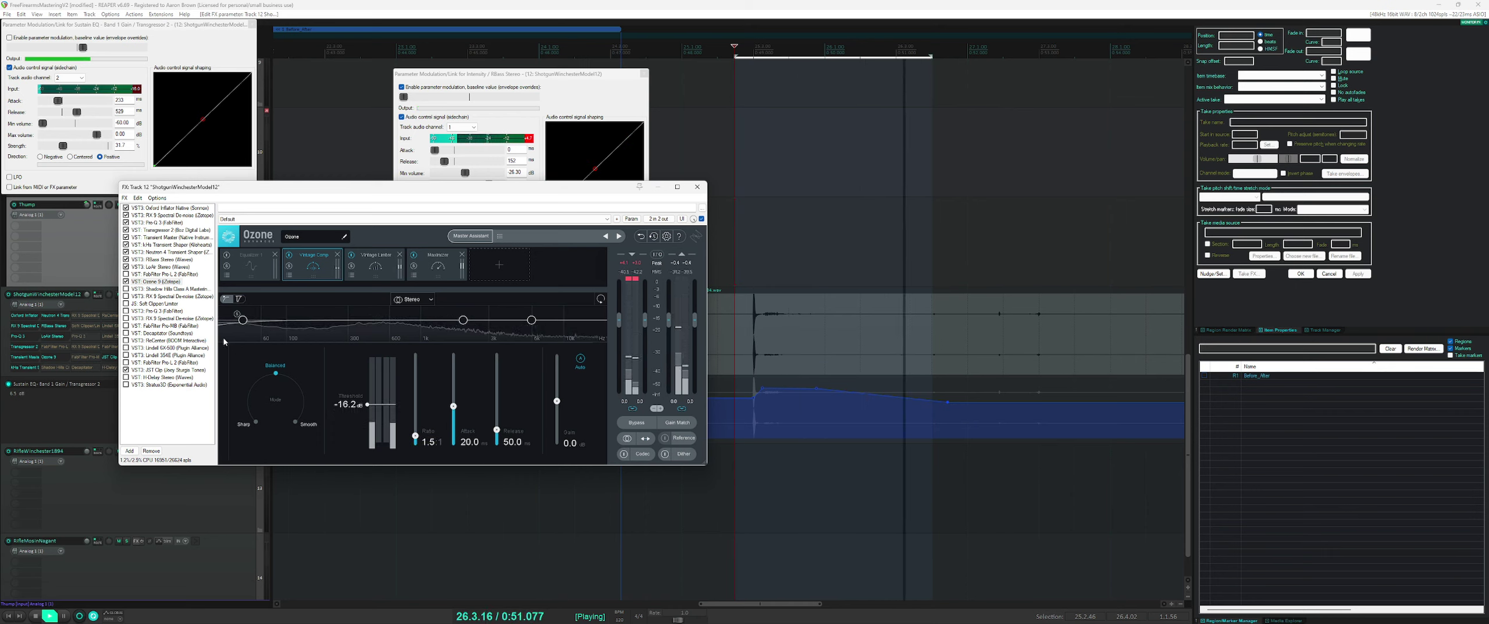
pyautogui.scroll(1, 349, 409)
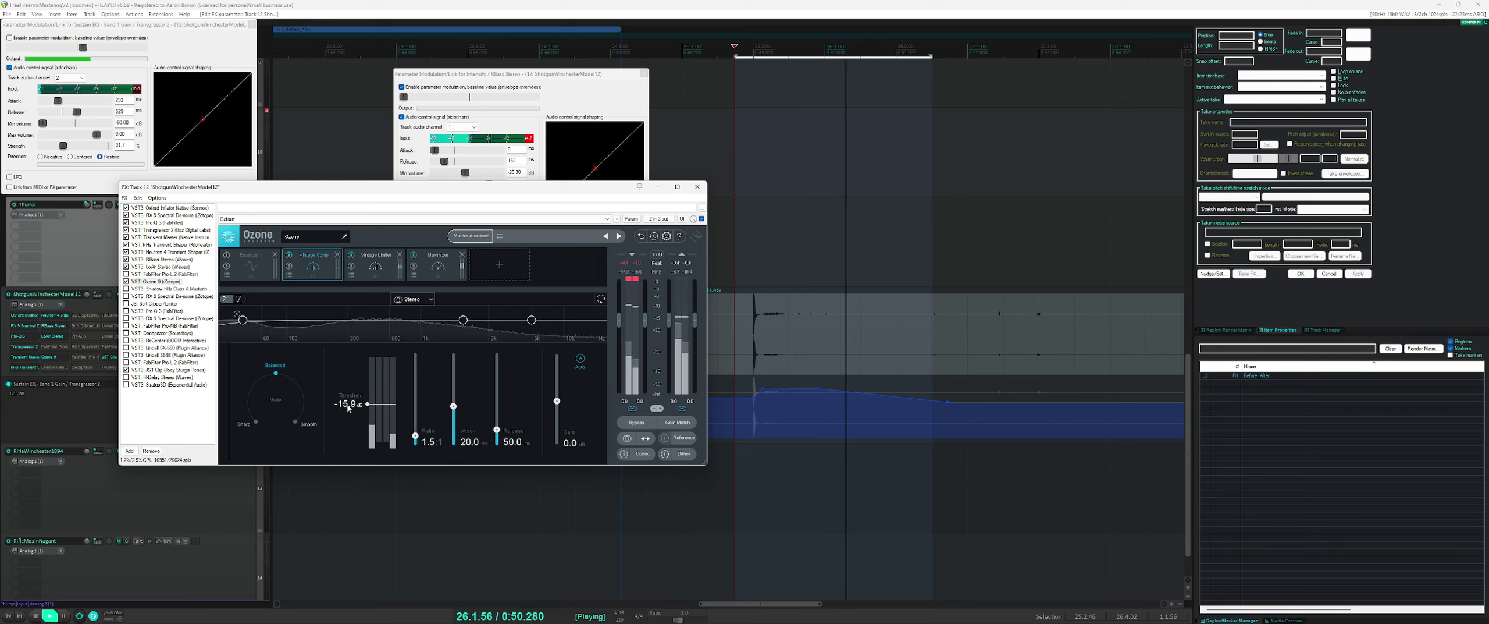
pyautogui.scroll(4, 349, 409)
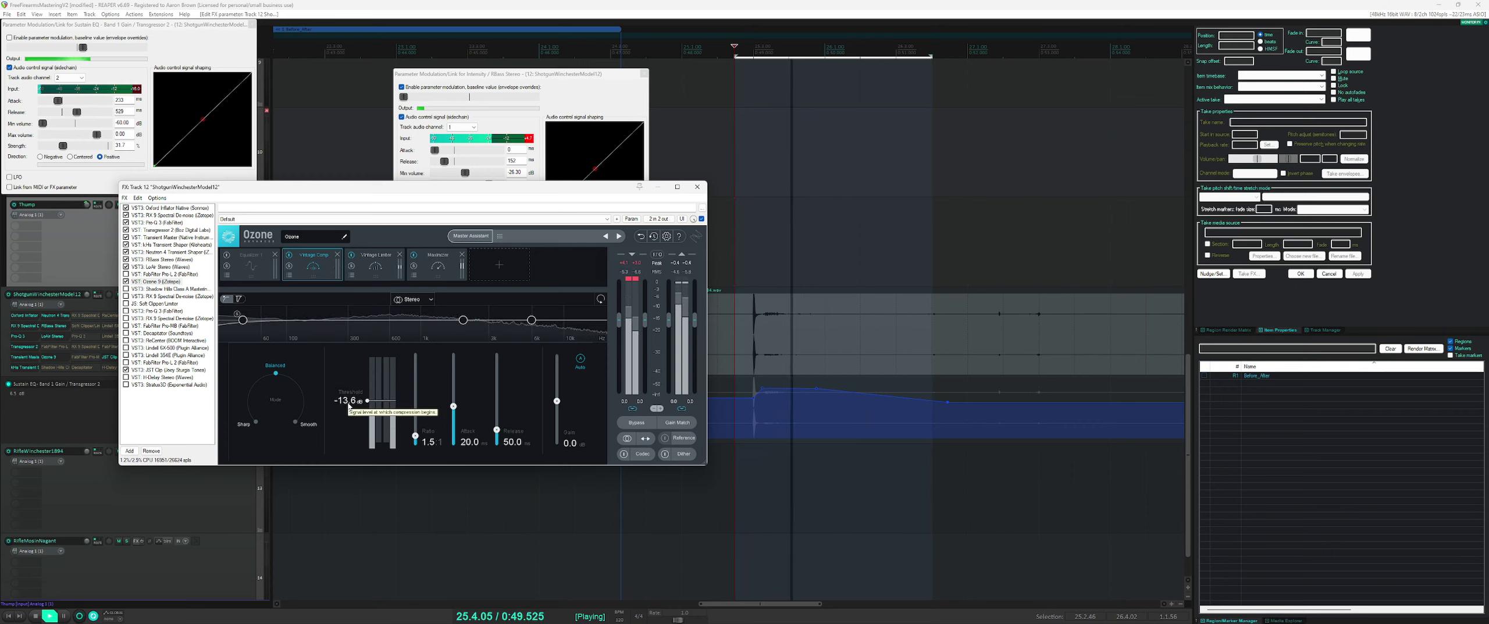
pyautogui.scroll(-5, 349, 407)
pyautogui.press('space')
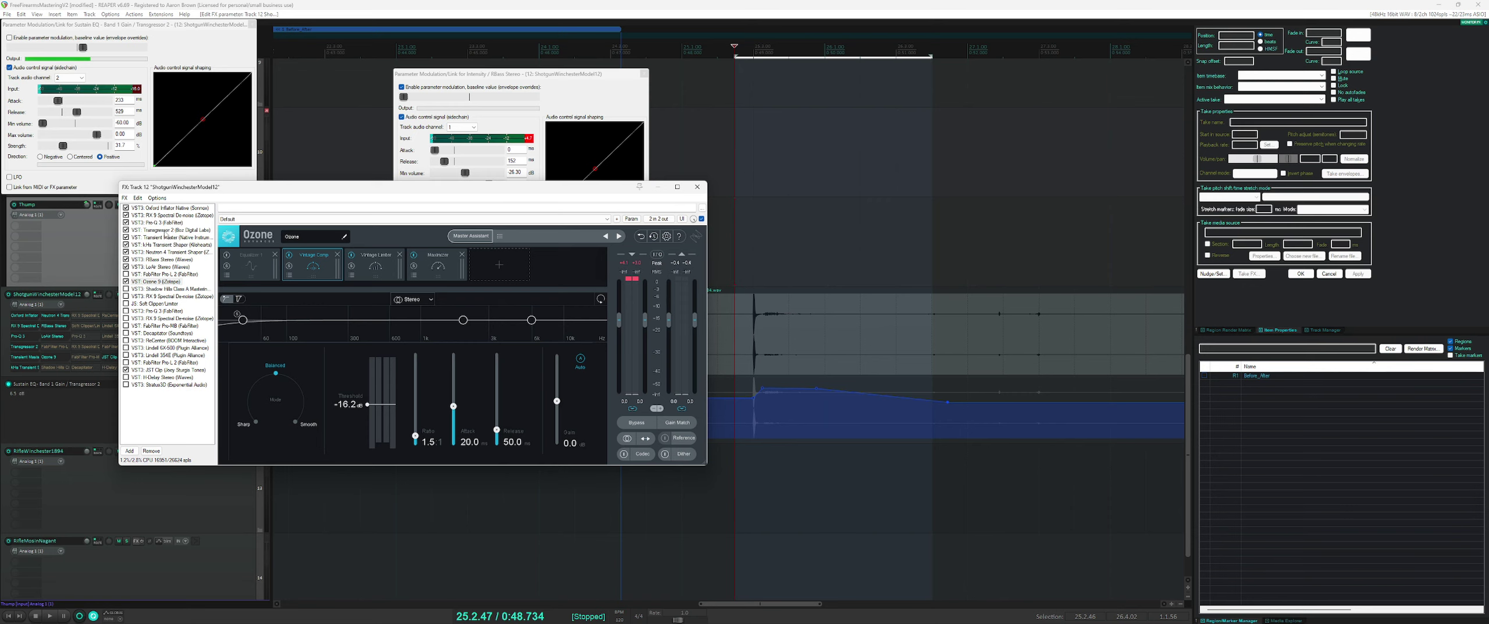
# - Return to Transgressor and lower its wet/dry Mix to 43% while the shot loops
pyautogui.click(166, 230)
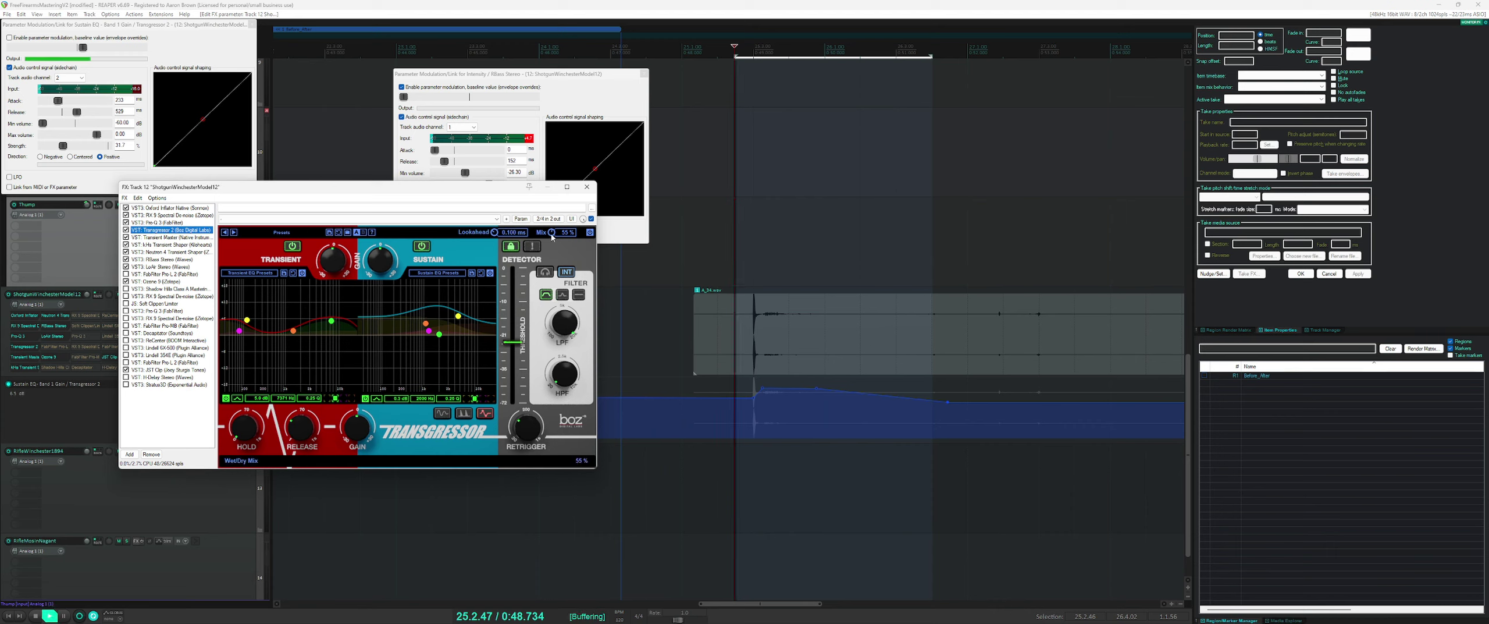
pyautogui.moveTo(553, 237)
pyautogui.mouseDown()
pyautogui.moveTo(560, 304)
pyautogui.moveTo(552, 253)
pyautogui.mouseUp()
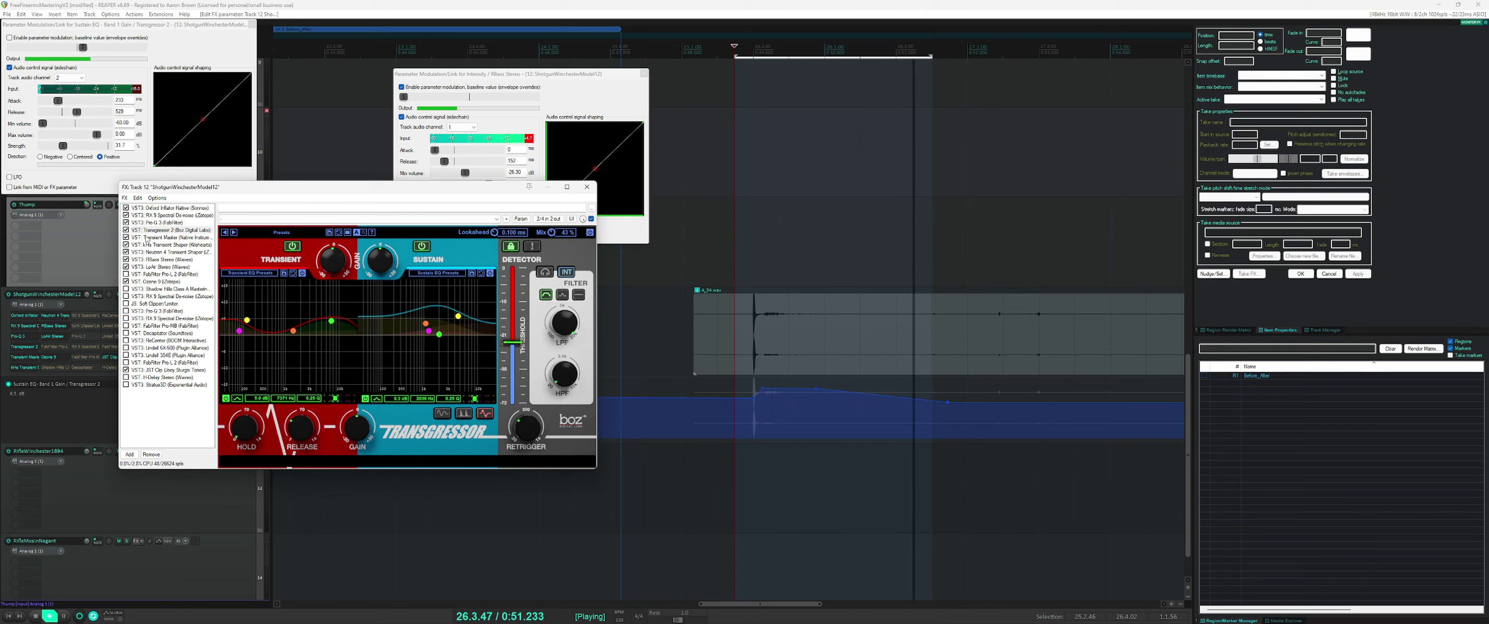
# - Compare Transient Master against bypass on the looped shot and adjust its Gain
pyautogui.click(126, 238)
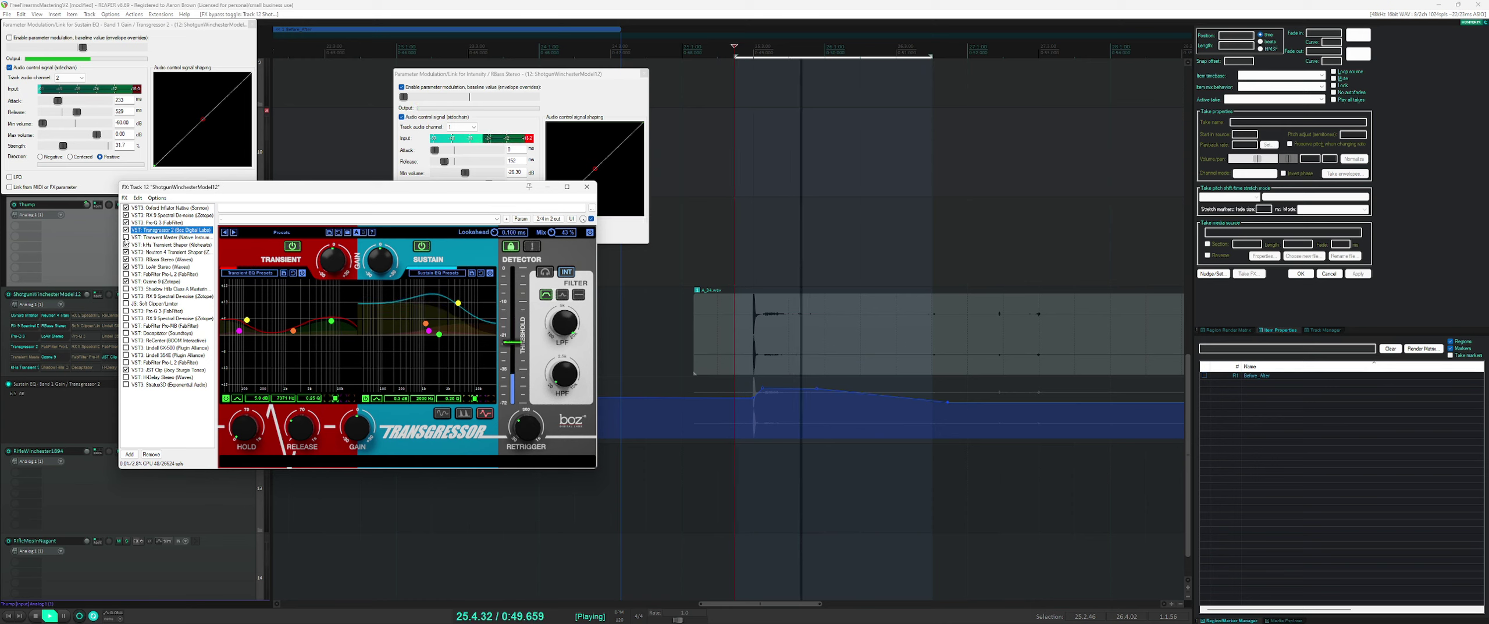
pyautogui.click(125, 237)
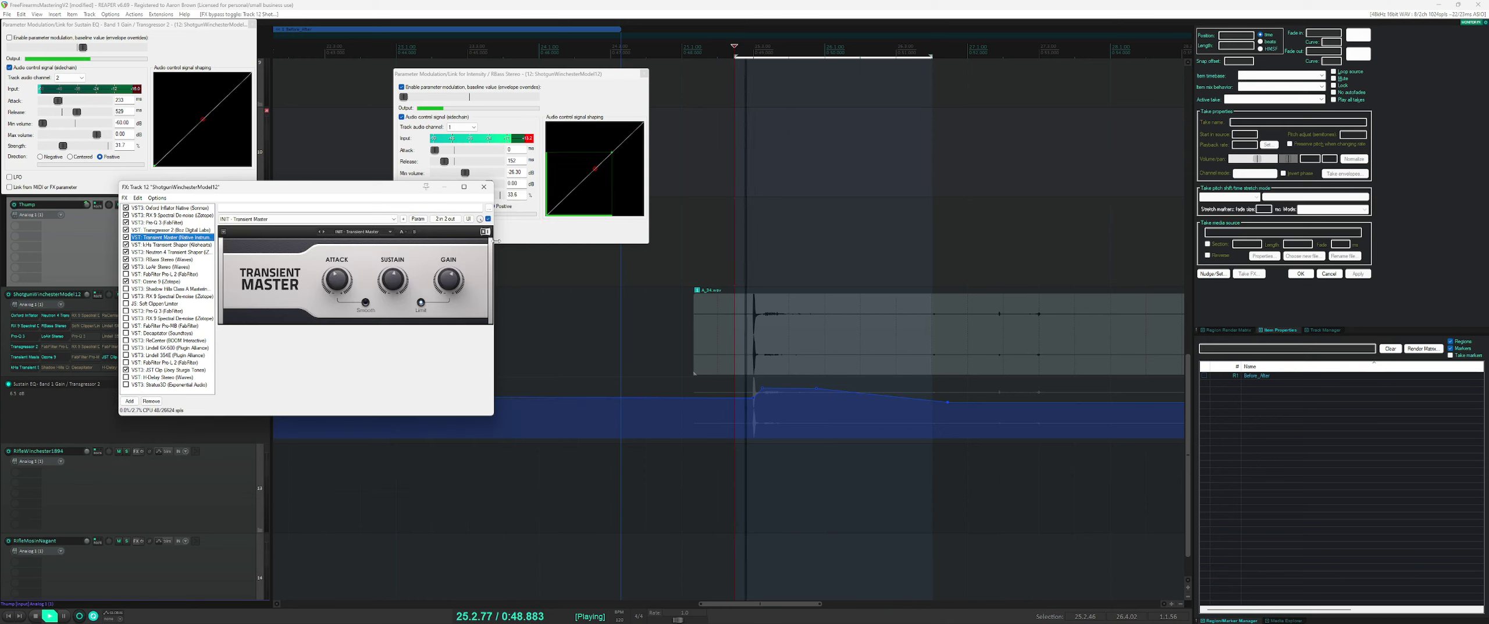
pyautogui.moveTo(448, 280); pyautogui.dragTo(447, 285)
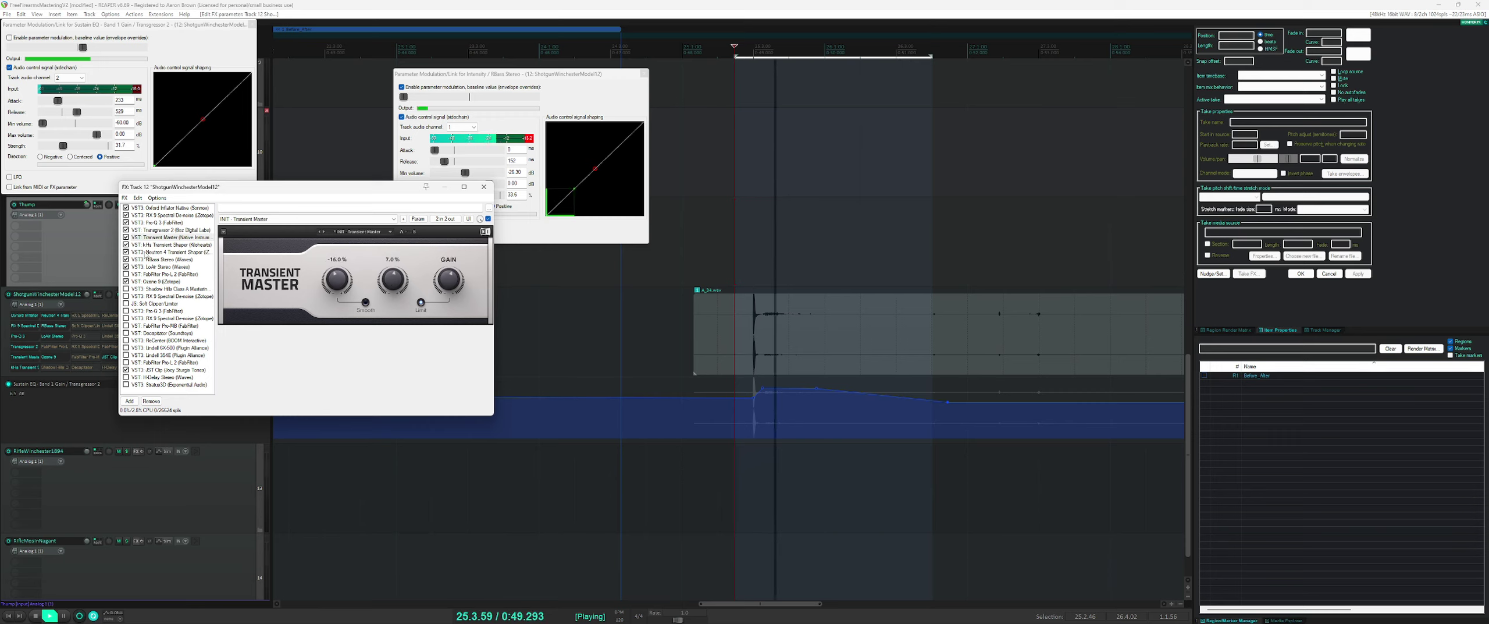
# - Compare kHs Transient Shaper against bypass on the looped shot and fine-tune its Speed
pyautogui.click(126, 245)
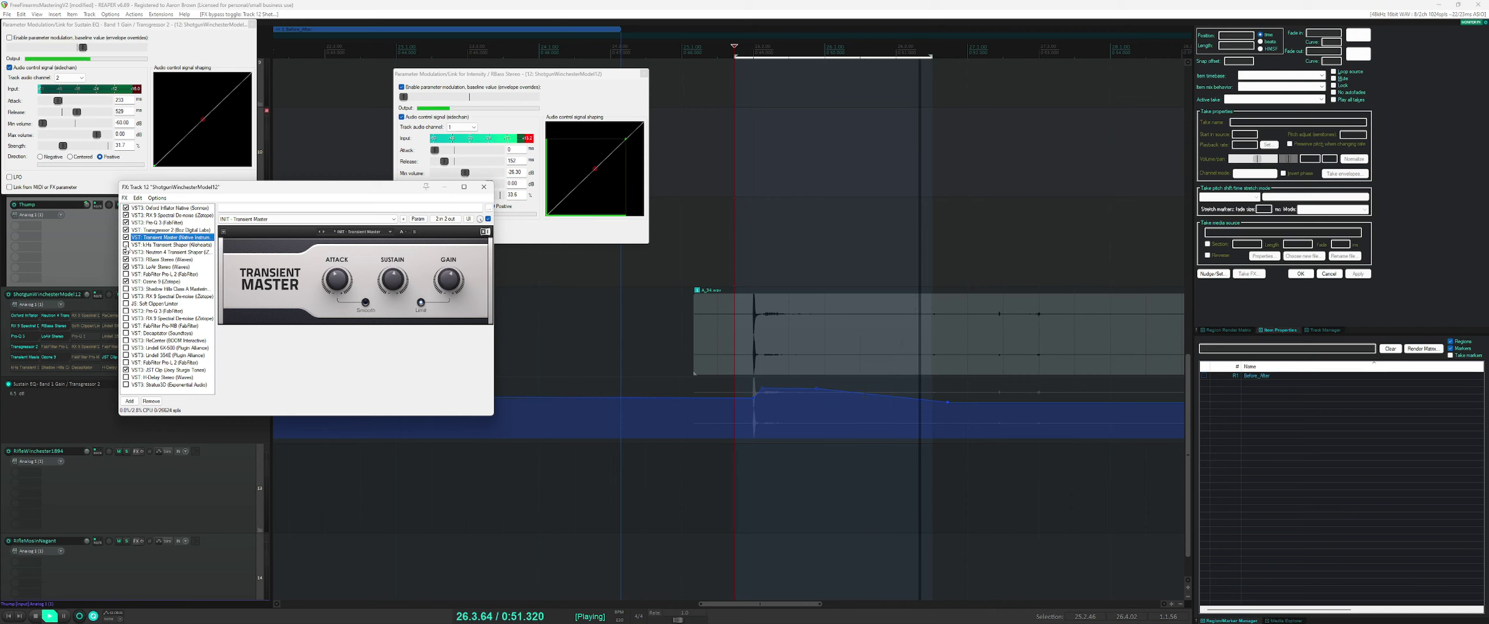
pyautogui.click(126, 245)
pyautogui.click(150, 245)
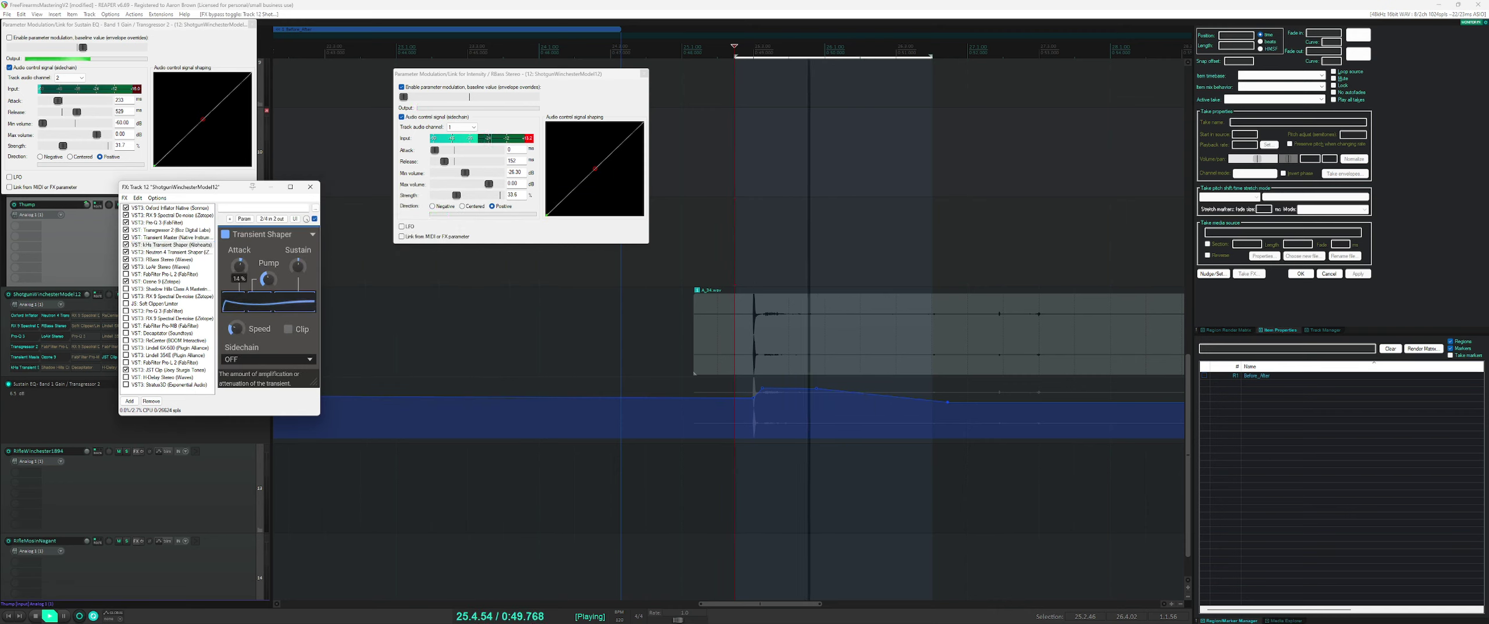
pyautogui.moveTo(298, 266)
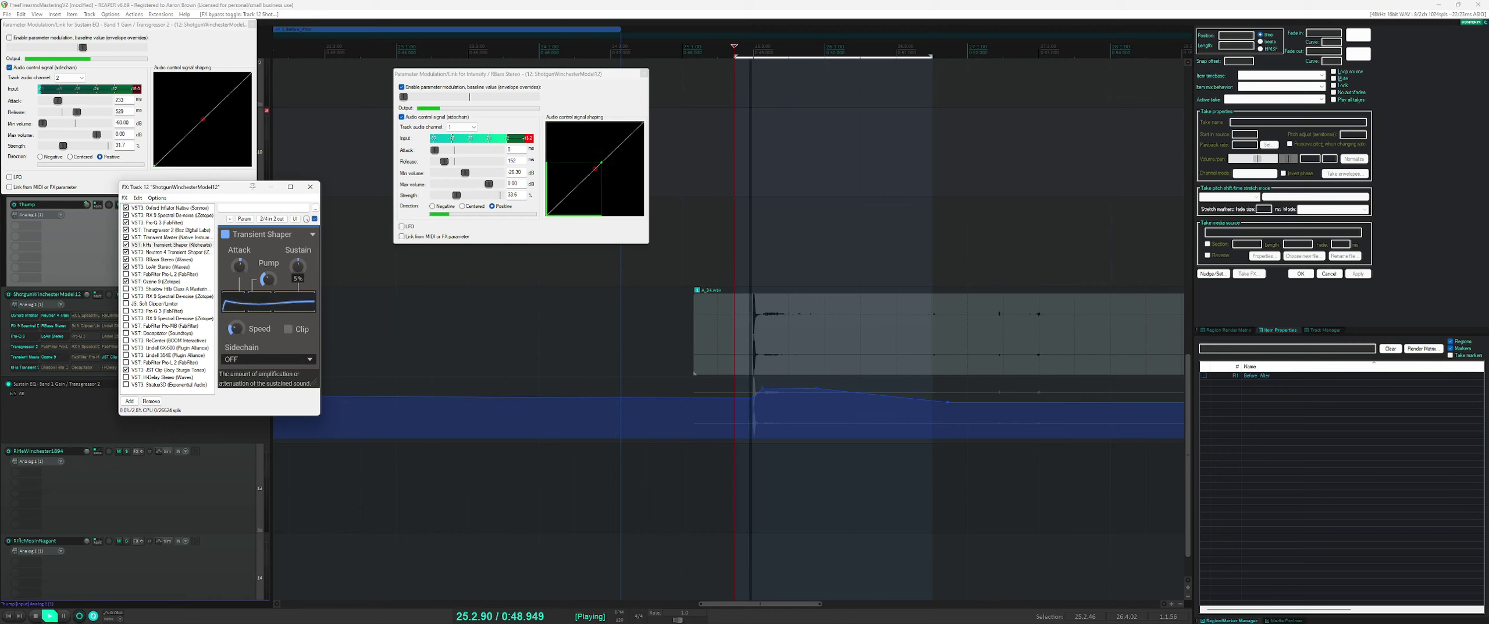
pyautogui.moveTo(235, 328); pyautogui.dragTo(236, 326)
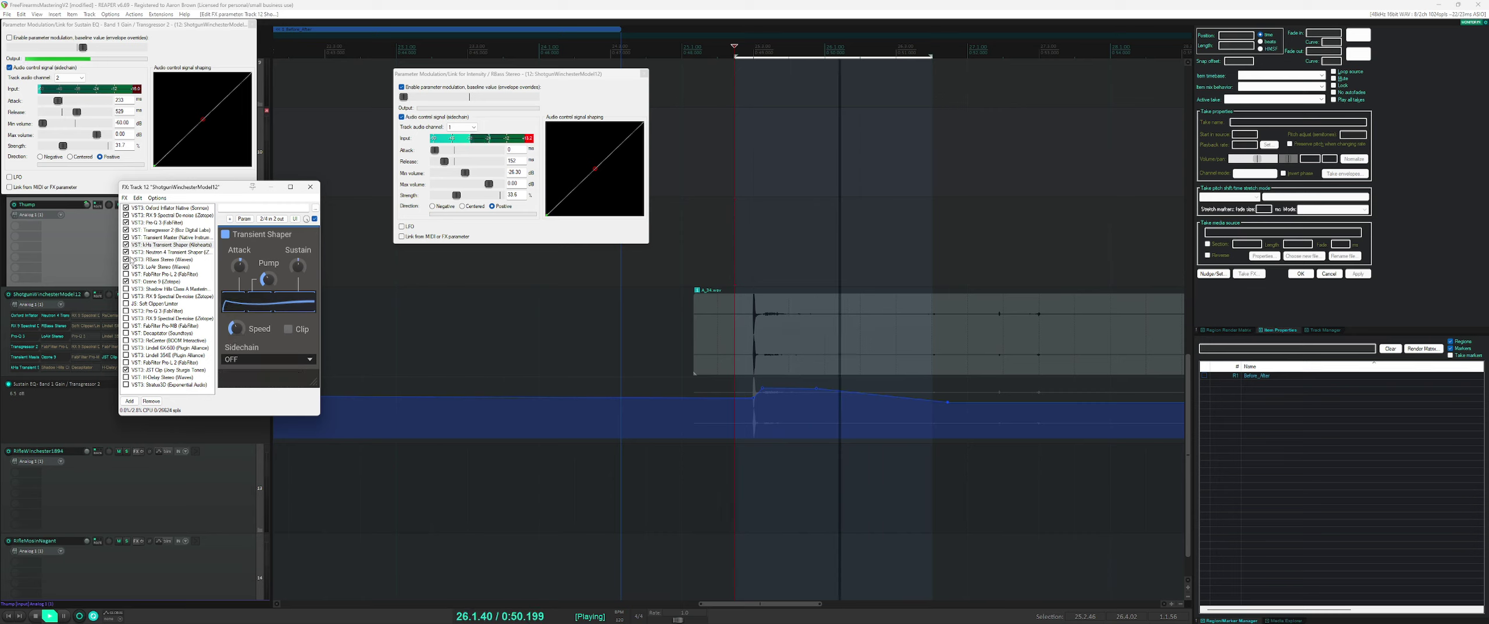
# - Compare Neutron's Transient Shaper against bypass on the looped shot, lower its wet/dry Mix, and stop playback
pyautogui.click(126, 252)
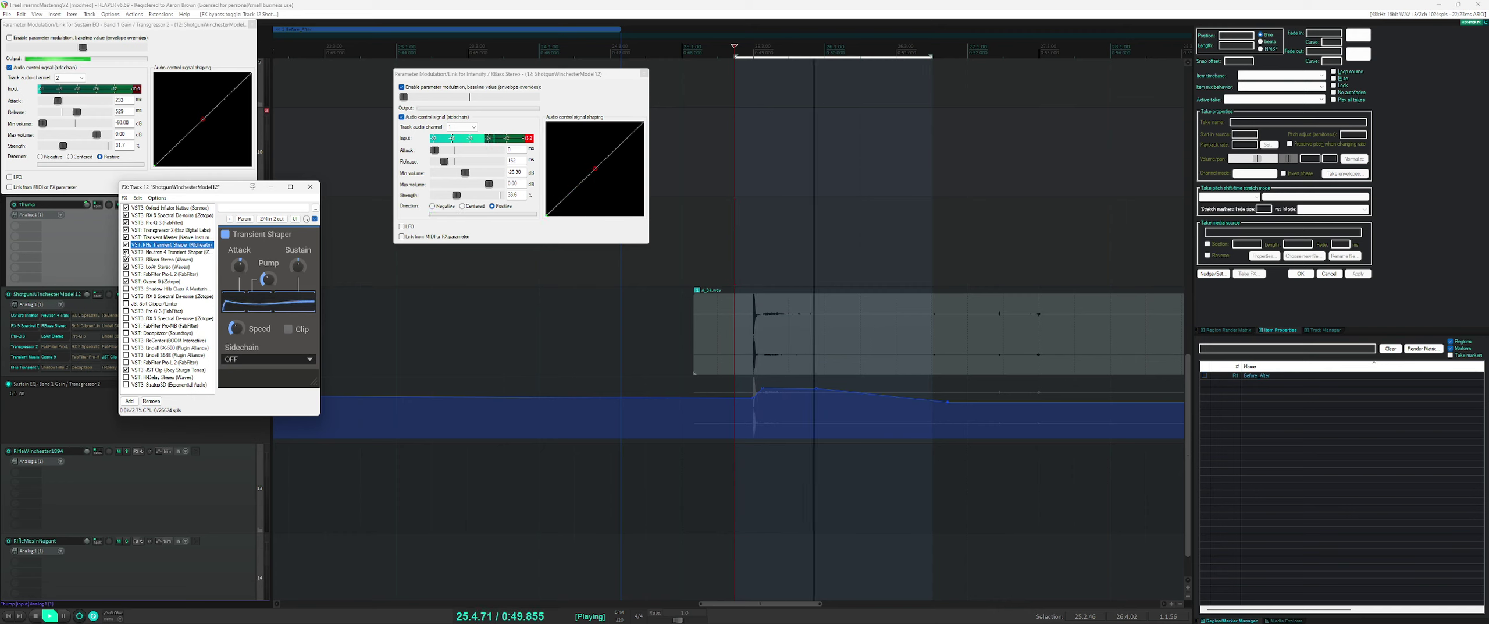
pyautogui.click(127, 253)
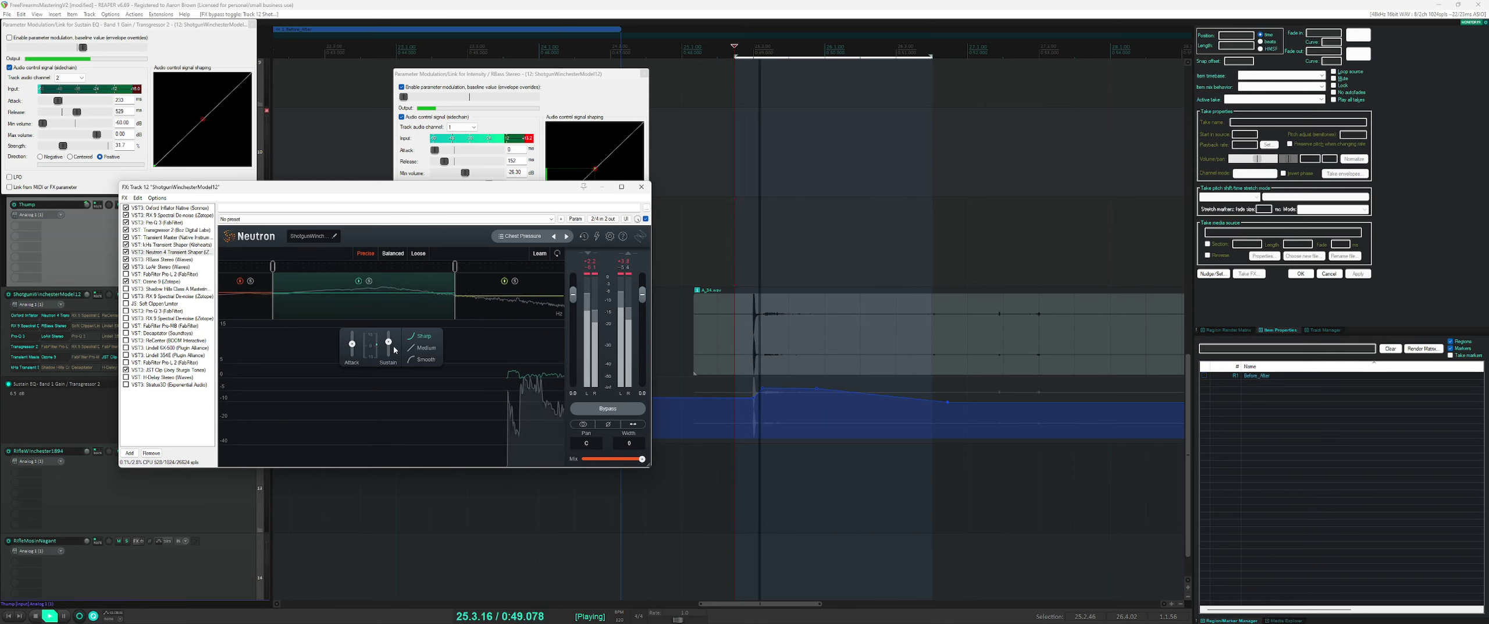
pyautogui.moveTo(391, 356)
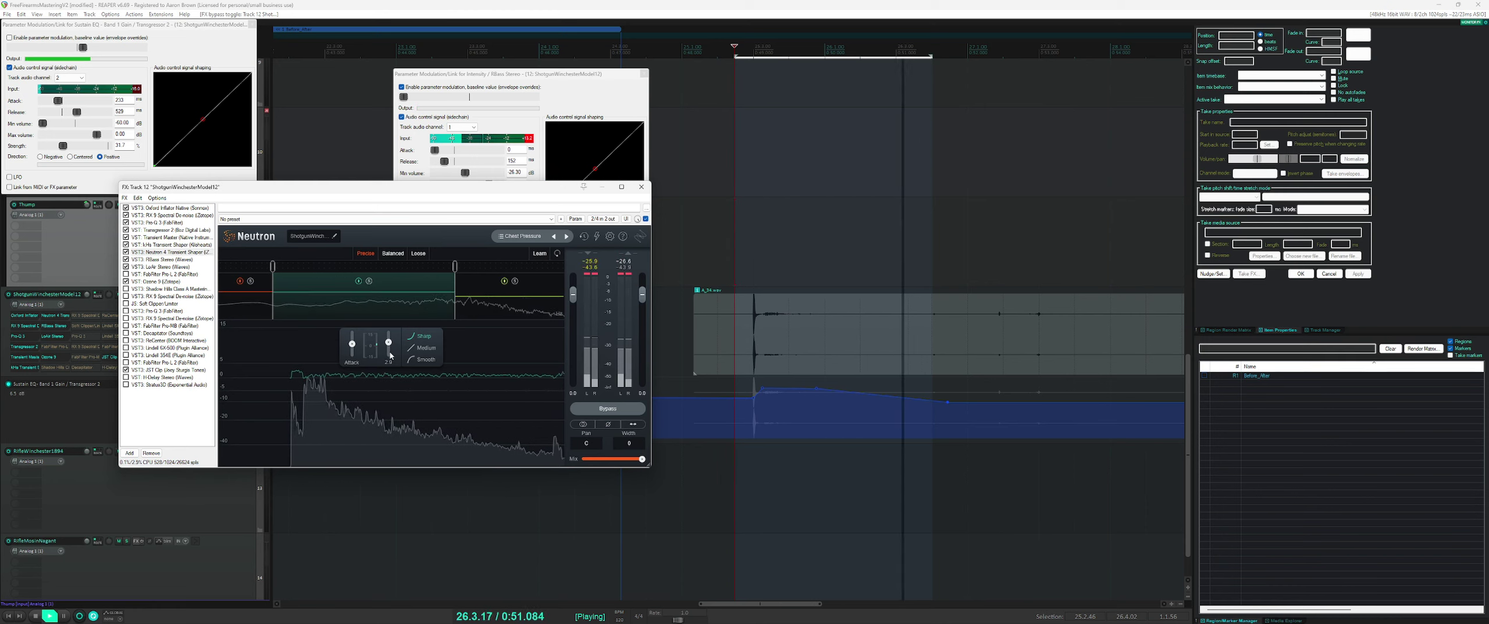
pyautogui.click(642, 459)
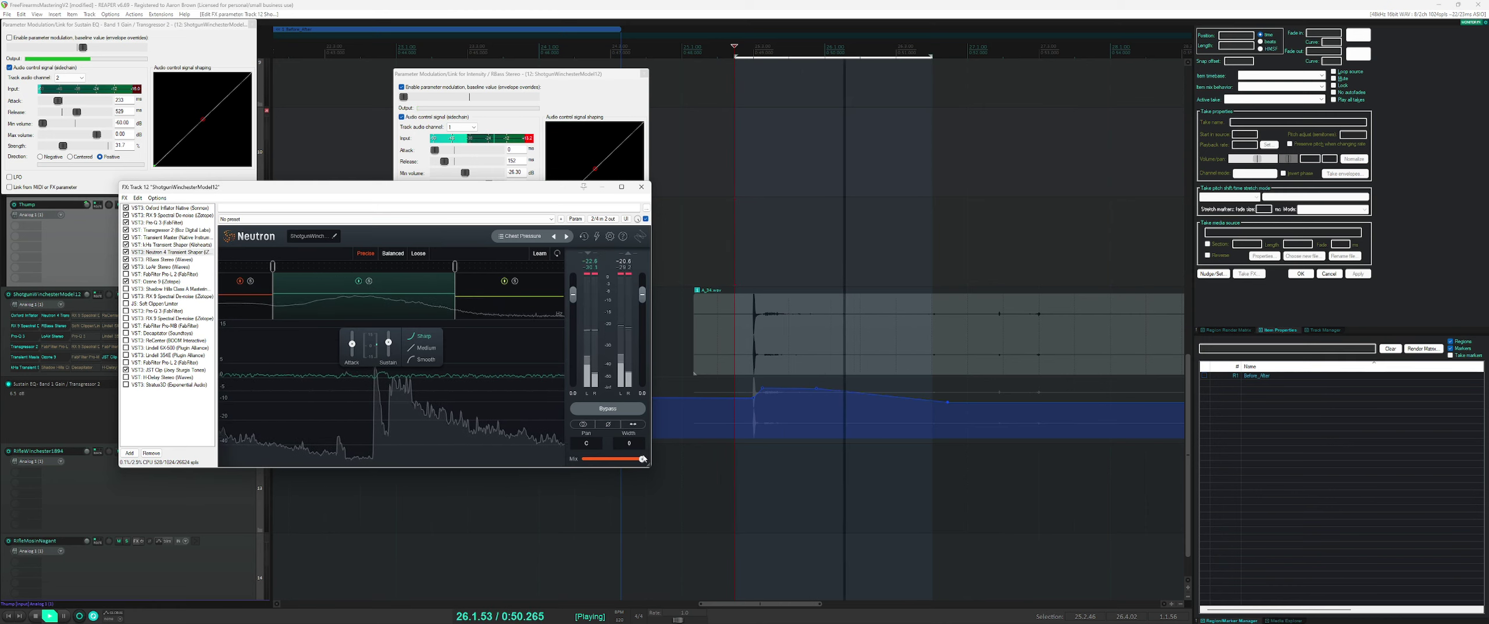
pyautogui.moveTo(642, 459); pyautogui.dragTo(619, 459)
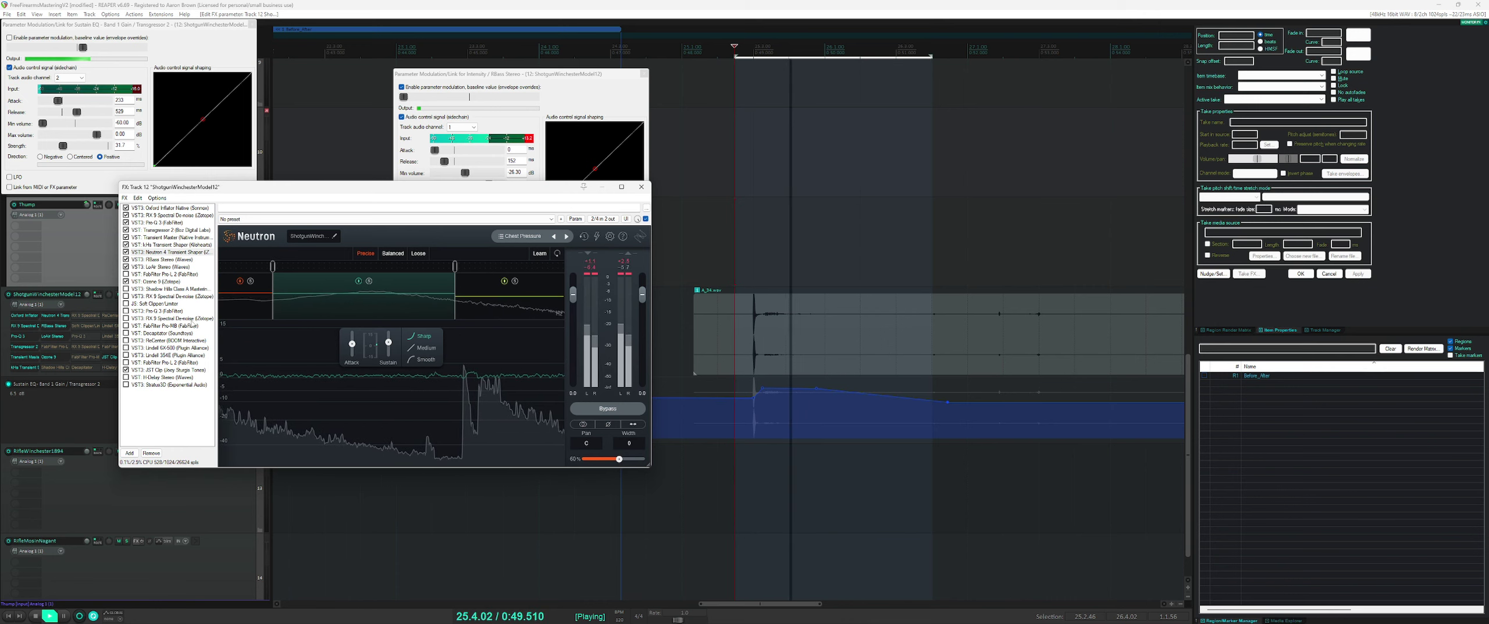
pyautogui.press('space')
# - Bring the Shadow Hills Class A compressor into the chain and set its Mono Maker to about 64 Hz while the shot loops
pyautogui.click(148, 288)
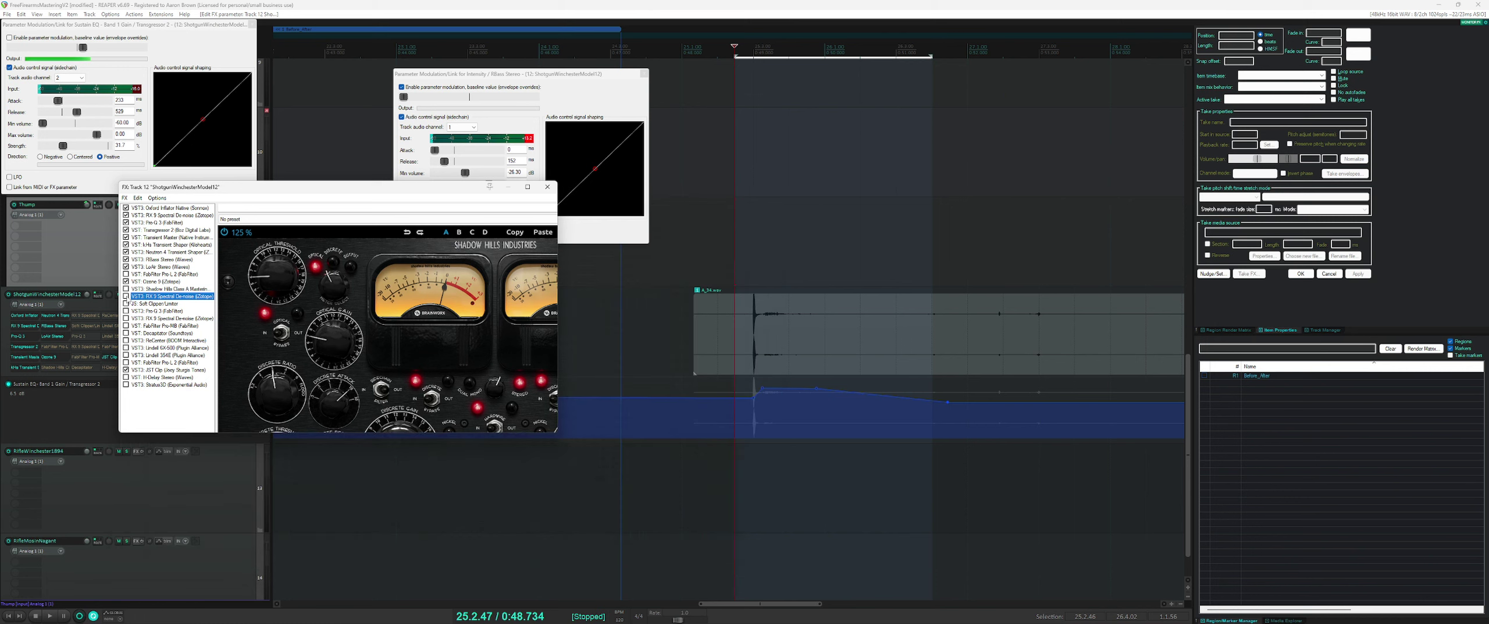
pyautogui.press('Up')
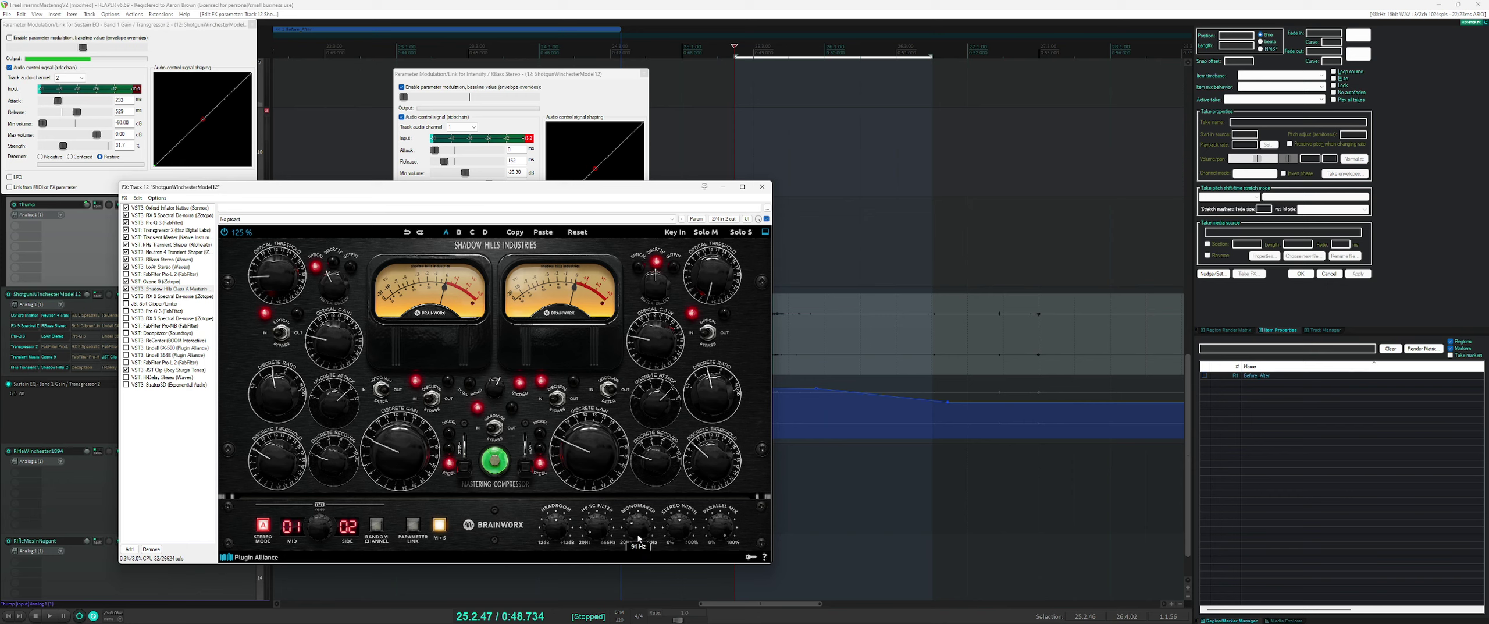
pyautogui.moveTo(639, 535)
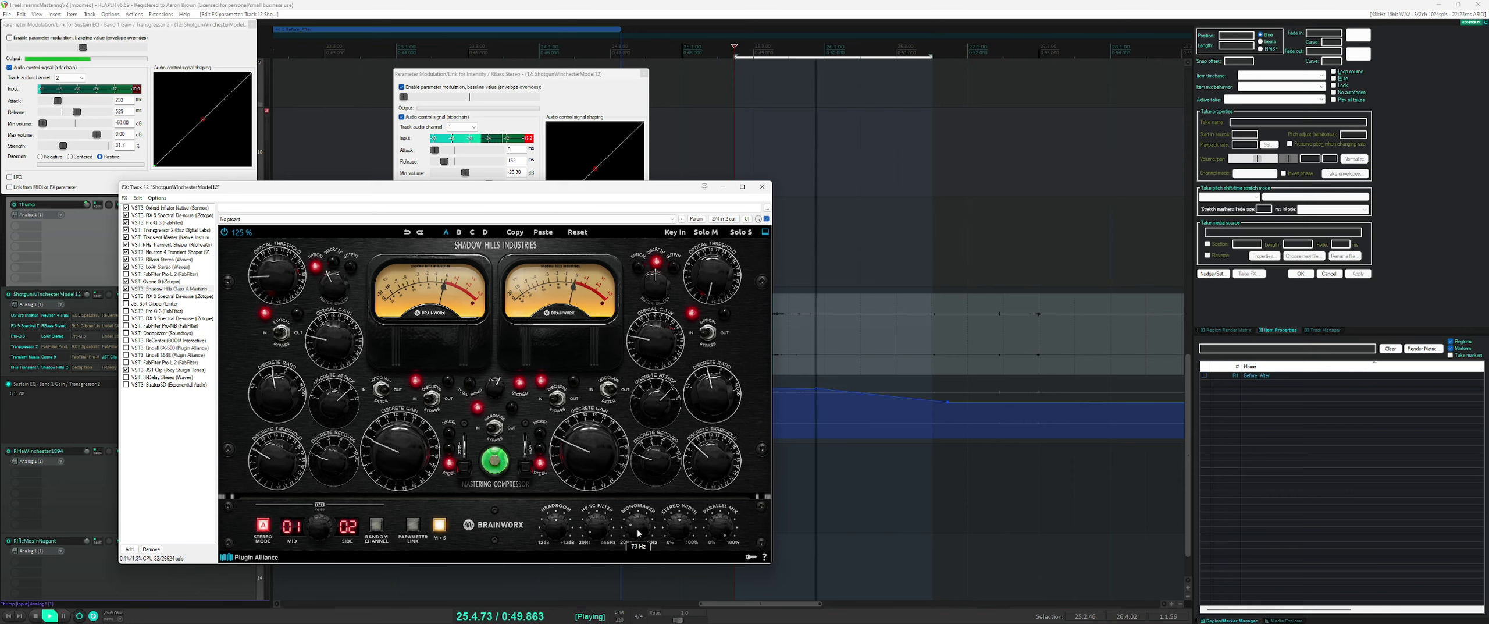
pyautogui.moveTo(638, 535); pyautogui.dragTo(638, 531)
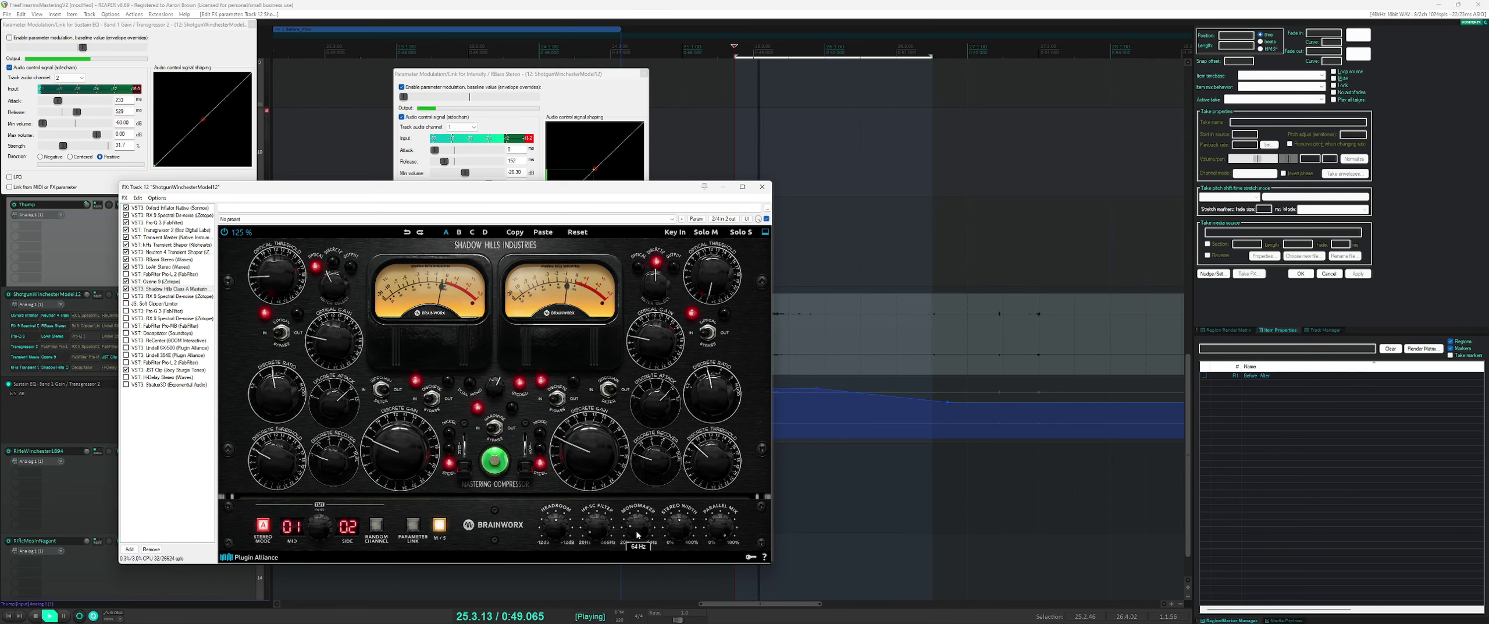
# - Adjust the Shadow Hills compressor's Stereo Width slightly wider by ear on the looped shot
pyautogui.moveTo(678, 531)
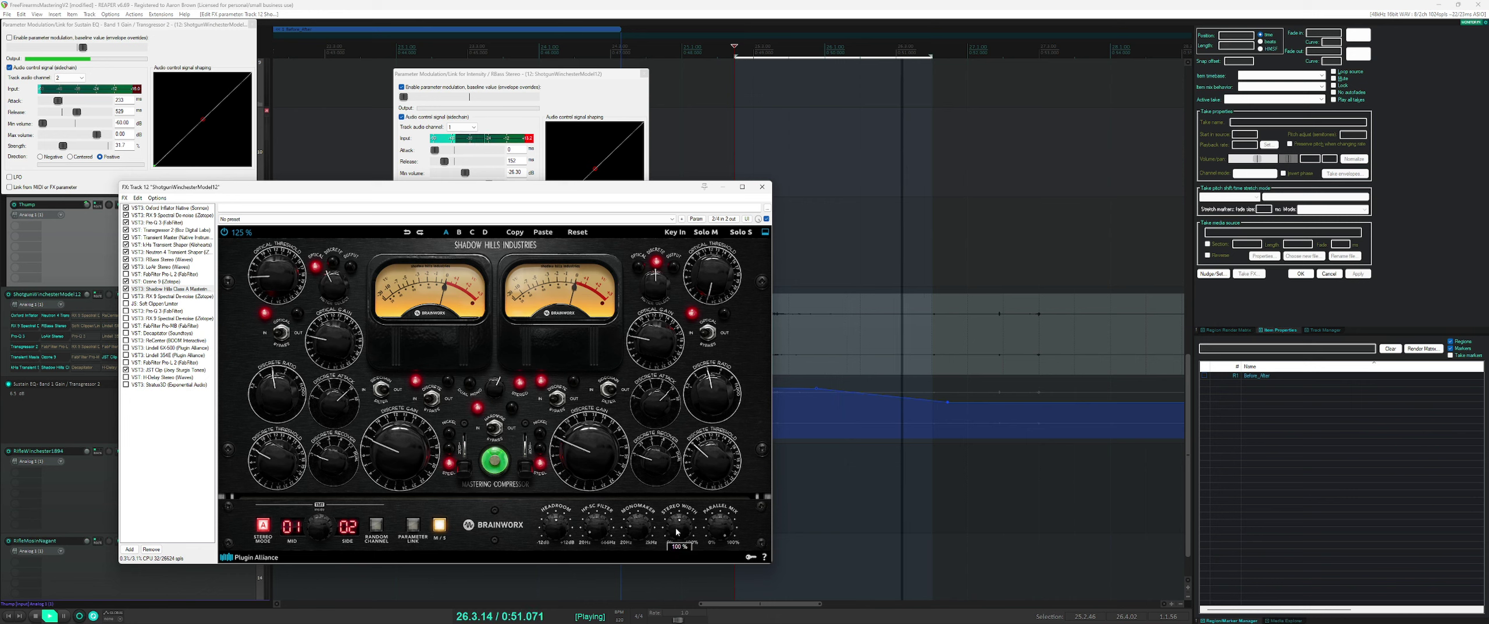
pyautogui.press('space')
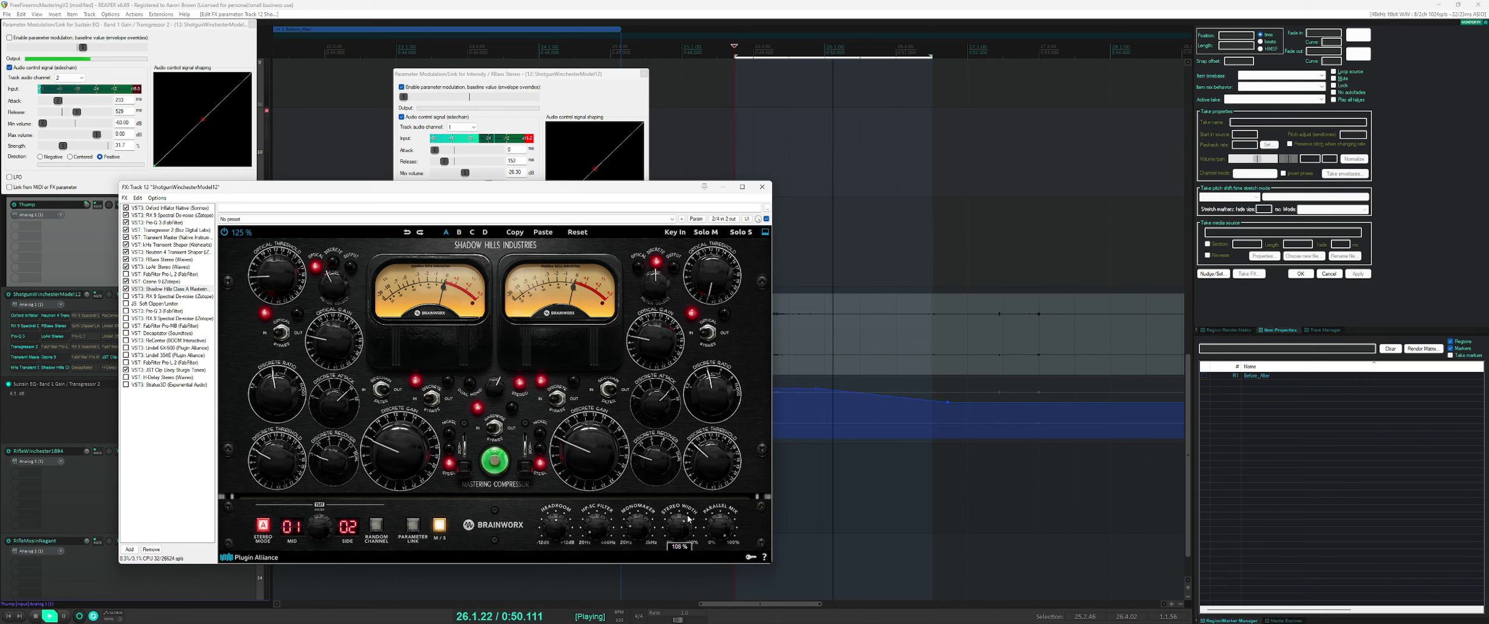
pyautogui.moveTo(689, 520); pyautogui.dragTo(688, 501)
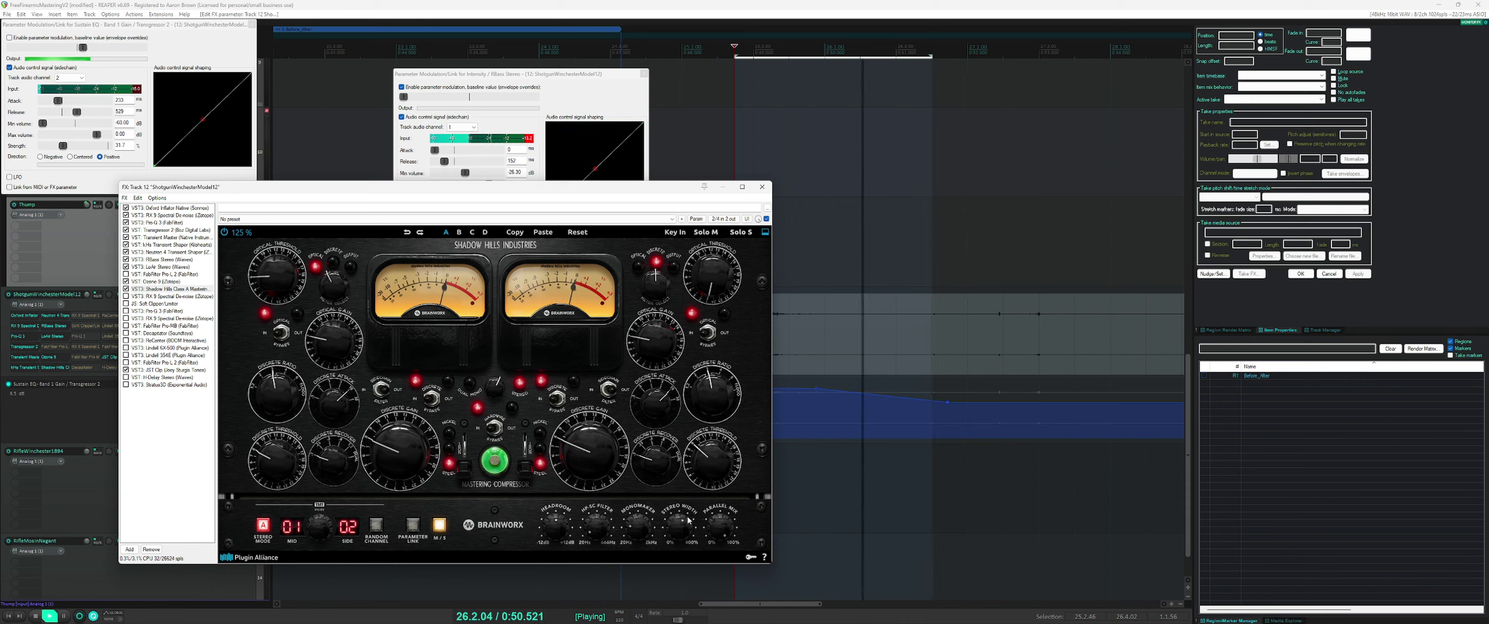
pyautogui.press('space')
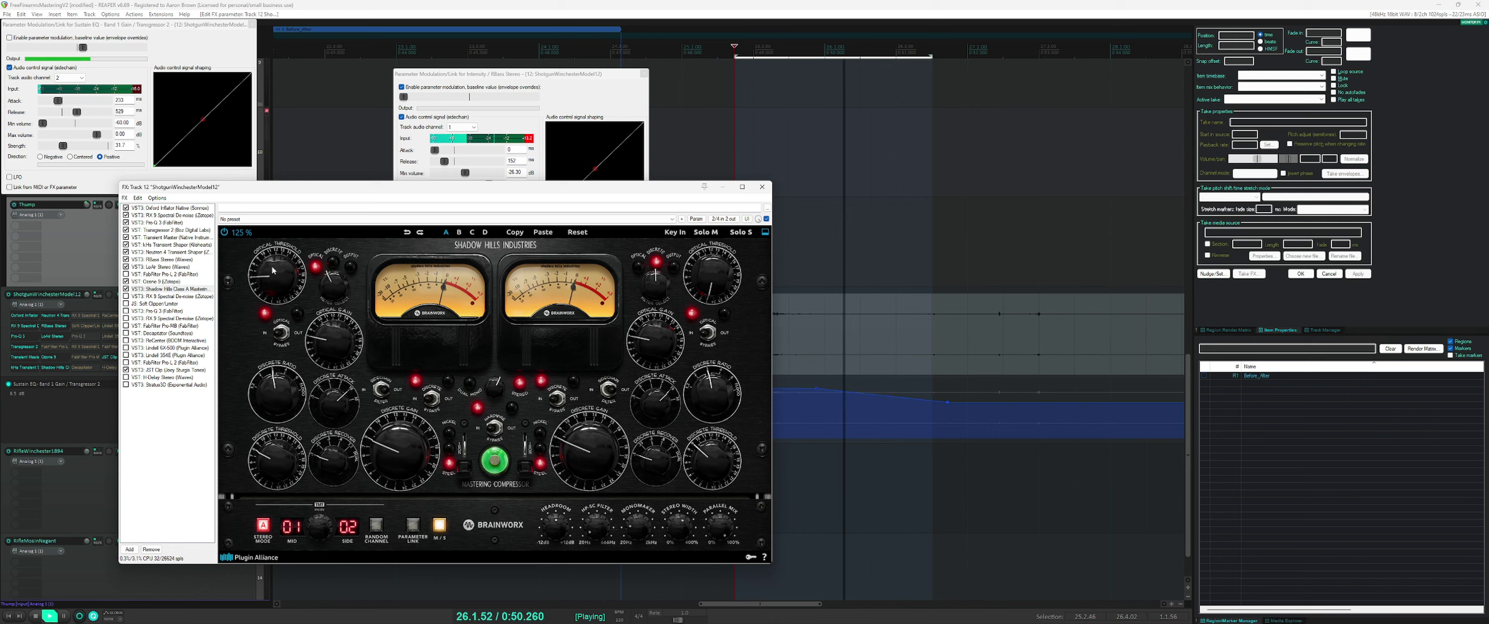
# - Change the first channel's meter selector and flip its toggle switch on the Shadow Hills compressor, auditioning the loop
pyautogui.click(331, 261)
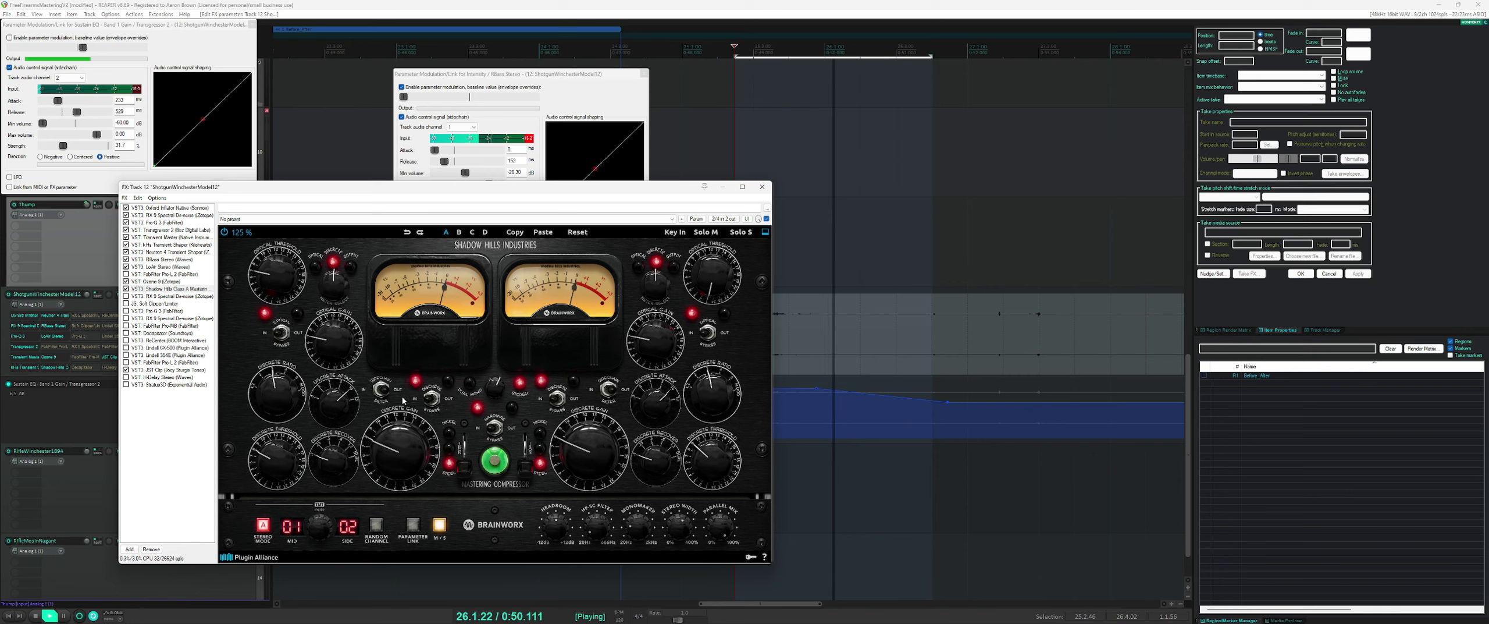
pyautogui.click(468, 447)
pyautogui.click(463, 451)
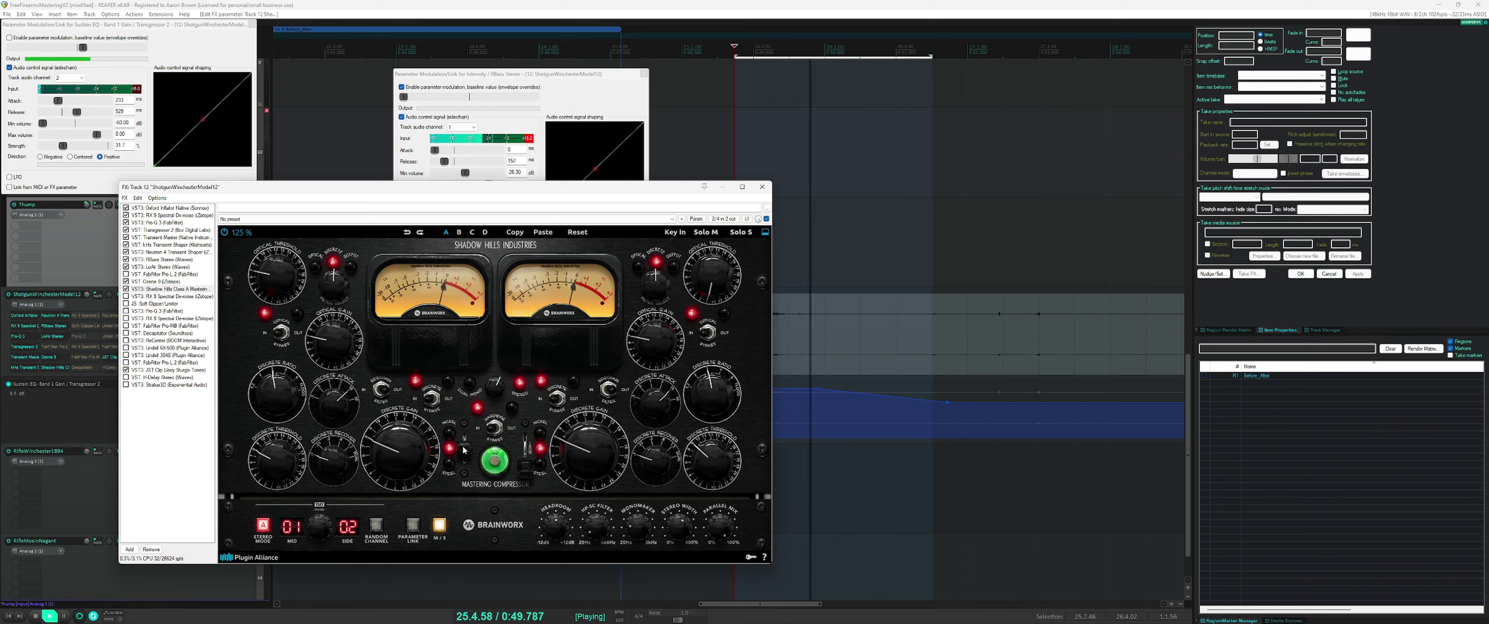
pyautogui.press('space')
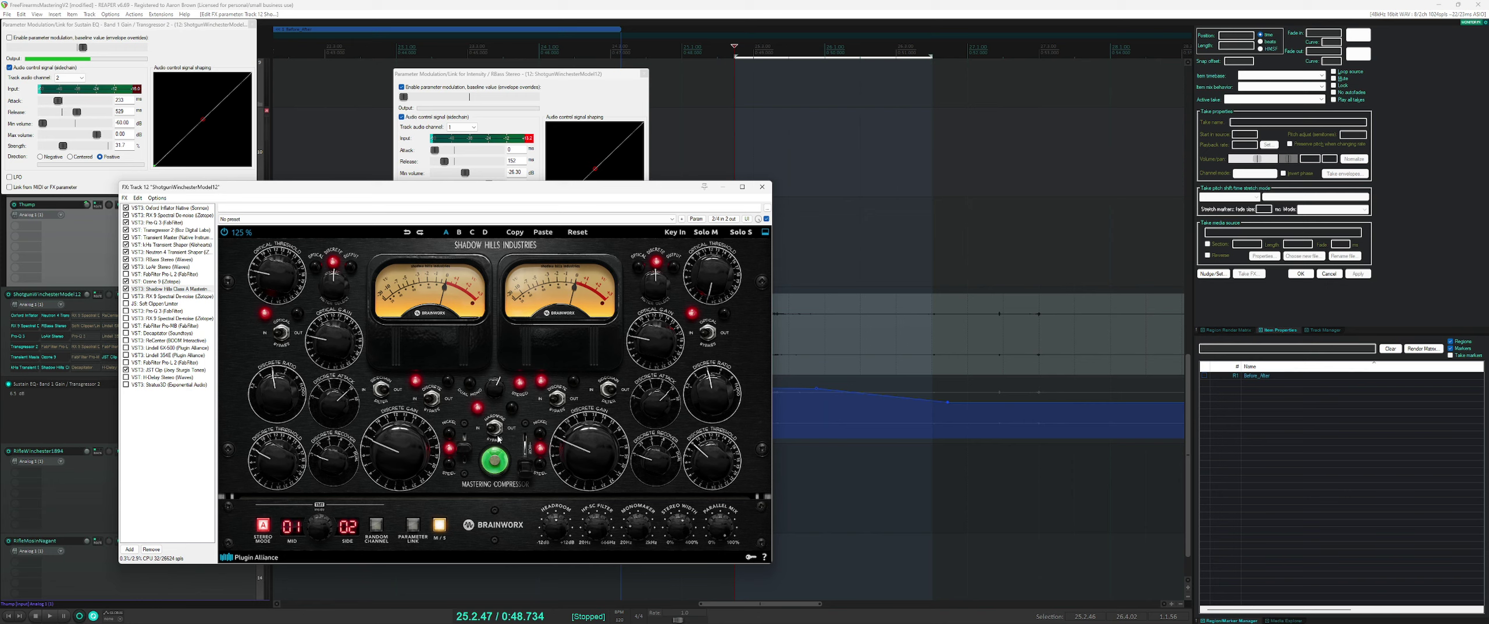
pyautogui.press('space')
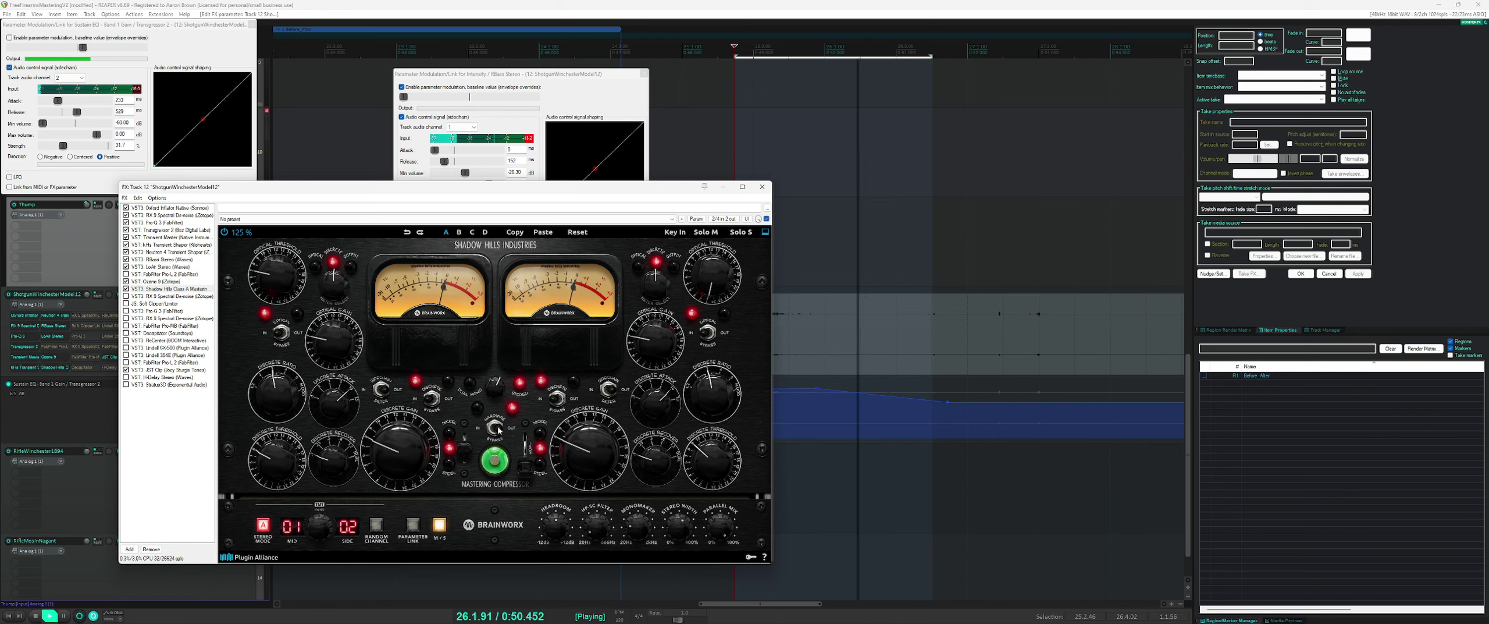
pyautogui.press('space')
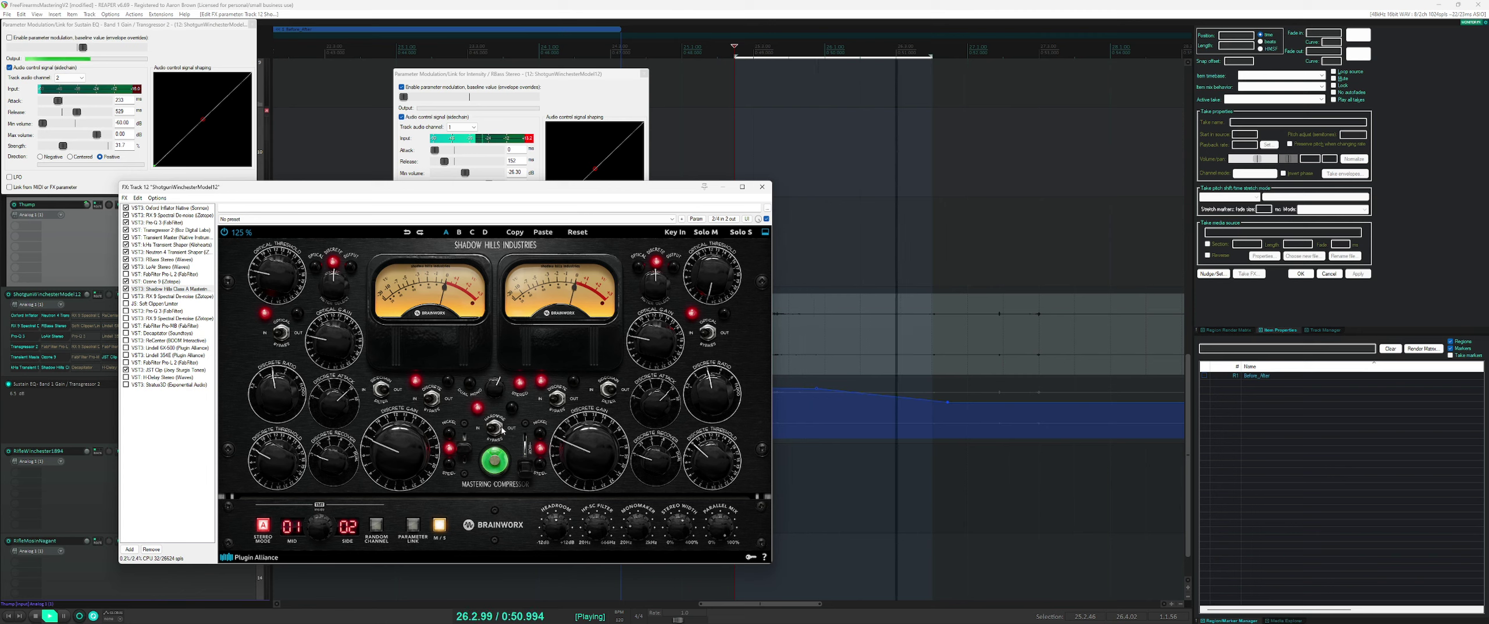
pyautogui.press('space')
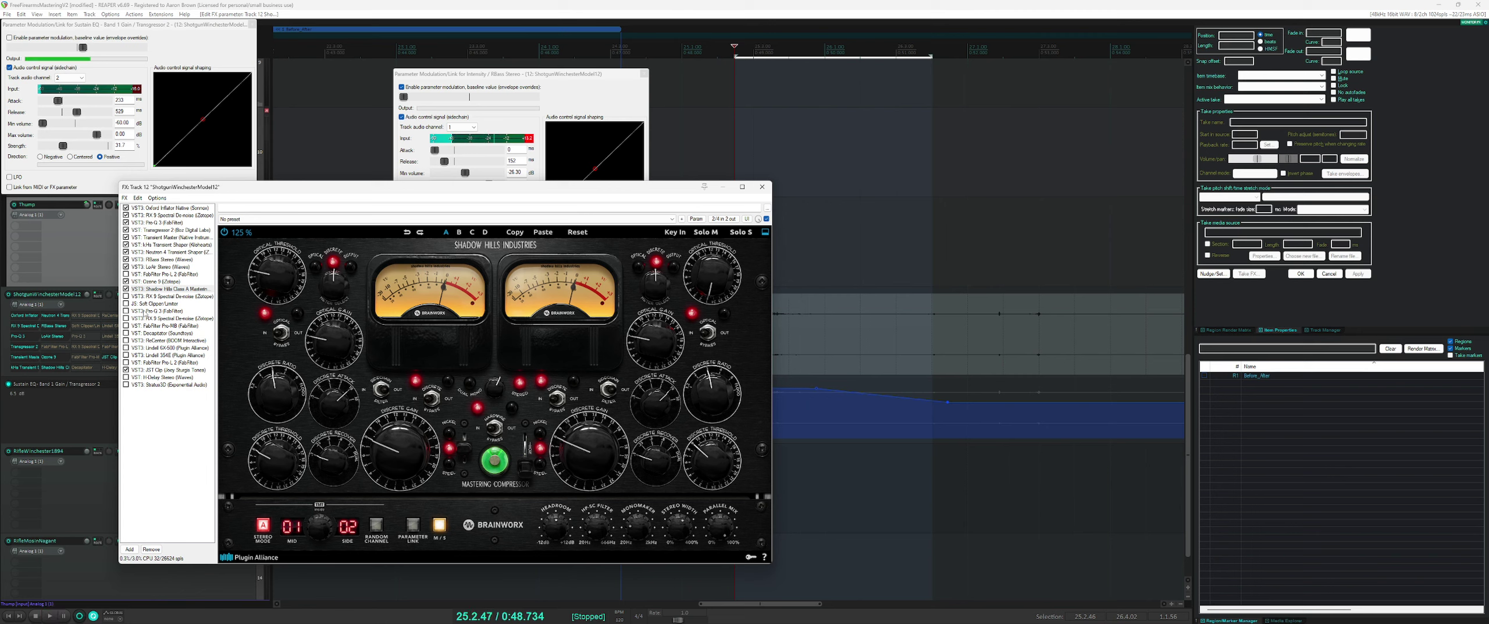
# - Have the RX Spectral De-noise after the compressor learn its noise profile from a looped selection just before the shot
pyautogui.click(156, 296)
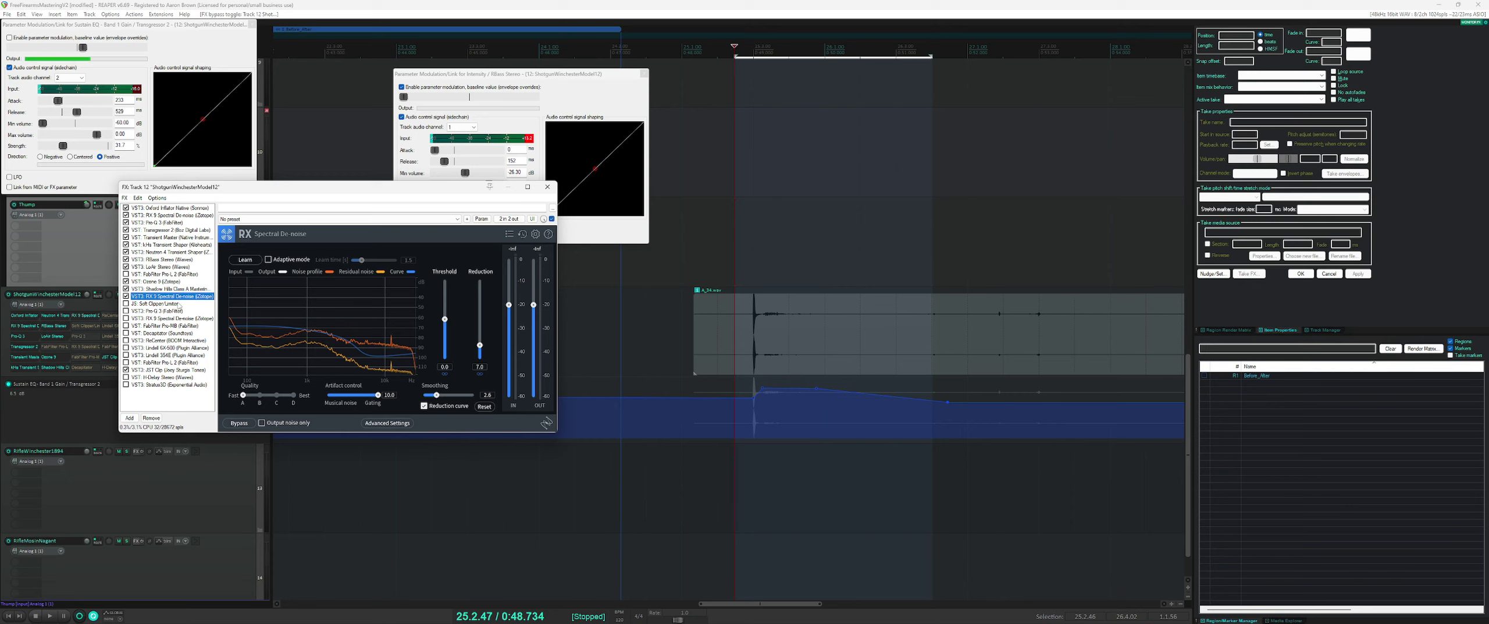
pyautogui.moveTo(715, 275); pyautogui.dragTo(752, 279)
pyautogui.press('space')
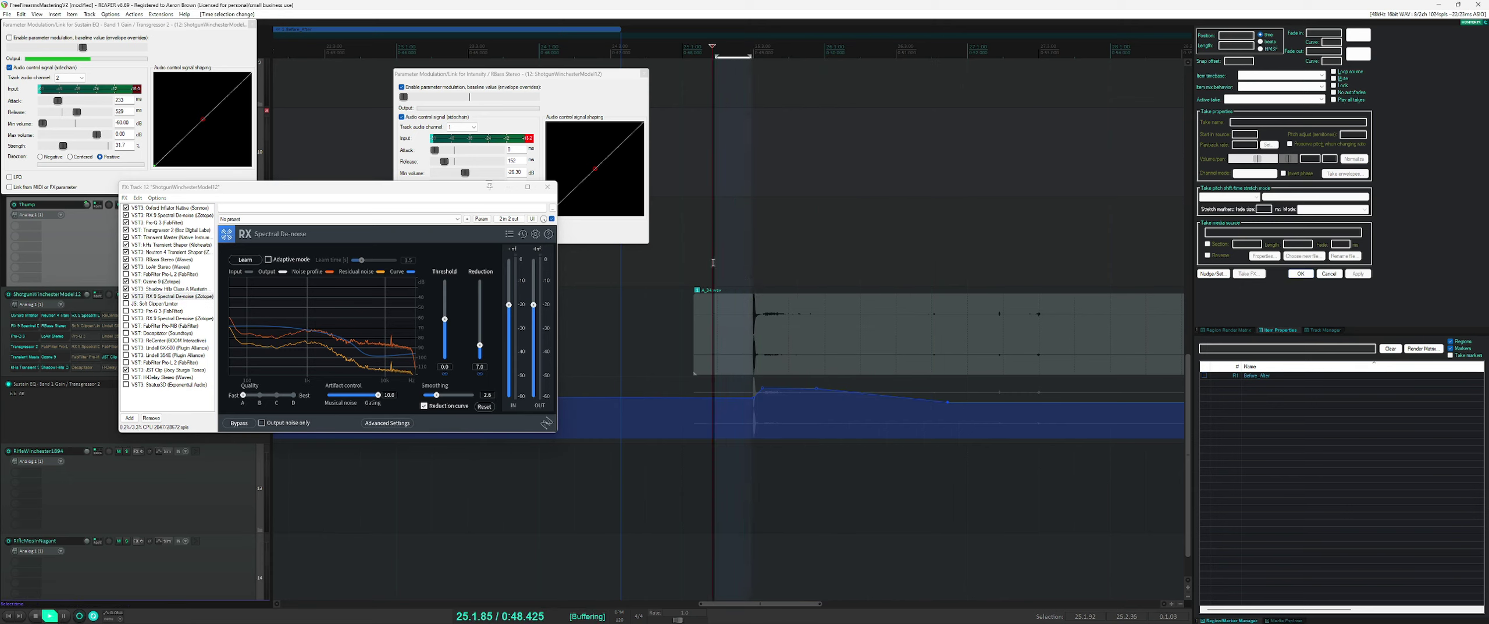
pyautogui.click(245, 259)
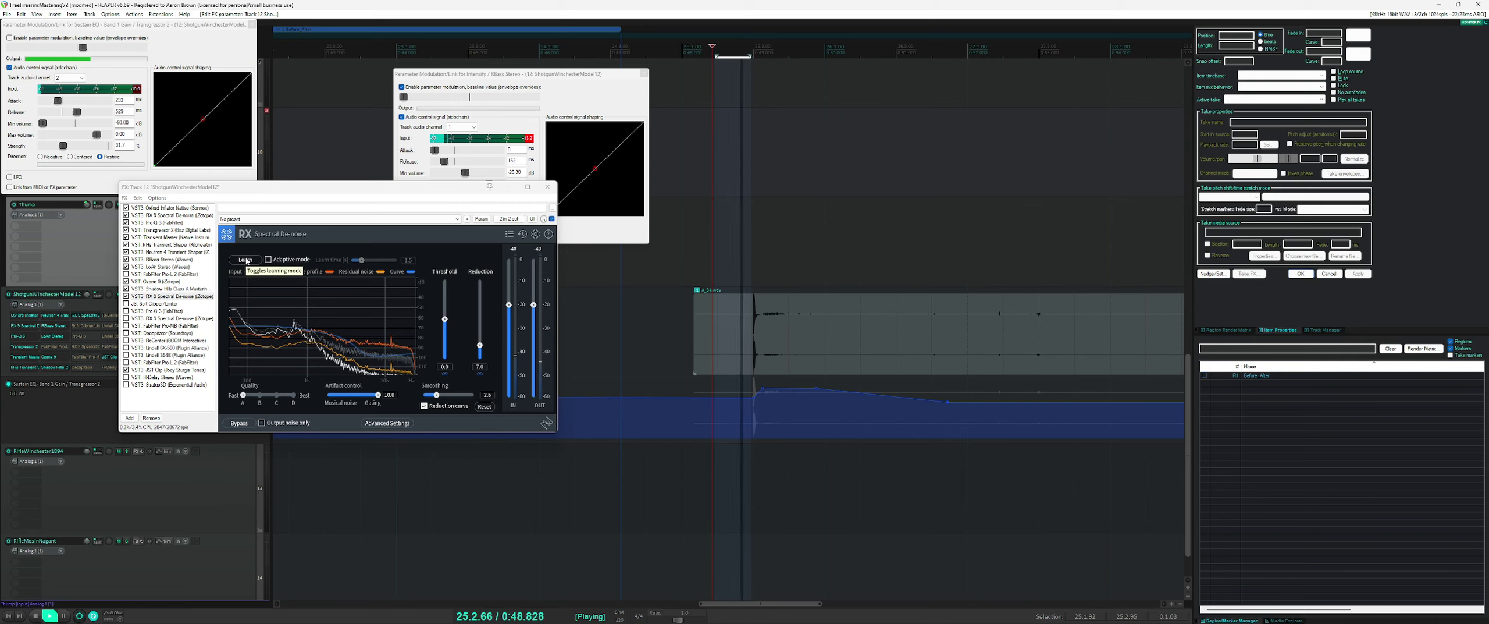
# - Learn a new noise profile from the looped section in Spectral De-noise, then raise the high-frequency end of its reduction curve
pyautogui.click(246, 259)
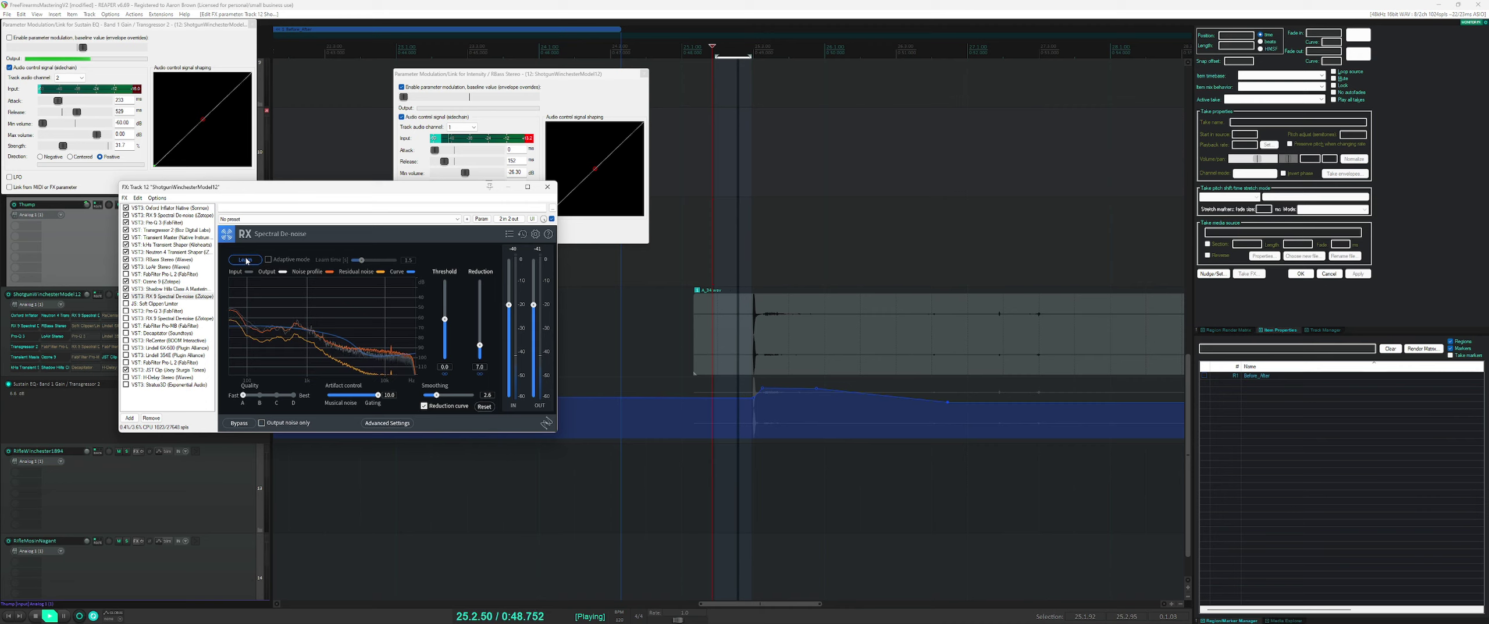
pyautogui.click(245, 260)
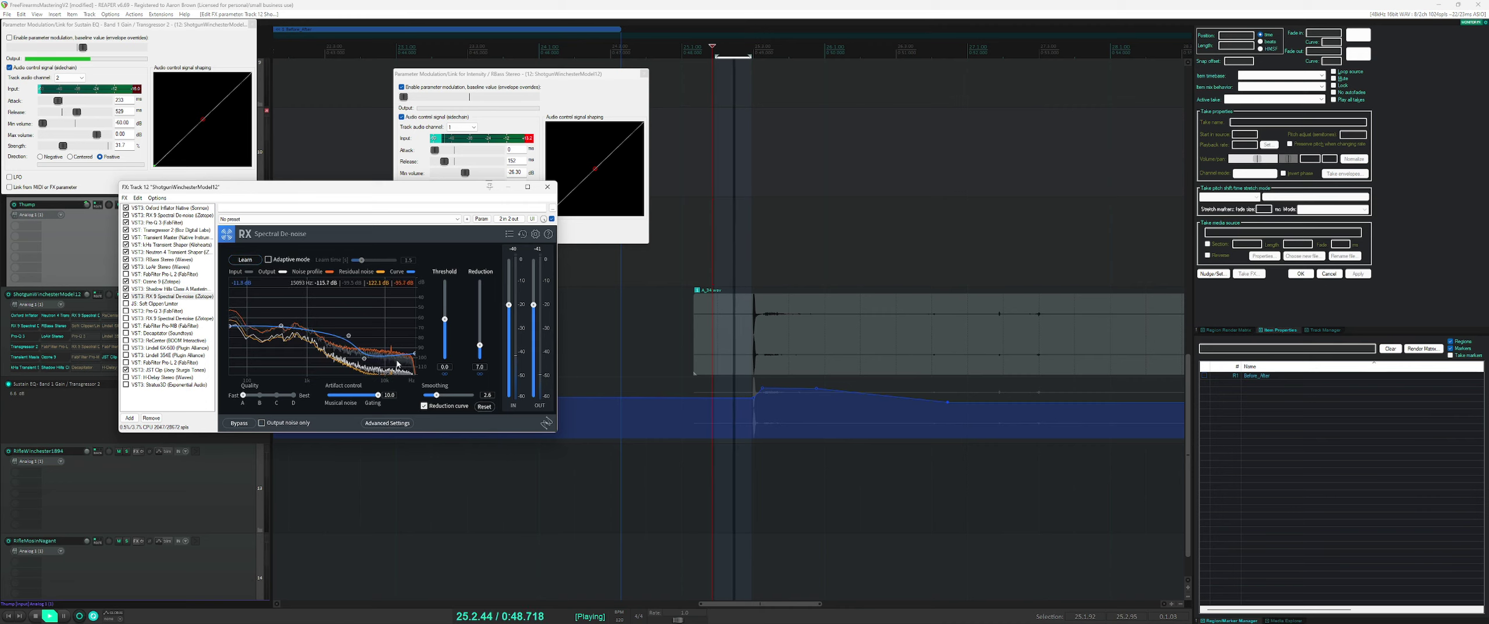
pyautogui.moveTo(364, 358); pyautogui.dragTo(375, 335)
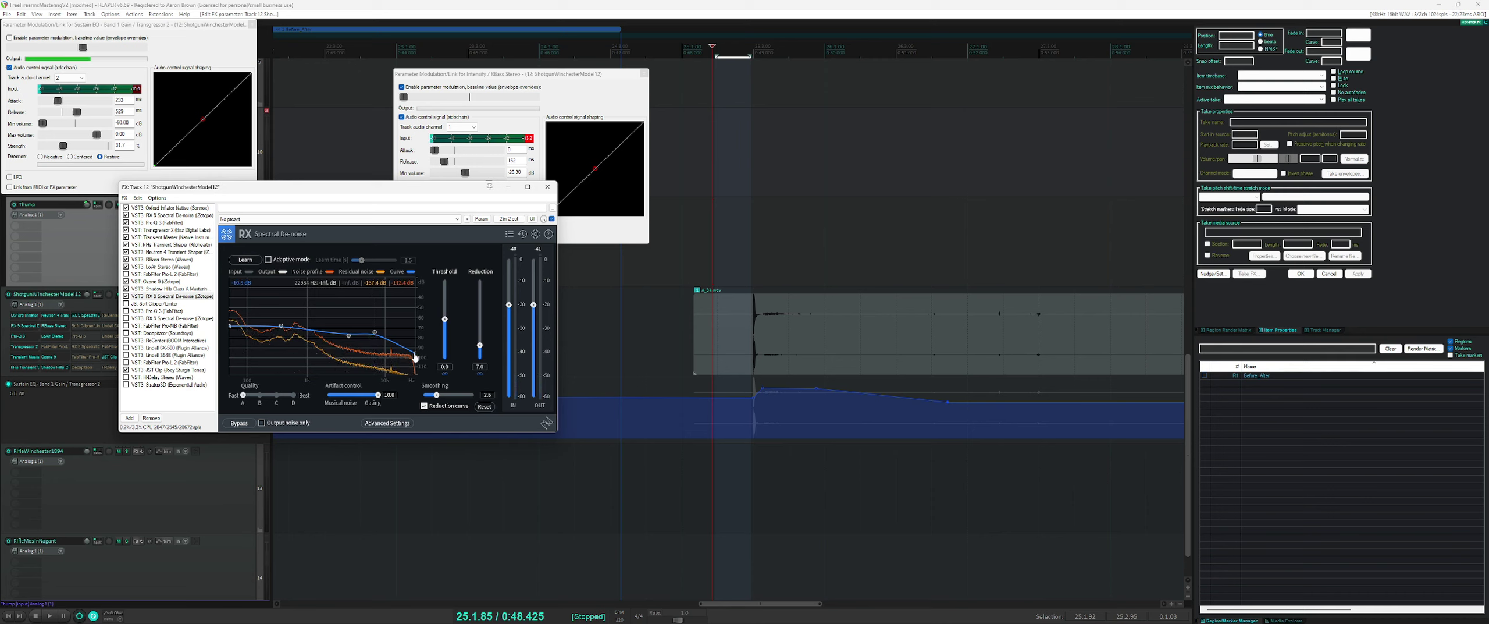
pyautogui.moveTo(415, 357)
pyautogui.mouseDown()
pyautogui.moveTo(426, 331)
pyautogui.moveTo(370, 293)
pyautogui.mouseUp()
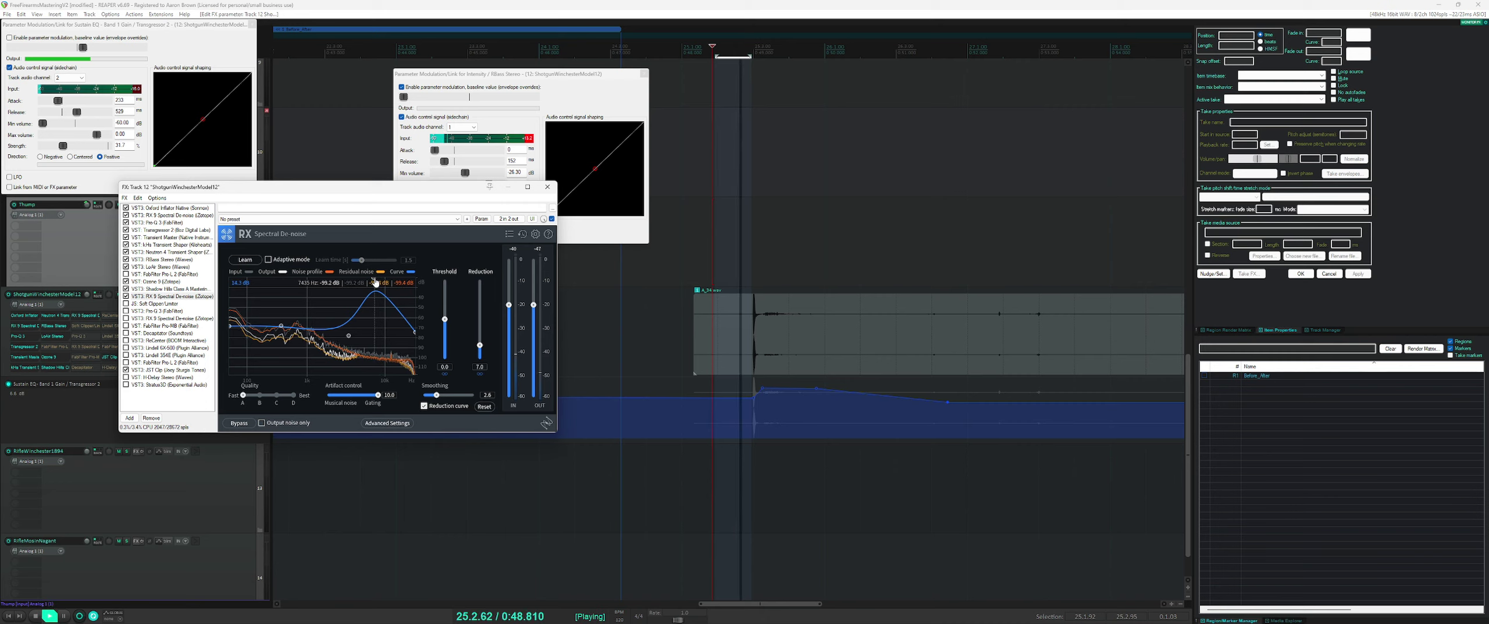
pyautogui.moveTo(376, 291); pyautogui.dragTo(376, 329)
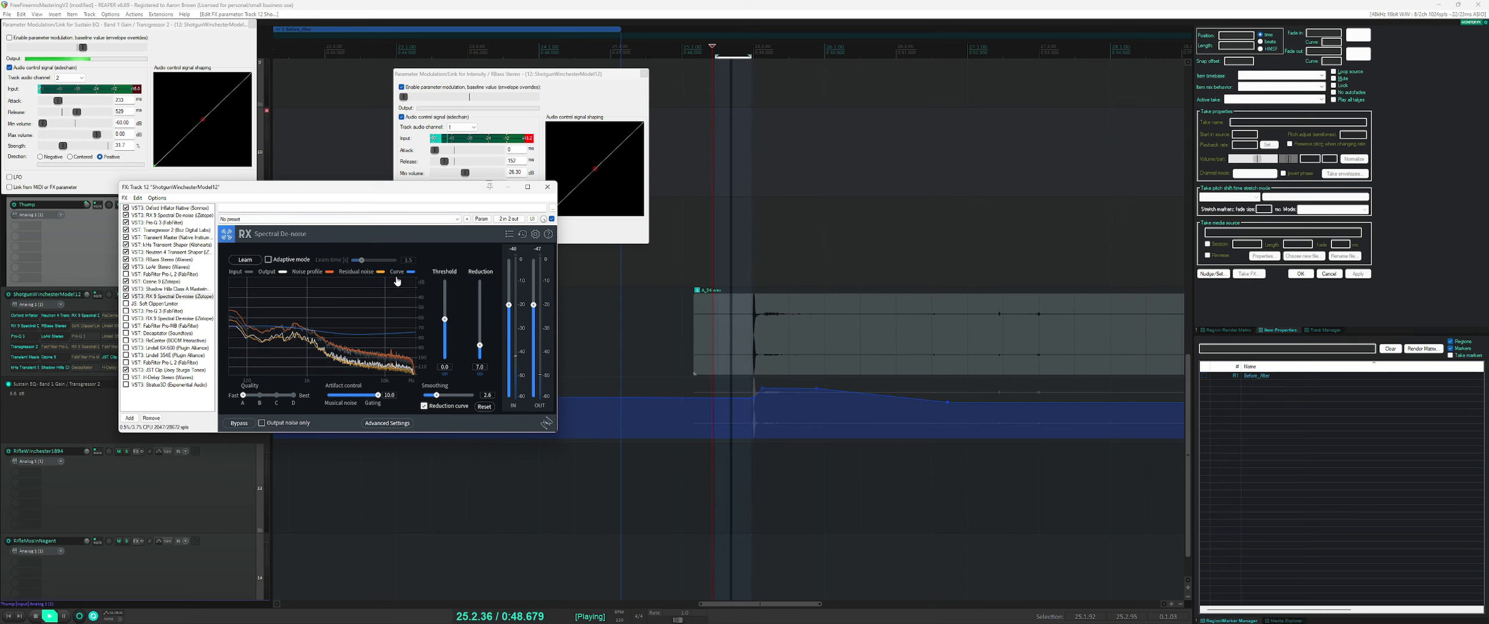
pyautogui.press('space')
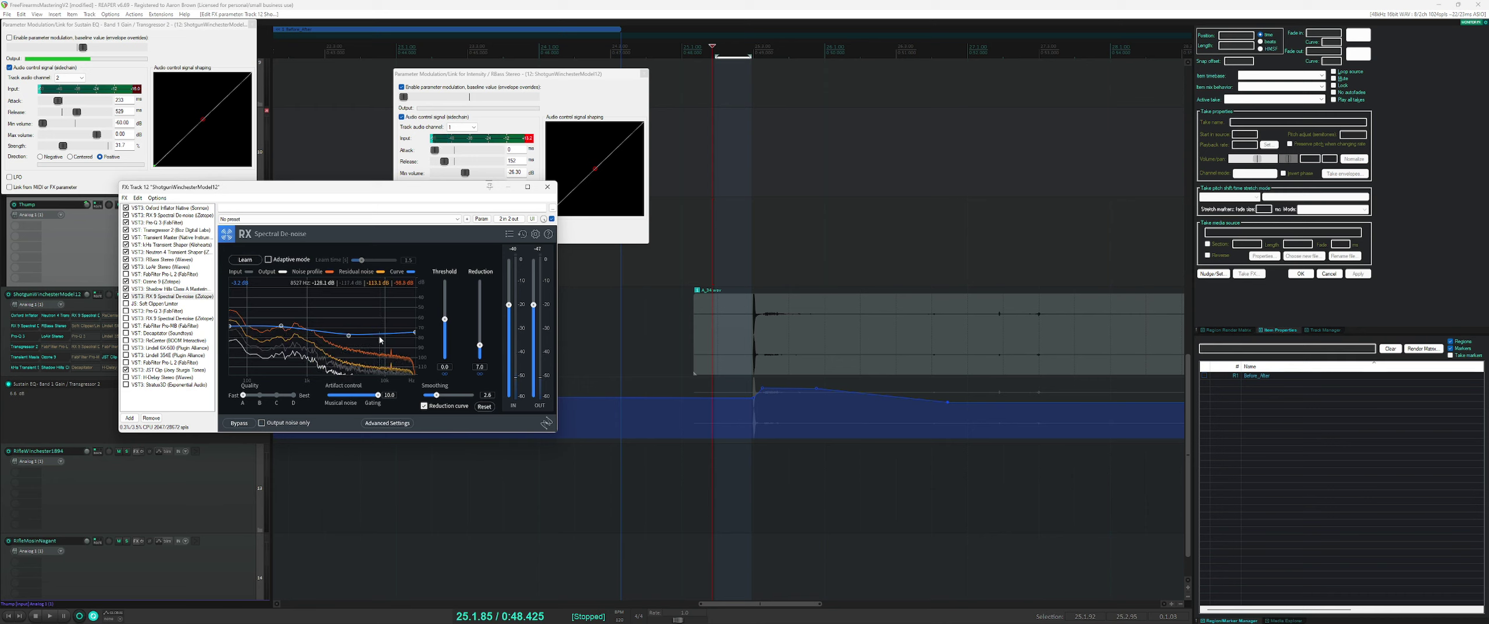
# - Reshape the reduction curve with slightly lower highs and a raised point in the low mids, and set Smoothing to 5.0
pyautogui.moveTo(383, 333); pyautogui.dragTo(386, 364)
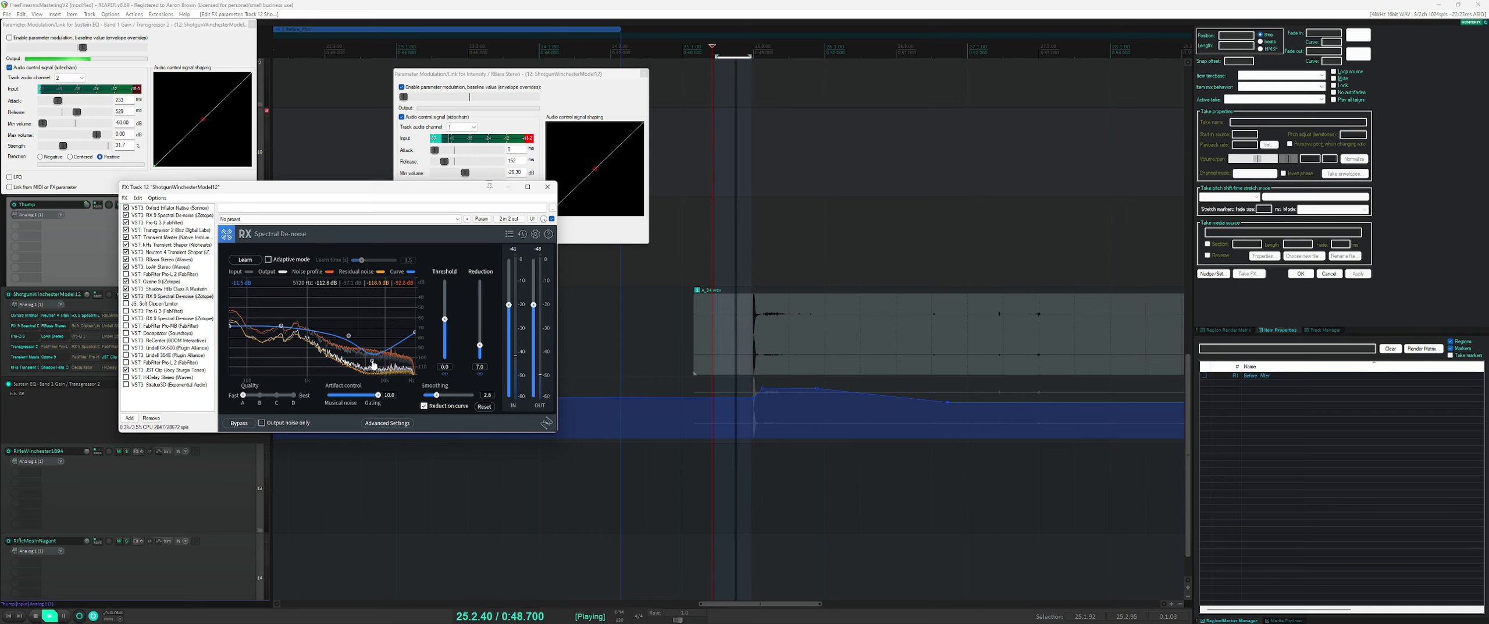
pyautogui.moveTo(387, 354)
pyautogui.mouseDown()
pyautogui.moveTo(389, 313)
pyautogui.moveTo(386, 339)
pyautogui.mouseUp()
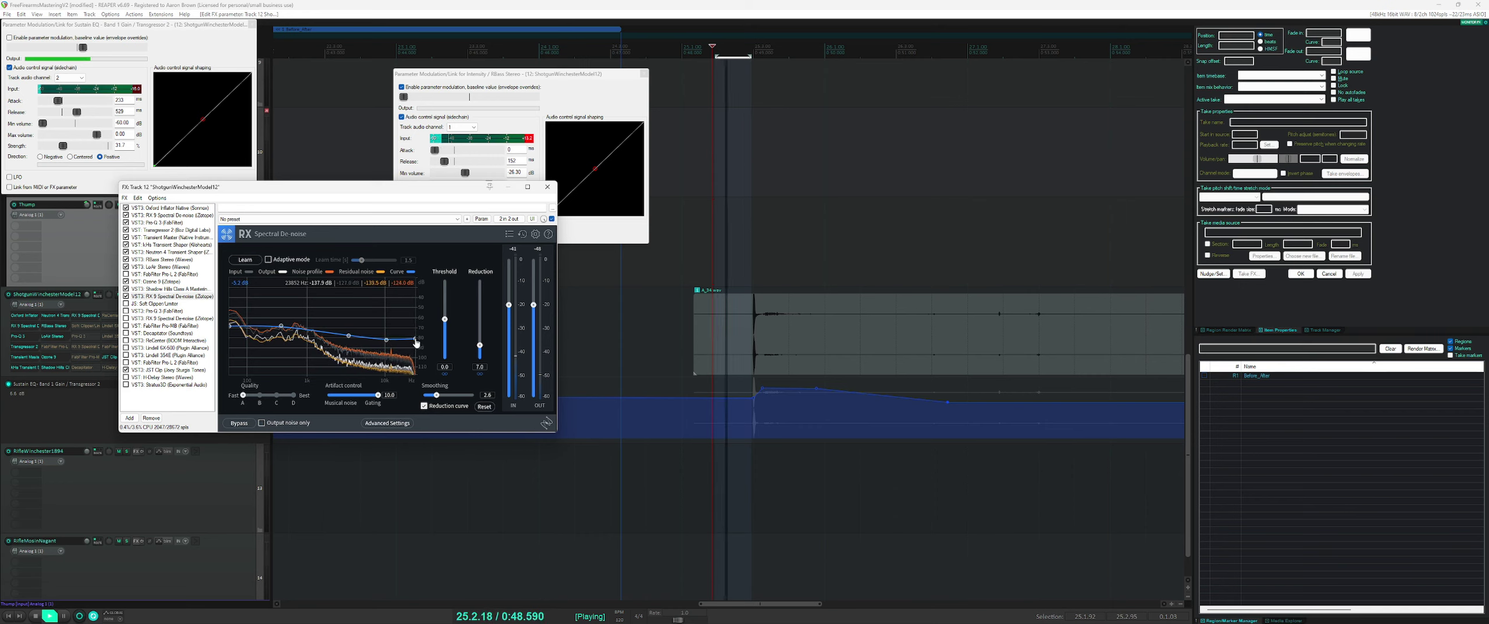
pyautogui.moveTo(414, 336)
pyautogui.mouseDown()
pyautogui.moveTo(419, 350)
pyautogui.moveTo(352, 336)
pyautogui.mouseUp()
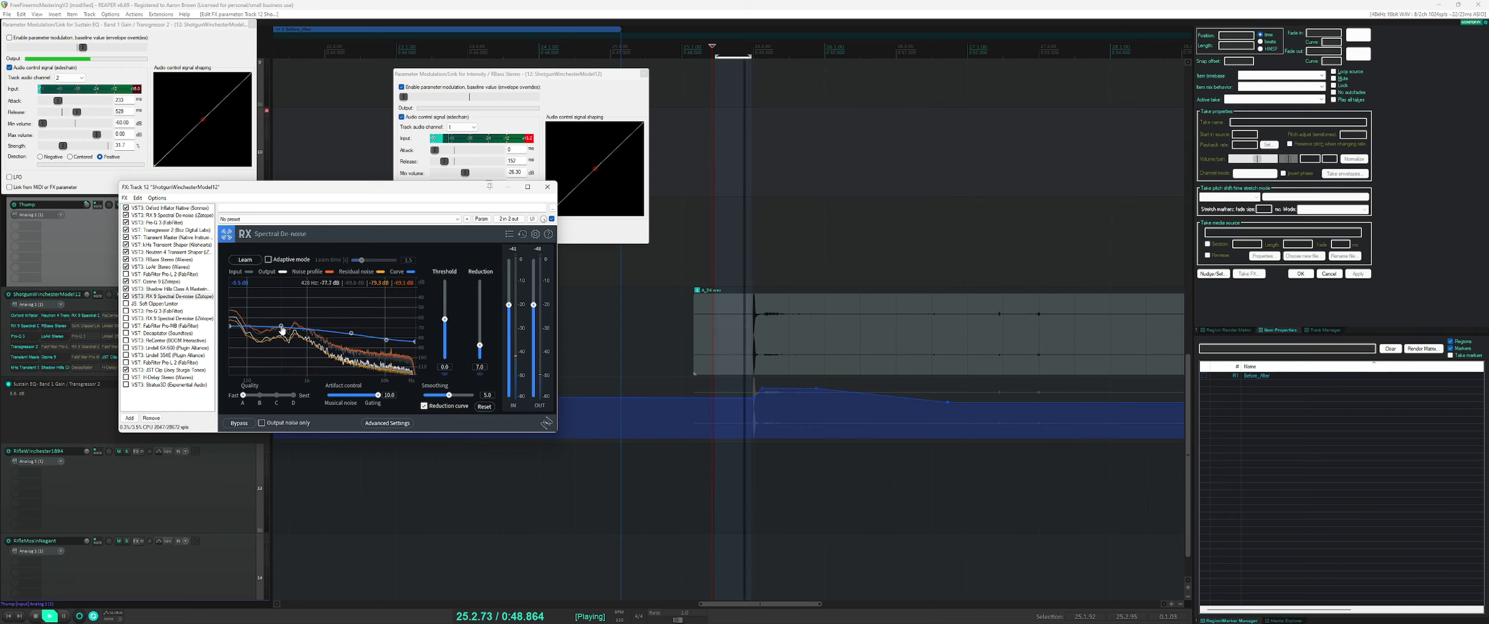
pyautogui.moveTo(282, 330); pyautogui.dragTo(288, 319)
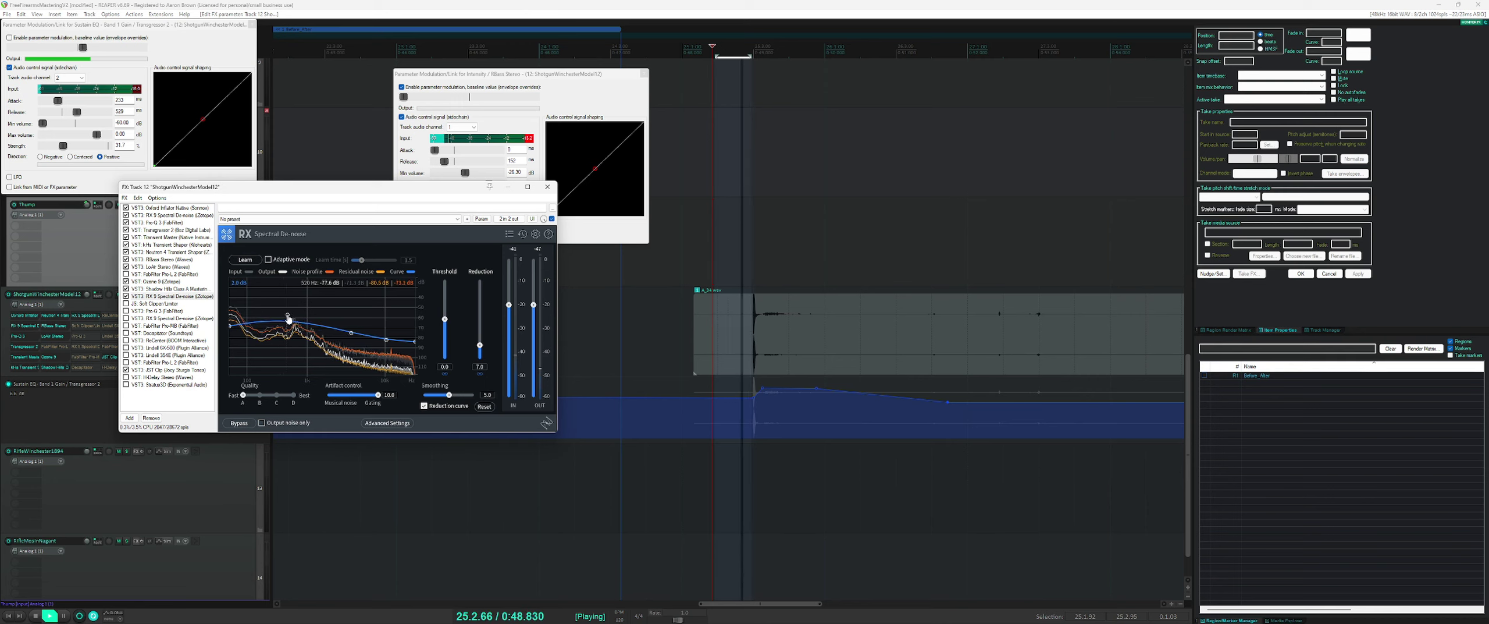
pyautogui.press('space')
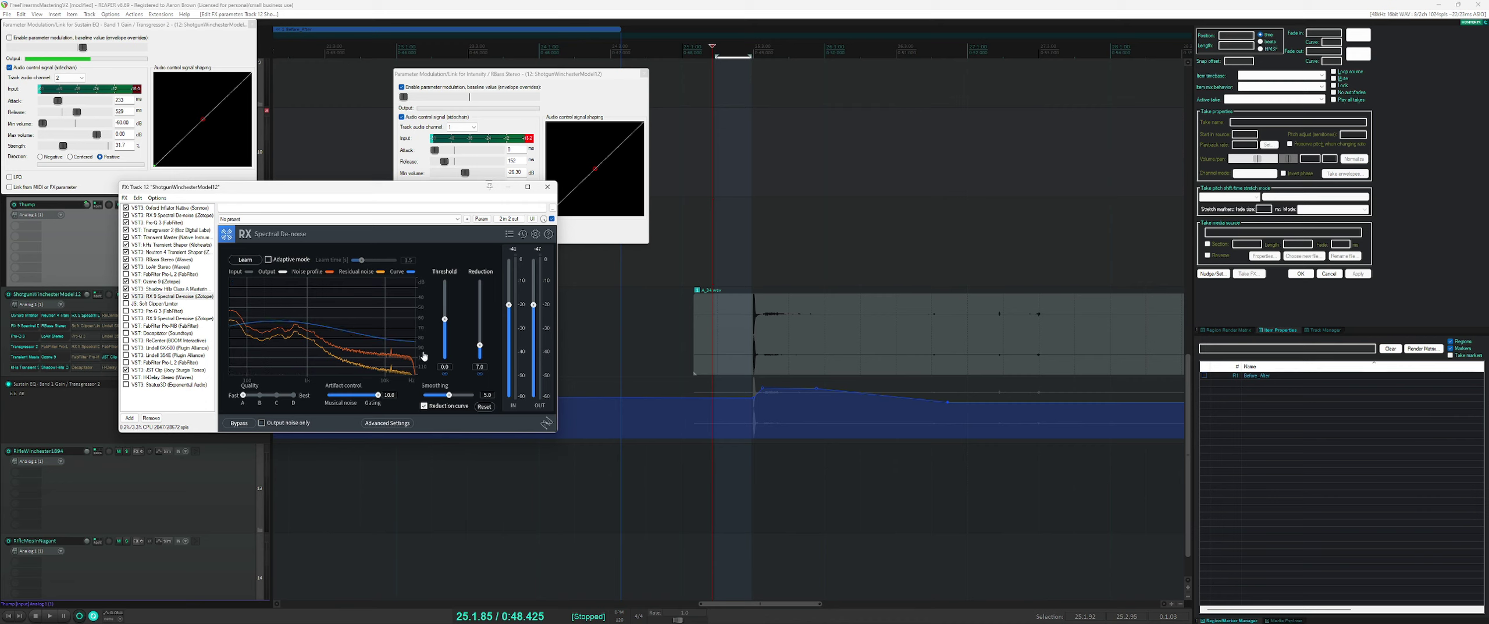
# - Clear the short loop selection and play the shotgun recording from just before the first shot
pyautogui.click(743, 261)
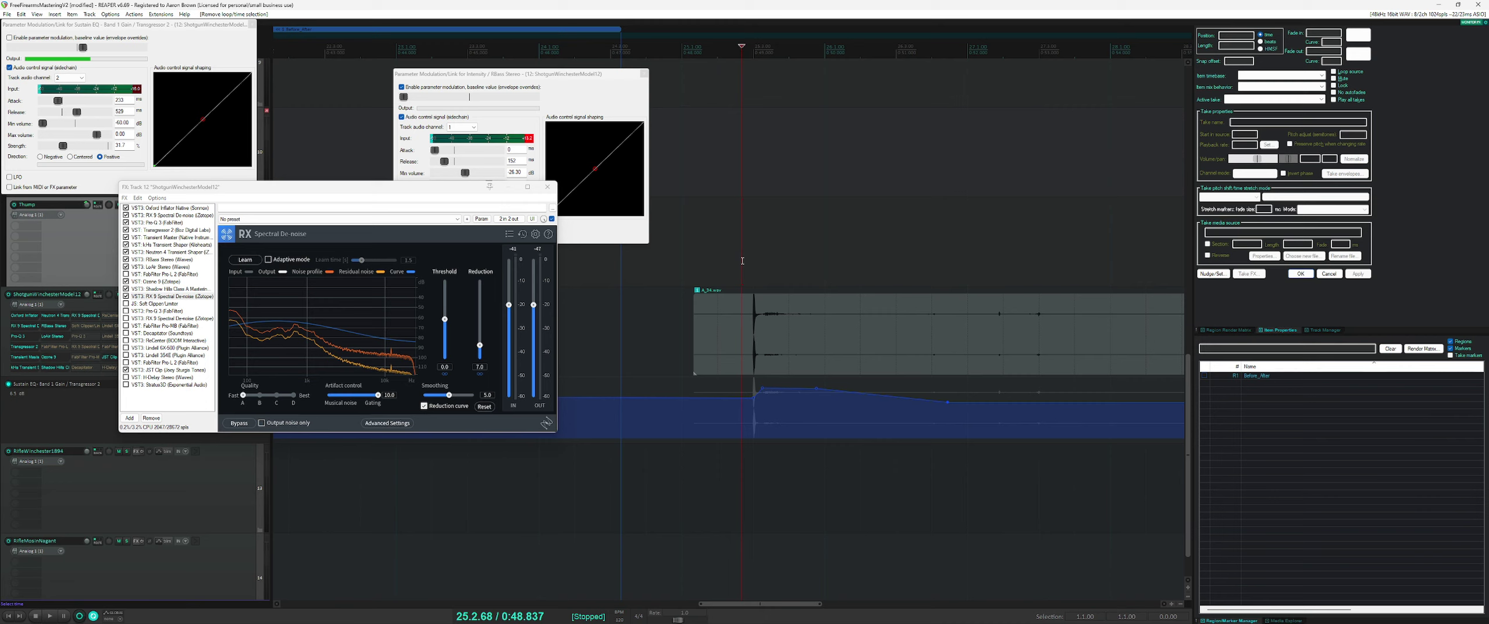
pyautogui.press('space')
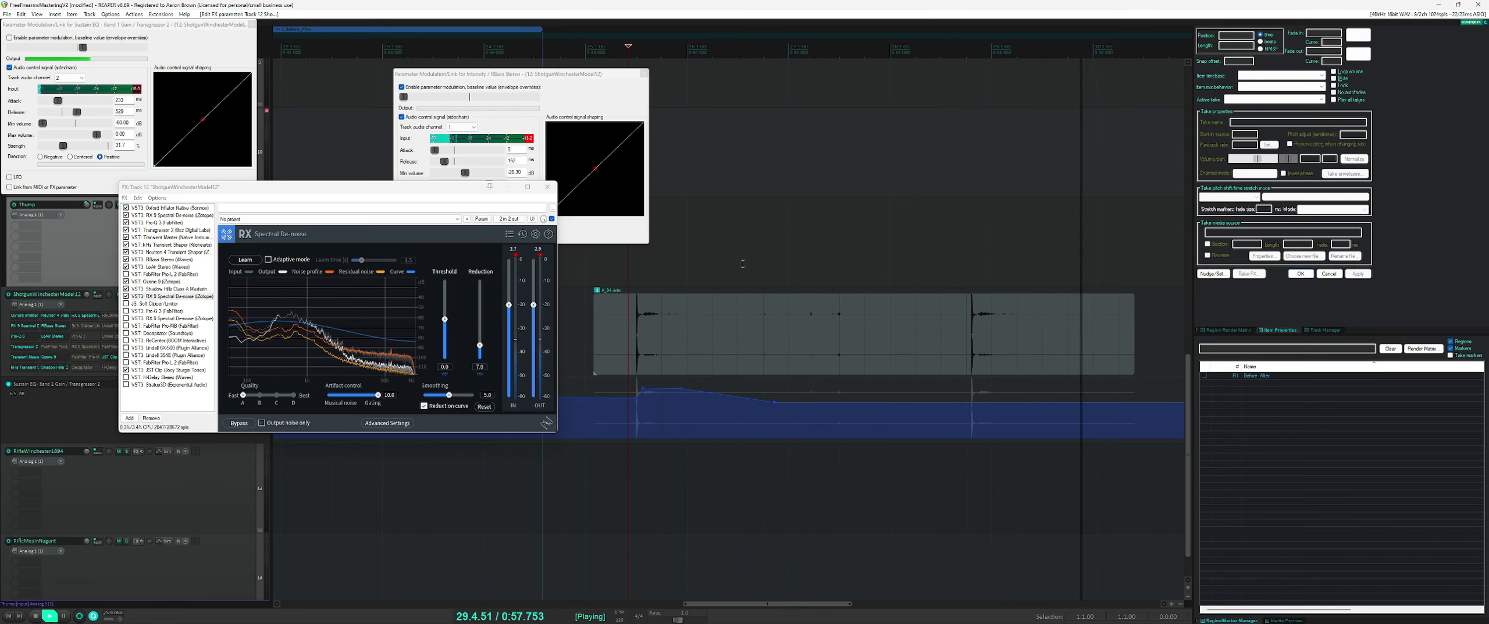
pyautogui.press('space')
pyautogui.click(629, 319)
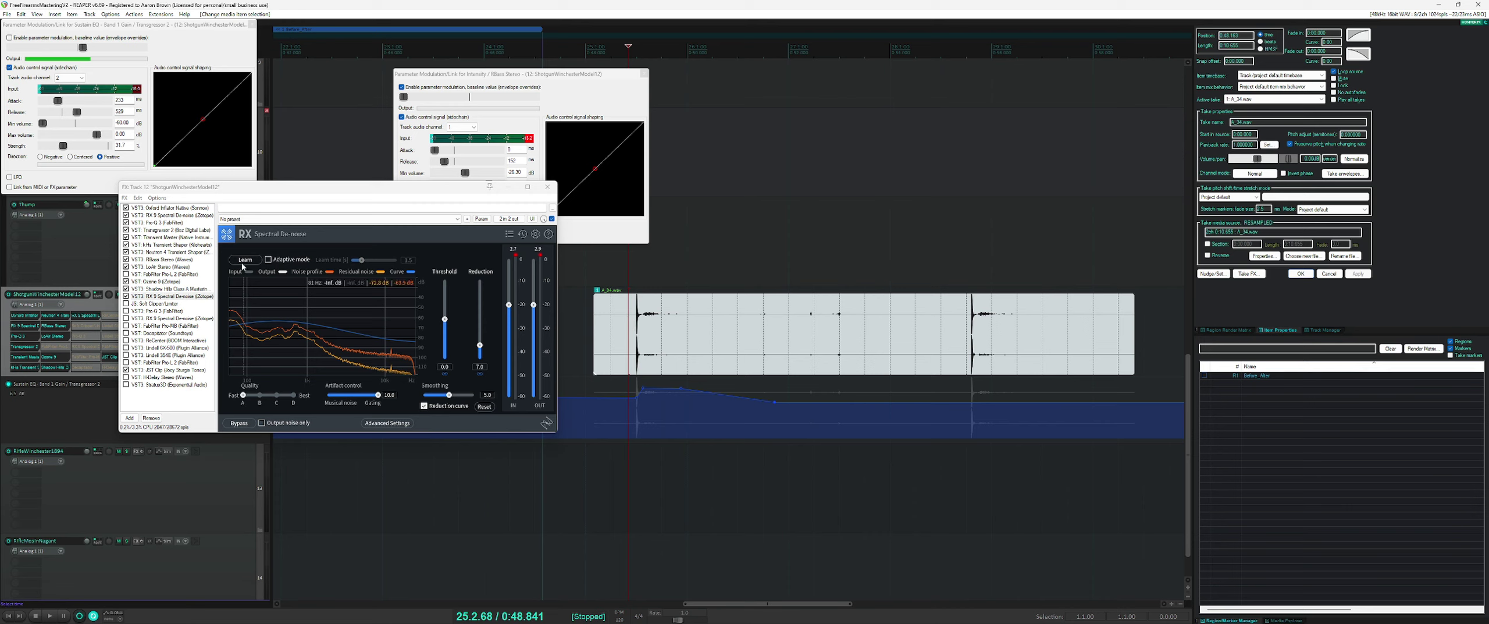
# - Set a time selection over the first shot and its tail, and compare its playback with the shotgun track's effects bypassed and enabled
pyautogui.moveTo(313, 187); pyautogui.dragTo(1182, 61)
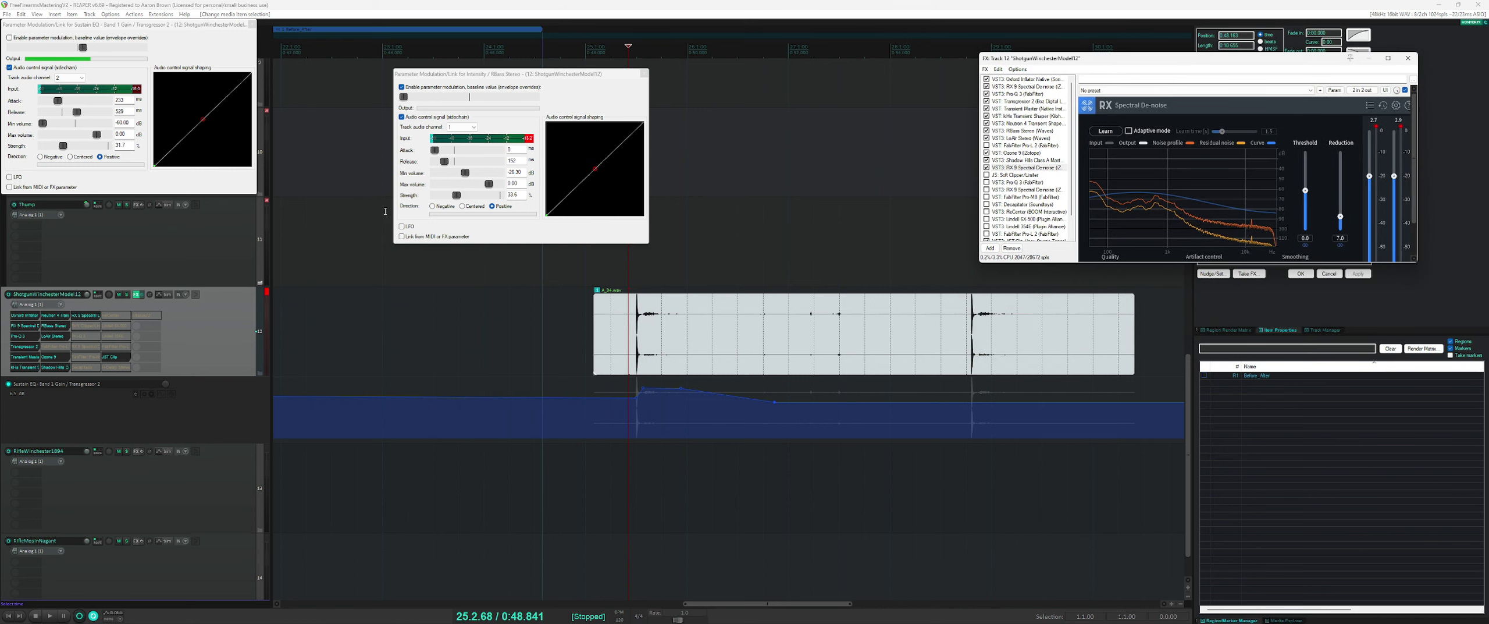
pyautogui.click(141, 294)
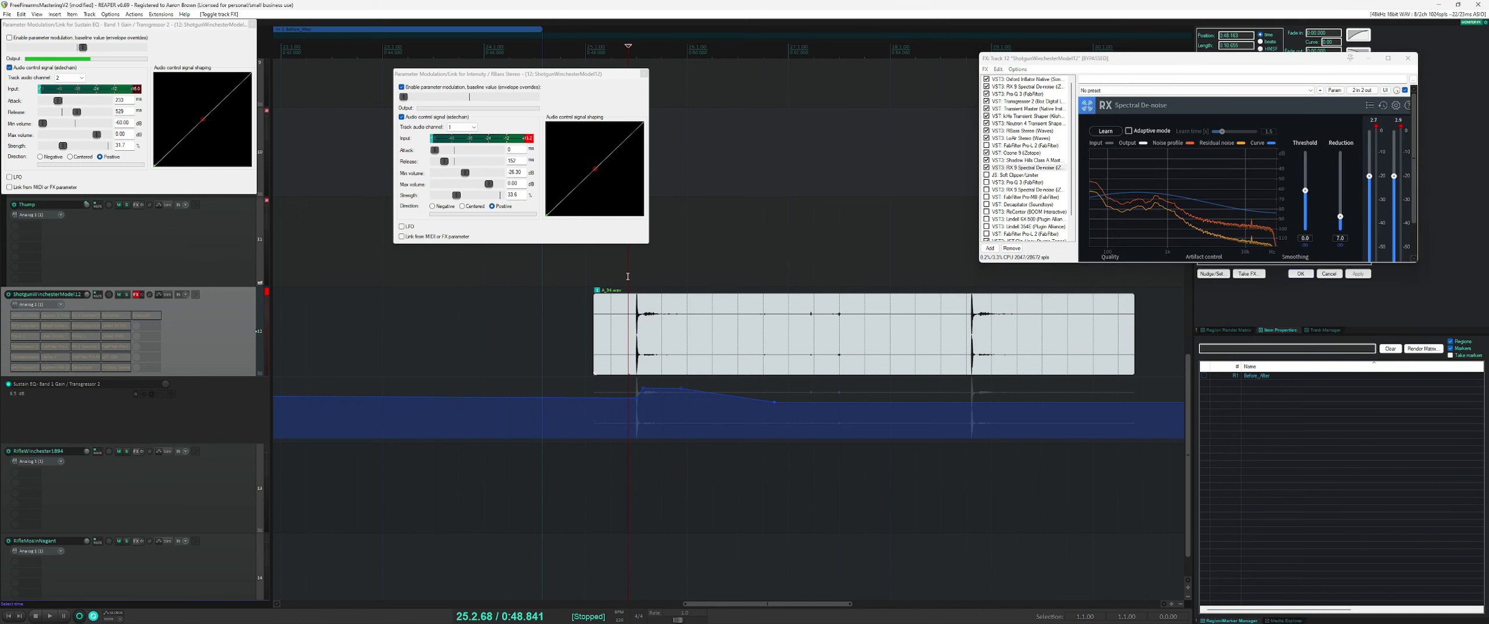
pyautogui.moveTo(628, 275); pyautogui.dragTo(883, 278)
pyautogui.press('space')
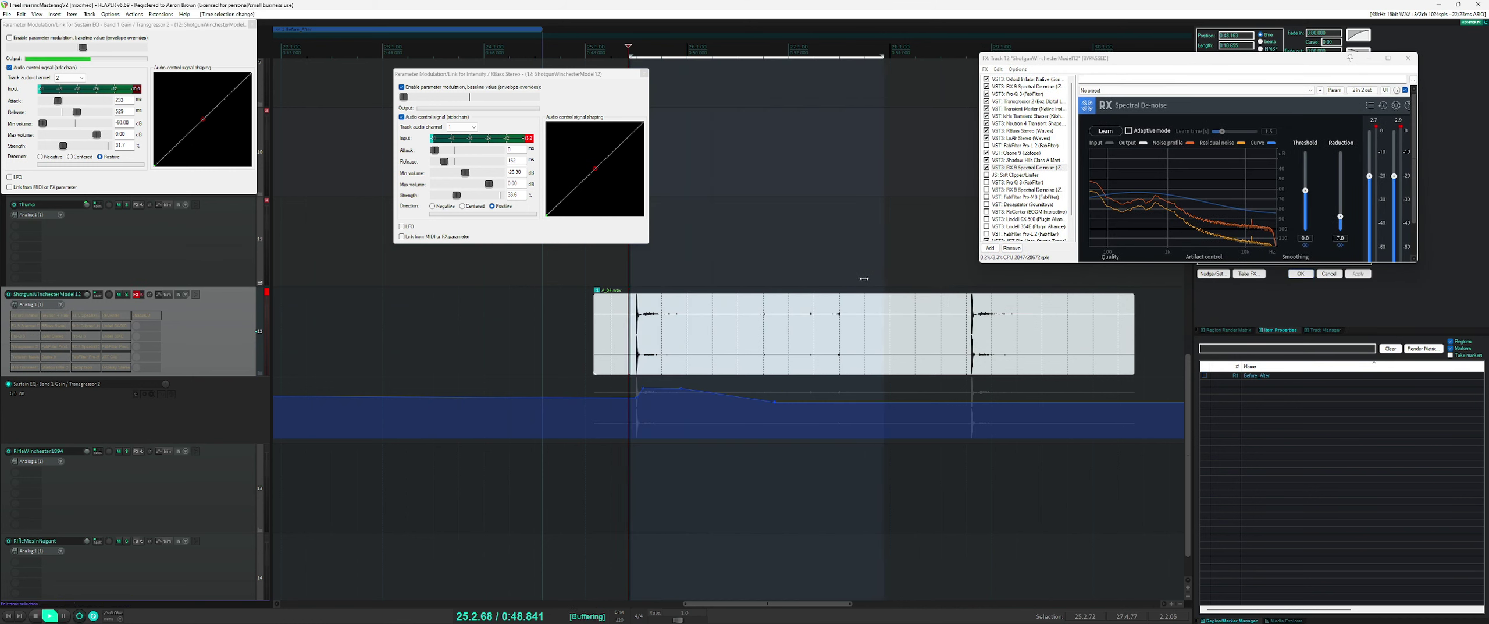
pyautogui.press('space')
pyautogui.click(141, 295)
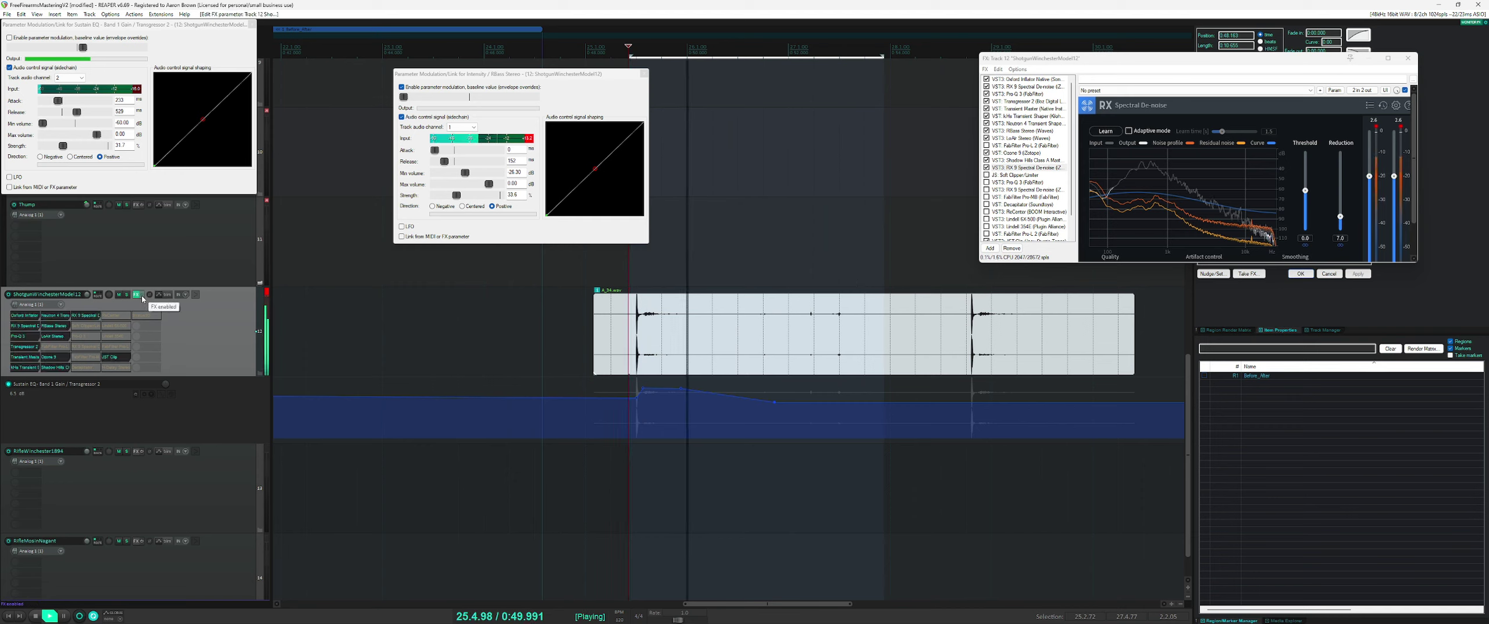
pyautogui.press('space')
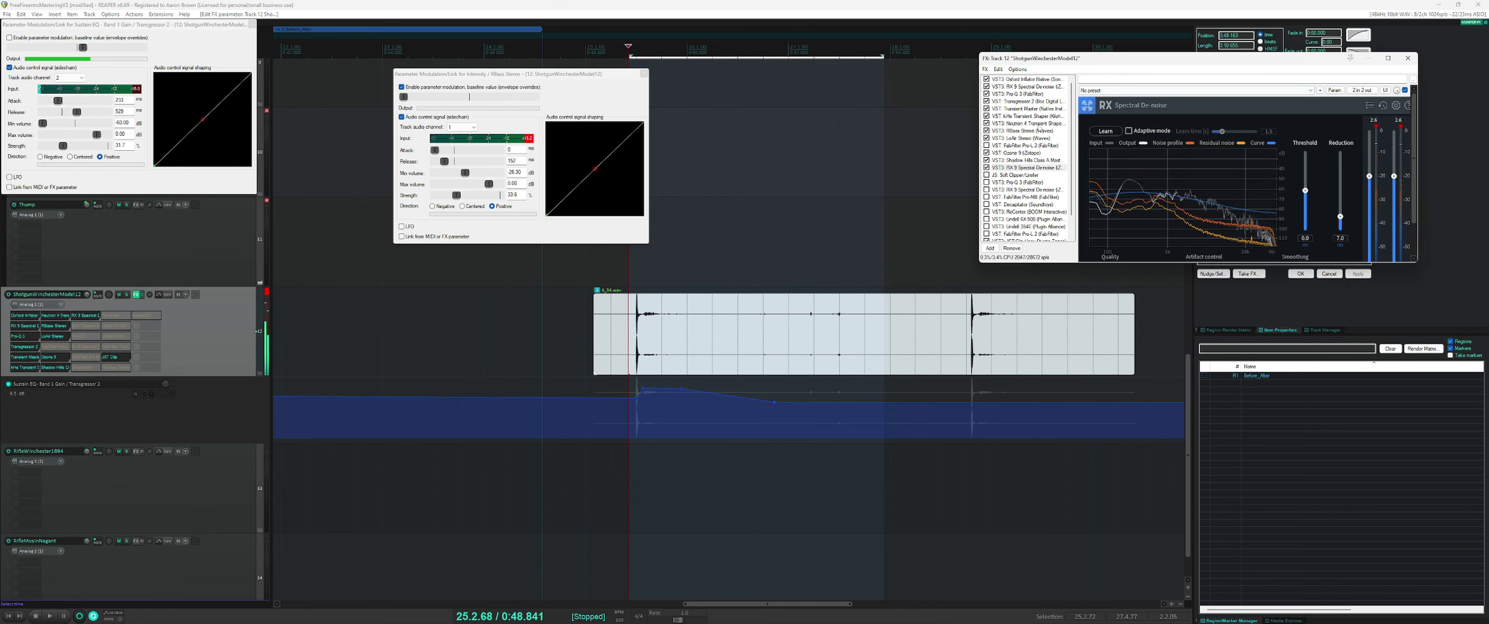
# - Compare the shot with the RBass and LoAir plug-ins each switched off and back on
pyautogui.click(987, 131)
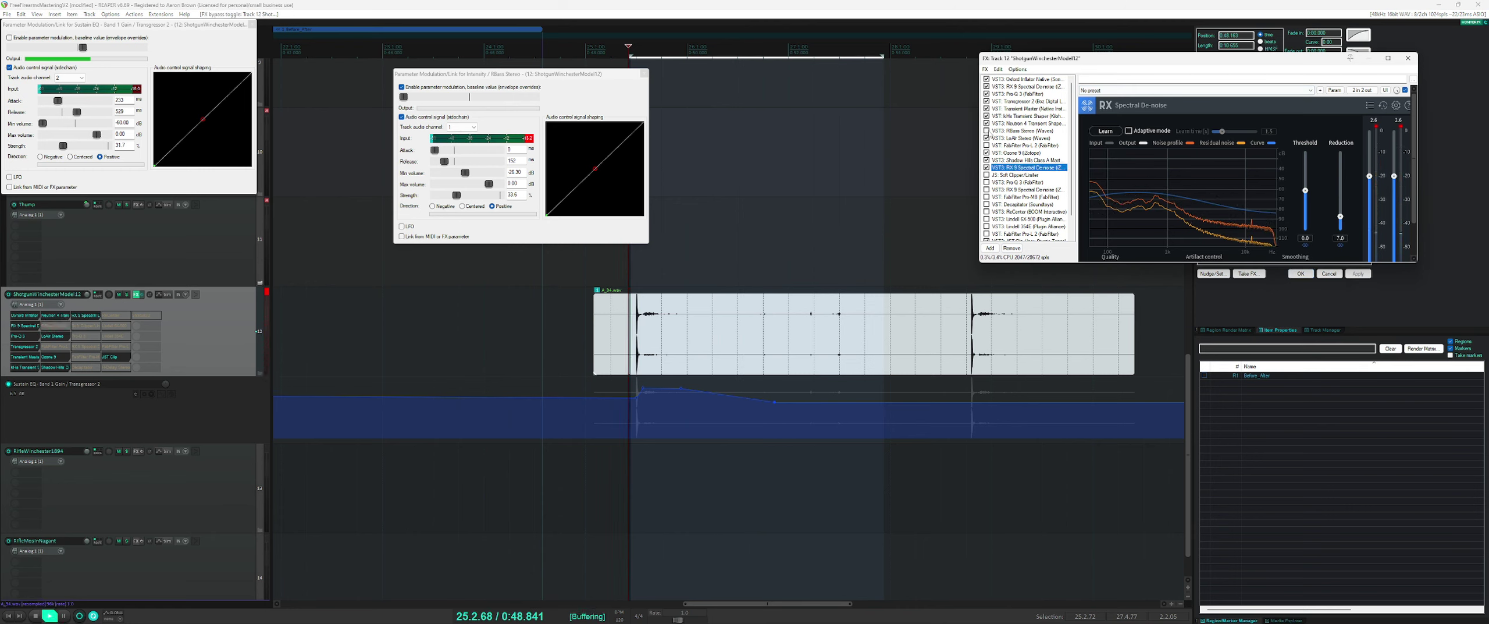
pyautogui.click(987, 131)
pyautogui.click(987, 138)
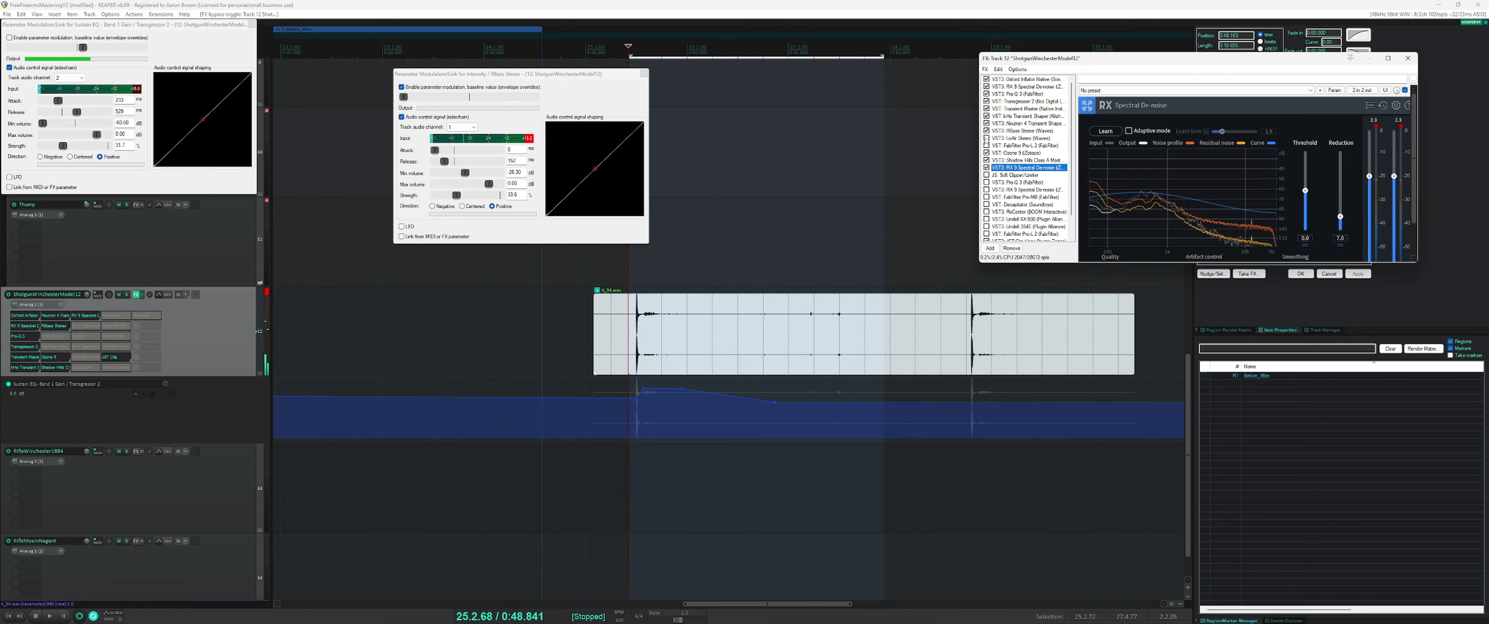
pyautogui.click(987, 138)
# - Show the LoAir plug-in and adjust its middle level knob while auditioning the shot
pyautogui.click(1024, 138)
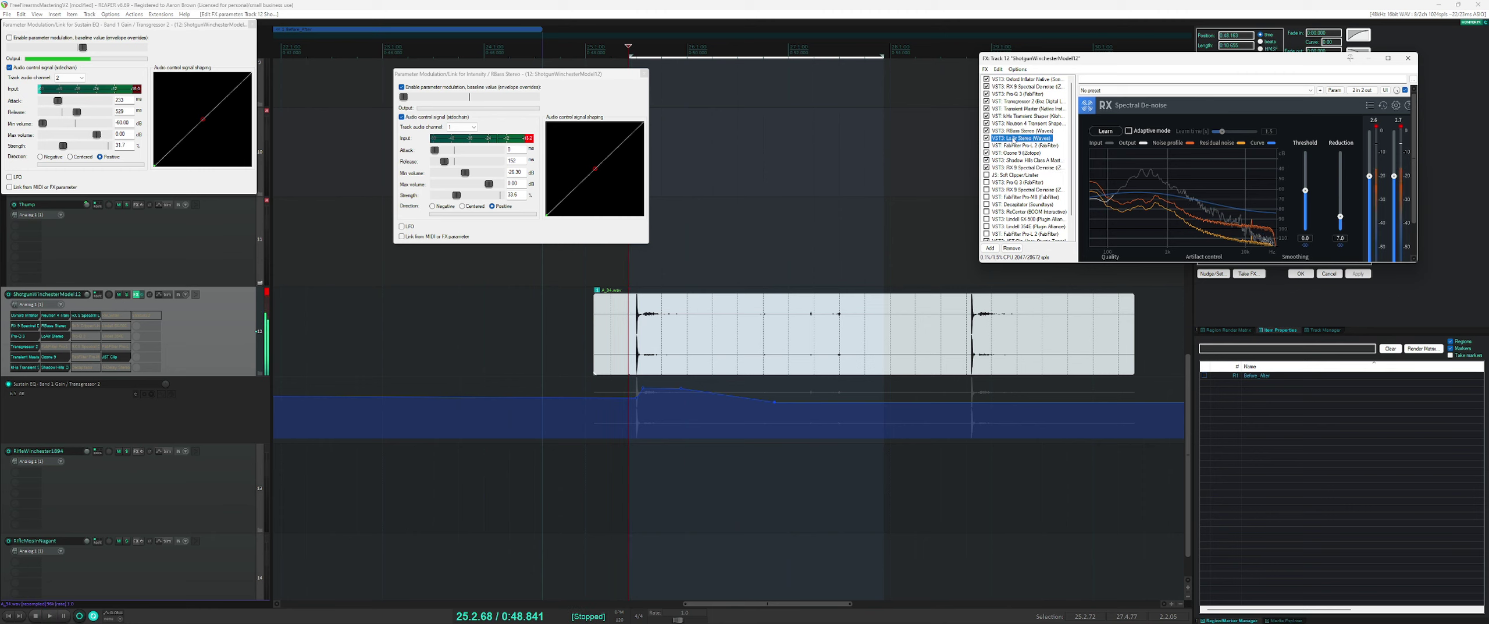
pyautogui.click(1191, 140)
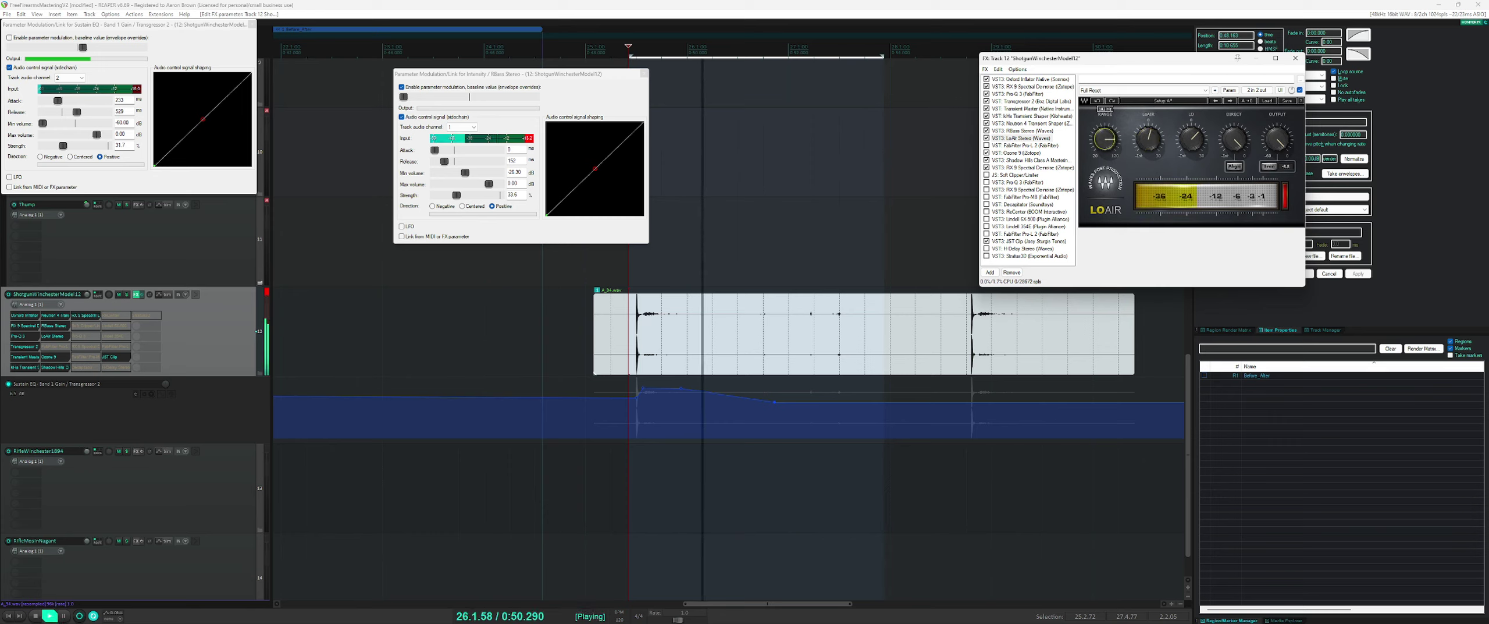
pyautogui.moveTo(1192, 140); pyautogui.dragTo(1201, 140)
pyautogui.press('space')
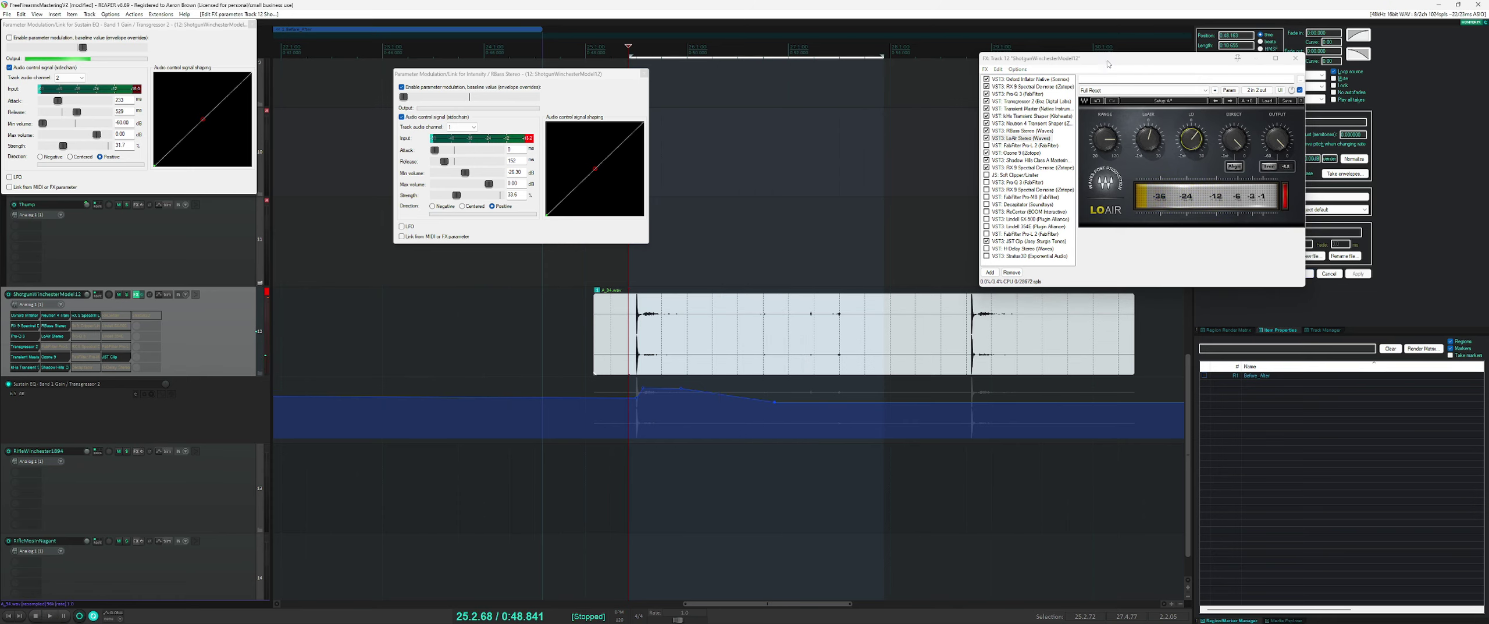
# - Enable the Soft Clipper/Limiter on the shotgun track and raise its boost slightly while adjusting the output brickwall
pyautogui.moveTo(1108, 63); pyautogui.dragTo(384, 291)
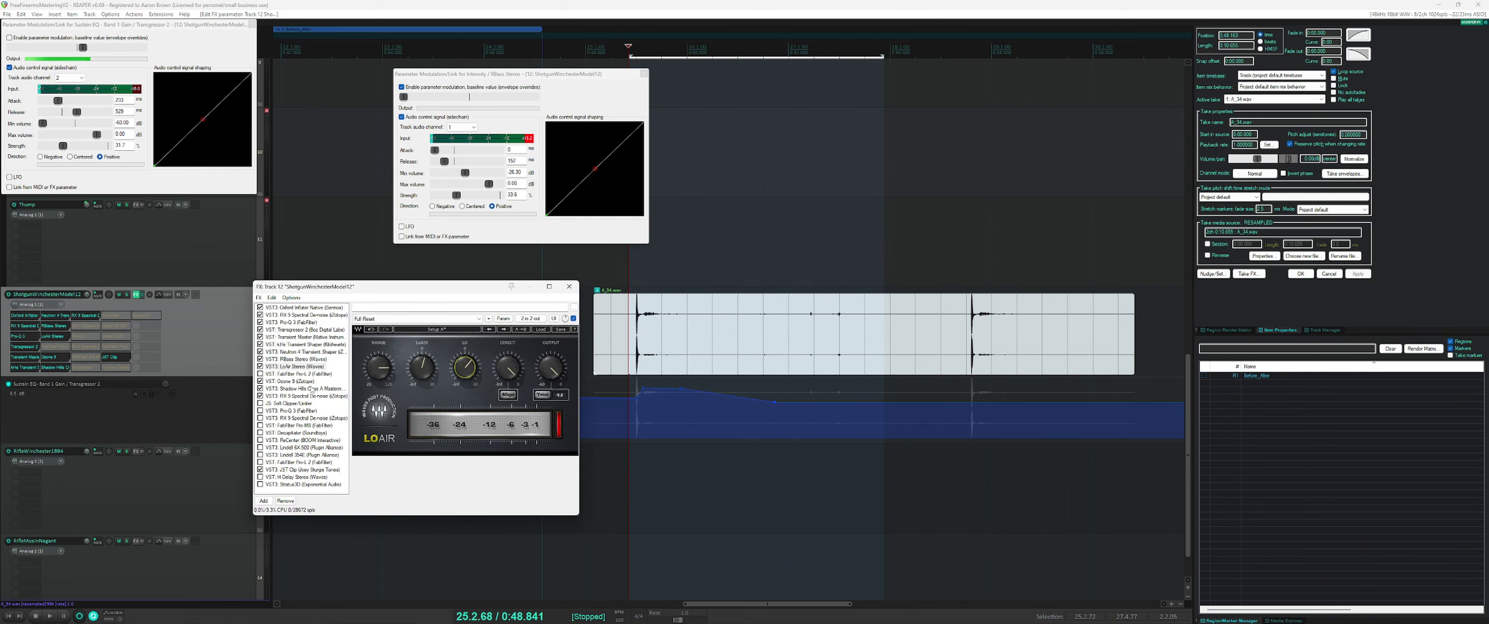
pyautogui.click(260, 404)
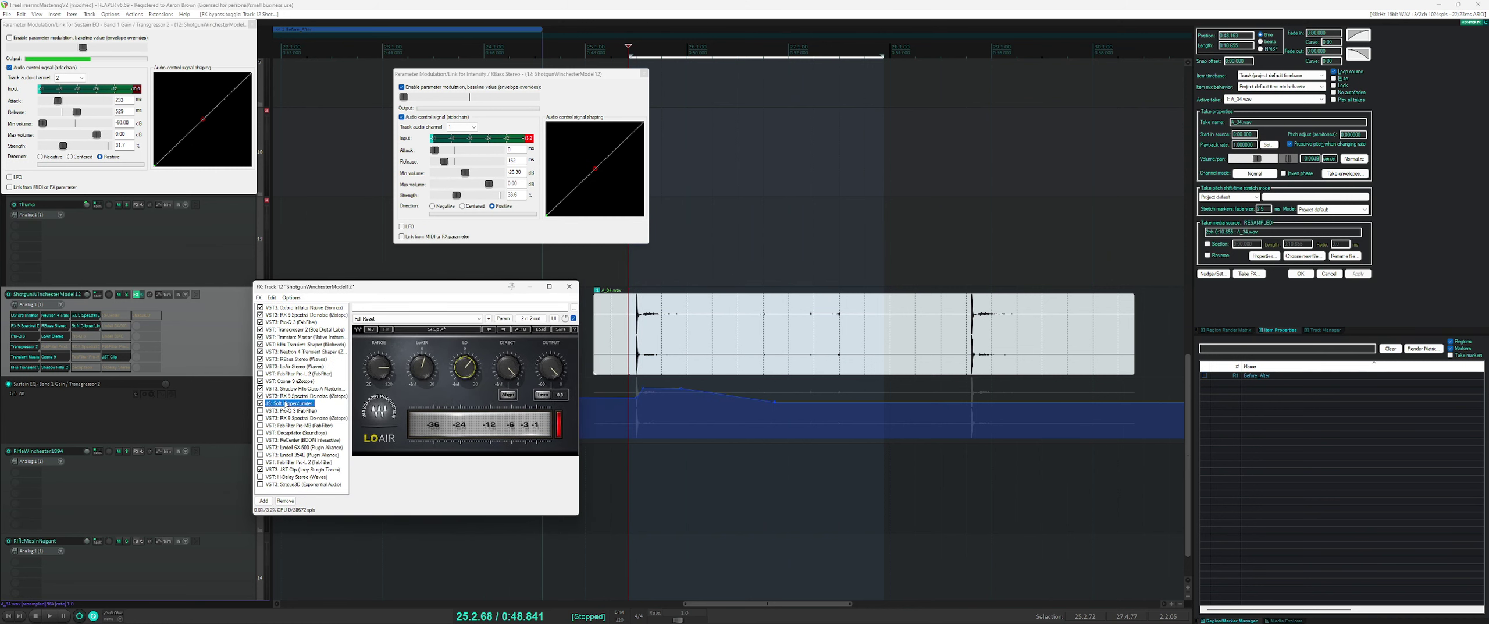
pyautogui.press('space')
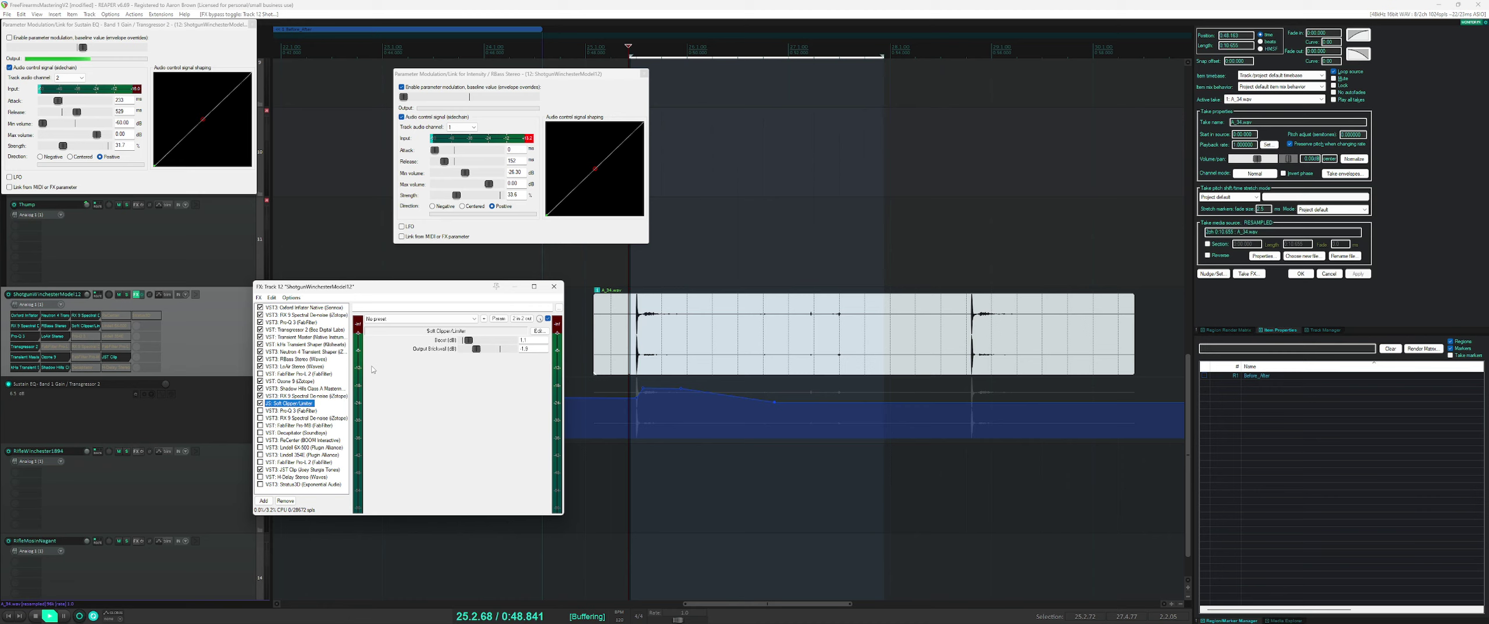
pyautogui.moveTo(469, 340); pyautogui.dragTo(473, 341)
pyautogui.press('space')
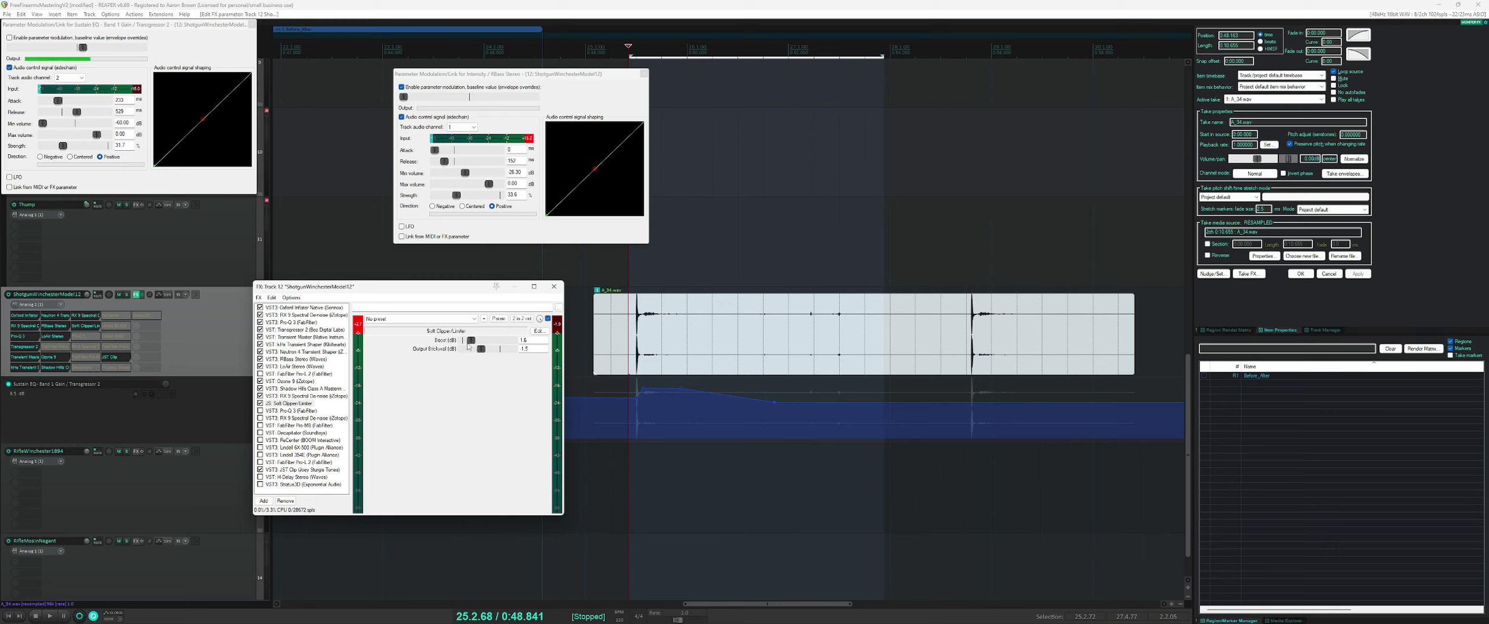
# - Audition the shot repeatedly with the Soft Clipper/Limiter bypassed and enabled
pyautogui.press('space')
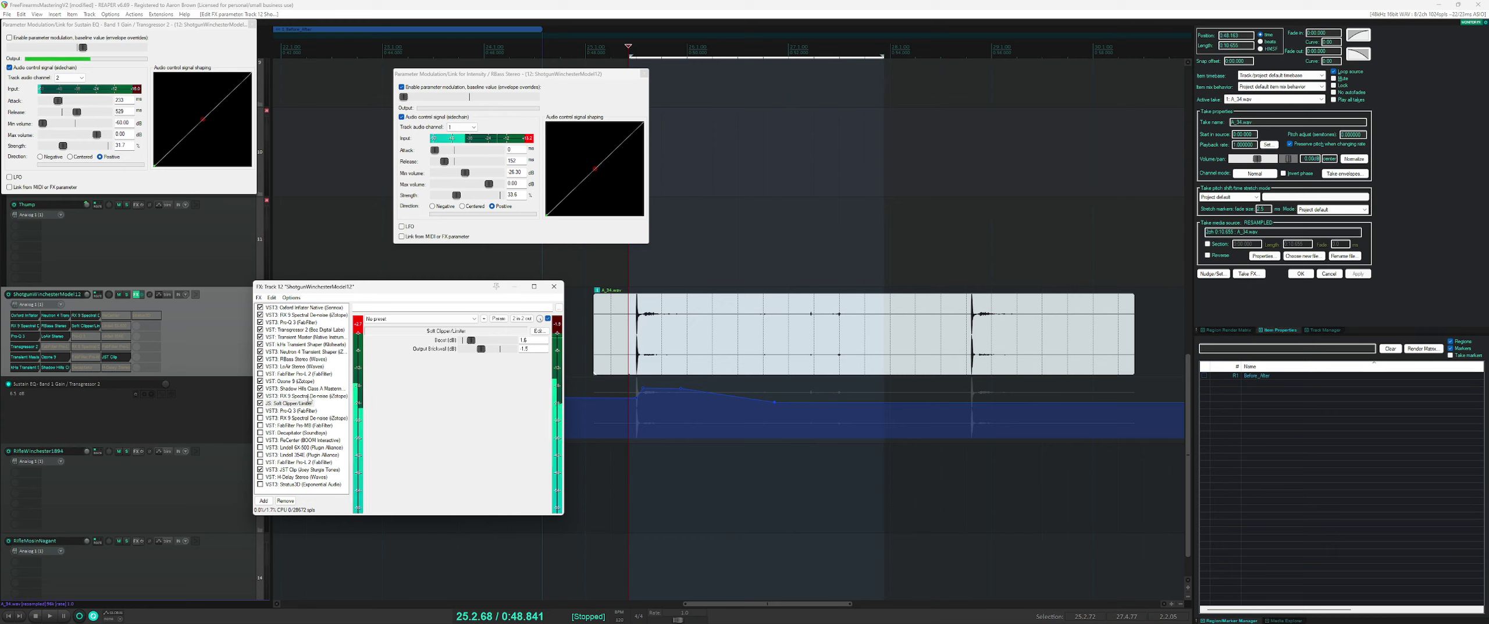
pyautogui.click(260, 403)
pyautogui.press('space')
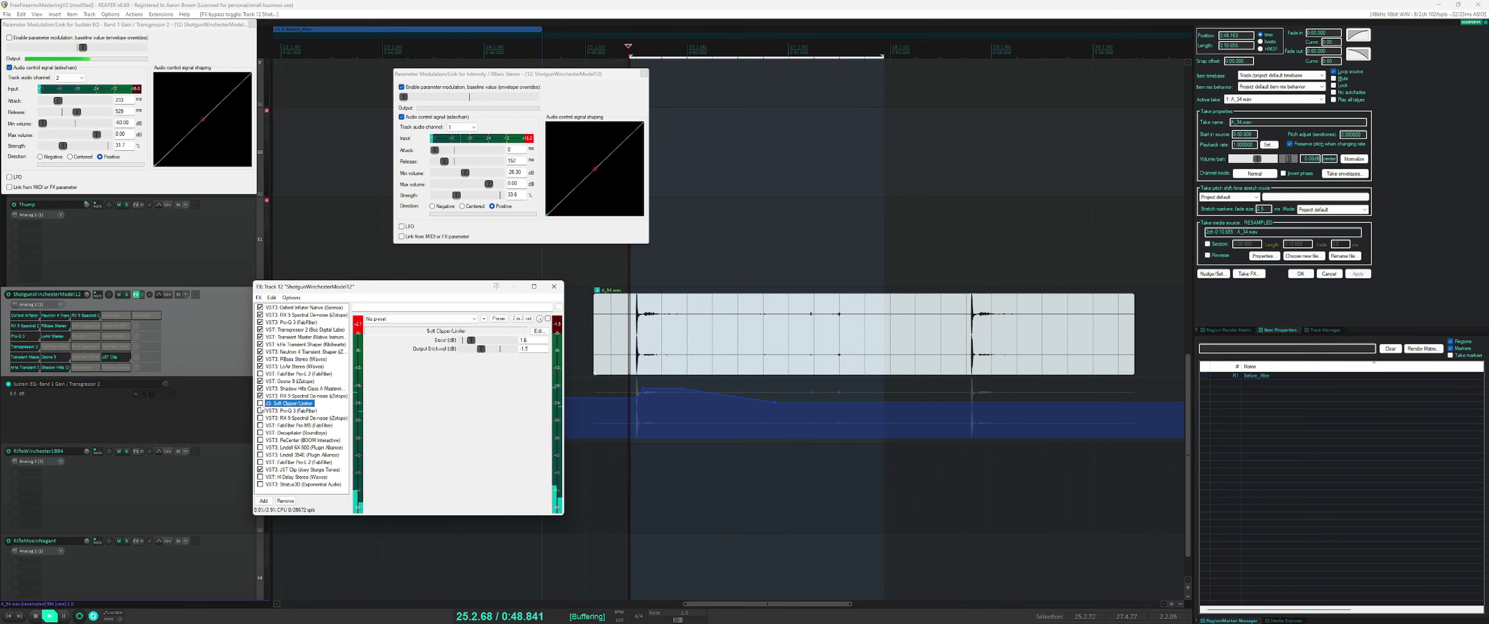
pyautogui.click(261, 404)
pyautogui.click(260, 404)
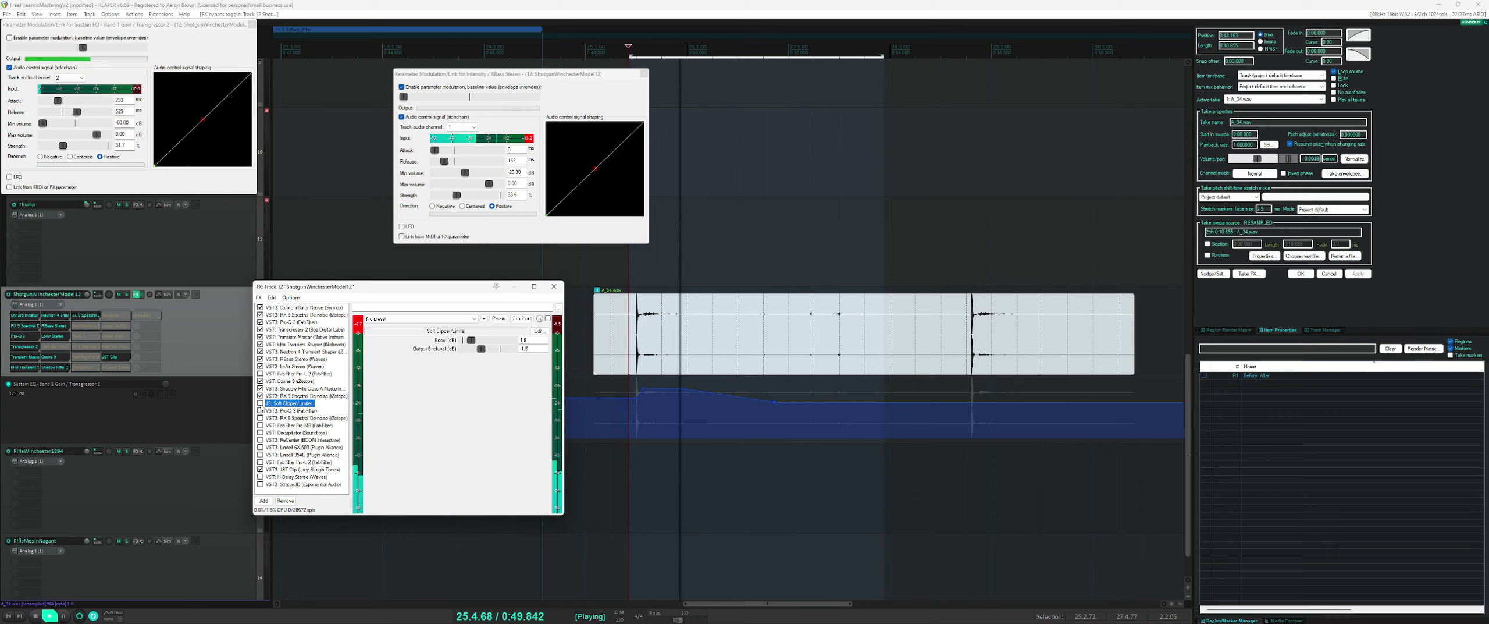
pyautogui.click(260, 403)
pyautogui.press('space')
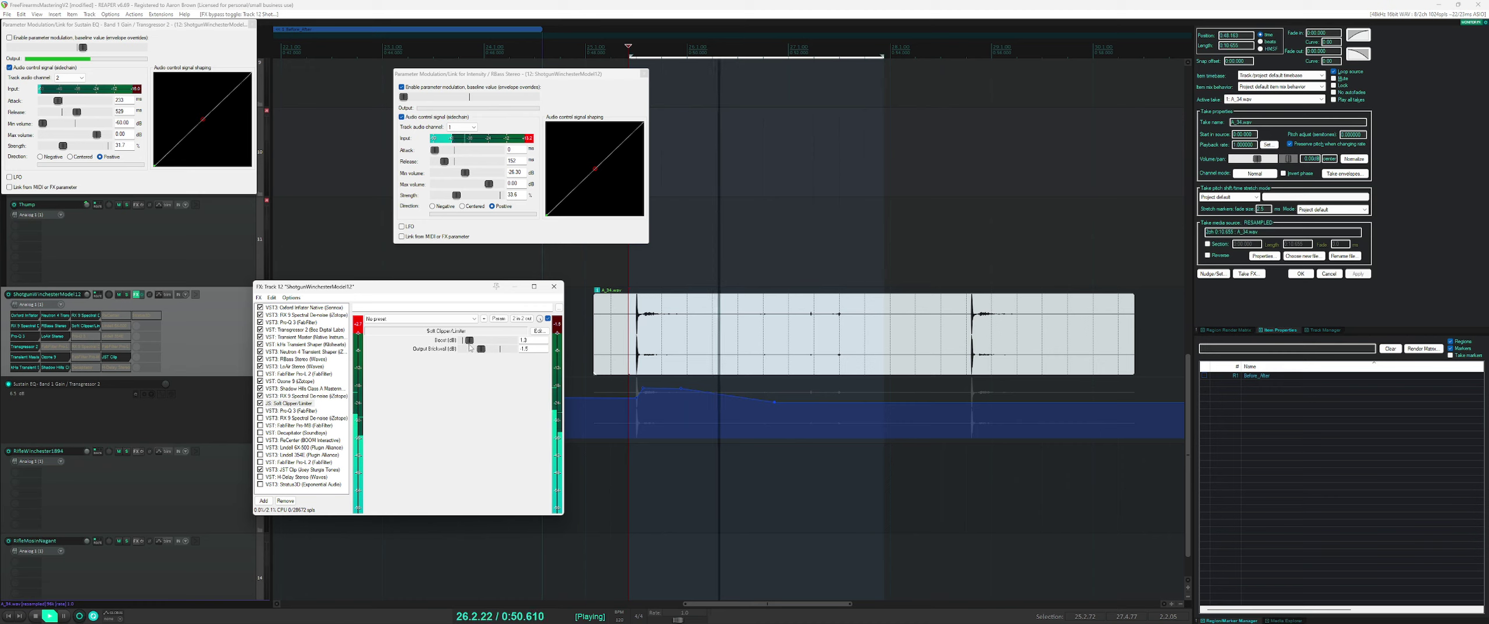
# - Lower the Soft Clipper/Limiter's boost slightly, fine-tune its output brickwall, and compare the shot with the clipper bypassed and enabled
pyautogui.moveTo(471, 340); pyautogui.dragTo(484, 360)
pyautogui.click(260, 403)
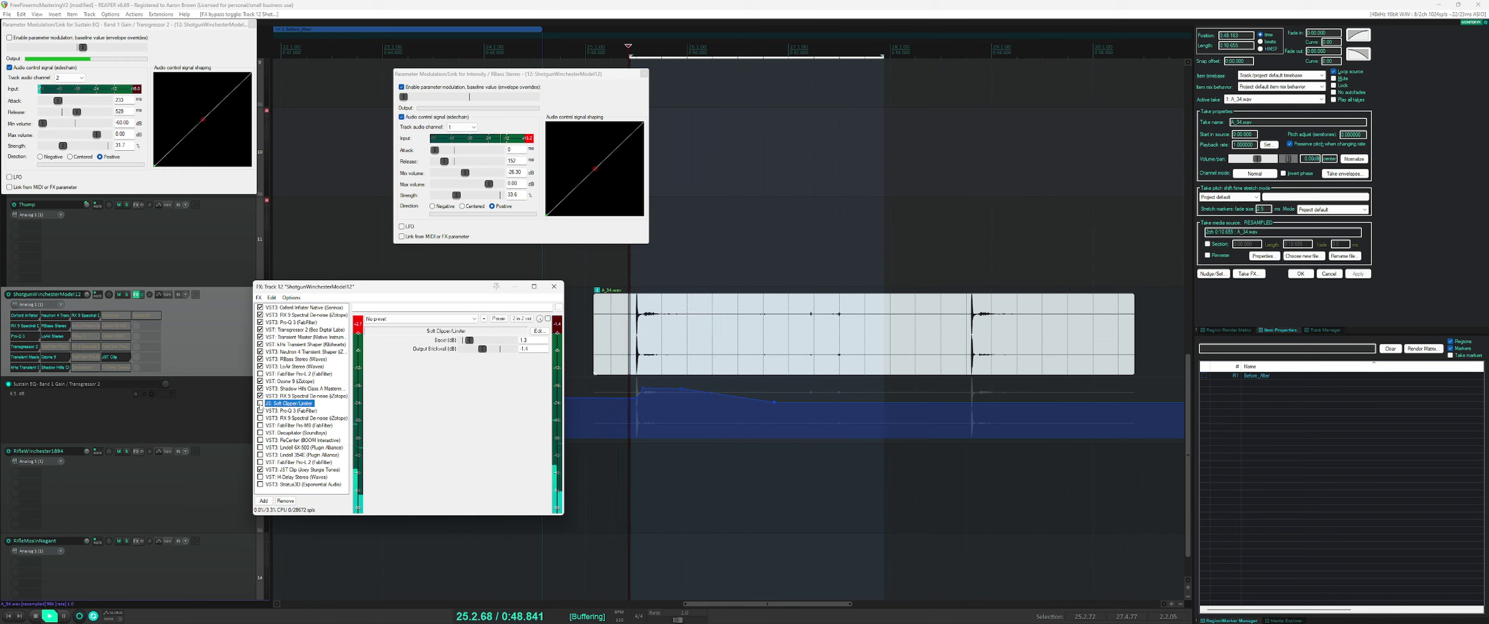
pyautogui.click(261, 403)
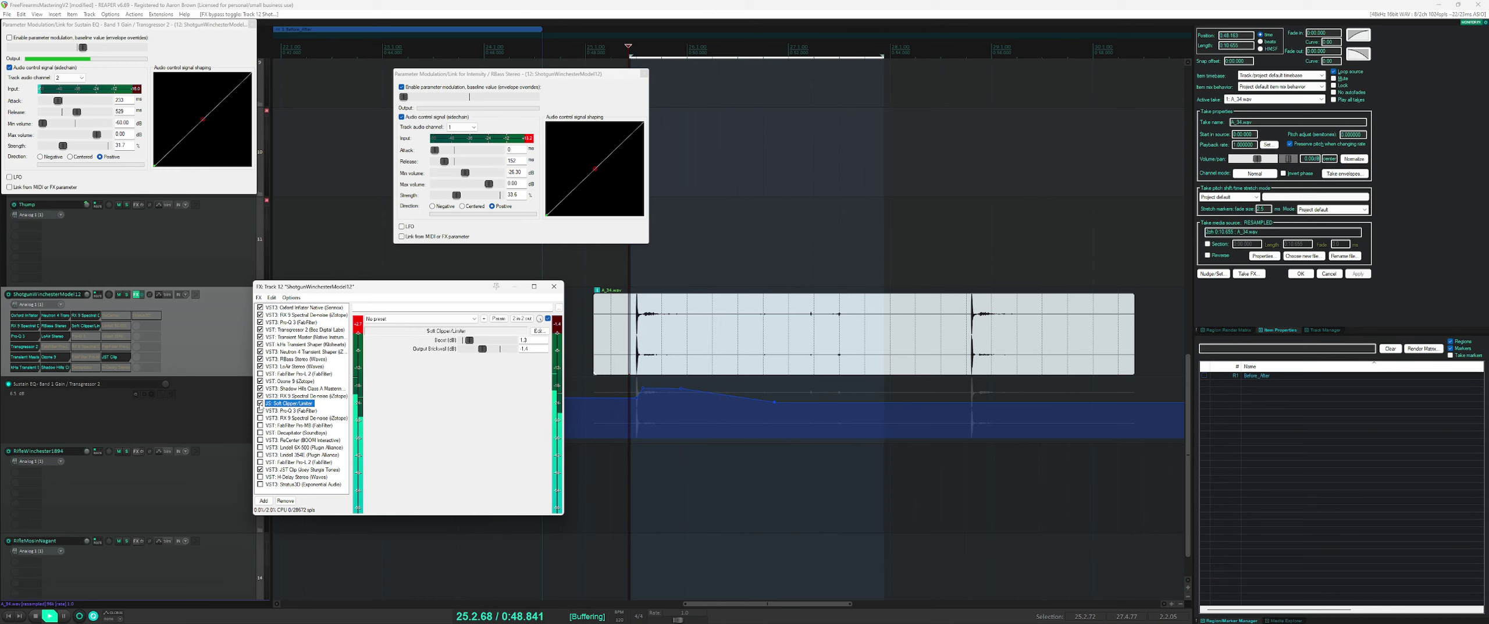
pyautogui.press('space')
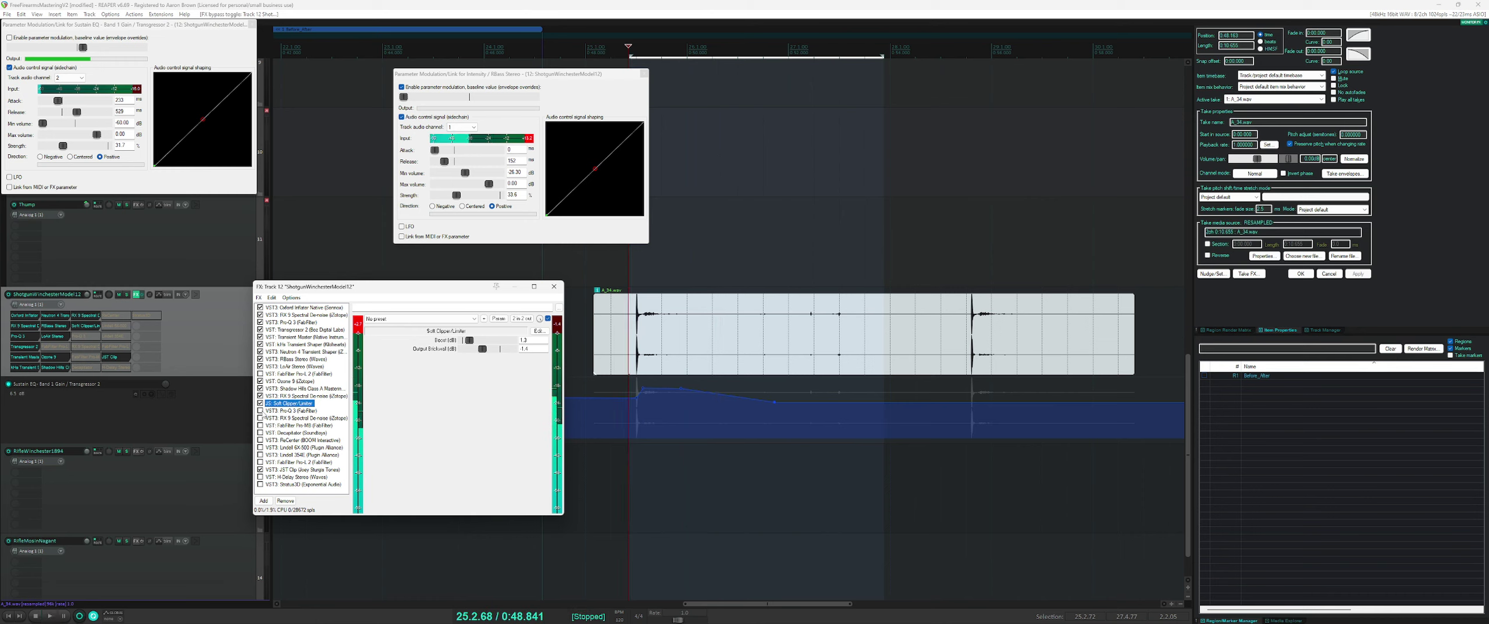
# - Enable the Pro-Q 3 below the Soft Clipper/Limiter, reset it to Default Setting, and audition the shot through the flat EQ
pyautogui.click(260, 411)
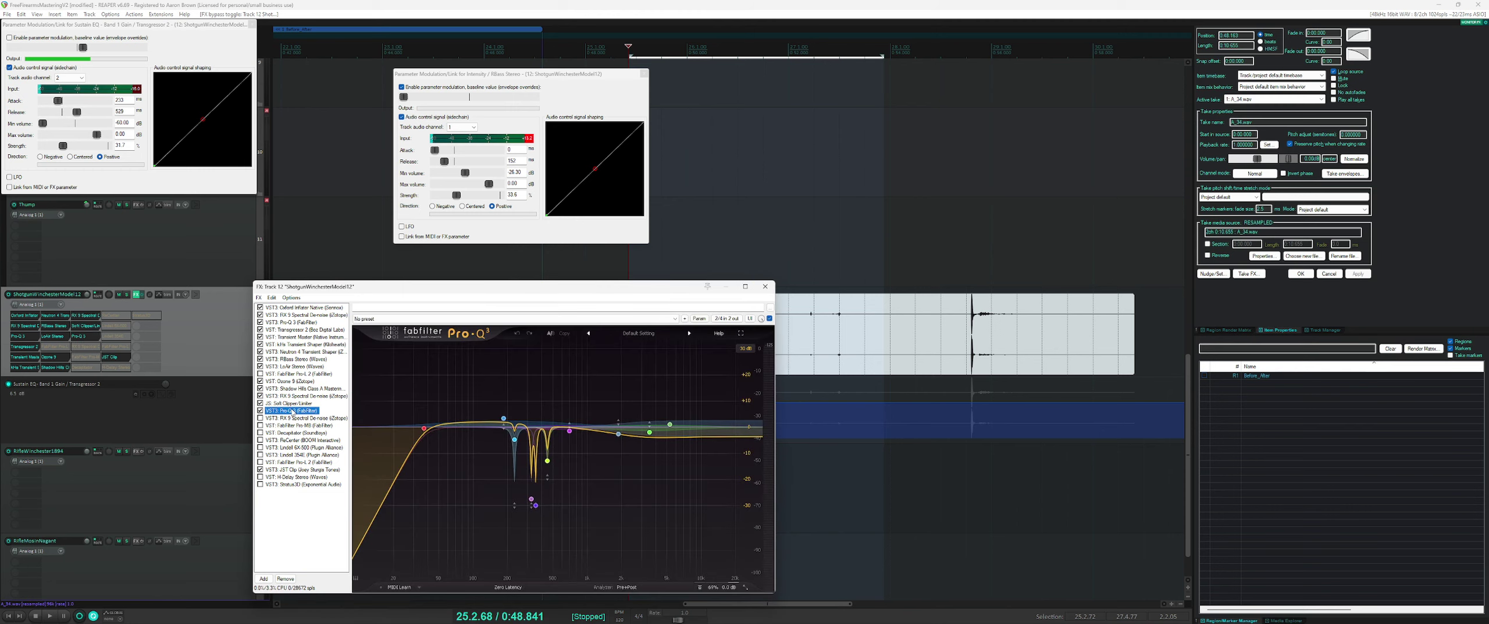
pyautogui.click(550, 334)
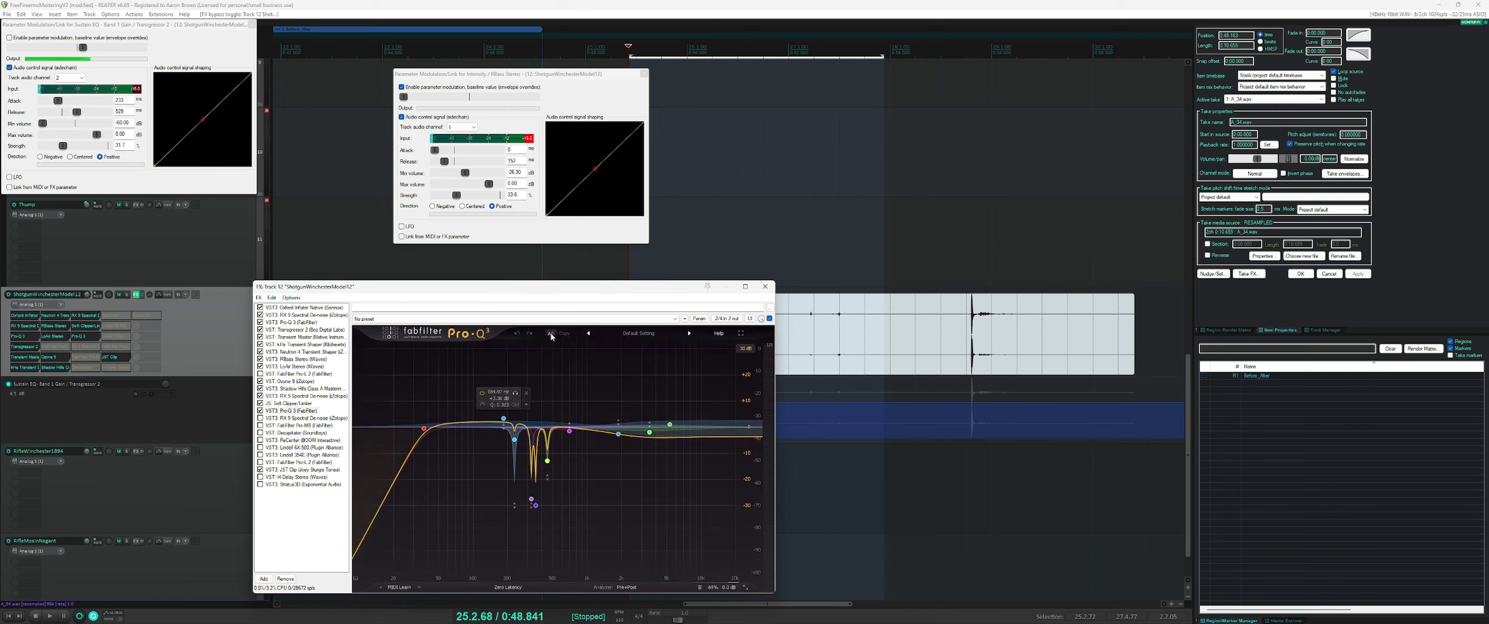
pyautogui.click(618, 334)
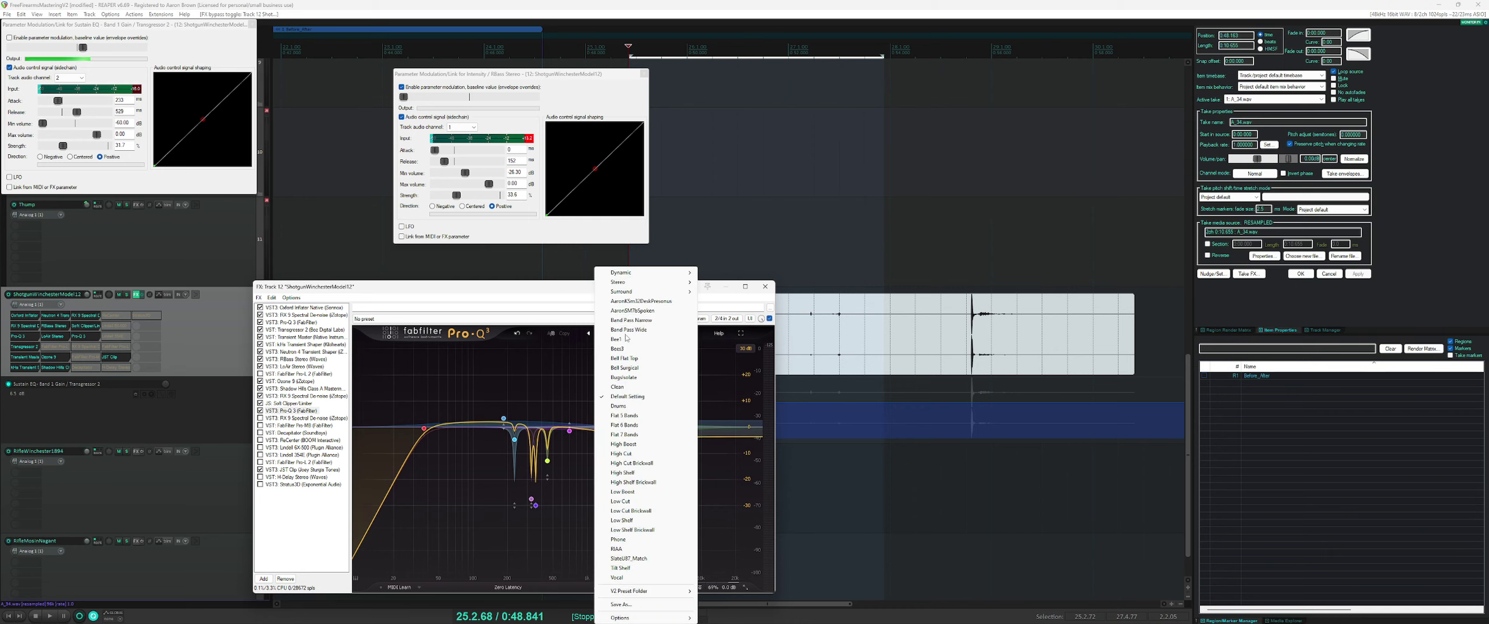
pyautogui.click(624, 396)
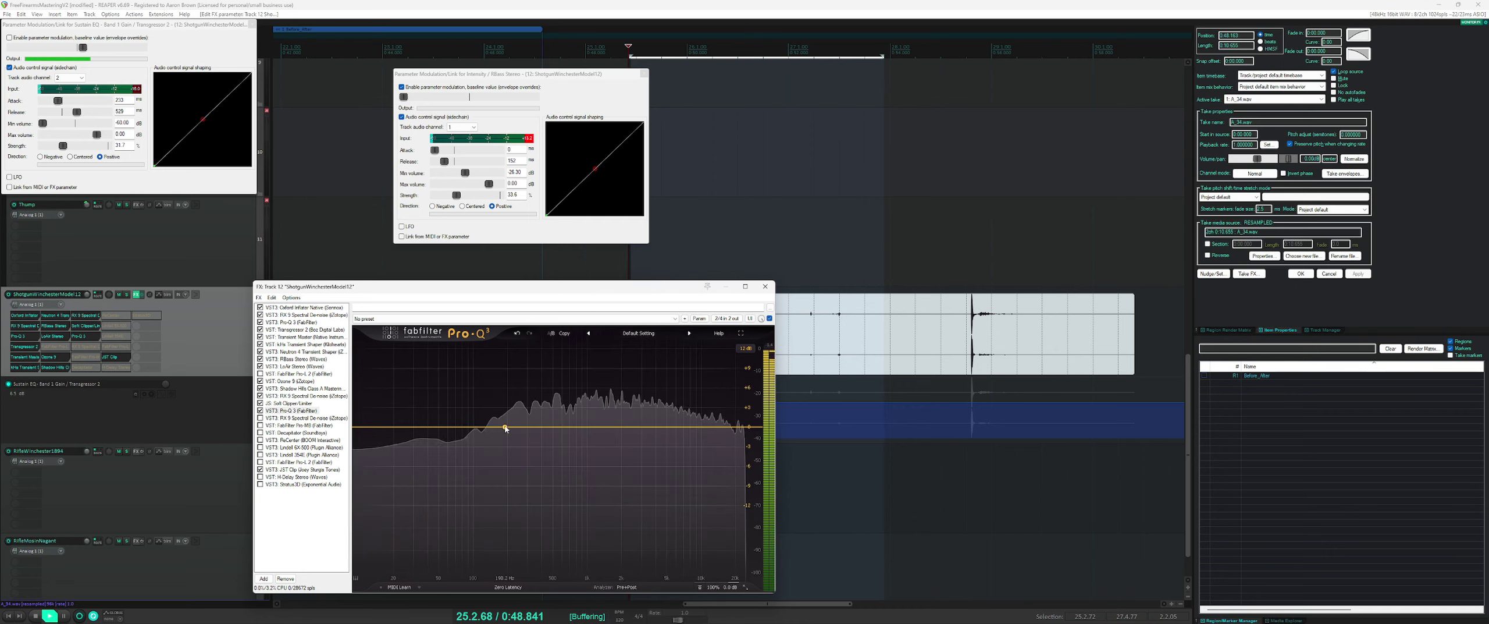
pyautogui.moveTo(642, 290); pyautogui.dragTo(412, 194)
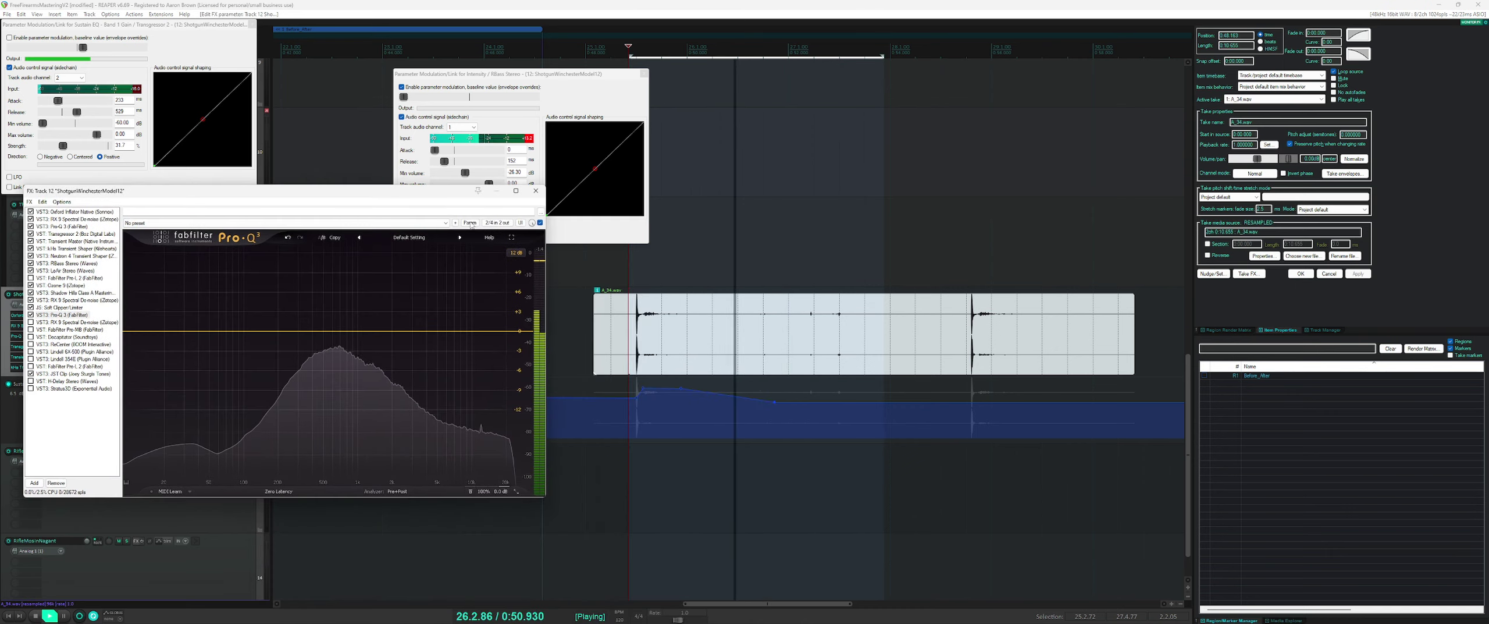
pyautogui.press('space')
# - Shorten the loop around the first shot and add a broad, gentle low-frequency bell boost in Pro-Q 3 while listening
pyautogui.moveTo(651, 272); pyautogui.dragTo(684, 277)
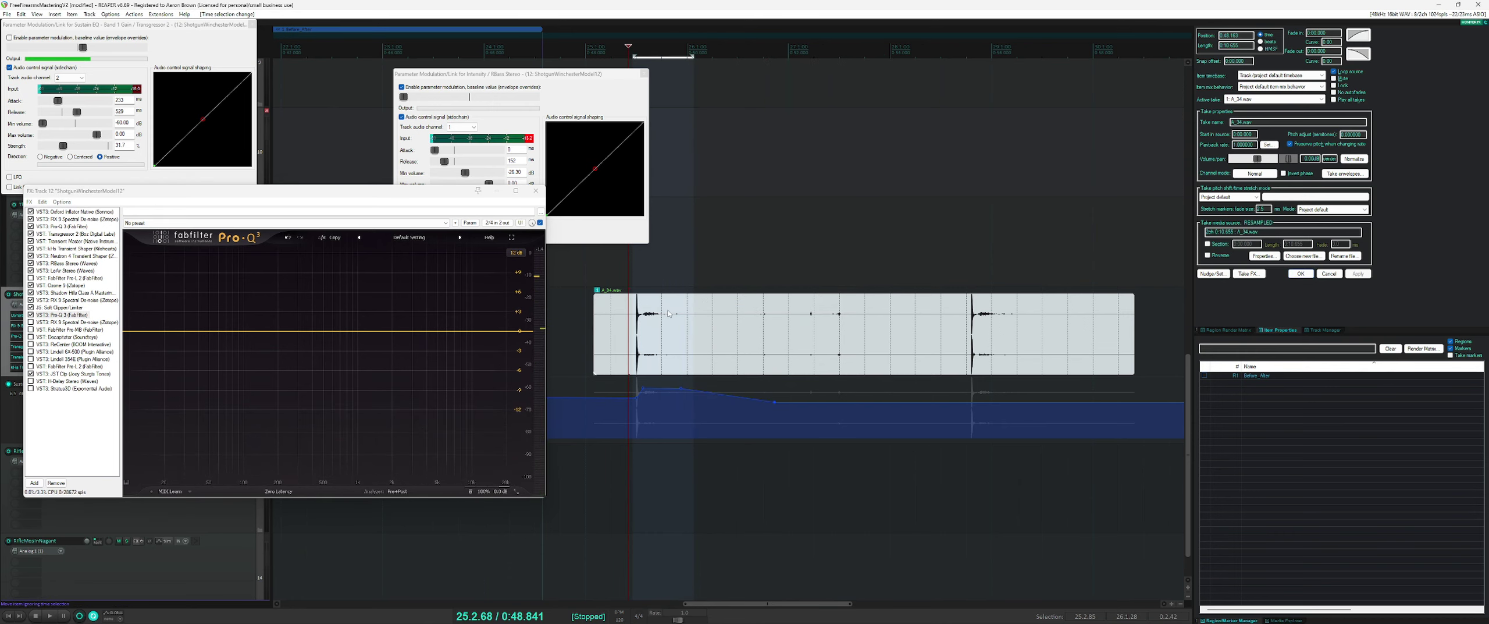
pyautogui.press('space')
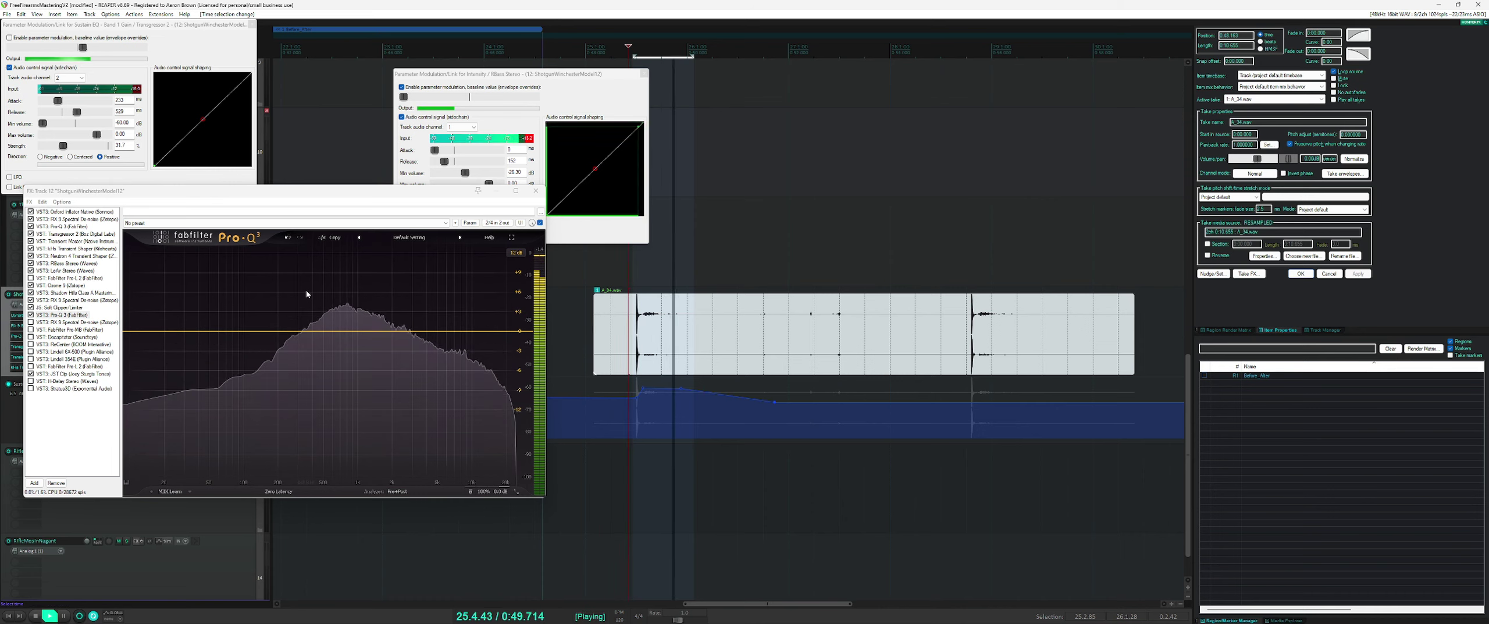
pyautogui.doubleClick(244, 298)
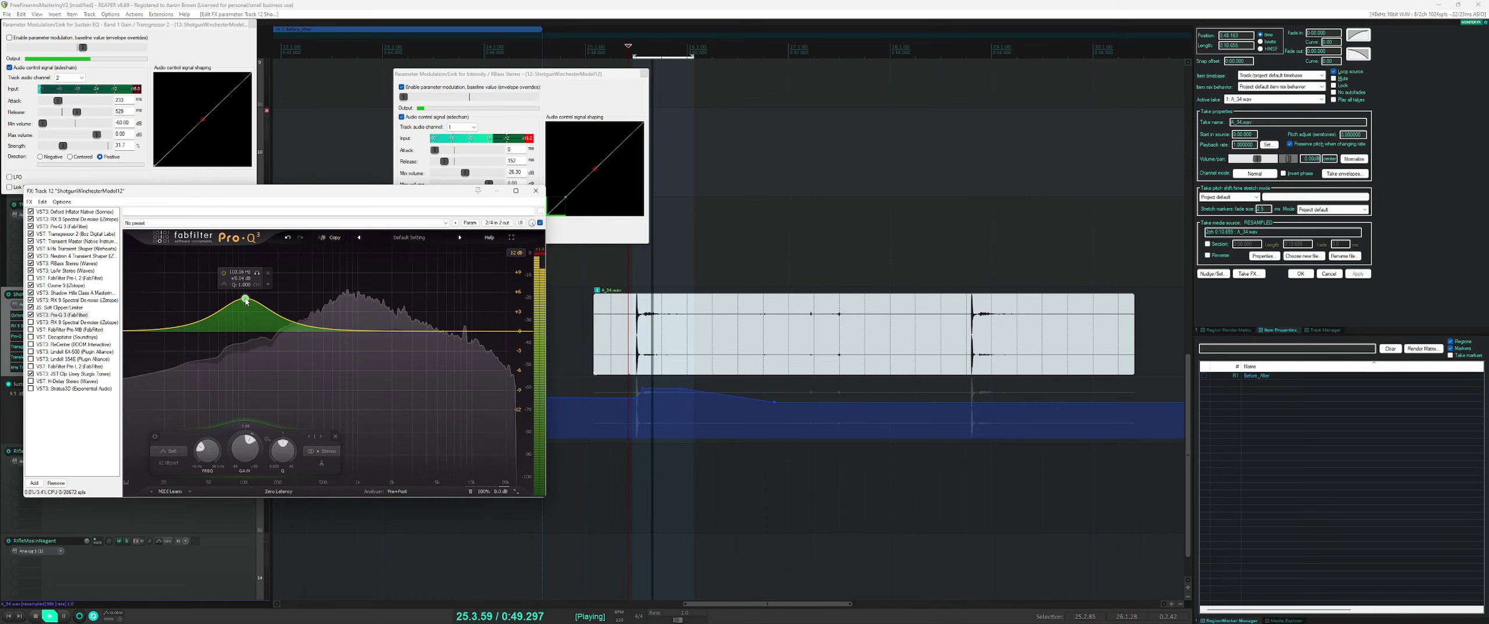
pyautogui.moveTo(245, 281); pyautogui.dragTo(255, 296)
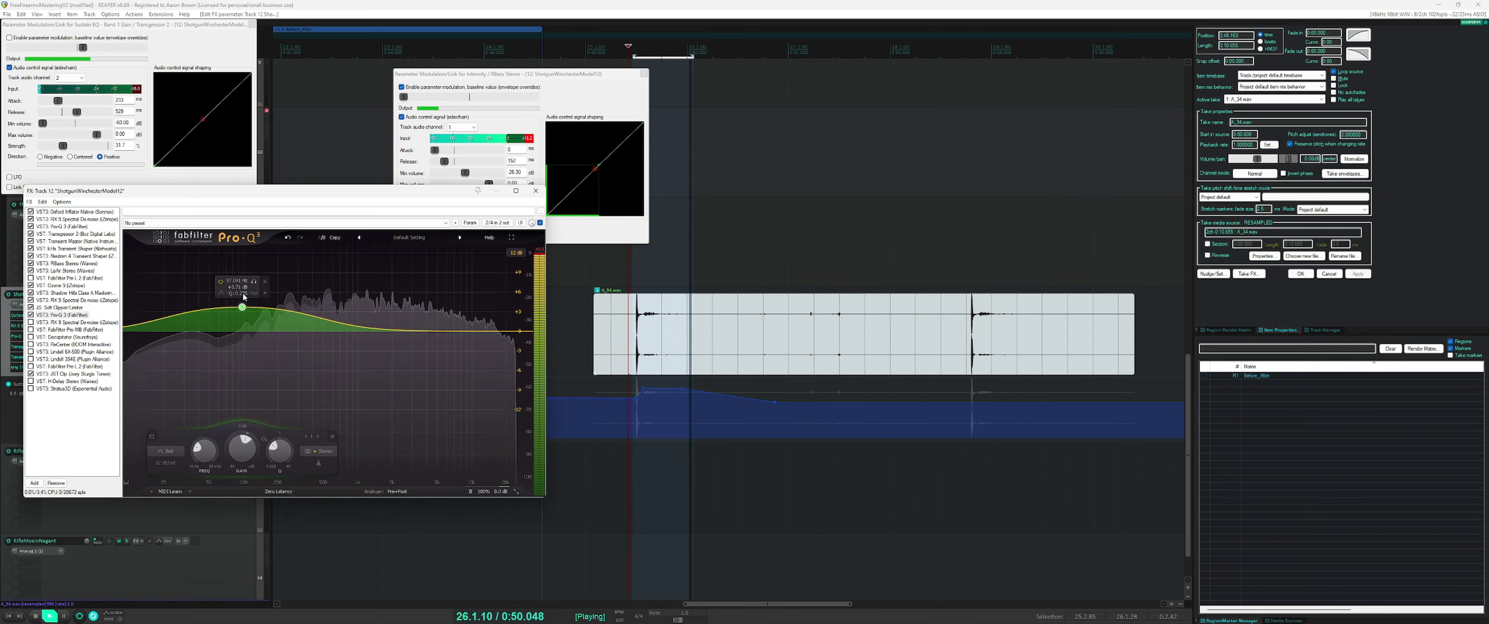
pyautogui.press('space')
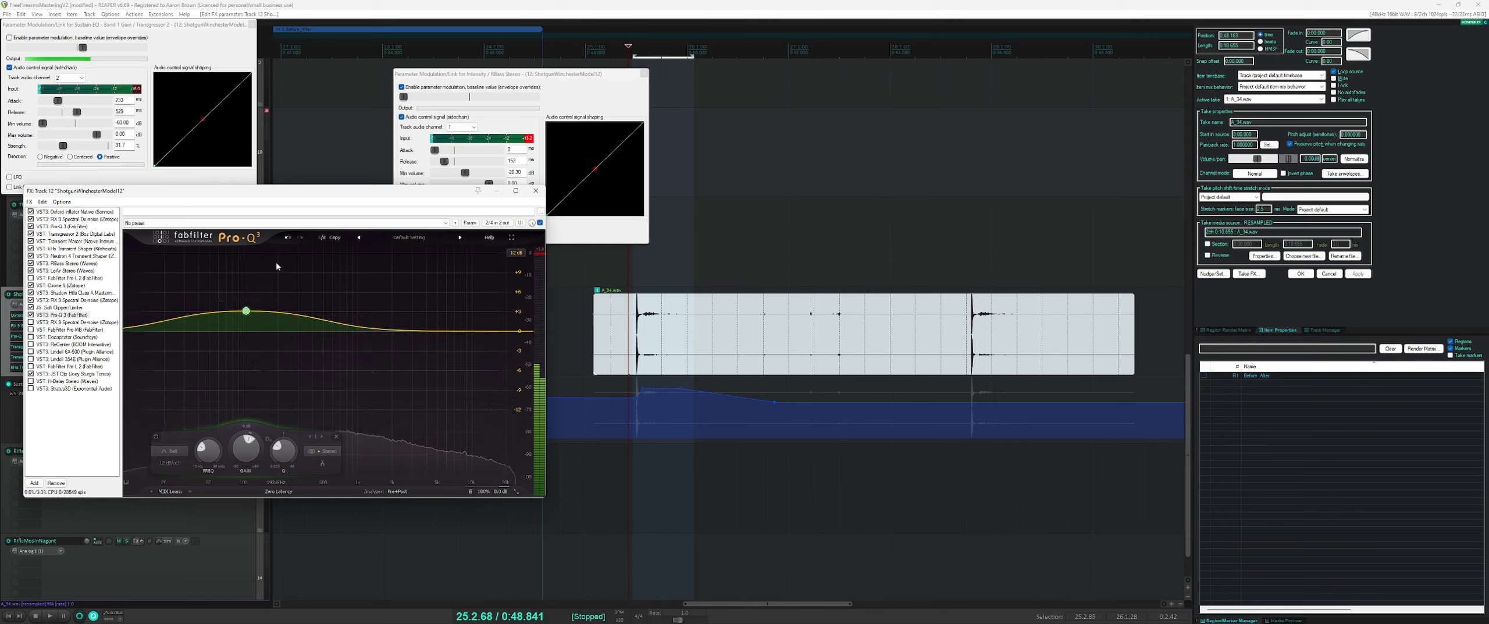
# - Add a narrow bell just above the low boost, sweep it soloed for a resonance, and turn it into a moderate cut
pyautogui.click(279, 262)
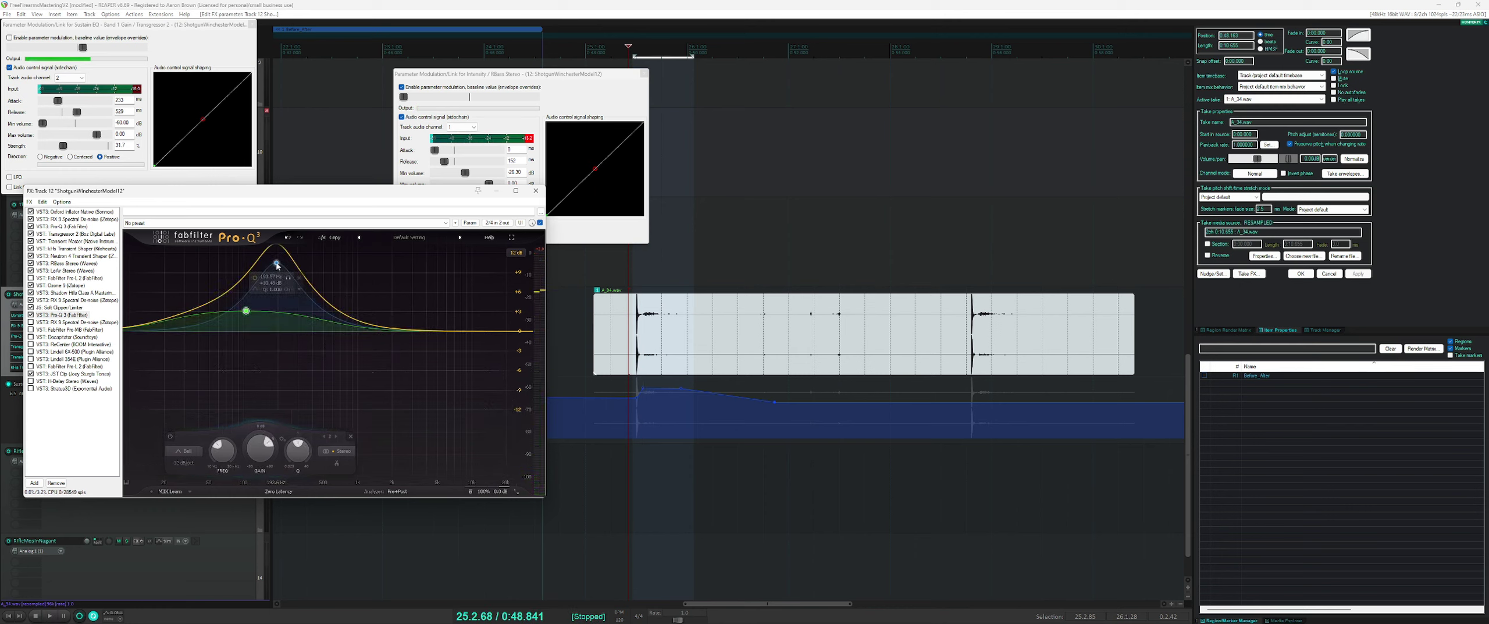
pyautogui.scroll(10, 280, 263)
pyautogui.click(293, 278)
pyautogui.press('space')
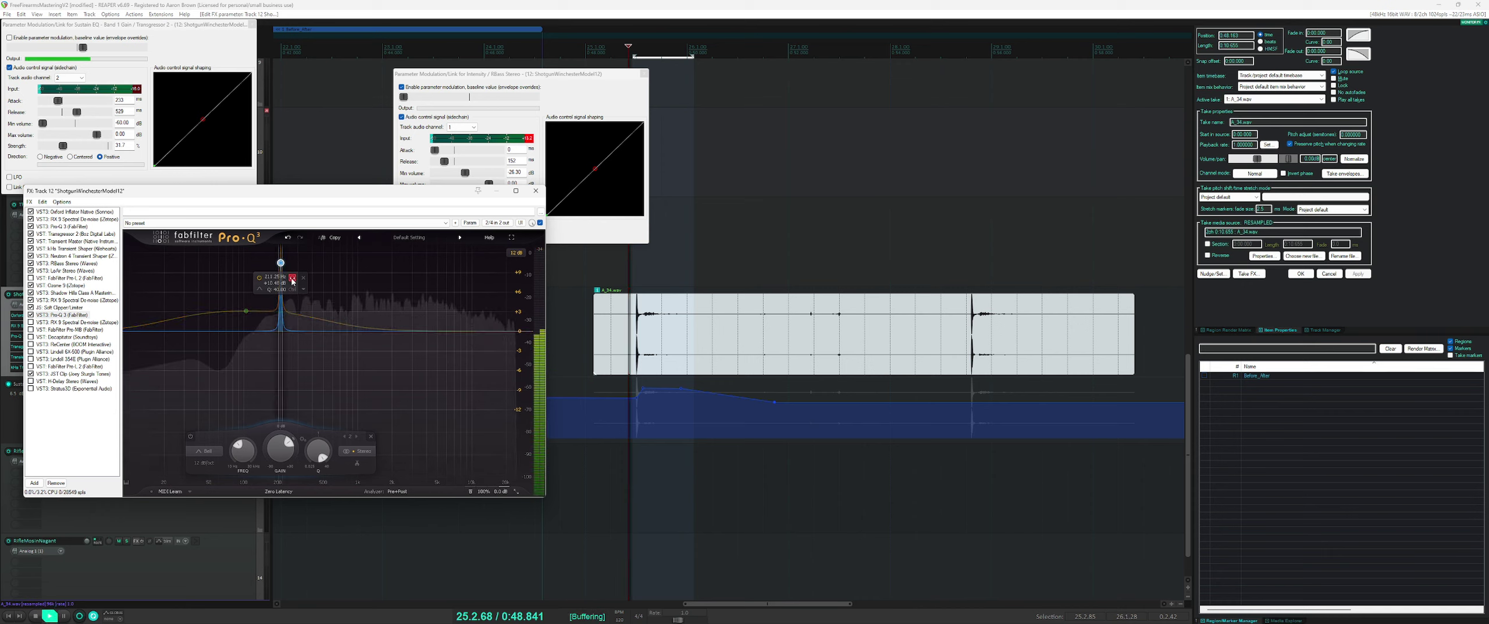
pyautogui.moveTo(293, 282)
pyautogui.mouseDown()
pyautogui.moveTo(260, 277)
pyautogui.moveTo(277, 278)
pyautogui.mouseUp()
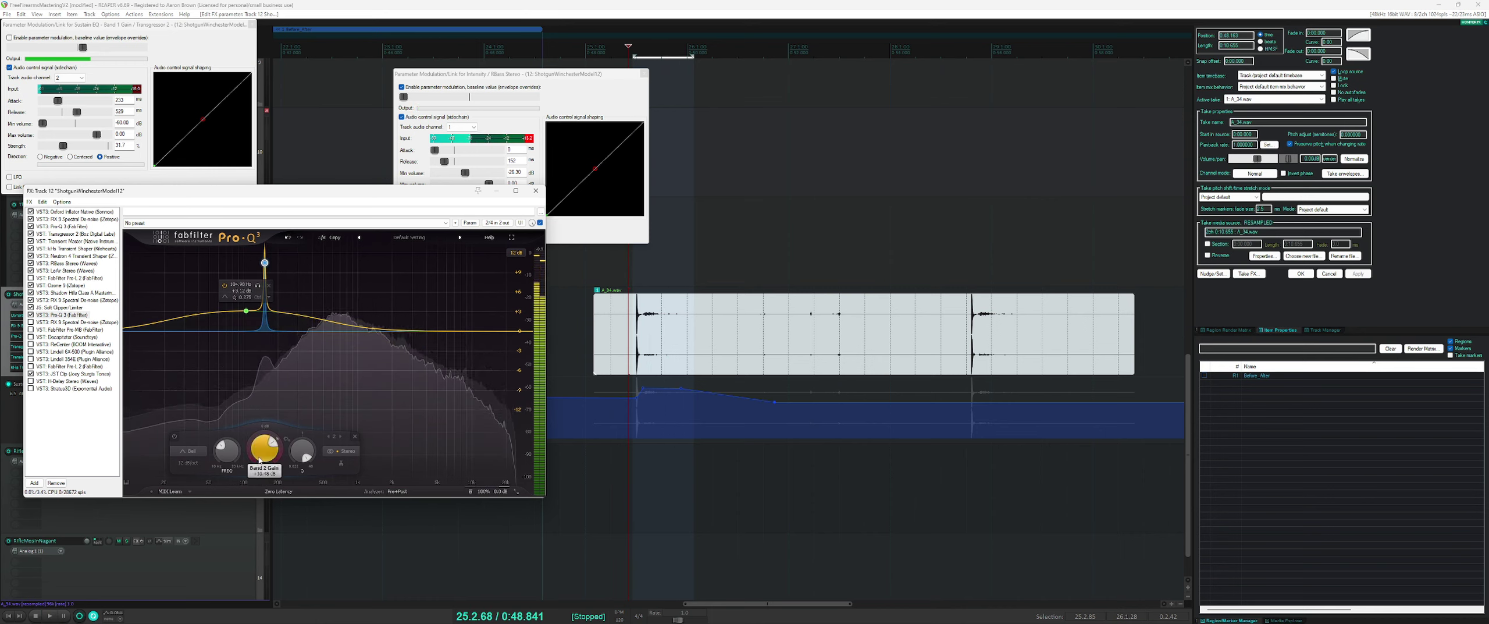
pyautogui.scroll(-10, 266, 449)
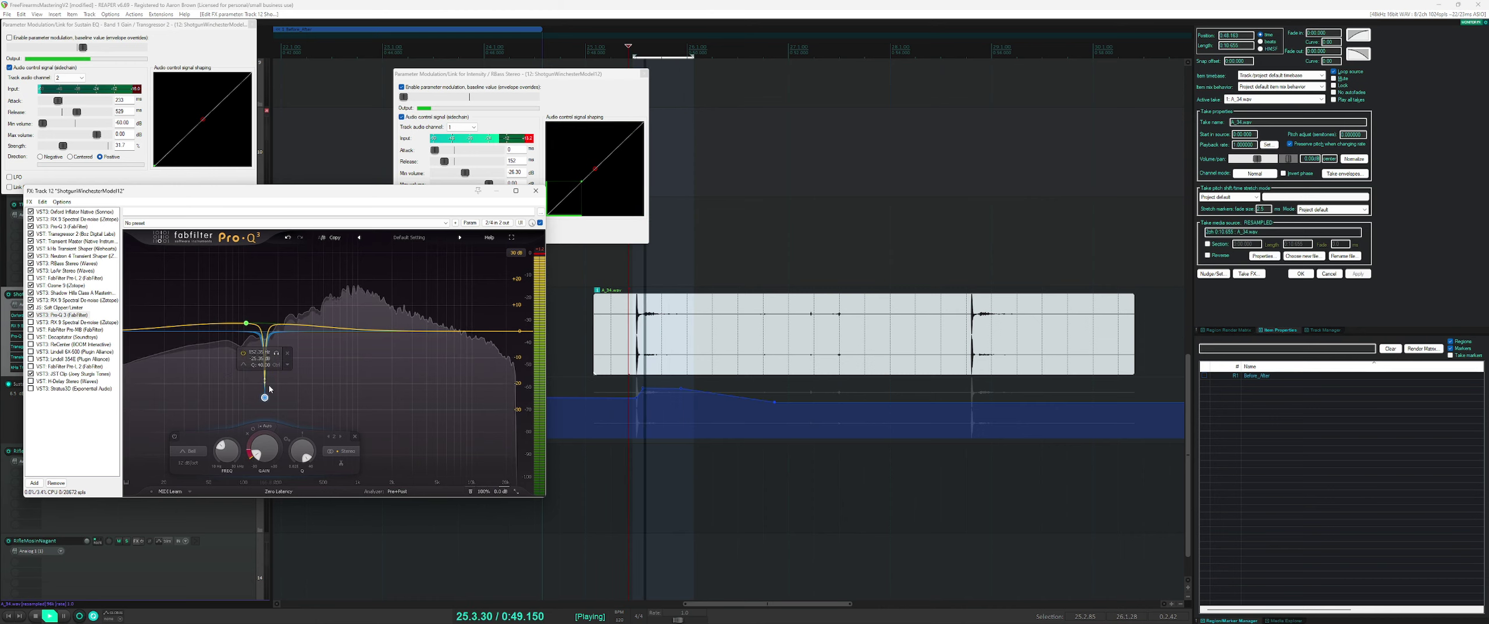
pyautogui.press('space')
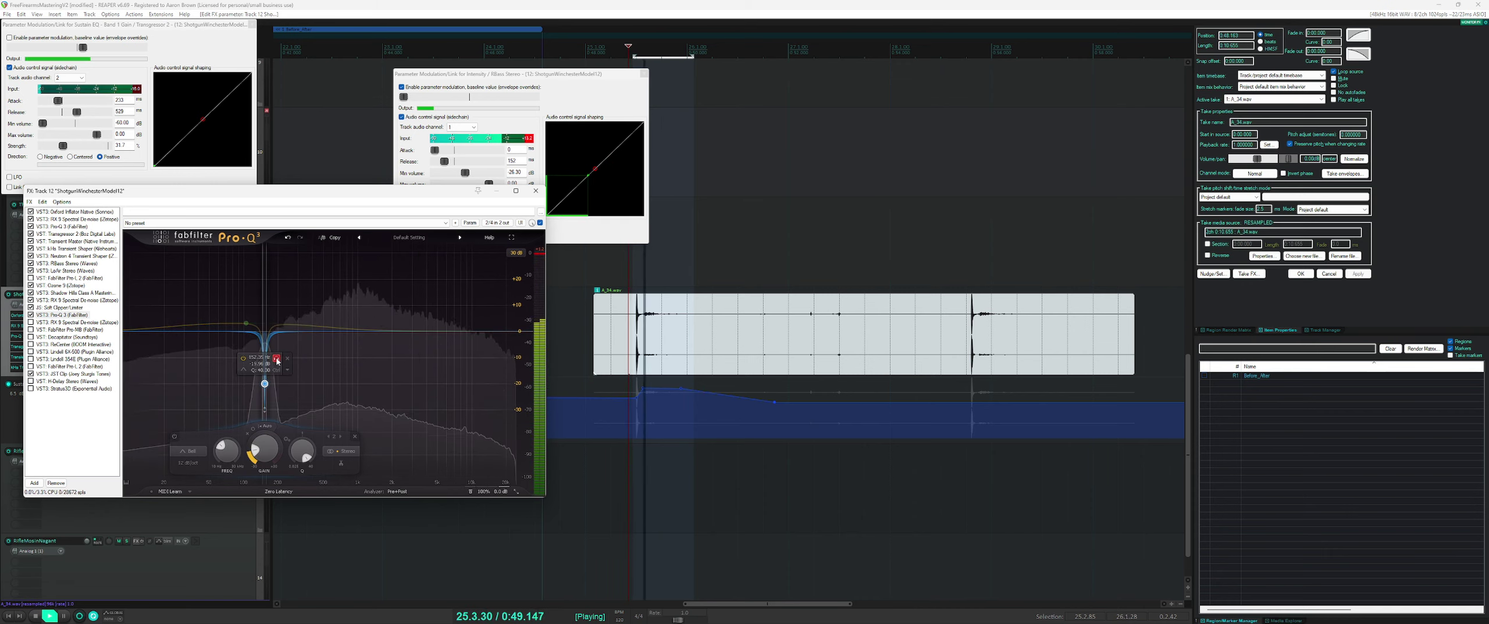
pyautogui.moveTo(265, 453)
pyautogui.mouseDown()
pyautogui.moveTo(266, 424)
pyautogui.moveTo(267, 442)
pyautogui.mouseUp()
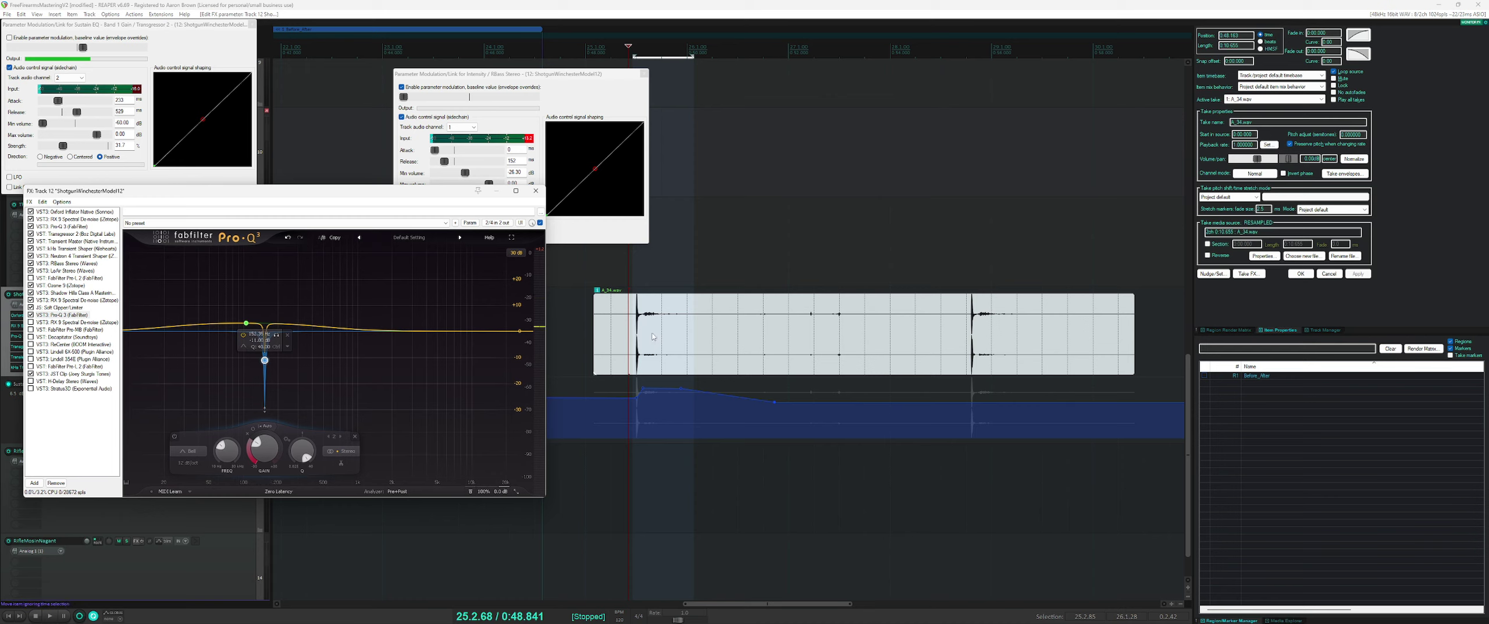
# - Lengthen the loop to include the shot's tail and add a wide, gentle high-frequency bell cut while auditioning
pyautogui.moveTo(631, 283); pyautogui.dragTo(722, 281)
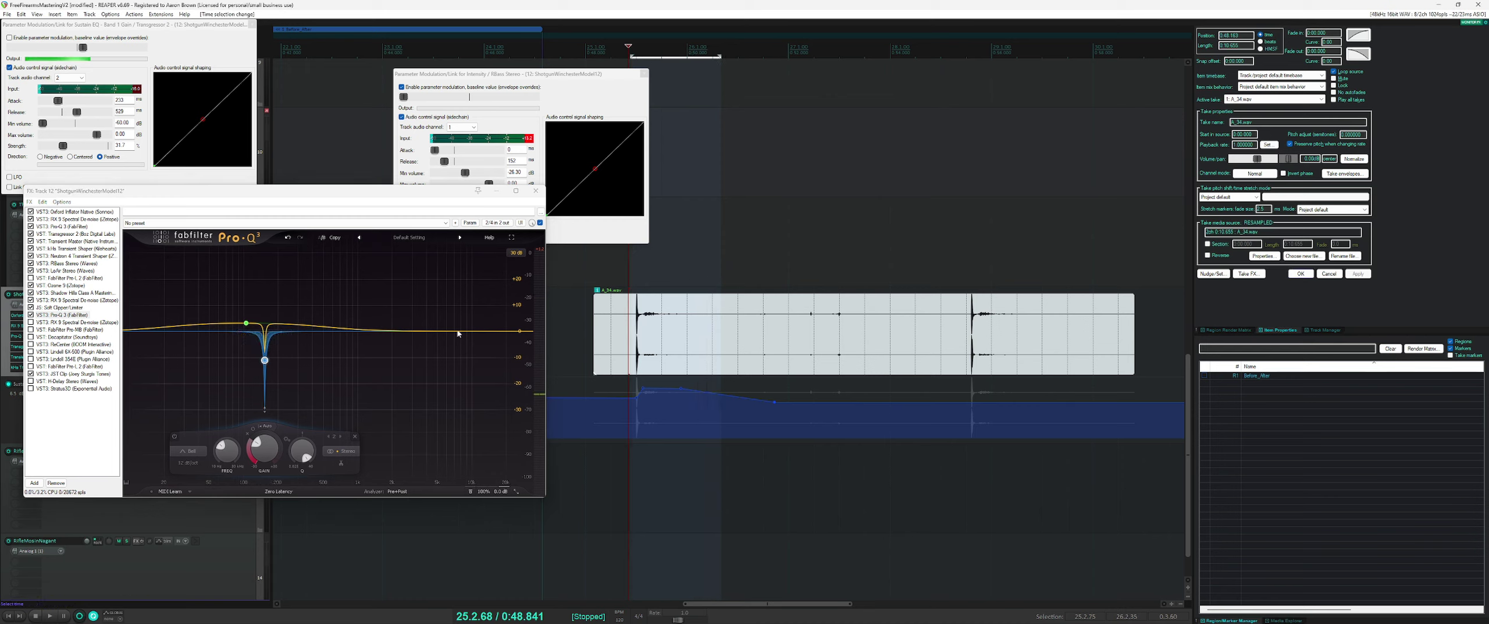
pyautogui.press('space')
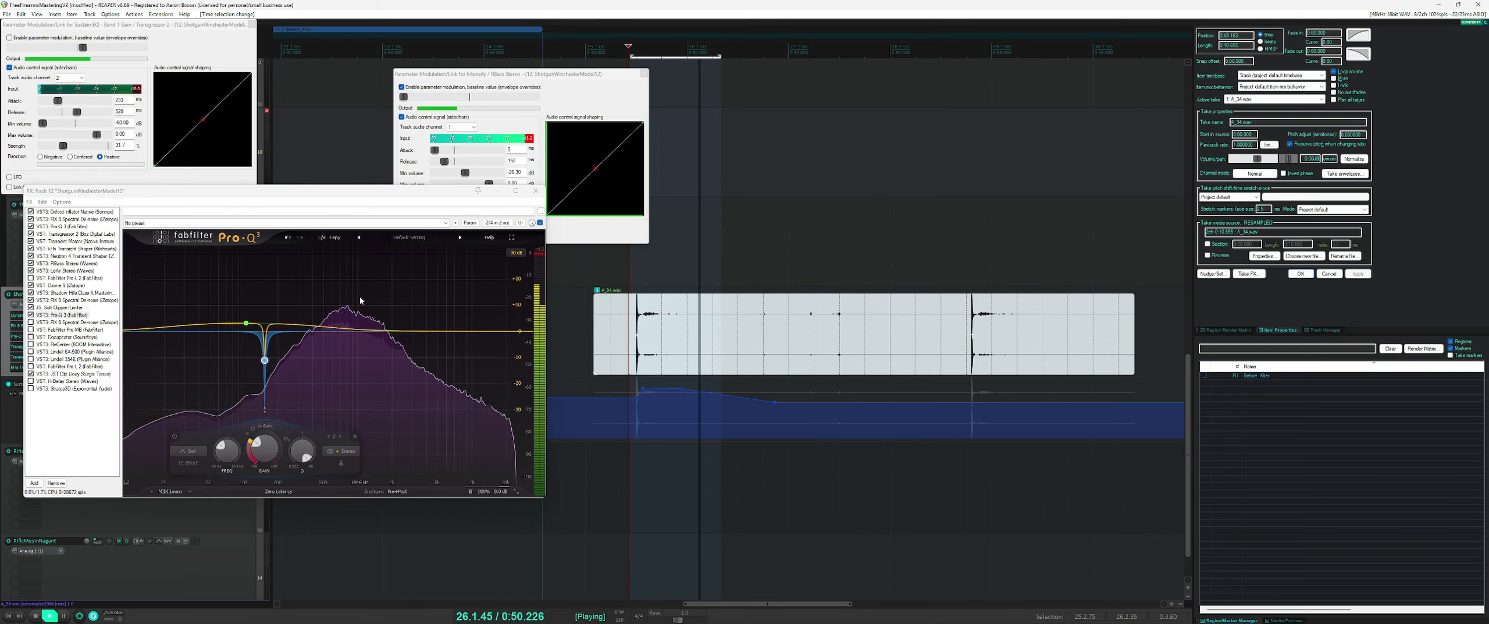
pyautogui.press('space')
pyautogui.moveTo(409, 329); pyautogui.dragTo(441, 348)
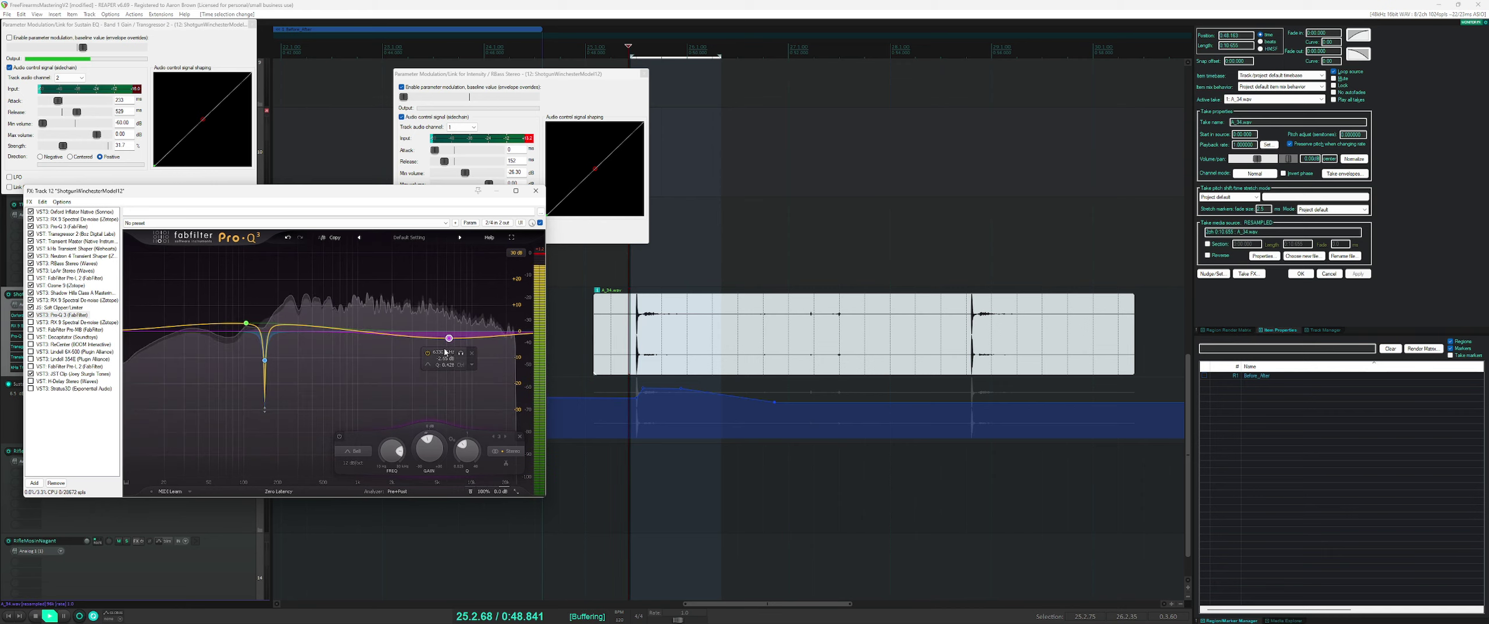
pyautogui.moveTo(449, 338)
pyautogui.mouseDown()
pyautogui.moveTo(463, 346)
pyautogui.moveTo(450, 336)
pyautogui.mouseUp()
pyautogui.press('space')
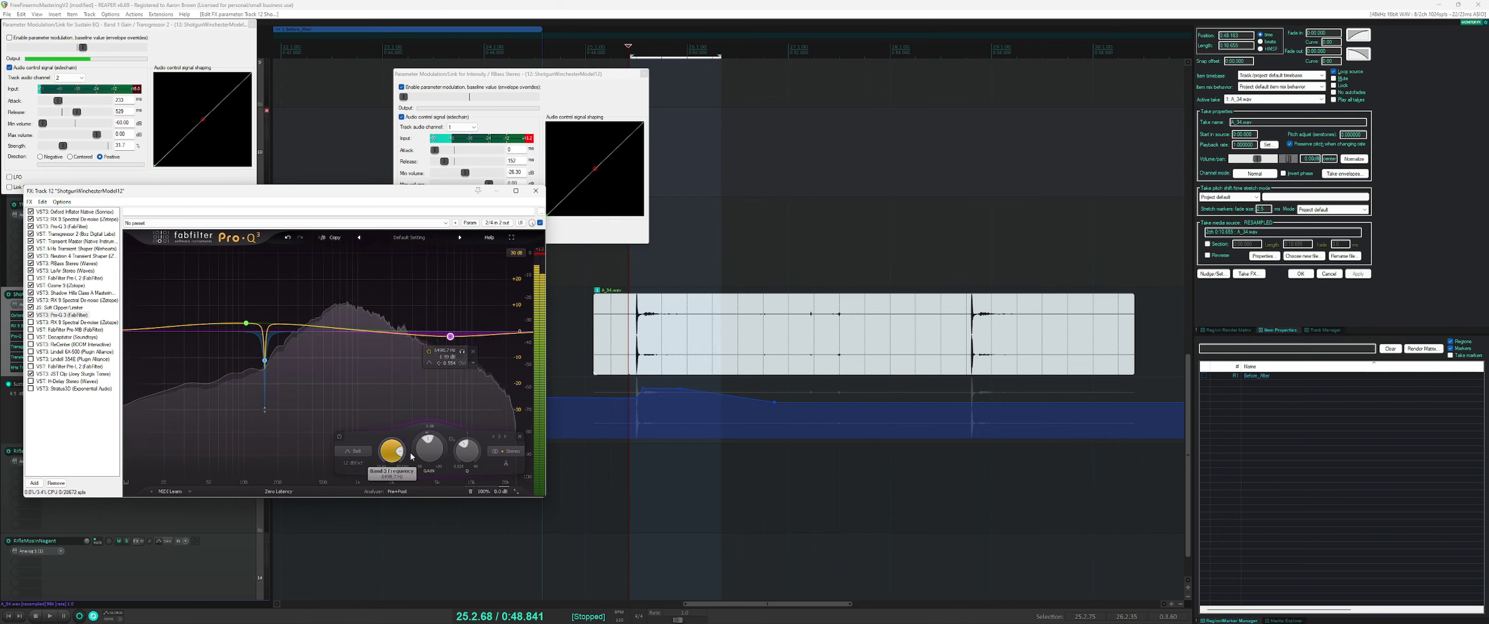
# - Make the high-frequency cut dynamic, adjust its threshold, and lessen the gain reduction slightly
pyautogui.moveTo(419, 439); pyautogui.dragTo(418, 433)
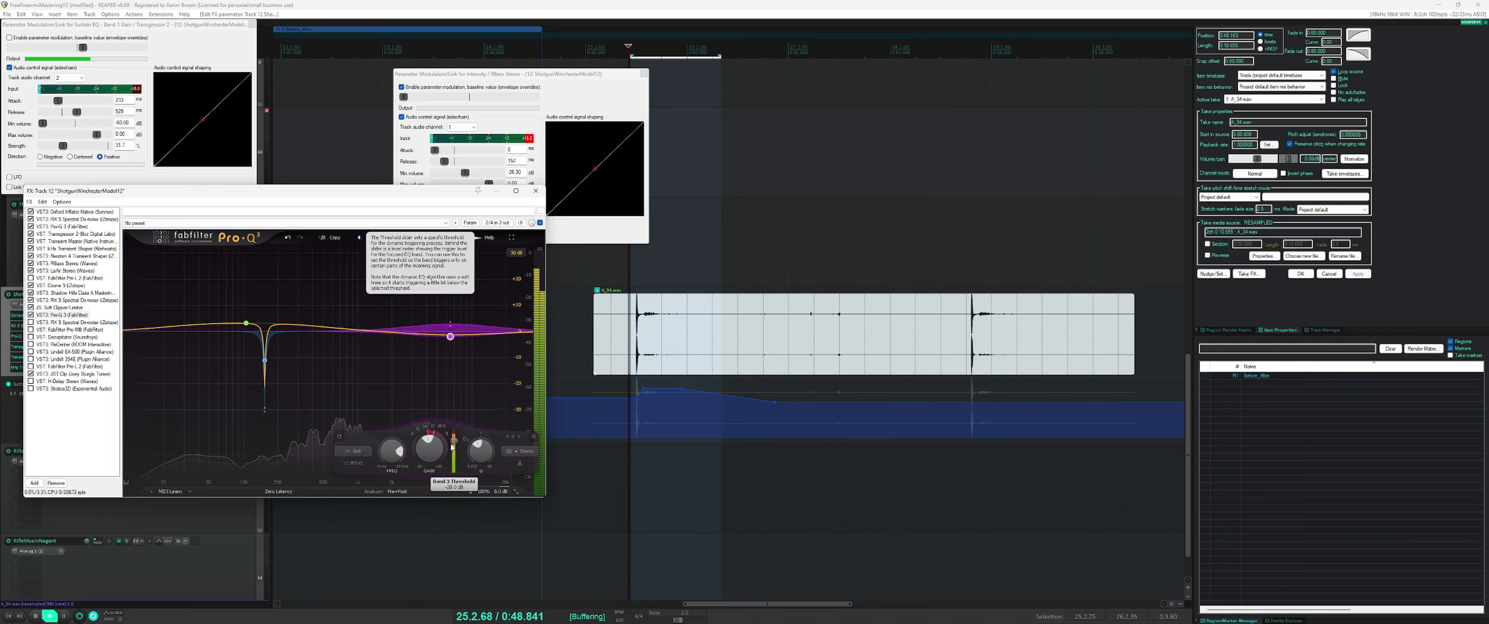
pyautogui.moveTo(457, 446); pyautogui.dragTo(454, 441)
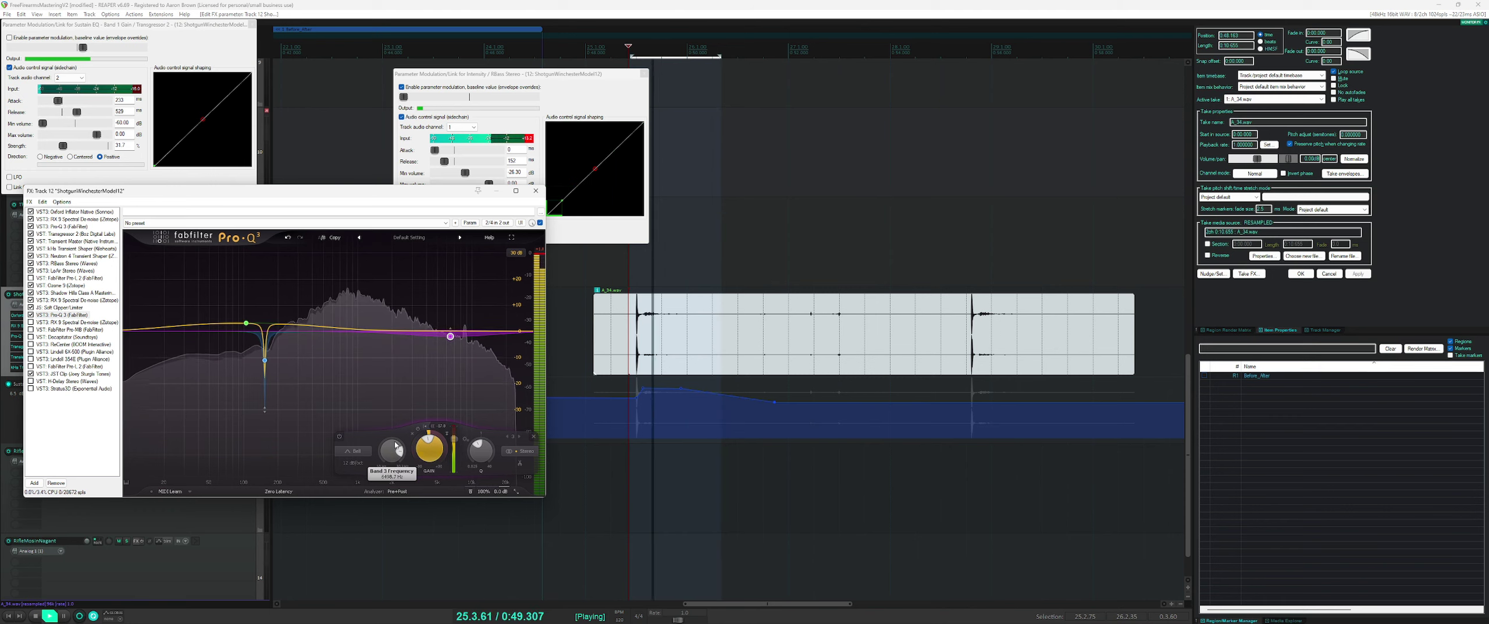
pyautogui.scroll(2, 433, 447)
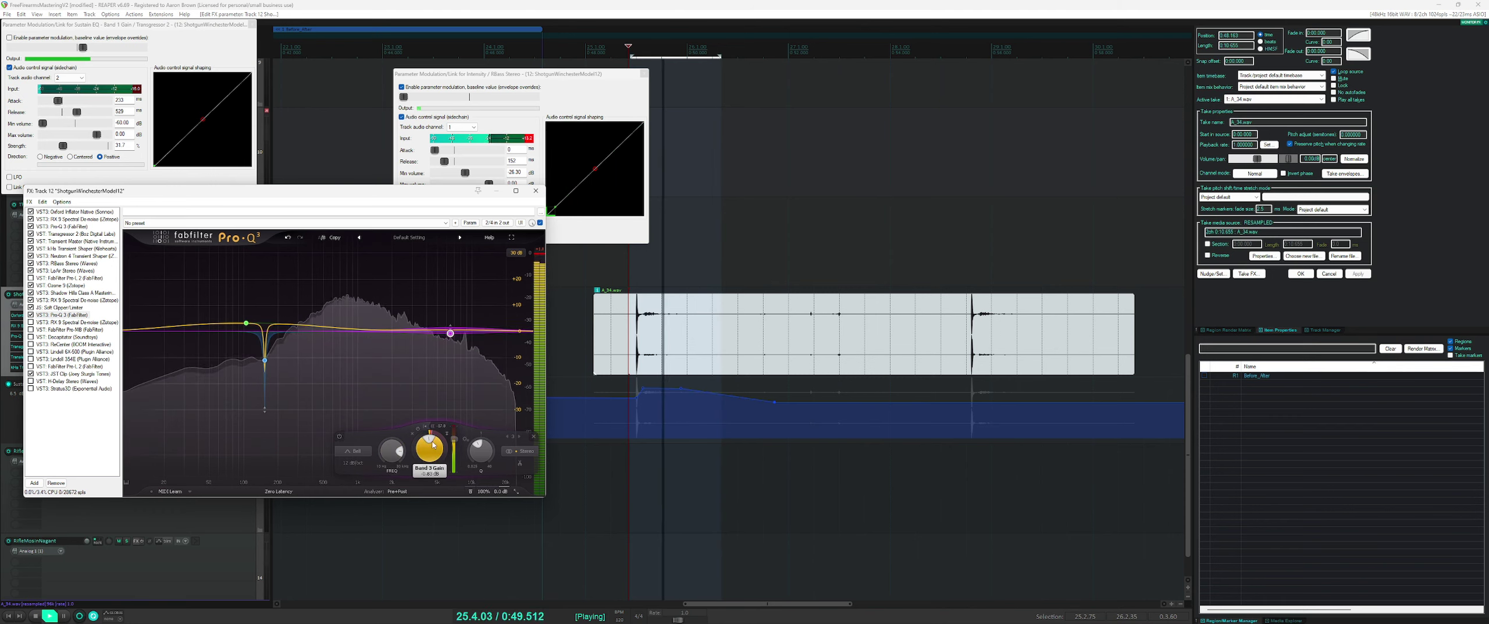
# - Move the dynamic band down into the midrange, refine its dynamic range and cut, and compare the shot with the band bypassed
pyautogui.moveTo(452, 339); pyautogui.dragTo(360, 351)
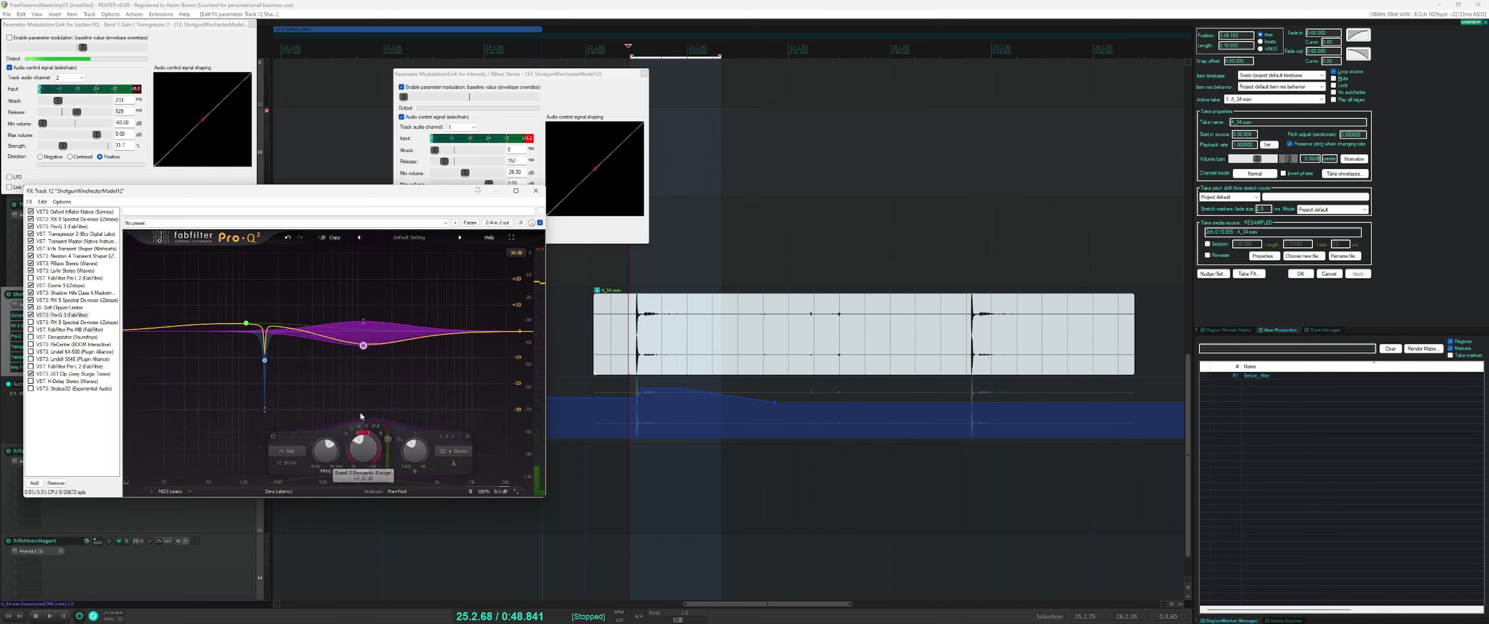
pyautogui.moveTo(369, 444); pyautogui.dragTo(354, 446)
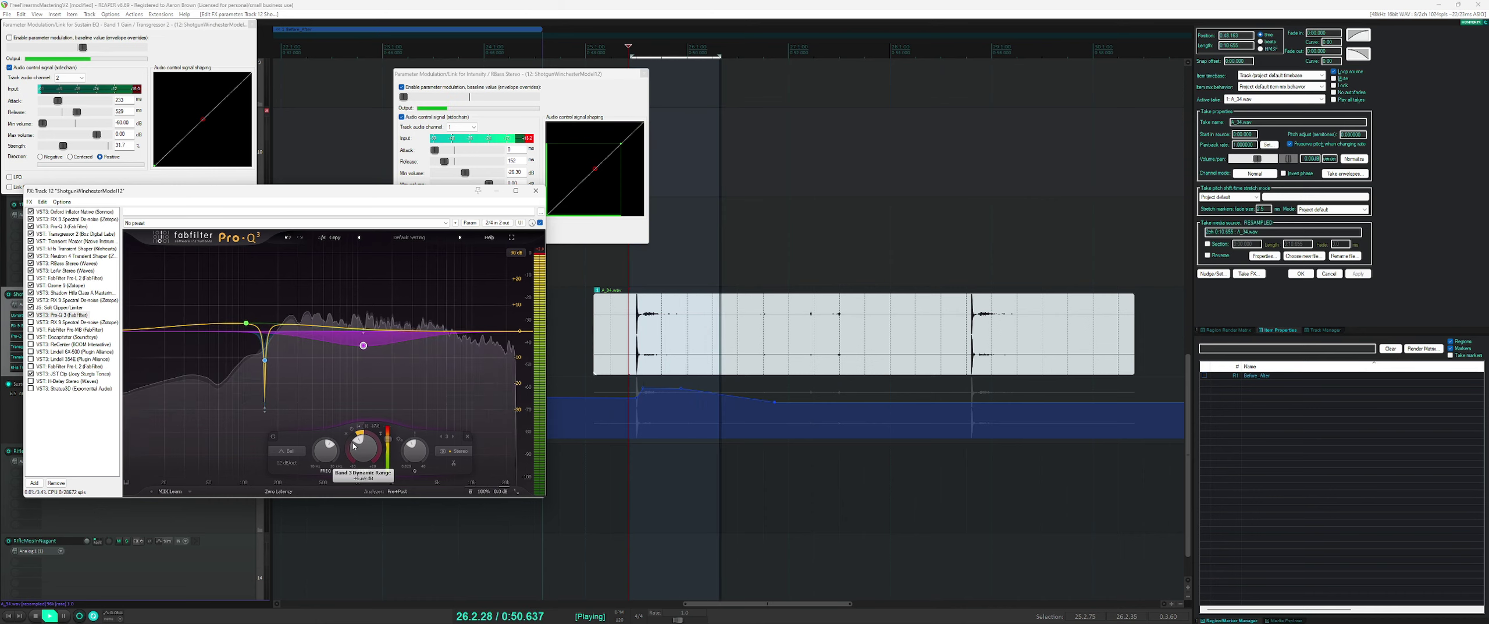
pyautogui.click(274, 437)
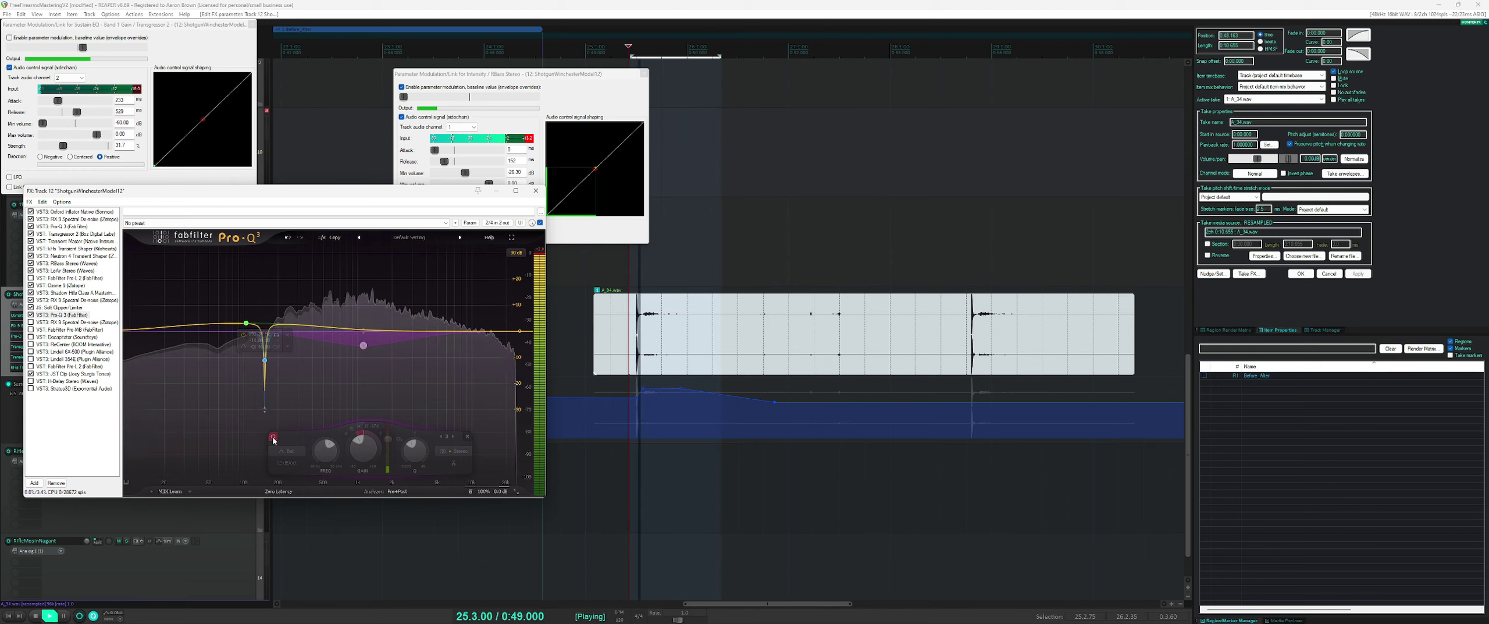
pyautogui.click(274, 437)
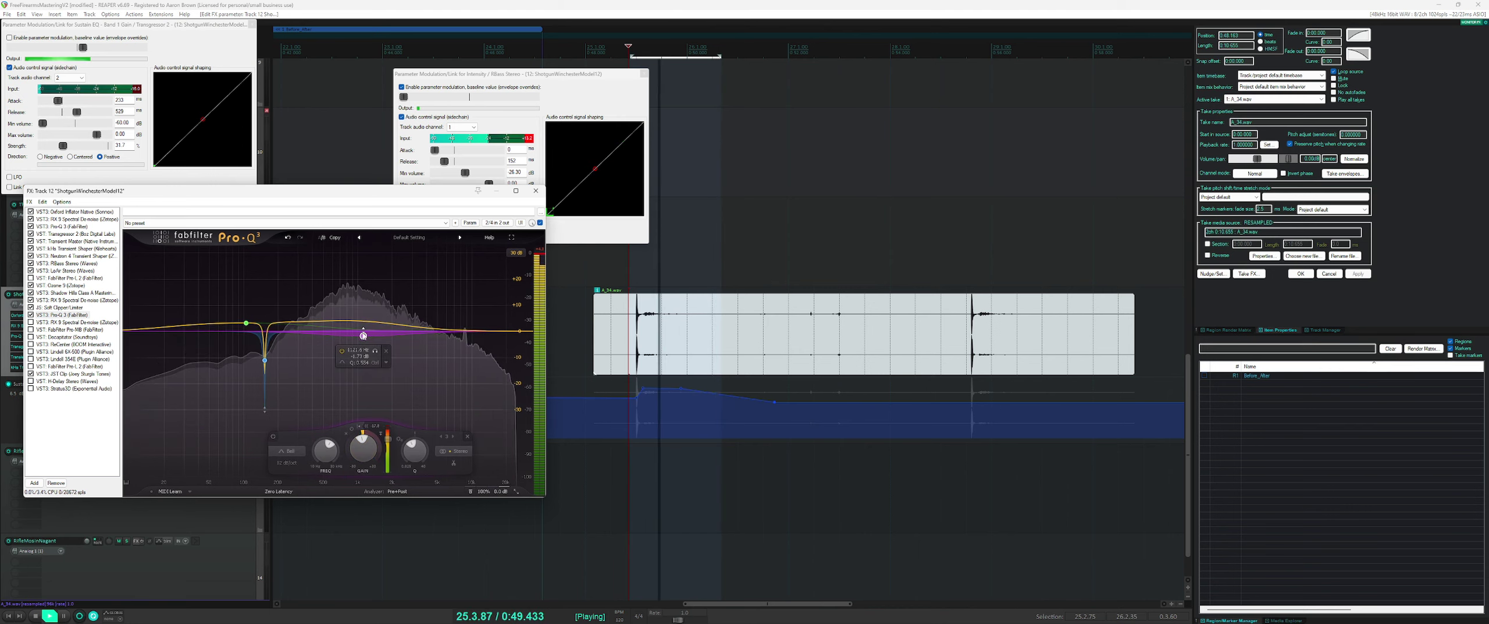
pyautogui.moveTo(363, 338)
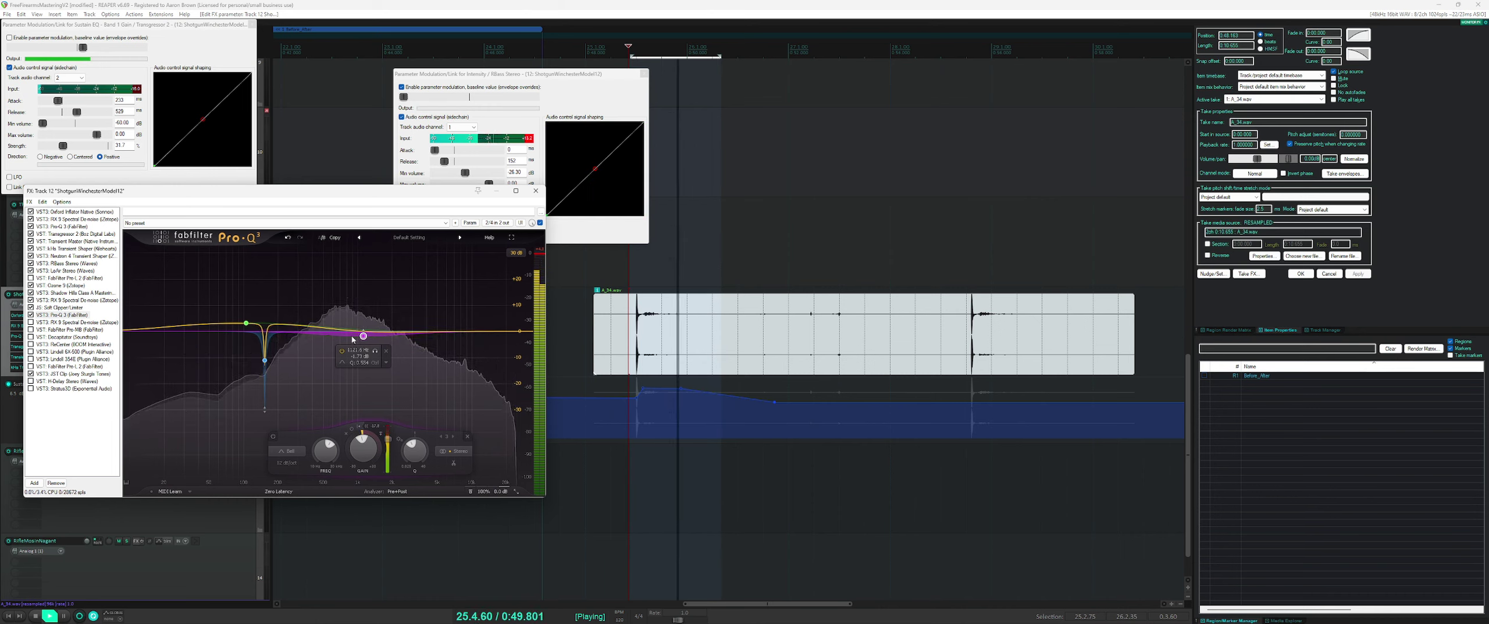
pyautogui.press('space')
# - Add a sub-bass bell, audition it soloed, and turn it into a gentle cut with an upward dynamic range
pyautogui.doubleClick(197, 297)
pyautogui.moveTo(199, 296); pyautogui.dragTo(202, 313)
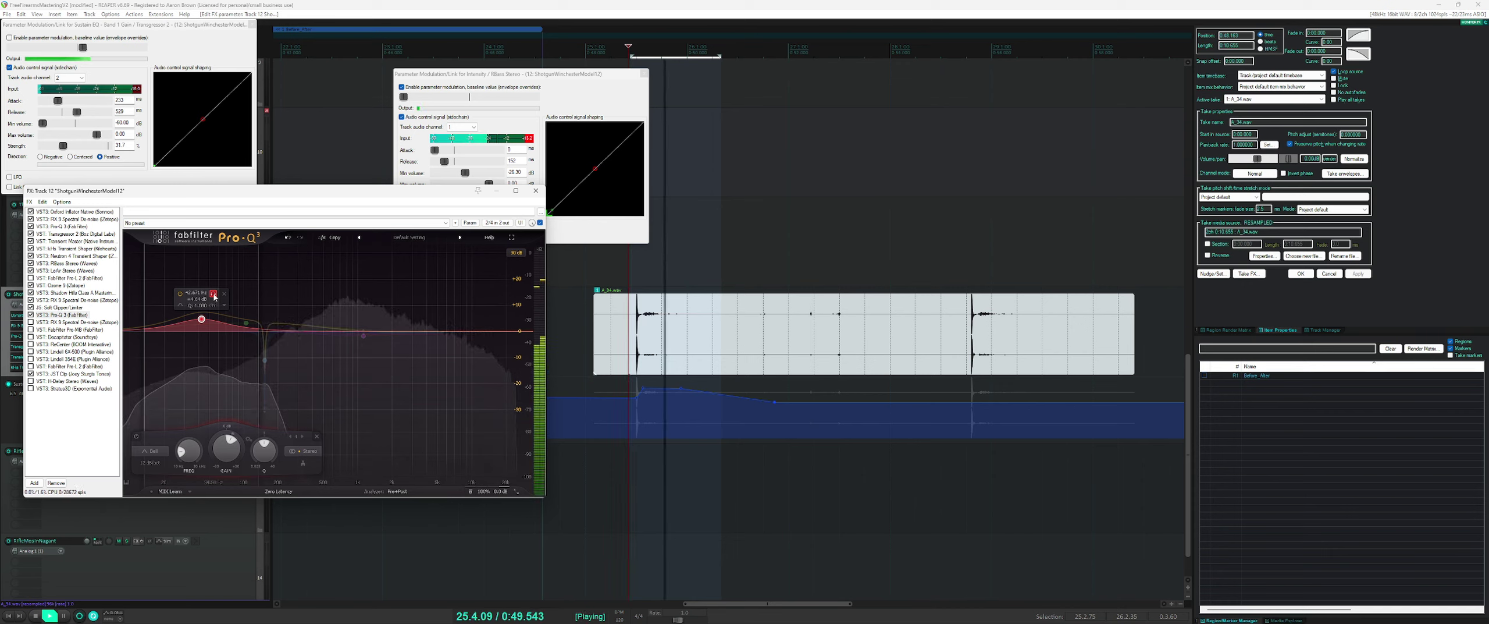
pyautogui.moveTo(227, 447); pyautogui.dragTo(231, 402)
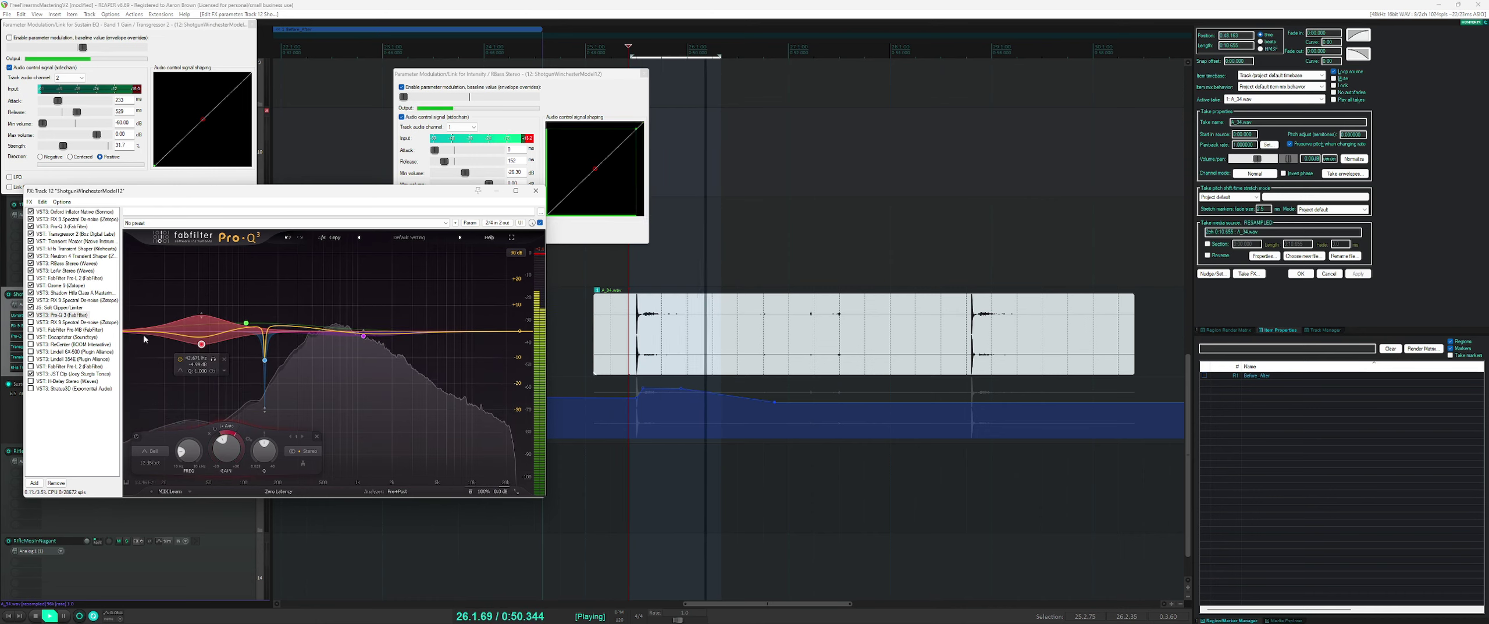
# - Add a low cut below the sub-bass band to roll off the lowest frequencies while the shot plays
pyautogui.doubleClick(174, 335)
pyautogui.moveTo(174, 334); pyautogui.dragTo(170, 332)
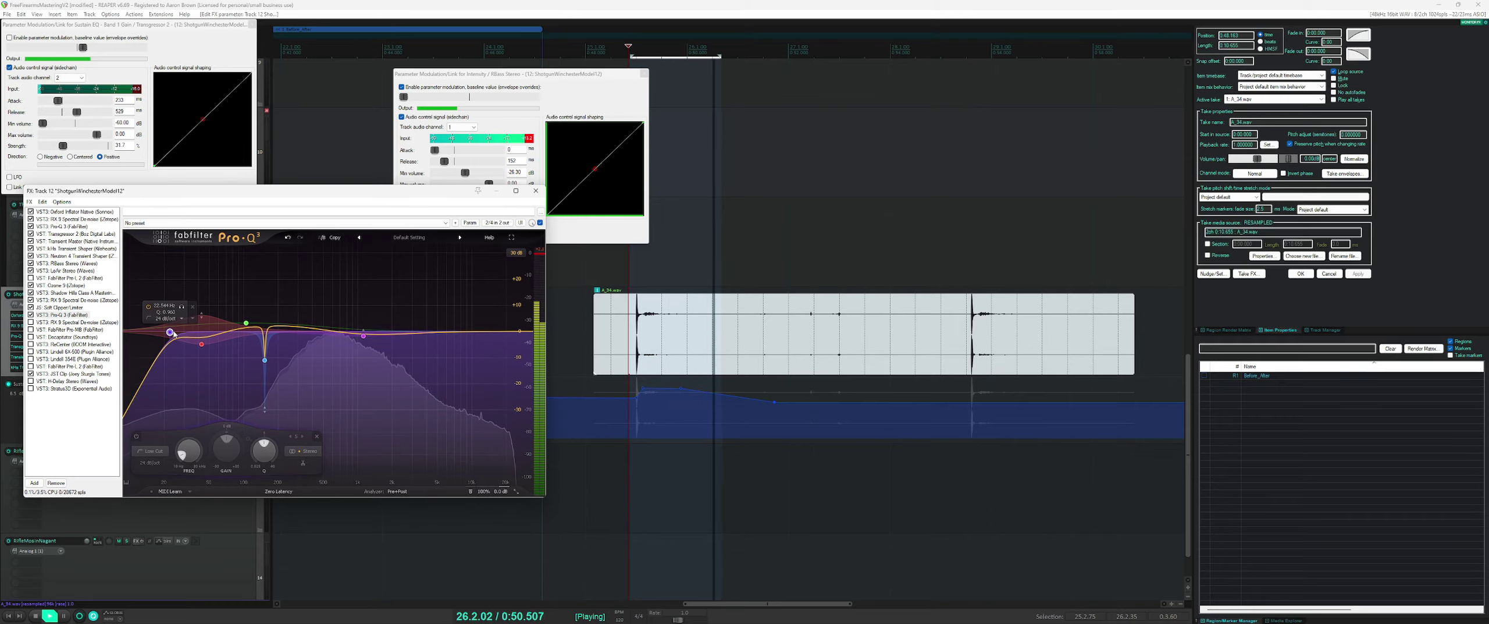
pyautogui.press('space')
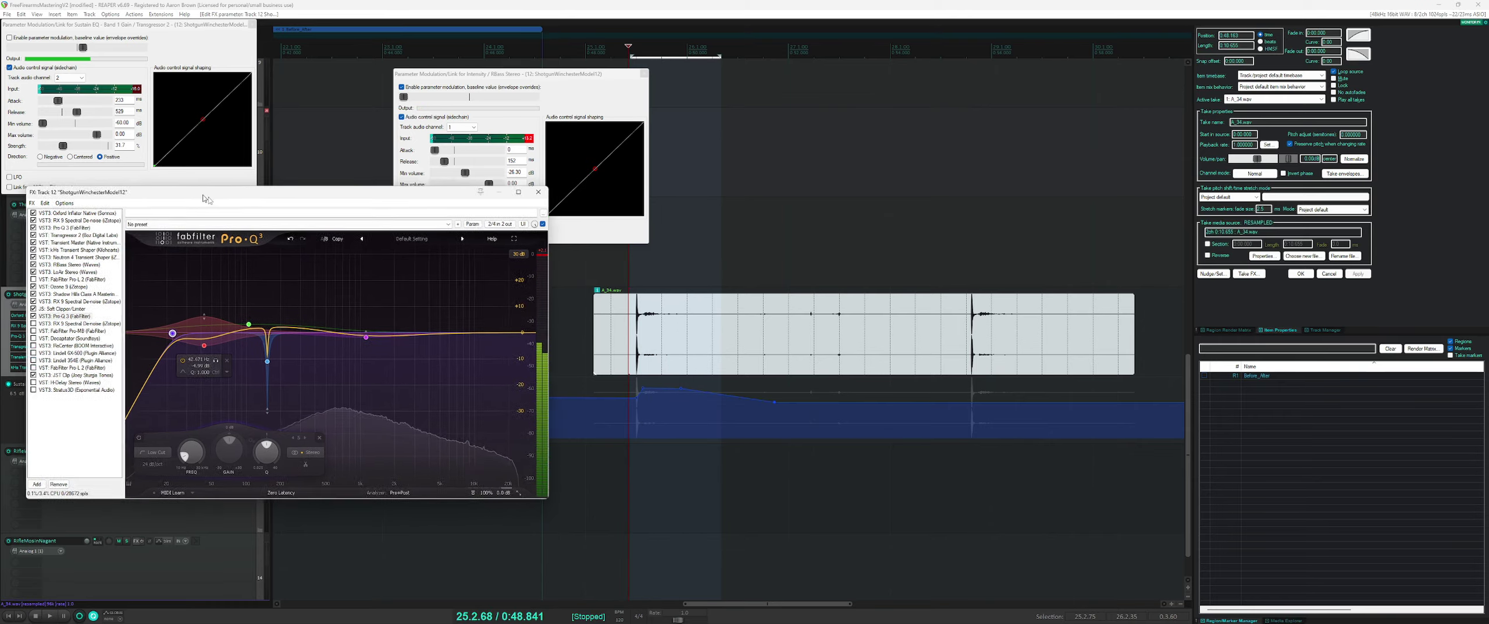
# - Loop the quiet section before the first shot and enable the RX Spectral De-noise that follows Pro-Q 3
pyautogui.moveTo(201, 196); pyautogui.dragTo(209, 219)
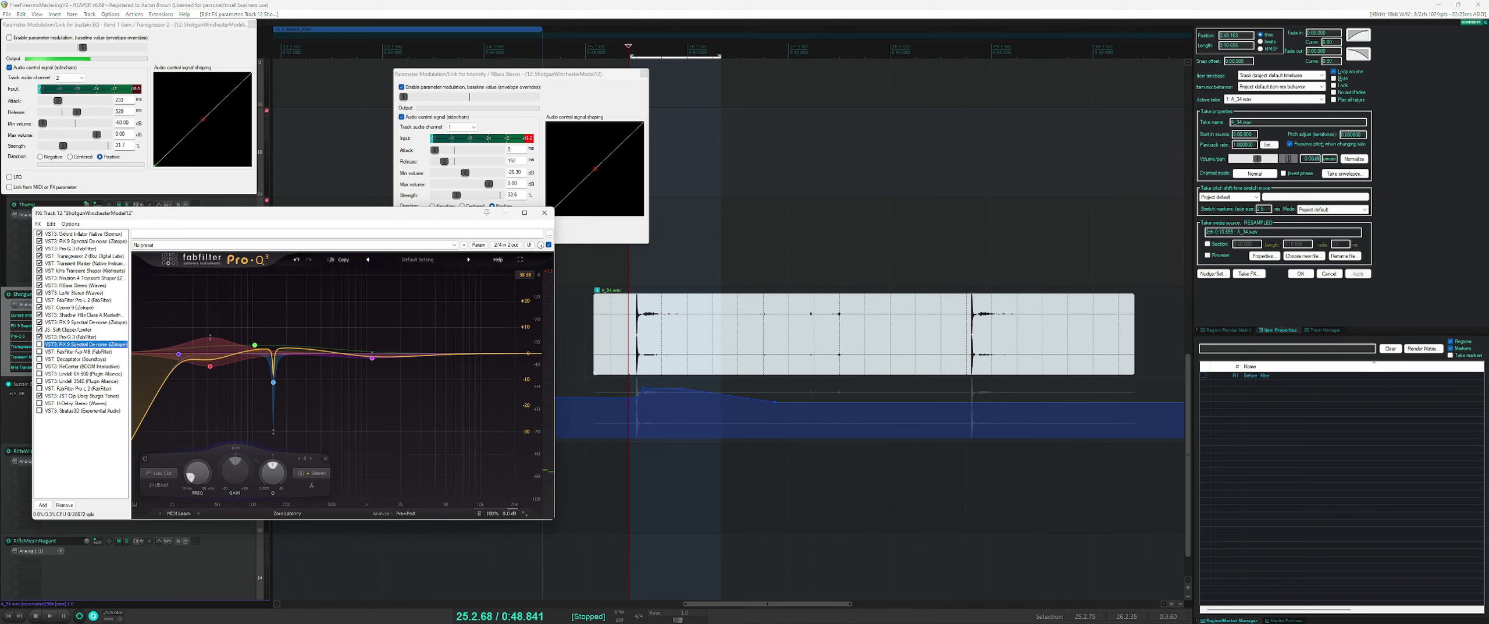
pyautogui.click(610, 274)
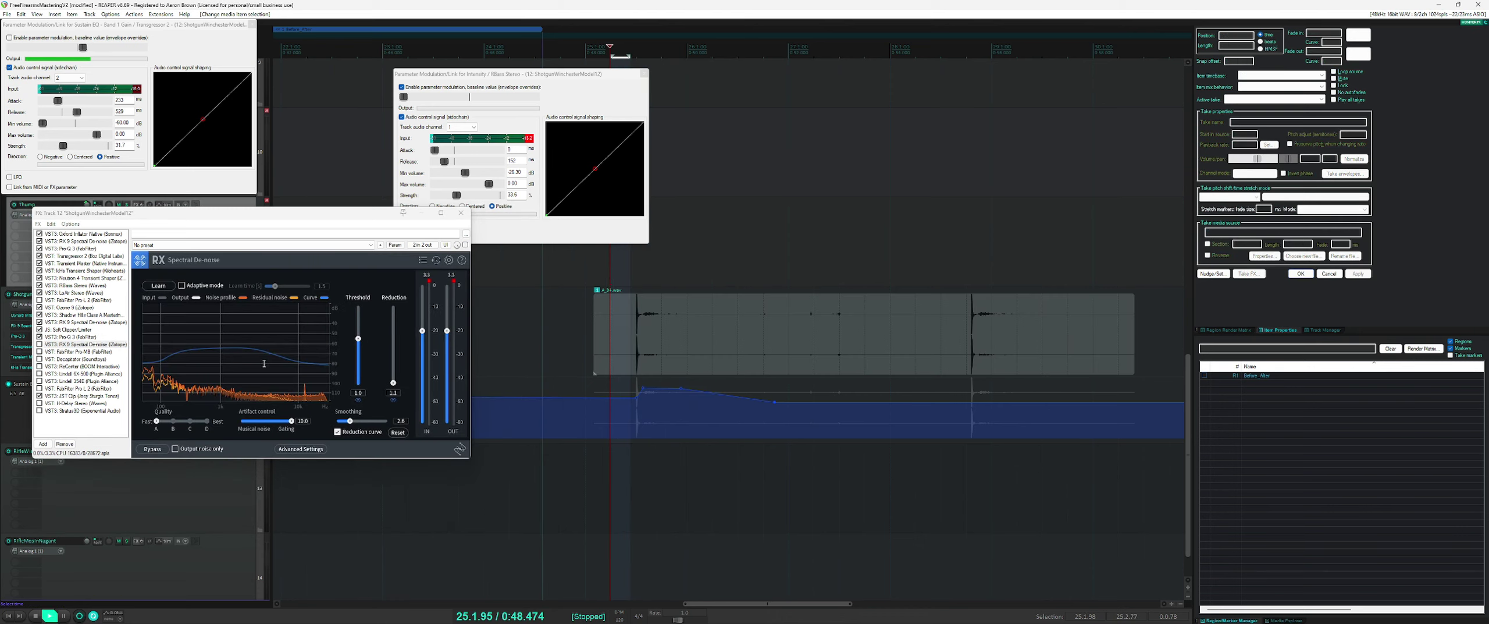
pyautogui.click(39, 349)
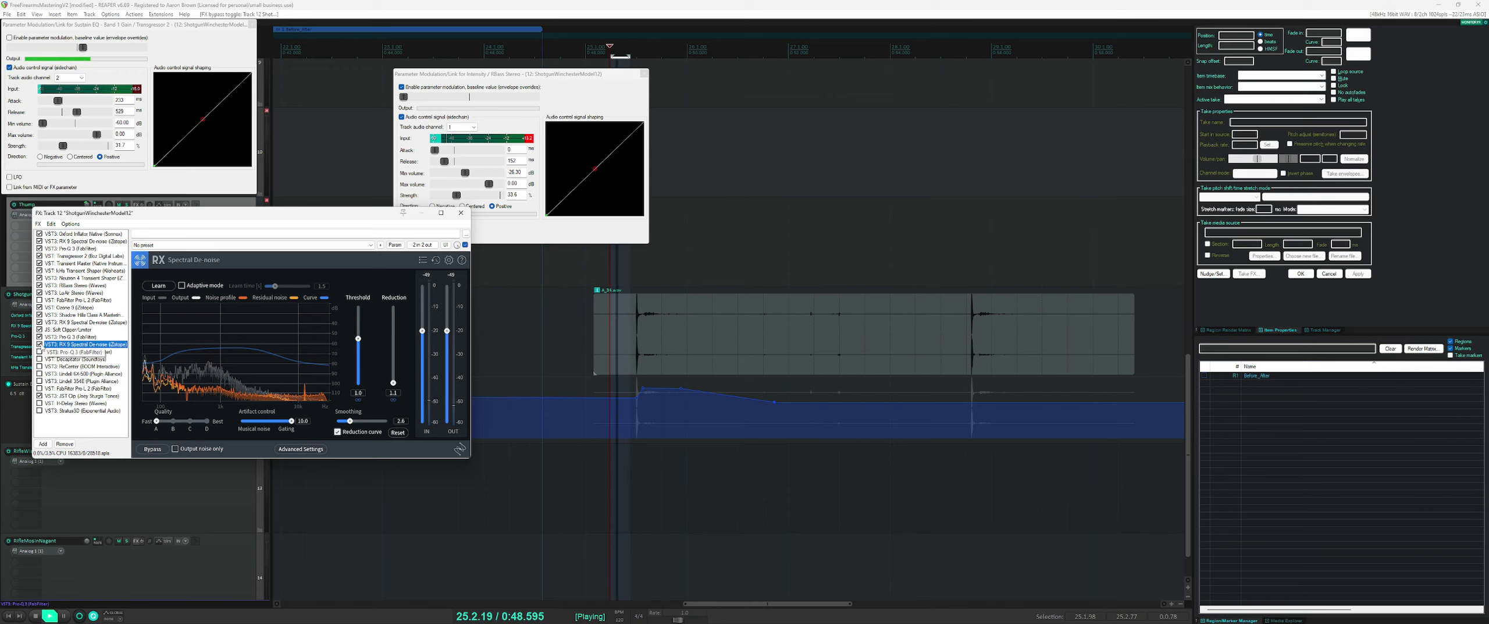
# - Try a learned noise profile with reduction 1.4 in the RX Spectral De-noise after Pro-Q 3, and remove that plug-in from the chain
pyautogui.click(159, 286)
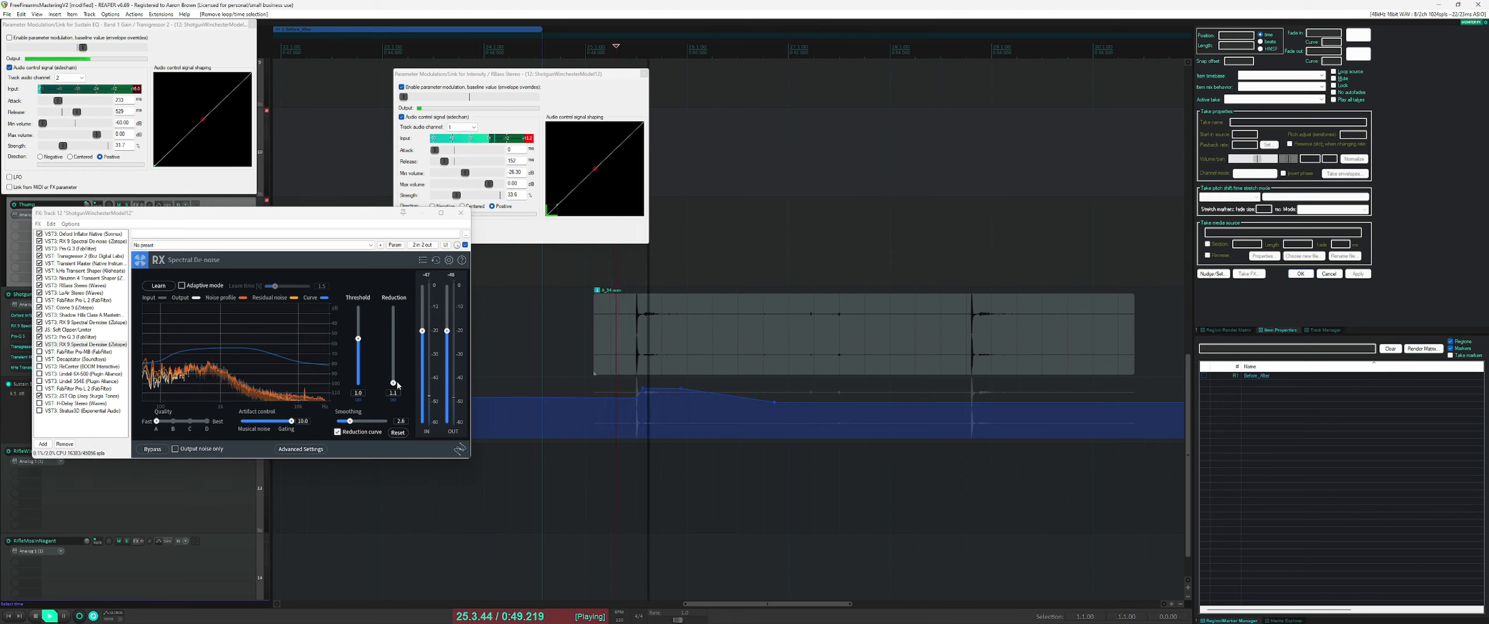
pyautogui.moveTo(398, 386); pyautogui.dragTo(399, 381)
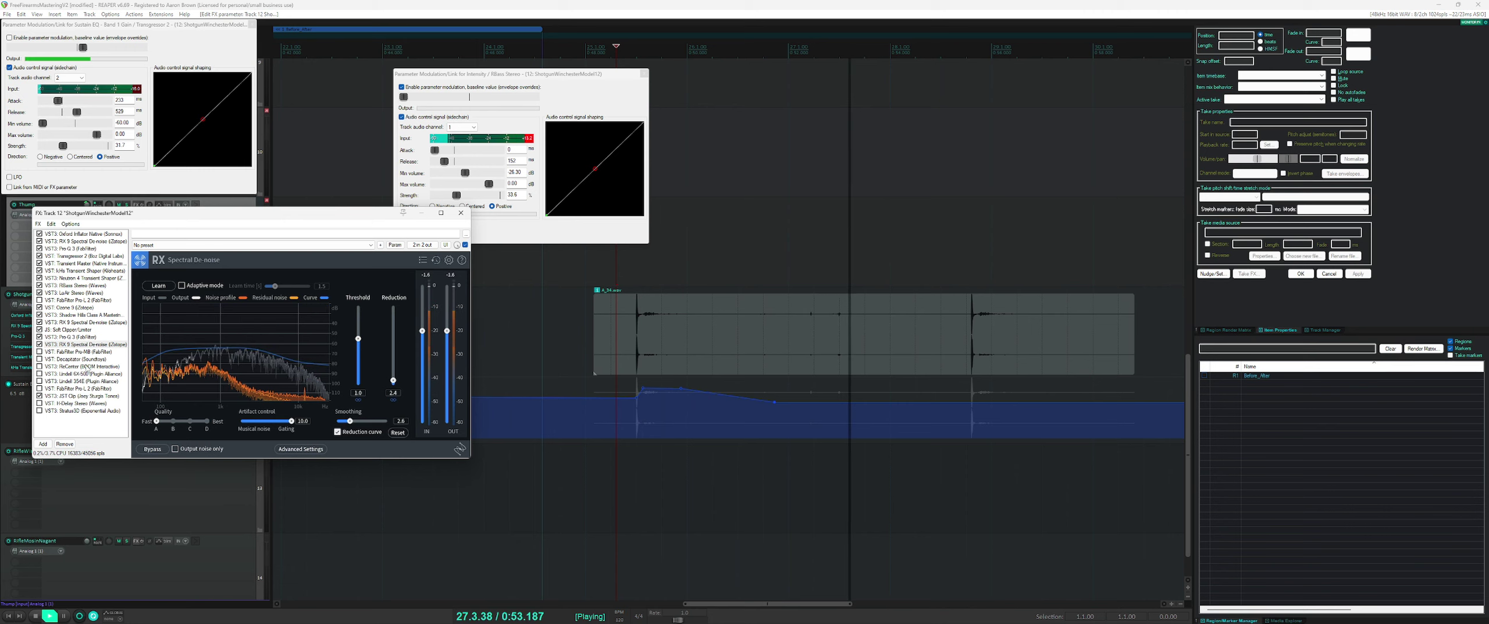
pyautogui.click(40, 352)
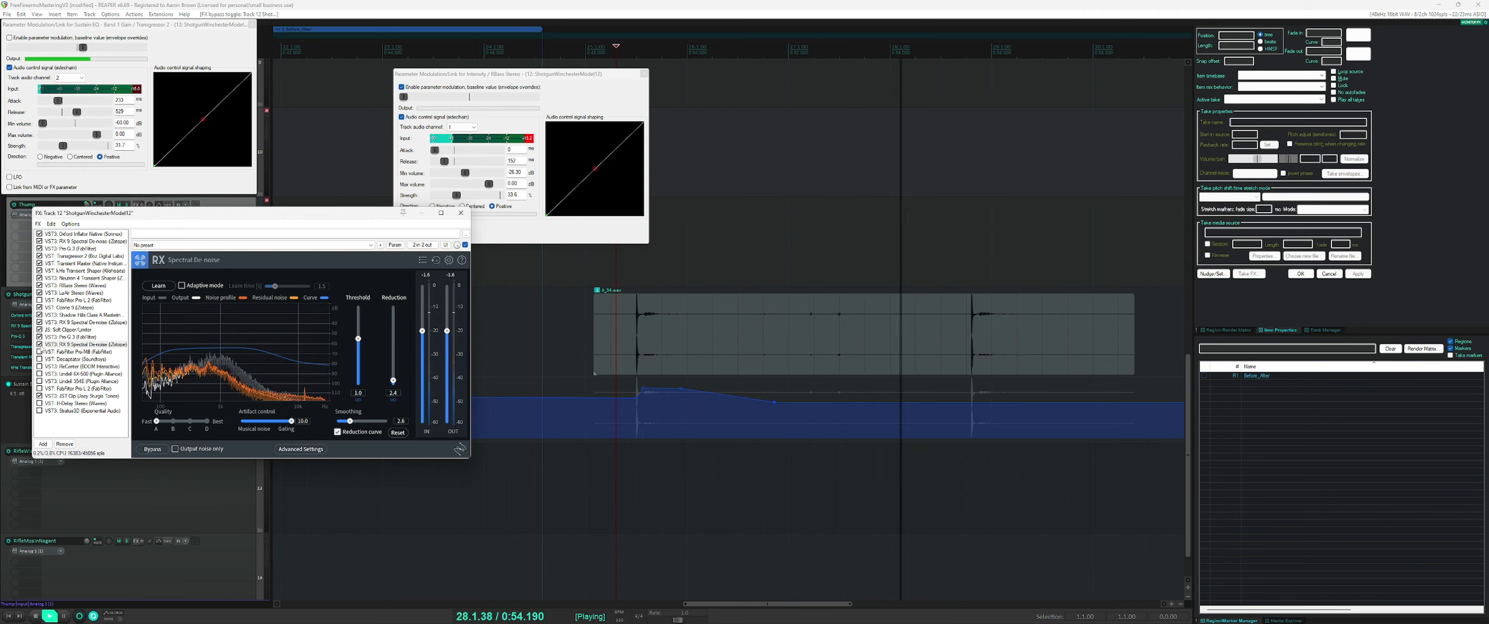
pyautogui.click(65, 444)
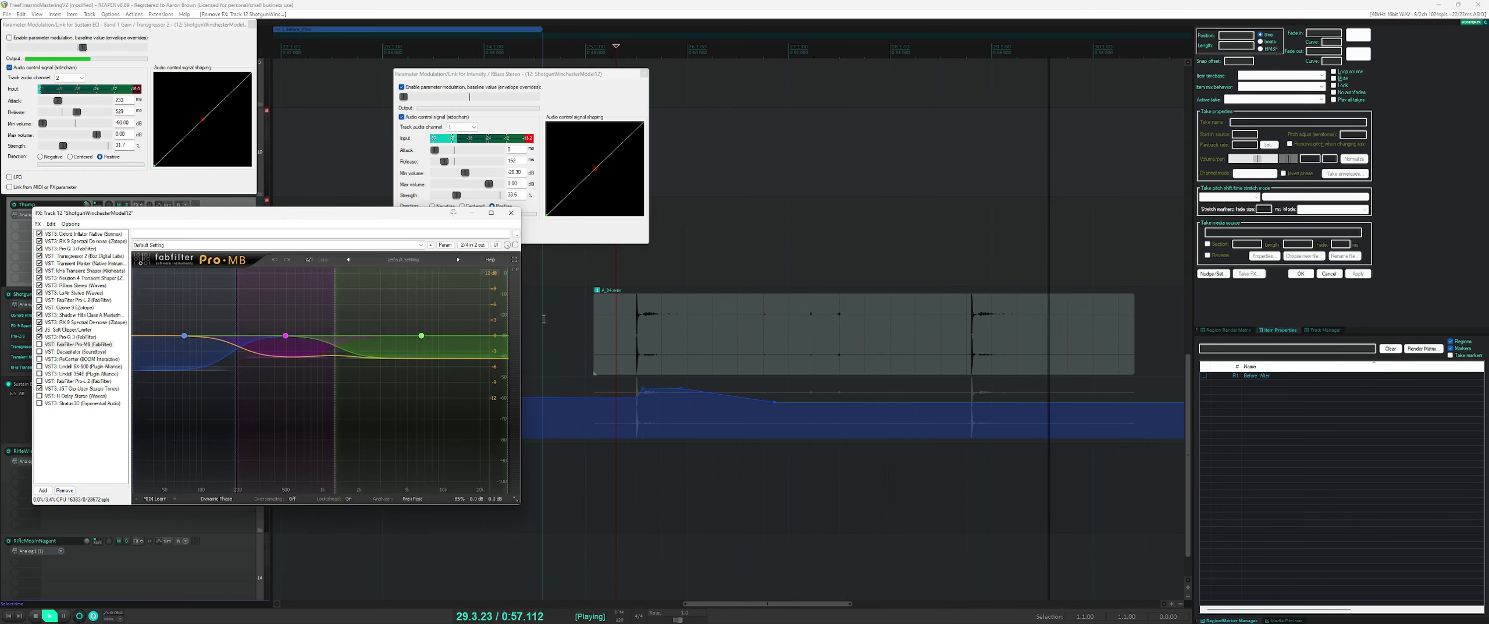
# - Enable FabFilter Pro-MB after Pro-Q 3 and adjust the midrange band's threshold while playing from just before the first shot
pyautogui.click(647, 276)
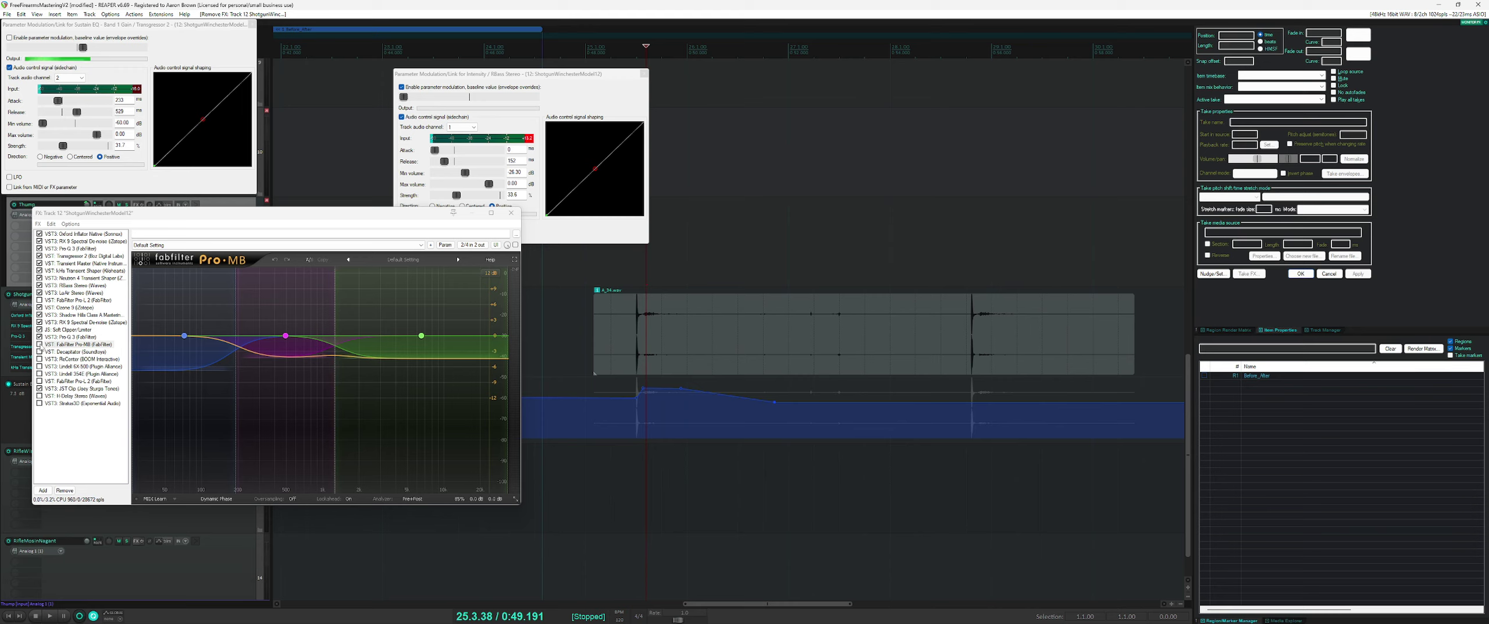
pyautogui.press('space')
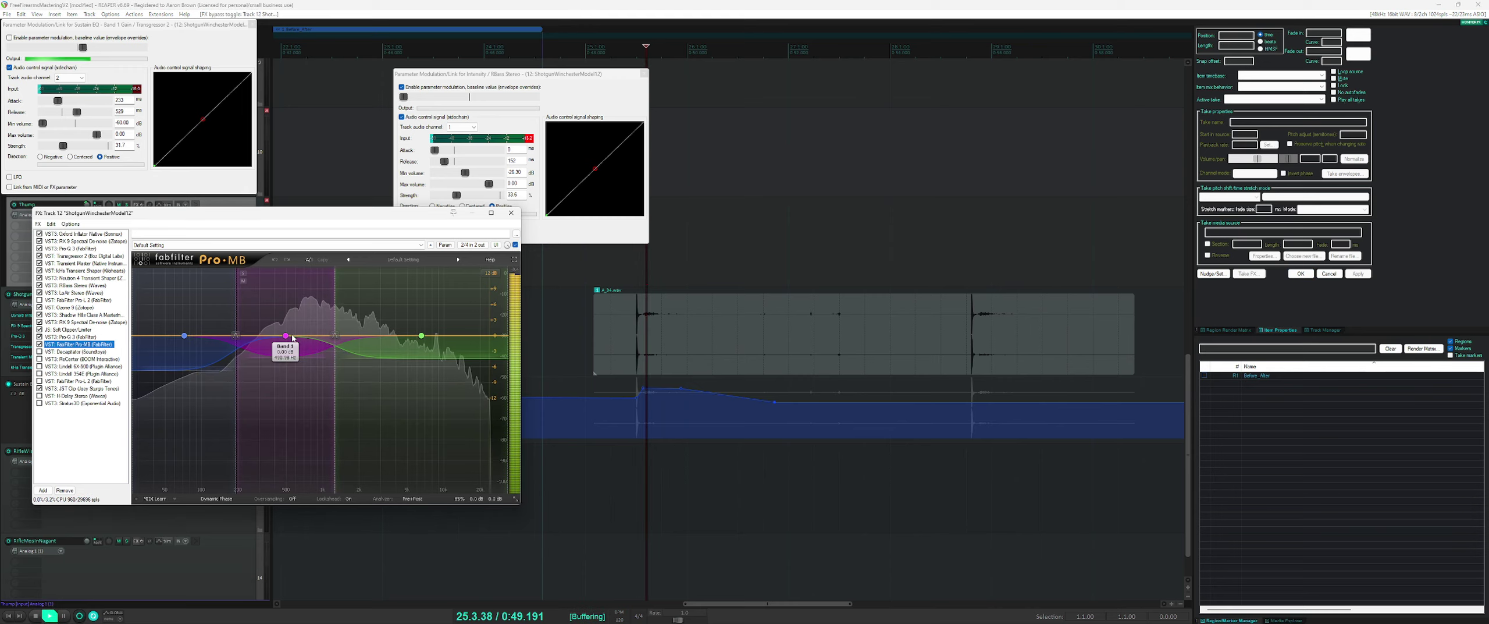
pyautogui.click(285, 336)
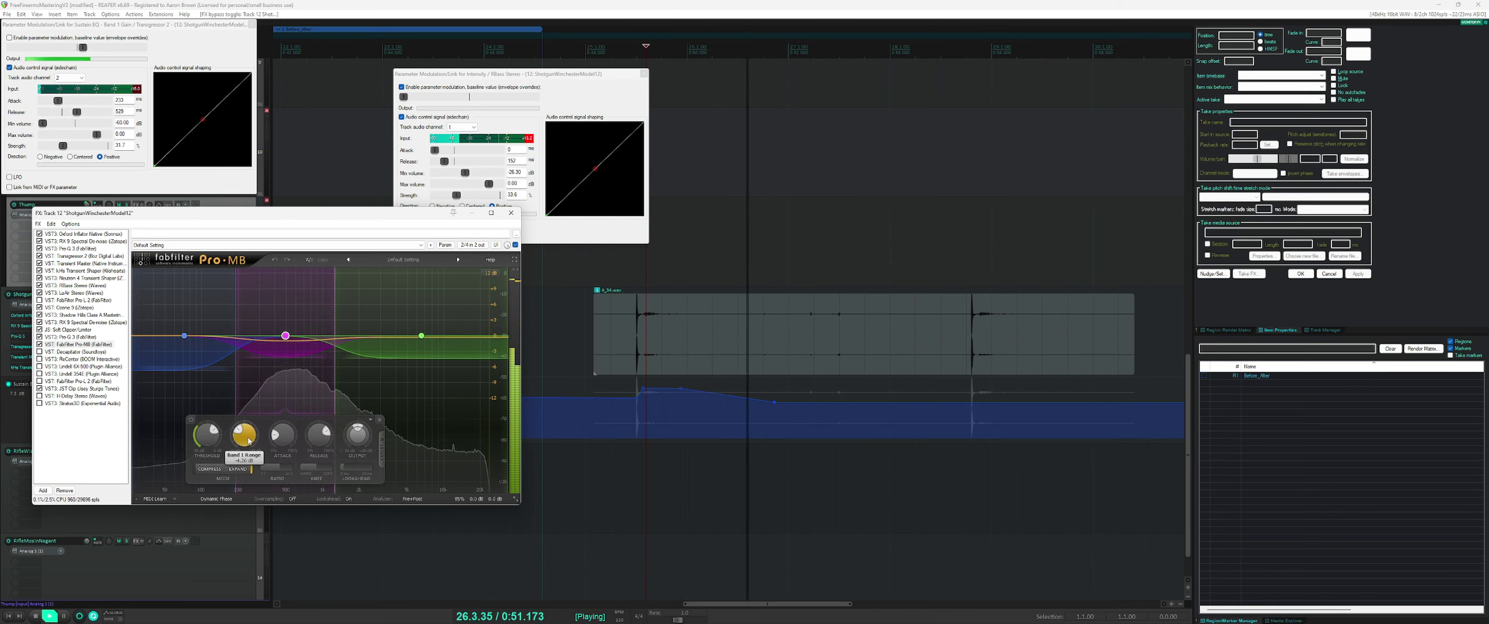
pyautogui.moveTo(207, 440)
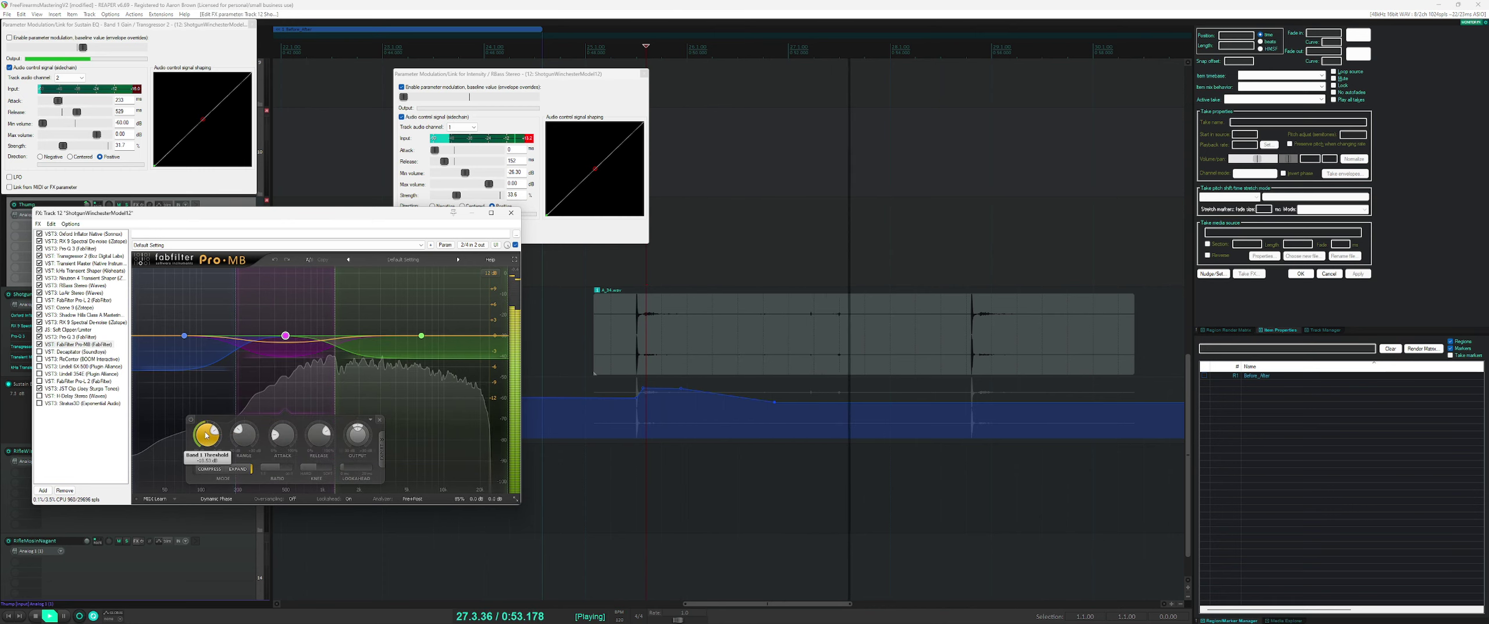
pyautogui.moveTo(207, 441); pyautogui.dragTo(207, 428)
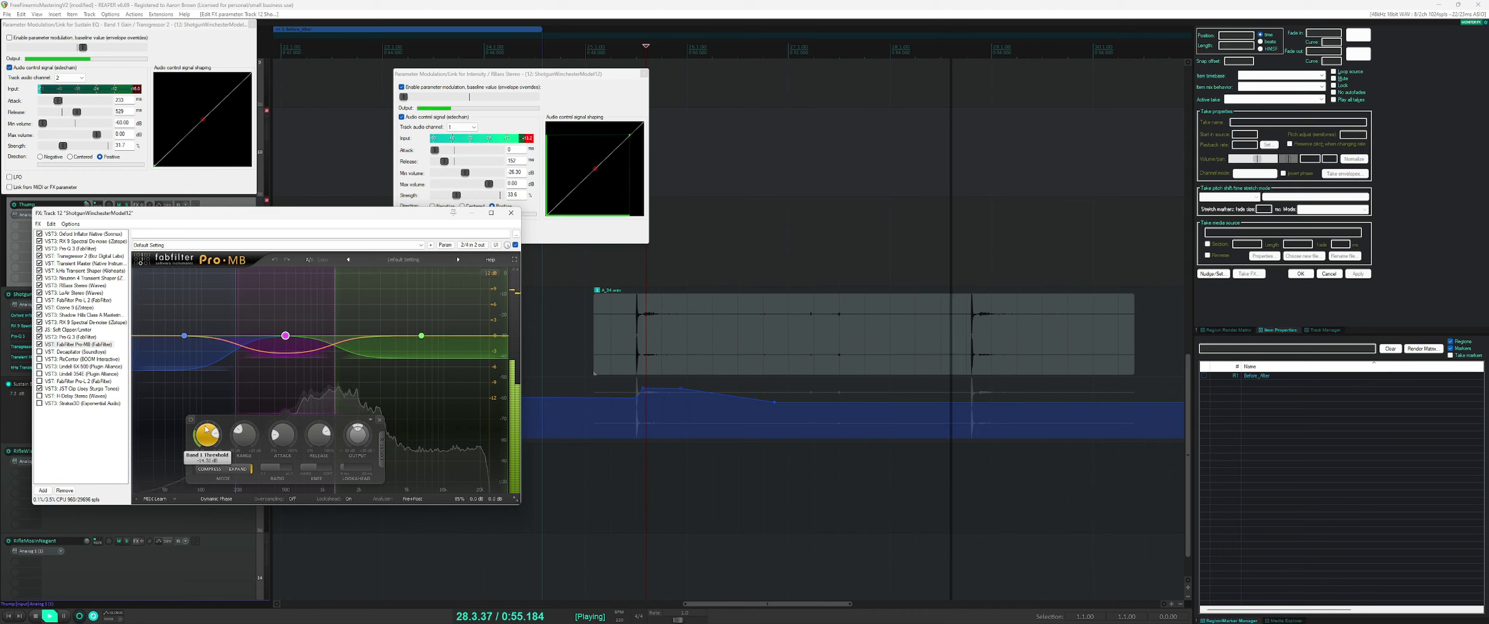
# - Fine-tune the midrange band's range and threshold in Pro-MB while the shot plays
pyautogui.moveTo(402, 362)
pyautogui.moveTo(346, 429)
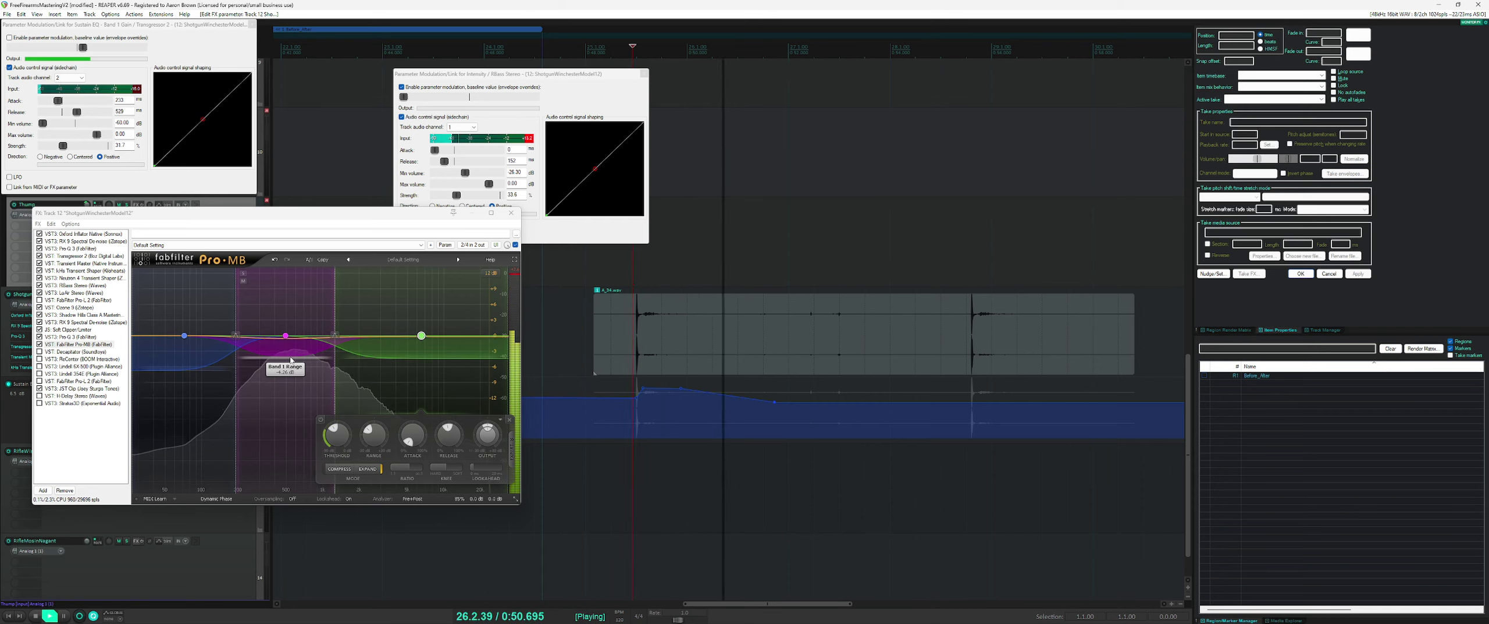
pyautogui.click(291, 359)
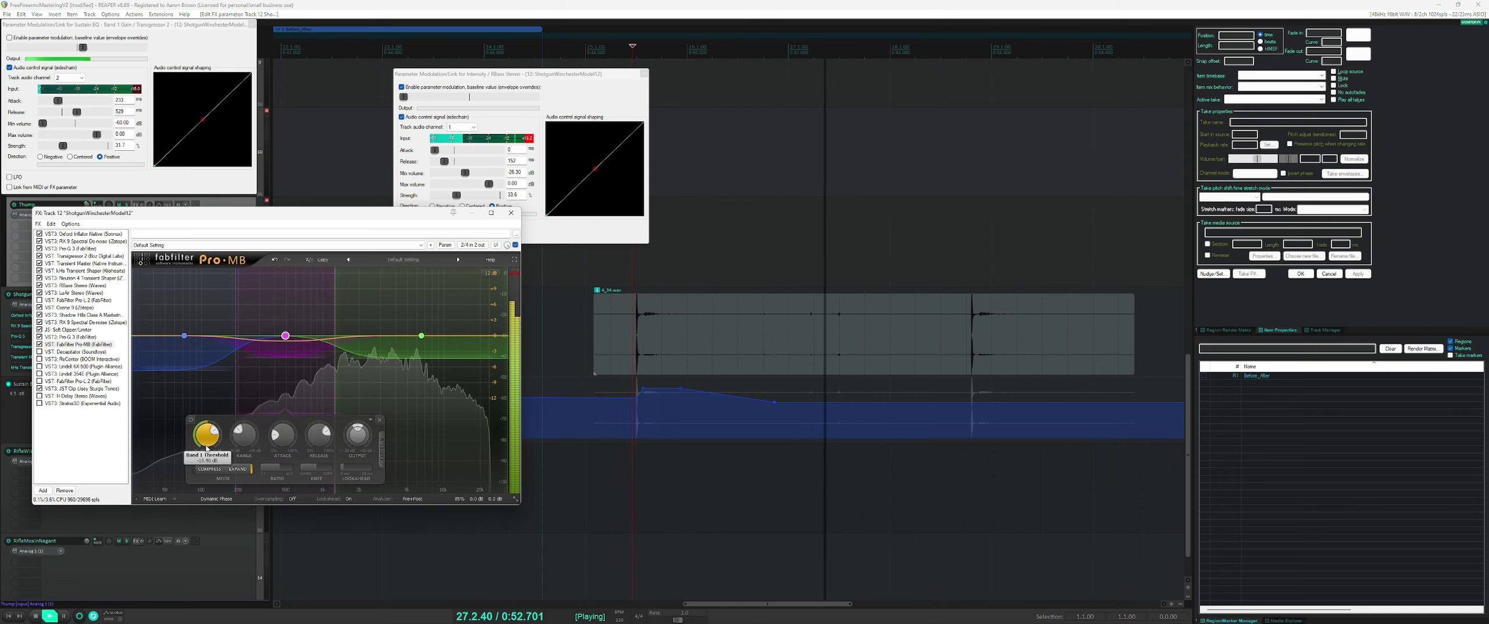
pyautogui.scroll(-1, 214, 442)
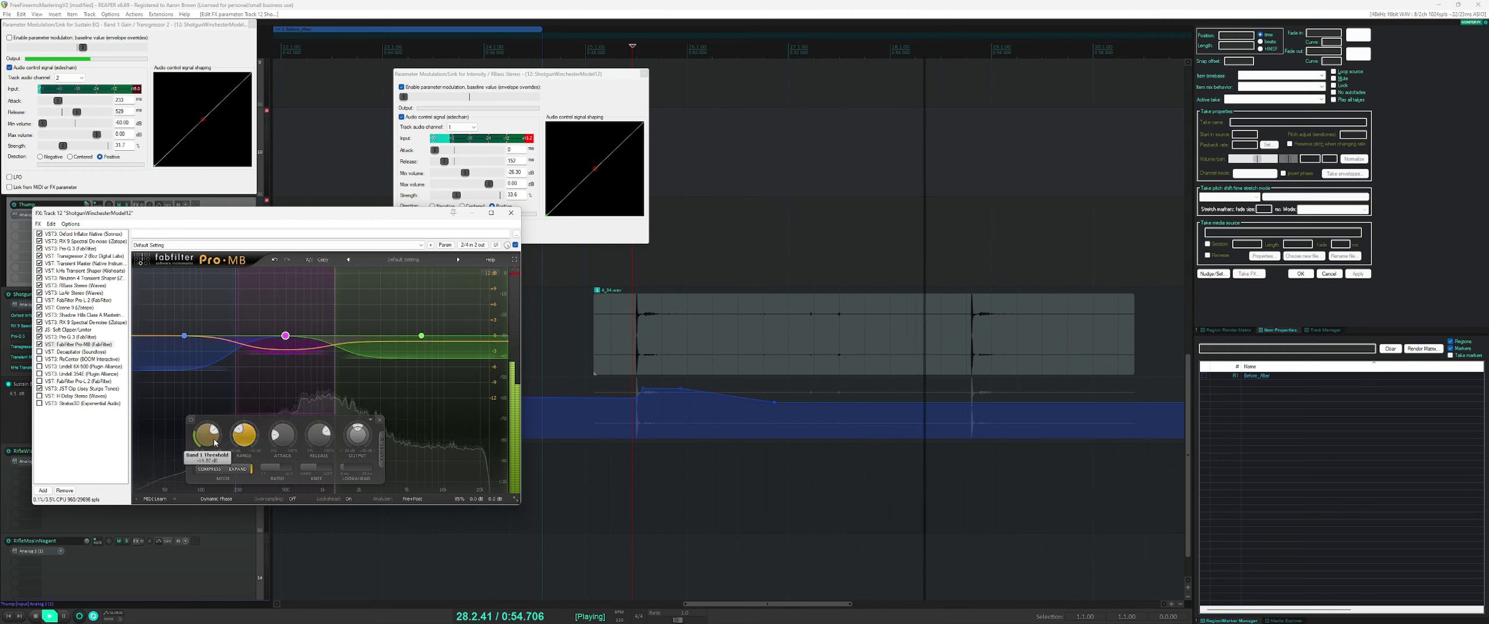
# - Move the FX window clear of the waveform and loop playback over the first shot, from 25.2.84 to 26.3.75
pyautogui.click(192, 399)
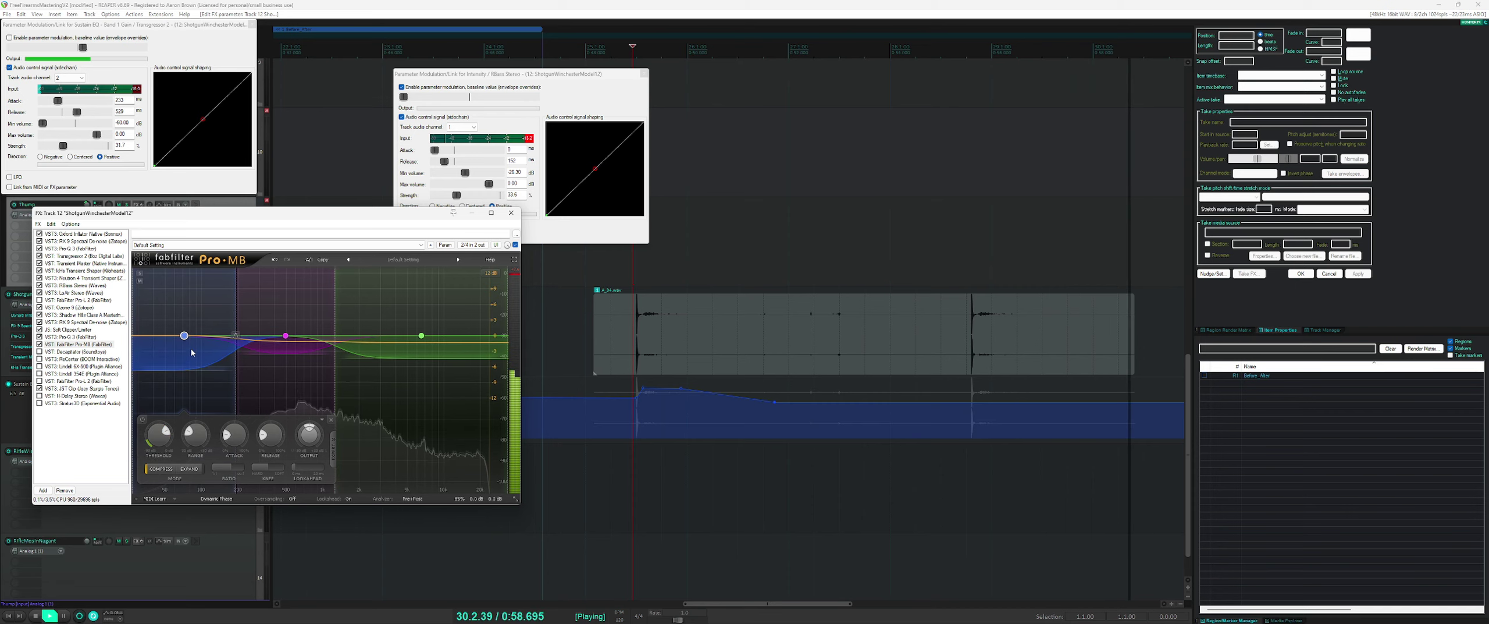
pyautogui.press('space')
pyautogui.press('space')
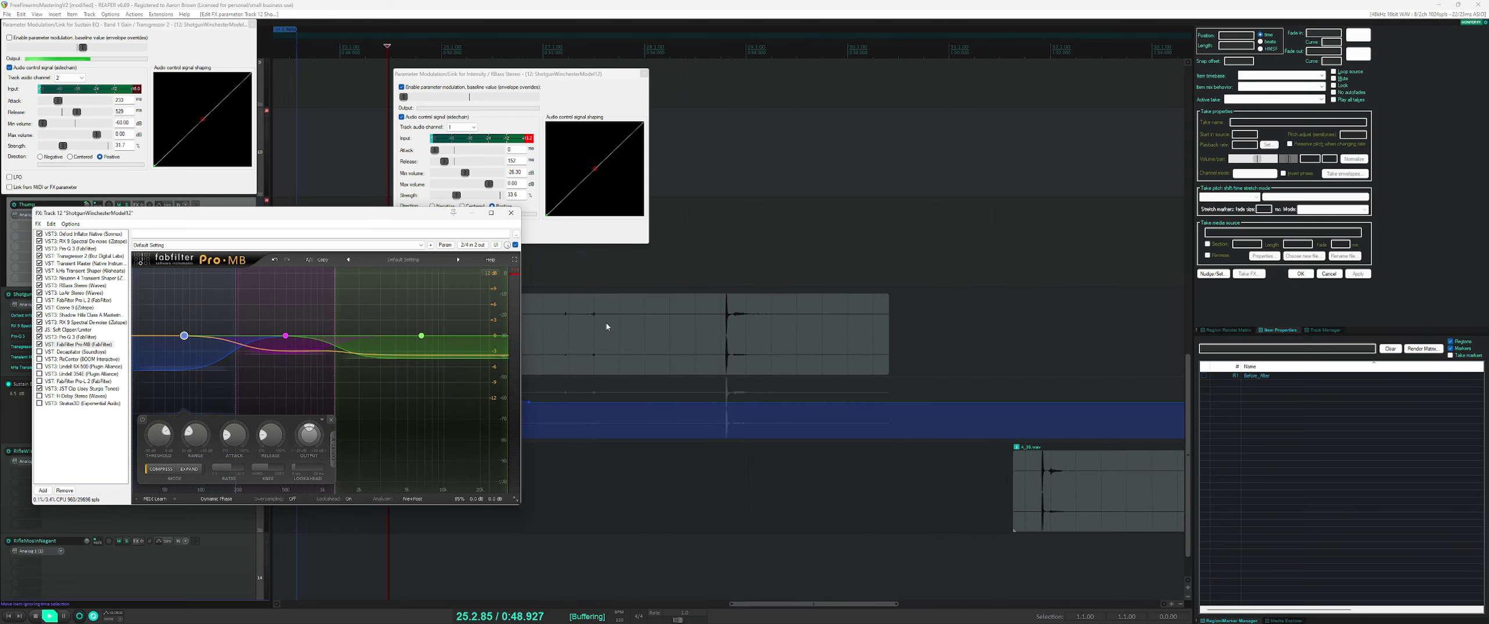
pyautogui.moveTo(262, 213); pyautogui.dragTo(855, 225)
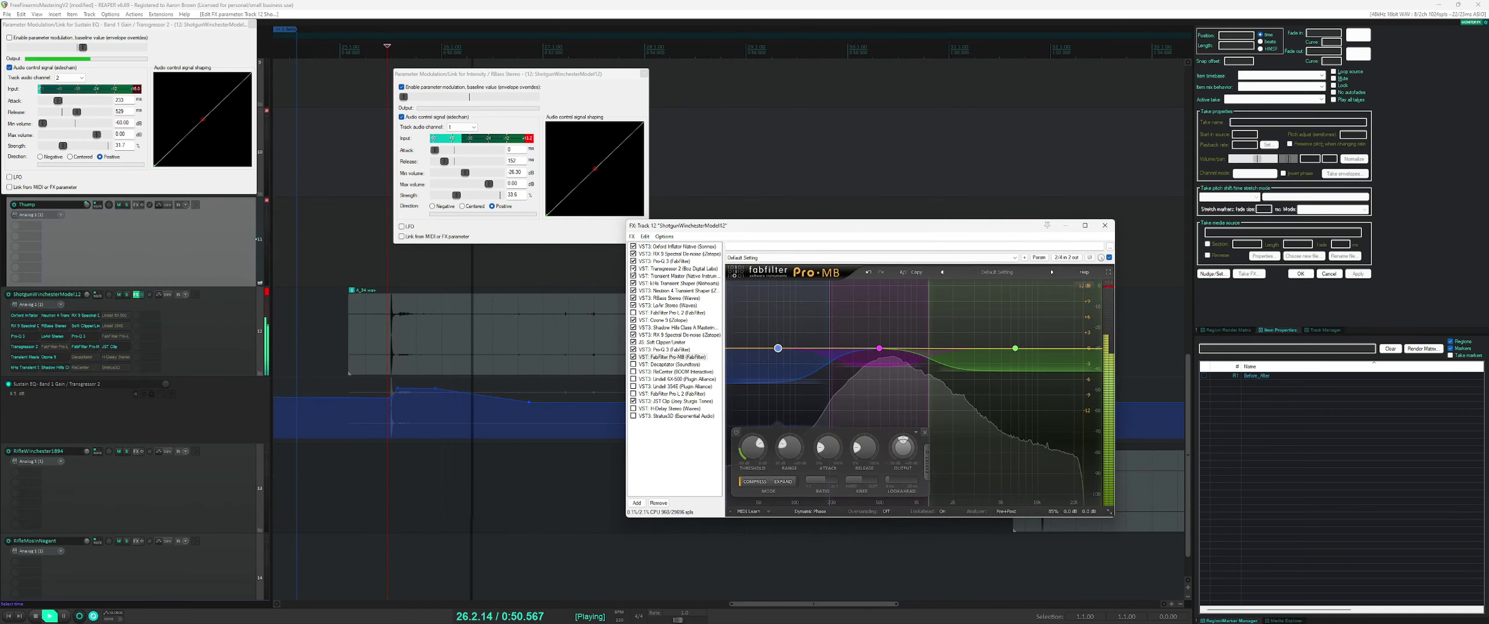
pyautogui.moveTo(388, 298); pyautogui.dragTo(512, 299)
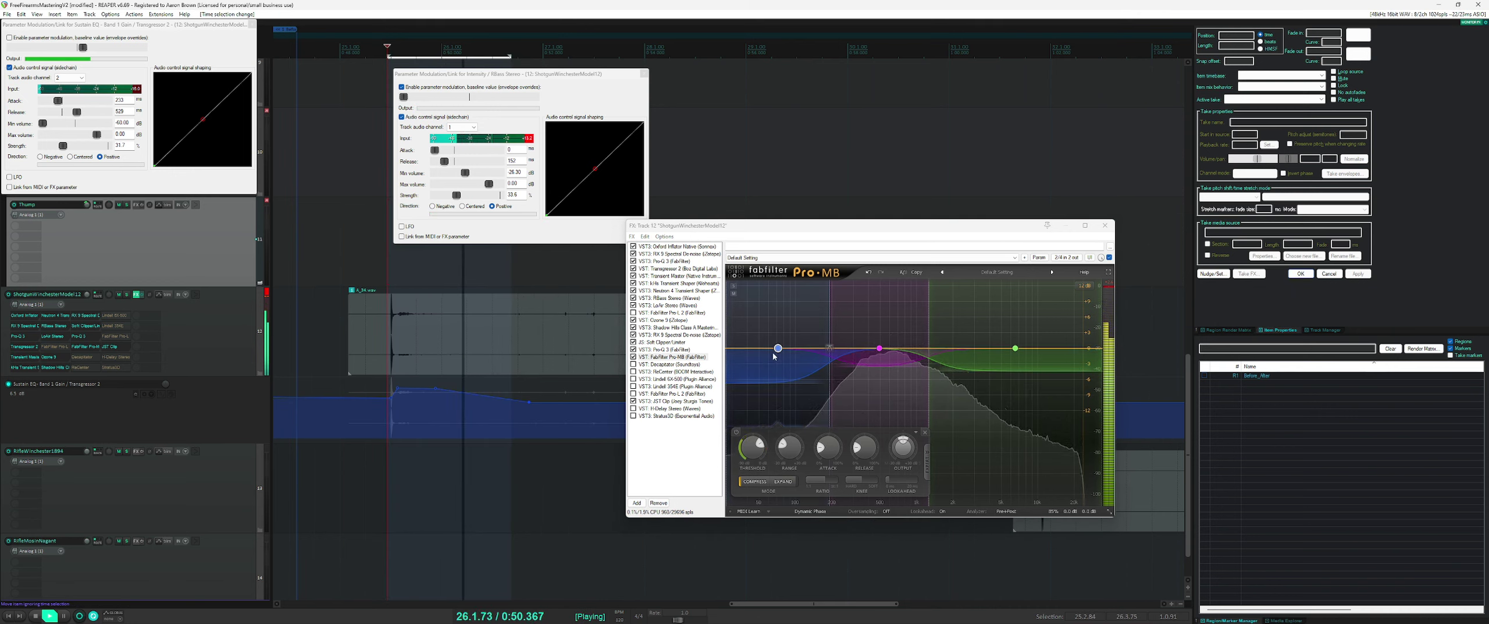
# - Audition the low band soloed, lower its crossover with the midrange band slightly, and end the solo
pyautogui.click(733, 285)
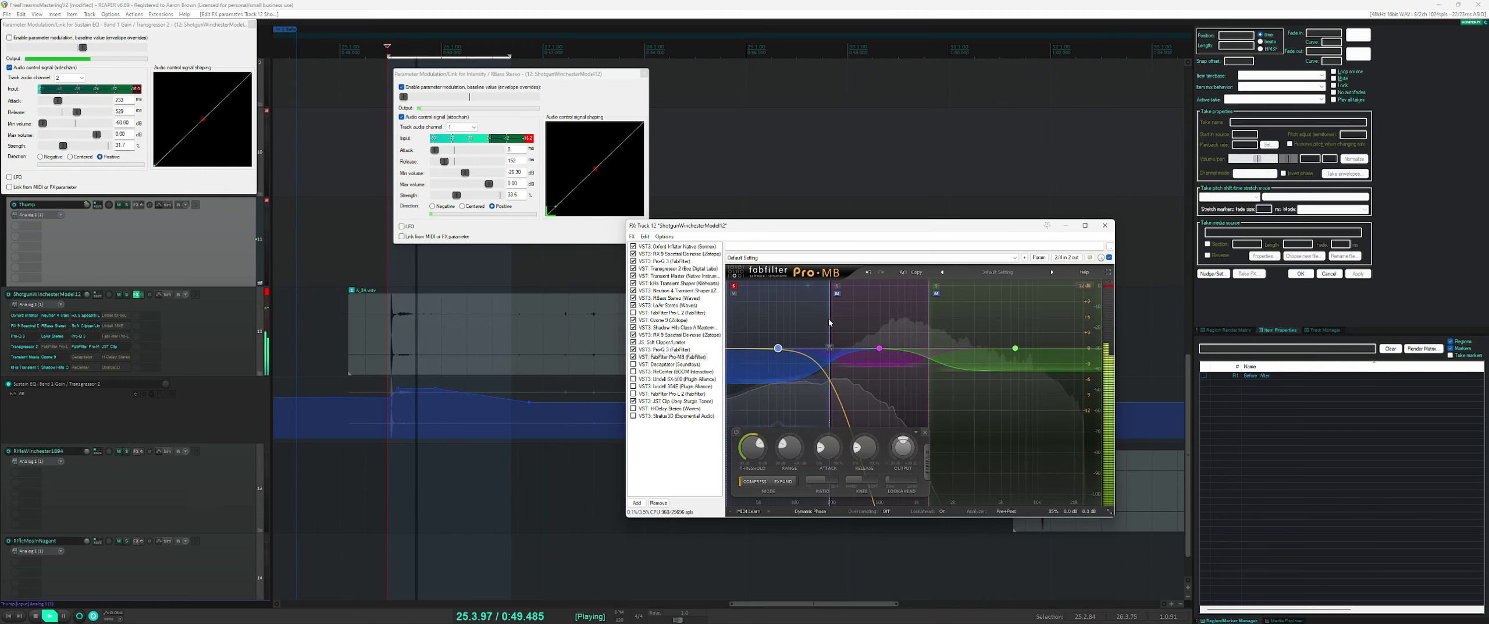
pyautogui.moveTo(830, 323); pyautogui.dragTo(826, 323)
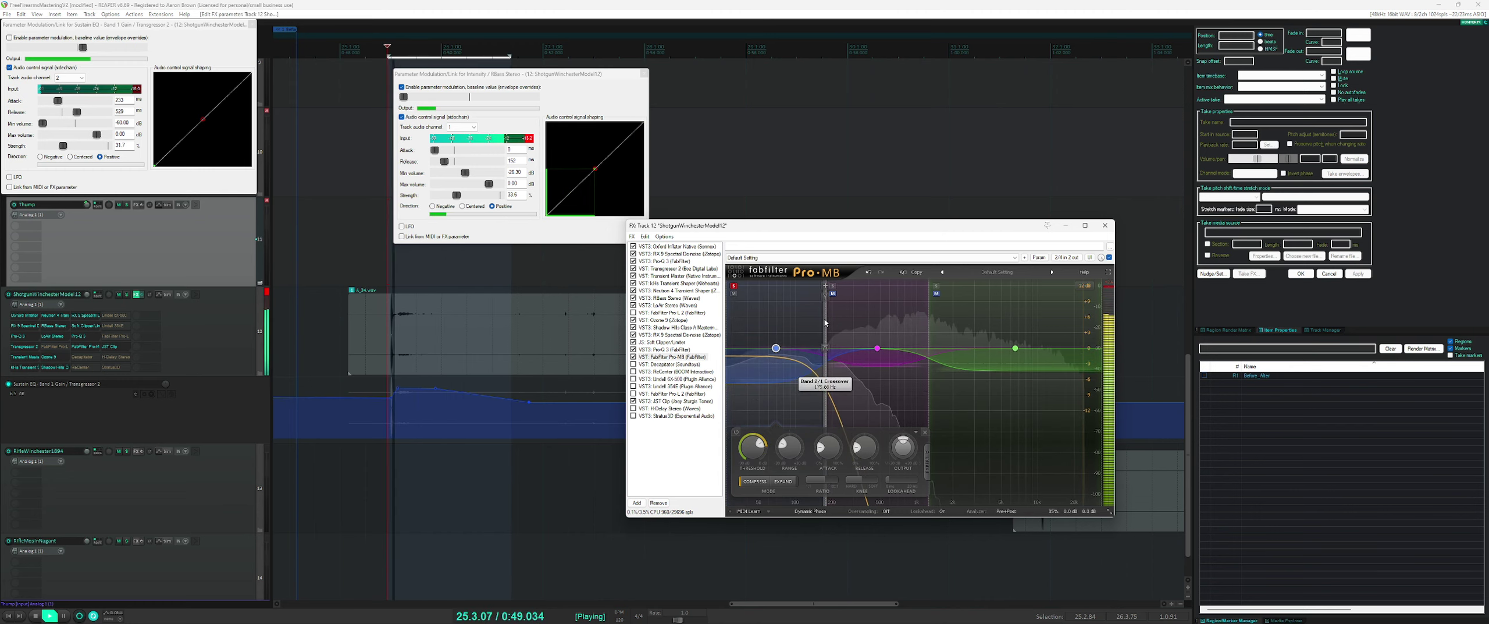
pyautogui.click(833, 289)
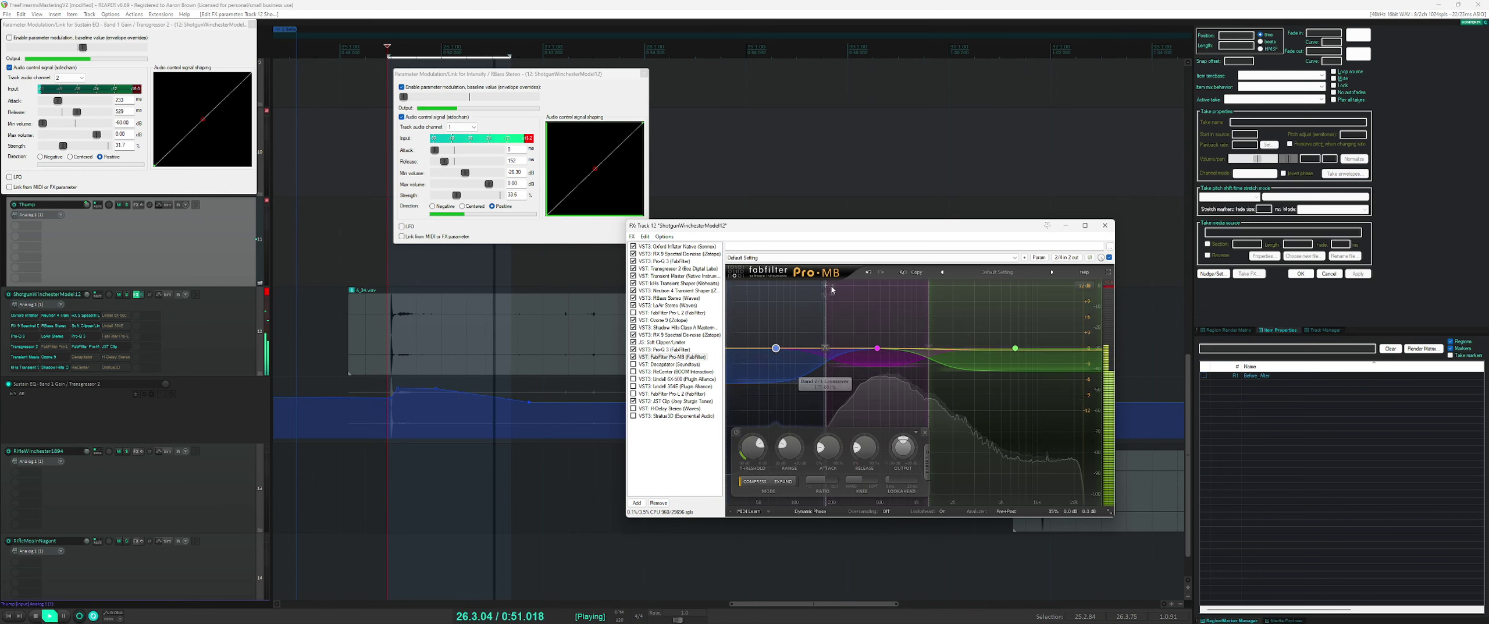
# - Audition the midrange band soloed, try raising its upper crossover, and undo the crossover moves
pyautogui.click(834, 287)
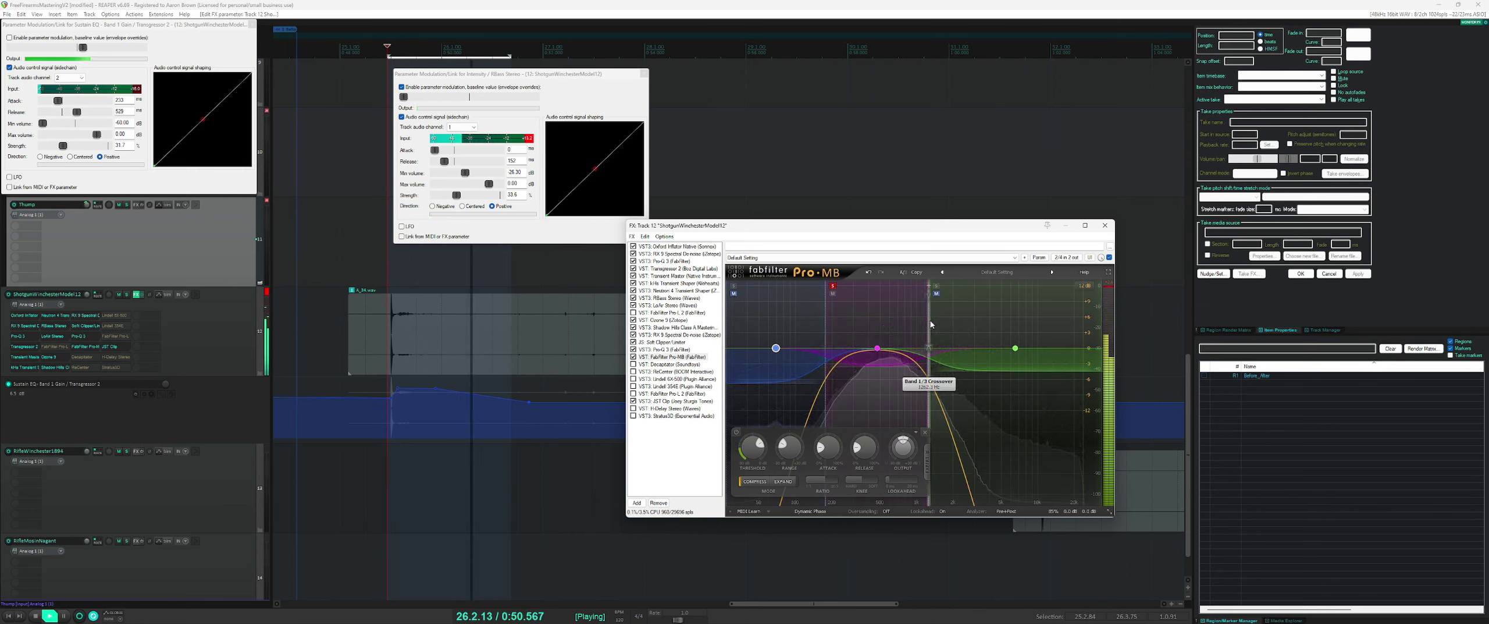
pyautogui.moveTo(930, 325); pyautogui.dragTo(947, 325)
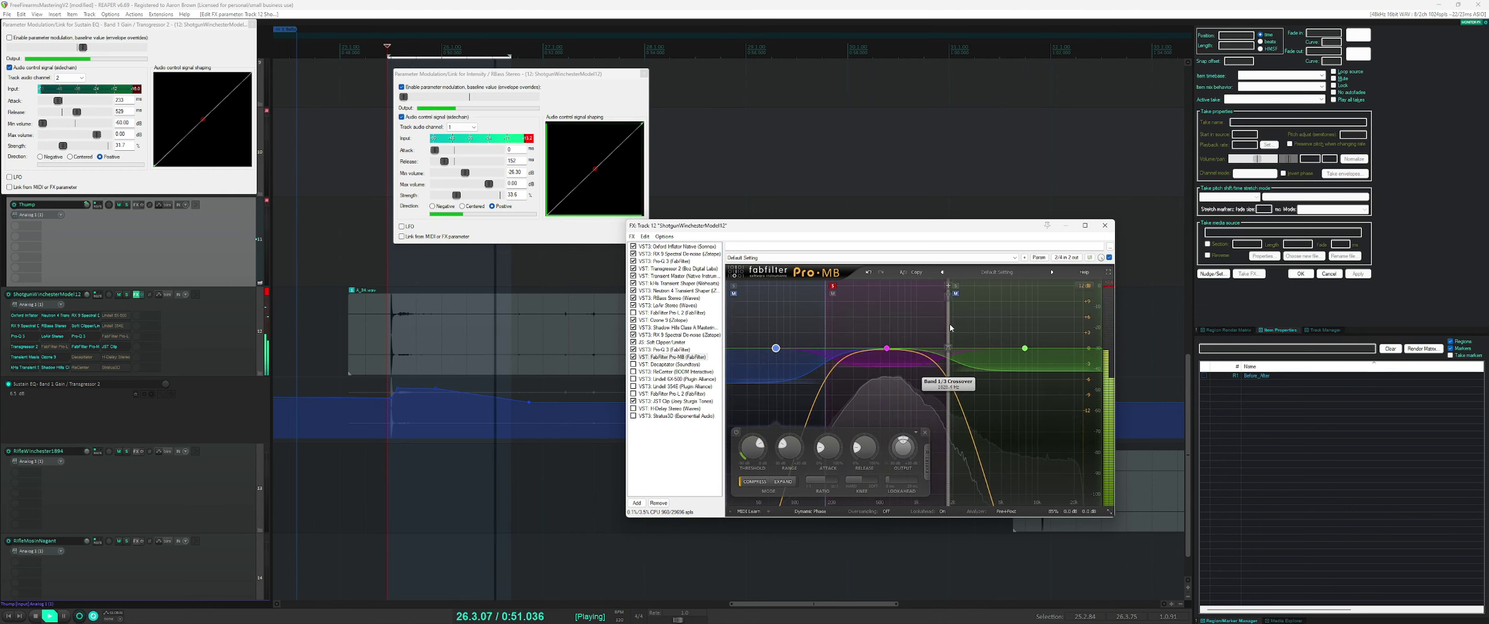
pyautogui.click(833, 285)
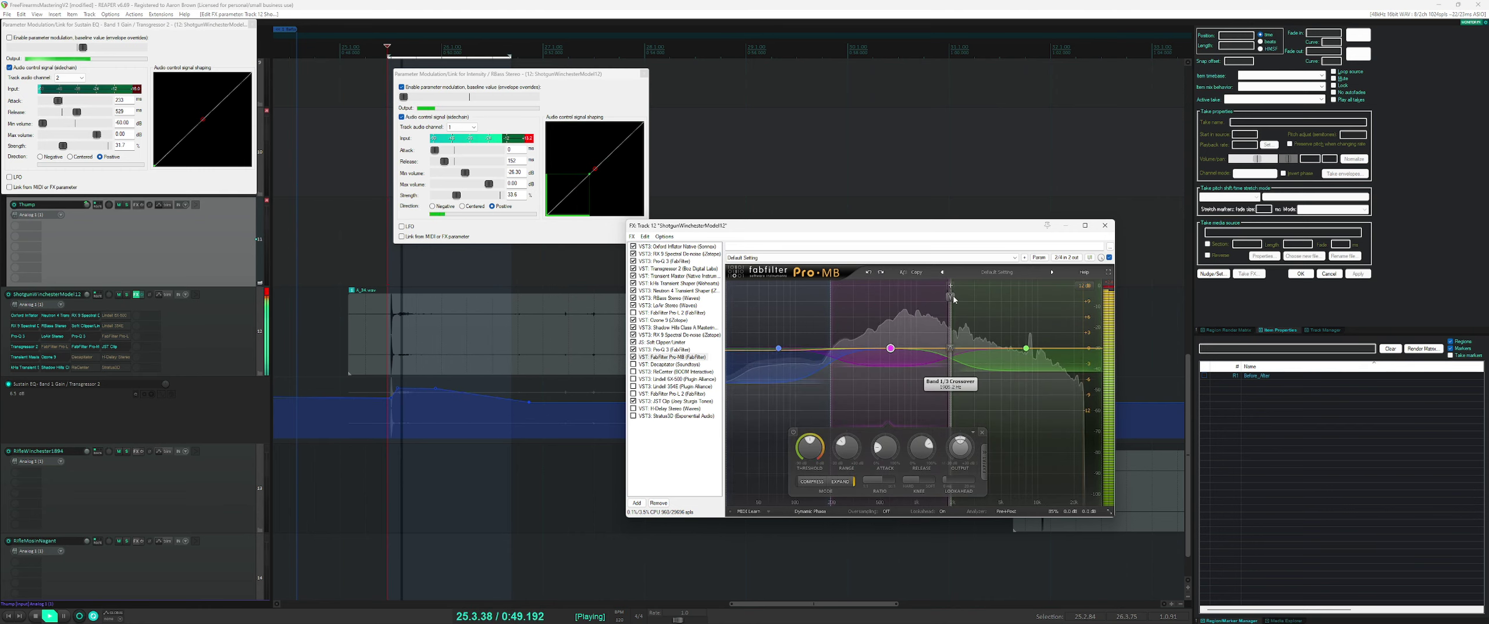
pyautogui.moveTo(954, 299); pyautogui.dragTo(993, 325)
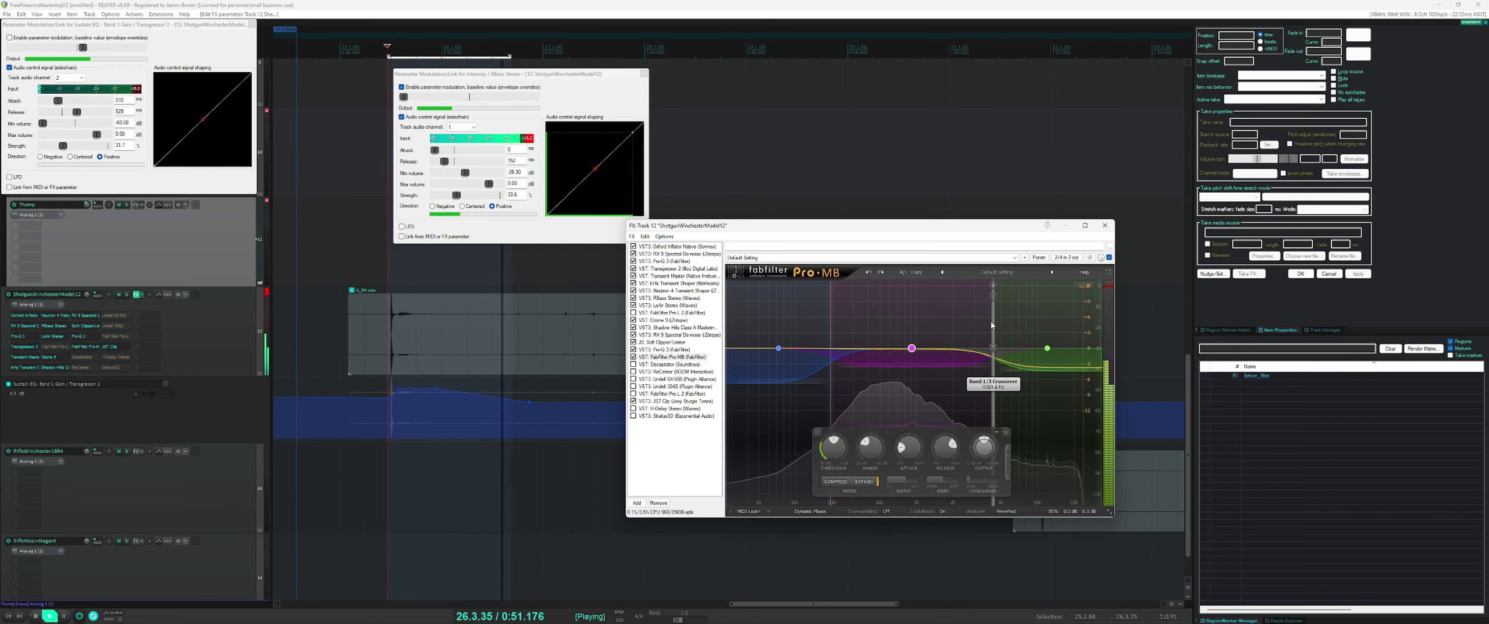
pyautogui.click(868, 271)
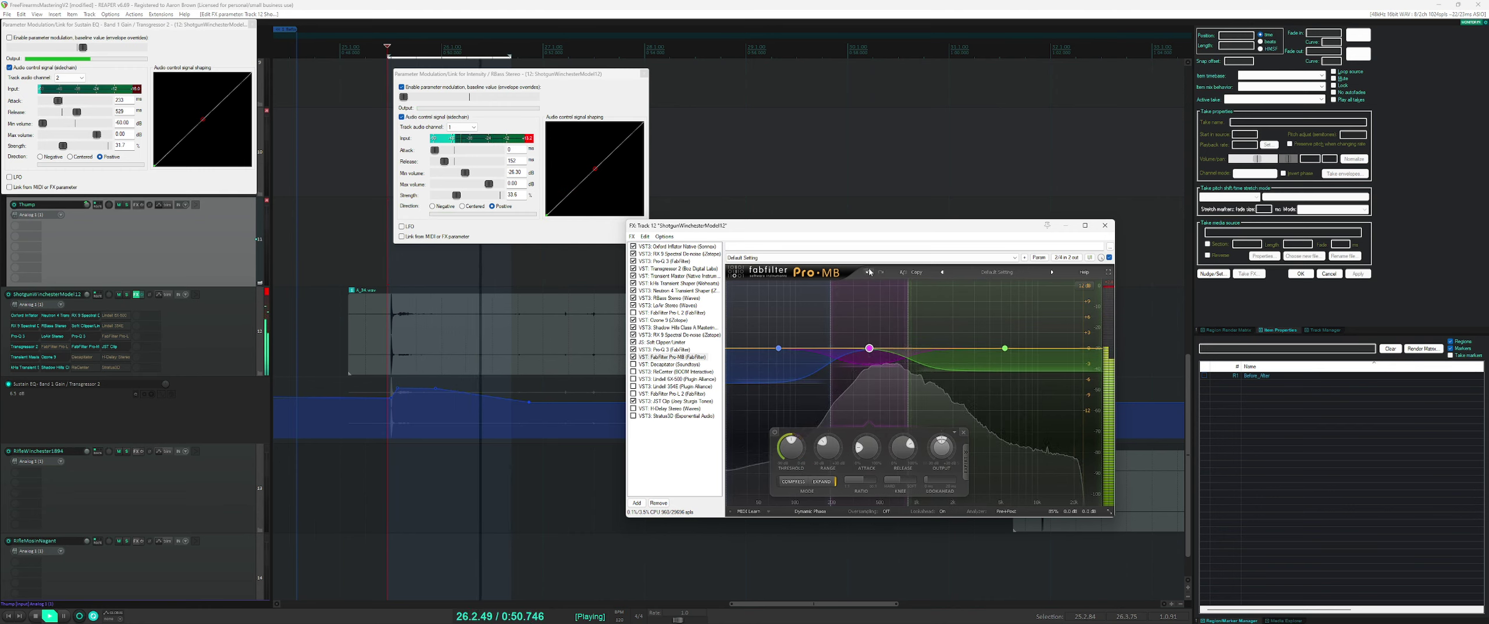
pyautogui.click(869, 272)
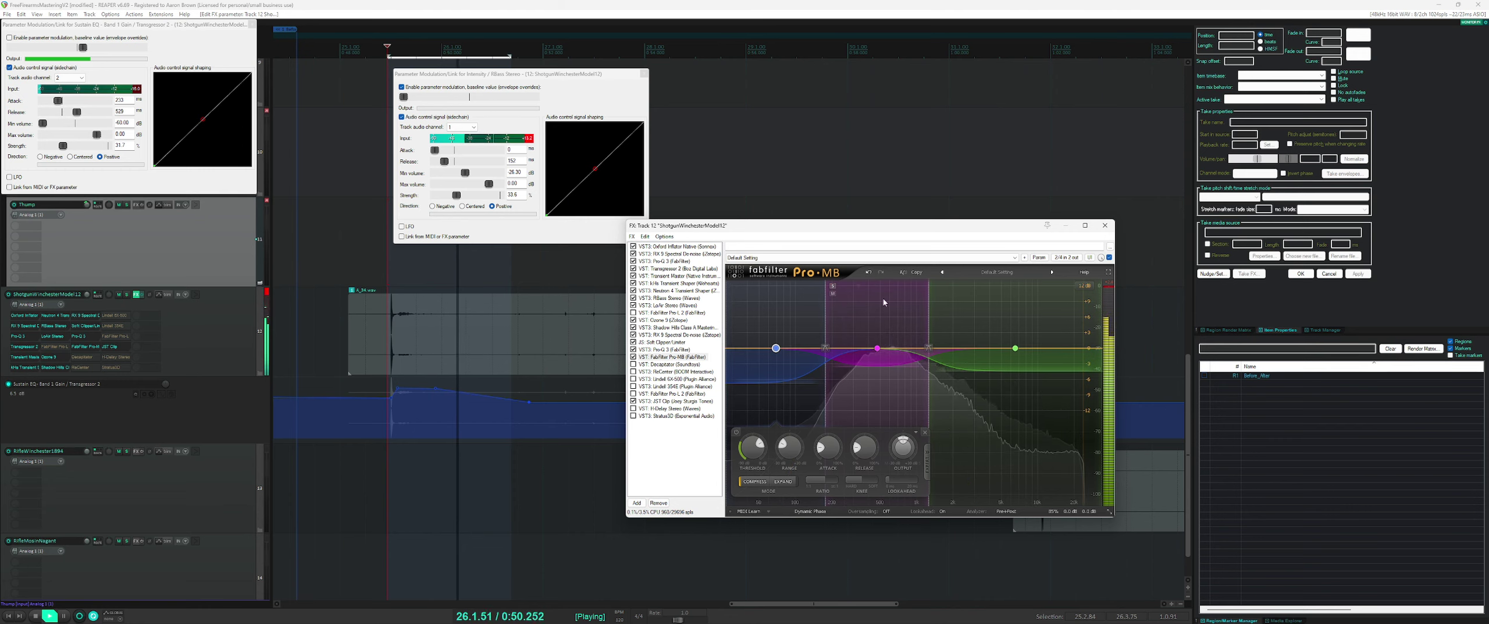
# - Raise the crossover between the midrange and high bands, give the high band a slight boost, and compare with Pro-MB bypassed
pyautogui.moveTo(929, 322); pyautogui.dragTo(935, 330)
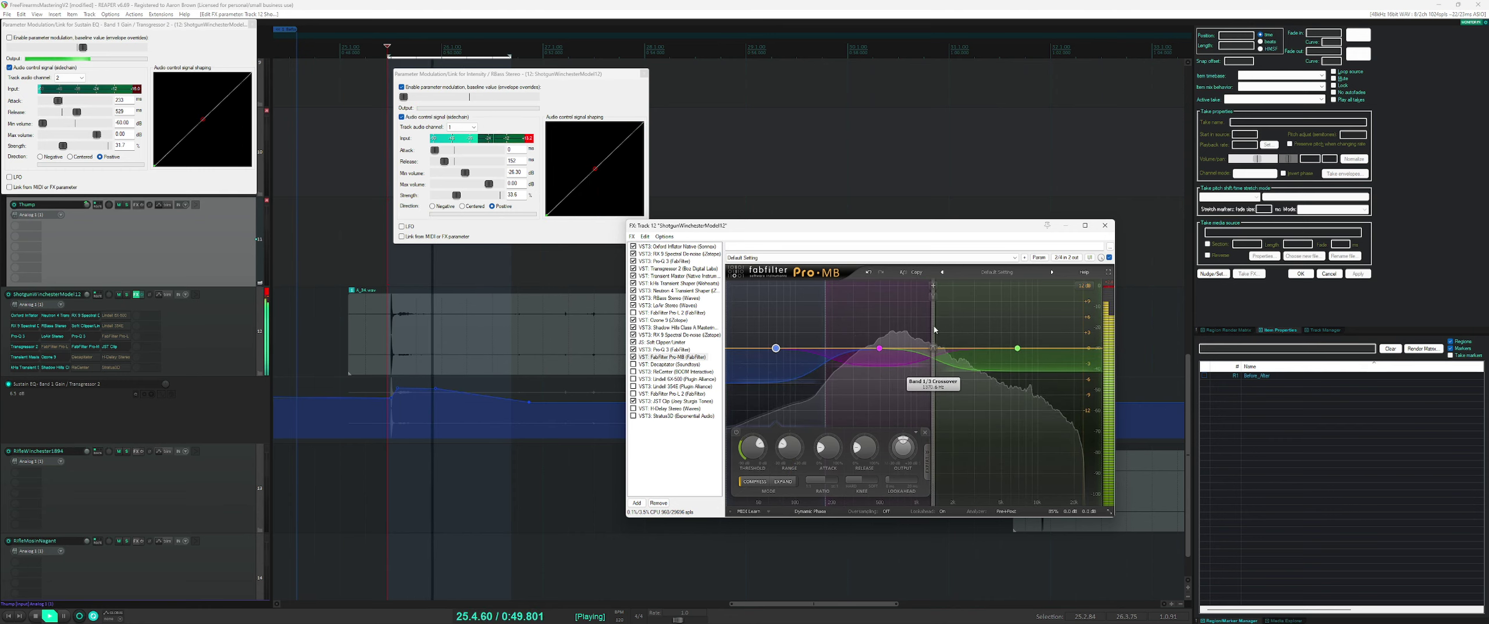
pyautogui.moveTo(1018, 348); pyautogui.dragTo(1022, 334)
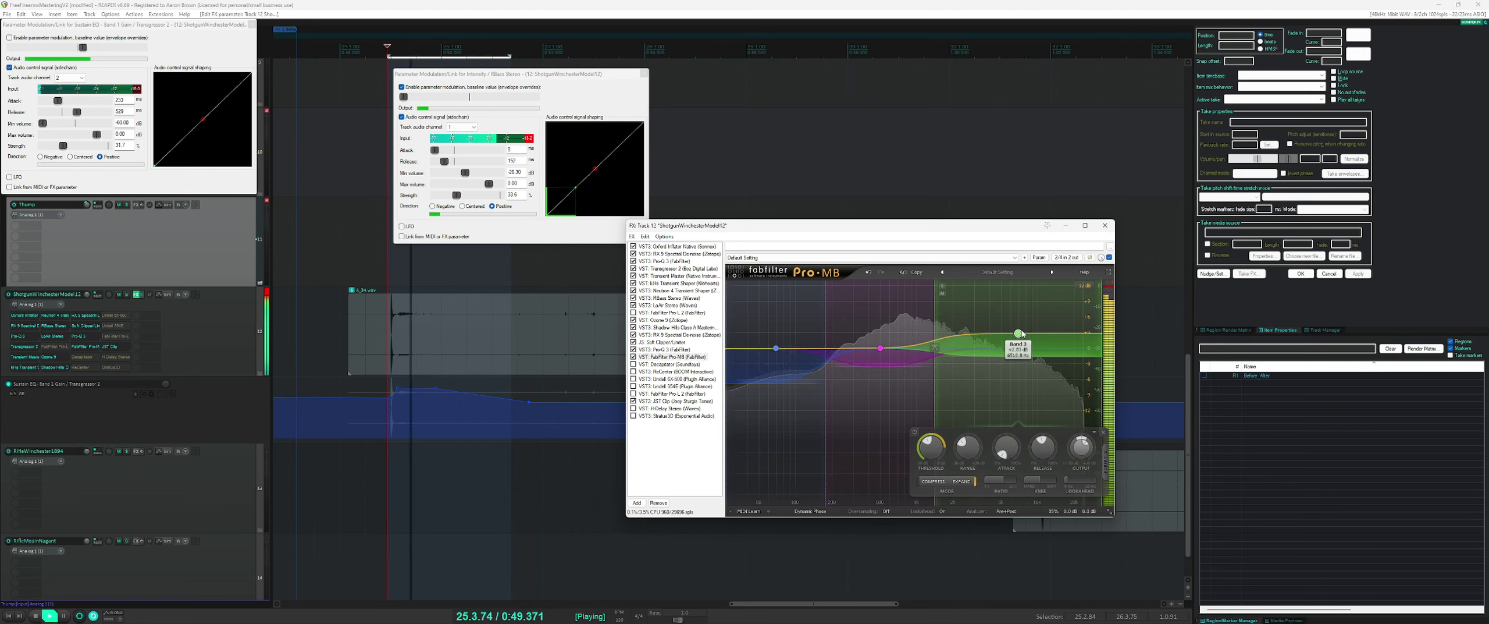
pyautogui.moveTo(1023, 333)
pyautogui.mouseDown()
pyautogui.moveTo(1024, 348)
pyautogui.moveTo(941, 335)
pyautogui.moveTo(1026, 336)
pyautogui.mouseUp()
pyautogui.moveTo(931, 446); pyautogui.dragTo(951, 414)
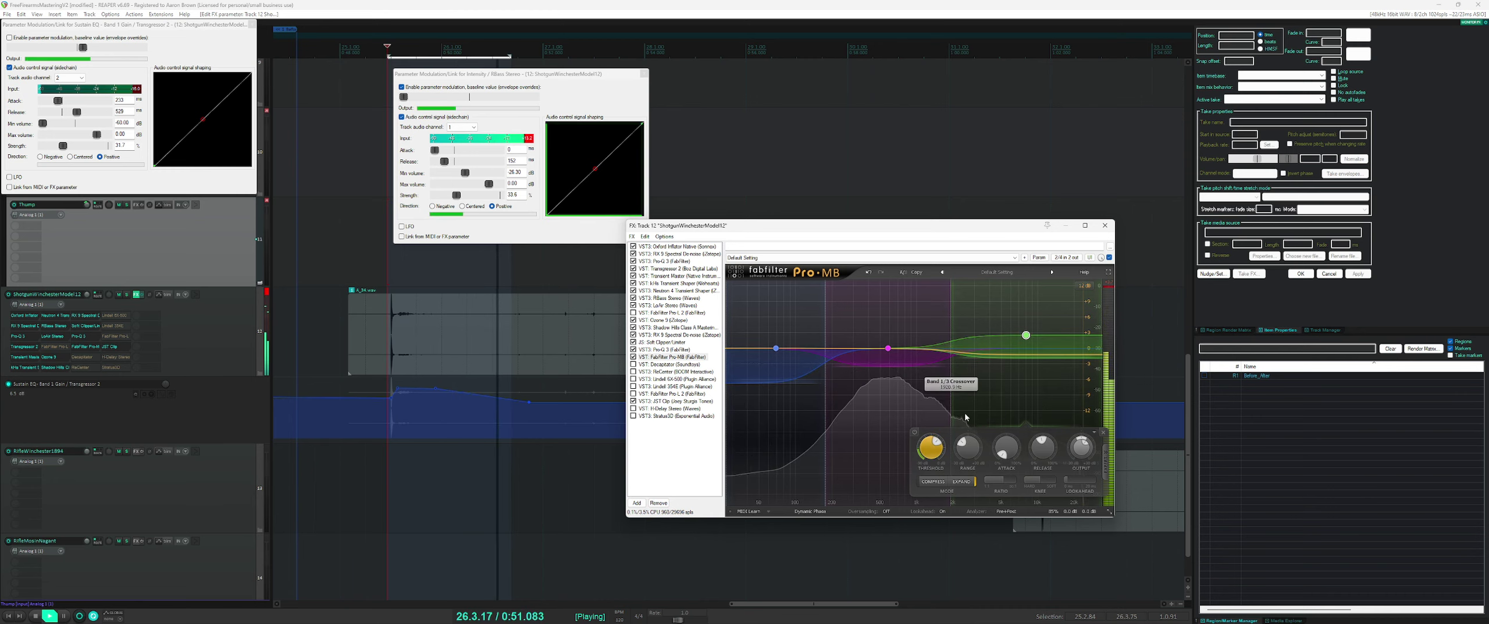
pyautogui.moveTo(1026, 336); pyautogui.dragTo(1030, 347)
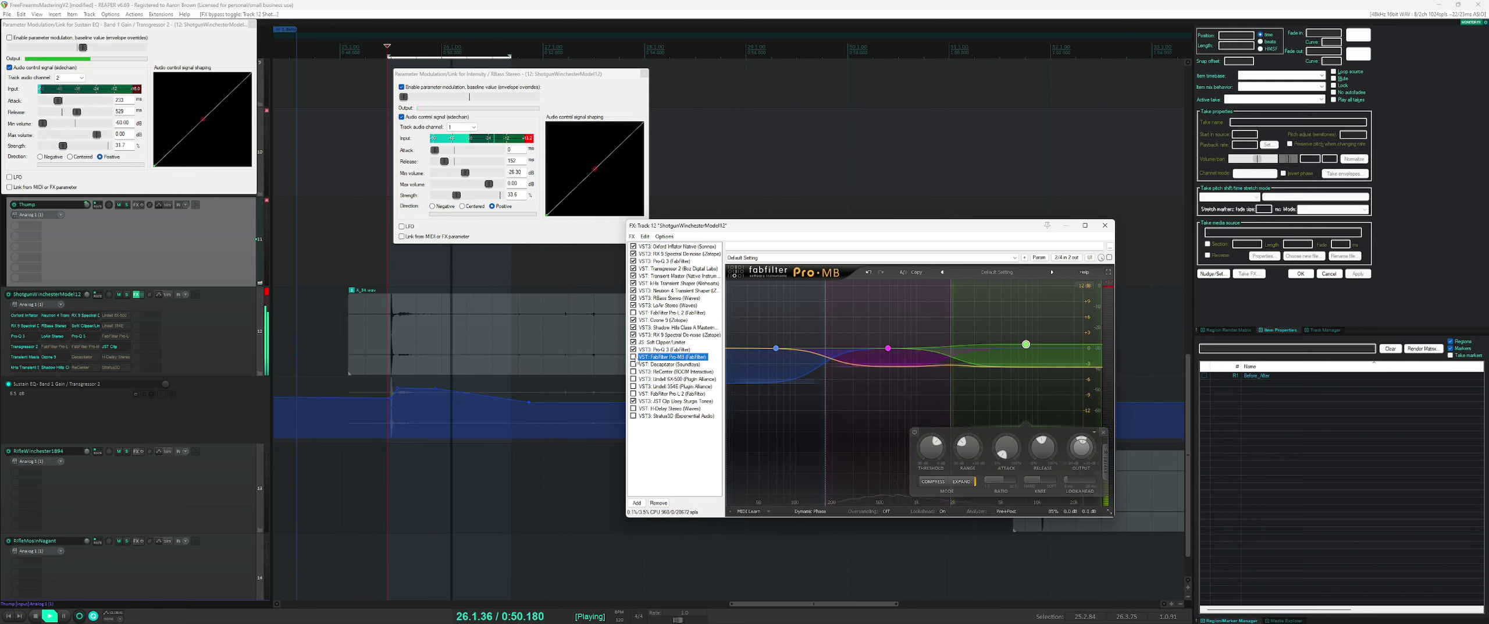
pyautogui.click(634, 357)
# - Cut the midrange band's level slightly, raise its upper crossover further, and increase the high band's boost a little
pyautogui.moveTo(888, 347); pyautogui.dragTo(889, 357)
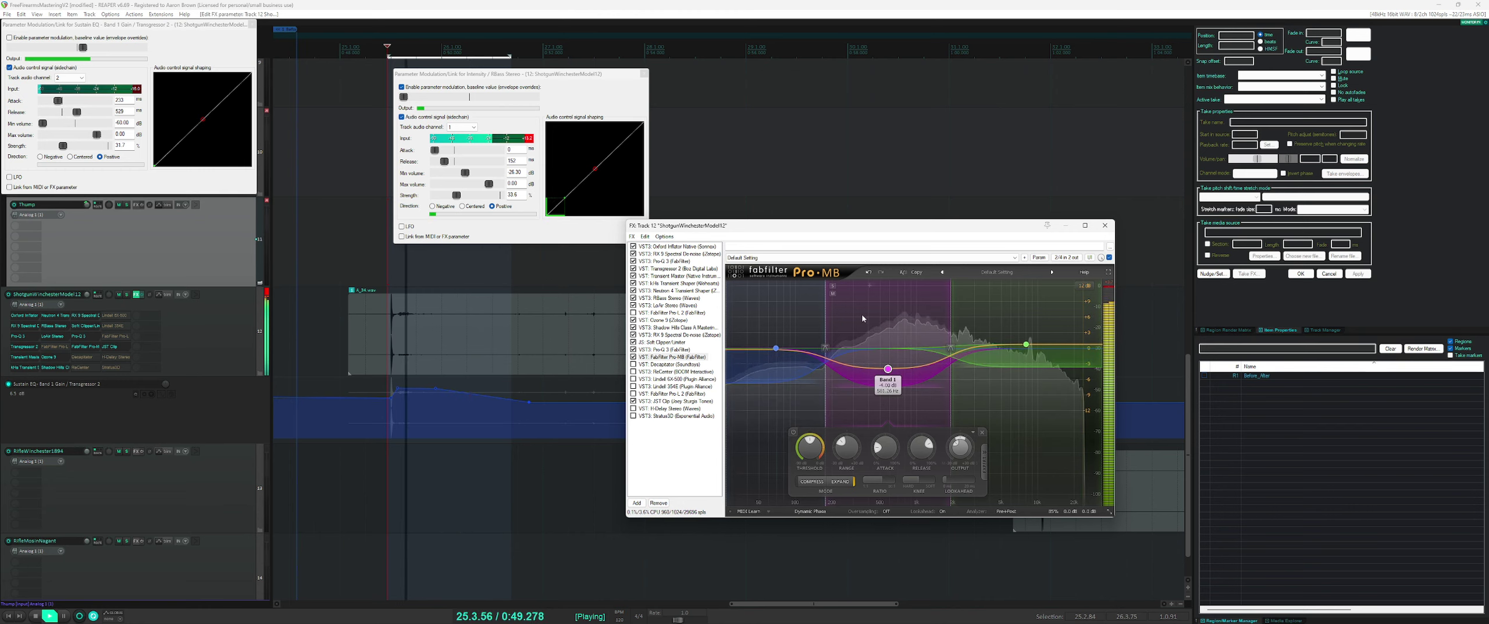
pyautogui.moveTo(889, 370); pyautogui.dragTo(957, 348)
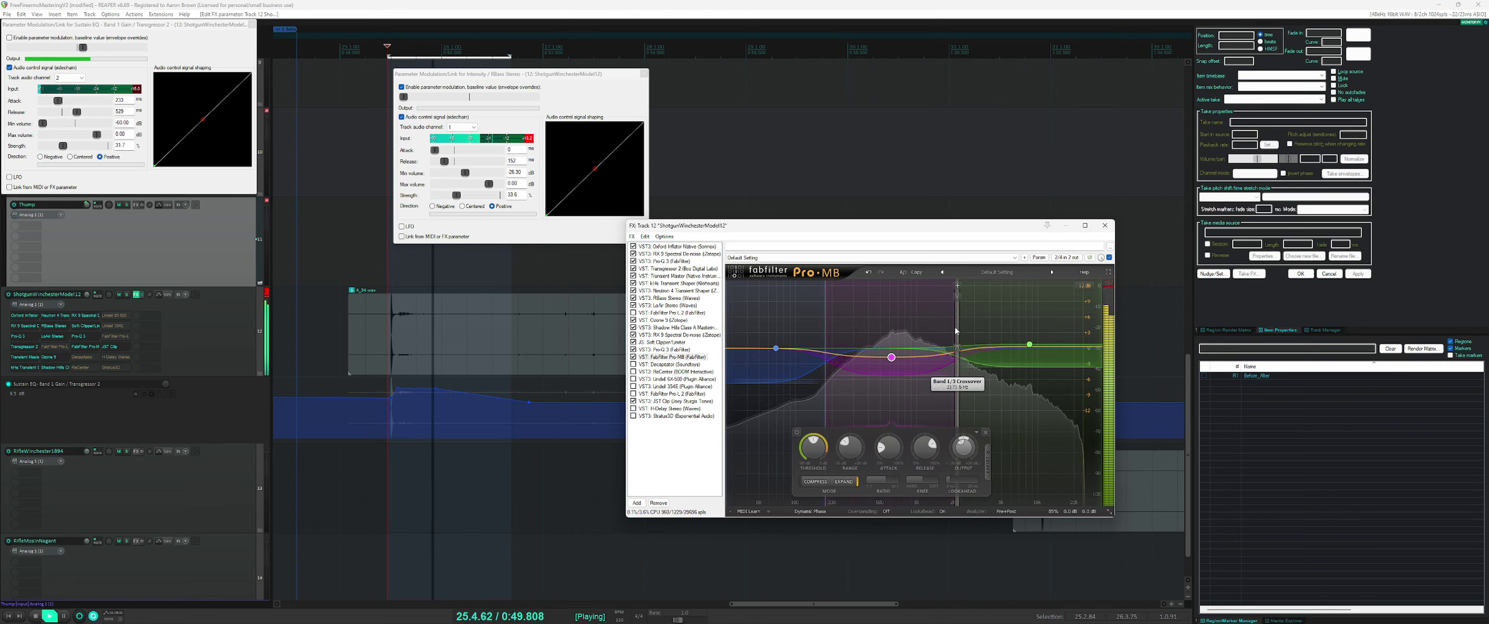
pyautogui.click(1018, 365)
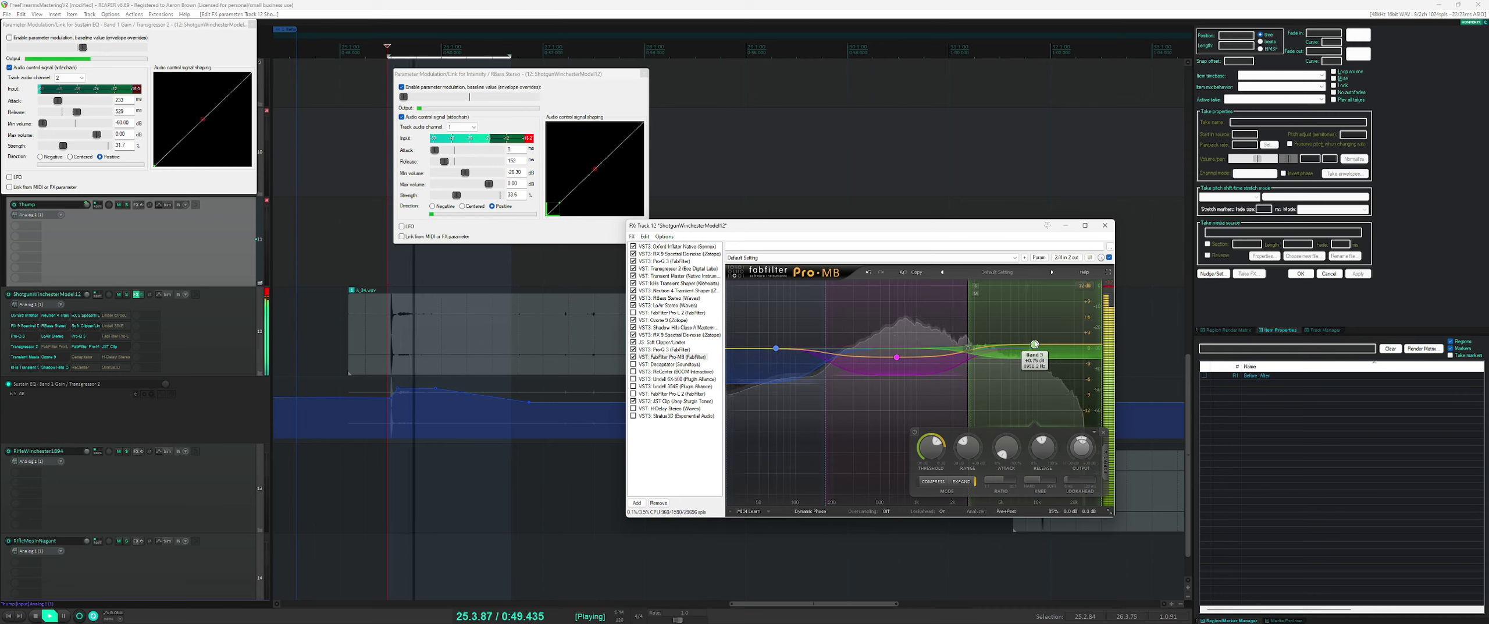
pyautogui.moveTo(1033, 344); pyautogui.dragTo(1034, 340)
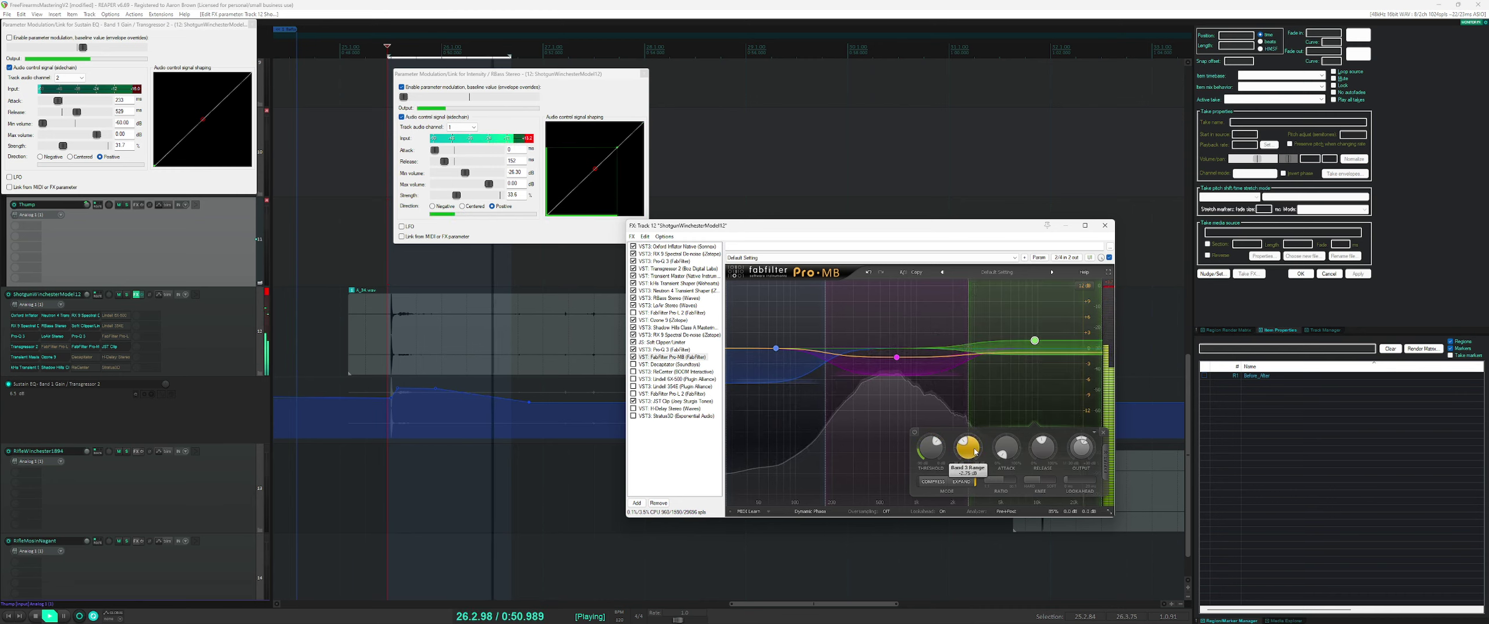
# - Try an upward range with a lowered level on the high band, and undo those changes
pyautogui.moveTo(968, 447); pyautogui.dragTo(992, 421)
pyautogui.moveTo(1040, 347); pyautogui.dragTo(1041, 369)
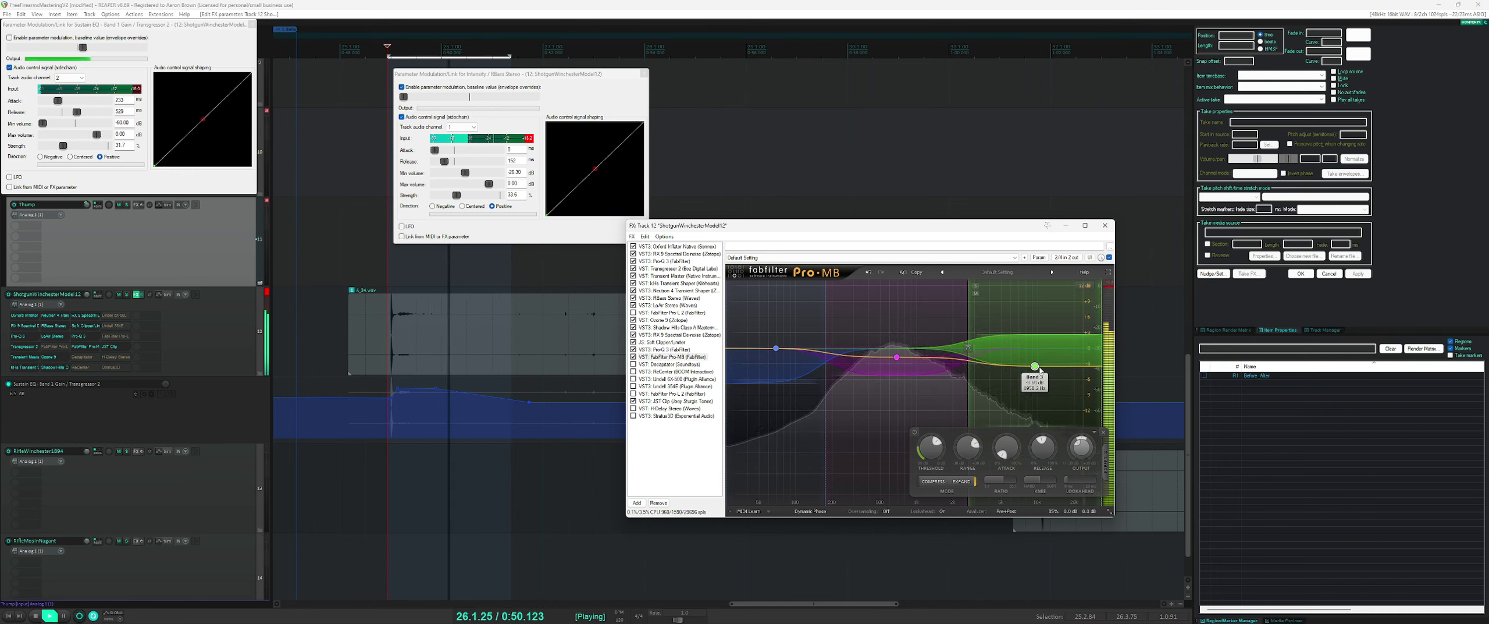
pyautogui.click(870, 273)
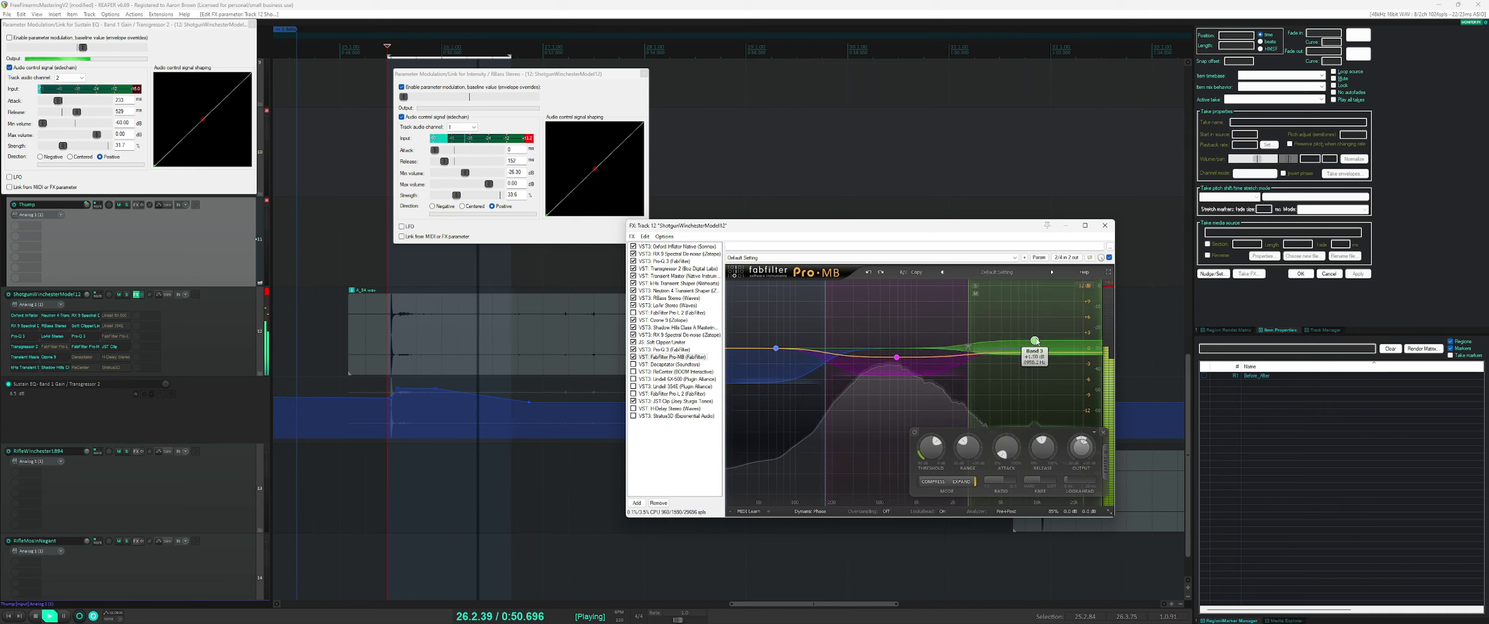
# - Lower the crossover between Pro-MB's midrange and high bands slightly, and compare playback with Transgressor 2 bypassed
pyautogui.moveTo(1037, 340); pyautogui.dragTo(958, 318)
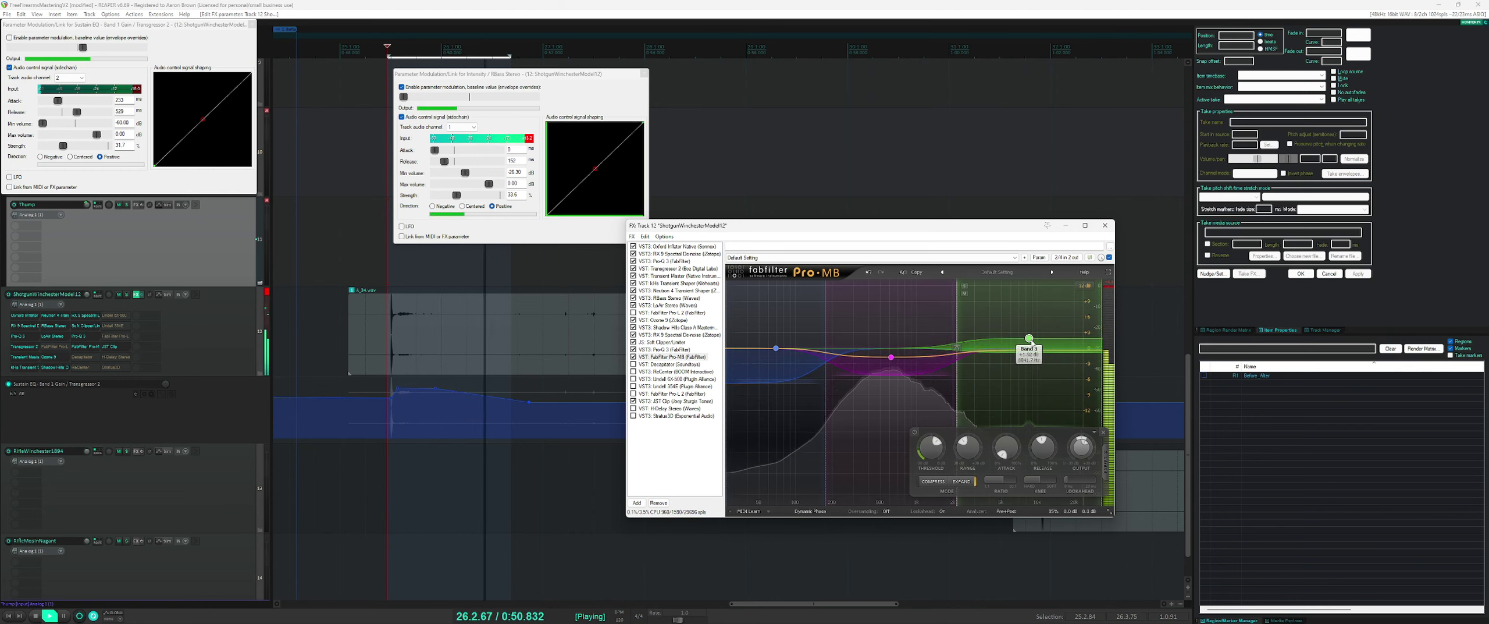
pyautogui.click(634, 268)
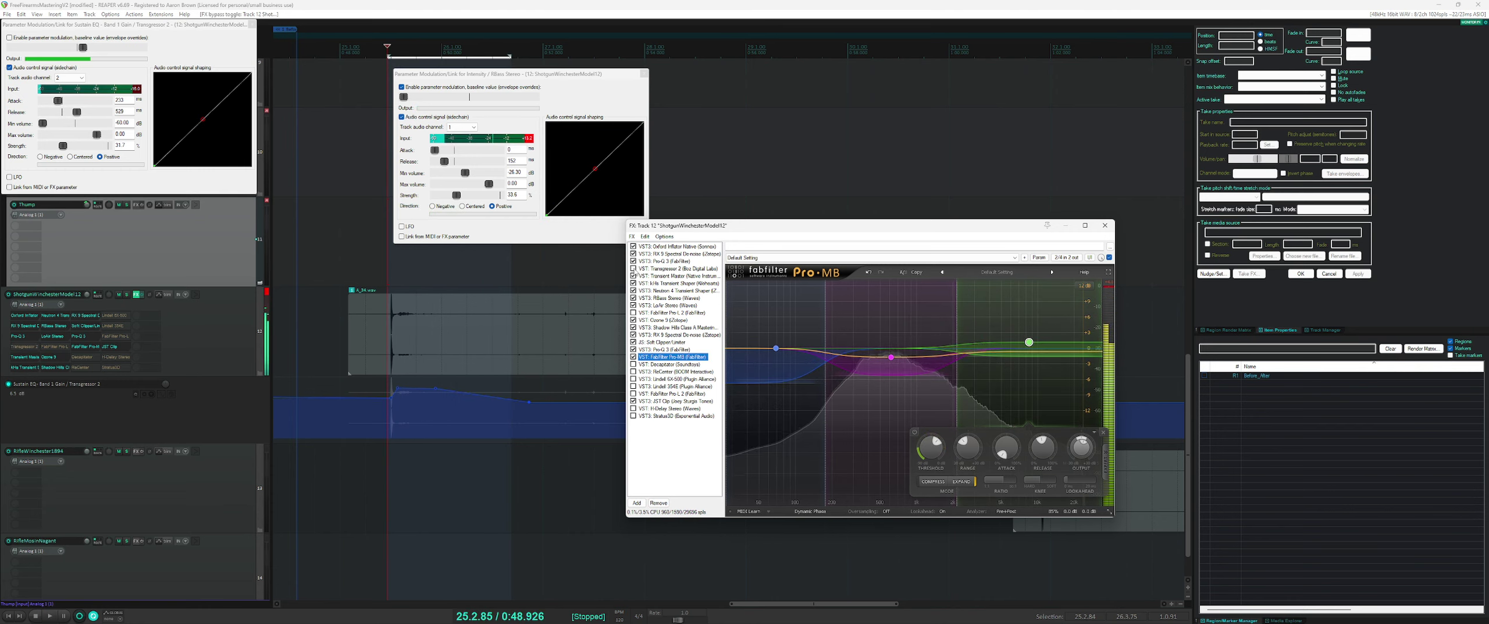
pyautogui.press('space')
pyautogui.press('space')
pyautogui.click(633, 268)
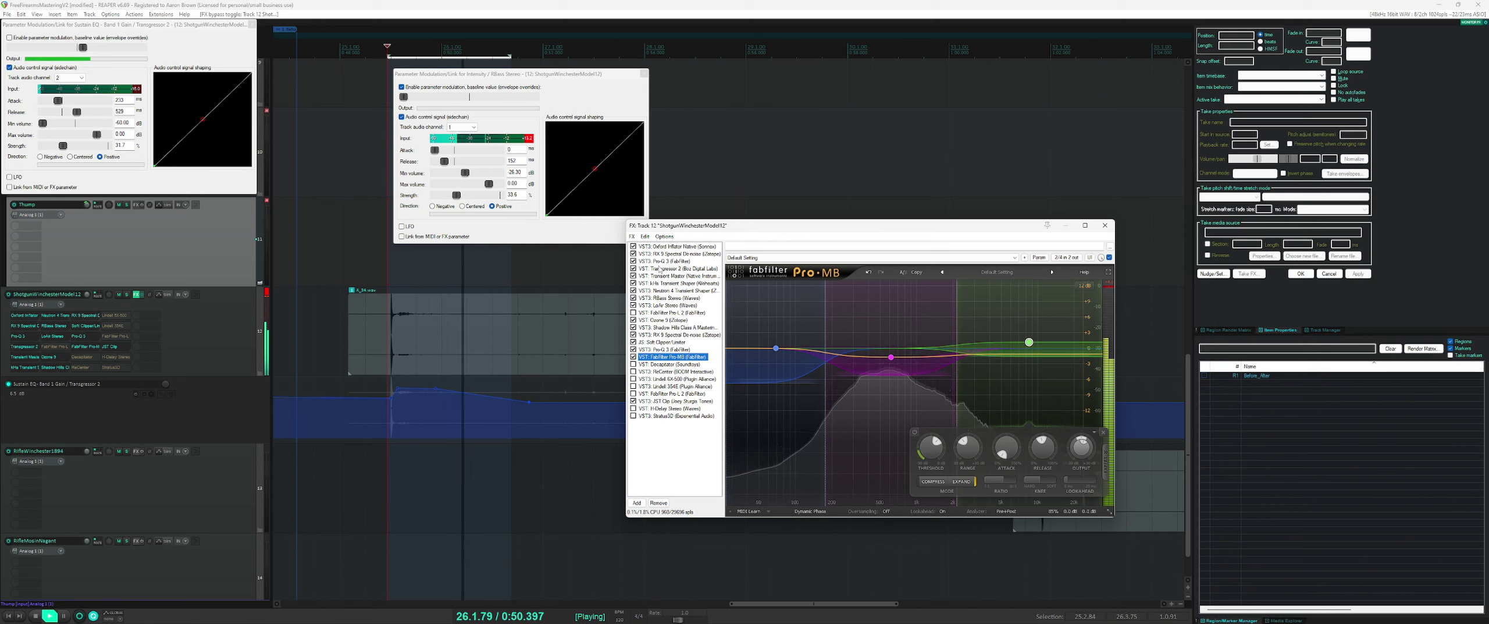
# - In Transgressor 2, move the sustain EQ's green band higher in frequency and fine-tune the transient EQ's orange band by ear
pyautogui.click(675, 268)
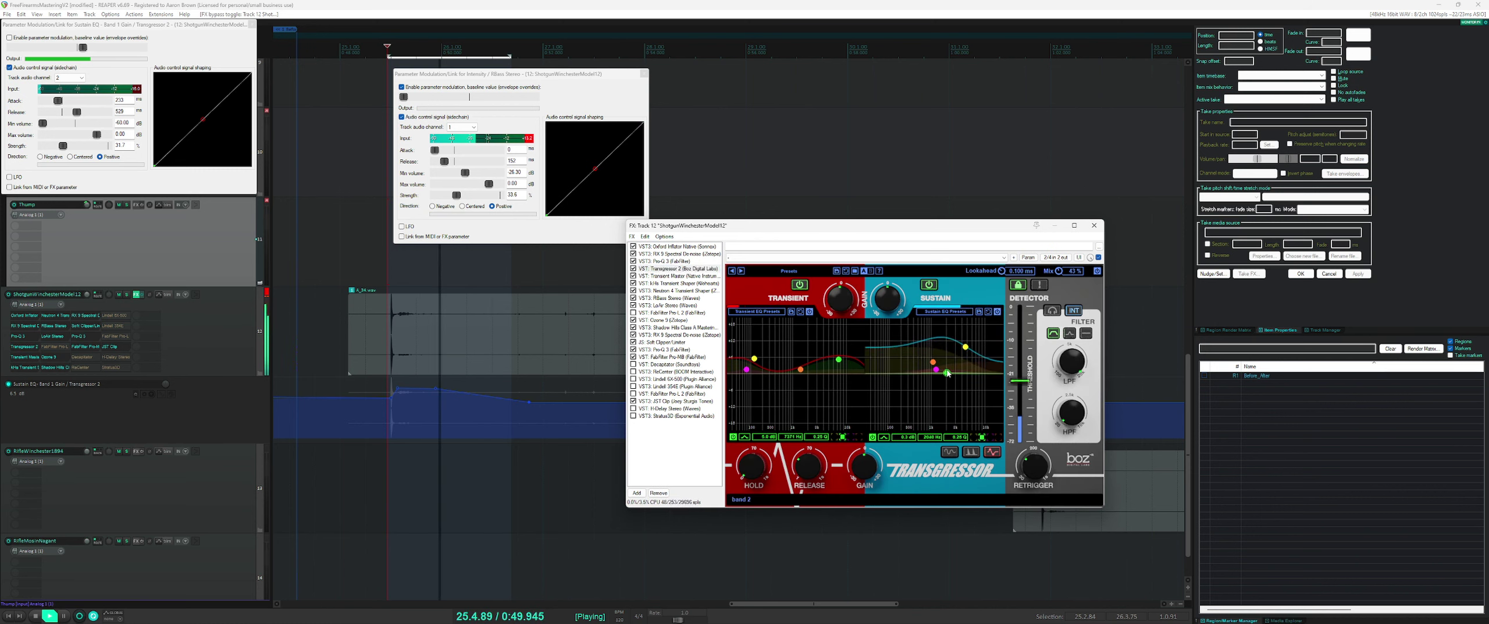
pyautogui.moveTo(949, 371)
pyautogui.mouseDown()
pyautogui.moveTo(975, 357)
pyautogui.moveTo(958, 363)
pyautogui.mouseUp()
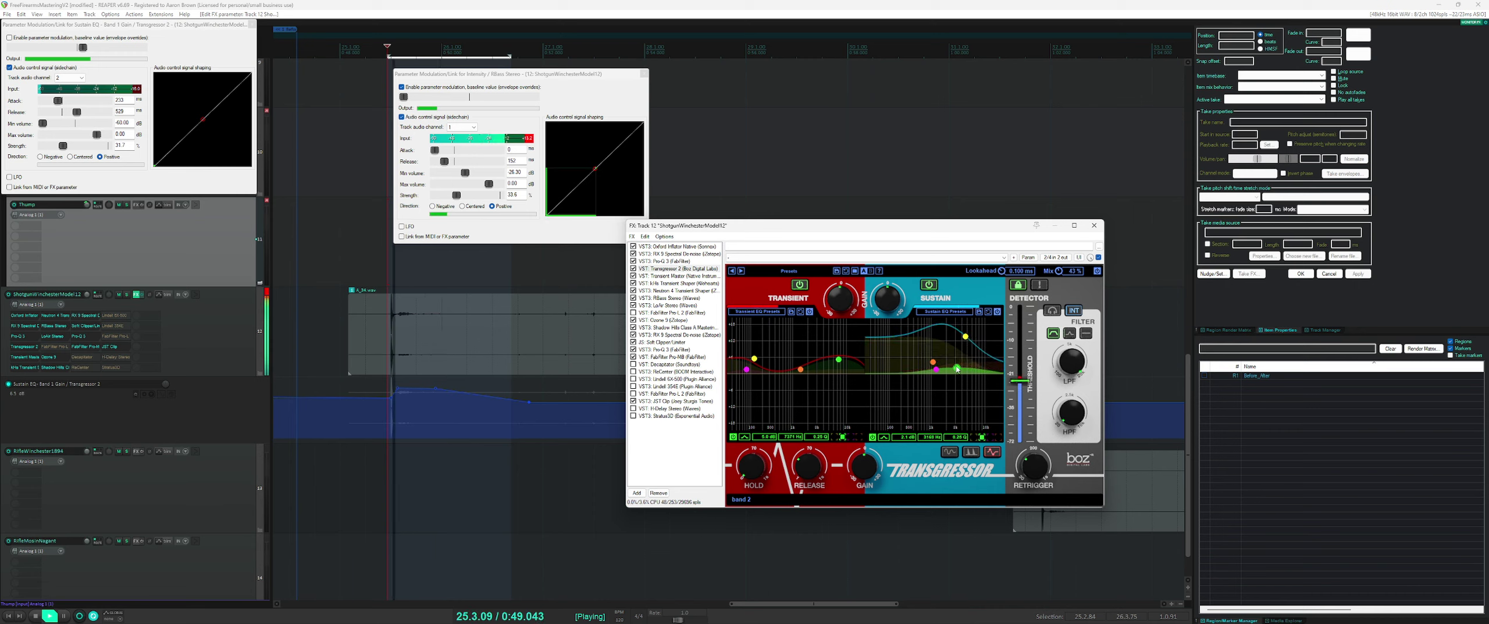
pyautogui.moveTo(974, 367); pyautogui.dragTo(971, 366)
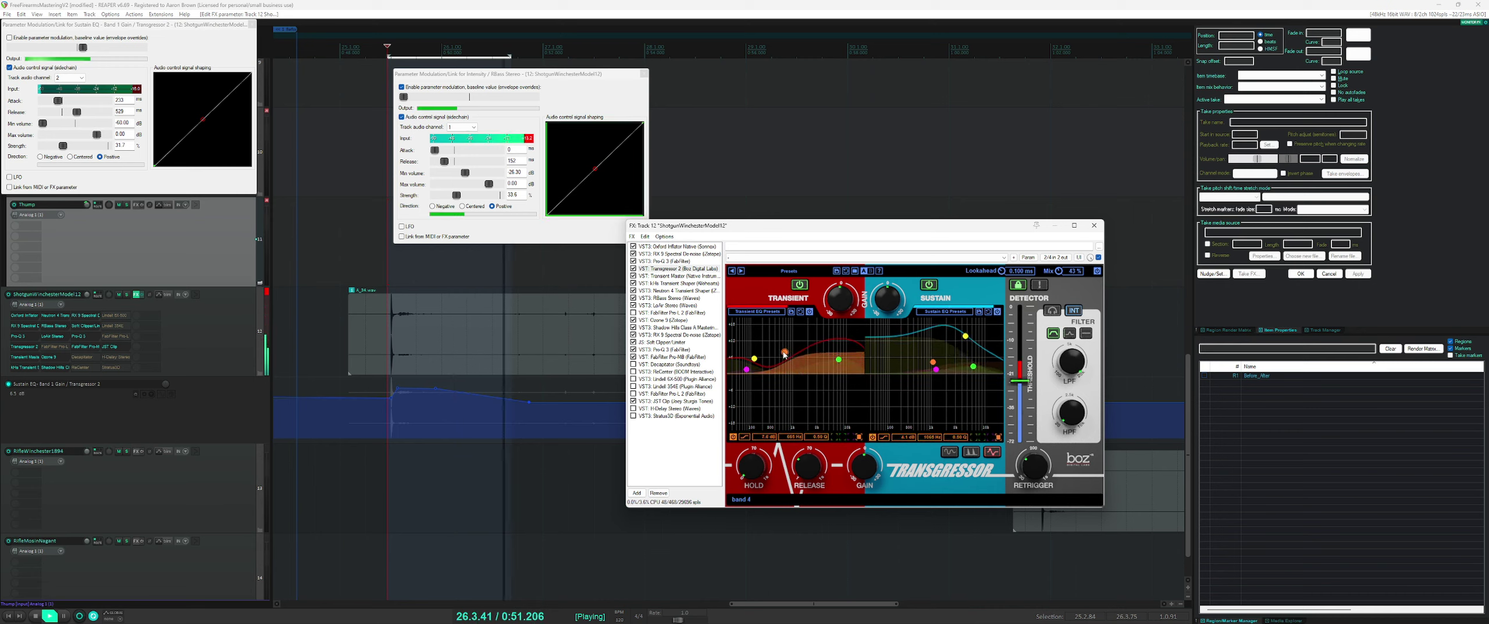
pyautogui.moveTo(789, 327); pyautogui.dragTo(790, 316)
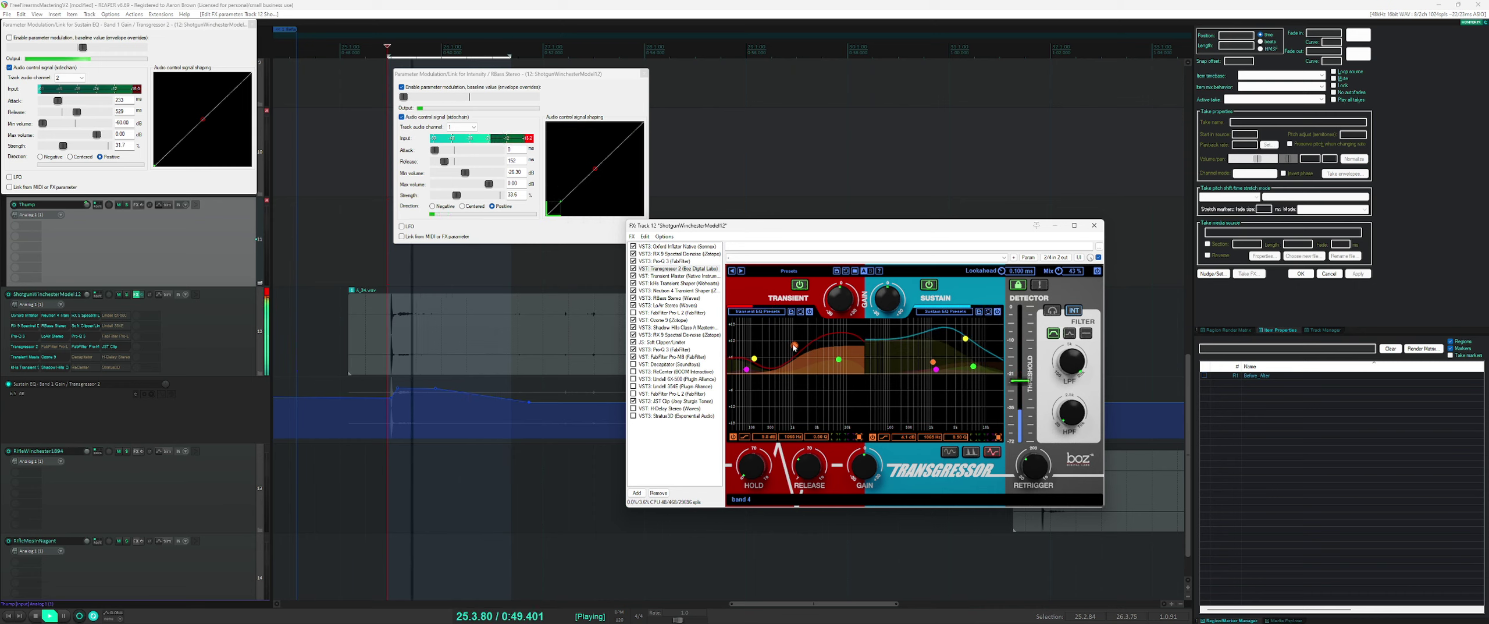
pyautogui.moveTo(793, 353); pyautogui.dragTo(794, 363)
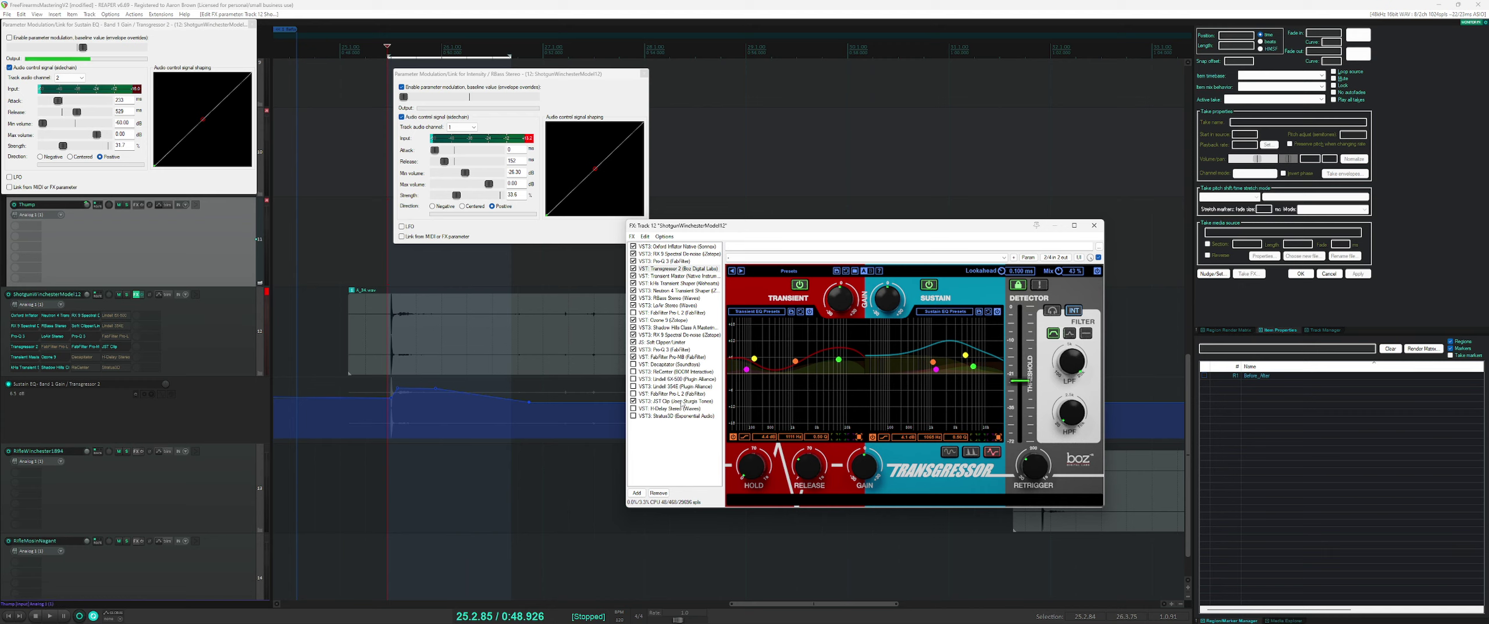
# - Add RX 9 De-click after Pro-MB, loop the shot, and lower its sensitivity to 2.2 while monitoring clicks only
pyautogui.click(636, 493)
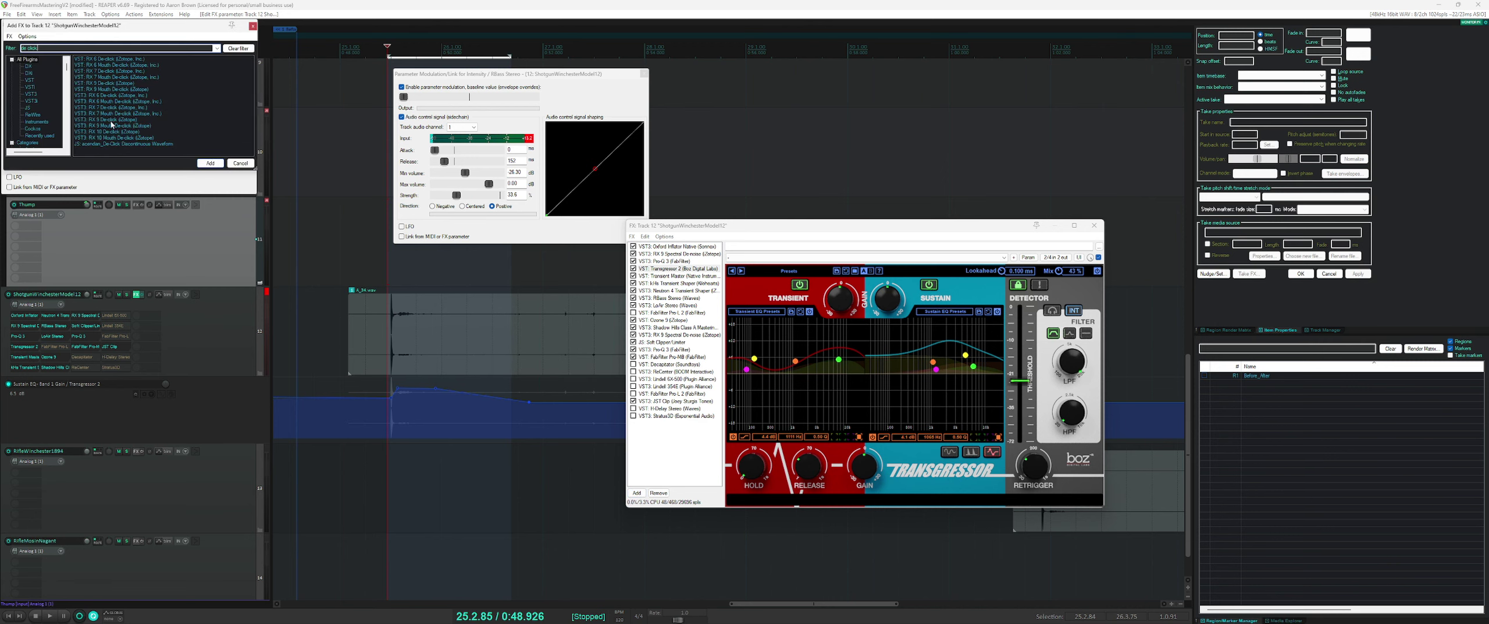
pyautogui.press('Return')
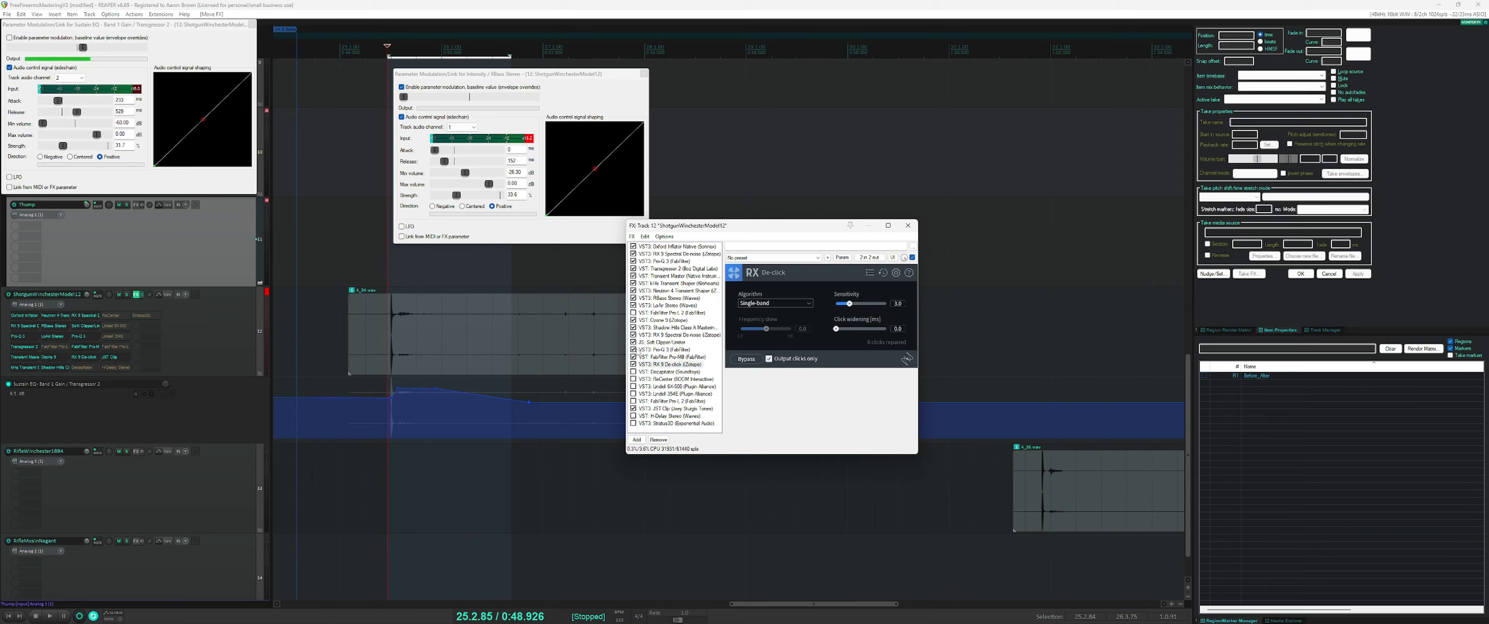
pyautogui.moveTo(392, 285); pyautogui.dragTo(415, 280)
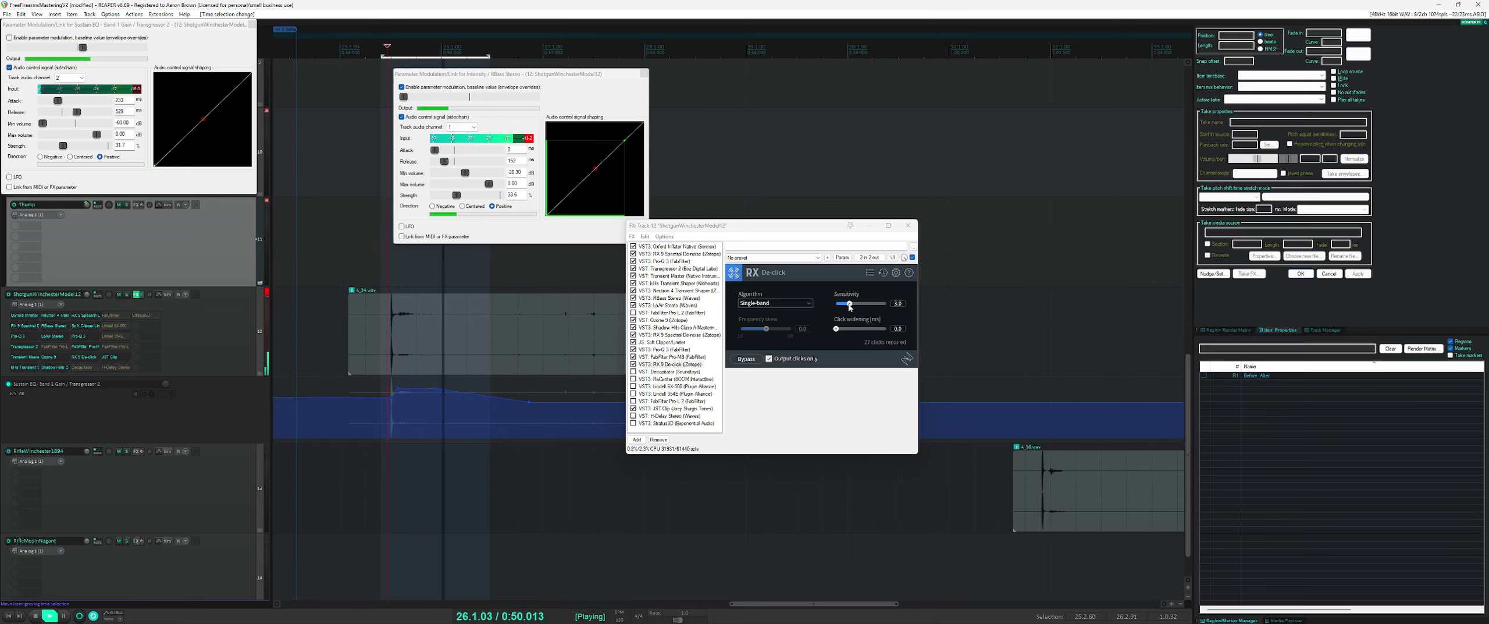
pyautogui.moveTo(849, 304); pyautogui.dragTo(846, 309)
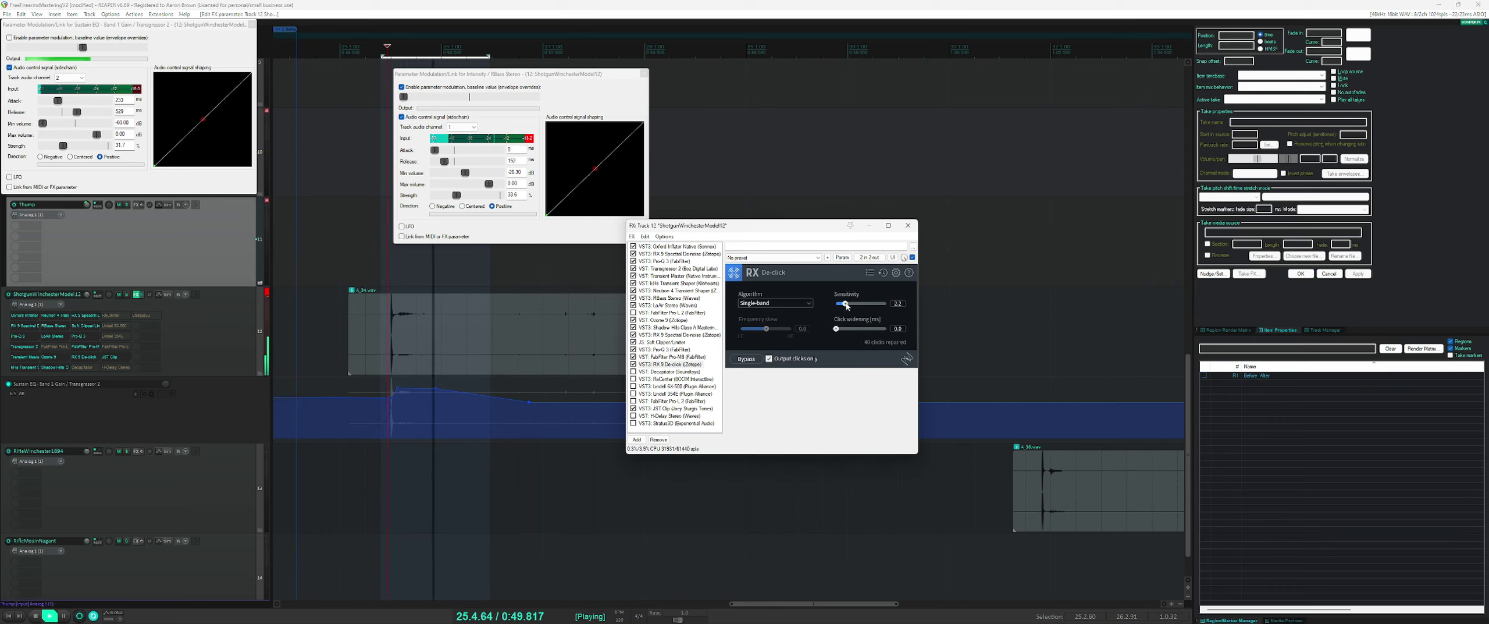
# - Turn off De-click's clicks-only output, set its sensitivity to 2.8, and add a slight amount of click widening
pyautogui.click(778, 360)
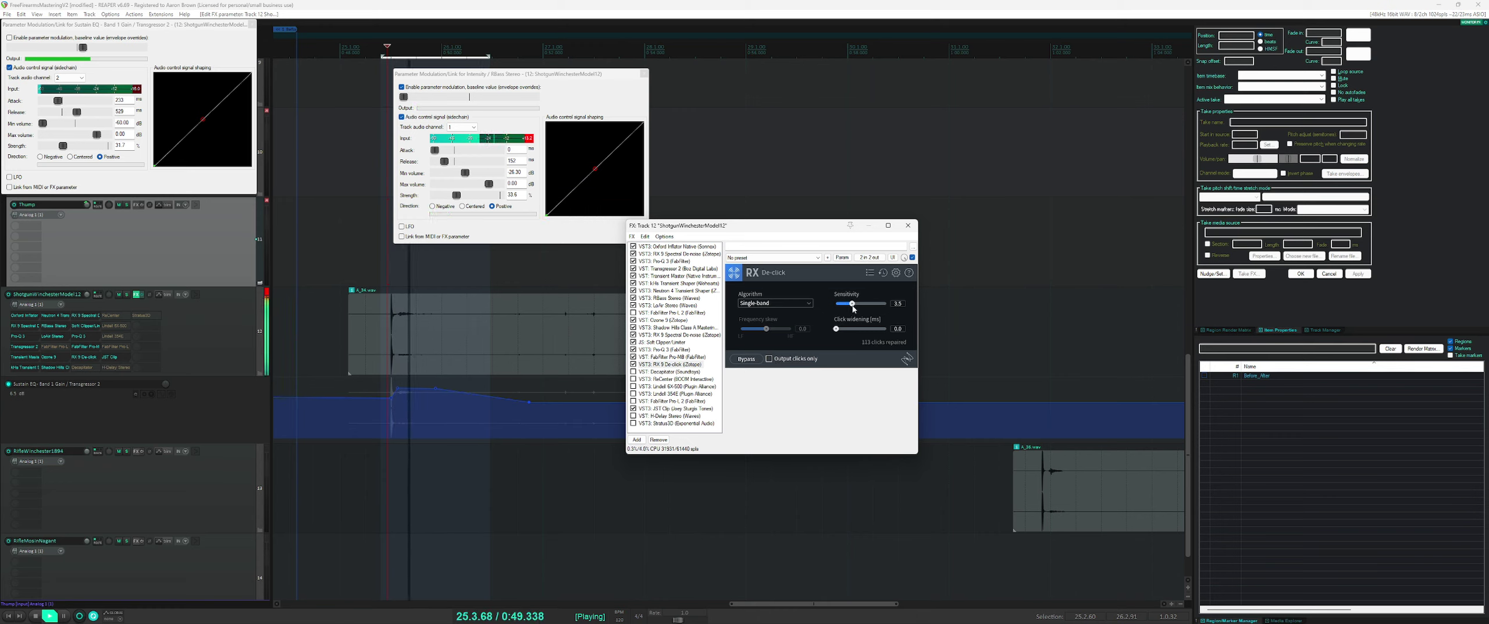
pyautogui.moveTo(851, 306); pyautogui.dragTo(850, 307)
pyautogui.moveTo(851, 307); pyautogui.dragTo(852, 307)
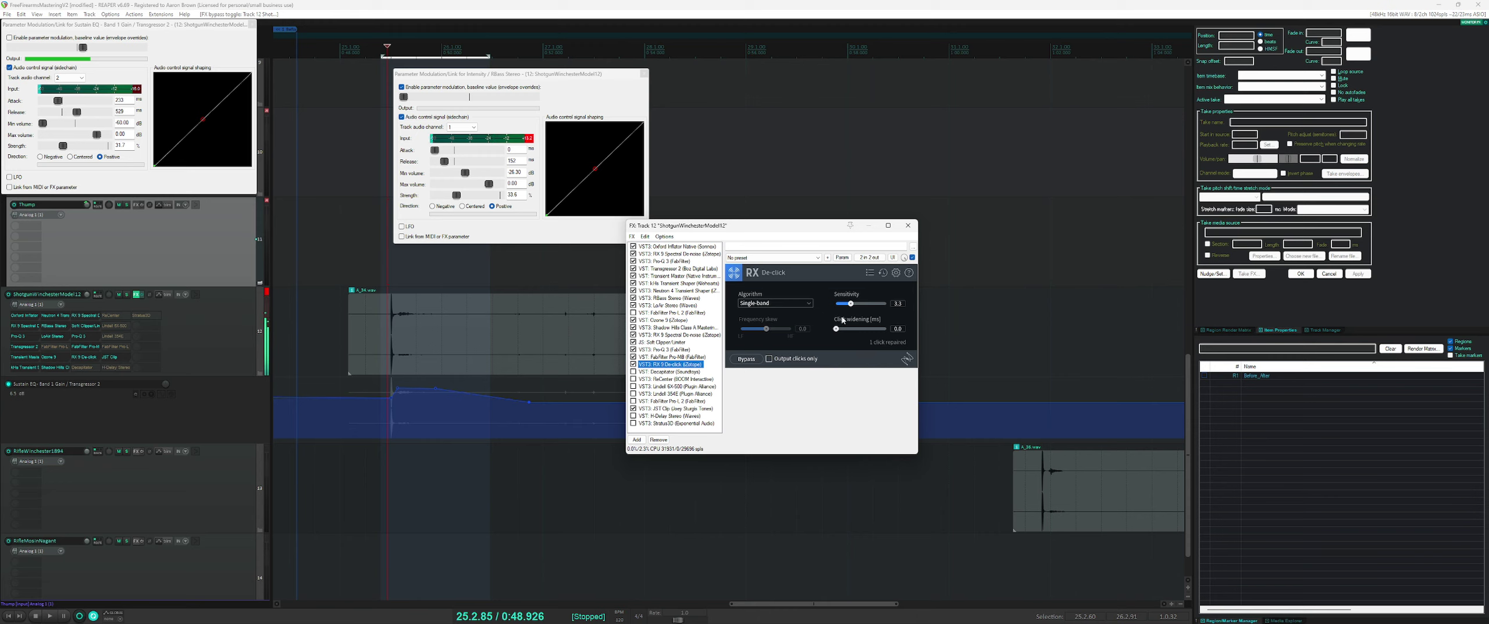
pyautogui.press('space')
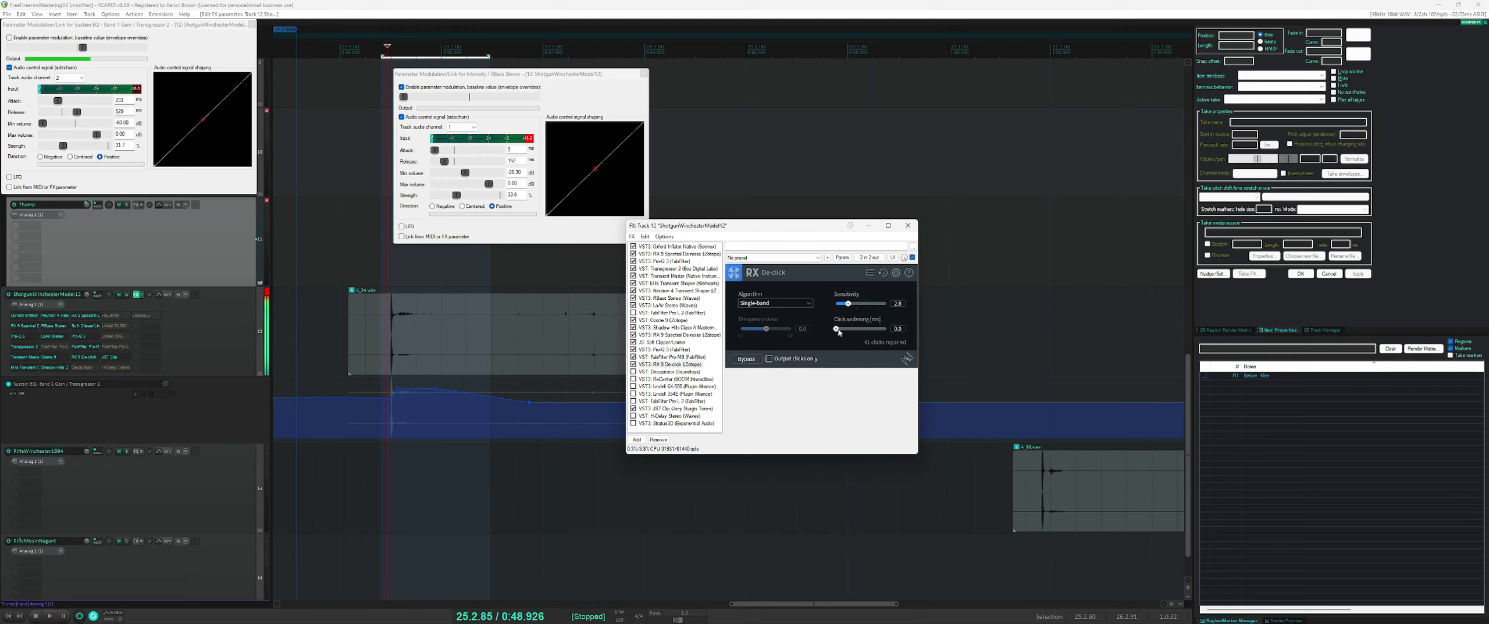
pyautogui.press('space')
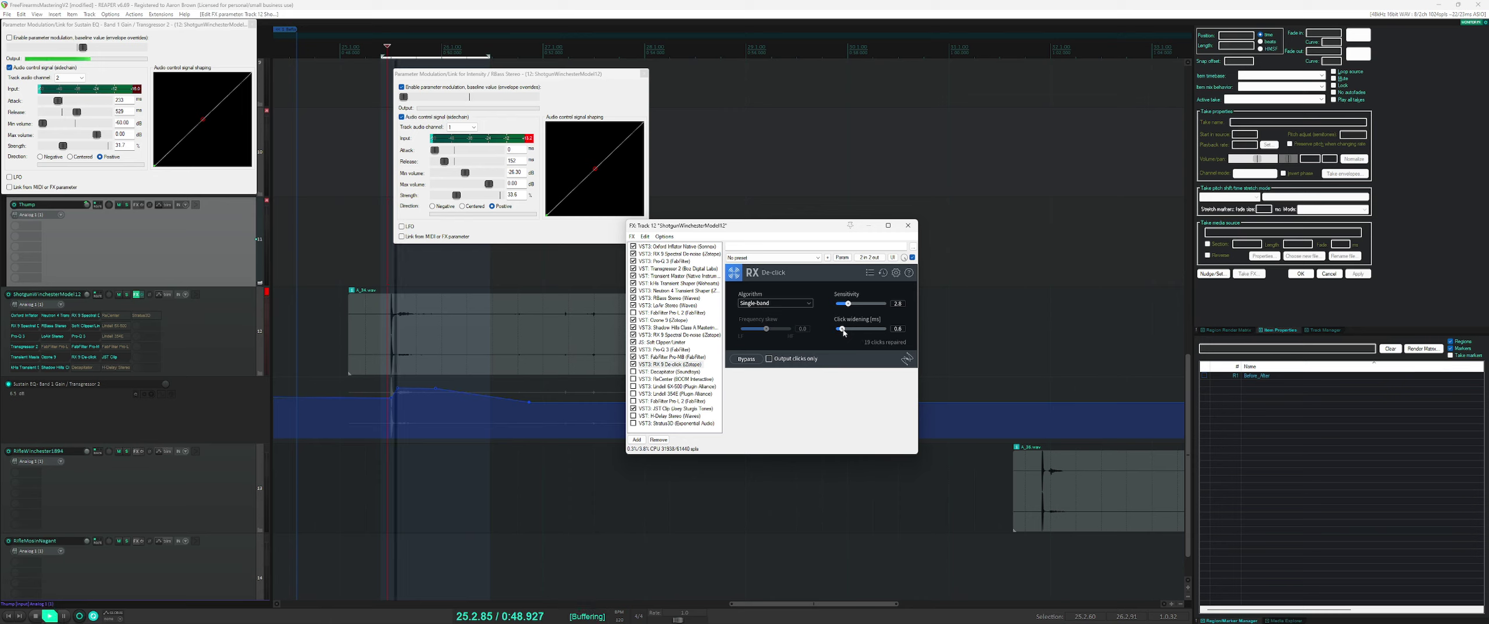
pyautogui.moveTo(844, 333); pyautogui.dragTo(841, 332)
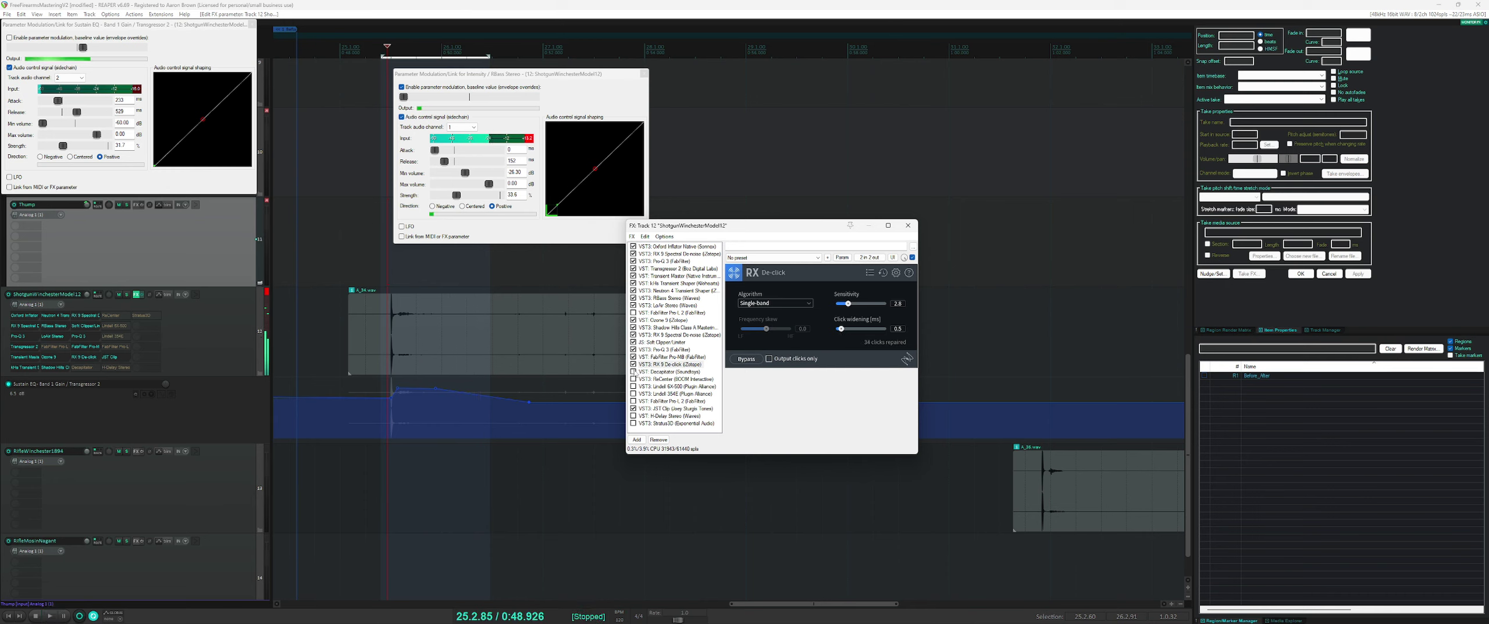
# - Enable Decapitator in the chain, adjust its drive during playback, and audition the E style
pyautogui.click(658, 371)
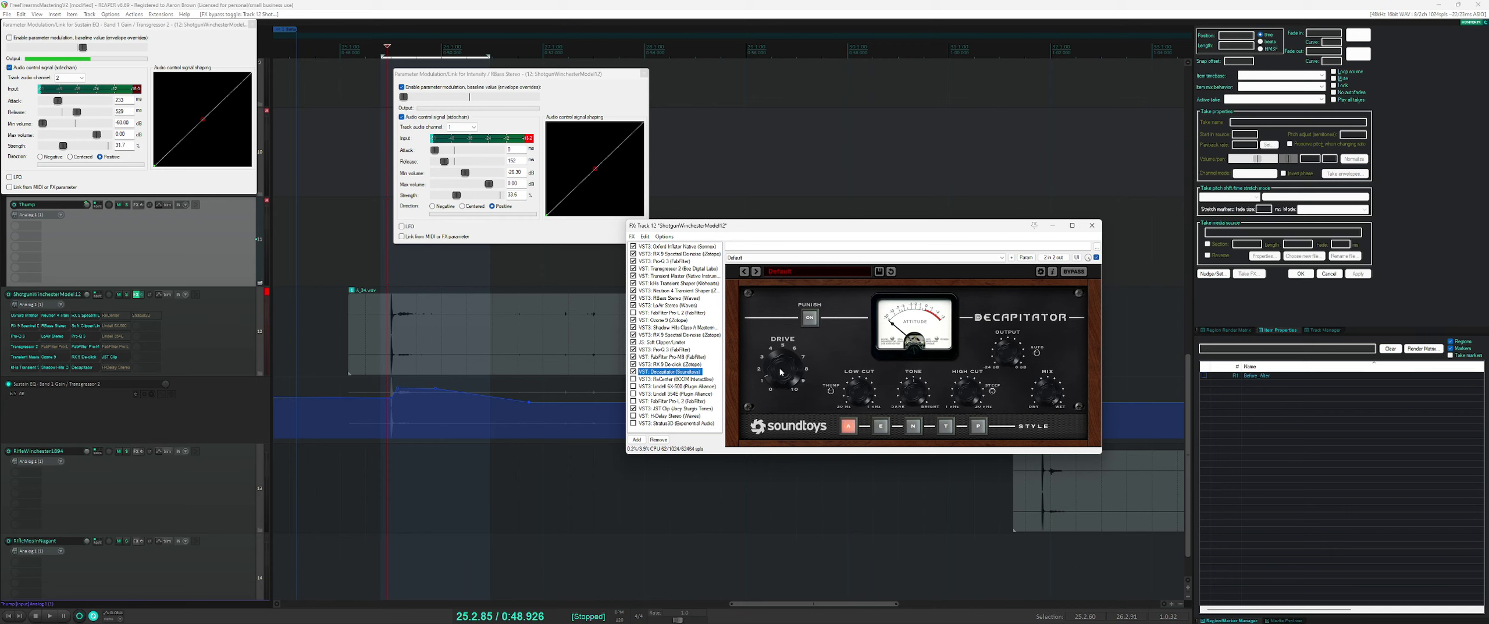
pyautogui.press('space')
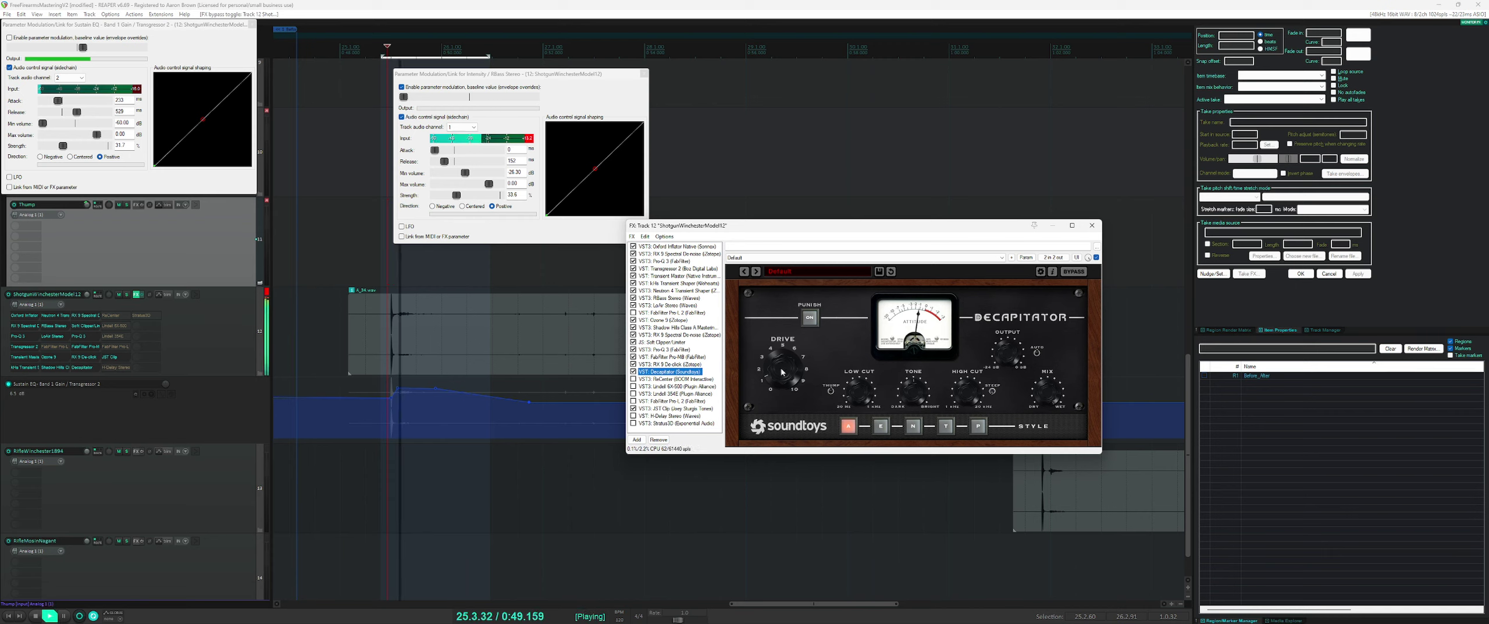
pyautogui.moveTo(783, 372); pyautogui.dragTo(783, 367)
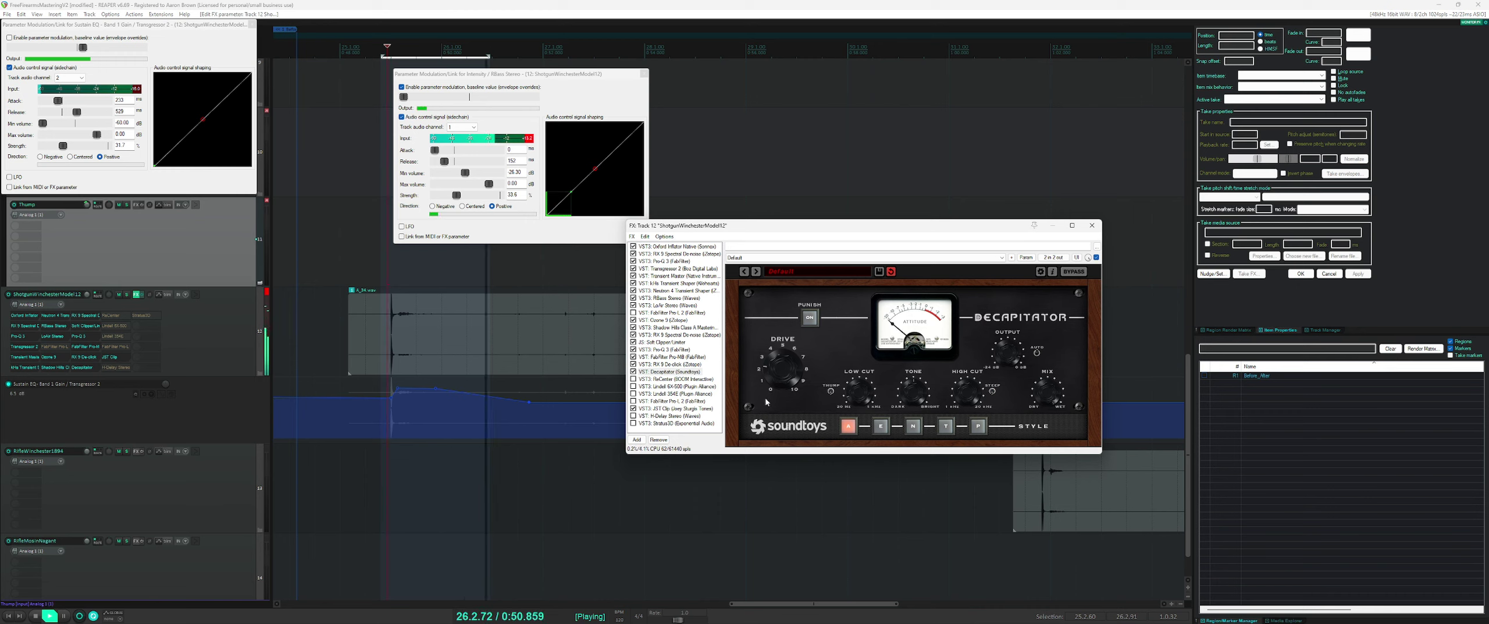
pyautogui.click(880, 426)
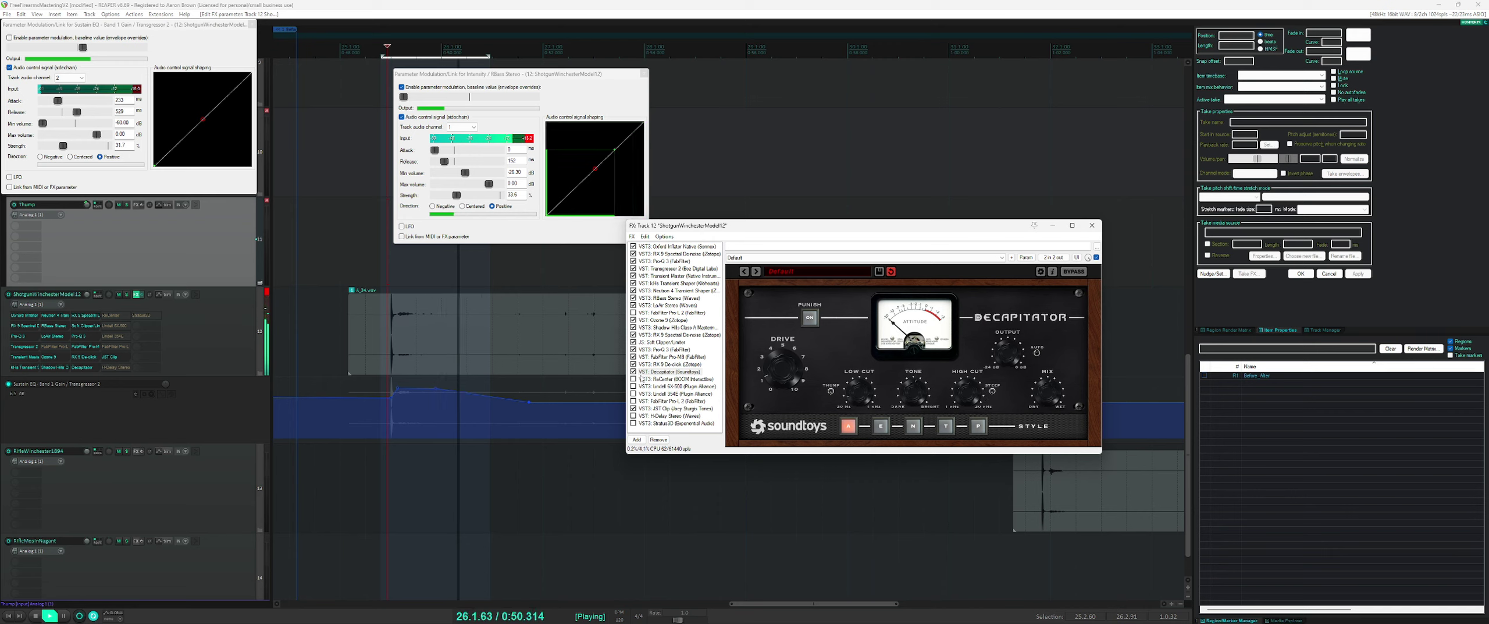
# - Compare the looped shot with Decapitator bypassed and active, and check its drive setting
pyautogui.click(633, 371)
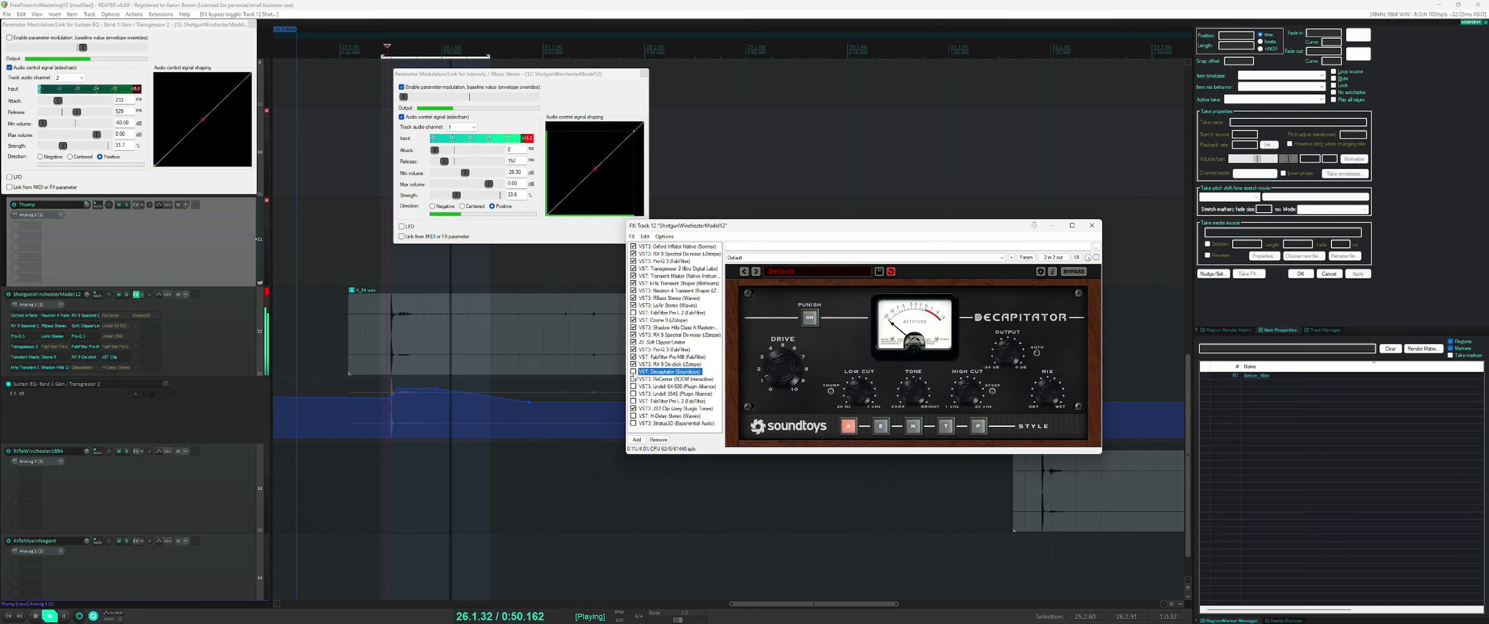
pyautogui.click(633, 371)
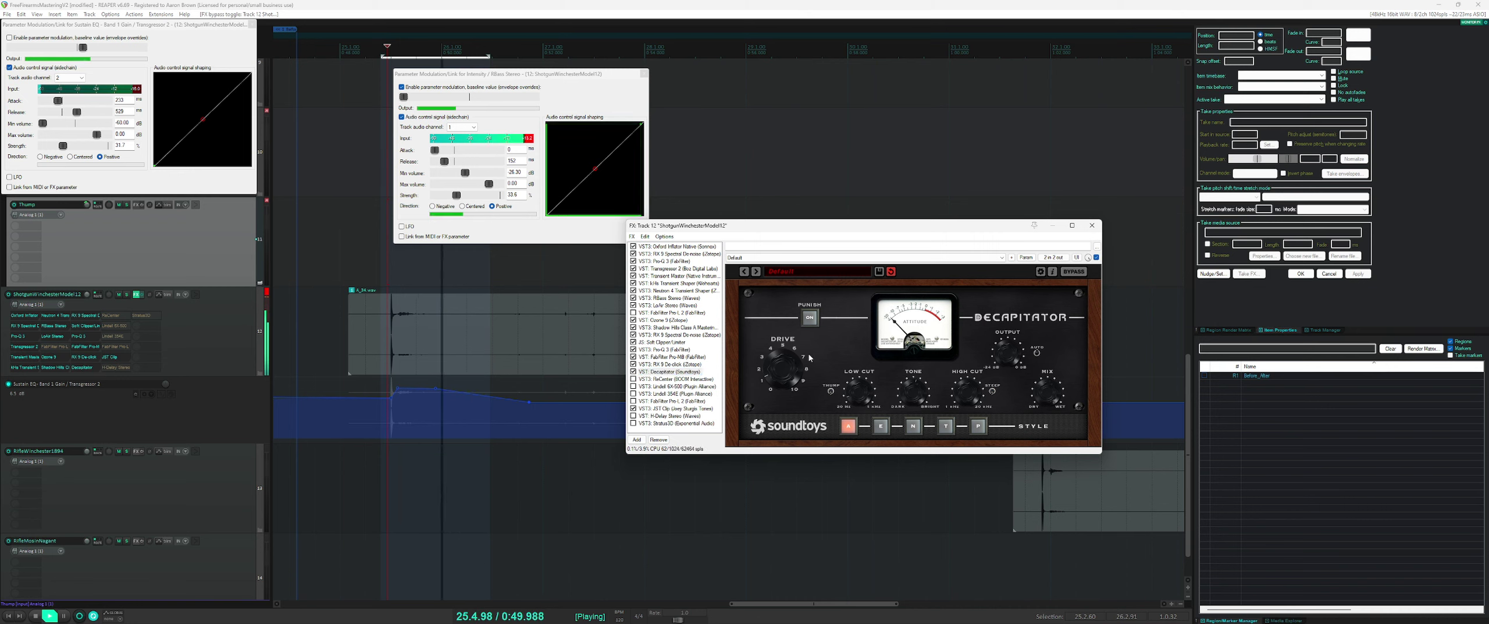
pyautogui.click(787, 354)
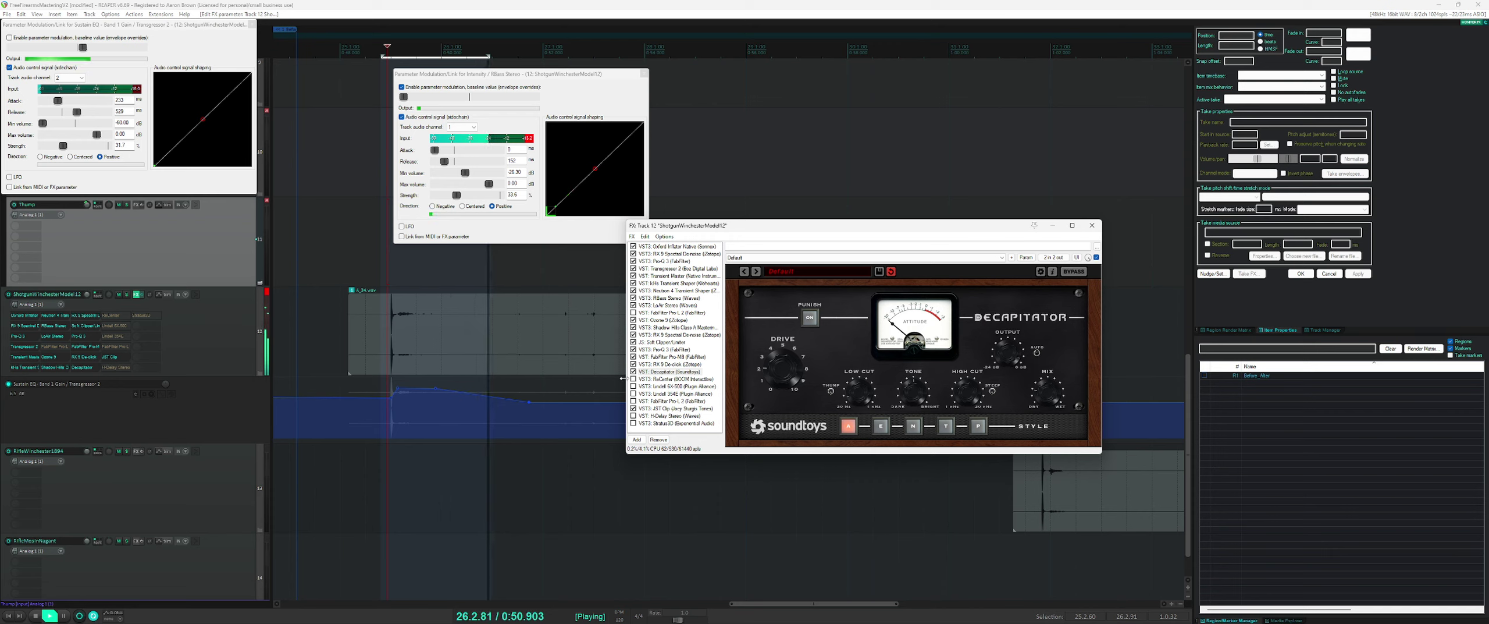
pyautogui.press('space')
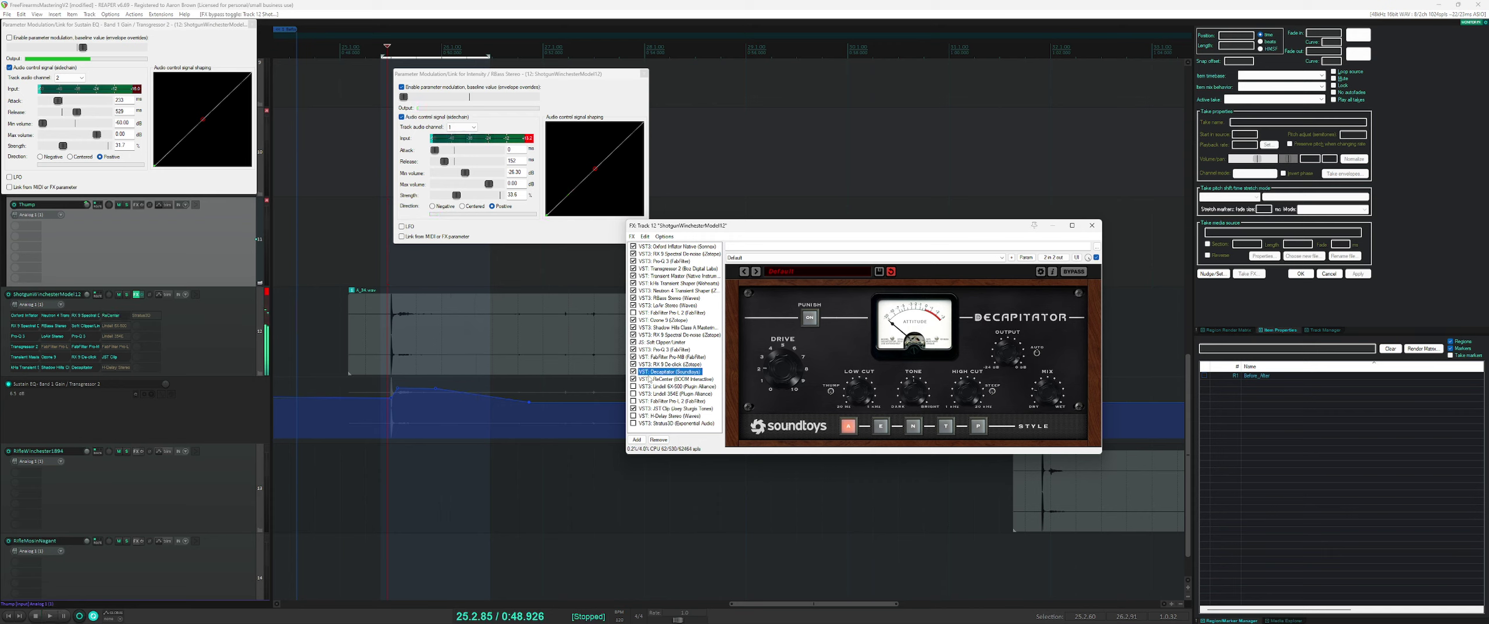
# - In ReCenter, set the mono filter to 103.3 Hz and the intensity to 98%
pyautogui.click(655, 379)
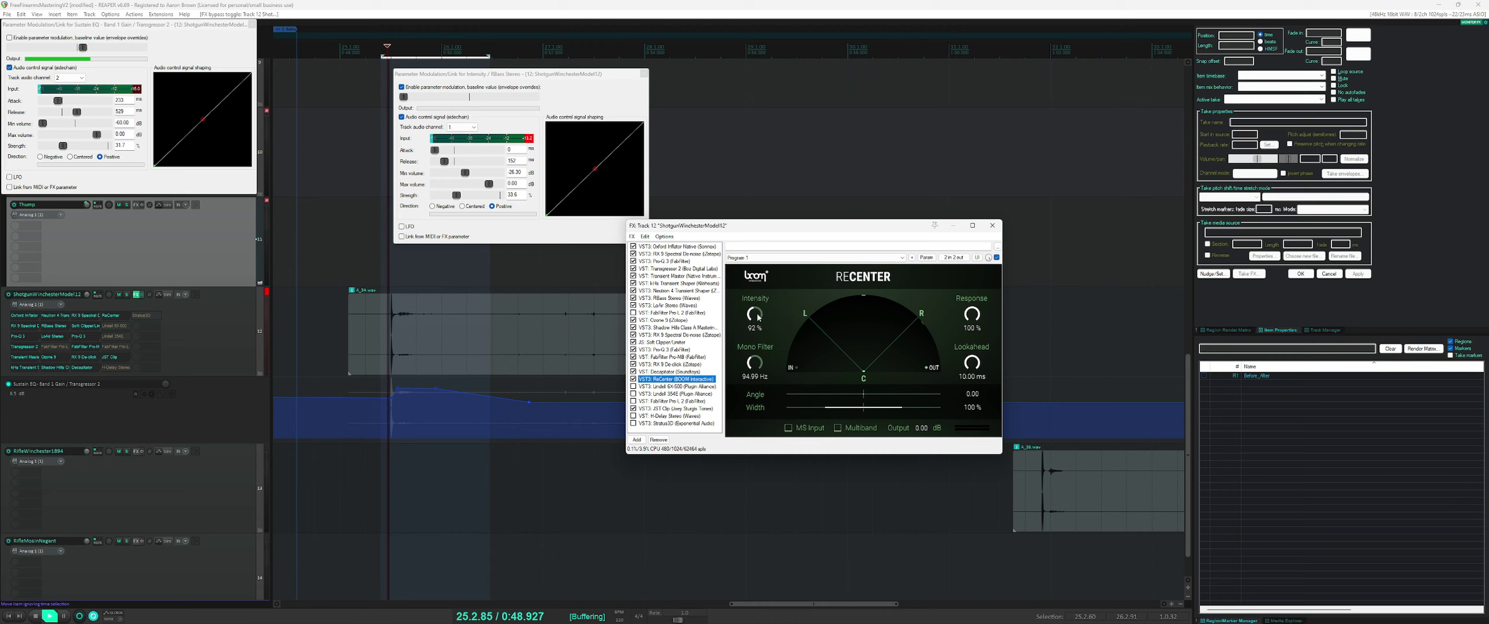
pyautogui.moveTo(756, 362); pyautogui.dragTo(759, 364)
pyautogui.moveTo(754, 317); pyautogui.dragTo(755, 315)
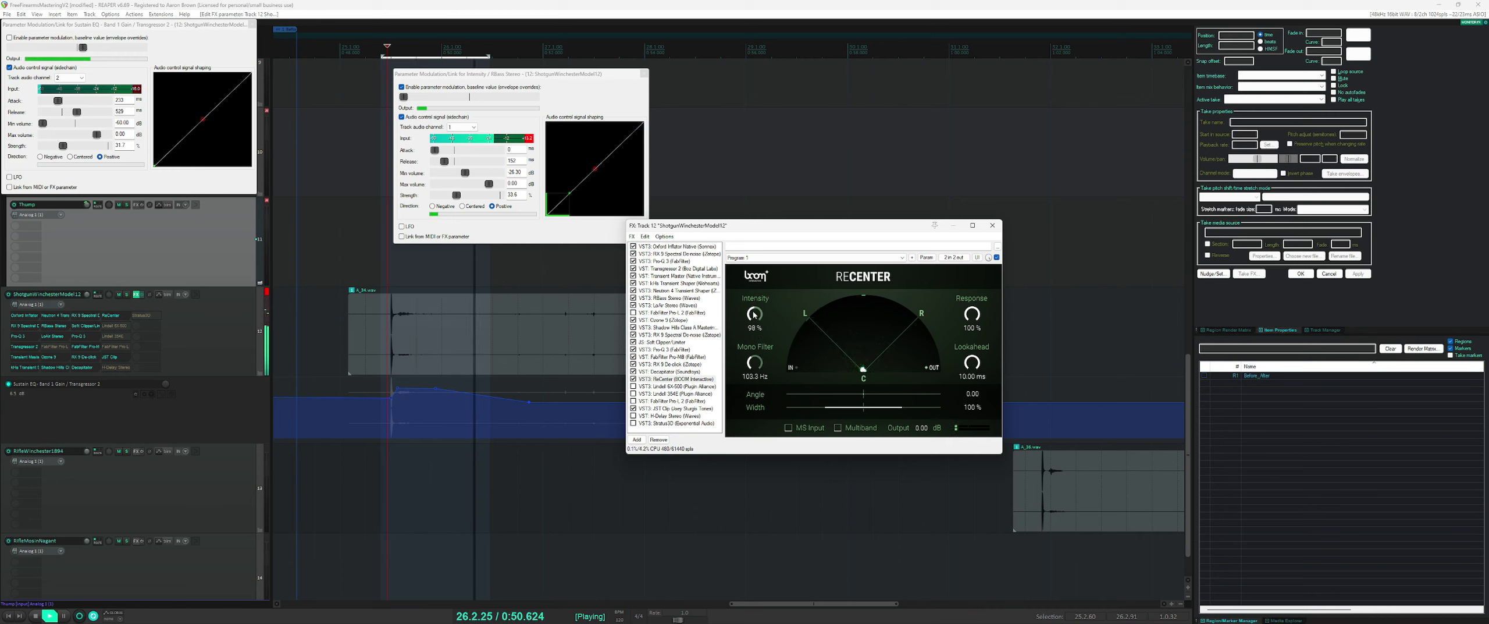
# - Fine-tune the LoAir and Lo levels in the LoAir plugin during playback
pyautogui.click(668, 305)
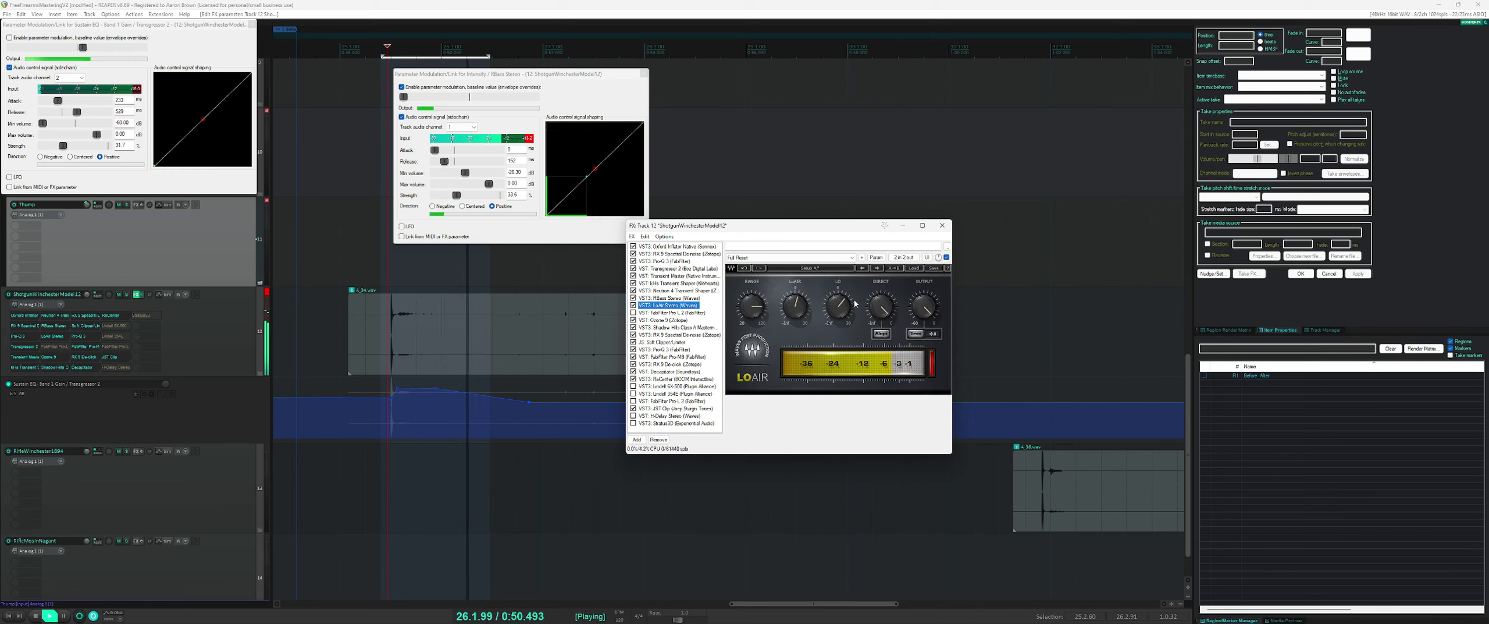
pyautogui.moveTo(840, 305); pyautogui.dragTo(795, 303)
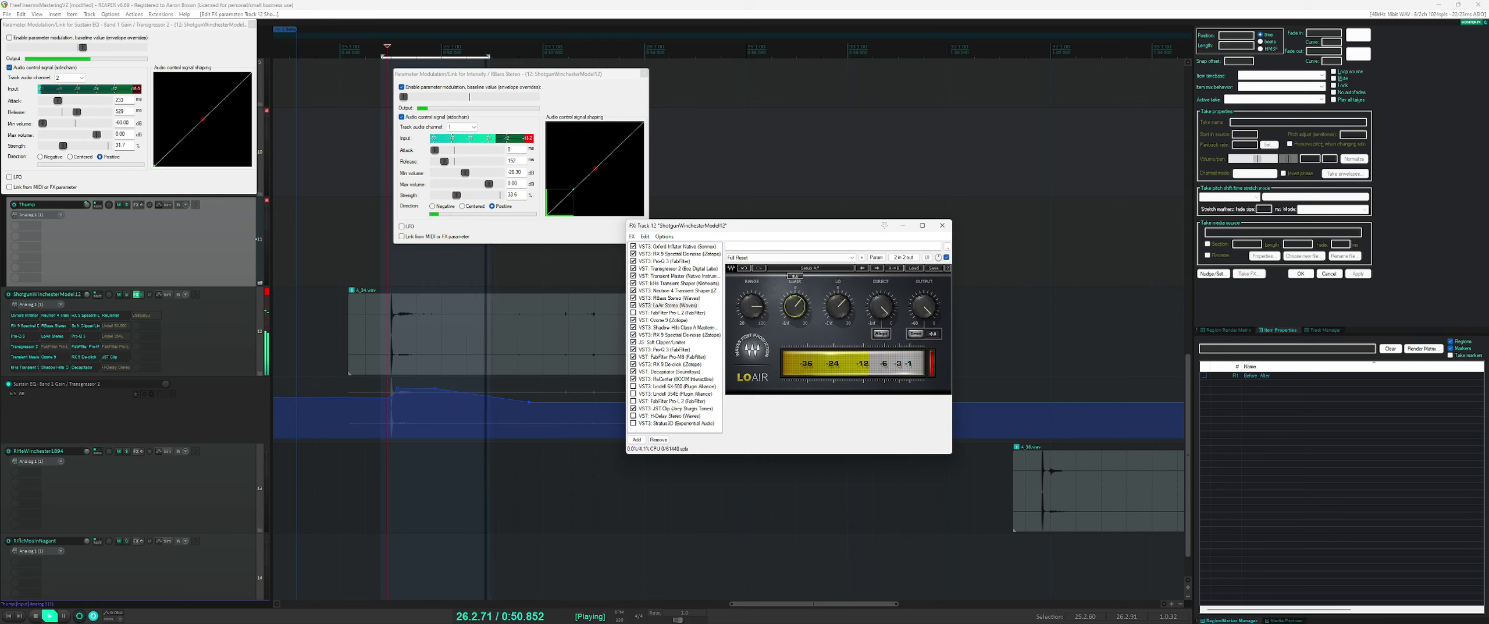
pyautogui.click(838, 305)
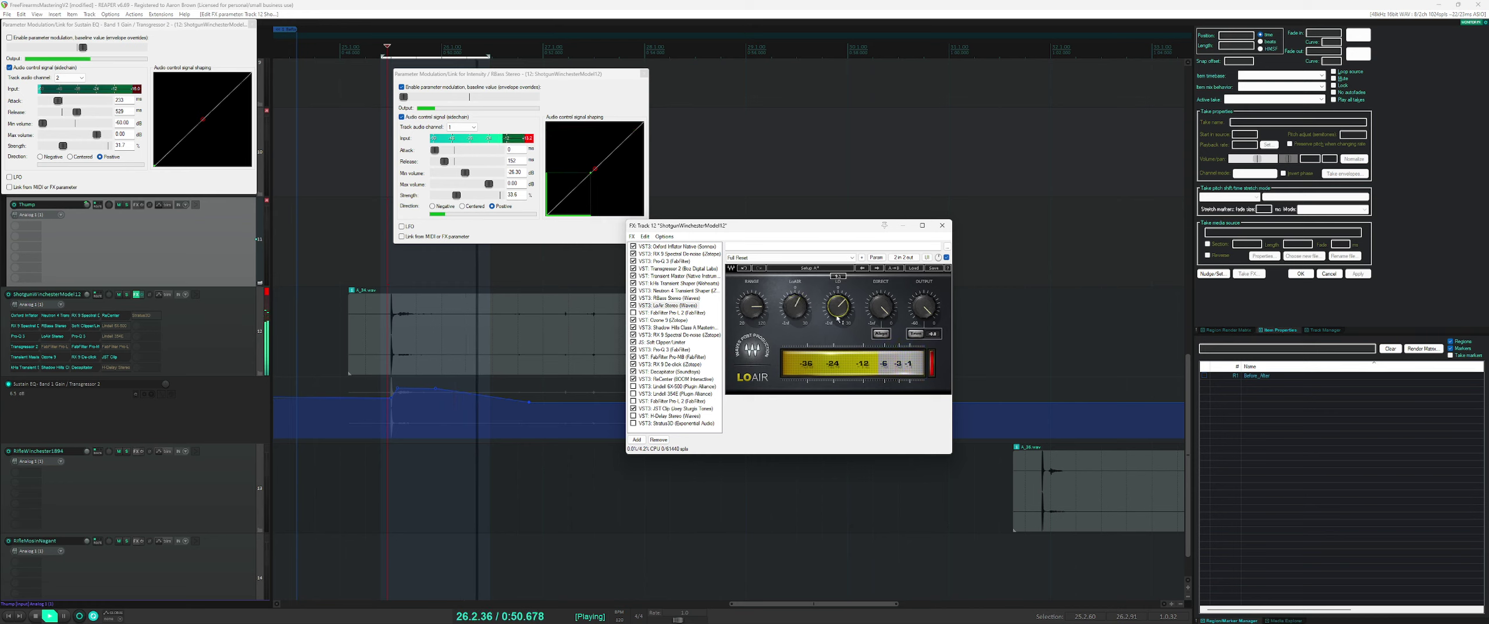
# - Toggle ReCenter's bypass for comparison and lower its mono filter to 62.73 Hz
pyautogui.click(633, 379)
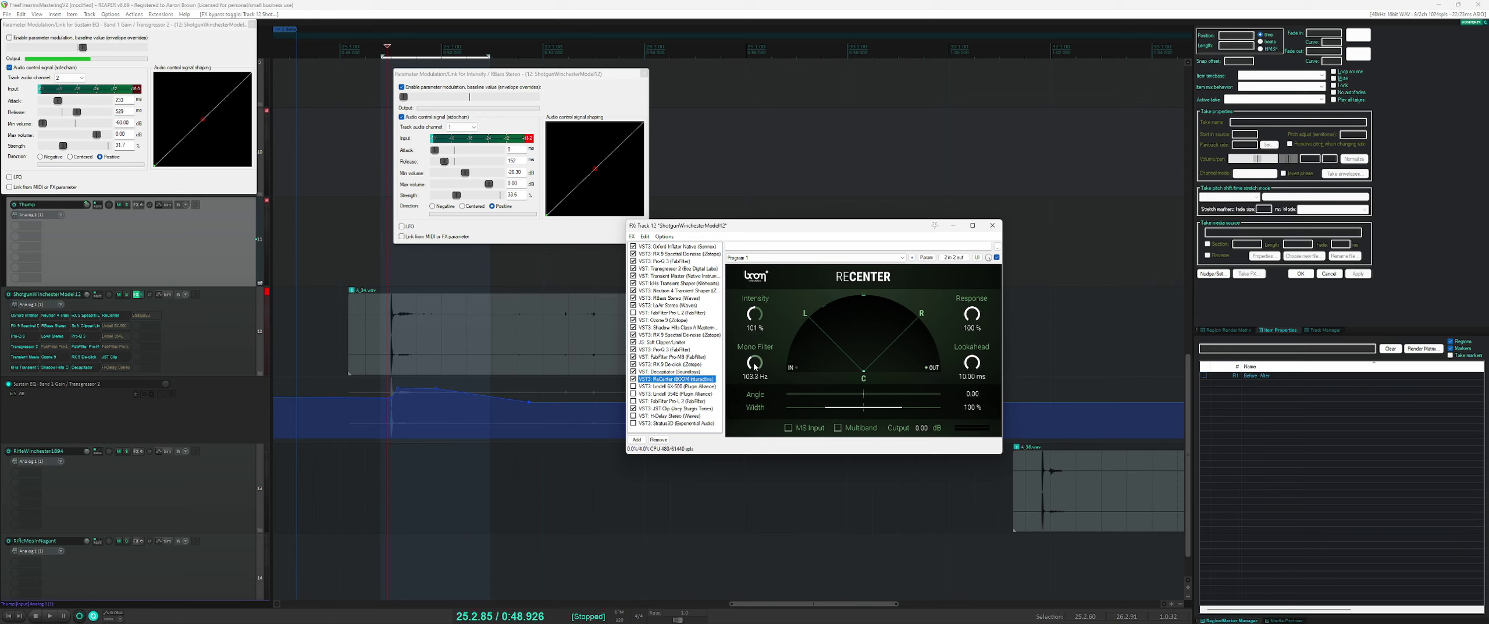
pyautogui.press('space')
pyautogui.moveTo(755, 372); pyautogui.dragTo(762, 346)
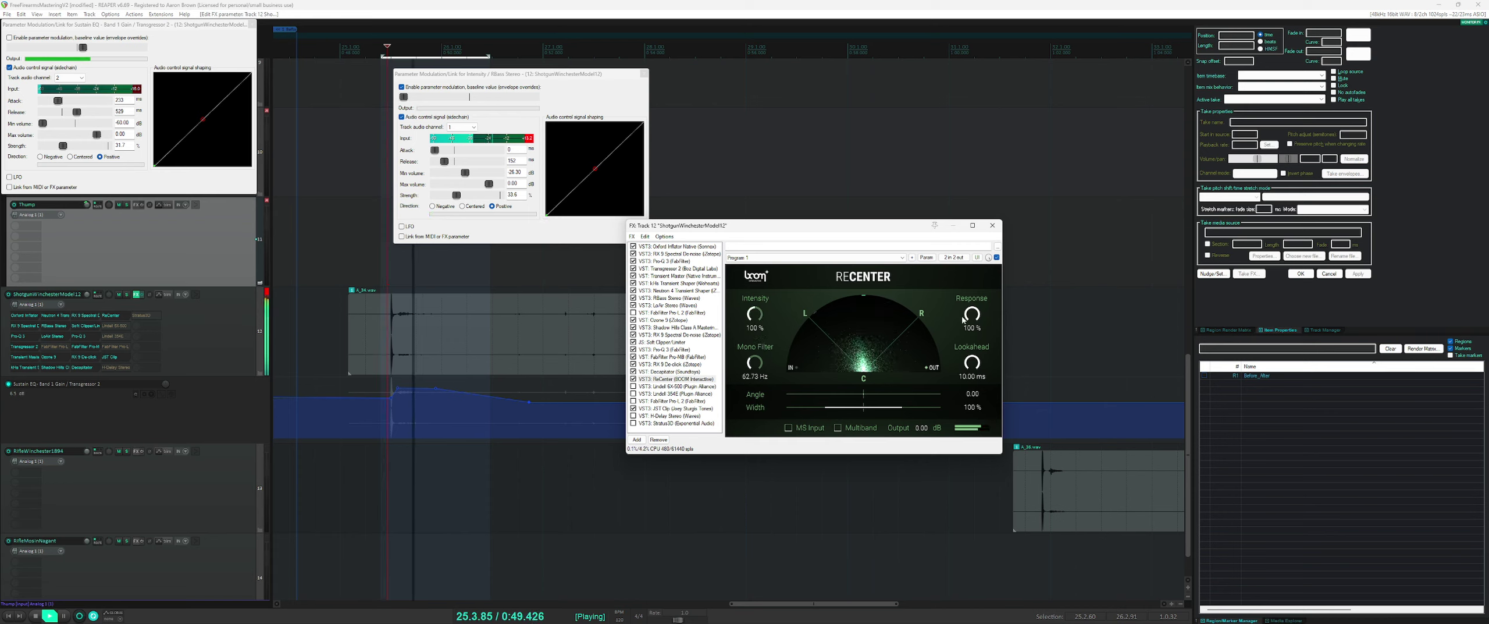
# - Try a 46% response in ReCenter, enable multiband processing, and set the response to 80%
pyautogui.moveTo(972, 314); pyautogui.dragTo(978, 378)
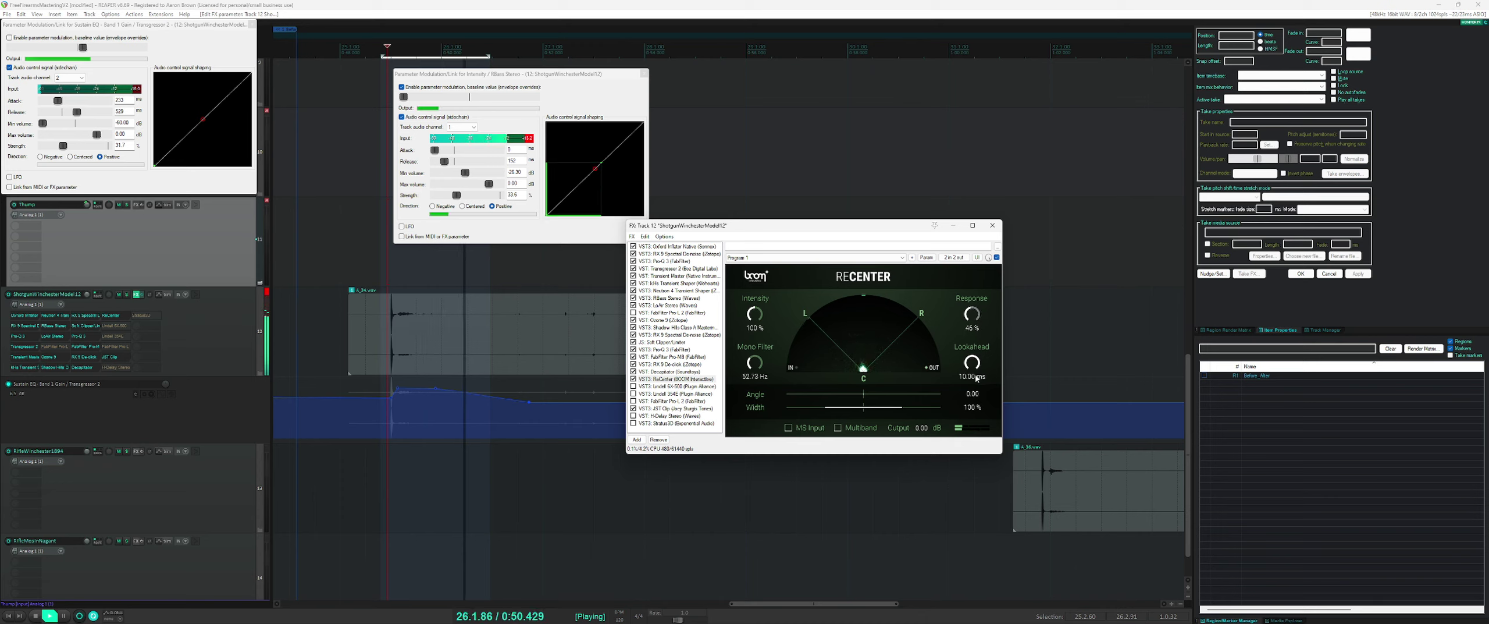
pyautogui.click(838, 428)
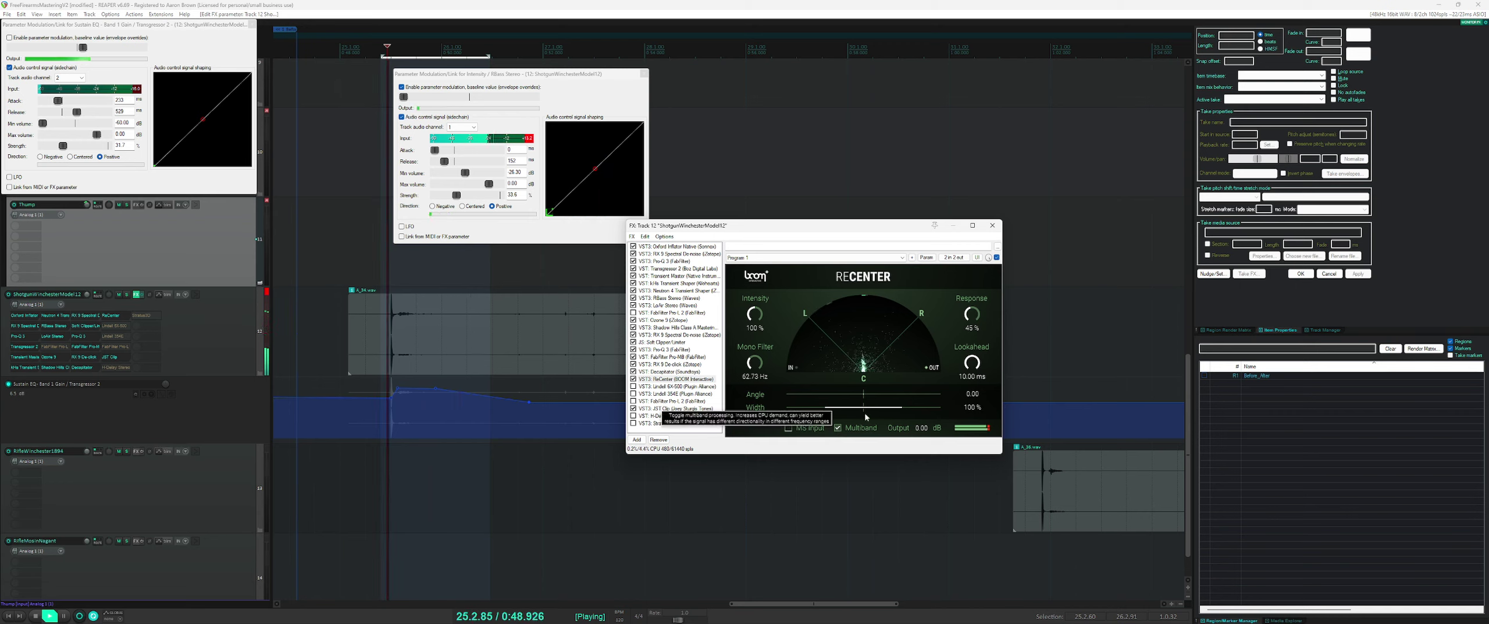
pyautogui.moveTo(972, 314); pyautogui.dragTo(979, 280)
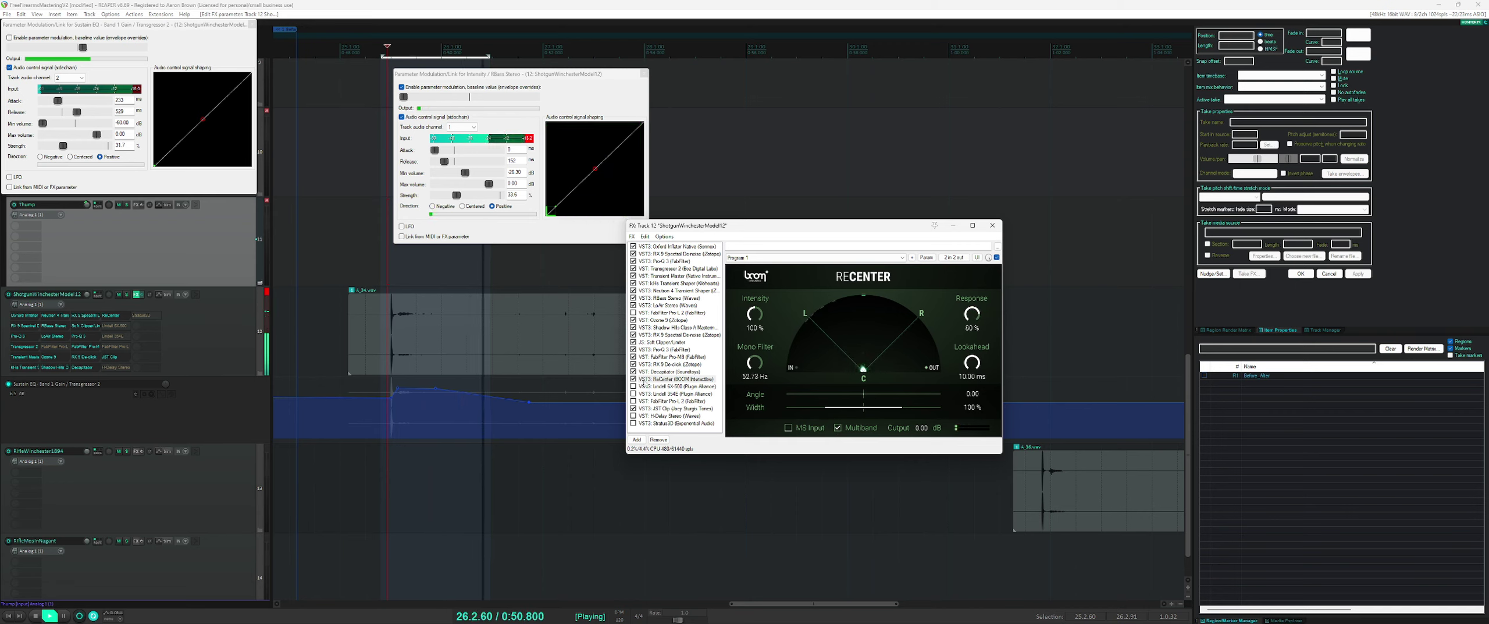
# - Toggle ReCenter's bypass for comparison, then enable the Lindell 6X-500 in the shotgun track's effect chain and open it
pyautogui.click(634, 379)
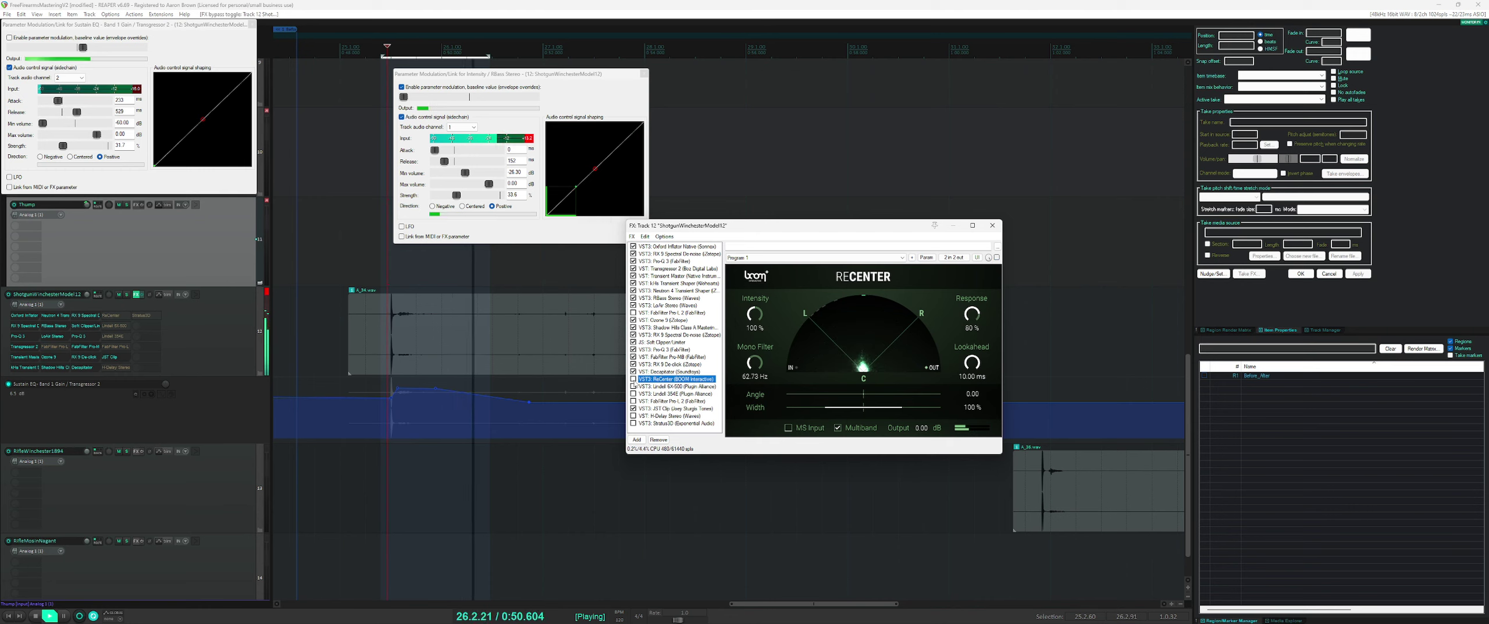
pyautogui.click(633, 386)
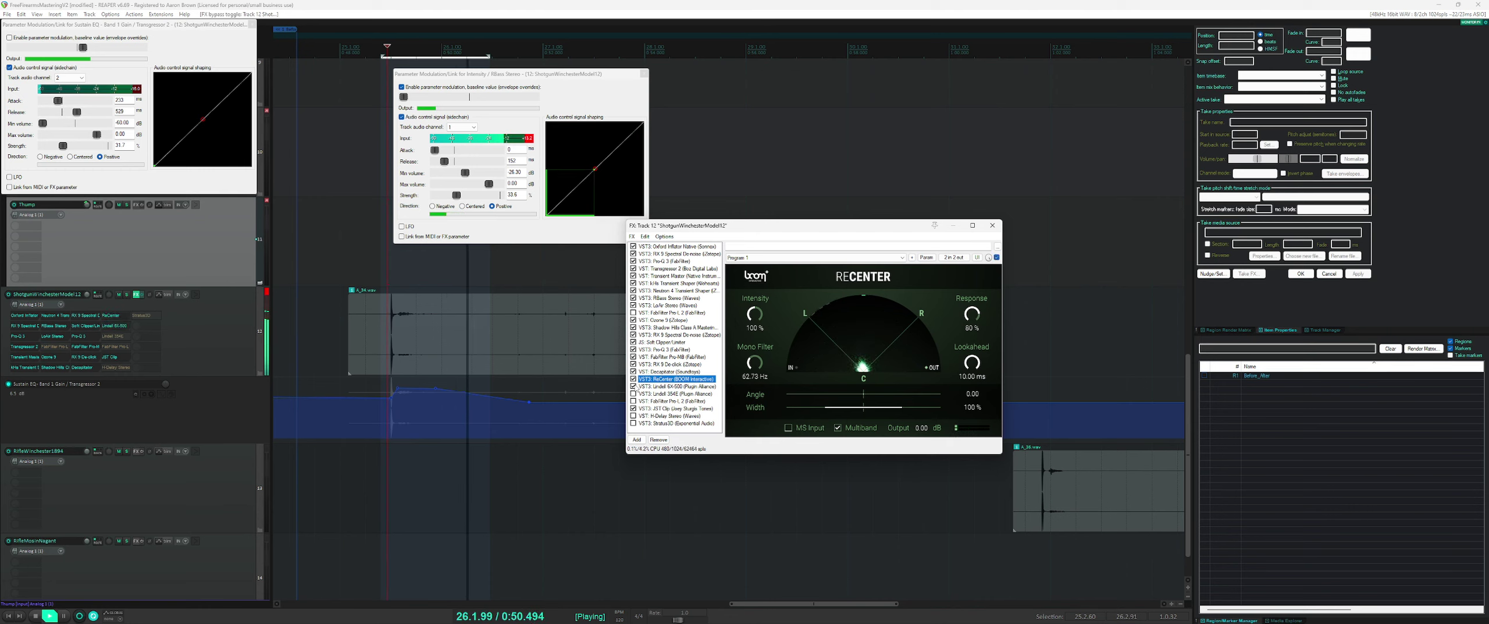
pyautogui.click(657, 387)
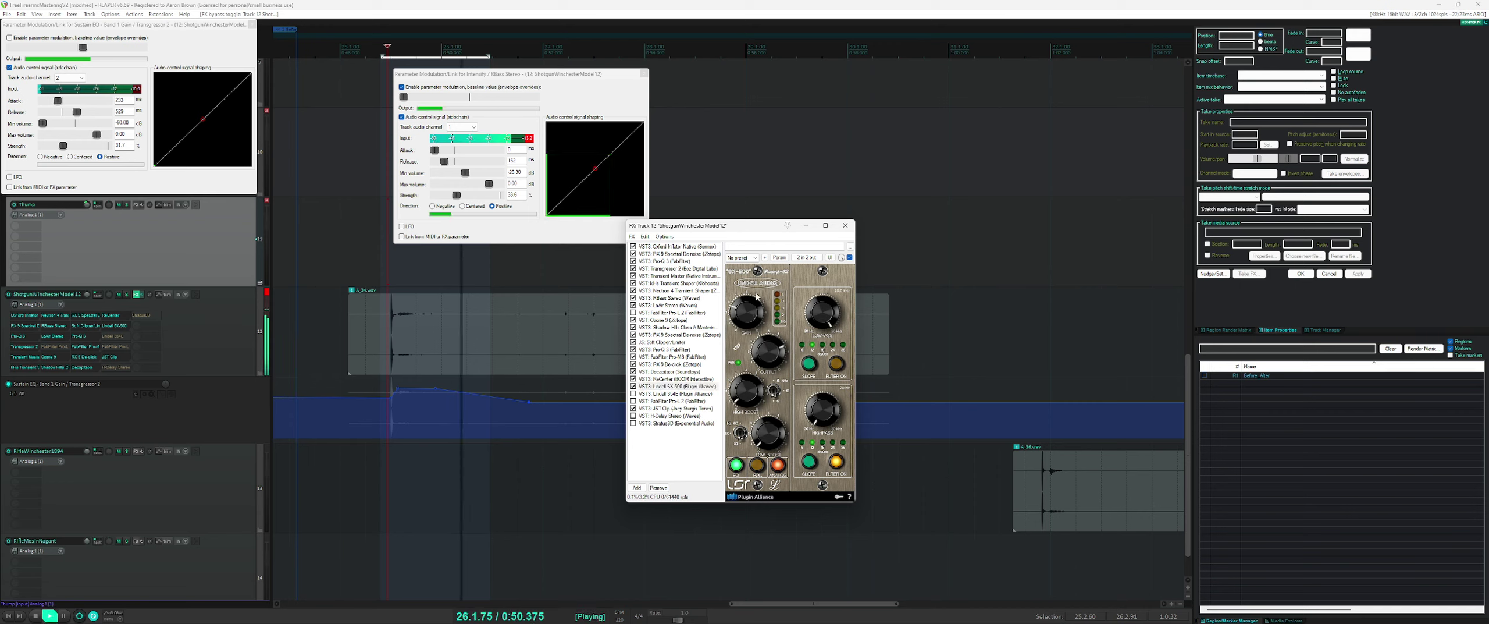
pyautogui.press('Escape')
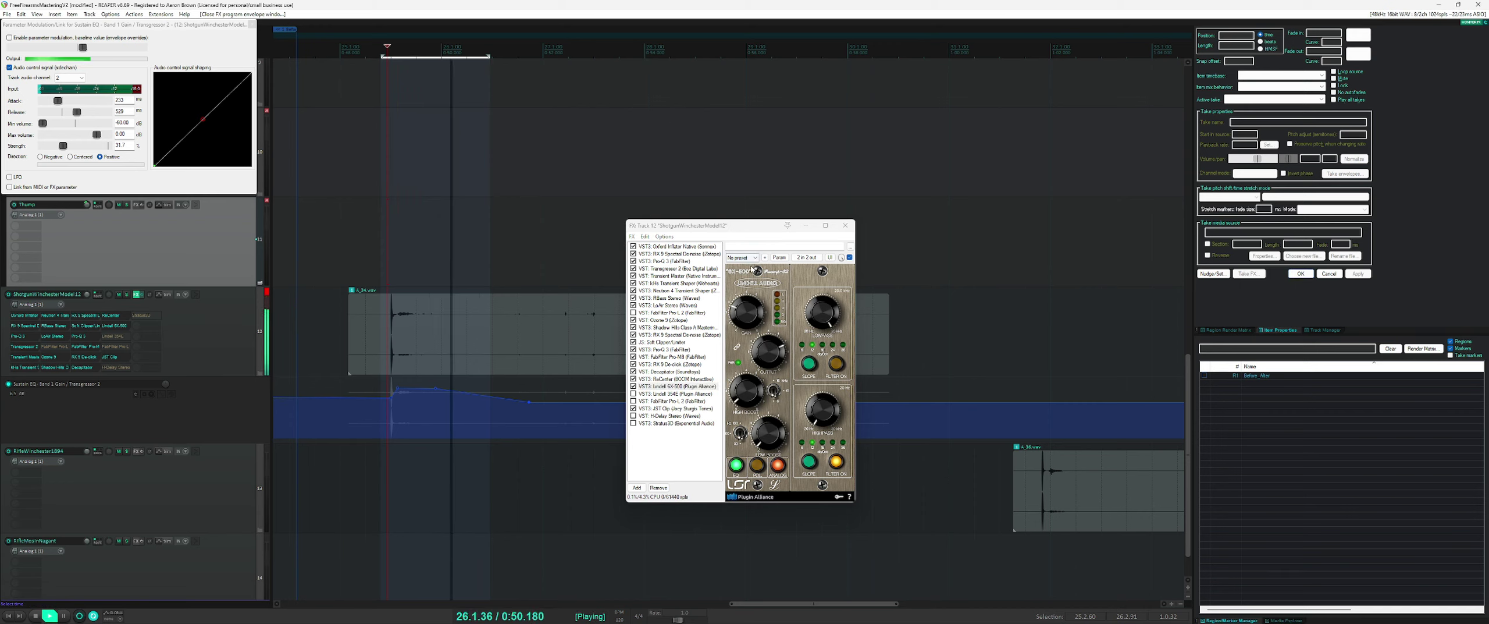
# - Fine-tune the Lindell 6X-500 channel during playback, toggling its red-lit switch to compare the sound
pyautogui.click(747, 276)
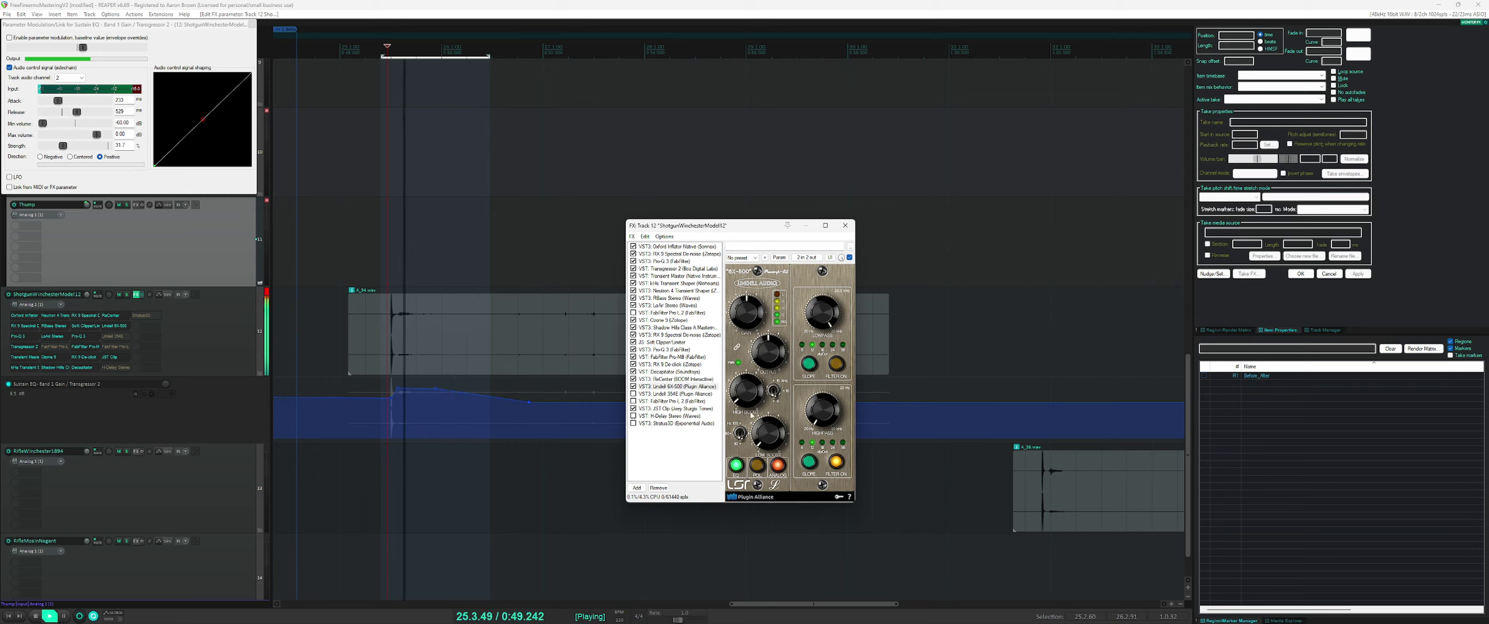
pyautogui.click(778, 465)
pyautogui.click(779, 466)
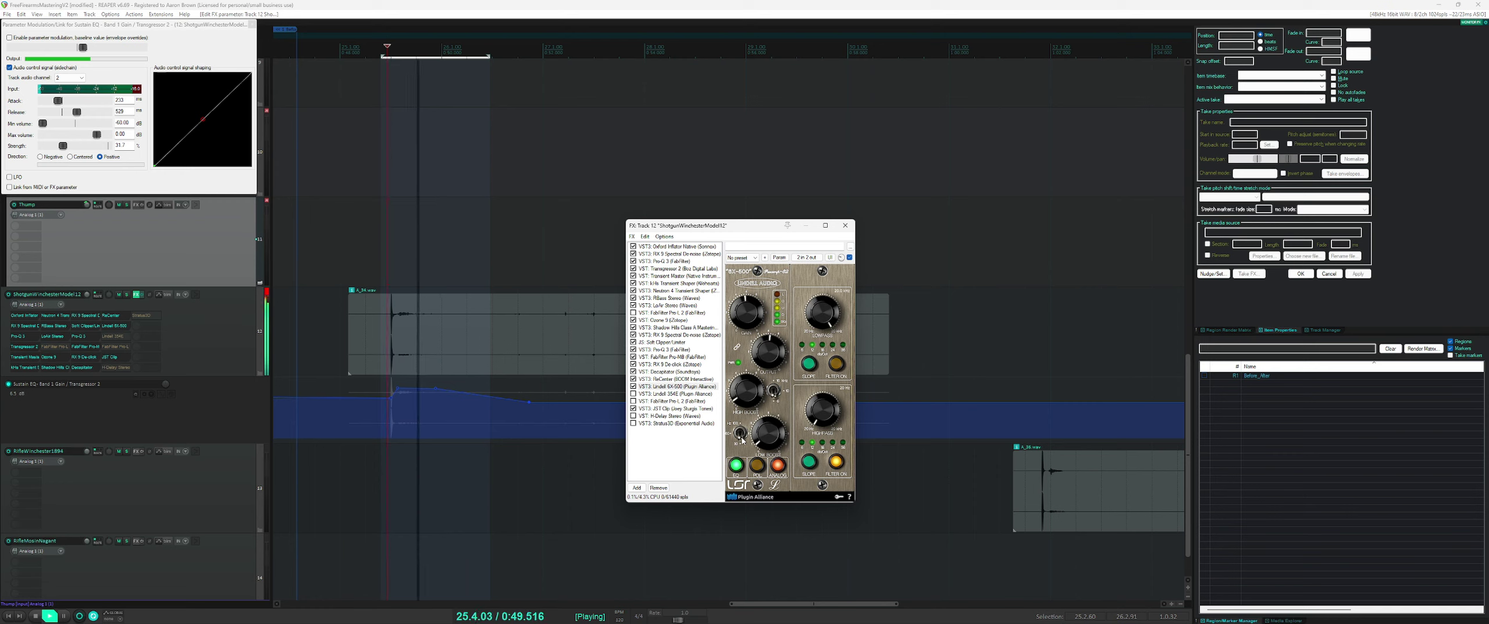
pyautogui.press('space')
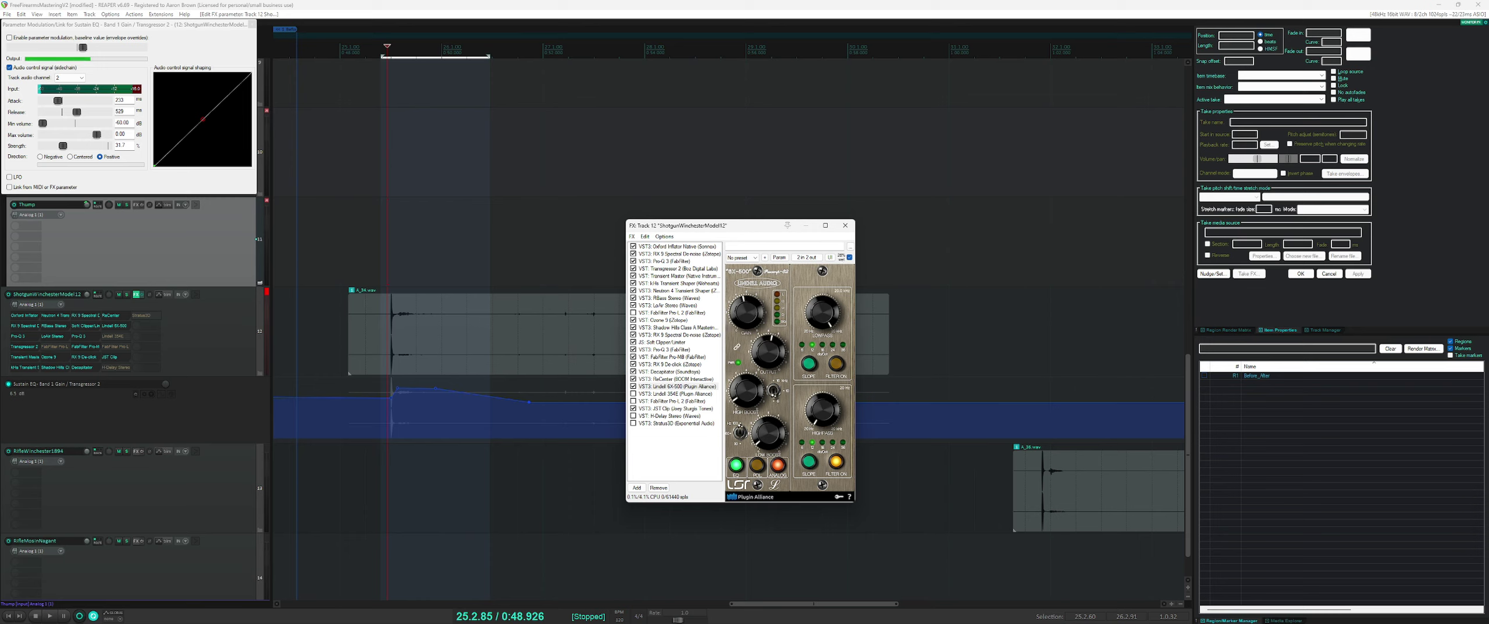
# - In the Lindell 354E multiband compressor, set the low/mid crossover to 99 and the mid/high crossover to 570
pyautogui.click(661, 393)
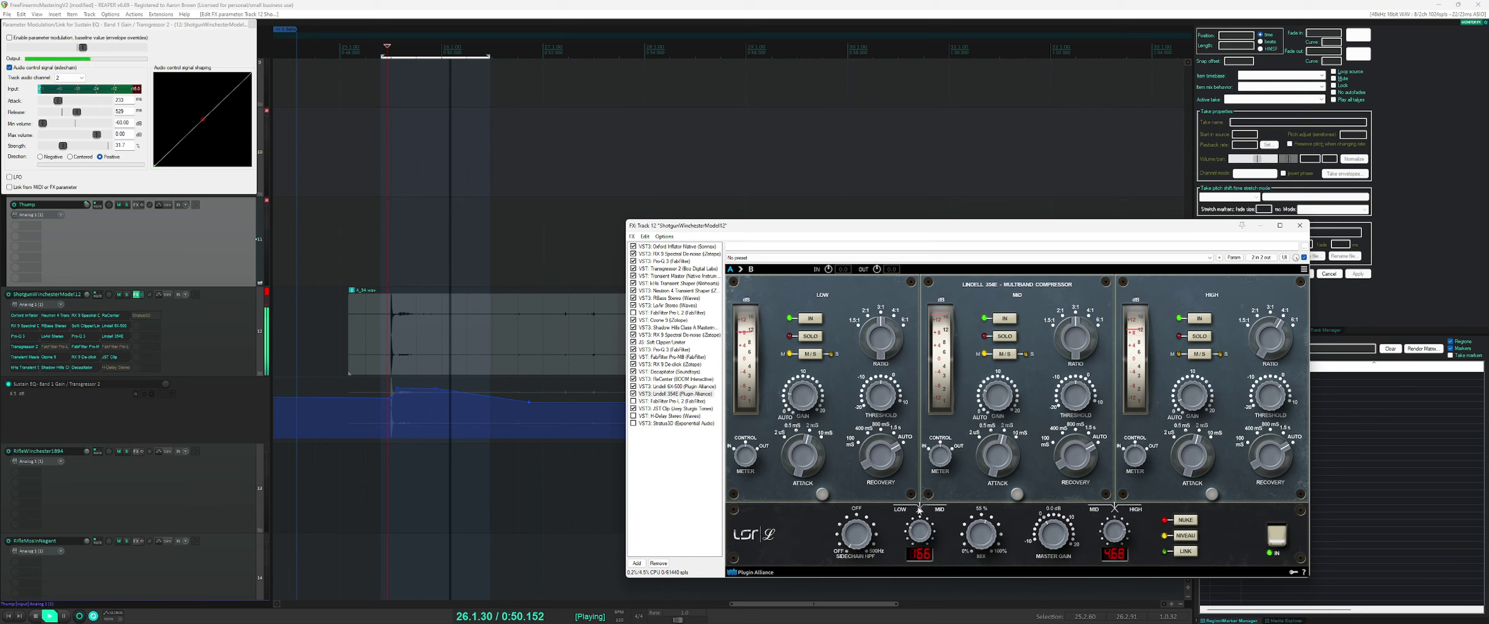
pyautogui.press('space')
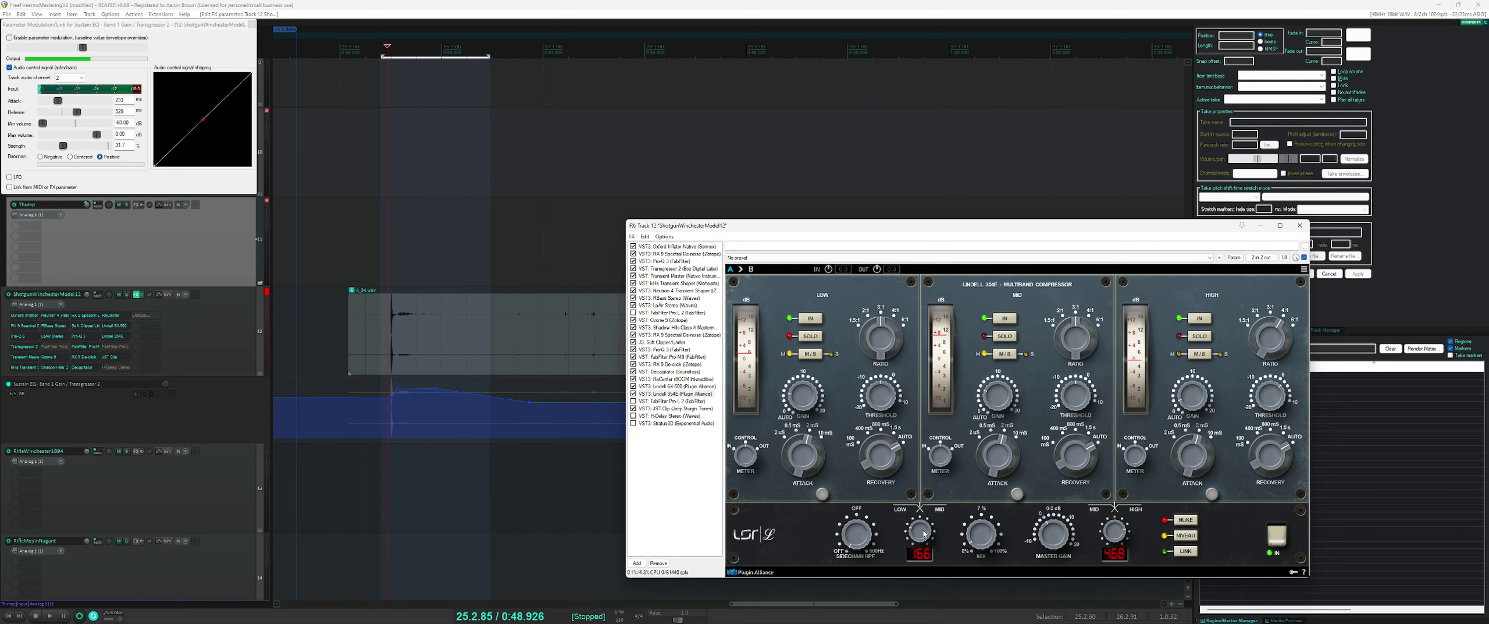
pyautogui.press('space')
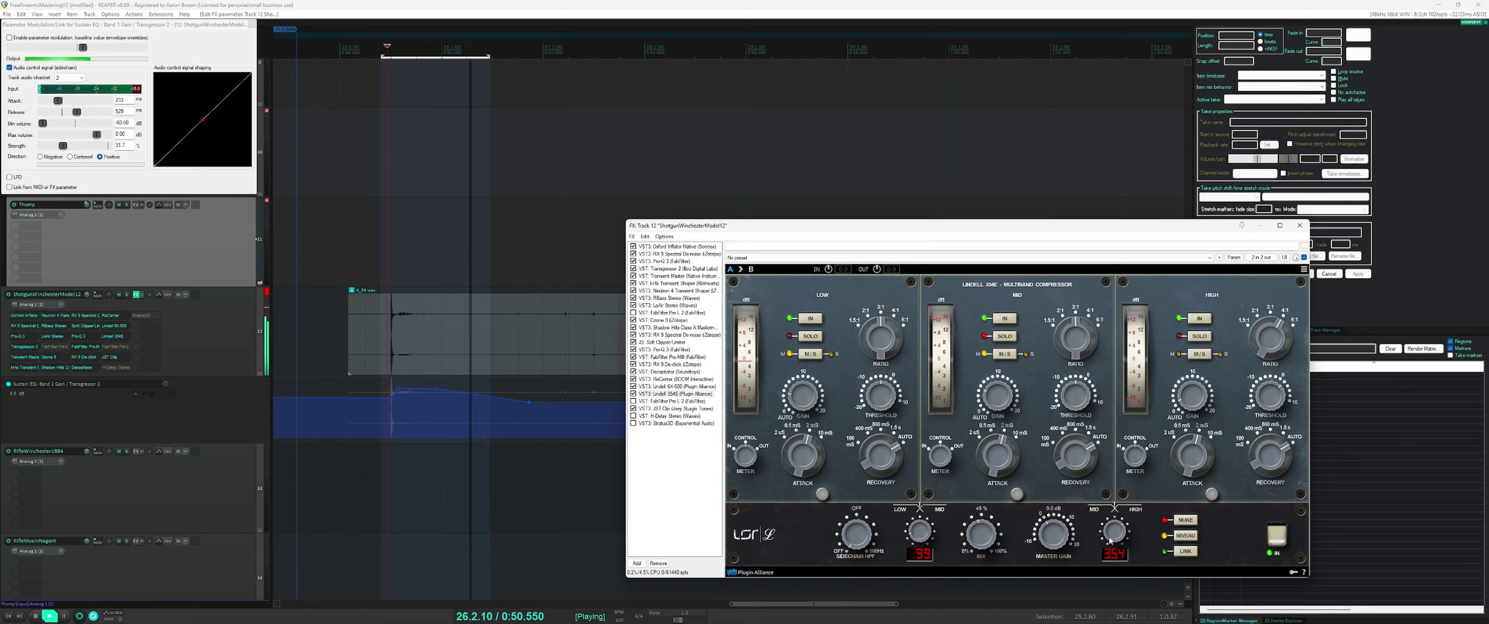
pyautogui.moveTo(1113, 530); pyautogui.dragTo(1112, 525)
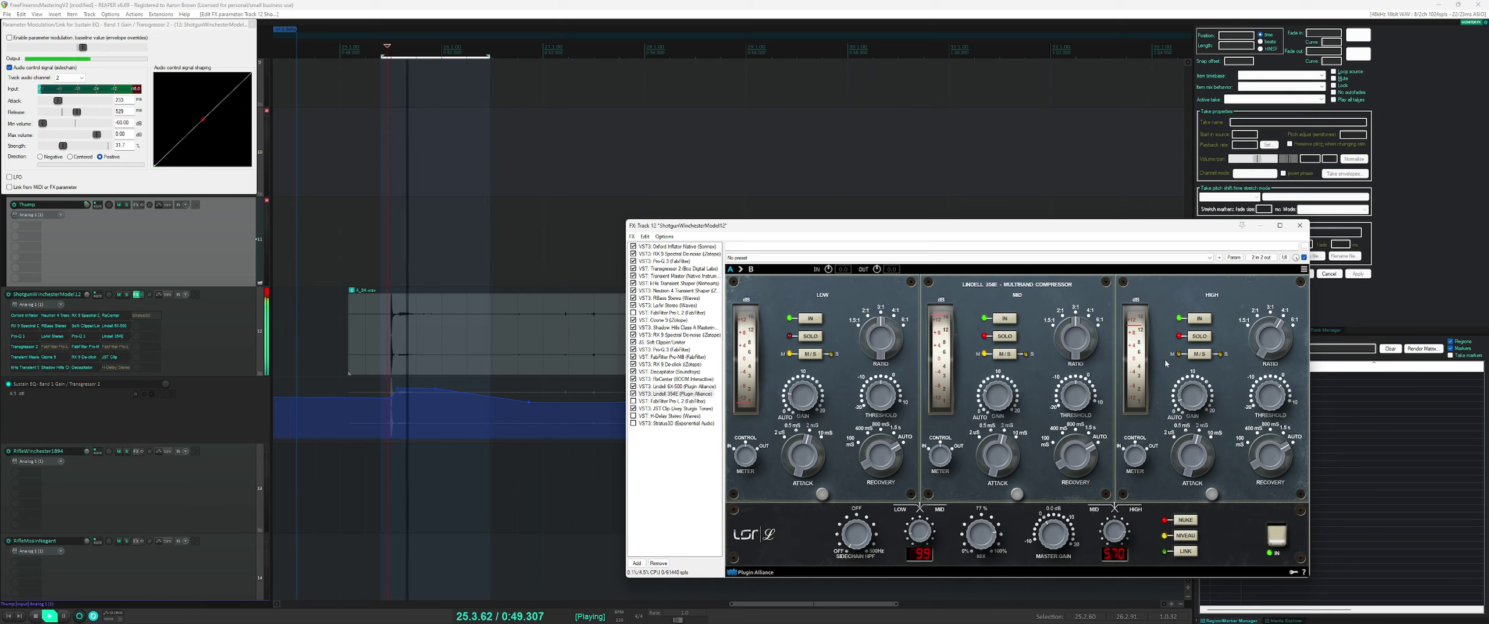
# - Disable parameter modulation on the Lindell 354E's mix and set the mix to 77% while auditioning
pyautogui.click(1197, 355)
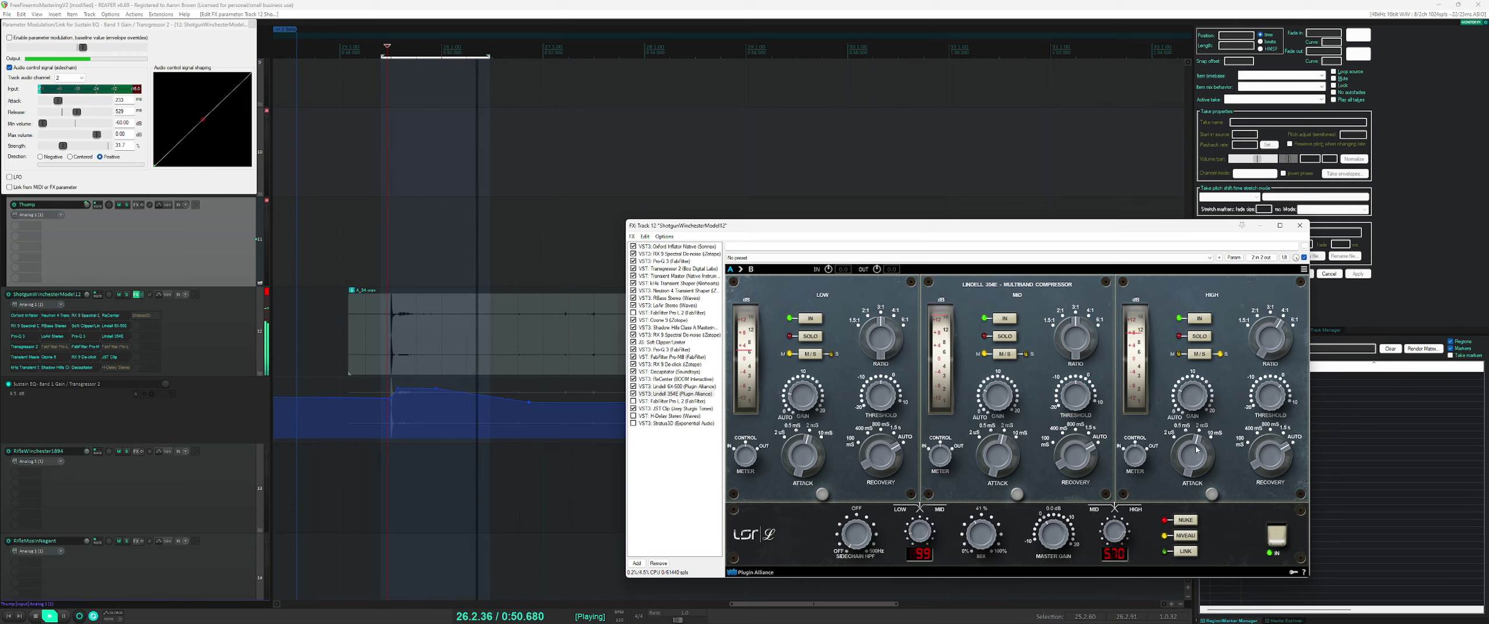
pyautogui.click(1190, 539)
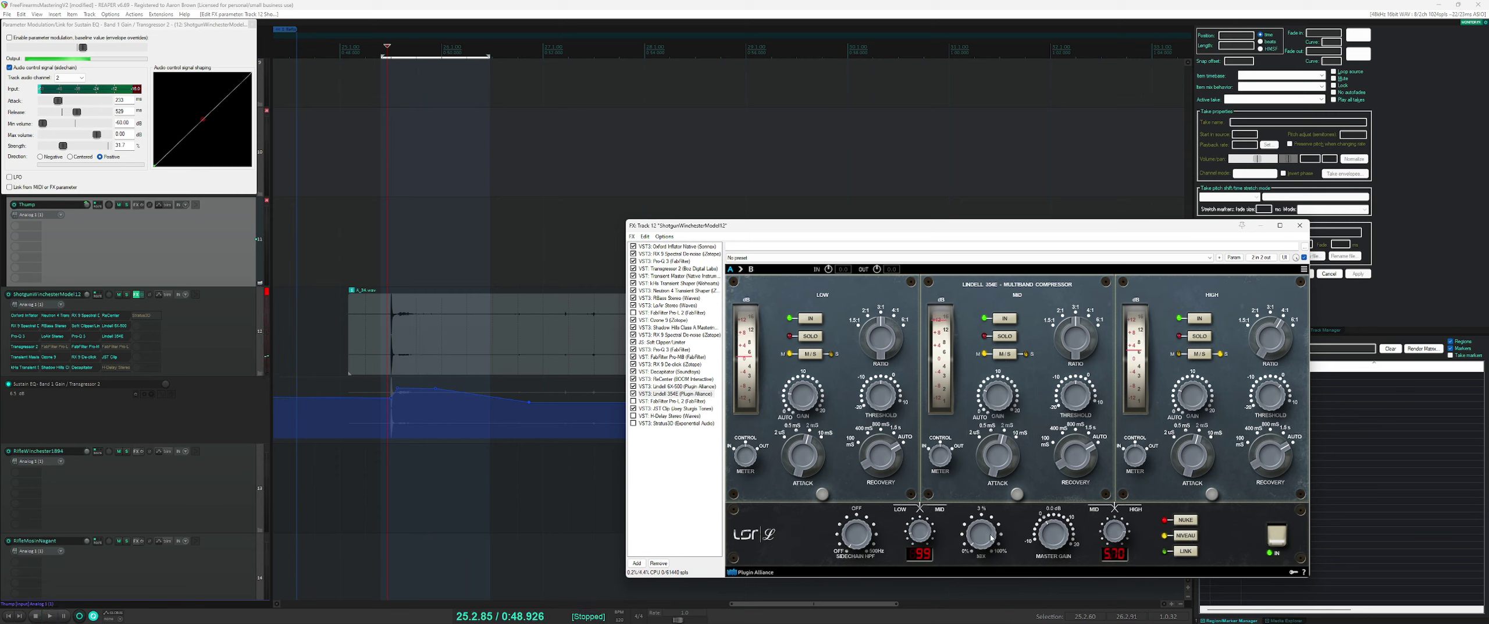
pyautogui.click(1235, 257)
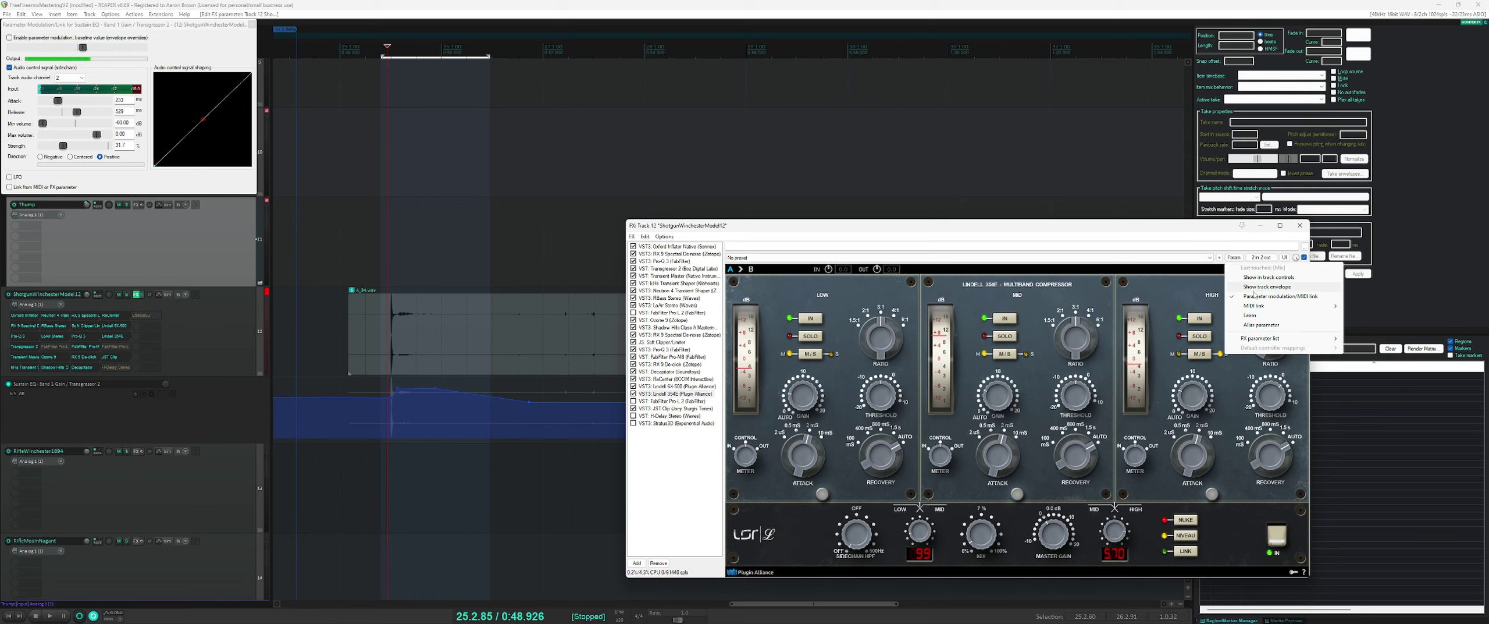
pyautogui.click(1255, 297)
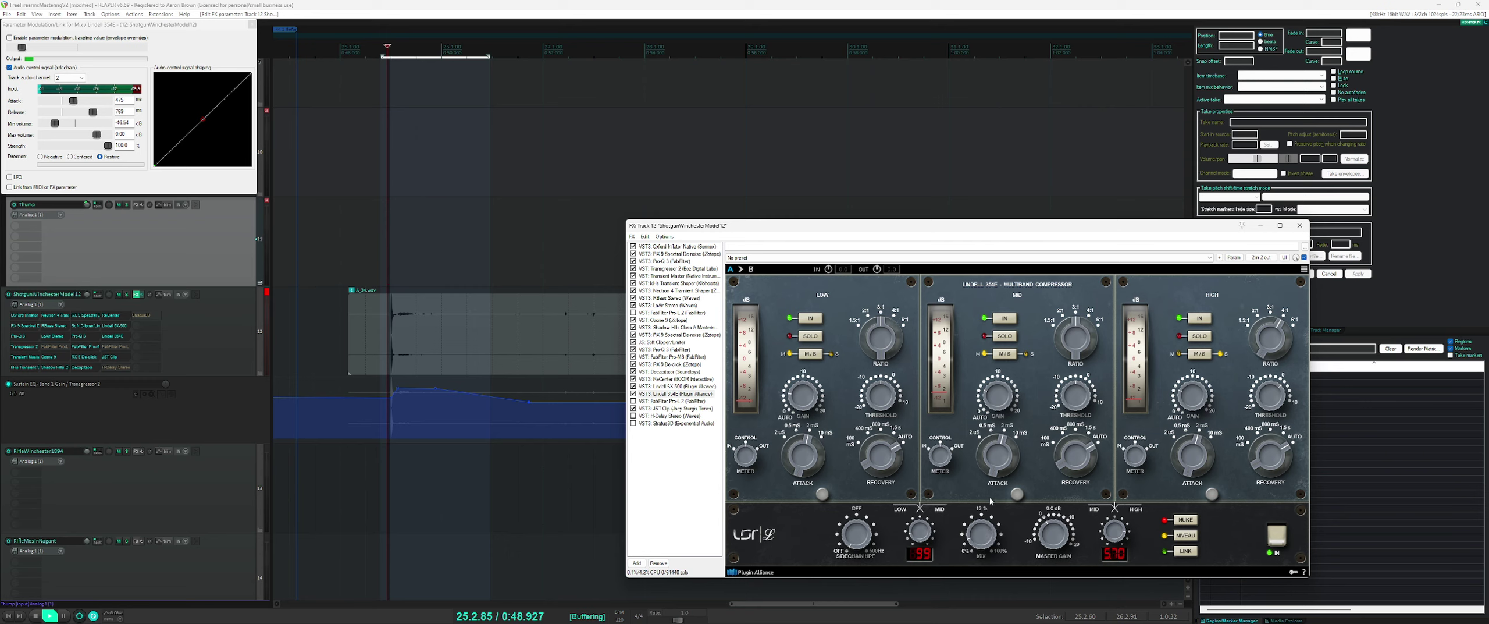
pyautogui.moveTo(991, 501); pyautogui.dragTo(996, 452)
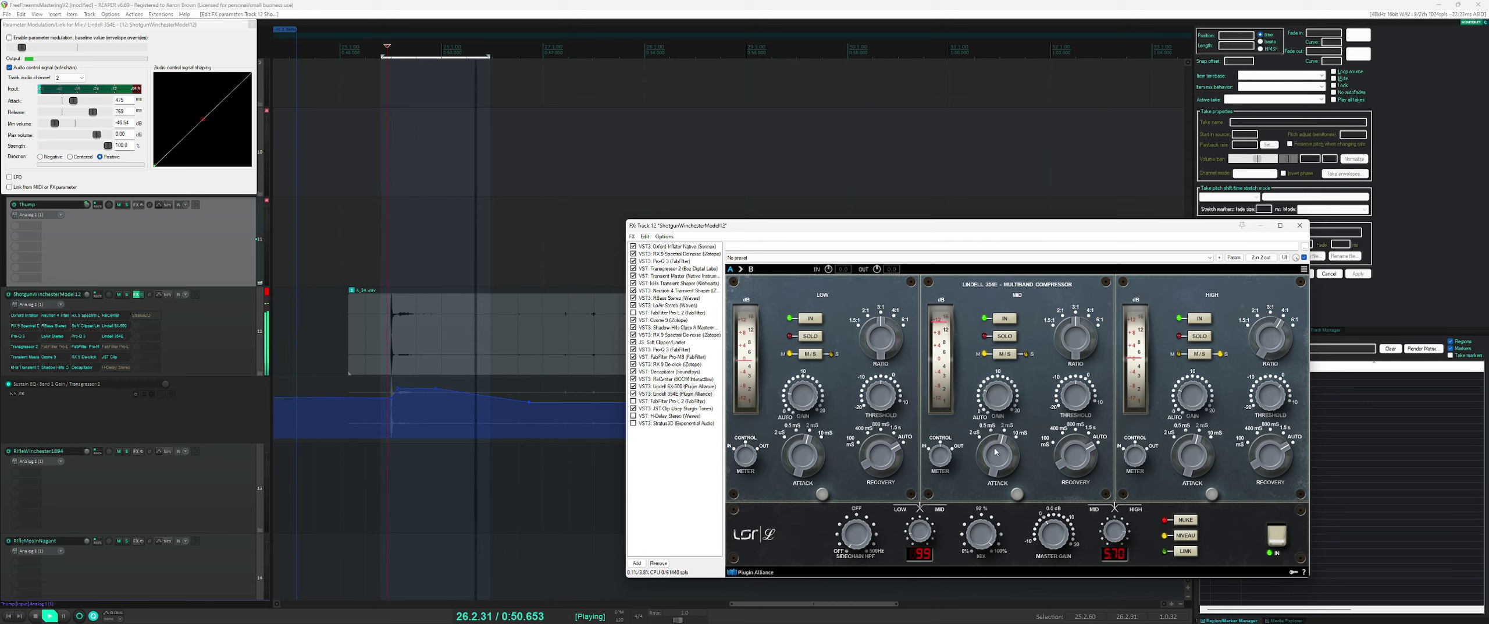
pyautogui.scroll(3, 985, 537)
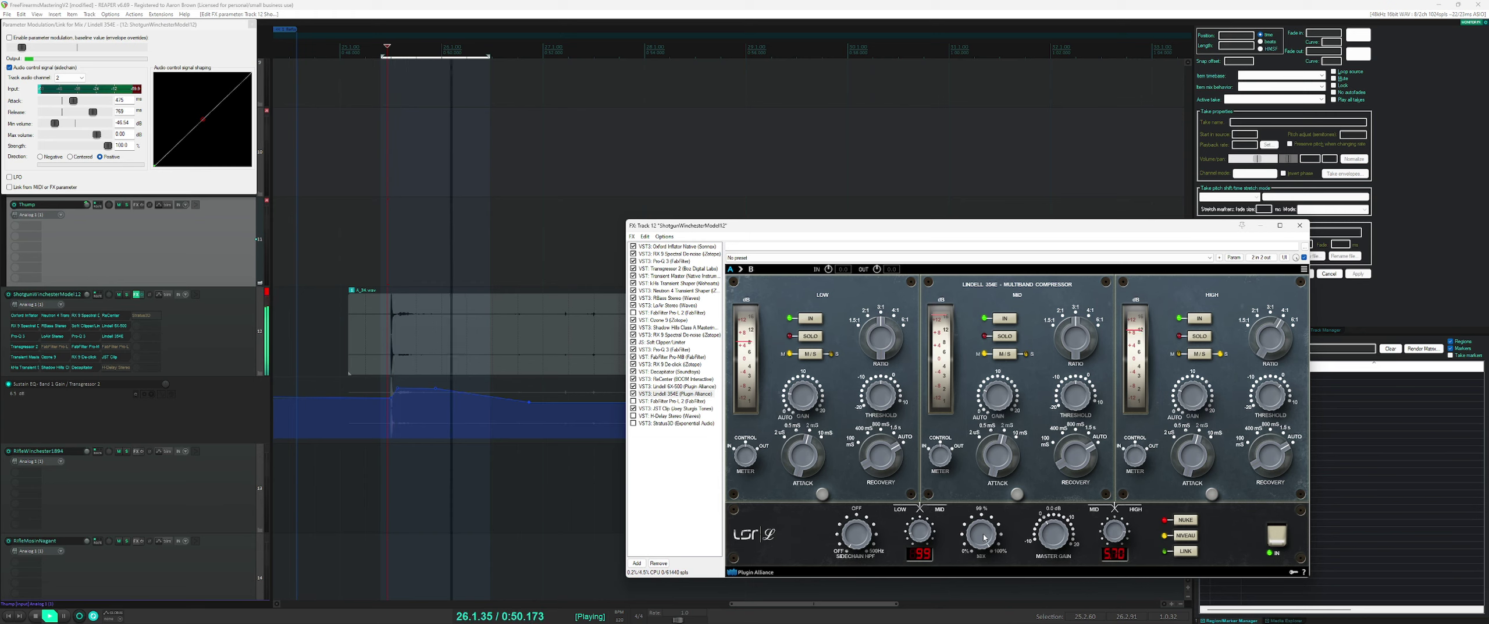
pyautogui.press('space')
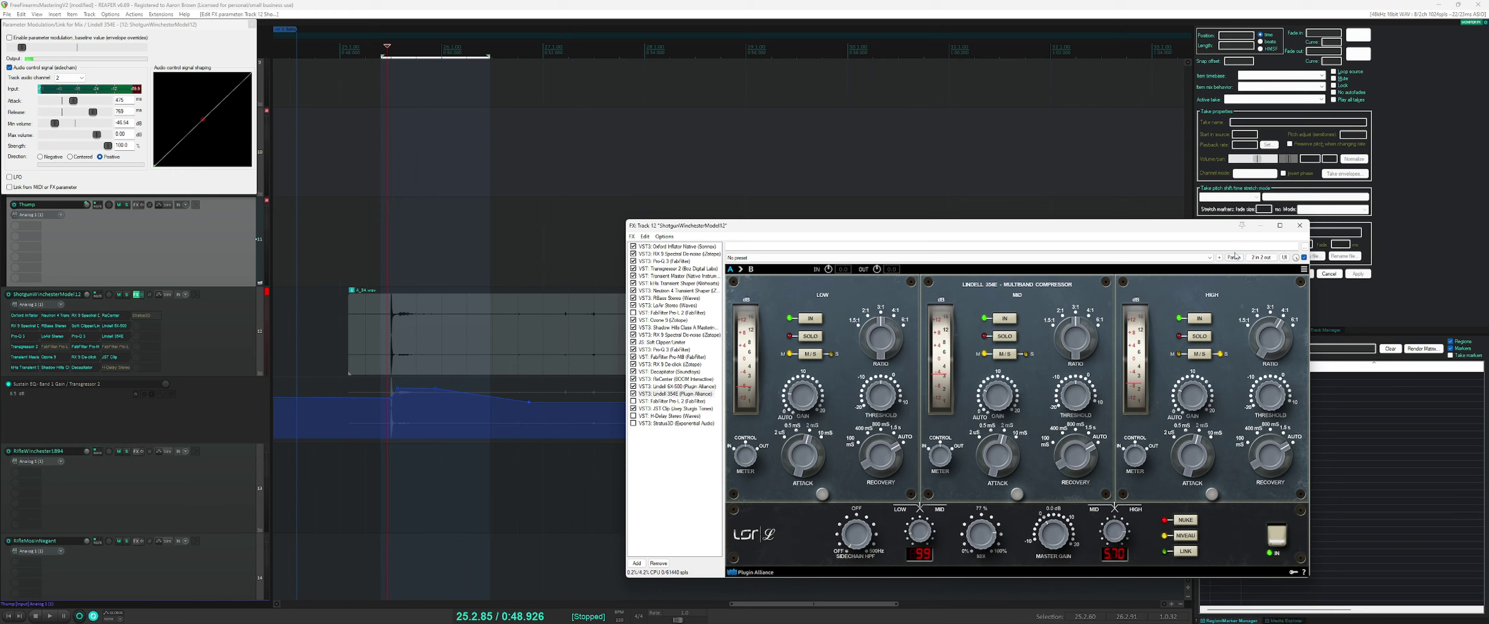
# - Show the Lindell 354E mix envelope on the track, draw a peak at the gunshot falling through its tail, and extend the loop over it
pyautogui.click(1235, 258)
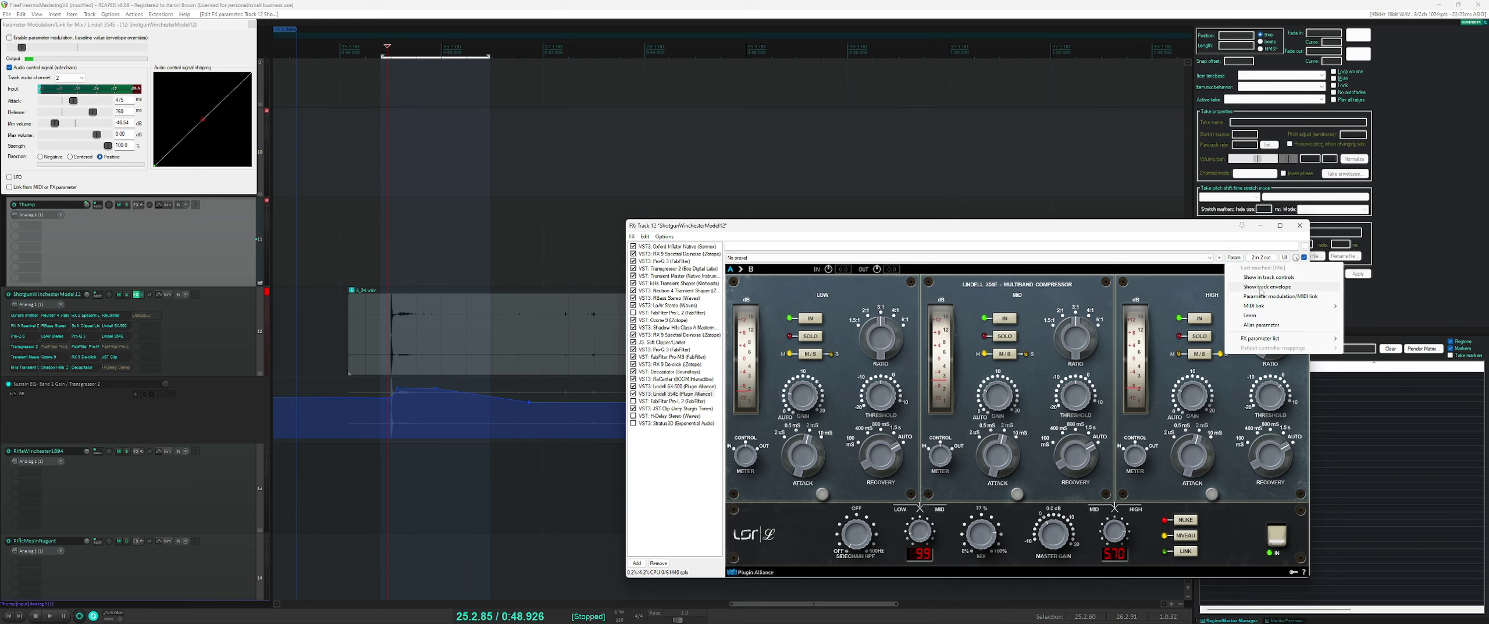
pyautogui.click(1261, 287)
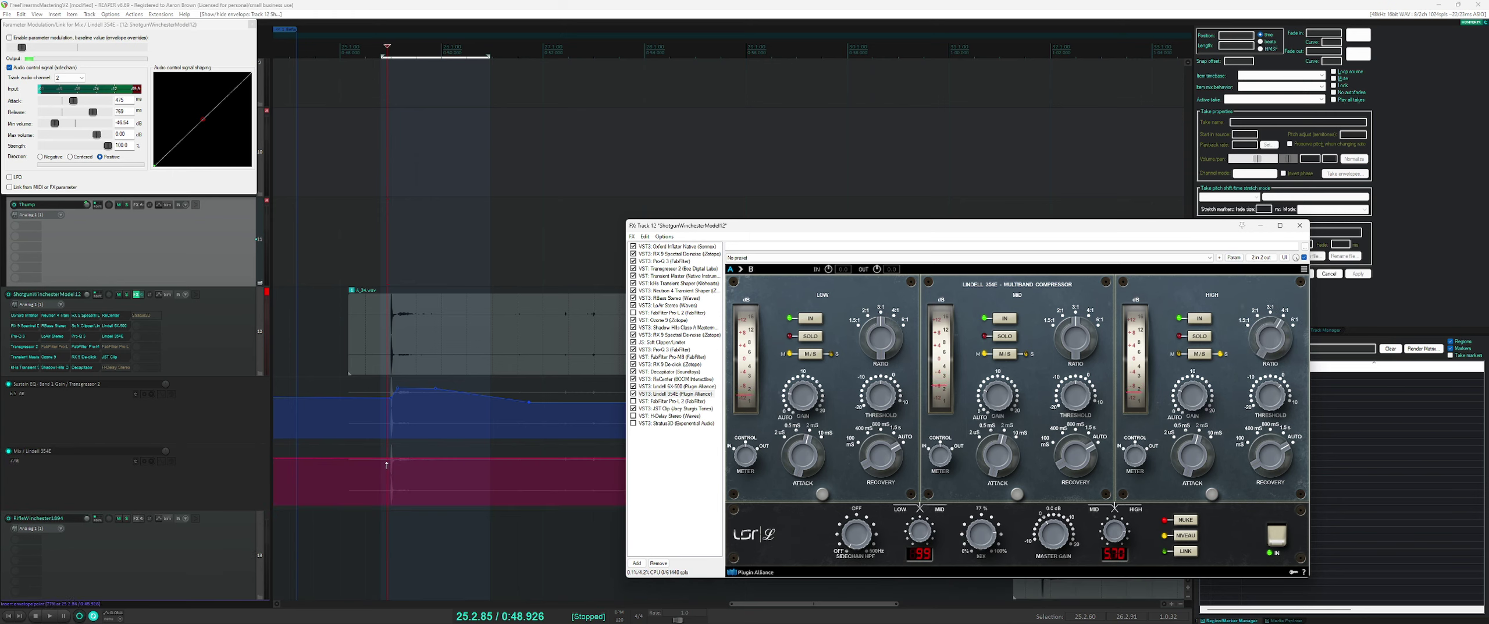
pyautogui.moveTo(387, 464); pyautogui.dragTo(560, 487)
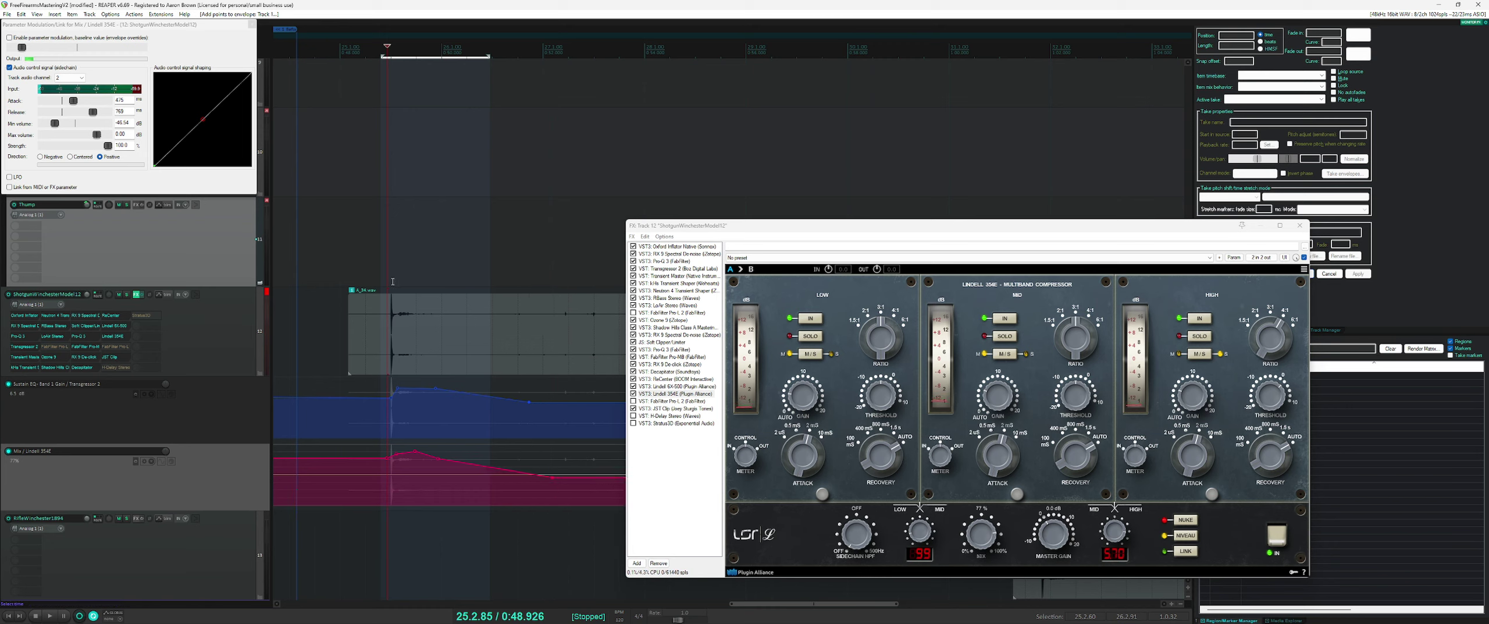
pyautogui.moveTo(379, 281); pyautogui.dragTo(554, 271)
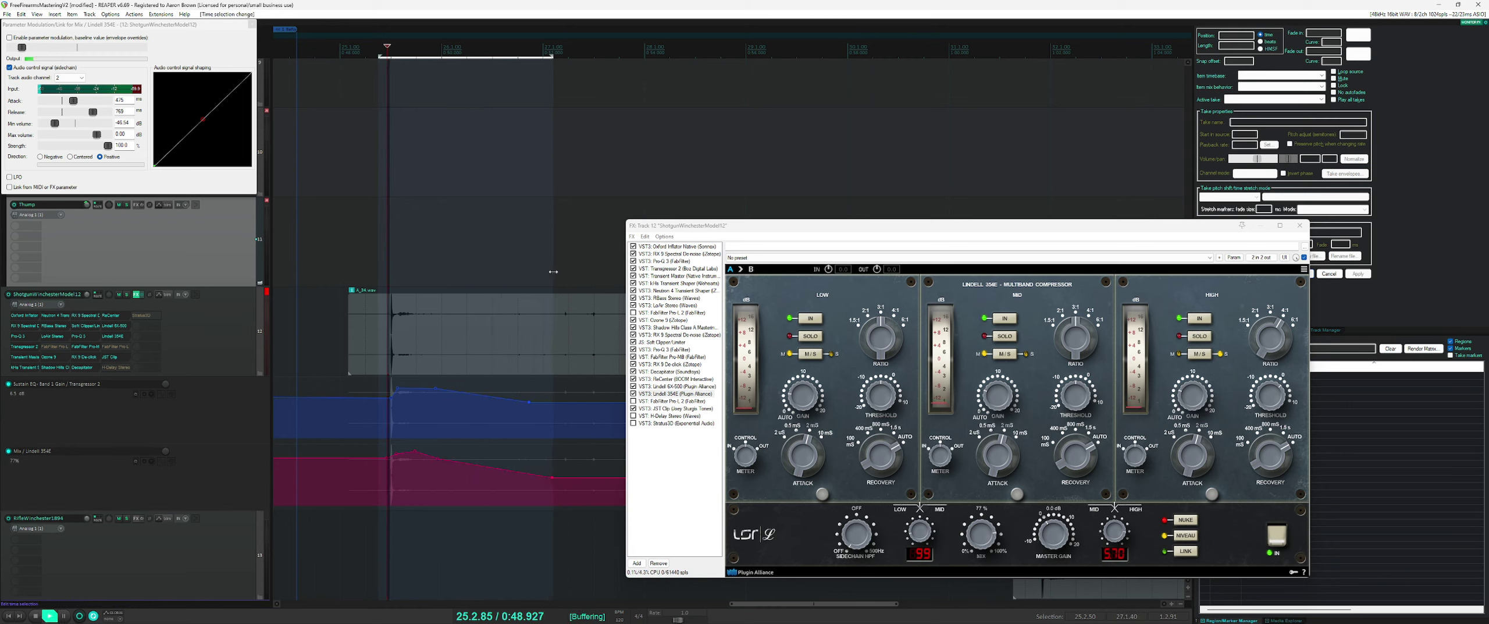
# - Reshape the mix envelope's peak and decay during playback, and toggle the Lindell 354E's bypass to compare
pyautogui.click(415, 452)
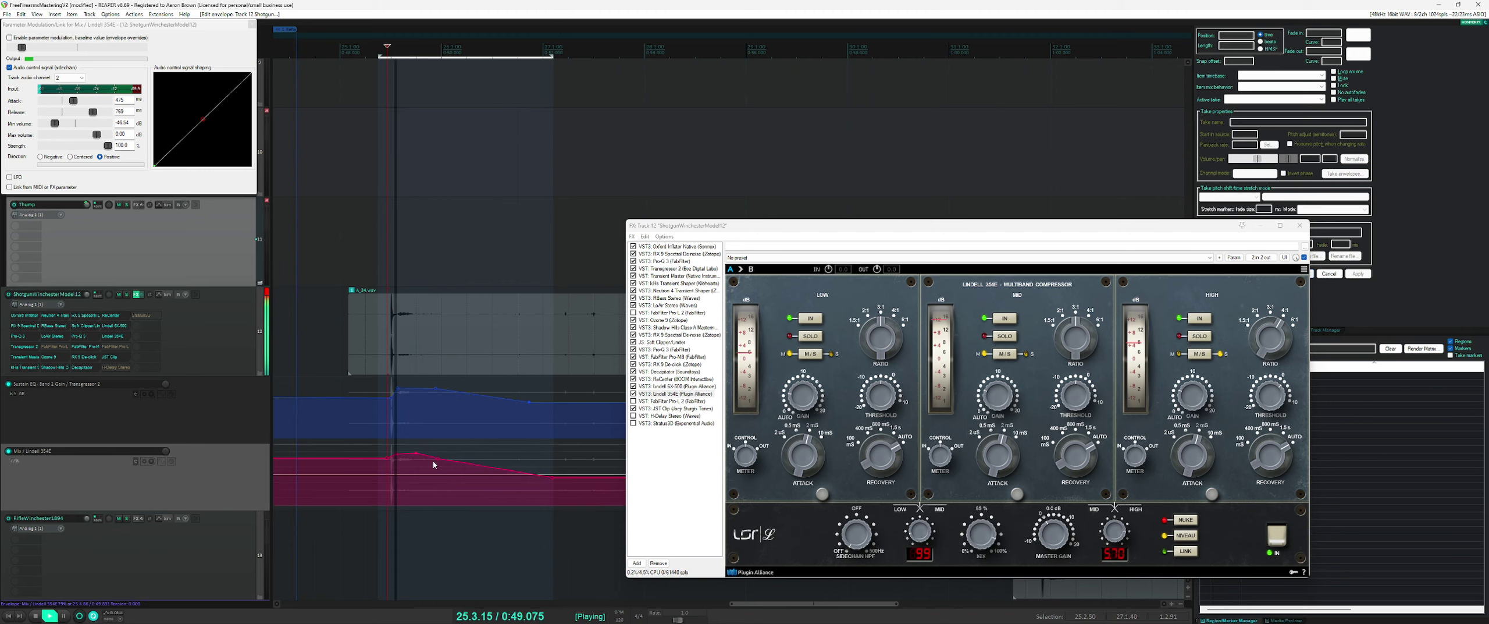
pyautogui.moveTo(416, 452); pyautogui.dragTo(475, 476)
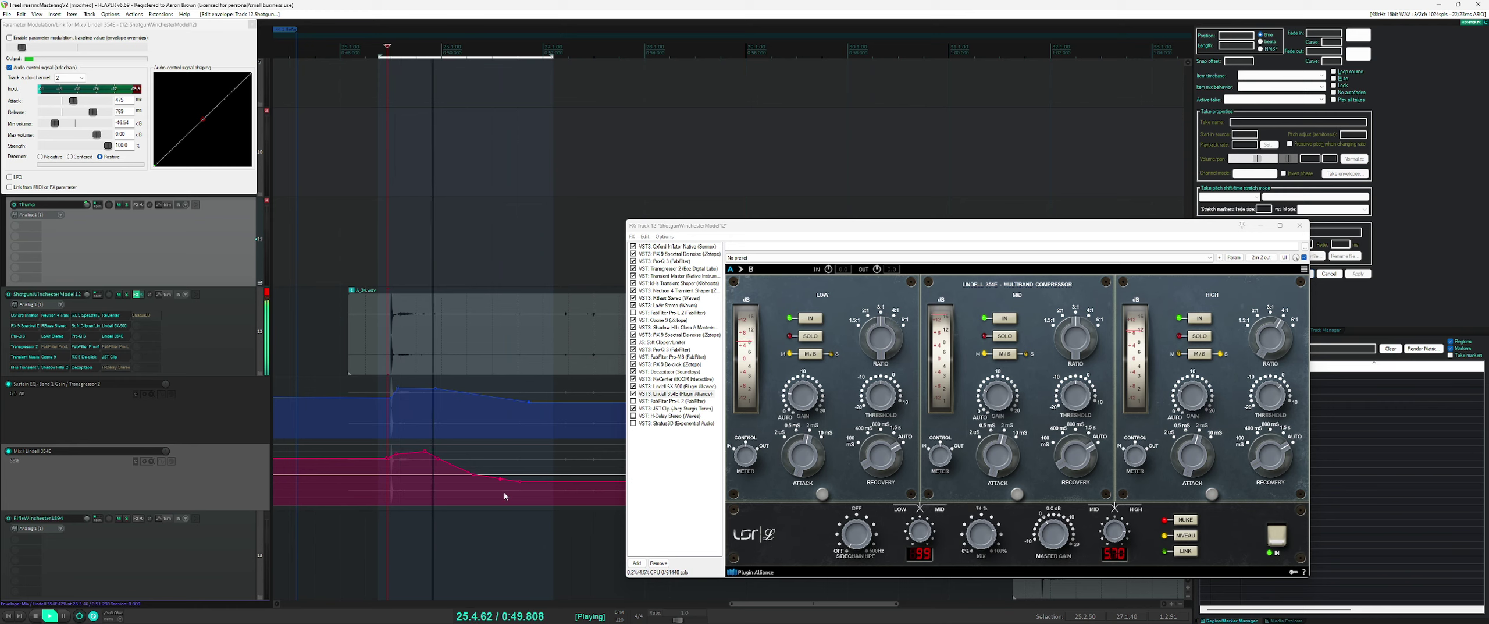
pyautogui.moveTo(499, 491)
pyautogui.mouseDown()
pyautogui.moveTo(472, 460)
pyautogui.moveTo(536, 469)
pyautogui.mouseUp()
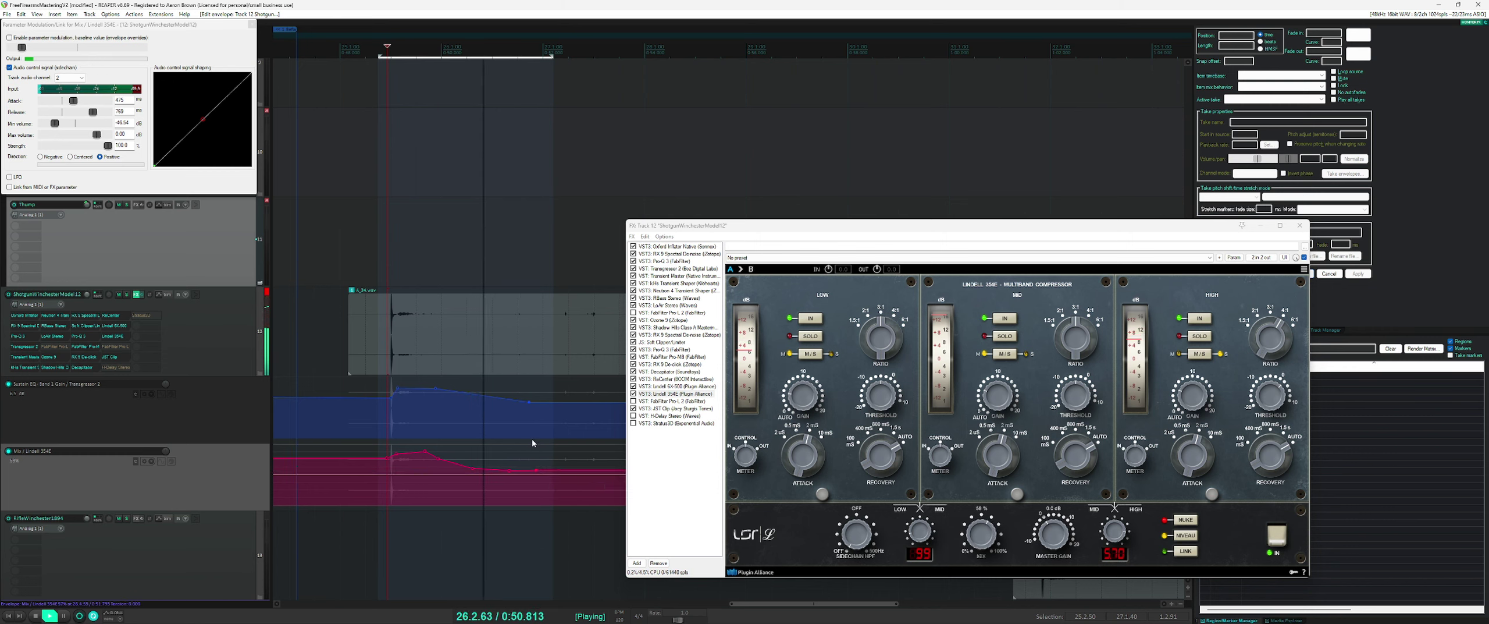
pyautogui.click(633, 398)
pyautogui.press('space')
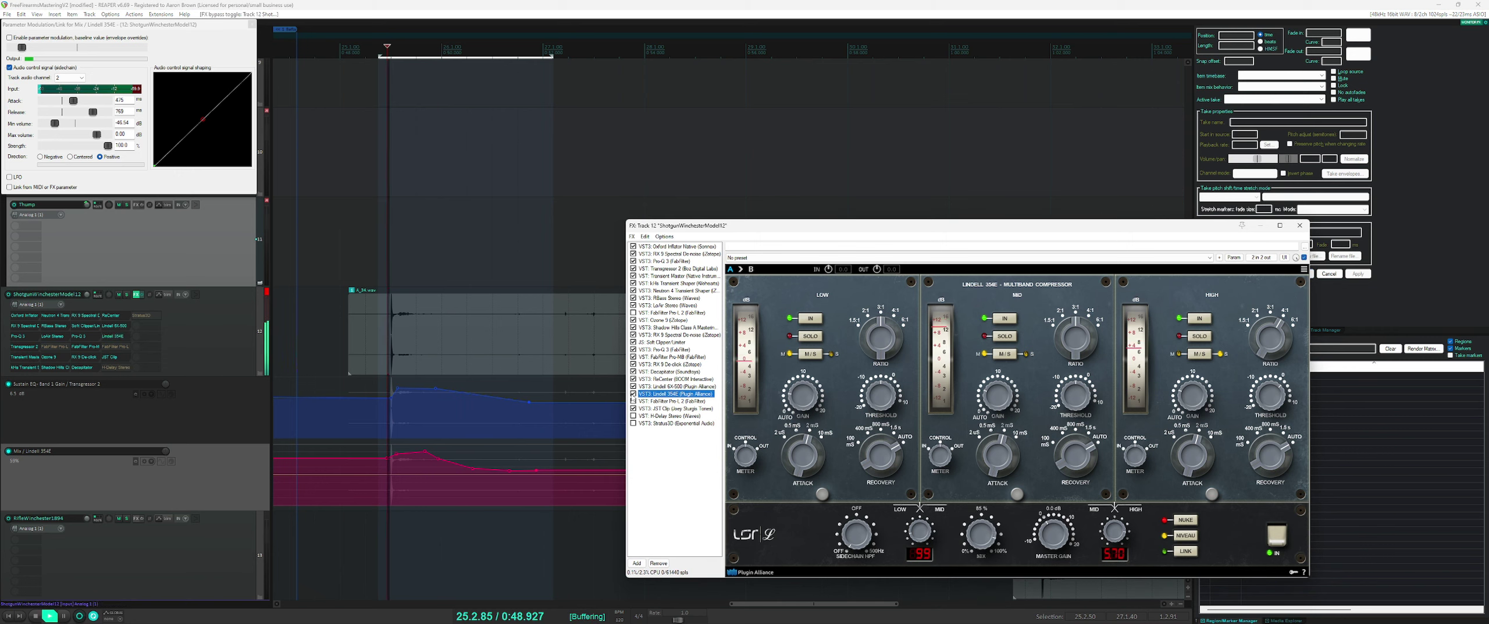
pyautogui.press('space')
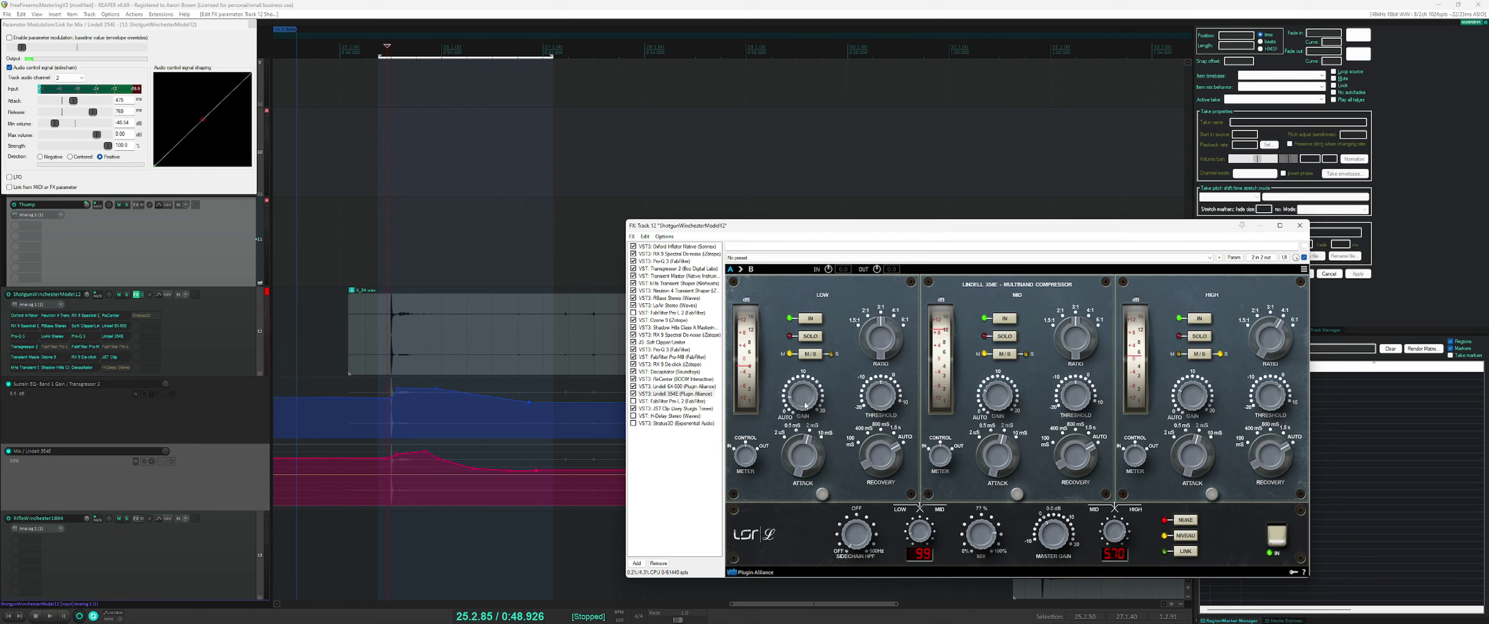
# - Add RX 9 Spectral De-noise directly after the Lindell 354E and select the quiet stretch just before the gunshot
pyautogui.click(636, 563)
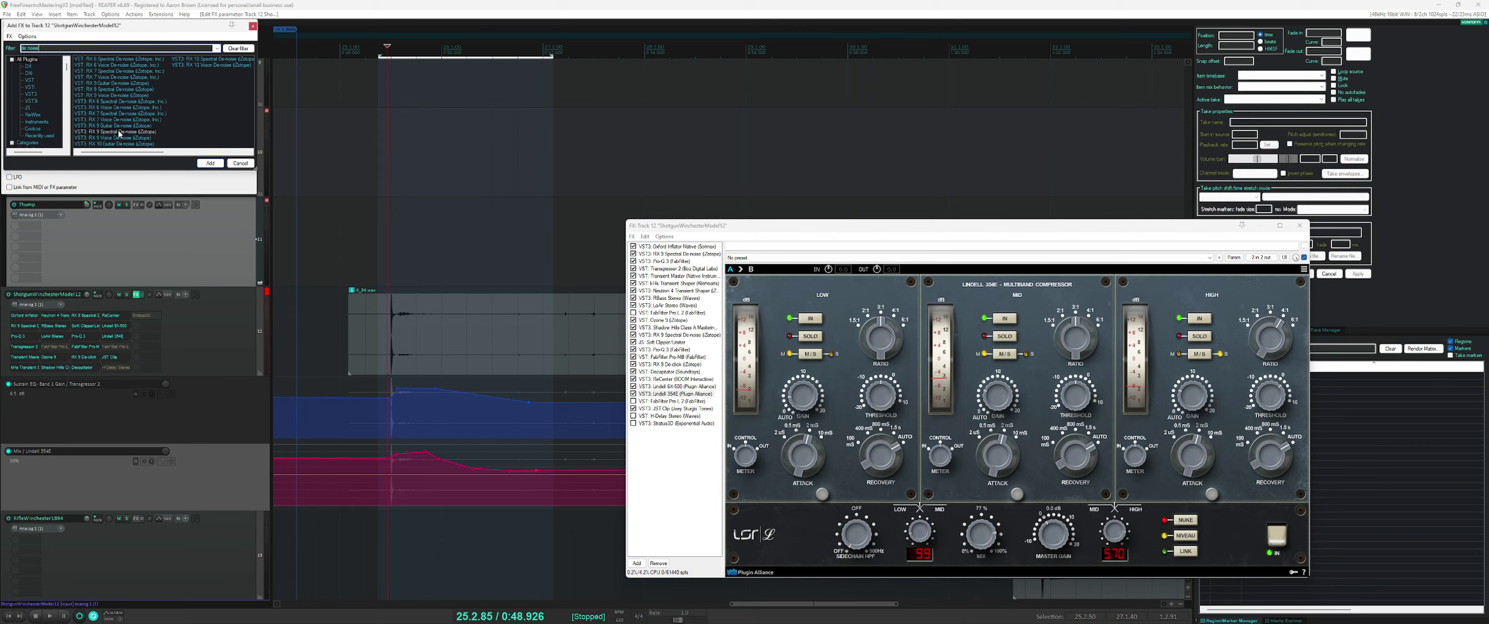
pyautogui.click(119, 133)
pyautogui.press('Return')
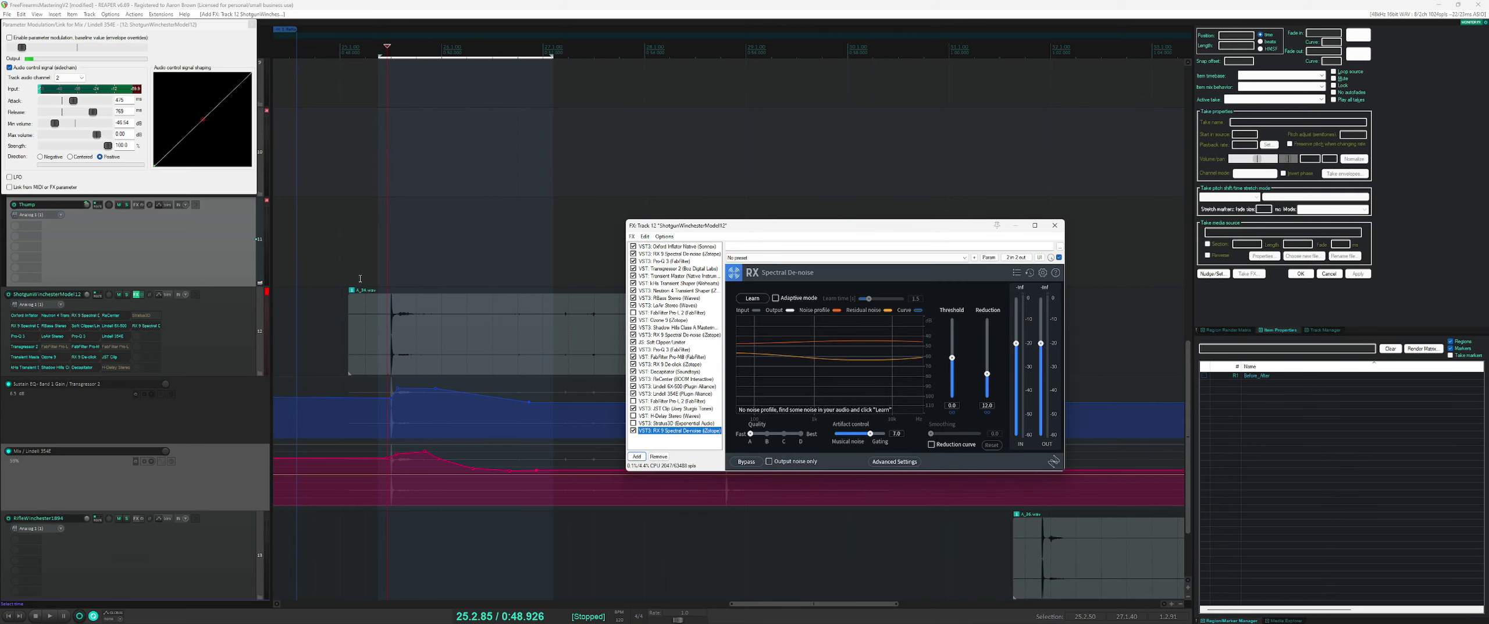
pyautogui.moveTo(384, 280); pyautogui.dragTo(363, 280)
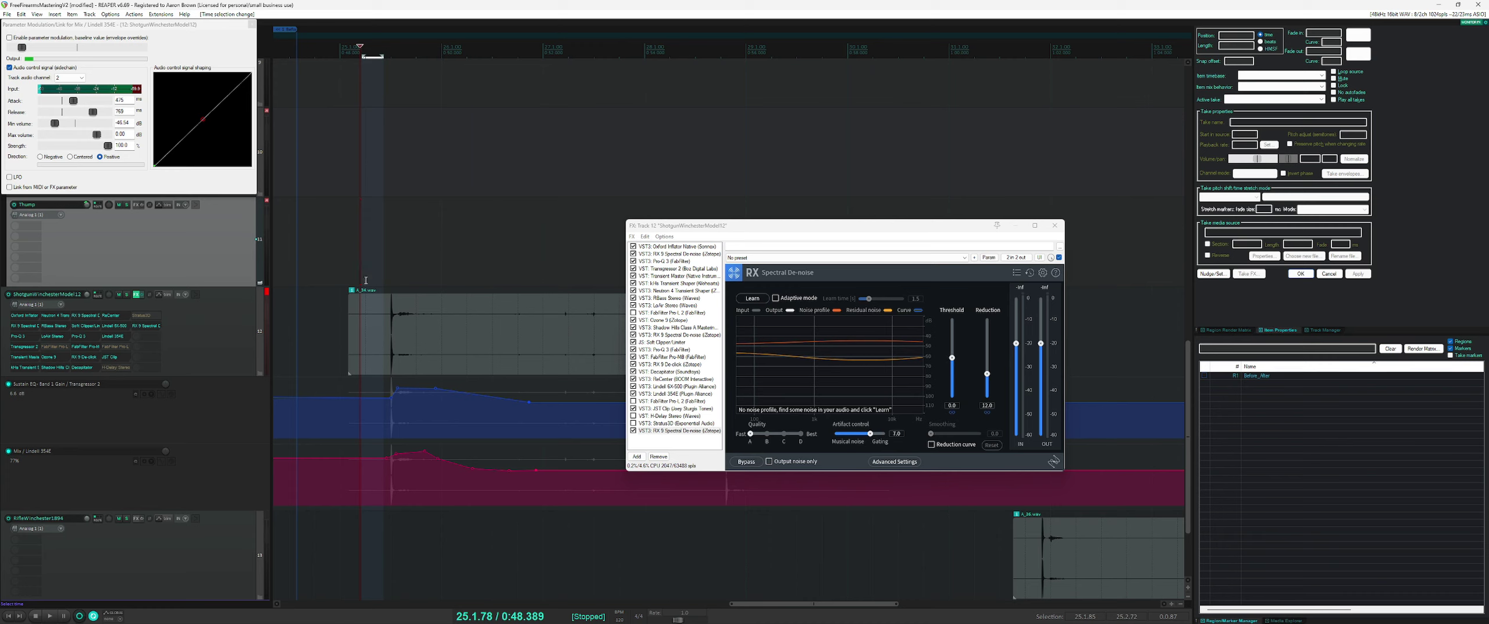
pyautogui.click(678, 430)
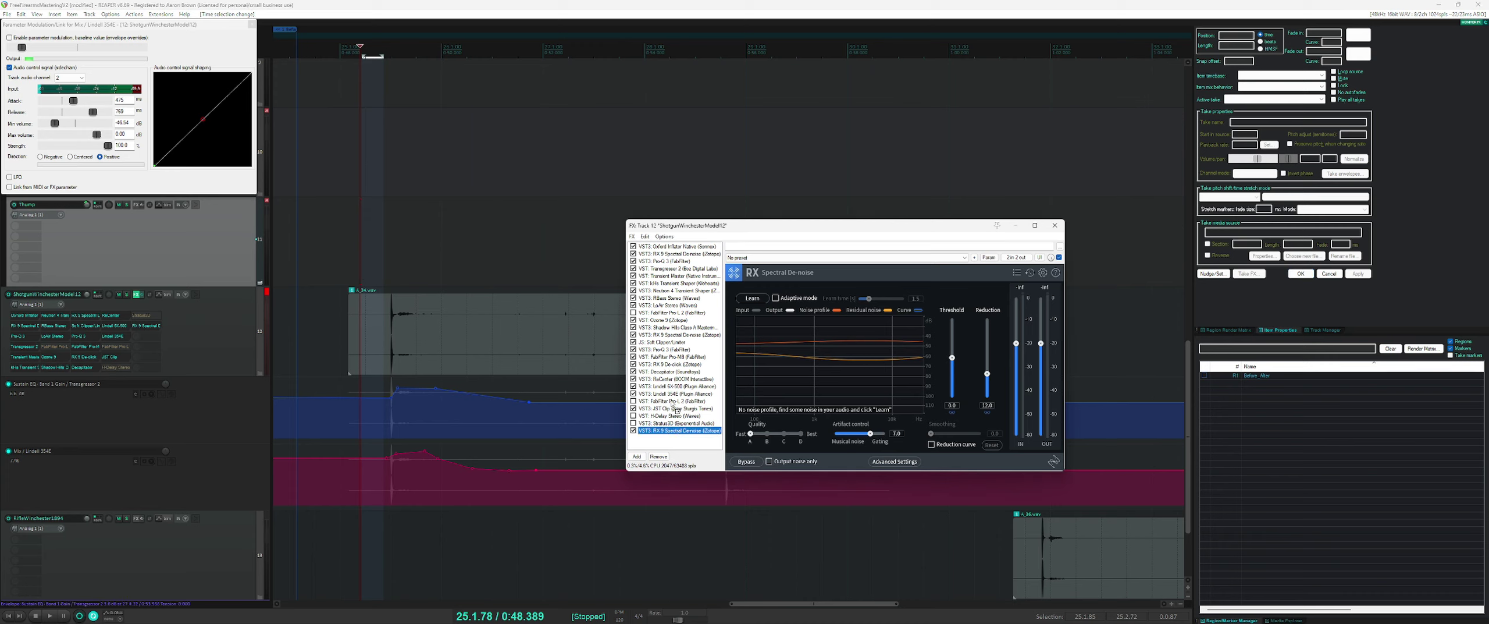
pyautogui.moveTo(671, 408); pyautogui.dragTo(669, 402)
# - Learn the noise profile in Spectral De-noise, set the reduction to 8.5, and shape the enabled reduction curve by lowering its point near 4 kHz
pyautogui.press('space')
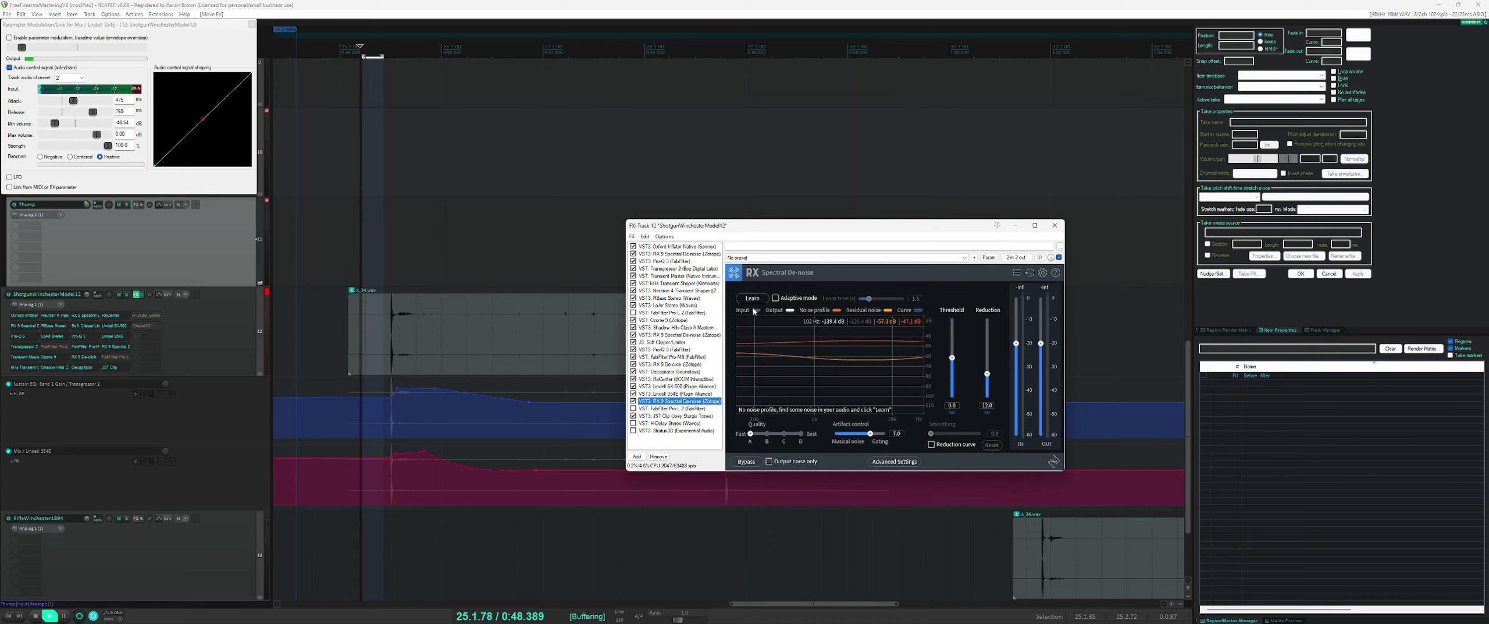
pyautogui.click(754, 299)
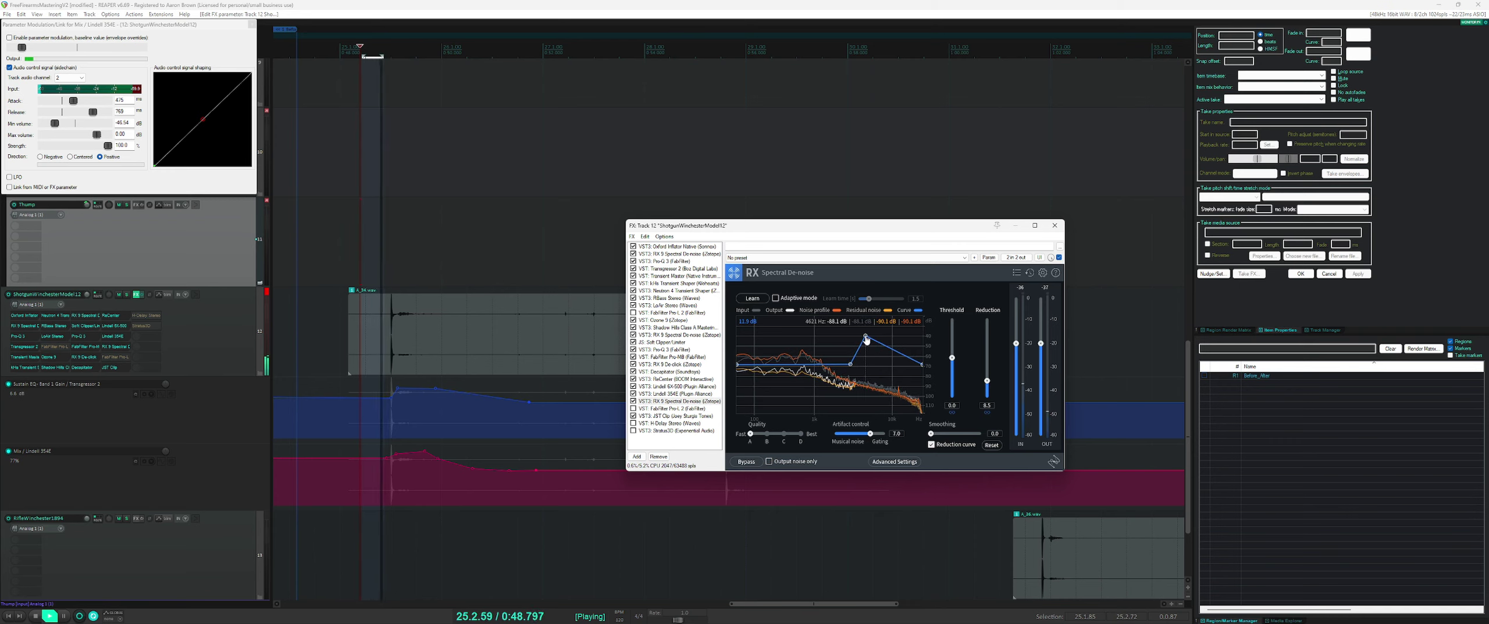
pyautogui.press('space')
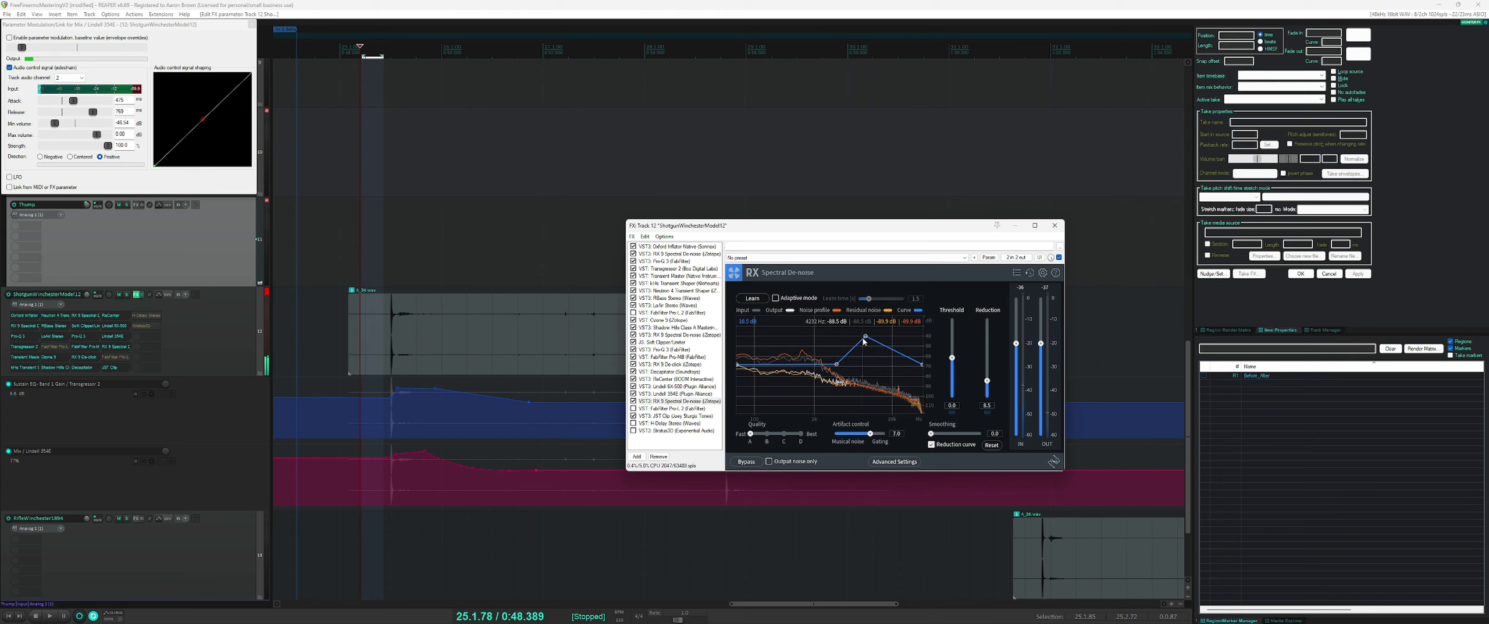
pyautogui.moveTo(865, 336); pyautogui.dragTo(867, 386)
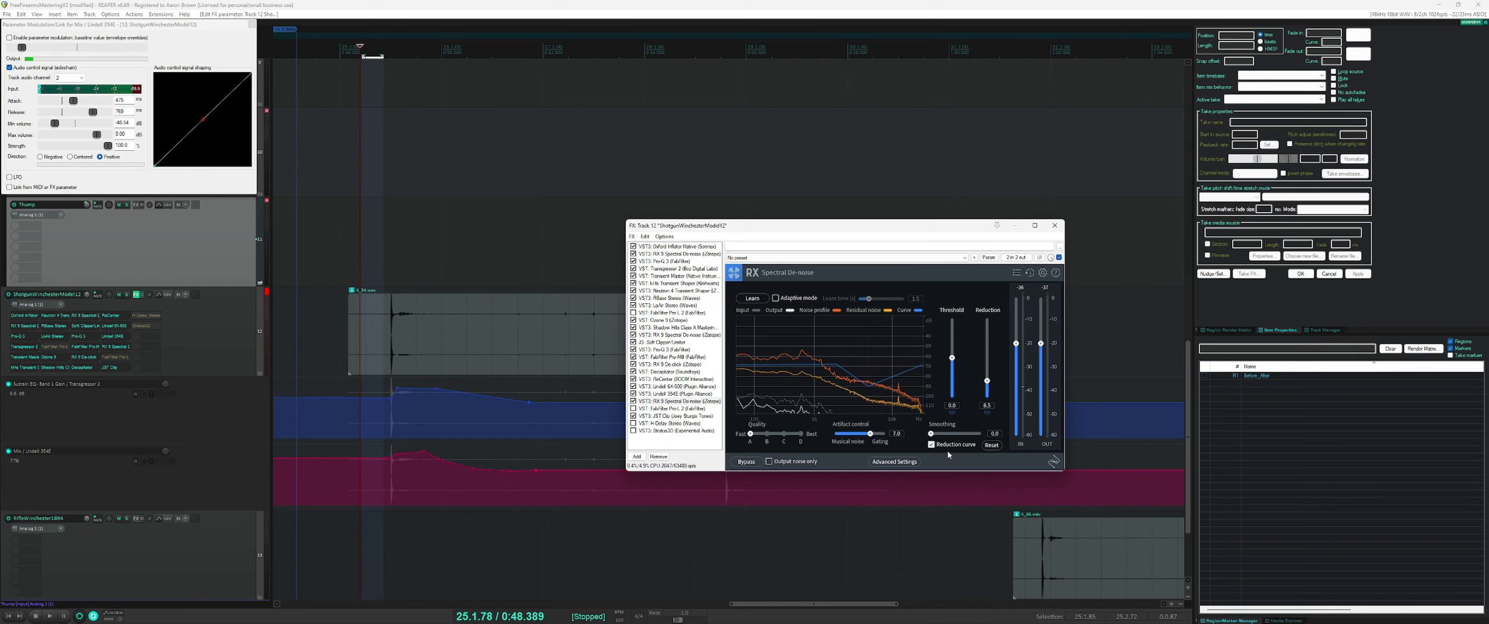
# - Set Spectral De-noise's smoothing to 4.4 and, during loop playback, add a lowered low-mid point to the reduction curve
pyautogui.moveTo(934, 433); pyautogui.dragTo(955, 437)
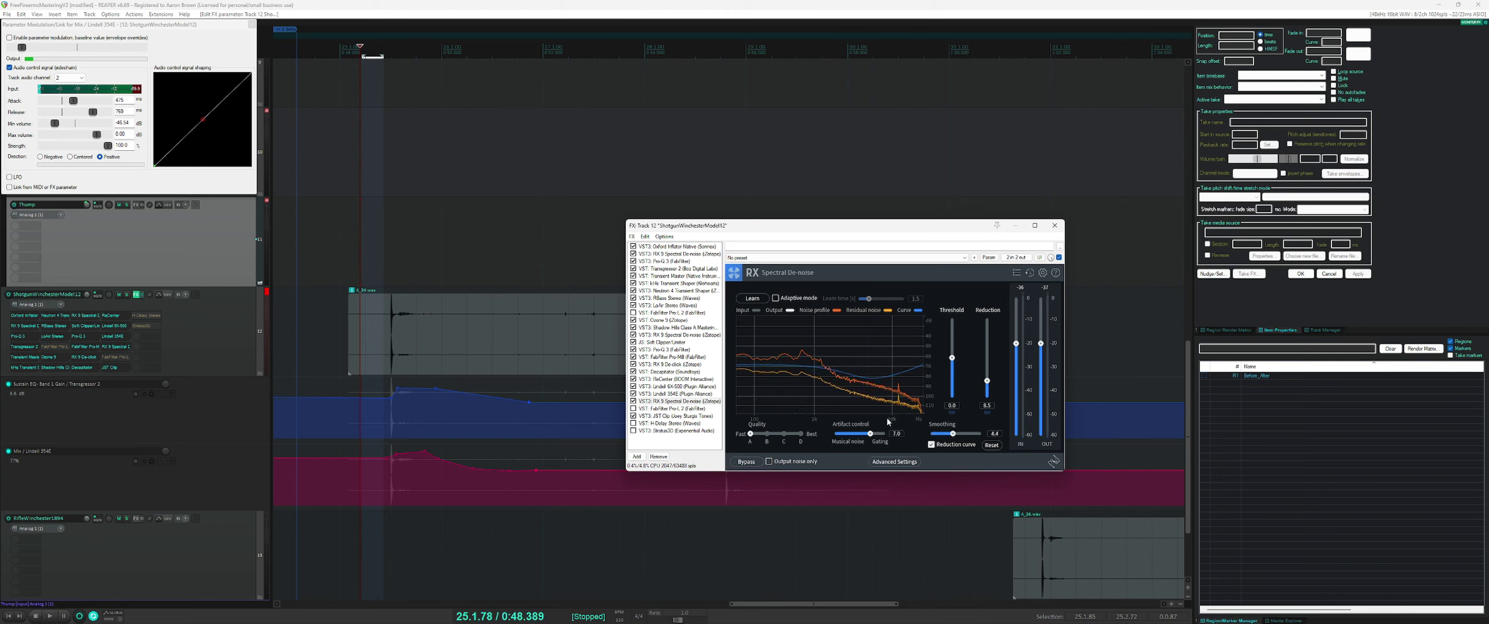
pyautogui.press('space')
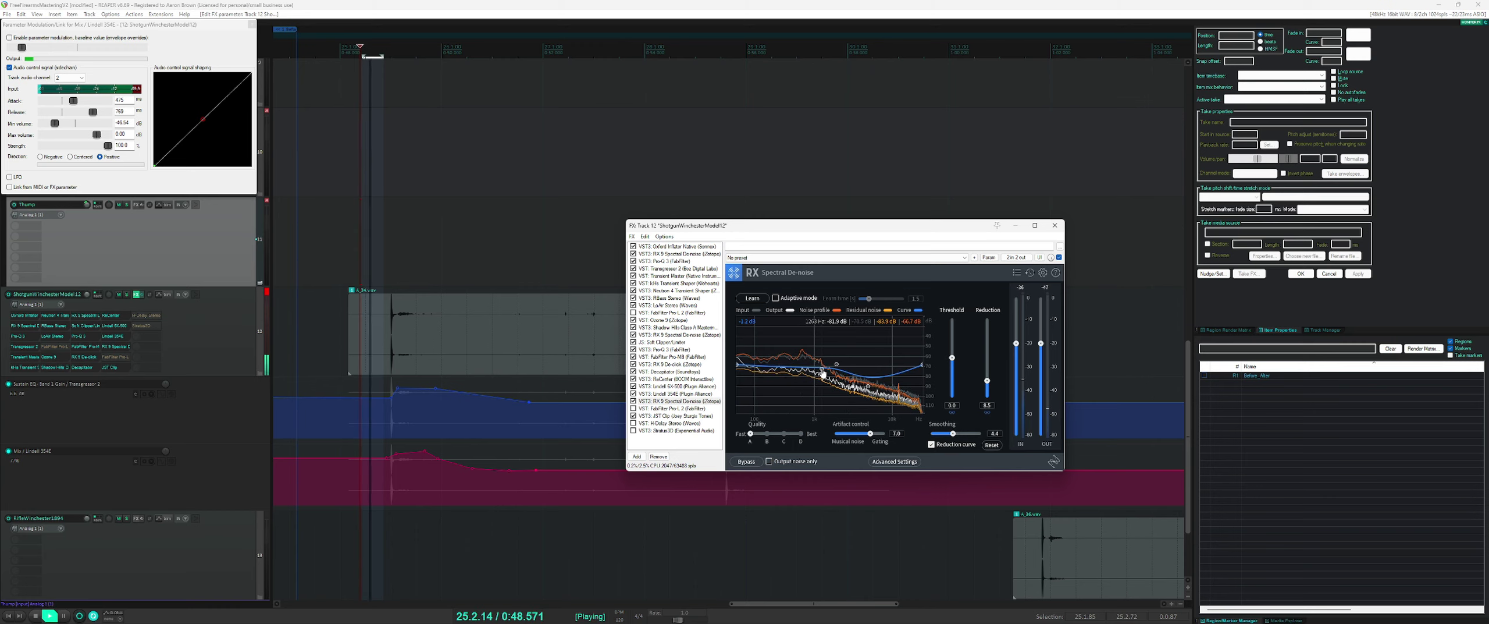
pyautogui.moveTo(825, 373)
pyautogui.mouseDown()
pyautogui.moveTo(817, 351)
pyautogui.moveTo(813, 377)
pyautogui.mouseUp()
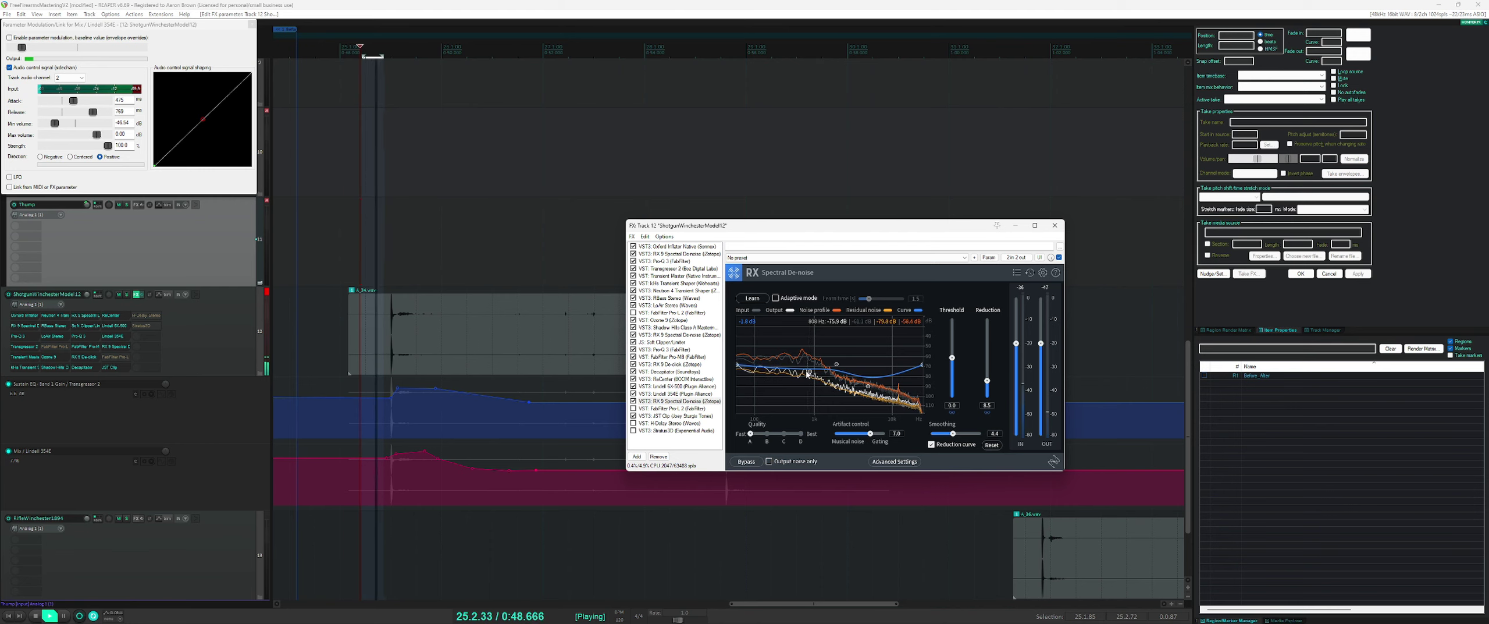
pyautogui.press('space')
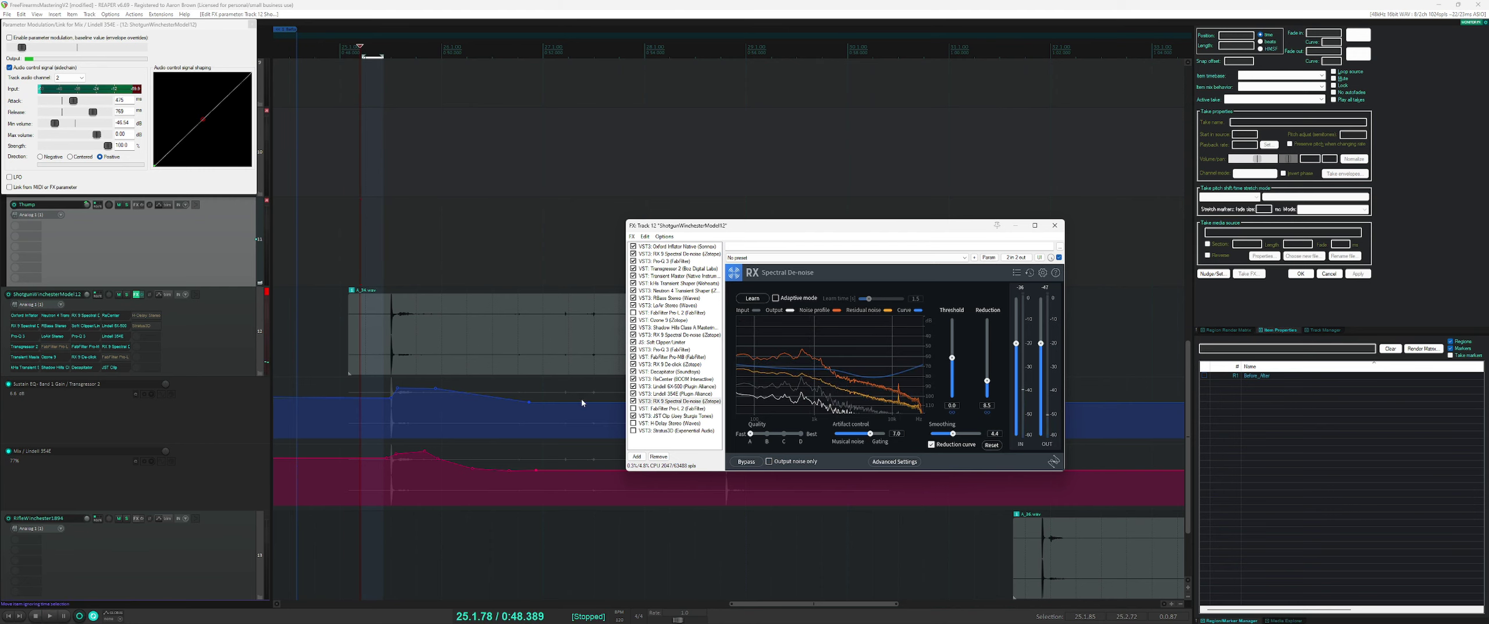
# - Clear the loop selection and, while playing the gunshot, set Spectral De-noise's reduction to 2.6 and its artifact control to 10.0
pyautogui.click(364, 271)
pyautogui.press('space')
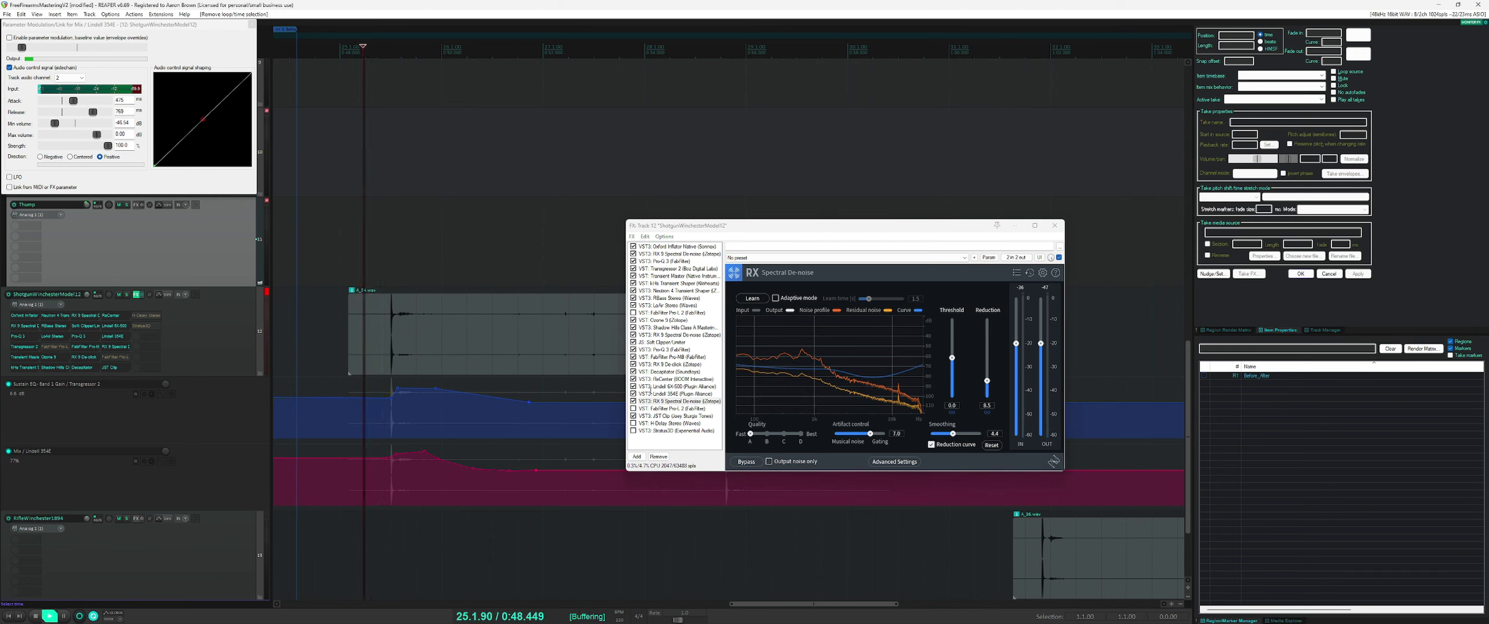
pyautogui.click(988, 382)
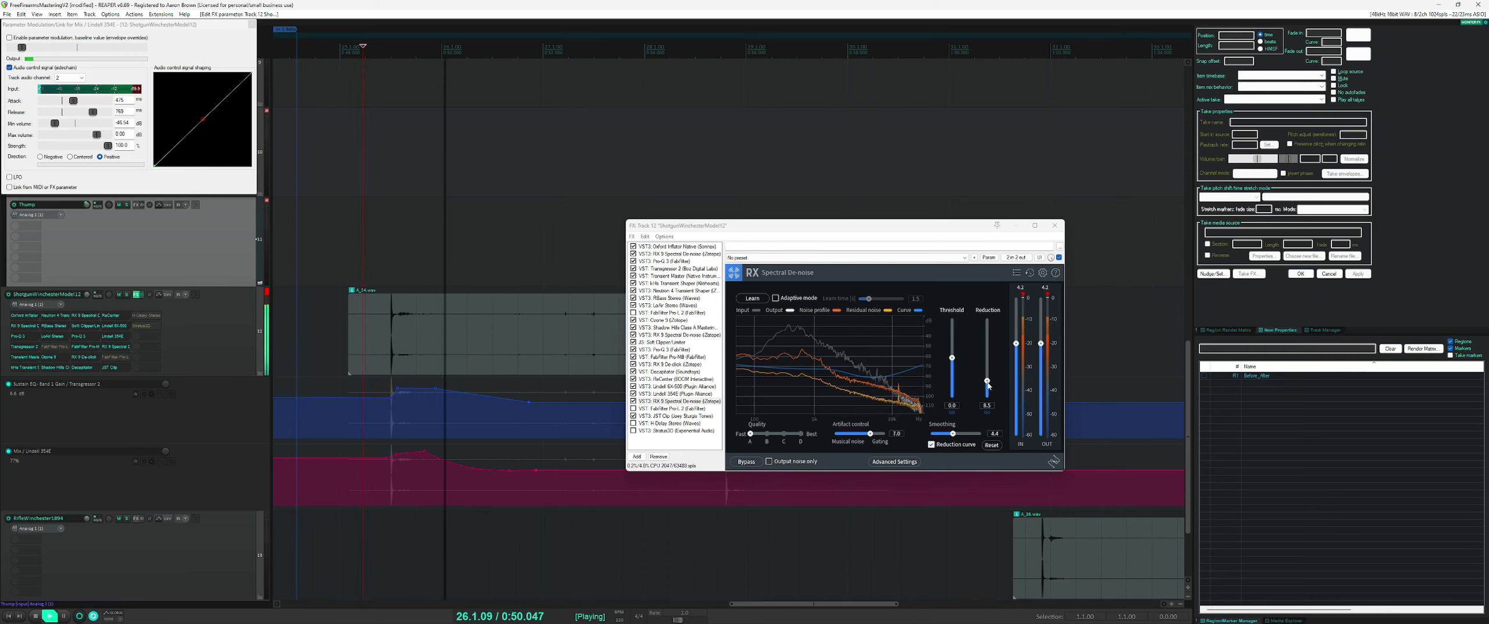
pyautogui.moveTo(989, 384); pyautogui.dragTo(995, 399)
pyautogui.press('space')
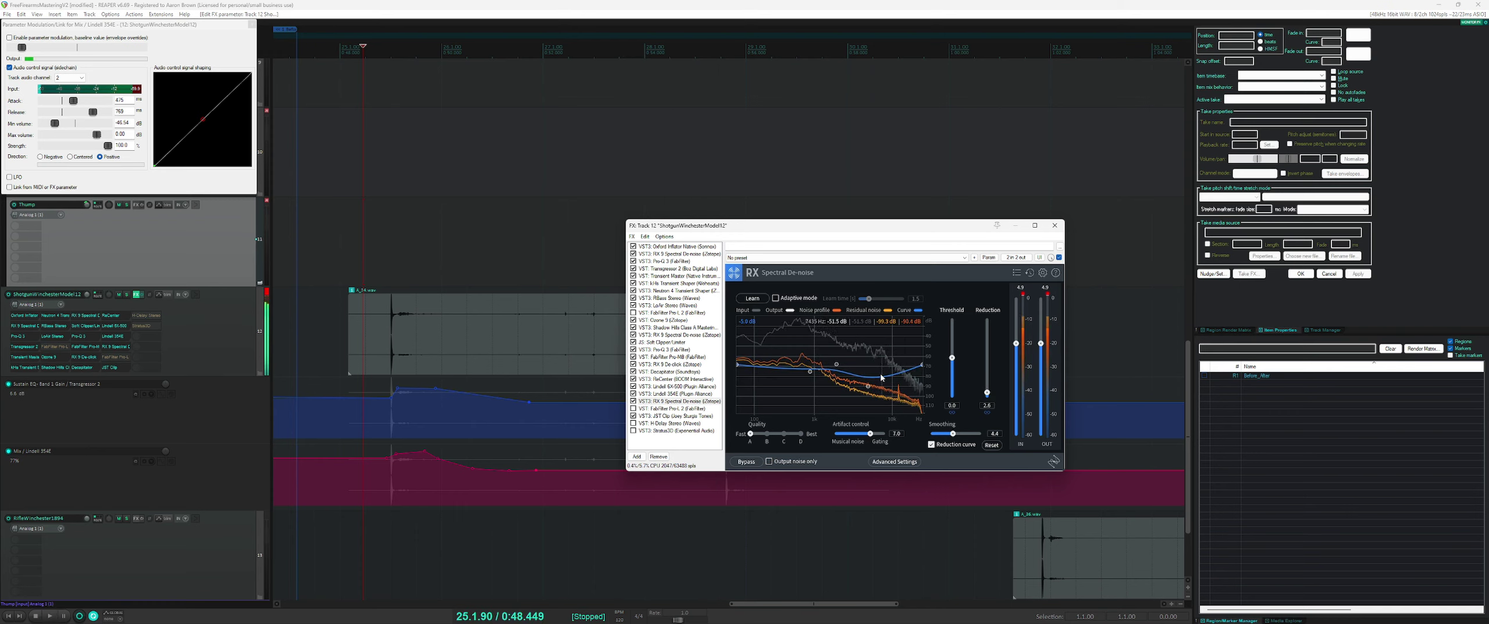
pyautogui.press('space')
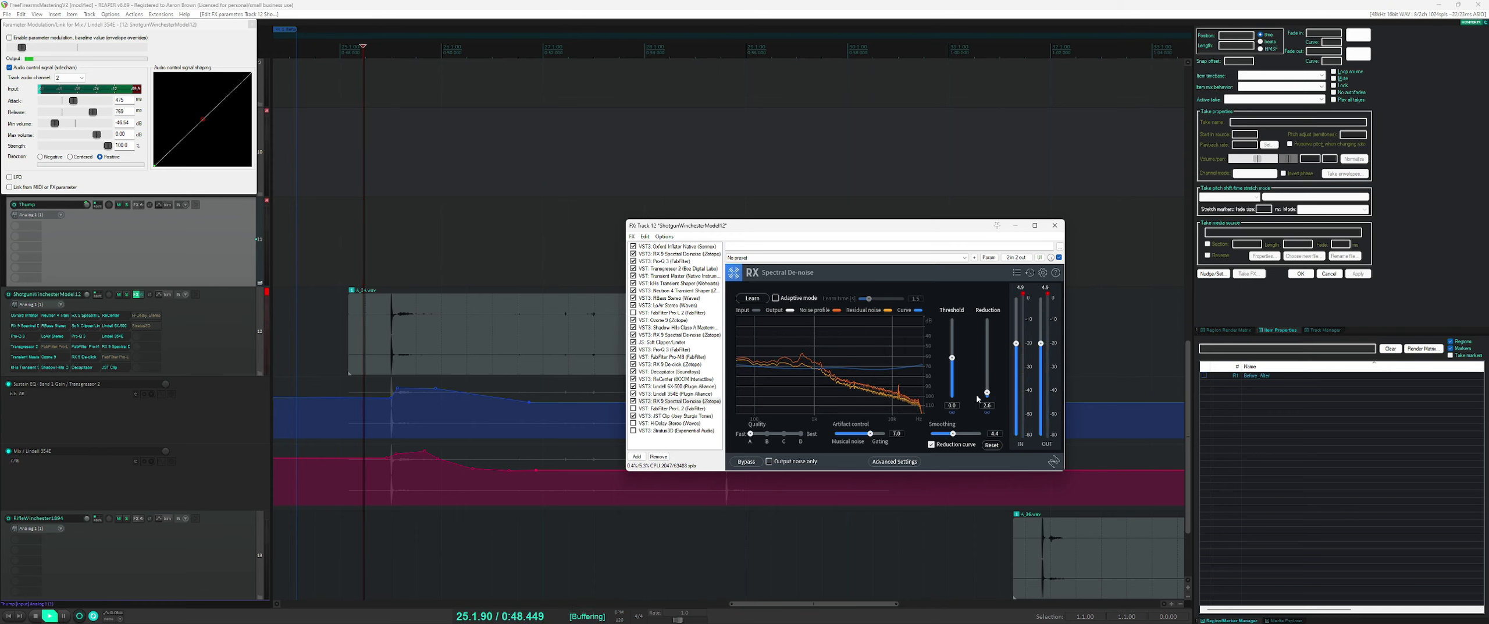
pyautogui.moveTo(870, 433); pyautogui.dragTo(885, 433)
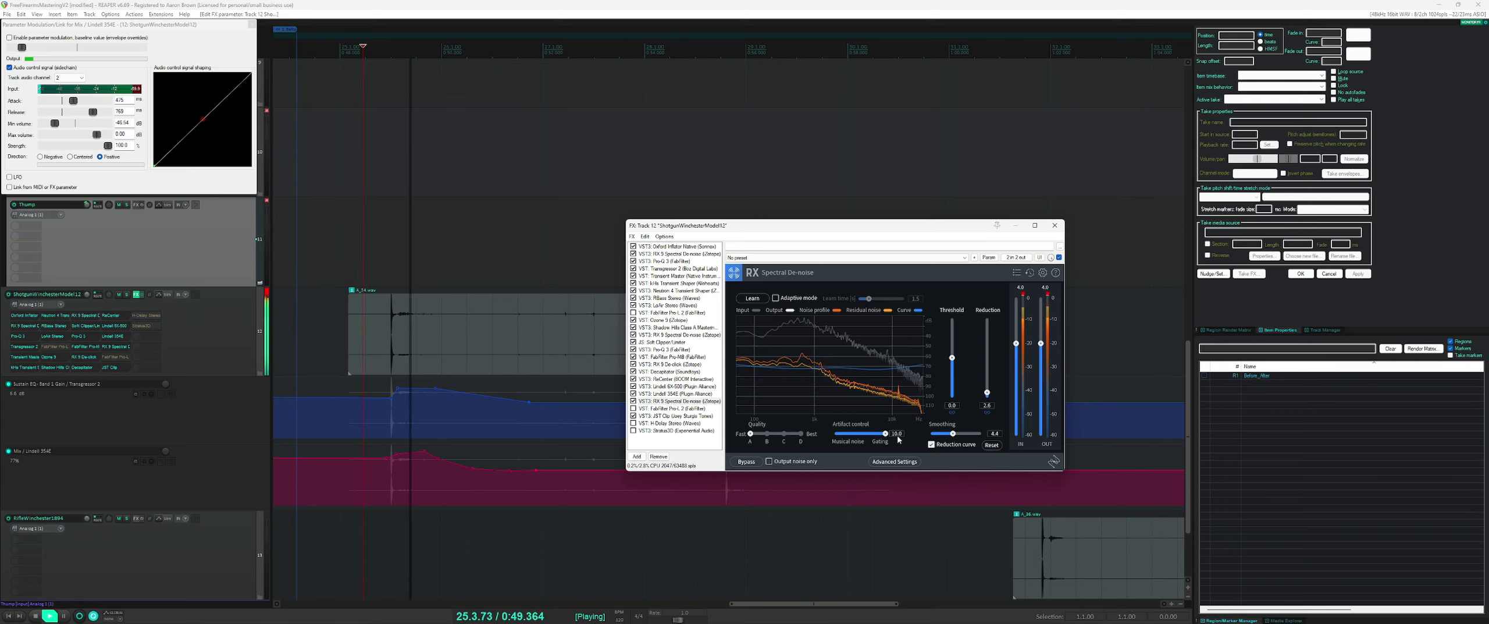
# - In the advanced settings, zero masking, enhancement and whitening, set smoothing to 4, and shorten the release to about 25 ms
pyautogui.click(894, 461)
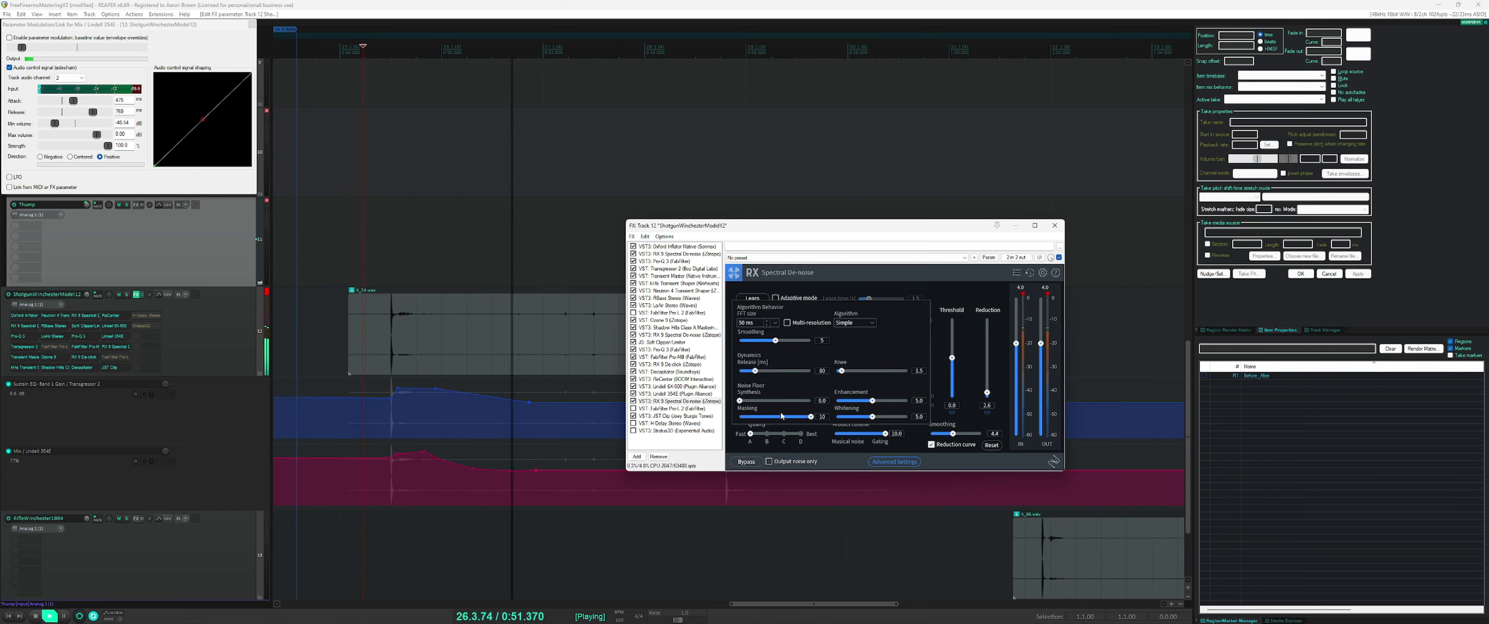
pyautogui.moveTo(811, 417); pyautogui.dragTo(740, 416)
pyautogui.moveTo(873, 417); pyautogui.dragTo(836, 400)
pyautogui.press('space')
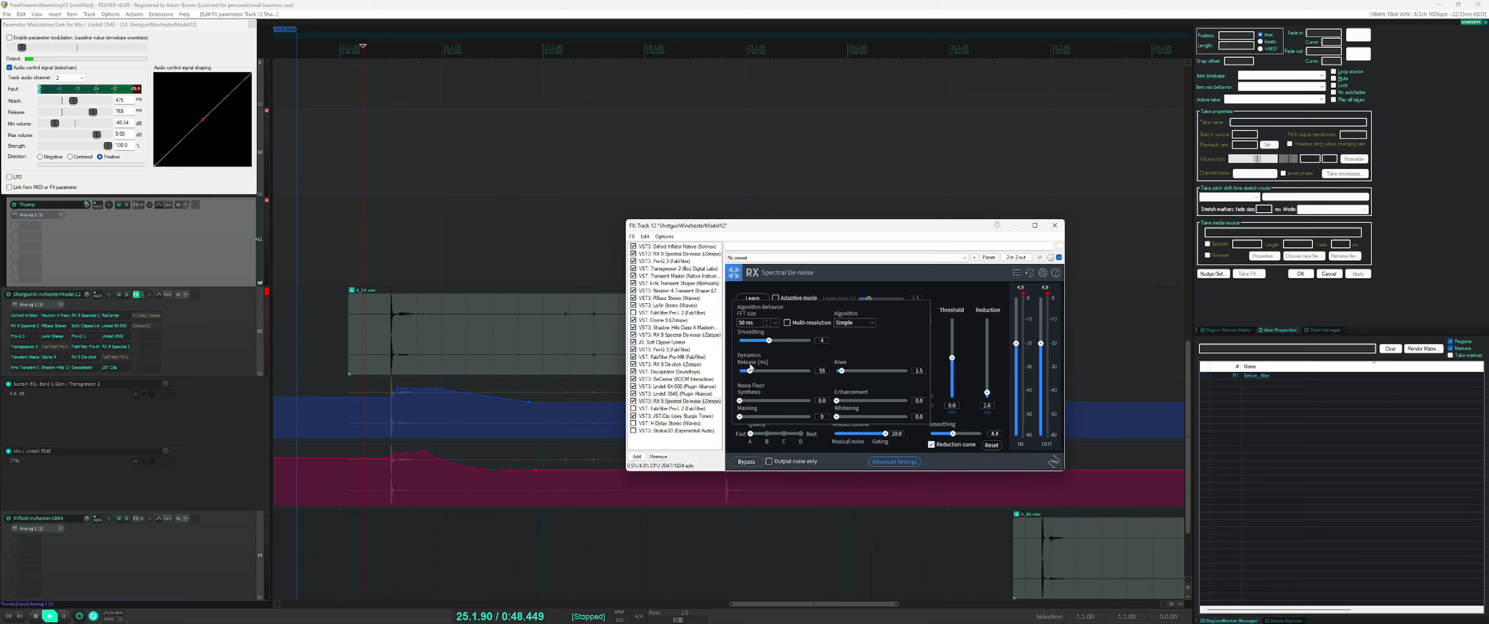
pyautogui.moveTo(751, 373); pyautogui.dragTo(746, 376)
pyautogui.press('space')
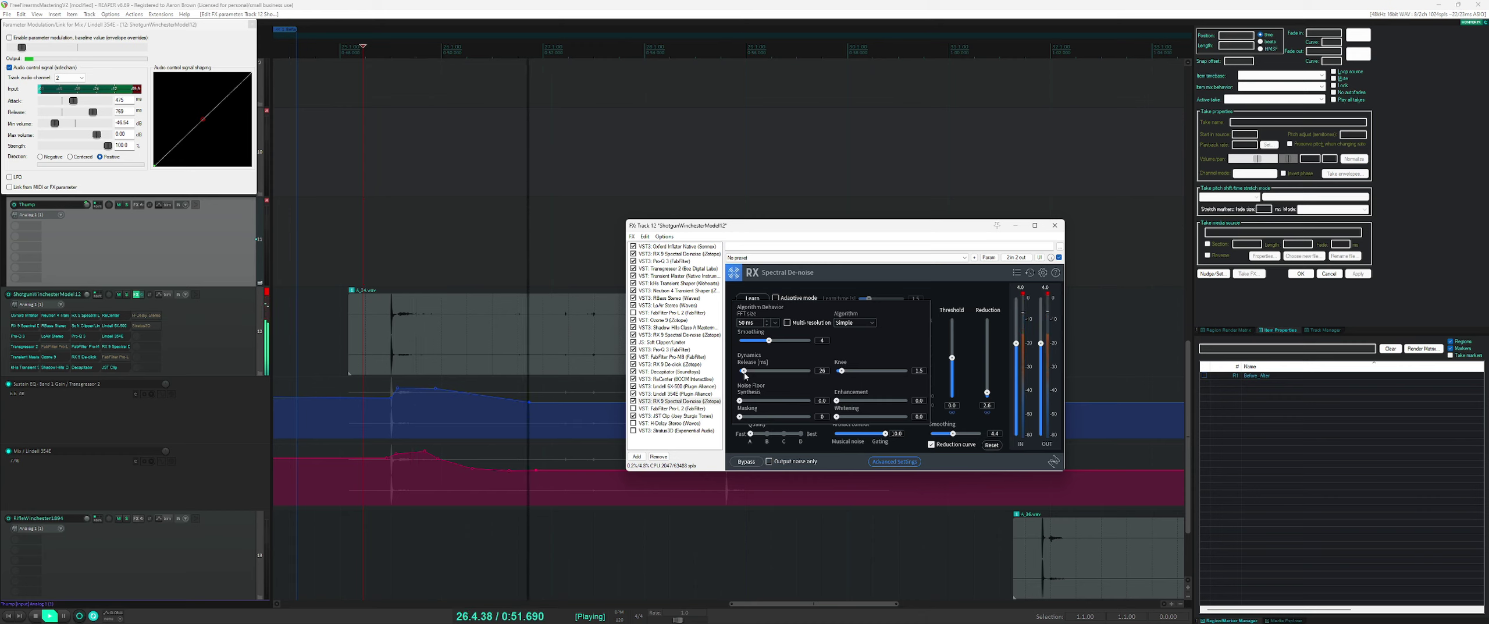
# - Audition only the noise removed by Spectral De-noise over the gunshot, and return to normal output
pyautogui.click(774, 462)
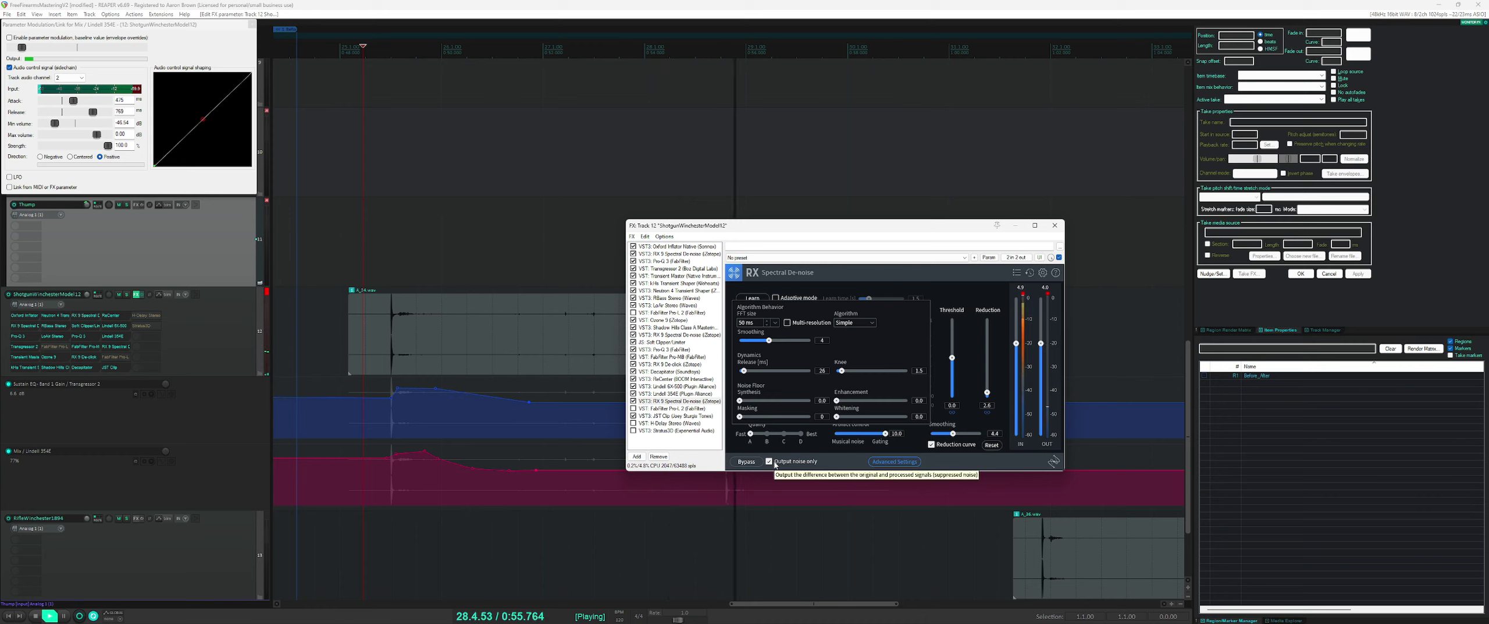
pyautogui.press('space')
pyautogui.press('space')
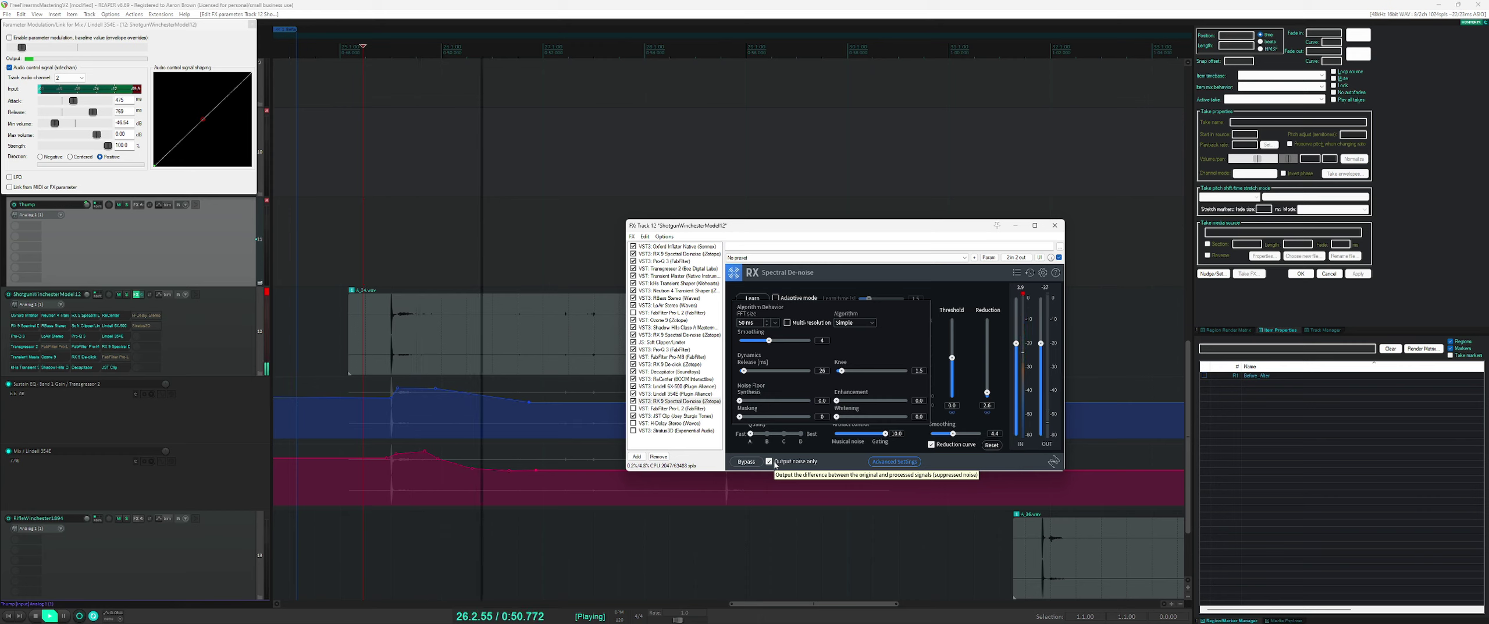
pyautogui.press('space')
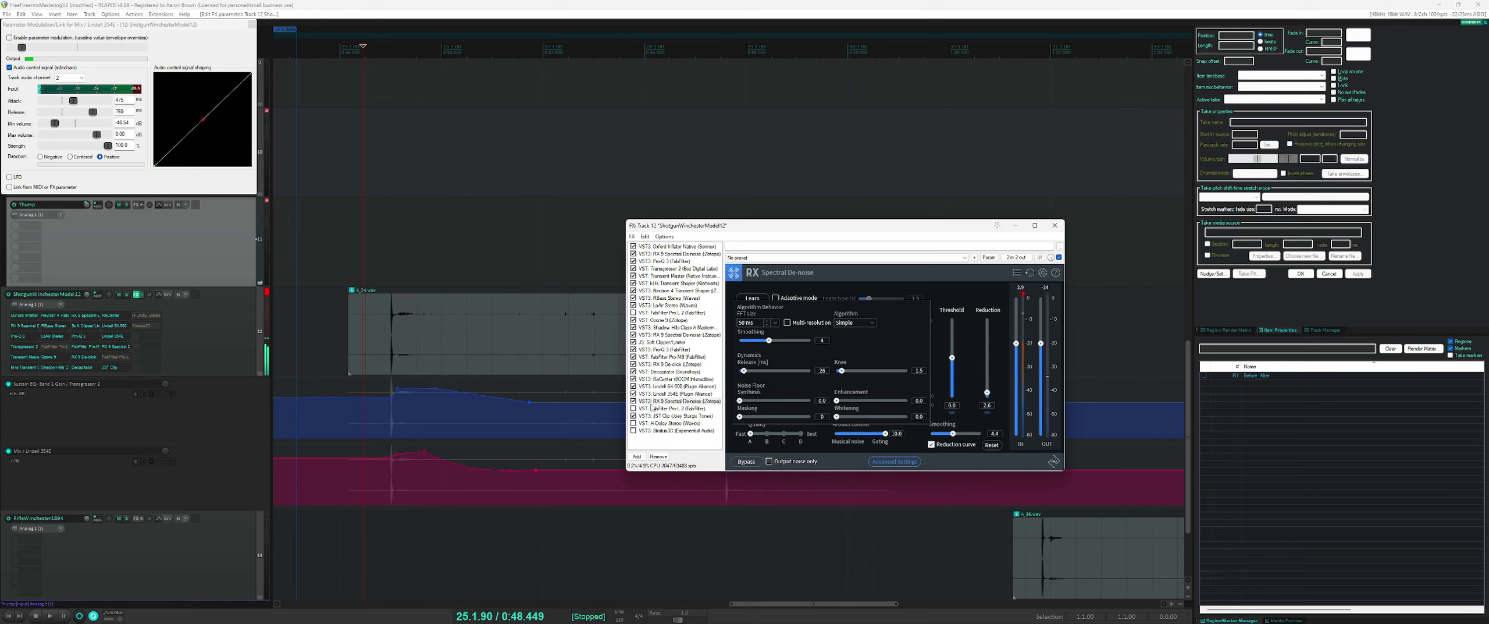
# - Disable Spectral De-noise after the Lindell 354E, play the gunshot without it, and show the Lindell 354E
pyautogui.click(634, 402)
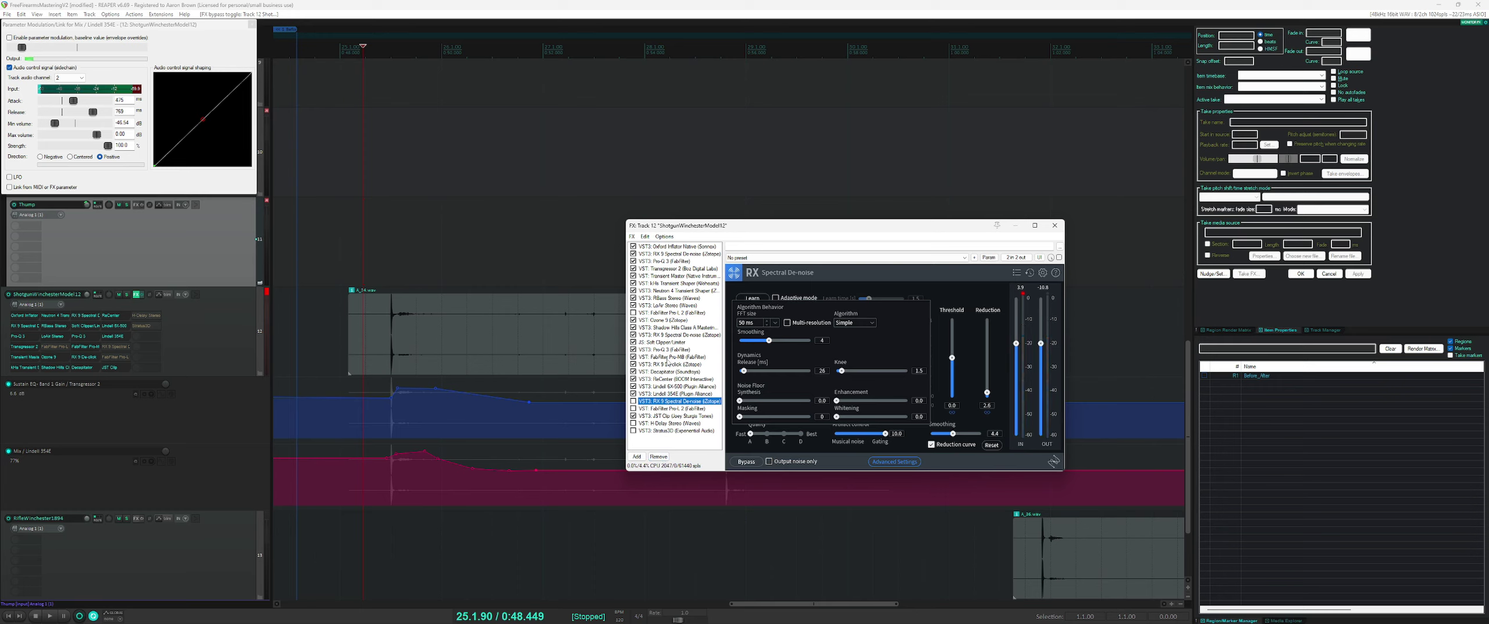
pyautogui.press('space')
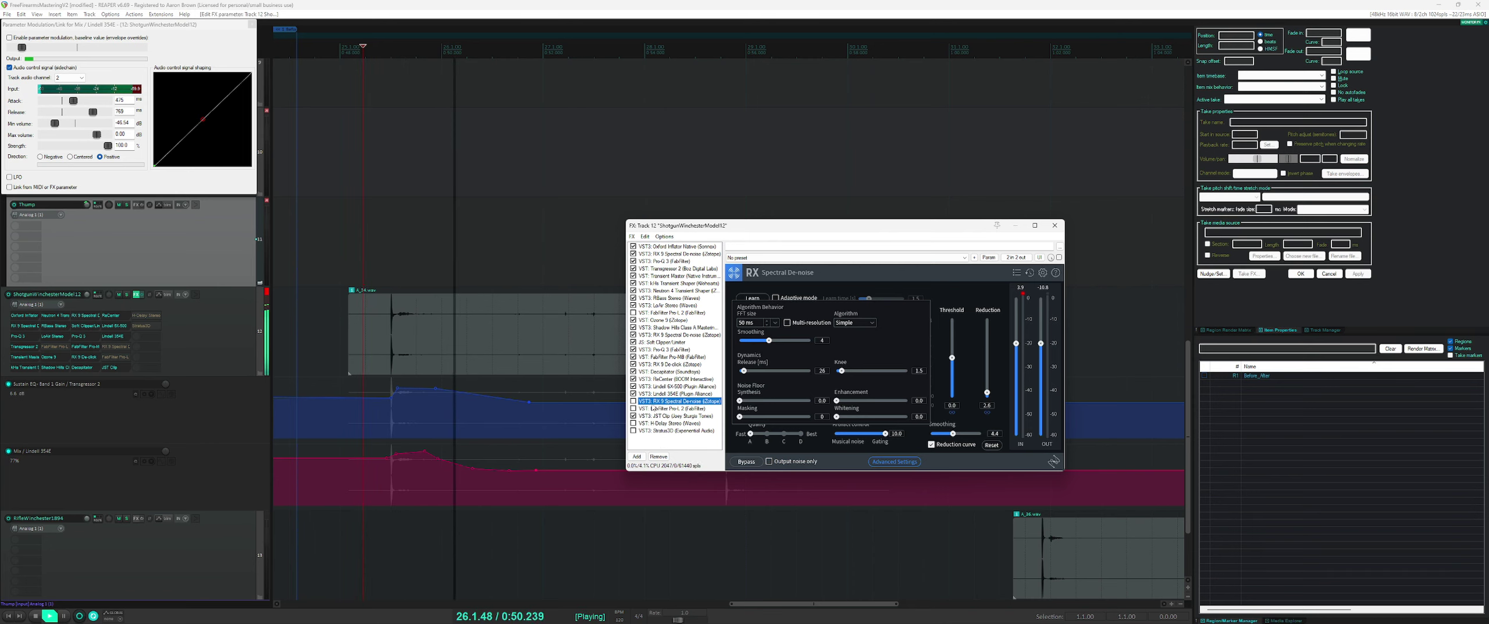
pyautogui.click(654, 393)
pyautogui.press('space')
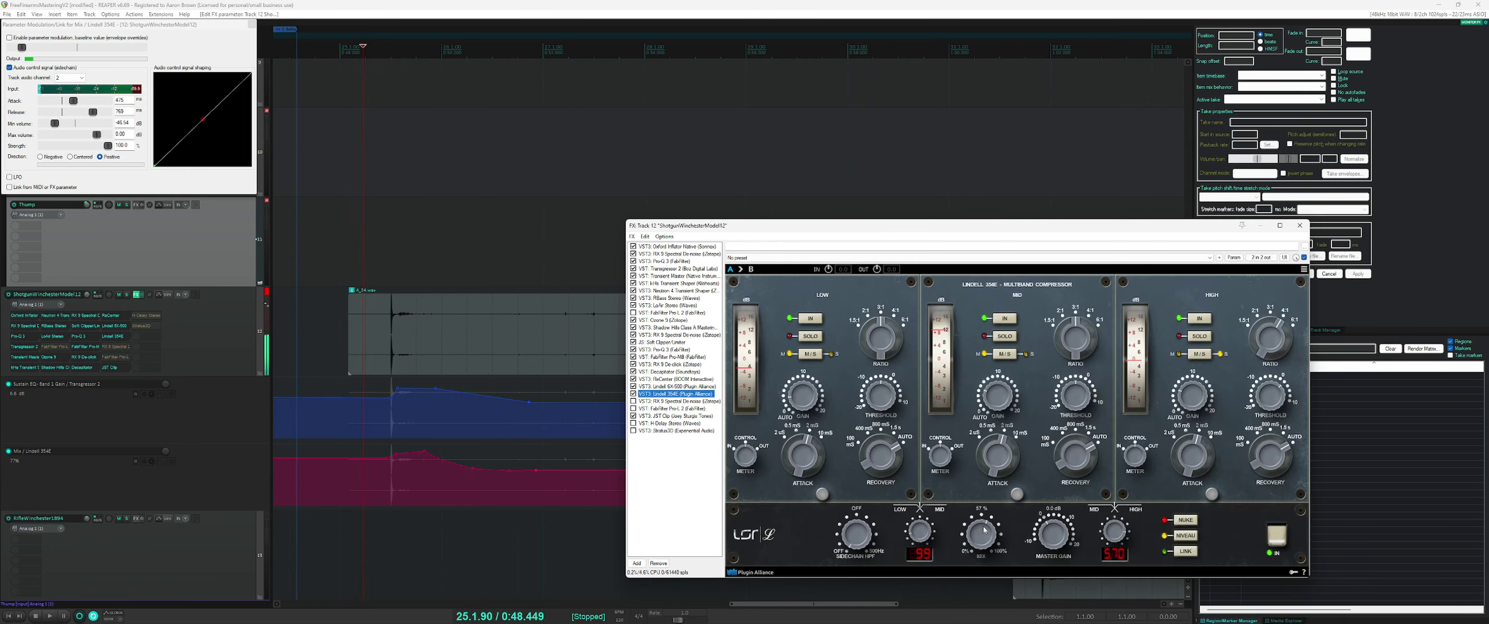
# - Reshape the Lindell 354E mix envelope to fall faster after the gunshot peak and level off earlier in the tail
pyautogui.moveTo(984, 530); pyautogui.dragTo(987, 530)
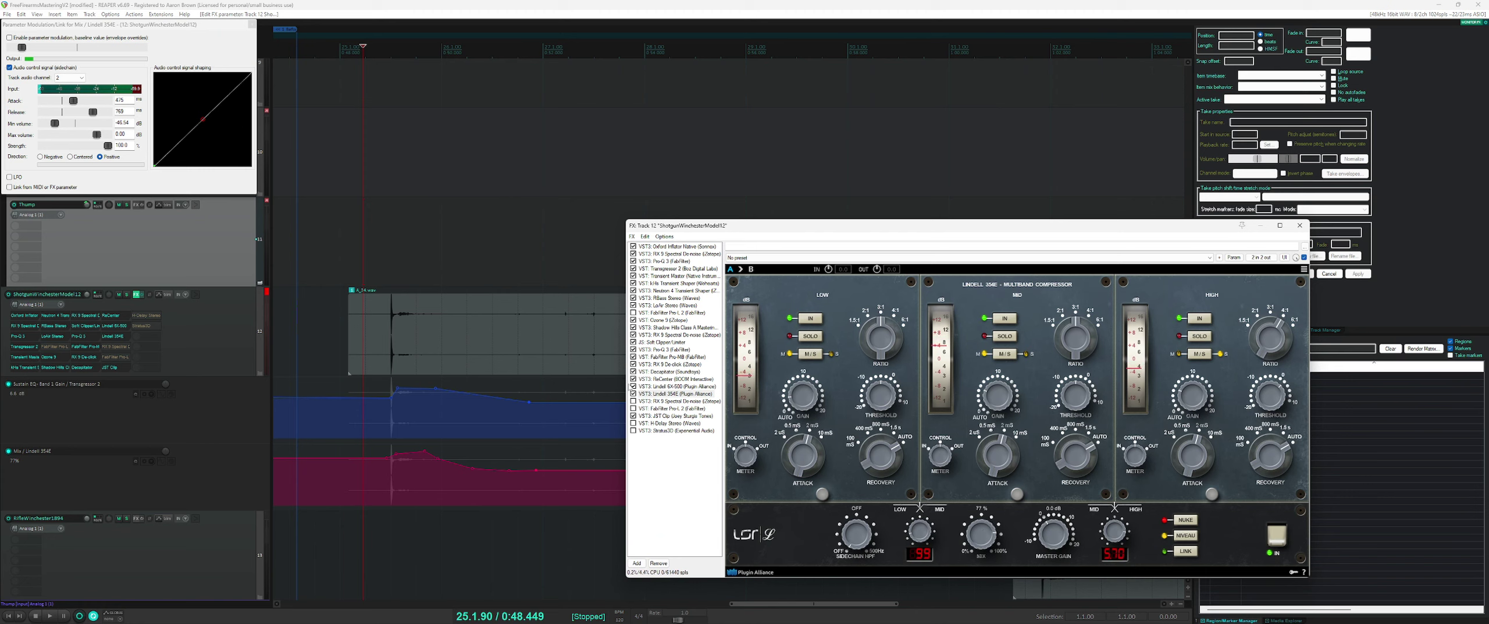
pyautogui.moveTo(409, 451); pyautogui.dragTo(469, 470)
pyautogui.click(439, 460)
pyautogui.click(469, 468)
pyautogui.click(511, 470)
pyautogui.click(537, 470)
pyautogui.click(584, 469)
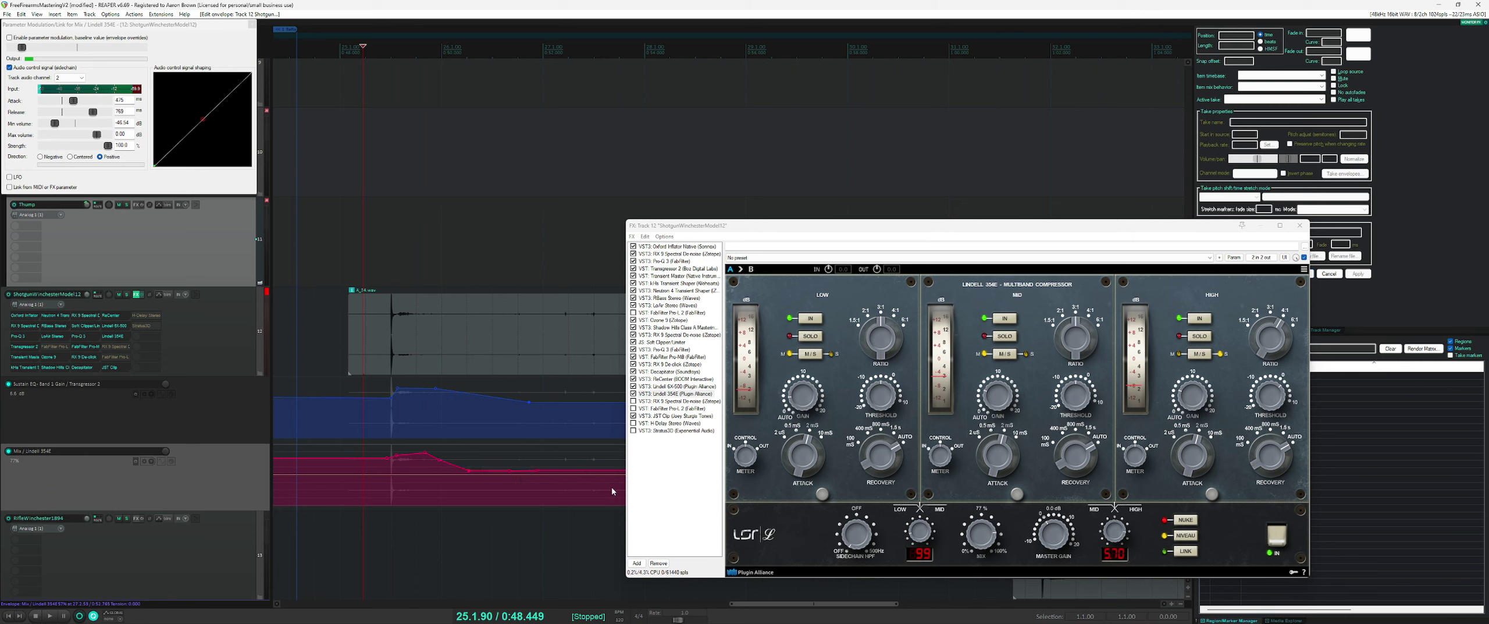
# - Show the envelope for the Lindell 354E's high gain on the track
pyautogui.click(1187, 402)
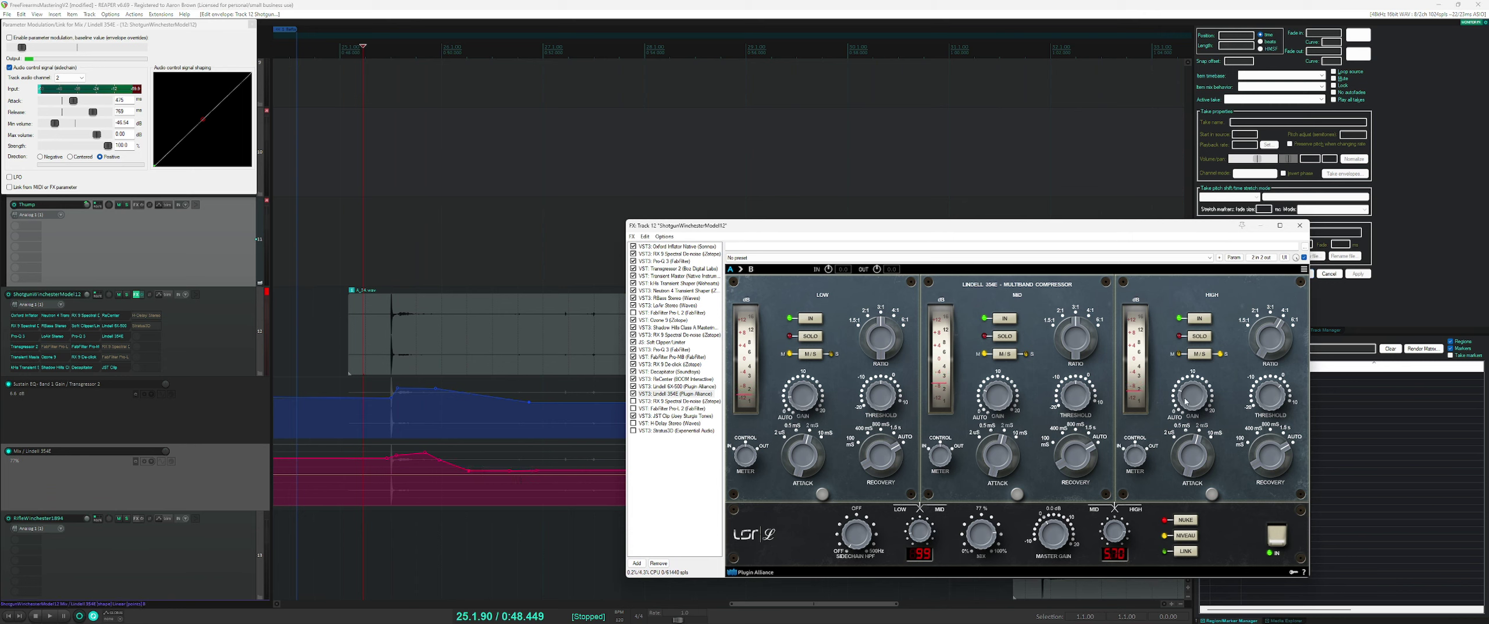
pyautogui.click(1233, 257)
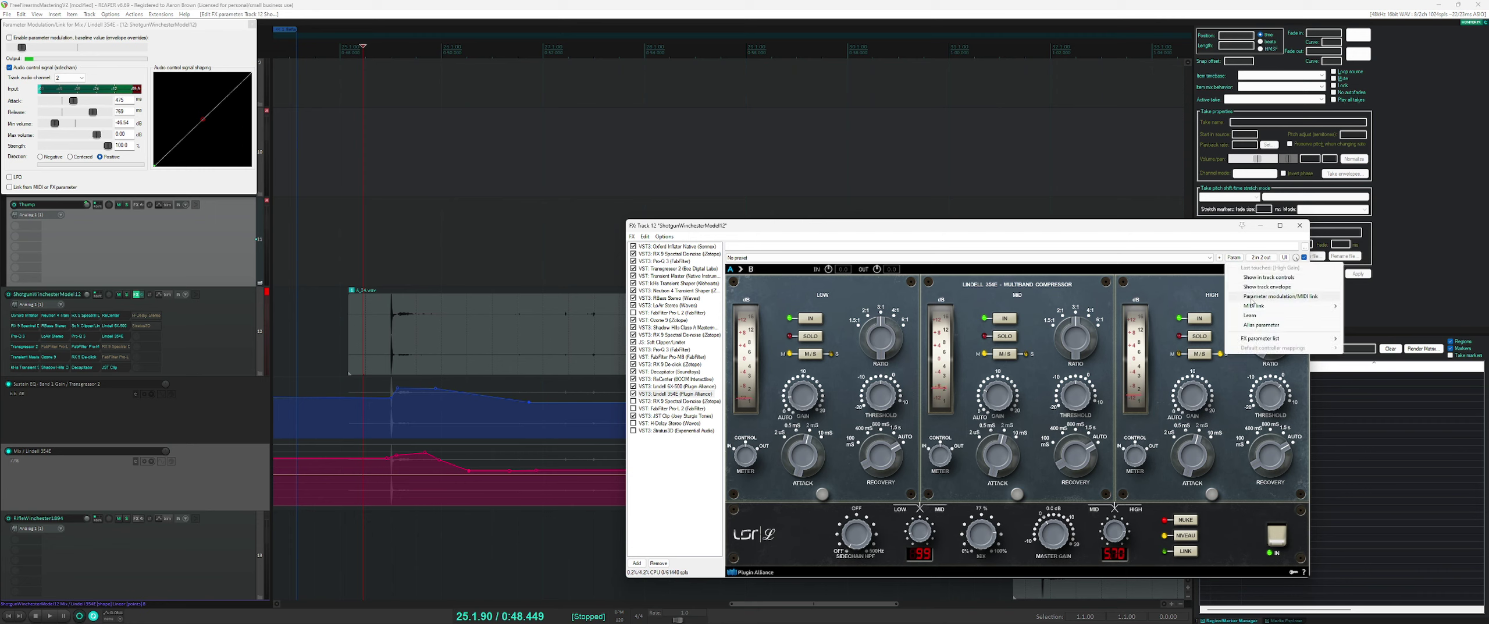
pyautogui.click(1280, 287)
# - Try shaping the high gain envelope with points that lower the level after the gunshot, and undo the points
pyautogui.click(385, 557)
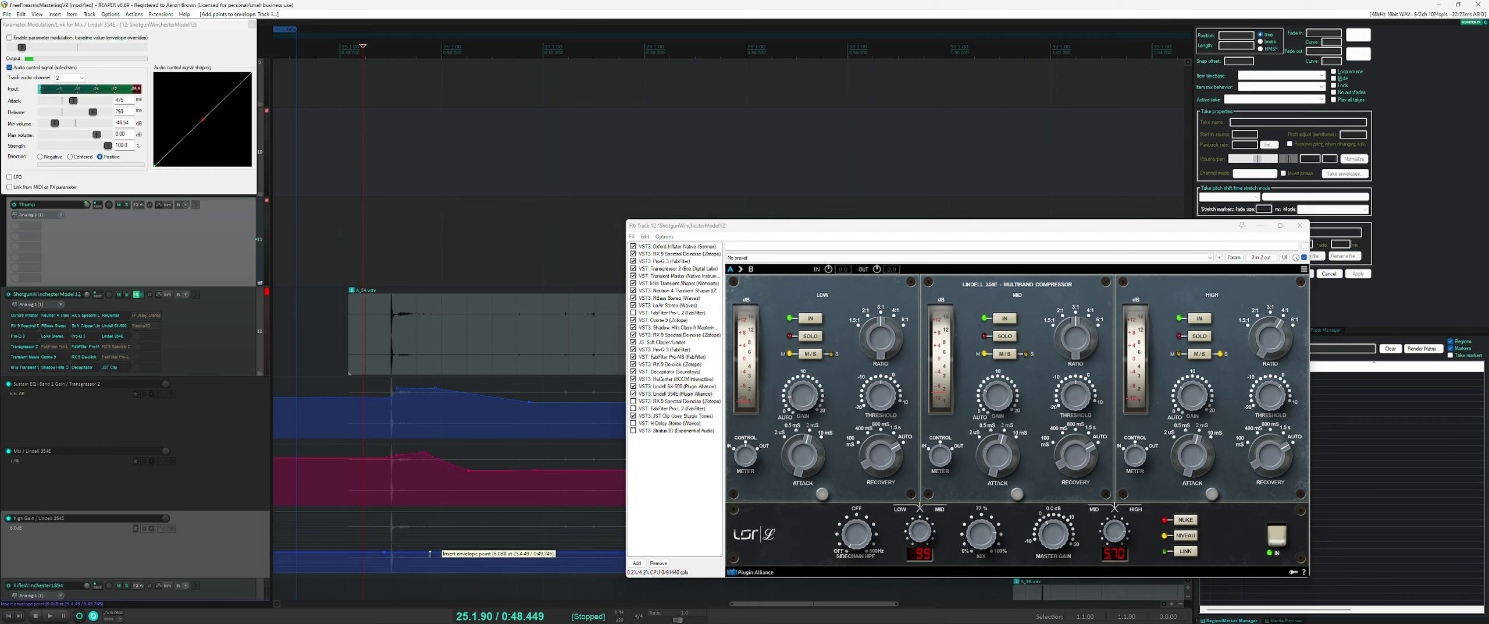
pyautogui.click(416, 552)
pyautogui.moveTo(437, 551)
pyautogui.mouseDown()
pyautogui.moveTo(476, 552)
pyautogui.moveTo(457, 565)
pyautogui.moveTo(475, 565)
pyautogui.mouseUp()
pyautogui.press('Delete')
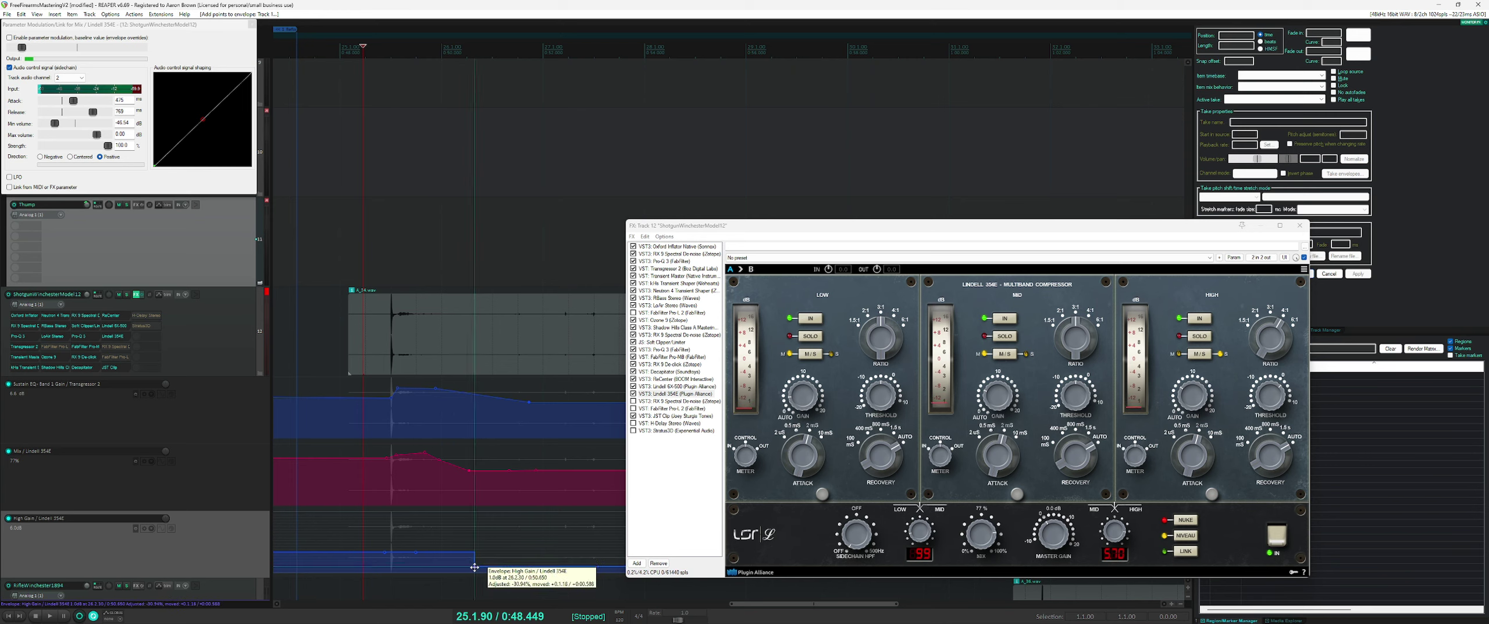
pyautogui.hotkey('ctrl', 'z')
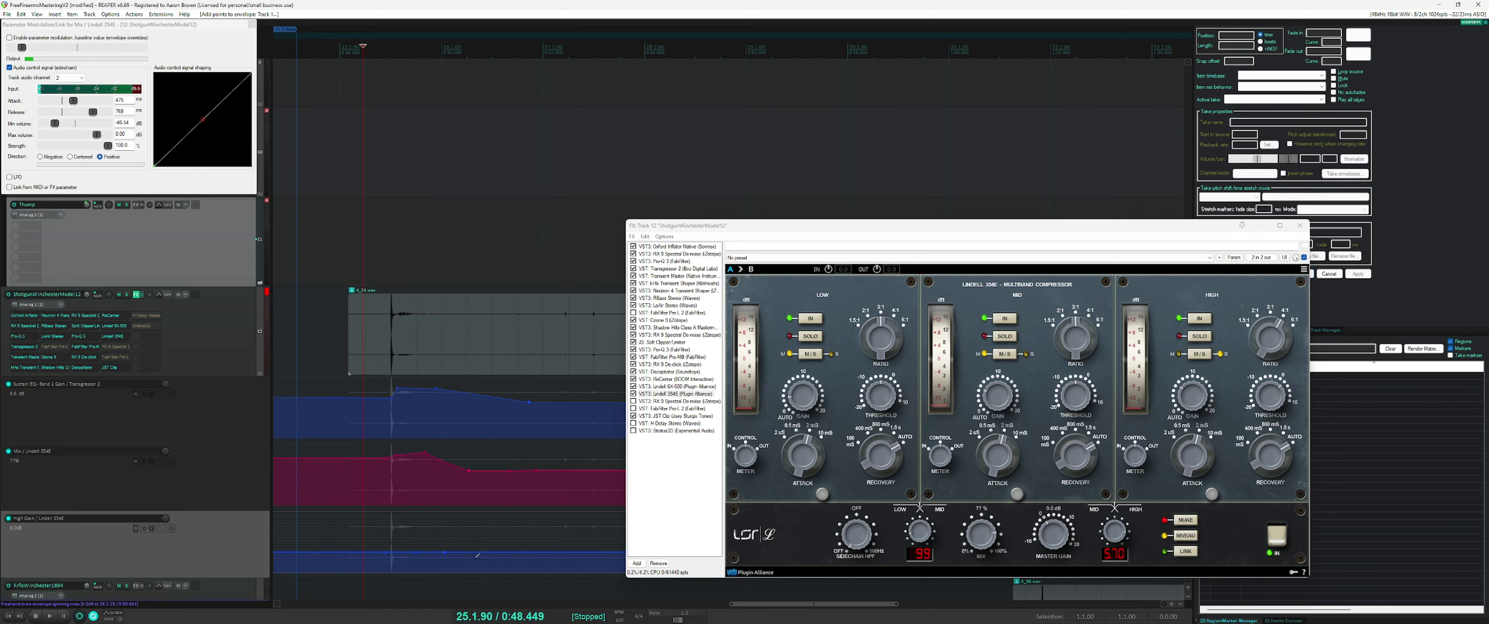
pyautogui.hotkey('ctrl', 'z')
# - Add FabFilter Pro-MB to the track and place it between the Lindell 354E and Spectral De-noise
pyautogui.click(637, 563)
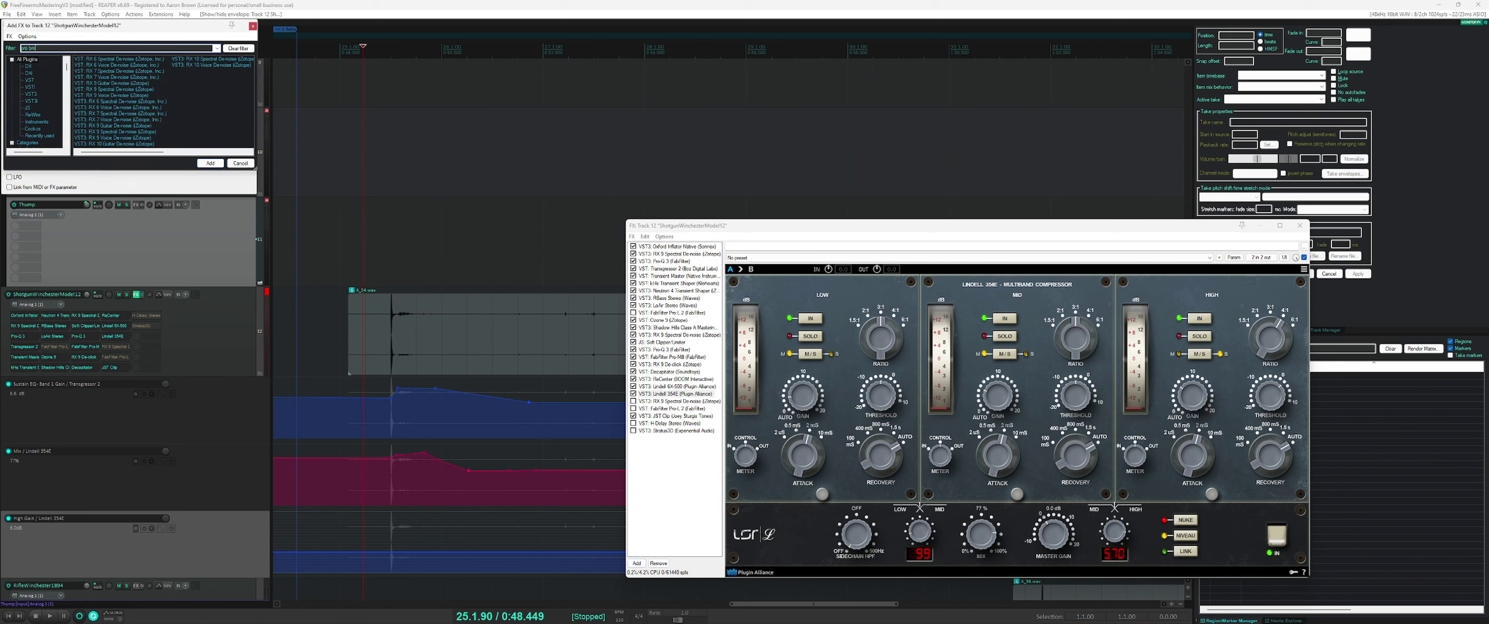
pyautogui.write('pro mb')
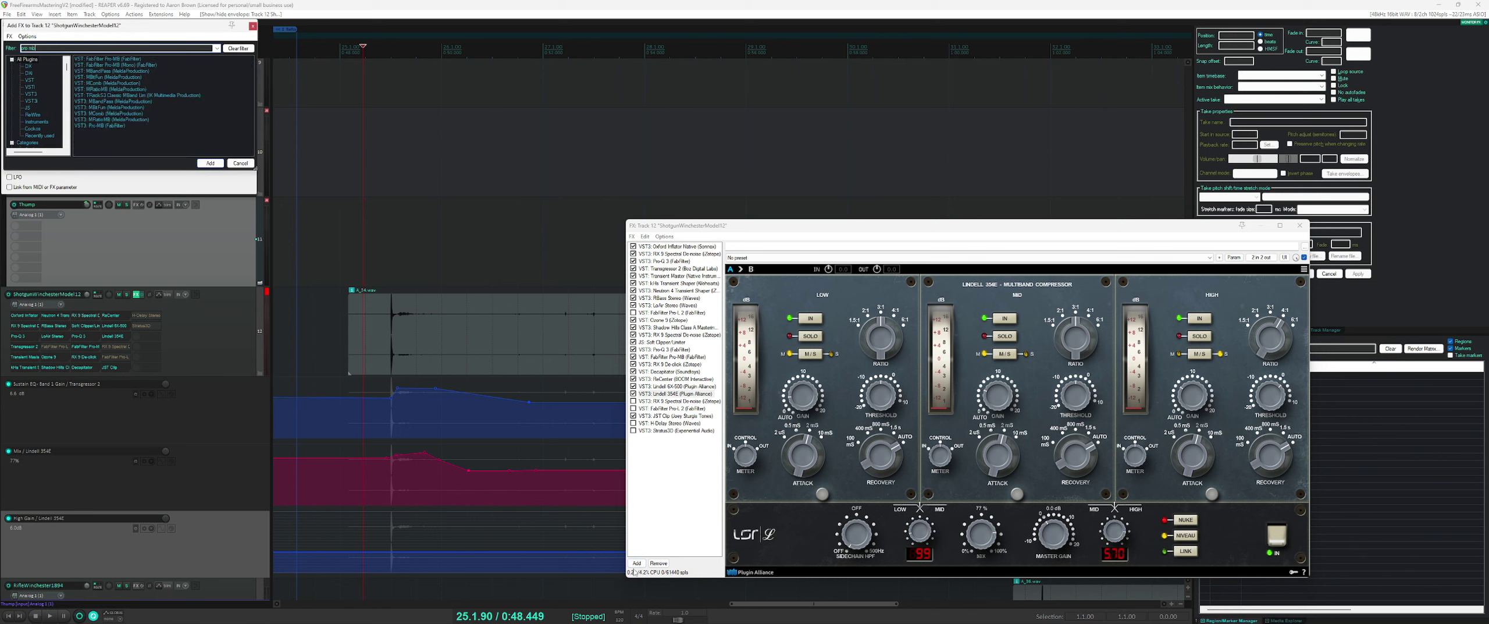
pyautogui.doubleClick(119, 60)
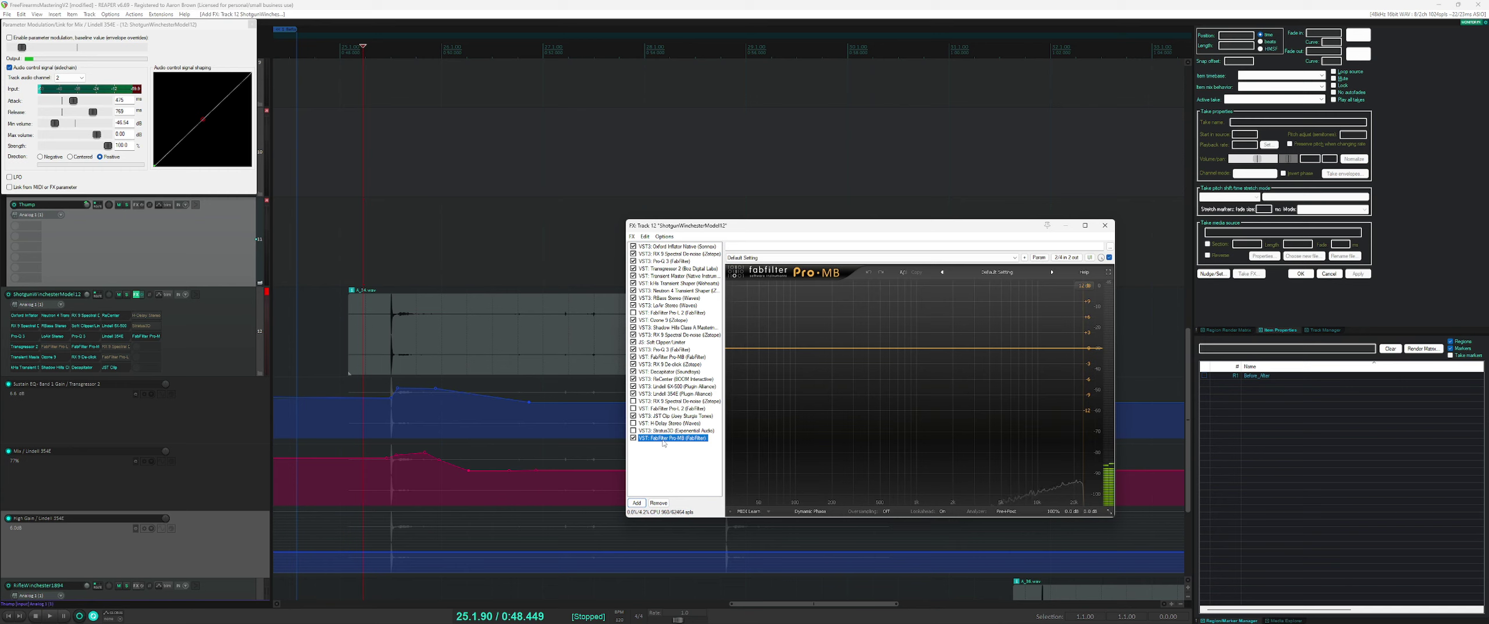
pyautogui.moveTo(680, 405); pyautogui.dragTo(680, 402)
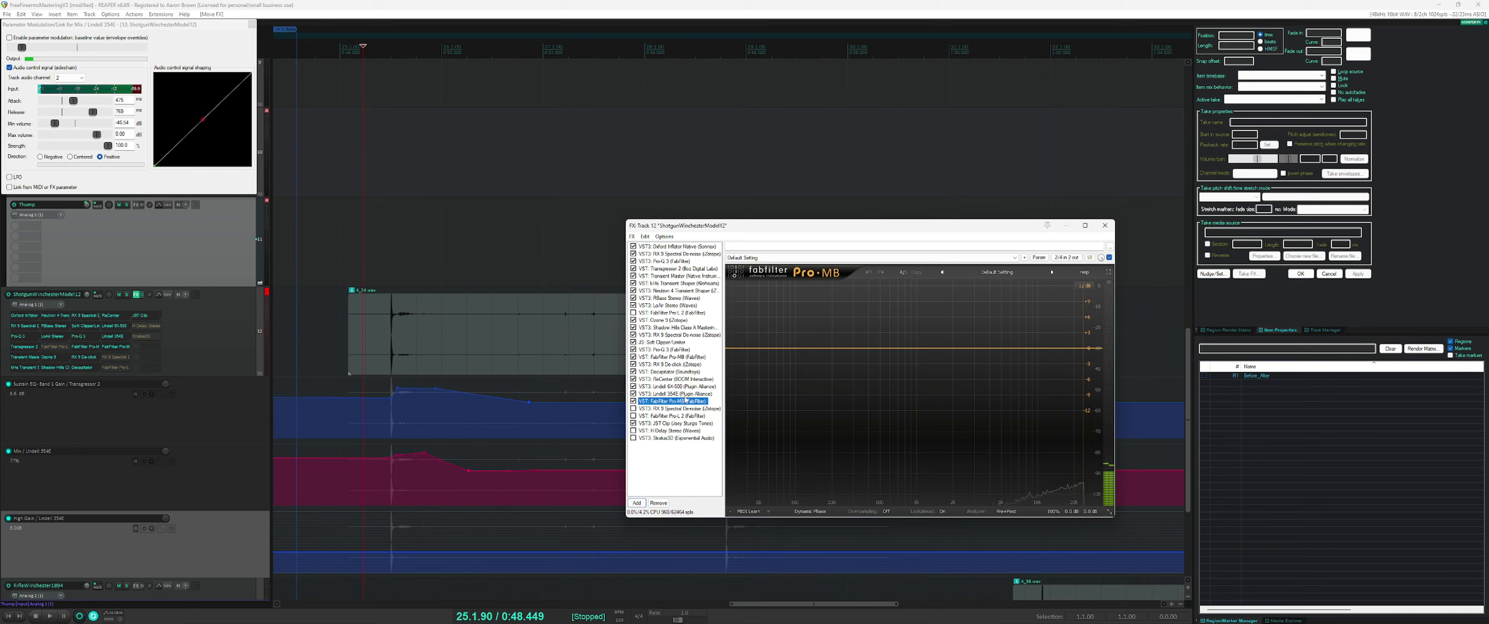
# - Create a Pro-MB band covering the high frequencies, audition it on the gunshot, and set its mode to Expand
pyautogui.click(947, 332)
pyautogui.moveTo(986, 318); pyautogui.dragTo(1098, 318)
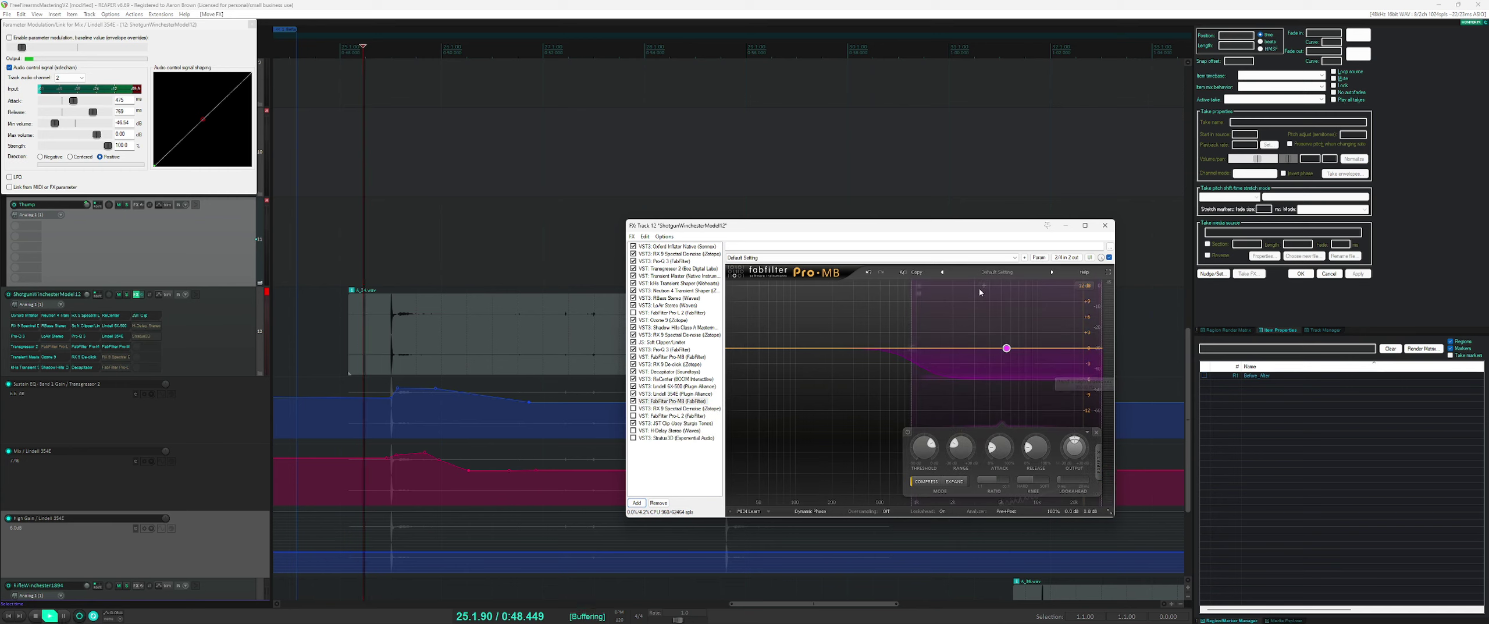
pyautogui.press('space')
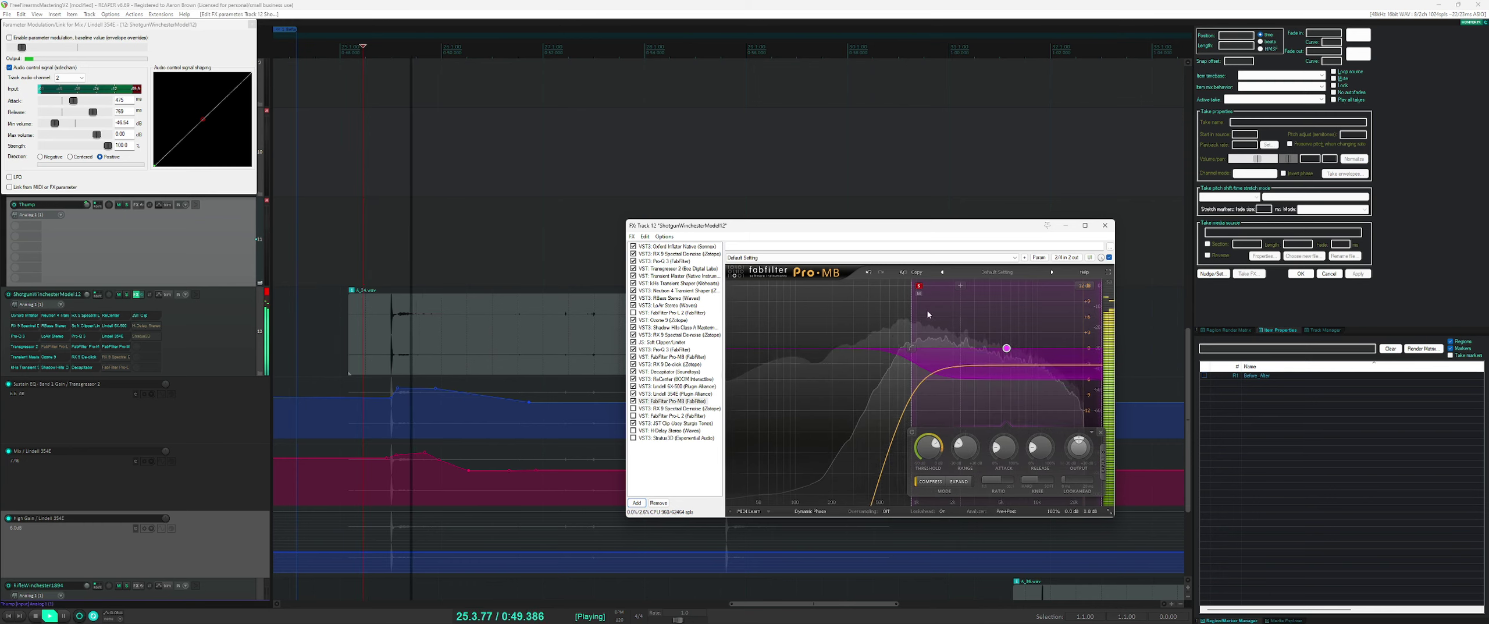
pyautogui.click(961, 482)
pyautogui.press('space')
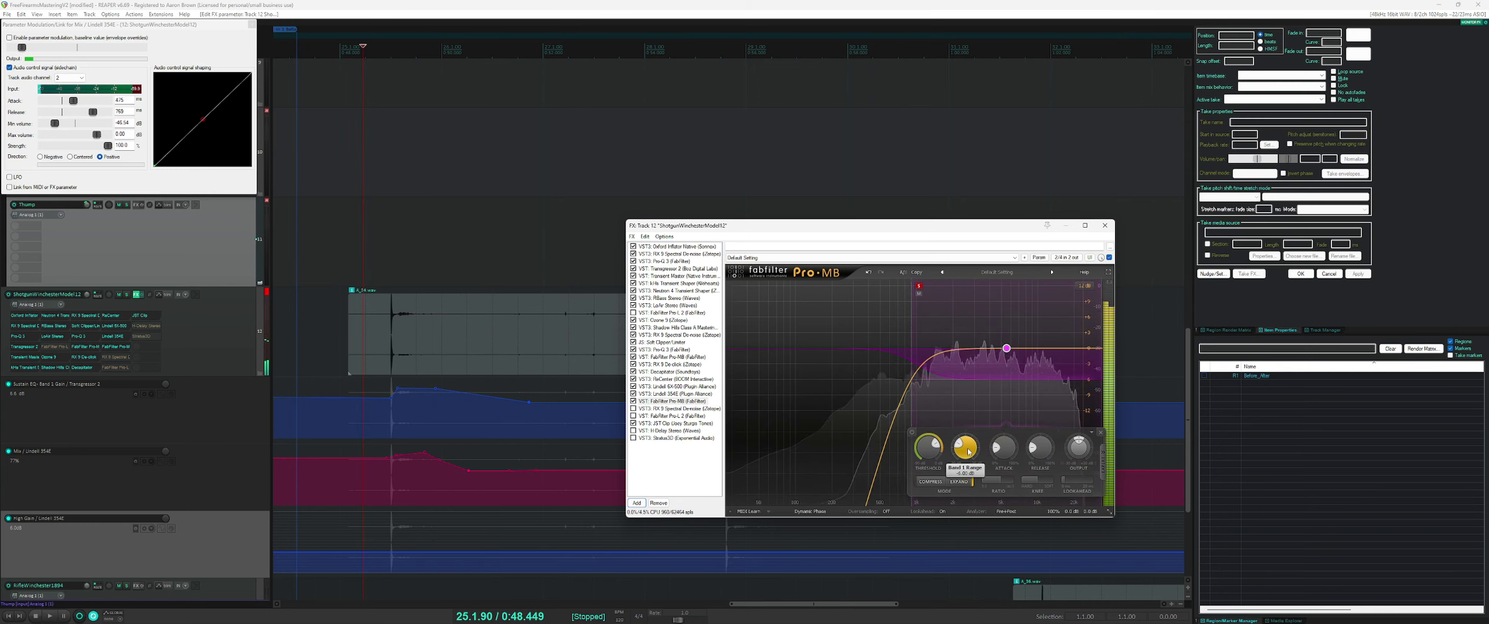
# - Extend the Pro-MB band's lower crossover further down in frequency and deepen its negative range
pyautogui.scroll(-3, 918, 362)
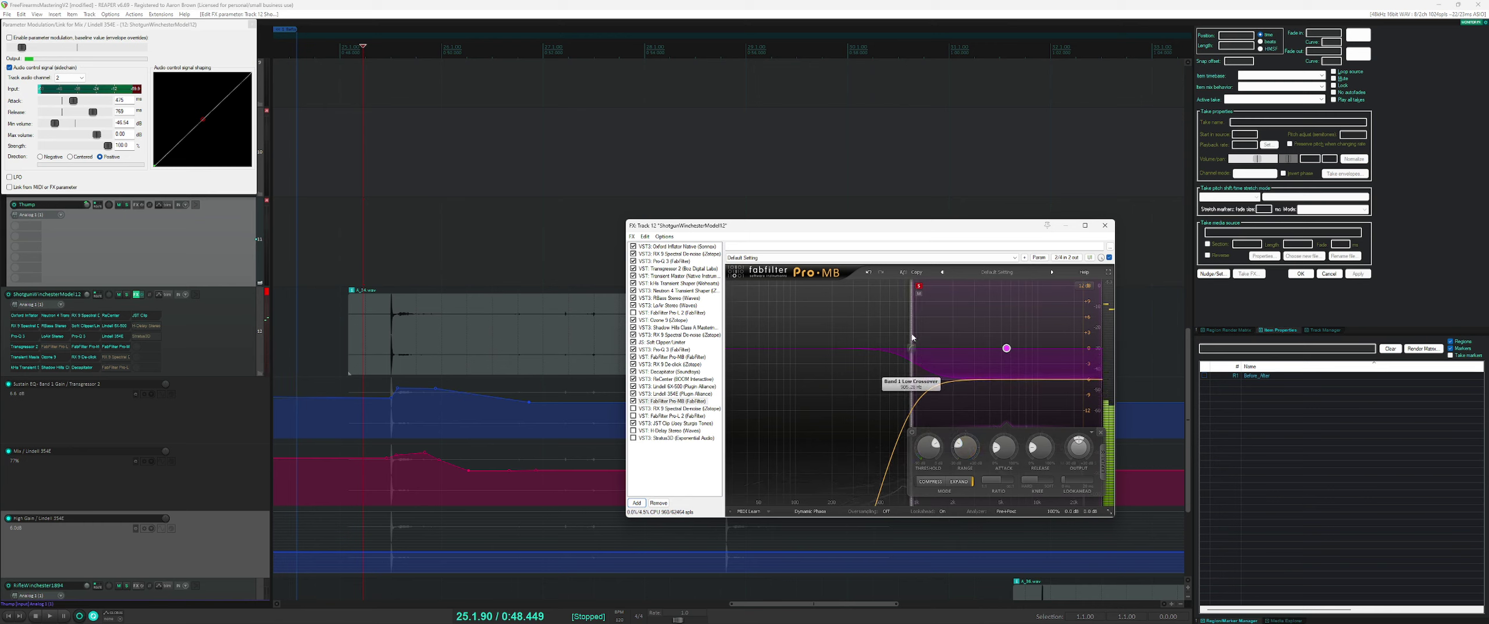
pyautogui.moveTo(918, 362); pyautogui.dragTo(897, 349)
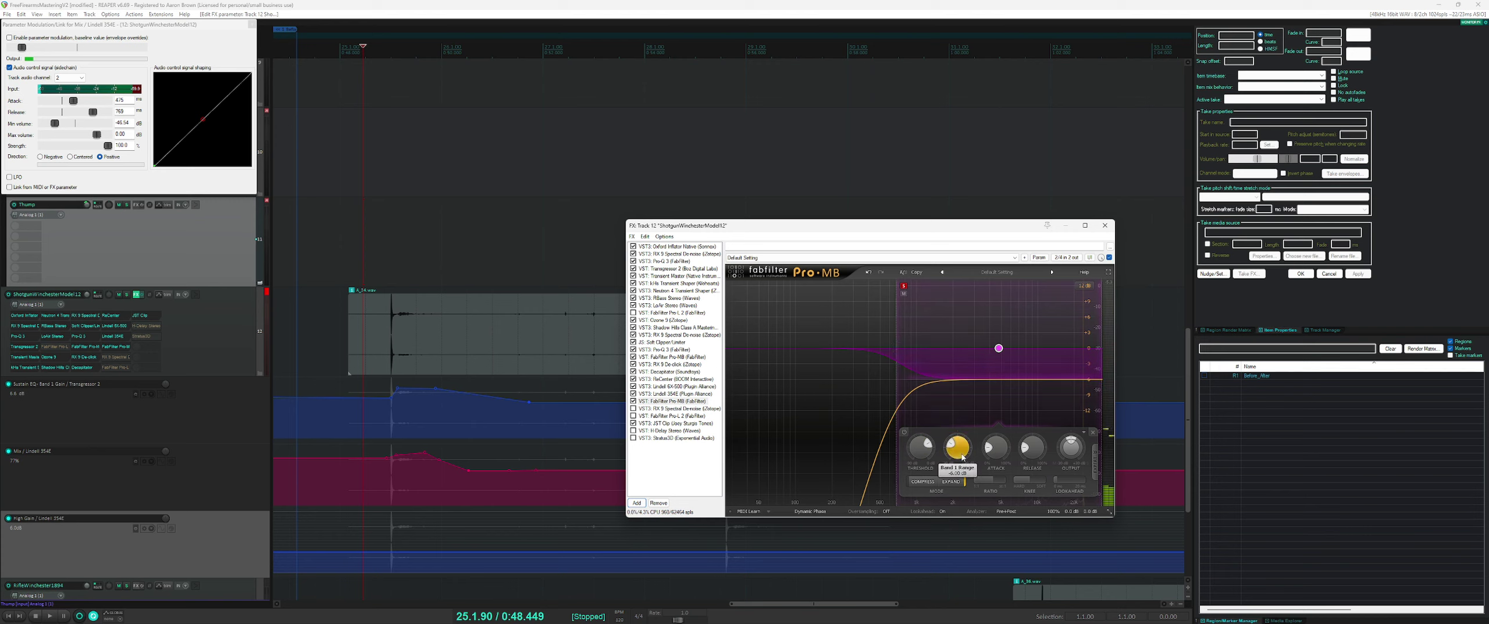
pyautogui.moveTo(959, 451); pyautogui.dragTo(962, 461)
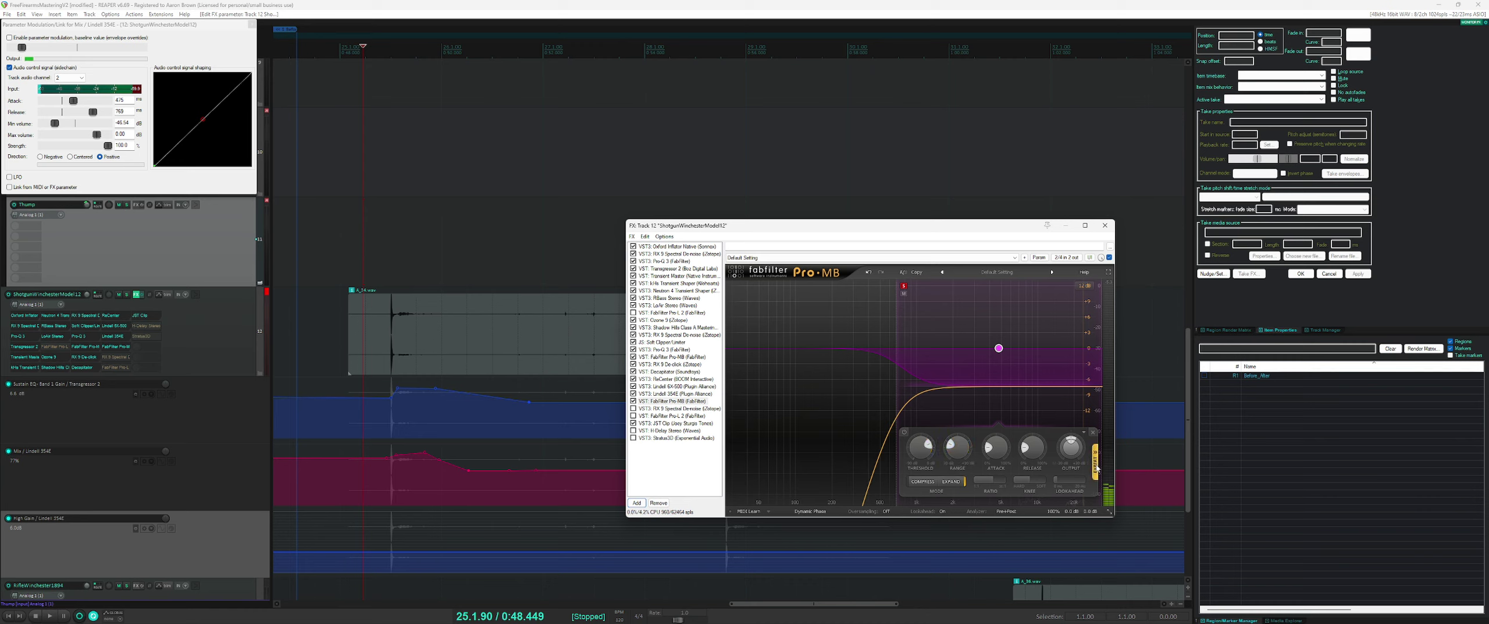
# - Open the Pro-MB band's side-chain settings and shift the upper limit of its trigger range down to lower frequencies
pyautogui.click(1096, 465)
pyautogui.click(1086, 436)
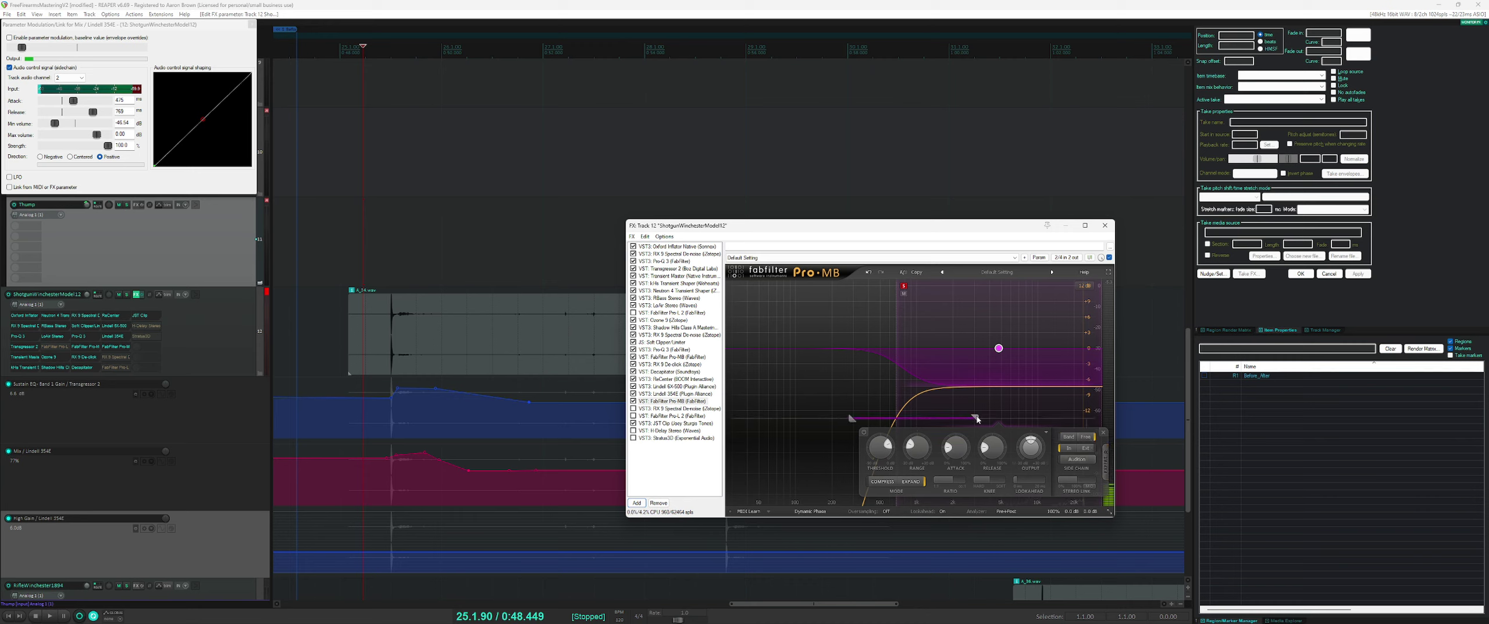
pyautogui.moveTo(976, 418); pyautogui.dragTo(918, 419)
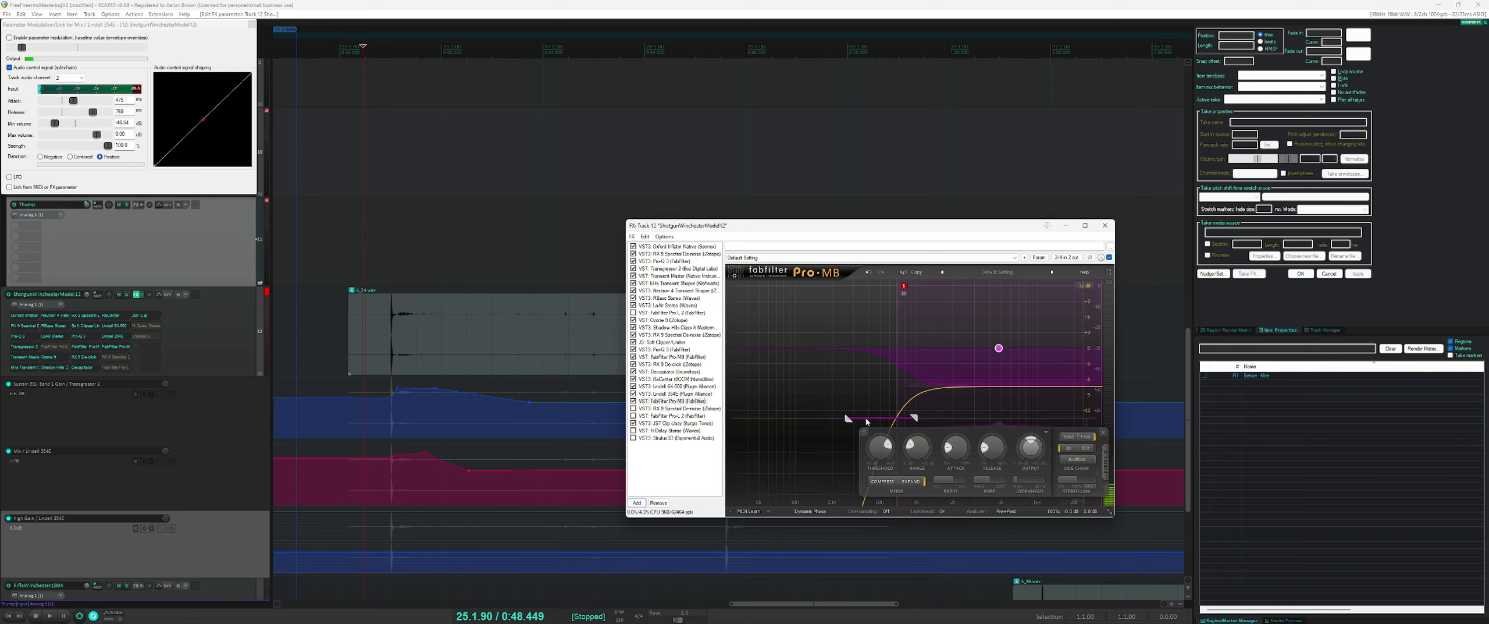
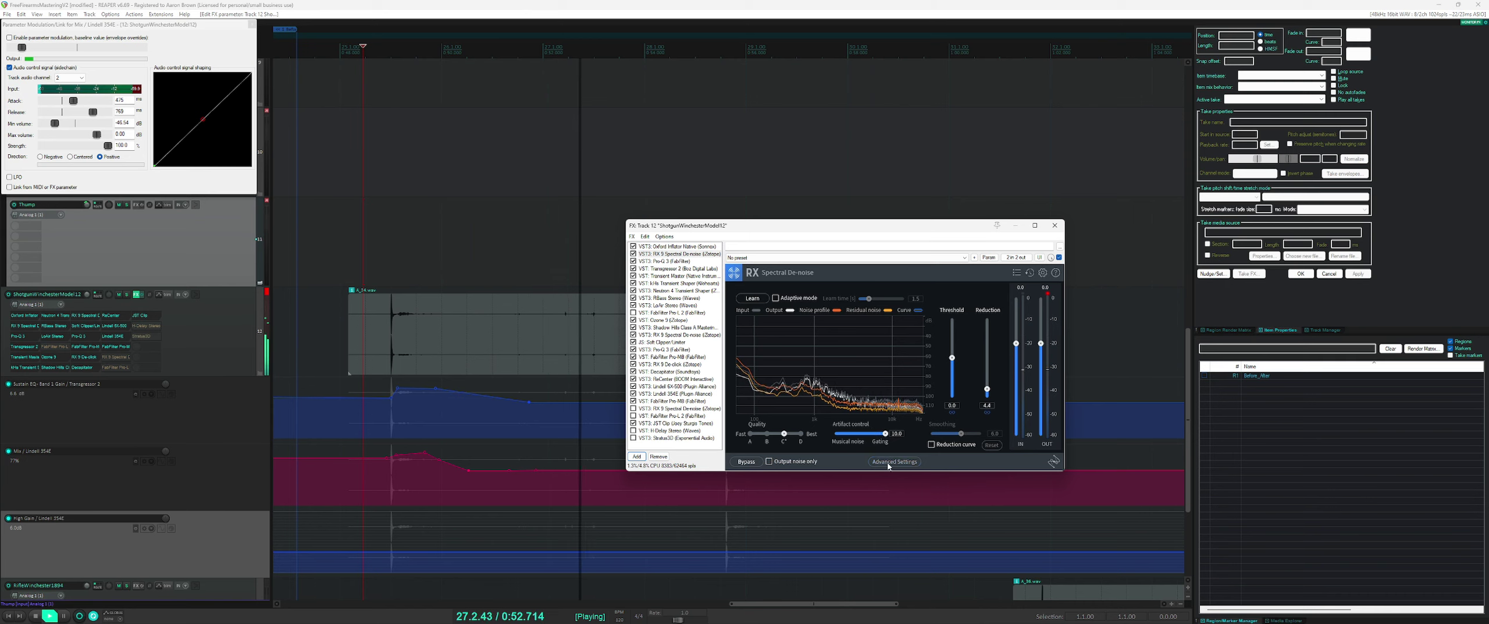
# - Lengthen the release time in the first Spectral De-noise's advanced settings while auditioning the gunshot
pyautogui.click(895, 461)
pyautogui.moveTo(757, 373); pyautogui.dragTo(743, 373)
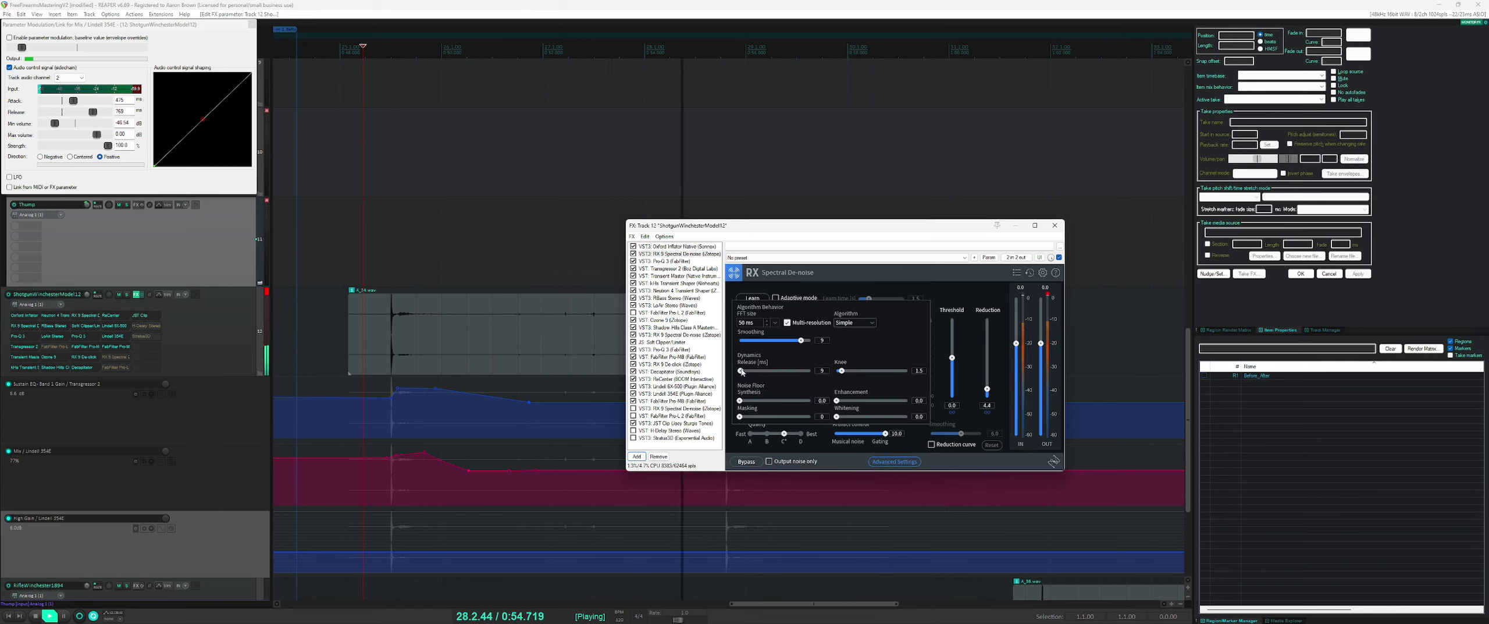
pyautogui.press('space')
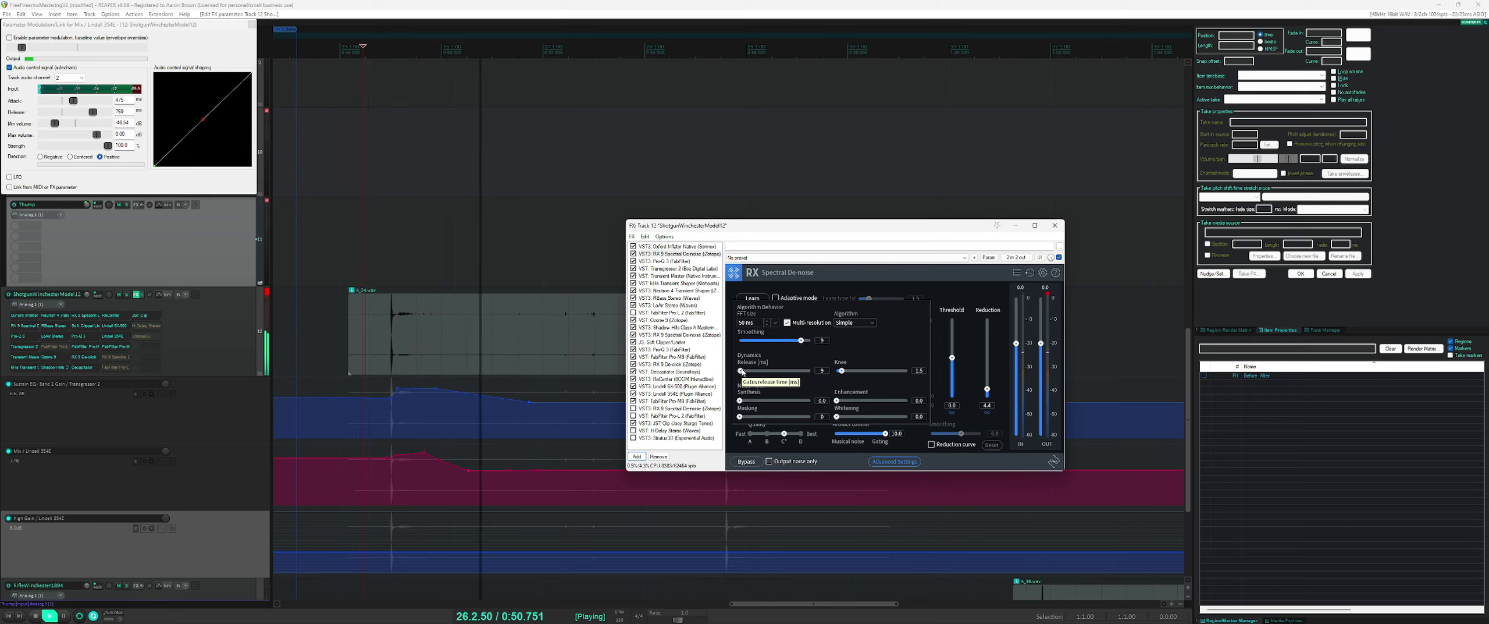
pyautogui.scroll(-4, 742, 374)
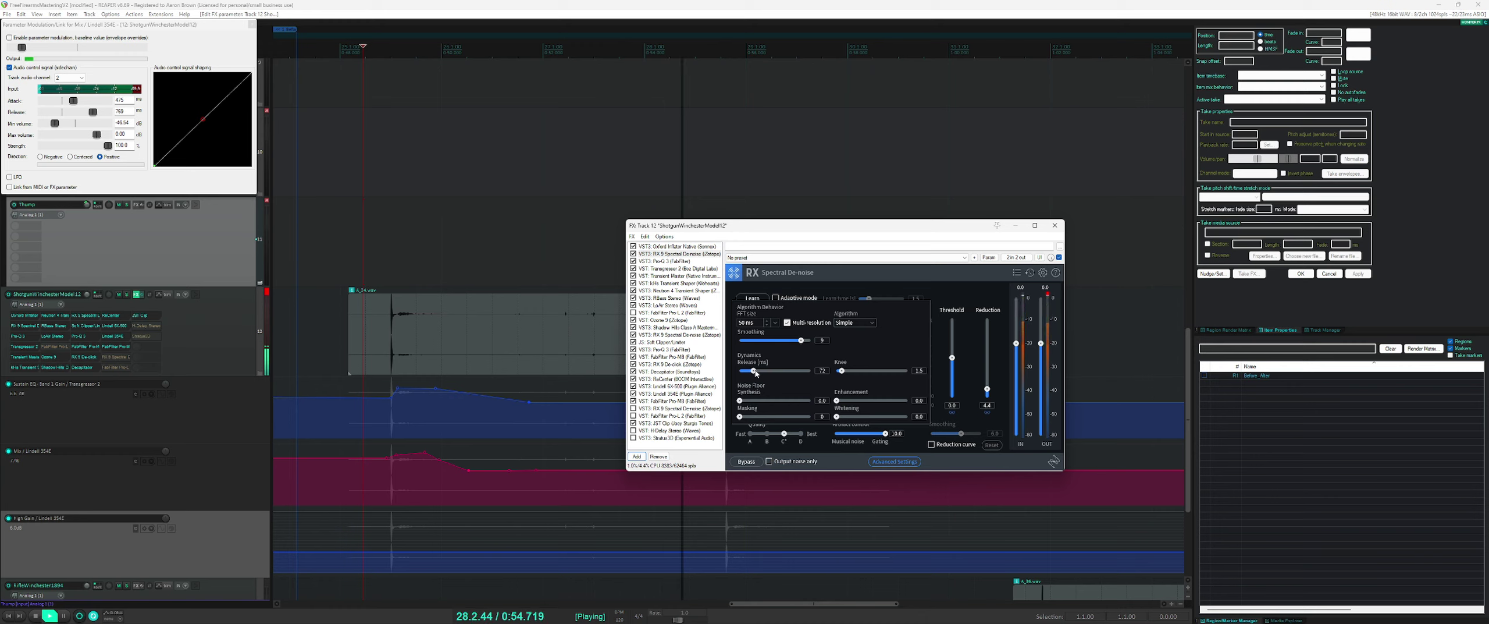
pyautogui.moveTo(740, 370); pyautogui.dragTo(759, 373)
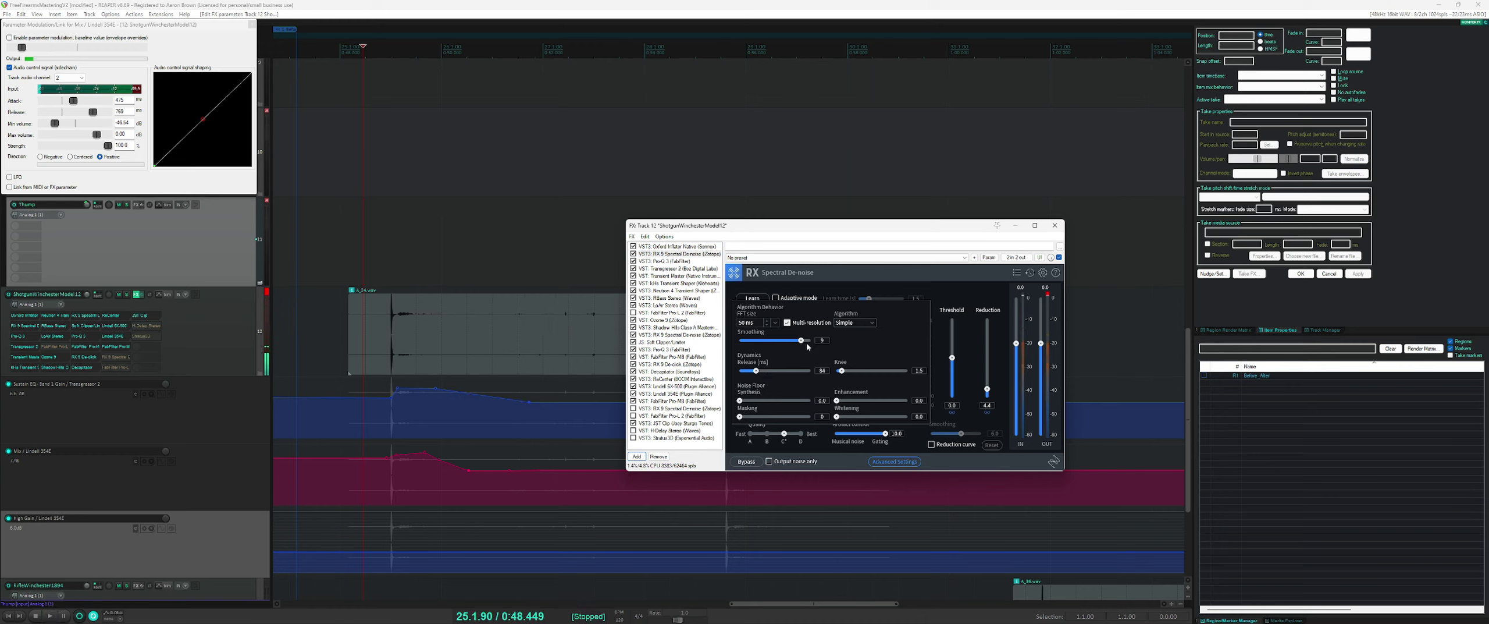
pyautogui.click(894, 462)
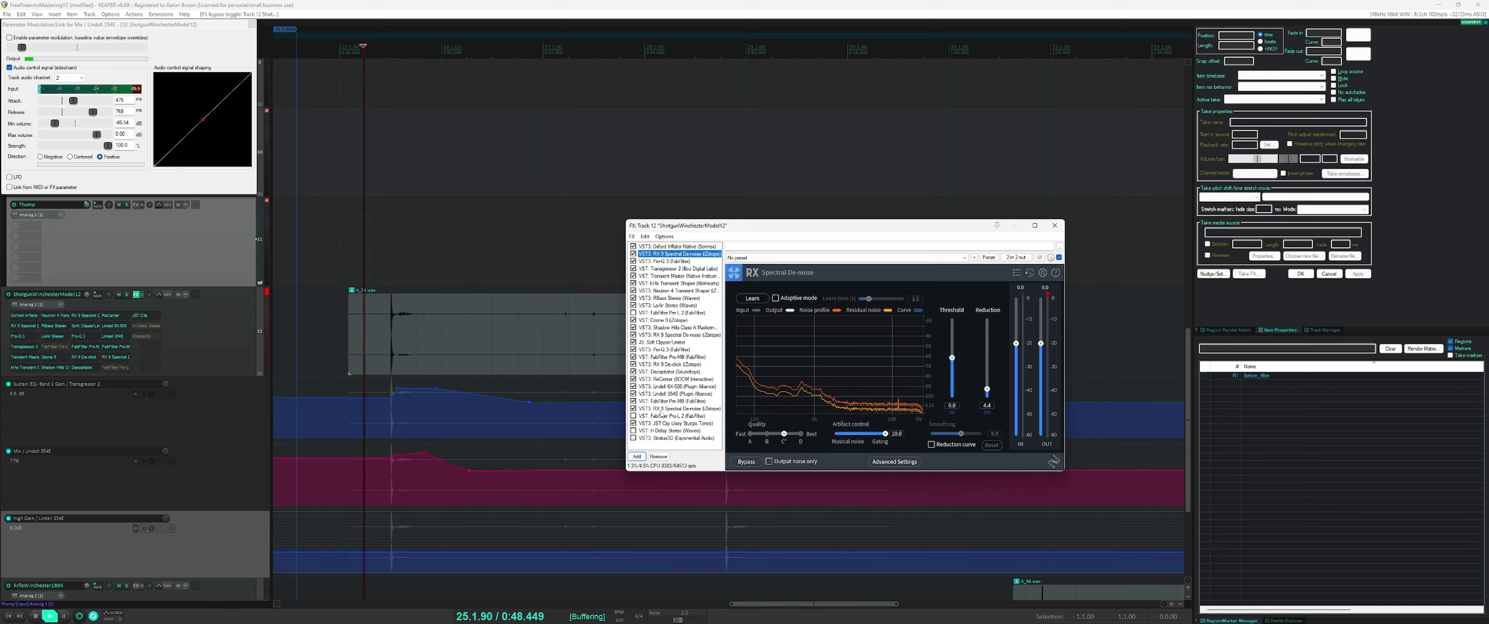
# - Lower the threshold of the last Spectral De-noise, raise the high end of its reduction curve, and open its advanced settings
pyautogui.click(668, 409)
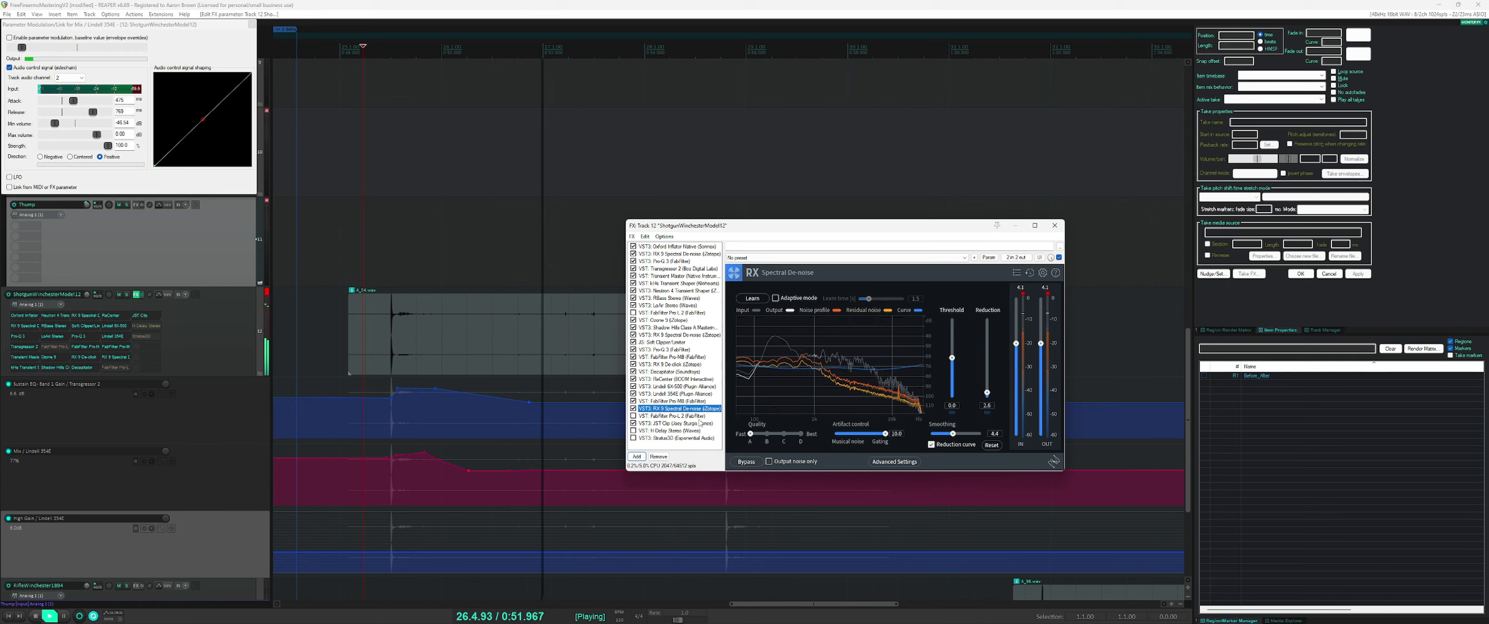
pyautogui.moveTo(988, 392); pyautogui.dragTo(958, 340)
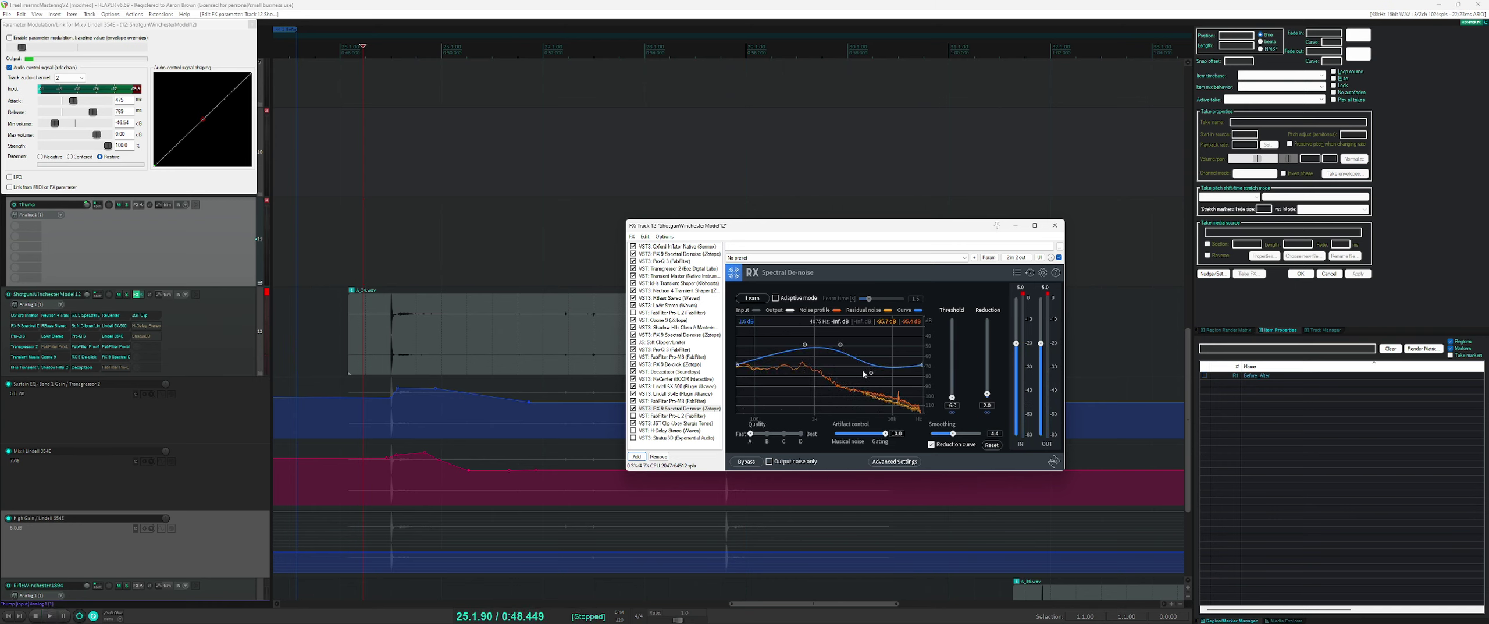
pyautogui.moveTo(872, 372); pyautogui.dragTo(879, 355)
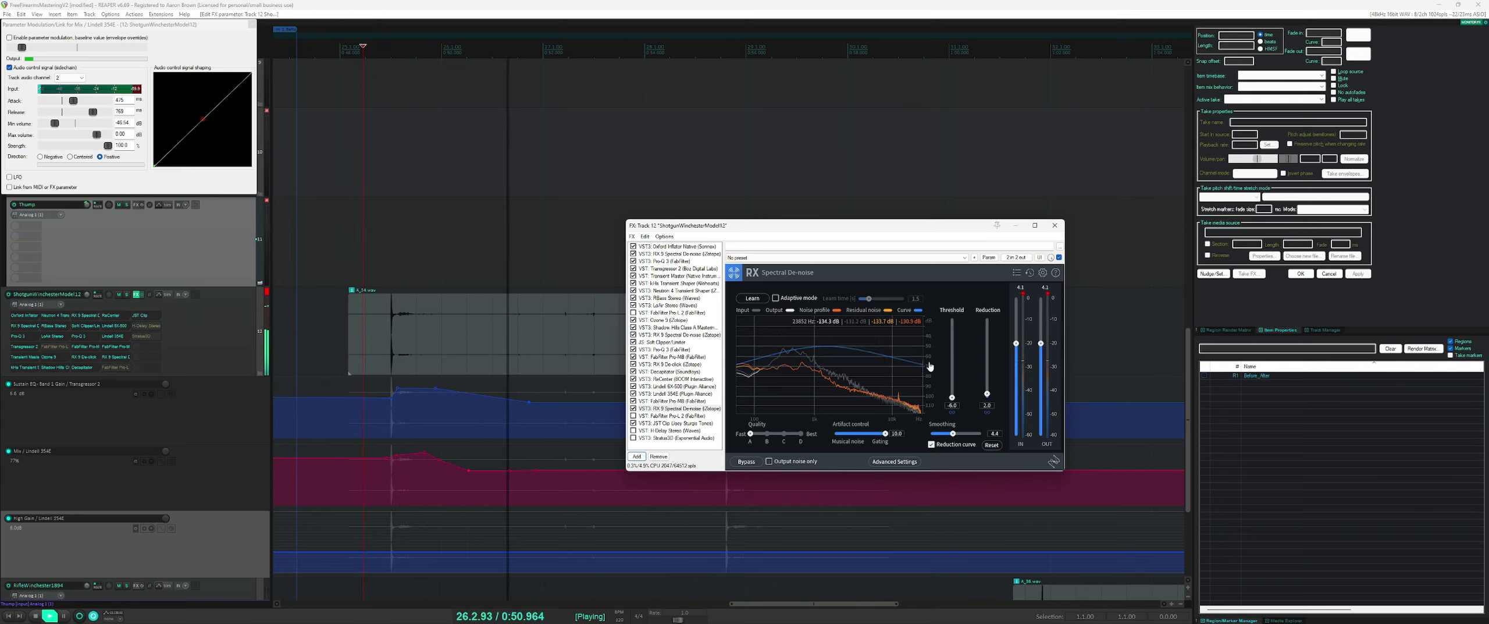
pyautogui.moveTo(922, 364)
pyautogui.mouseDown()
pyautogui.moveTo(923, 348)
pyautogui.moveTo(882, 353)
pyautogui.mouseUp()
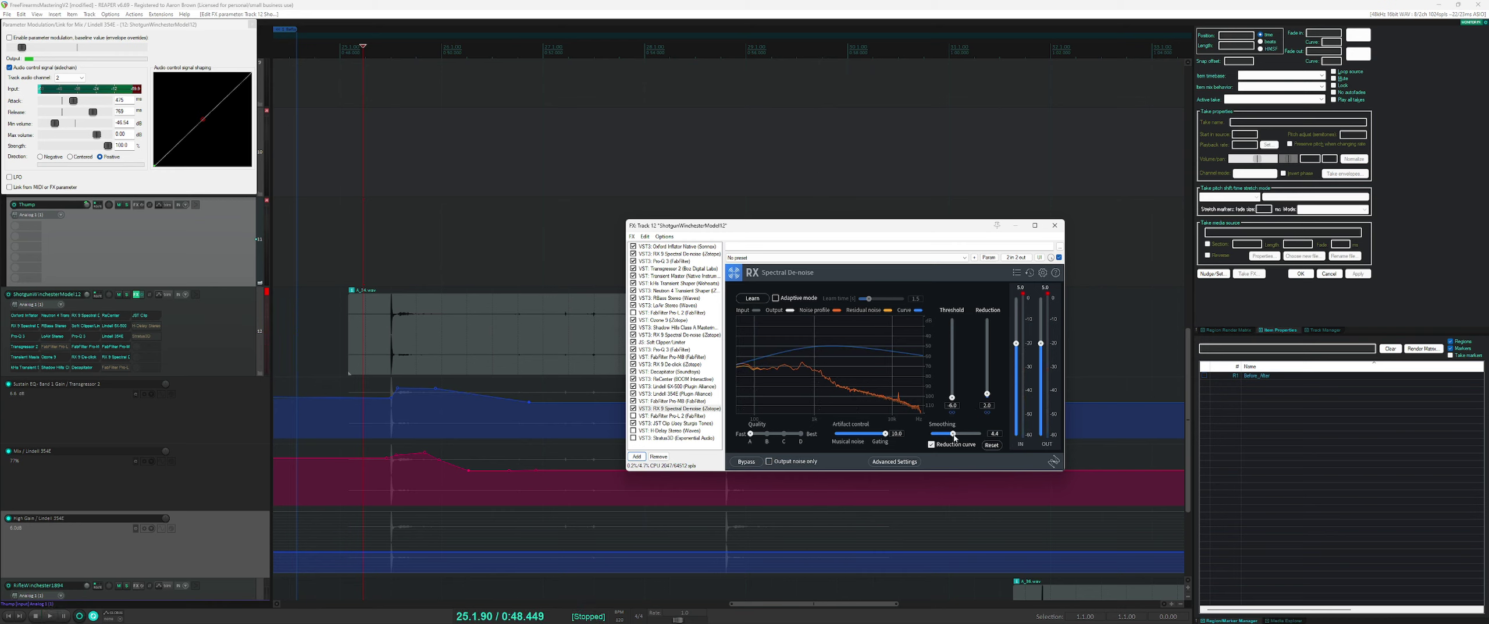
pyautogui.click(893, 462)
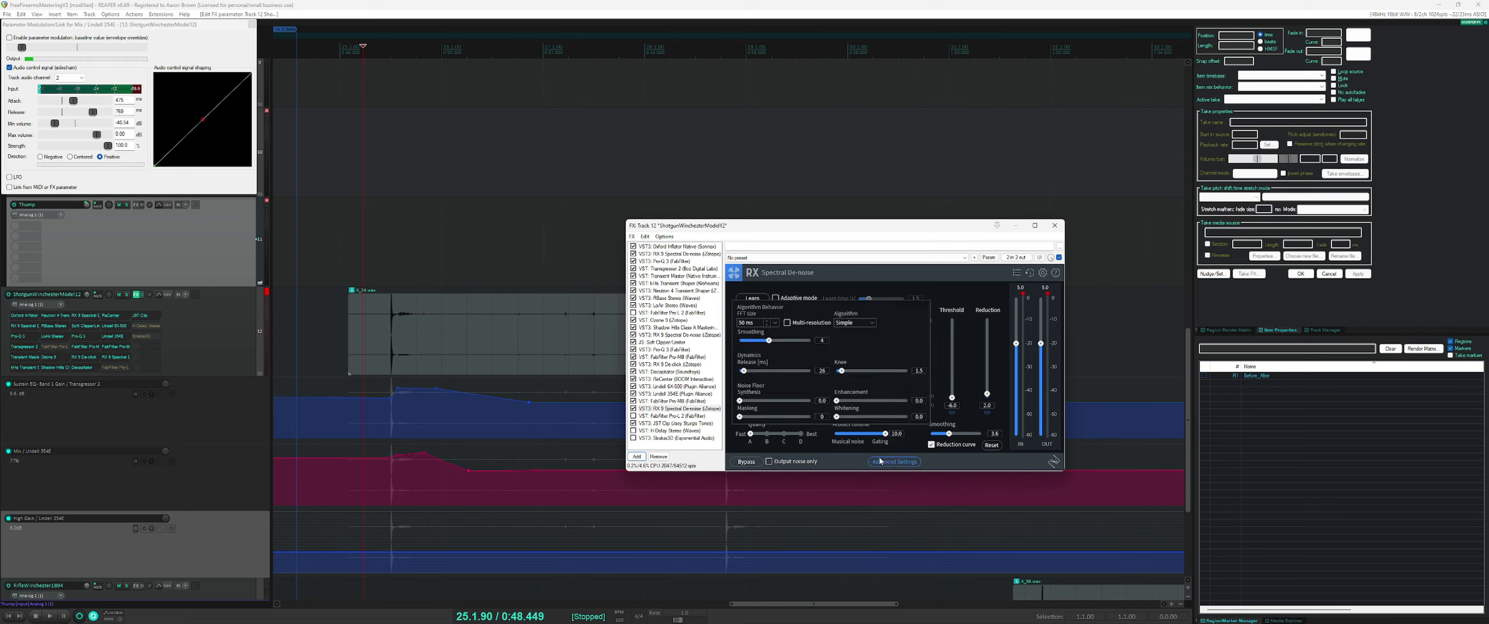
# - Audition the FabFilter Pro-L 2 located before JST Clip on the gunshot, and remove it from the chain
pyautogui.click(670, 416)
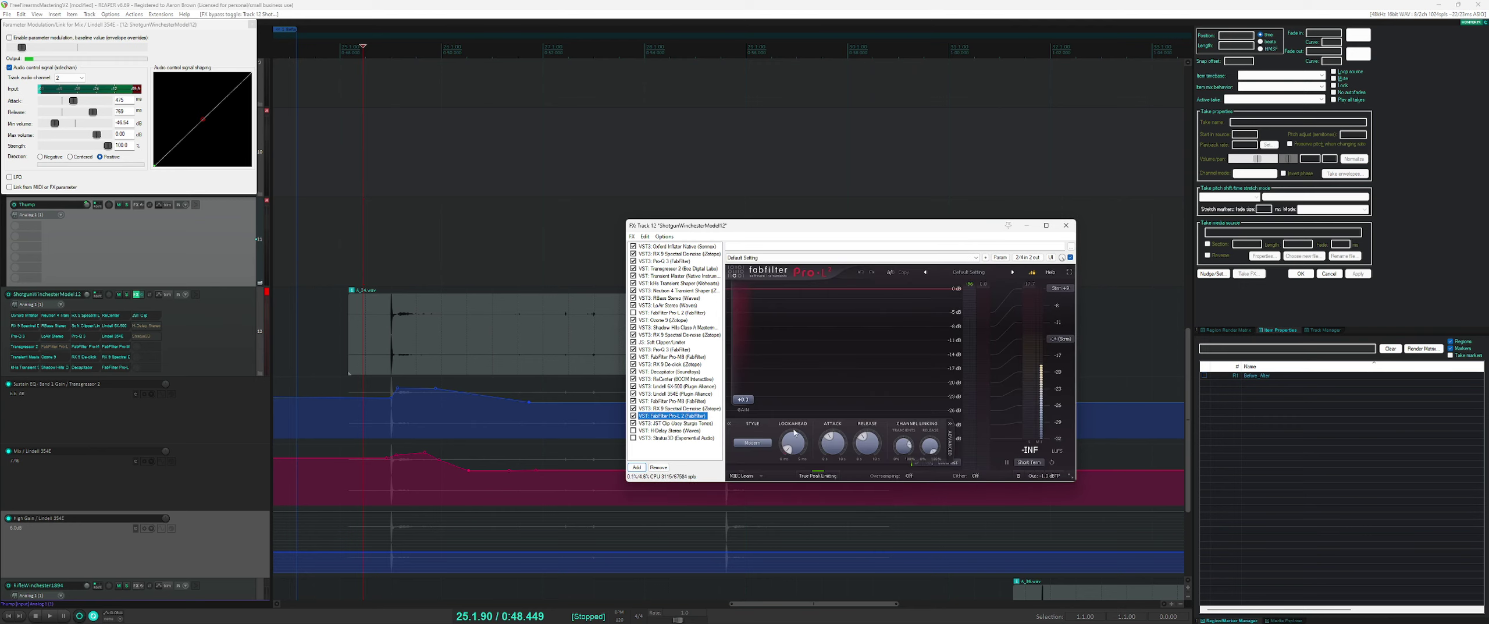
pyautogui.press('space')
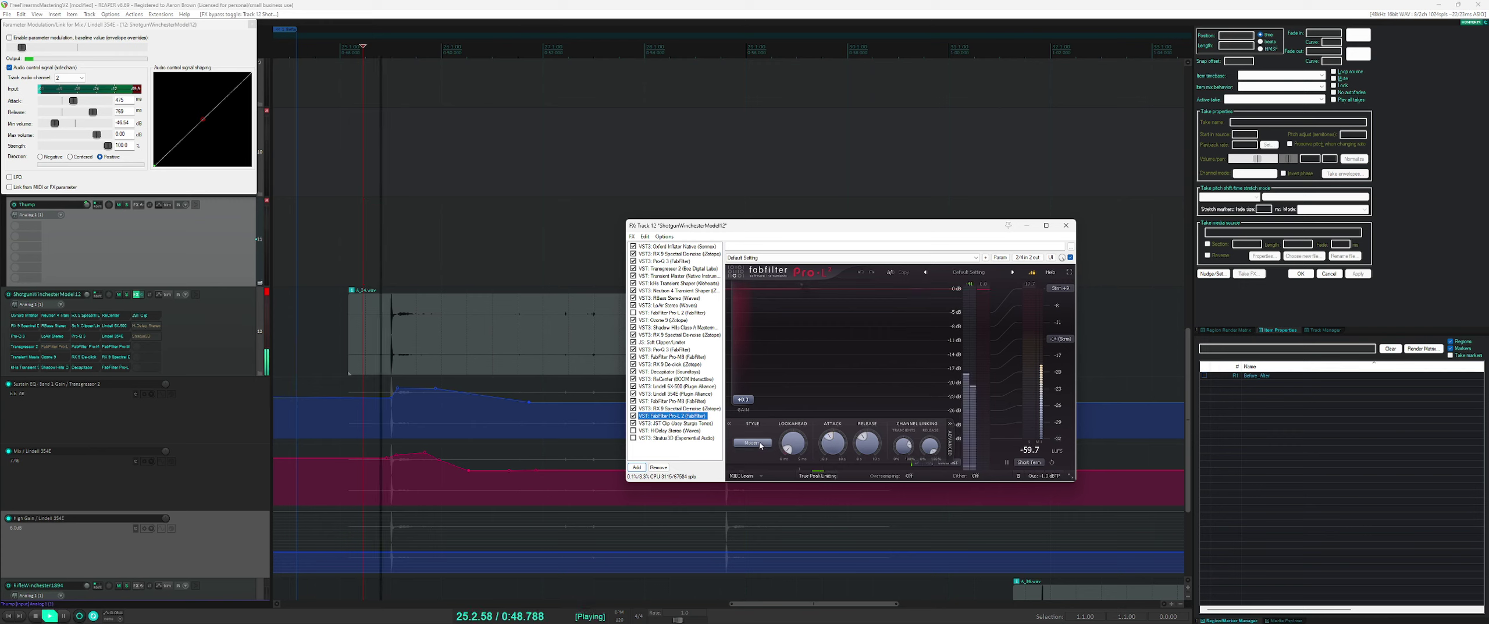
pyautogui.press('space')
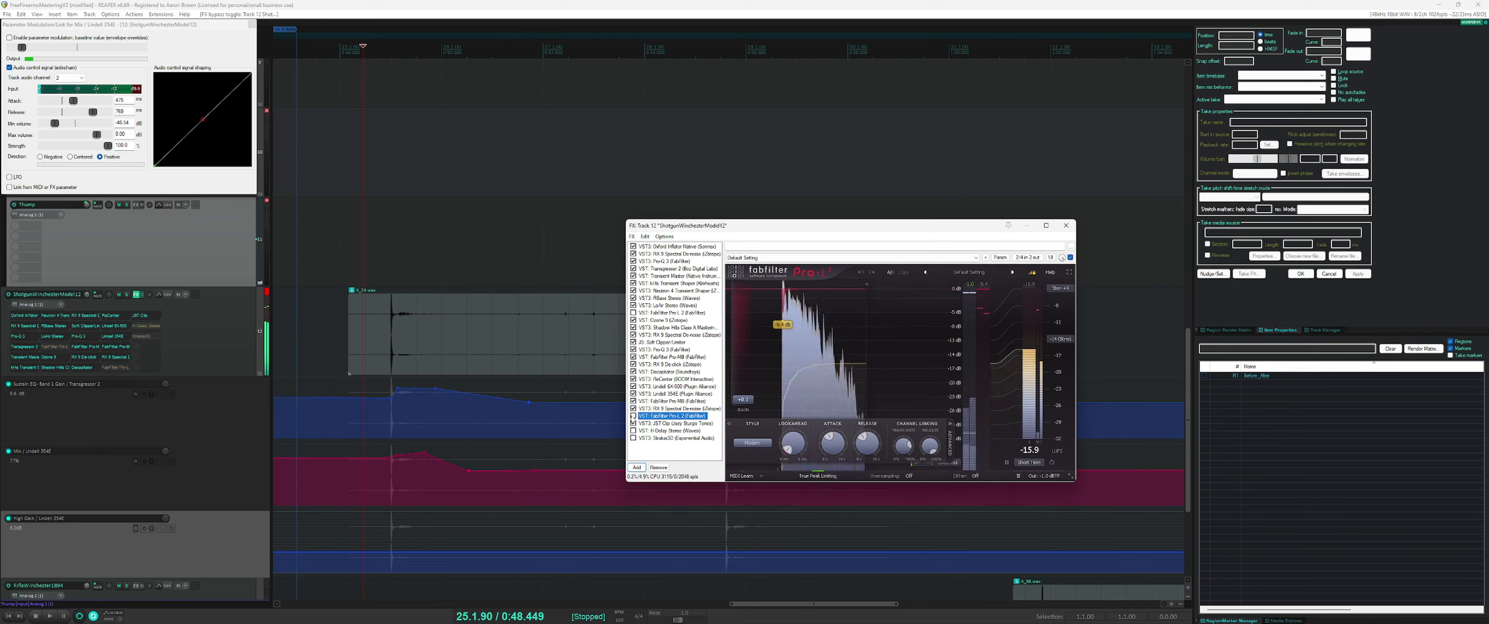
pyautogui.click(658, 467)
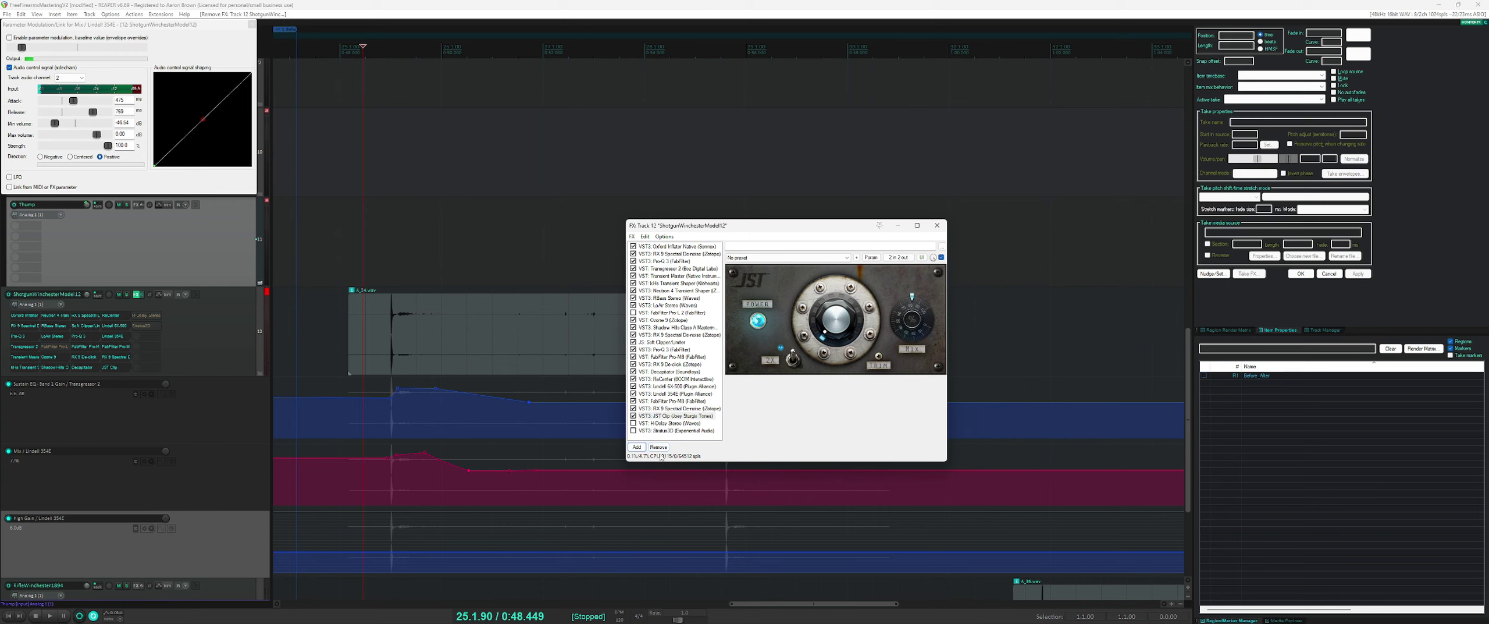
# - Make a time selection around the first gunshot and its tail, play it back, and enable H-Delay
pyautogui.click(667, 424)
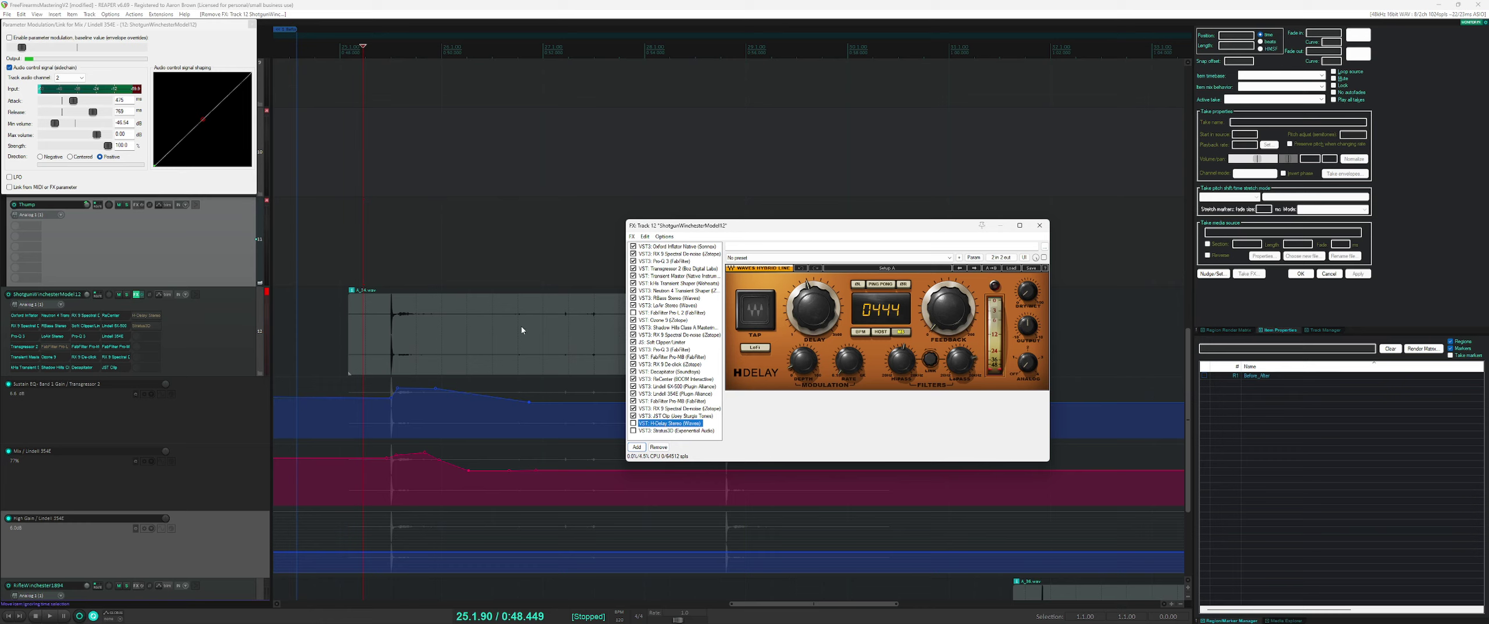
pyautogui.click(679, 431)
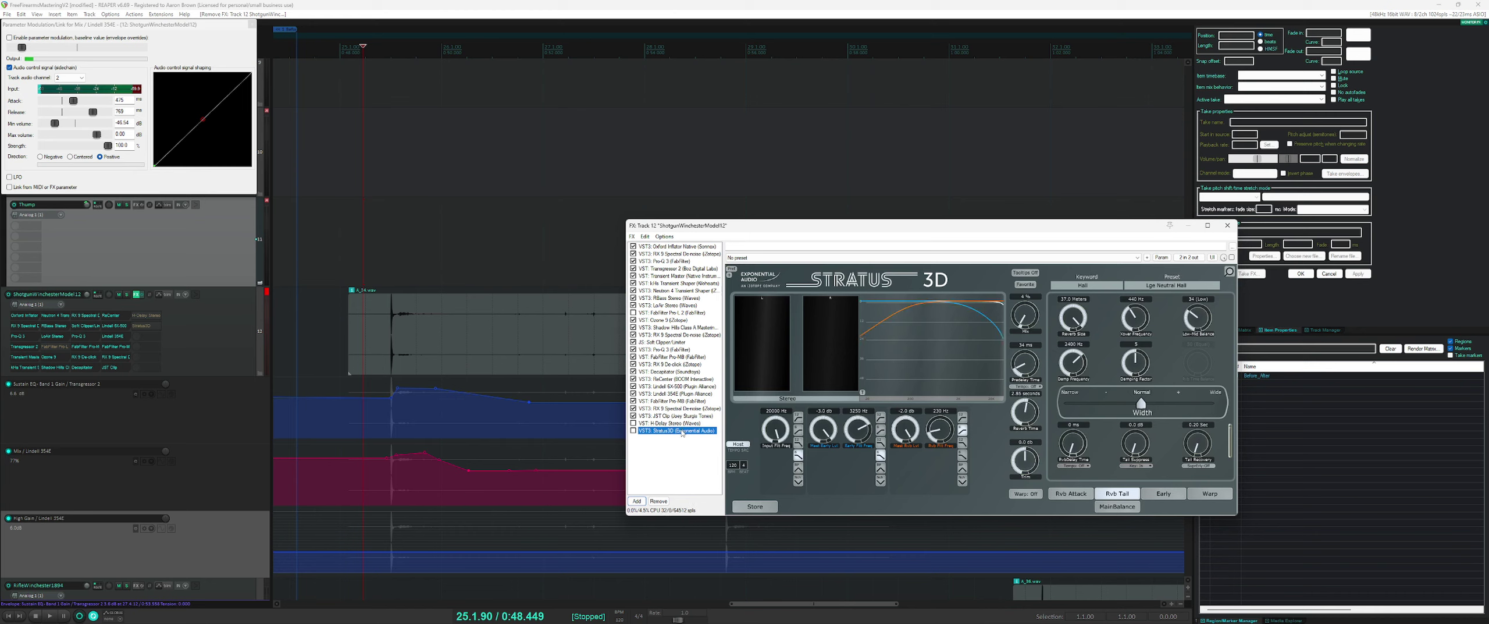
pyautogui.moveTo(398, 279); pyautogui.dragTo(557, 280)
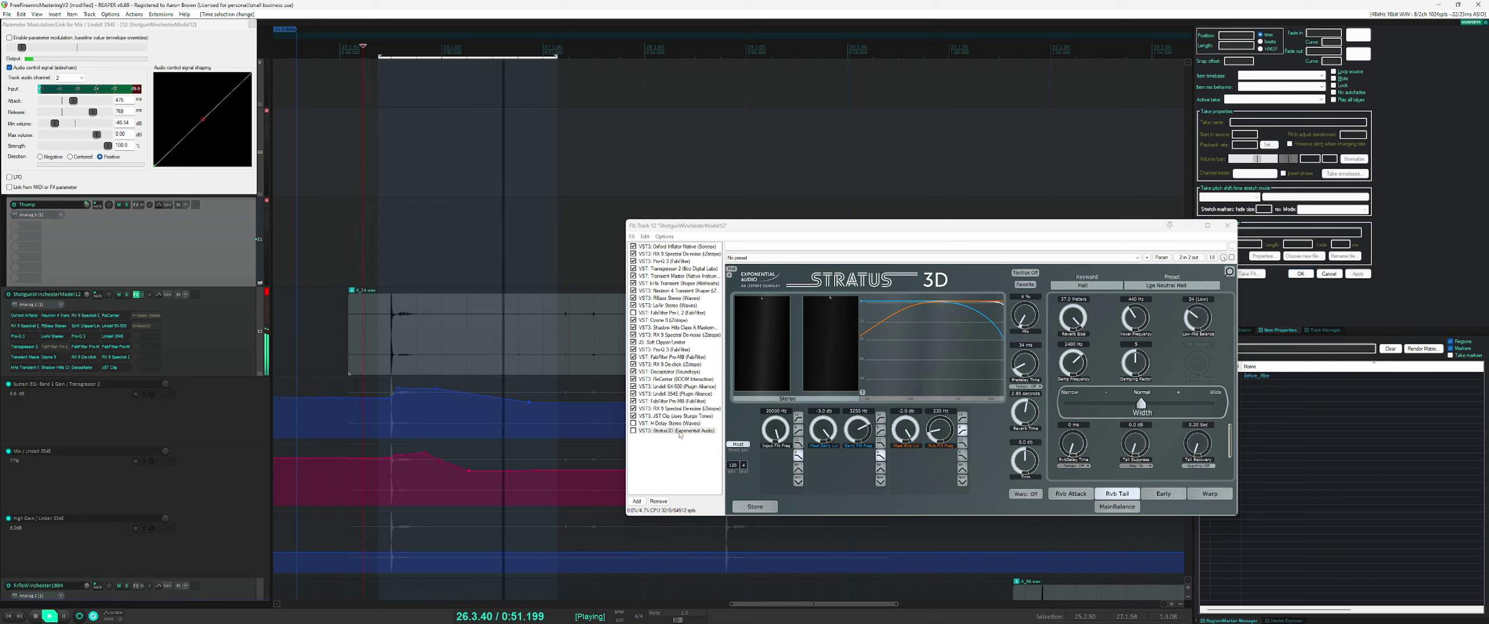
pyautogui.press('space')
pyautogui.click(640, 423)
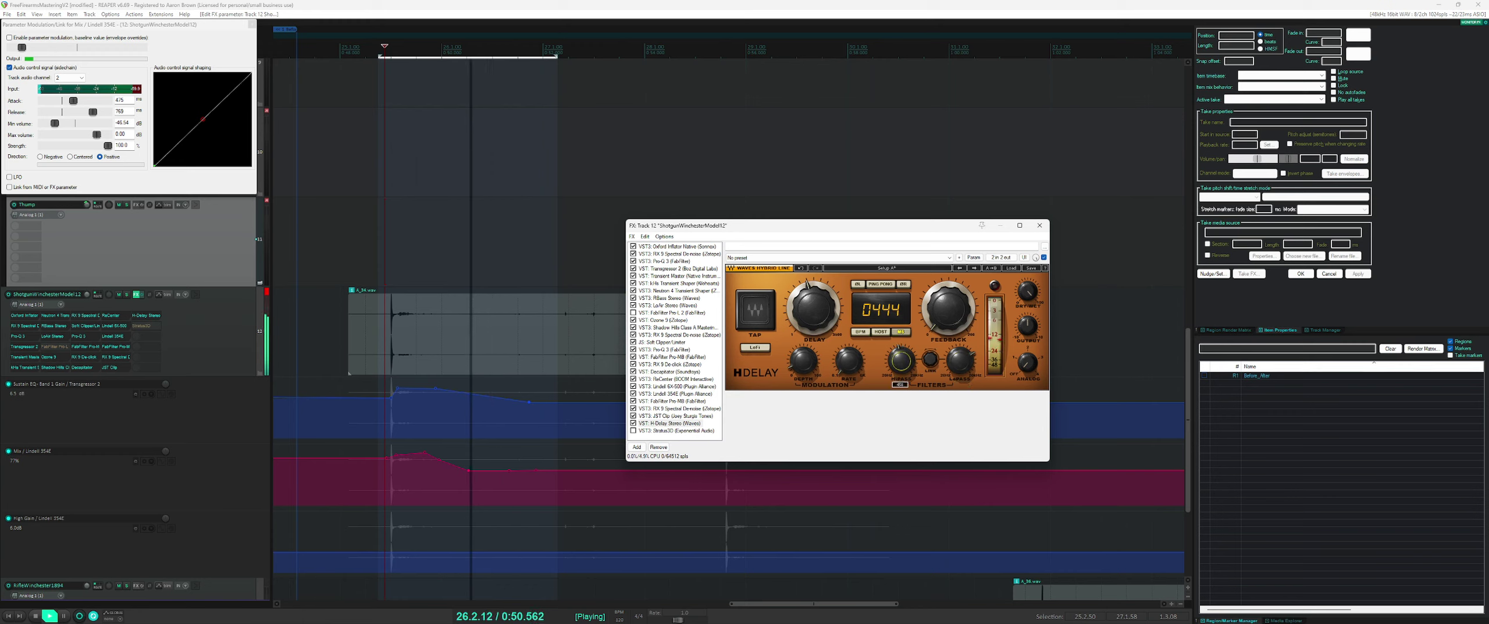
# - Set the H-Delay delay time to 379 ms while auditioning the selected gunshot
pyautogui.press('space')
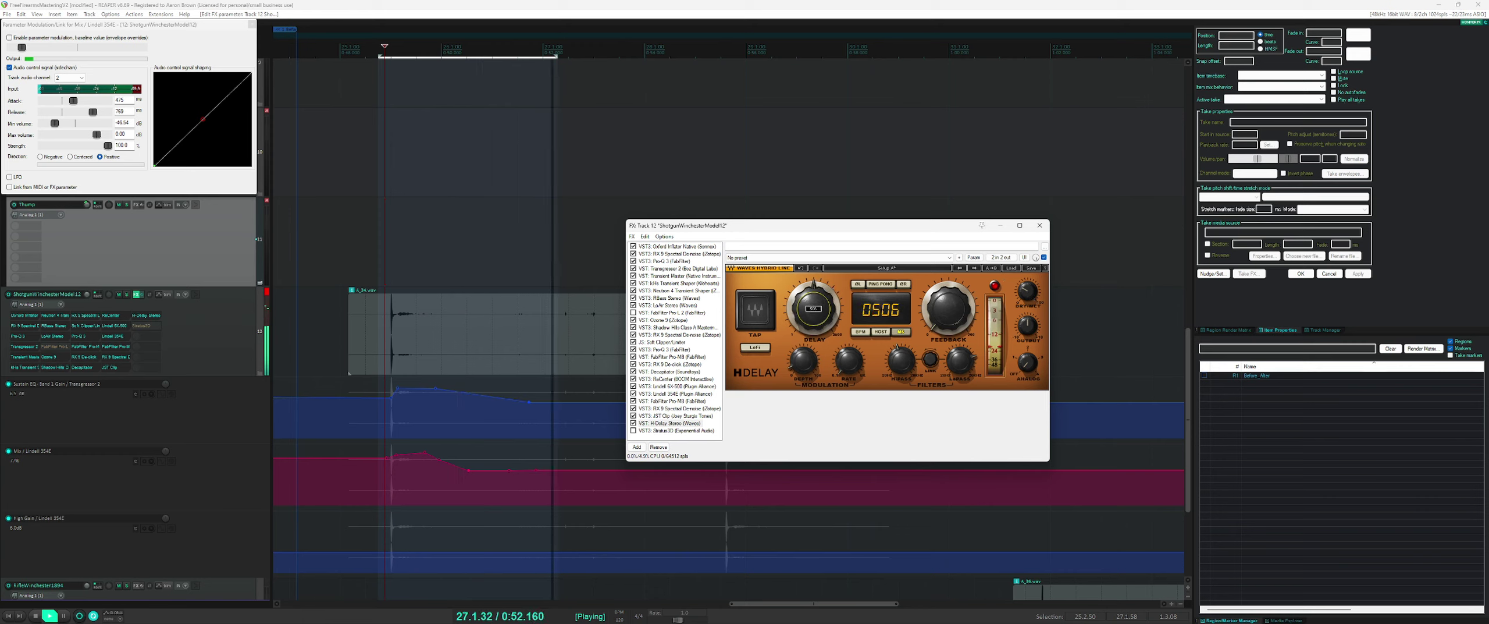
pyautogui.scroll(-5, 812, 309)
pyautogui.scroll(-2, 813, 308)
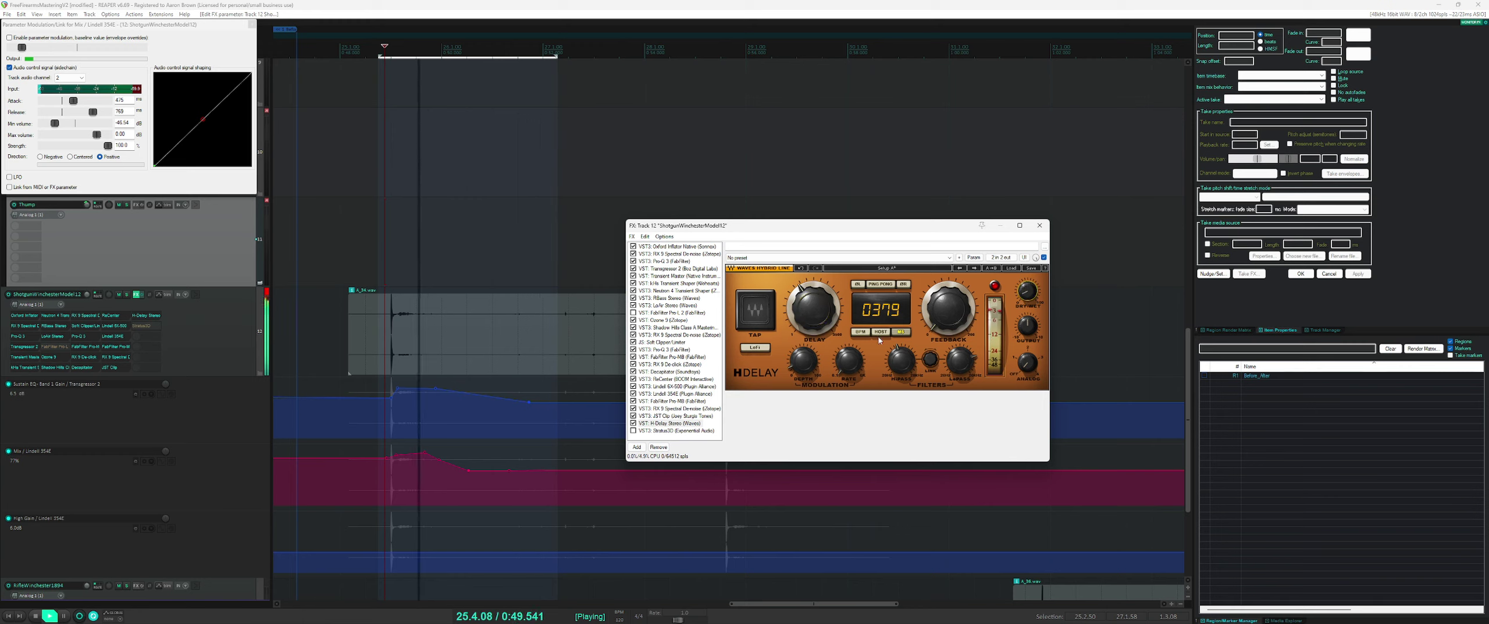
pyautogui.press('space')
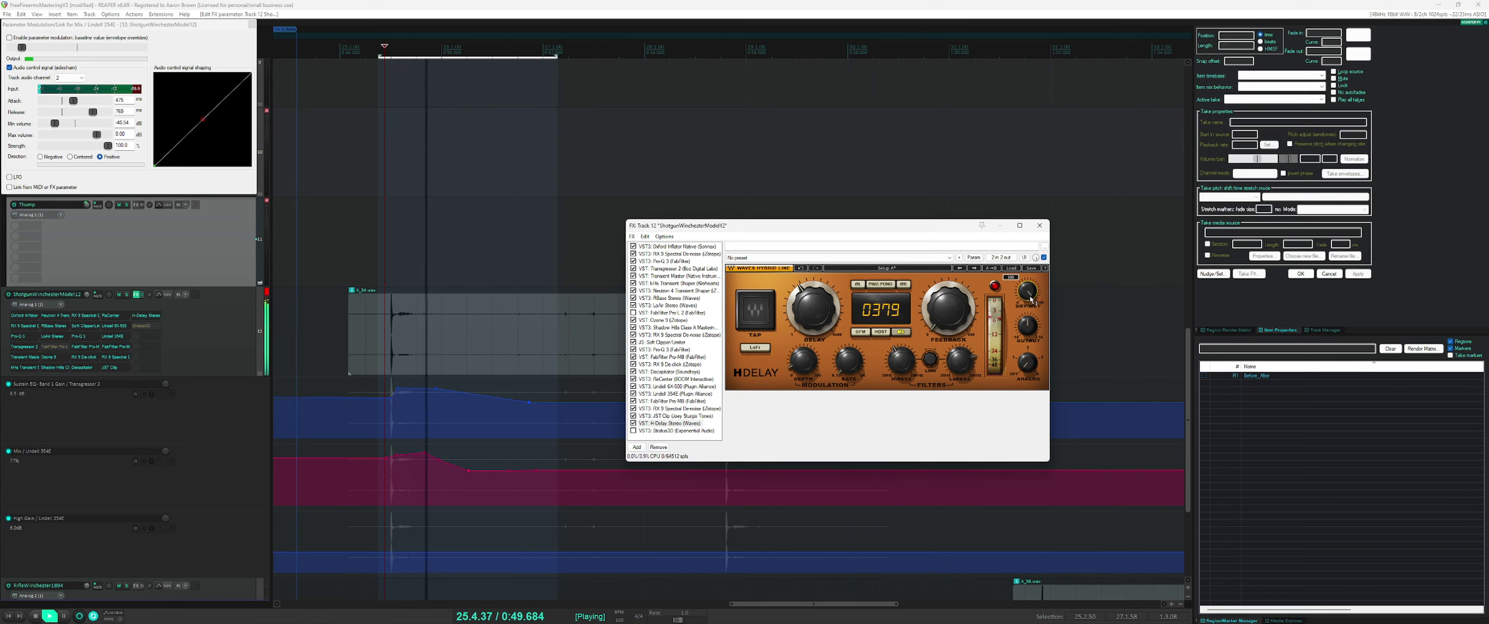
pyautogui.press('space')
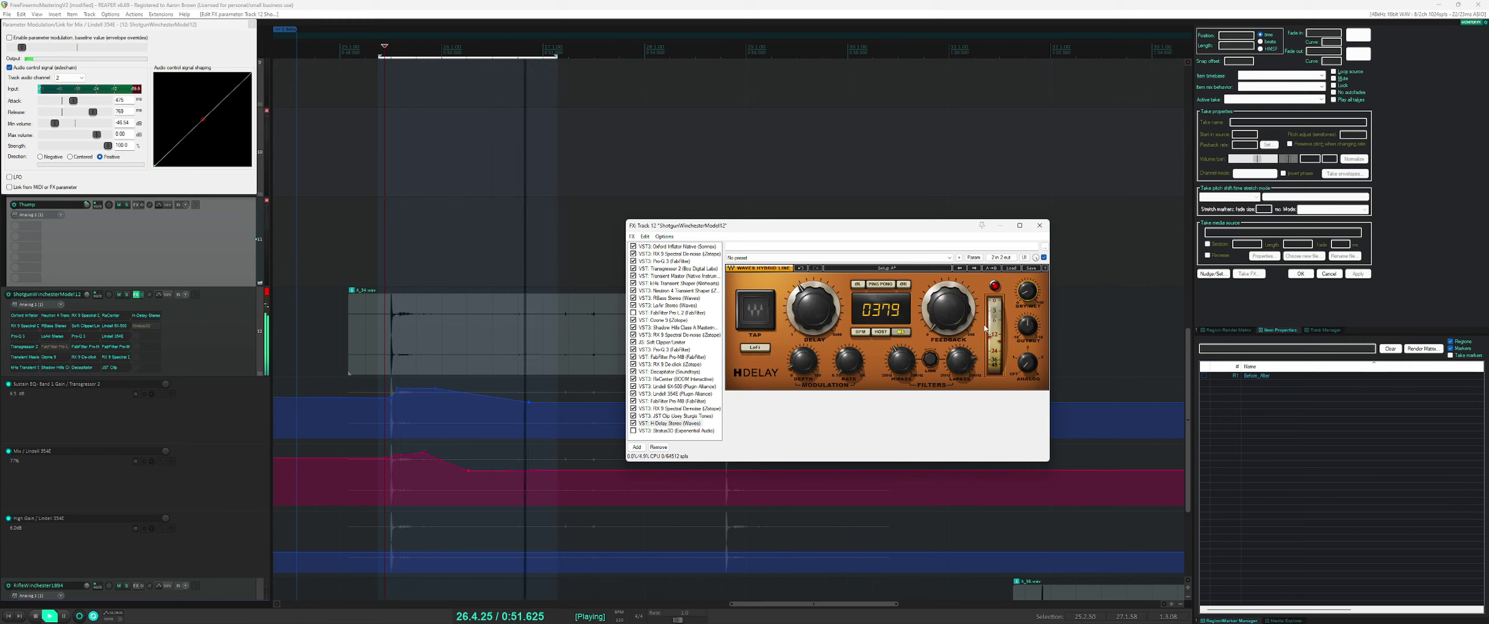
# - Lower the cutoff of the first H-Delay filter by ear during playback
pyautogui.moveTo(960, 360)
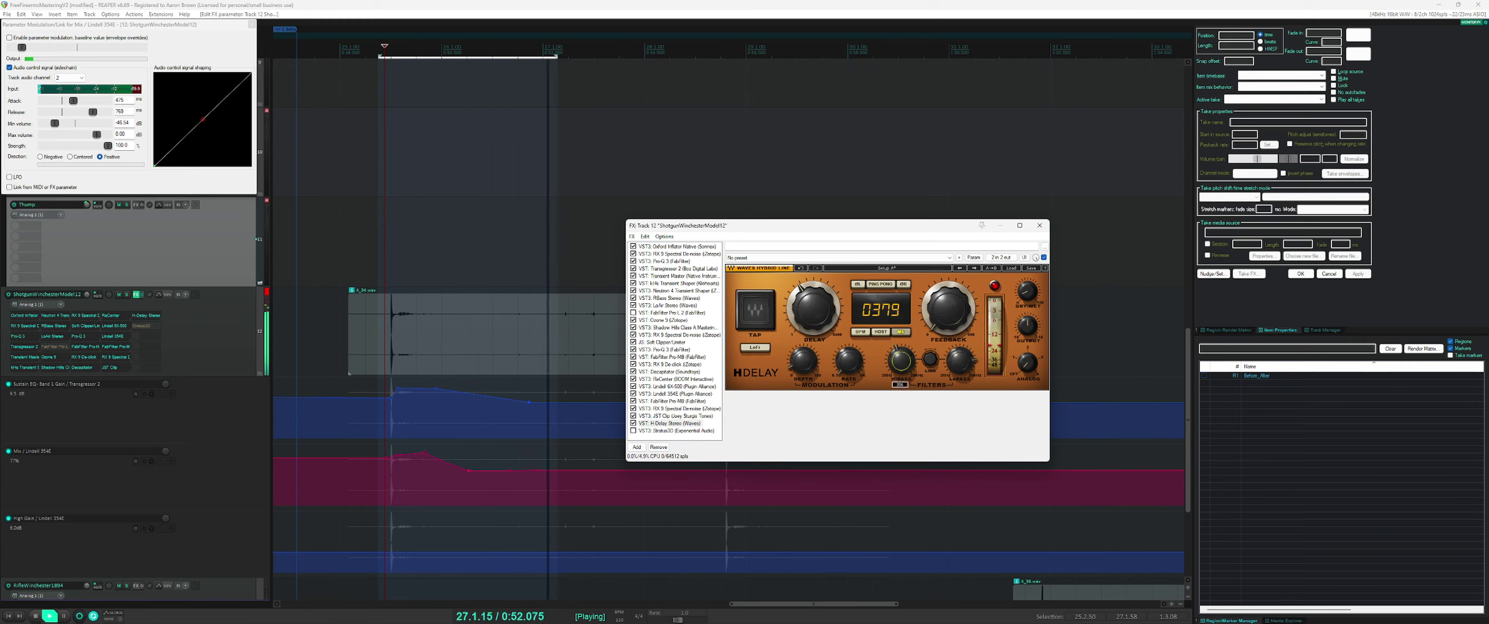
pyautogui.moveTo(901, 356)
pyautogui.scroll(-3, 902, 355)
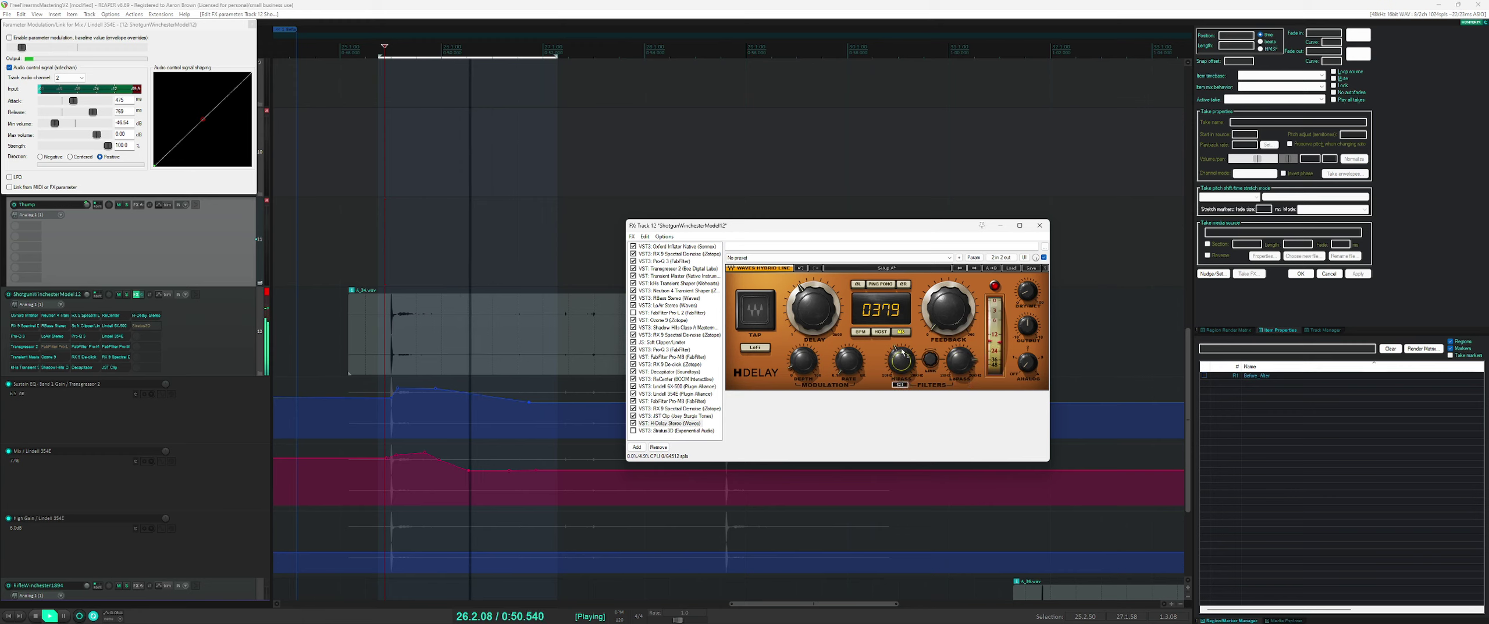
pyautogui.press('space')
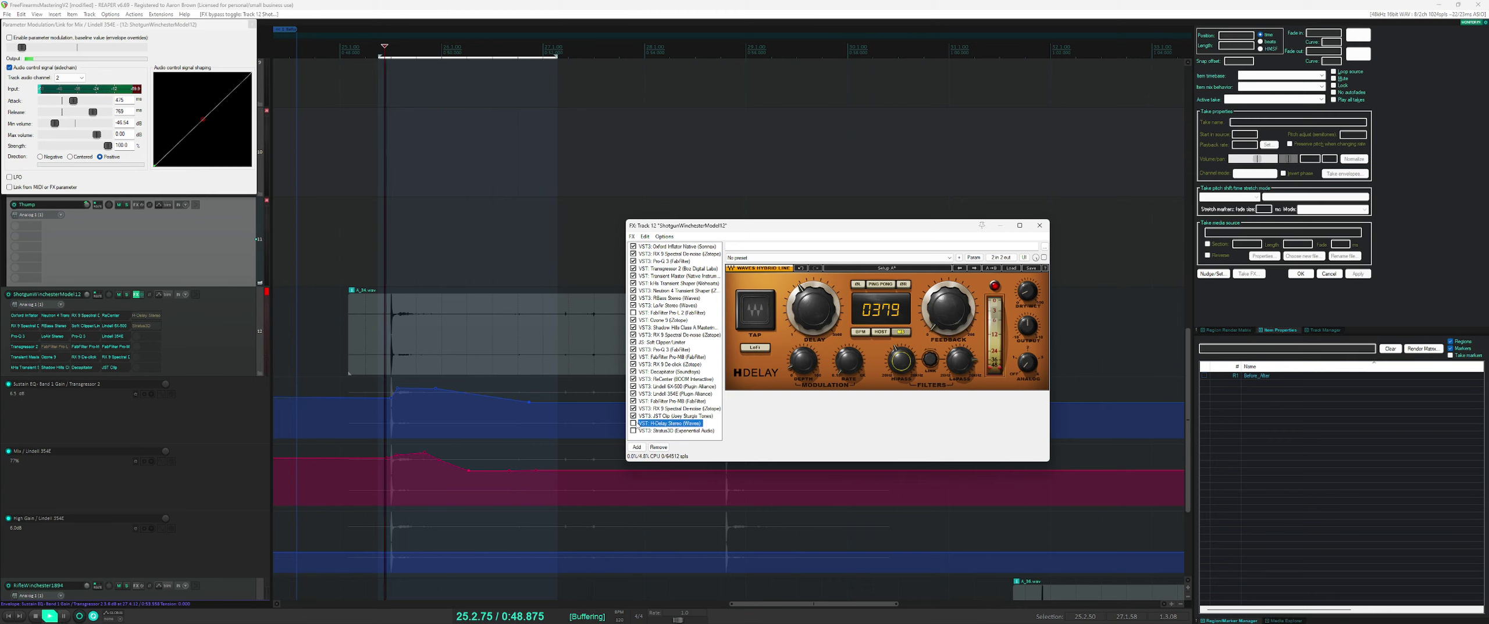
# - Compare the gunshot with H-Delay bypassed and with it enabled
pyautogui.click(634, 423)
pyautogui.press('space')
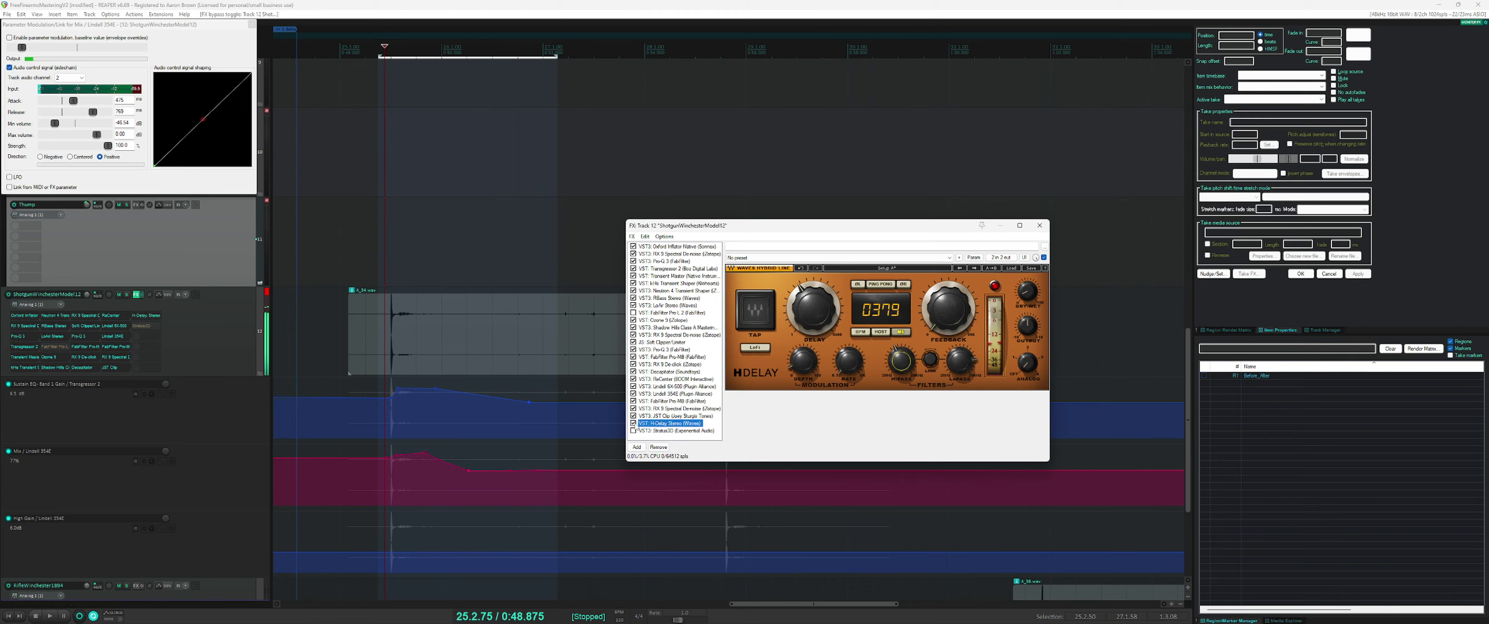
pyautogui.press('space')
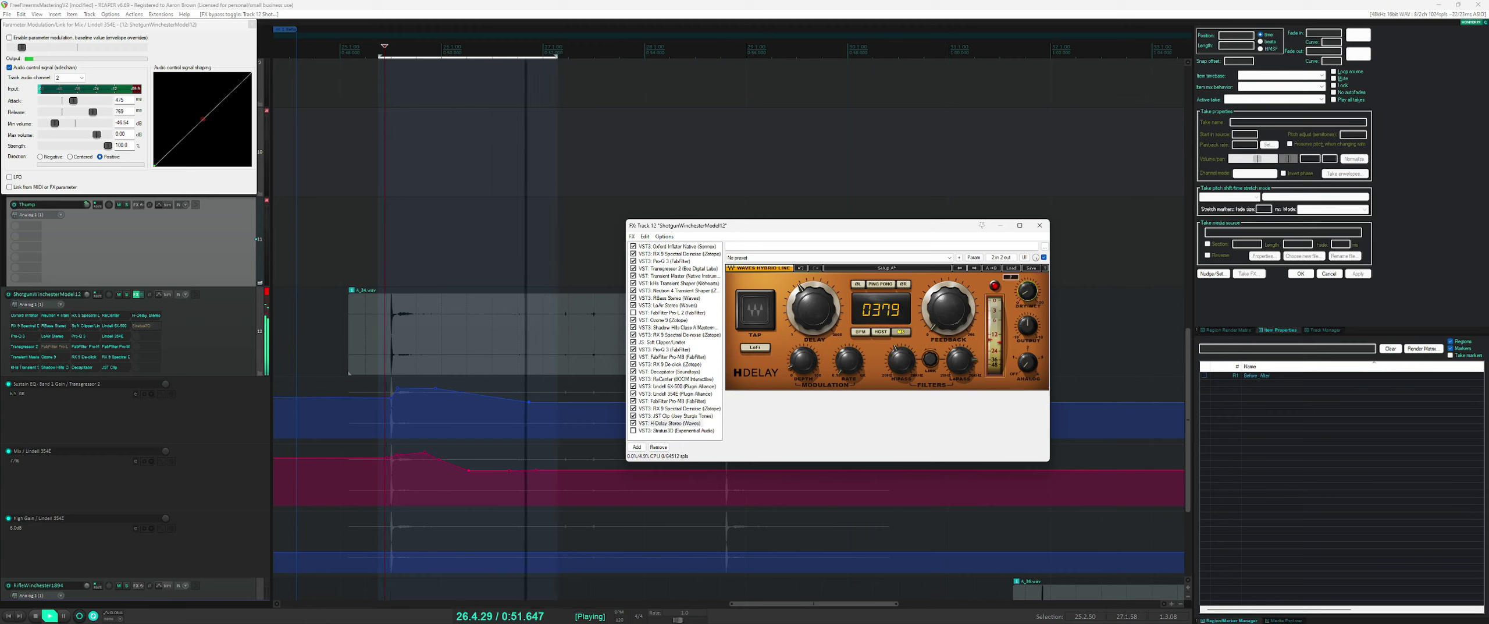
pyautogui.press('space')
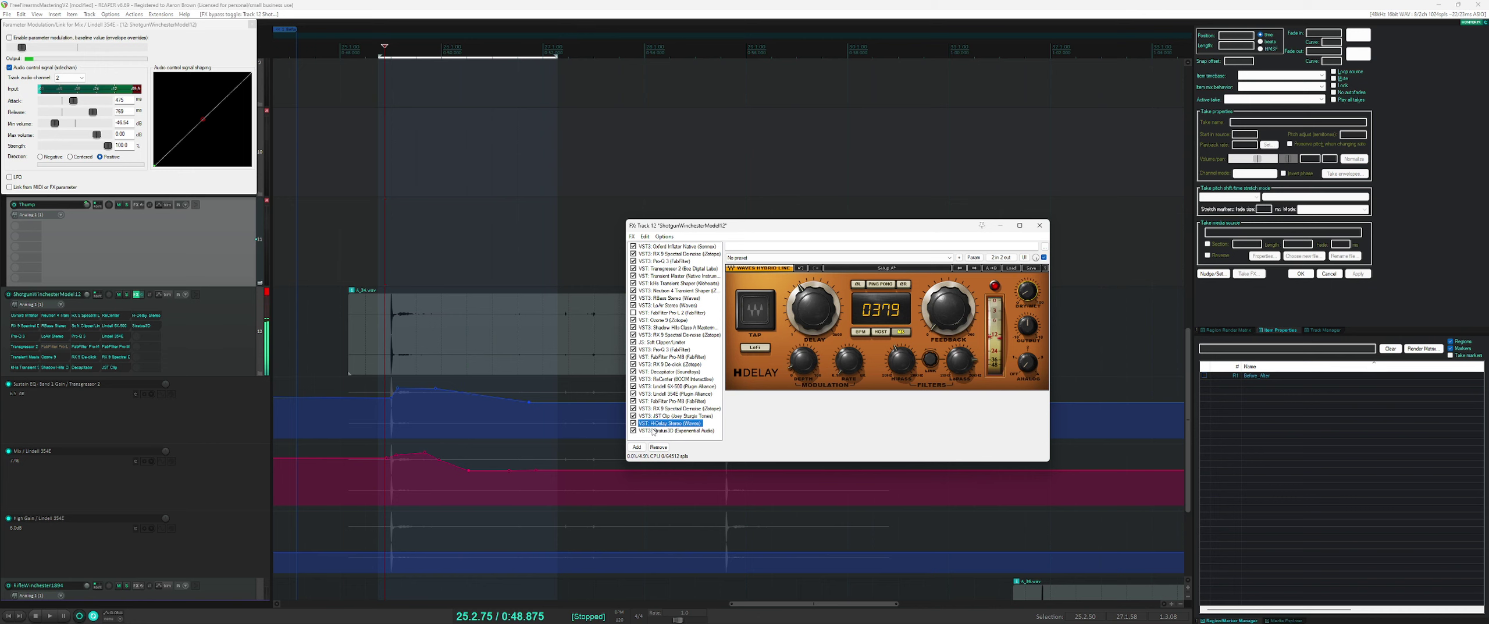
# - Open the enabled Stratus 3D reverb, fine-tune its mix by ear, and raise the reverb tail's damping frequency
pyautogui.click(653, 430)
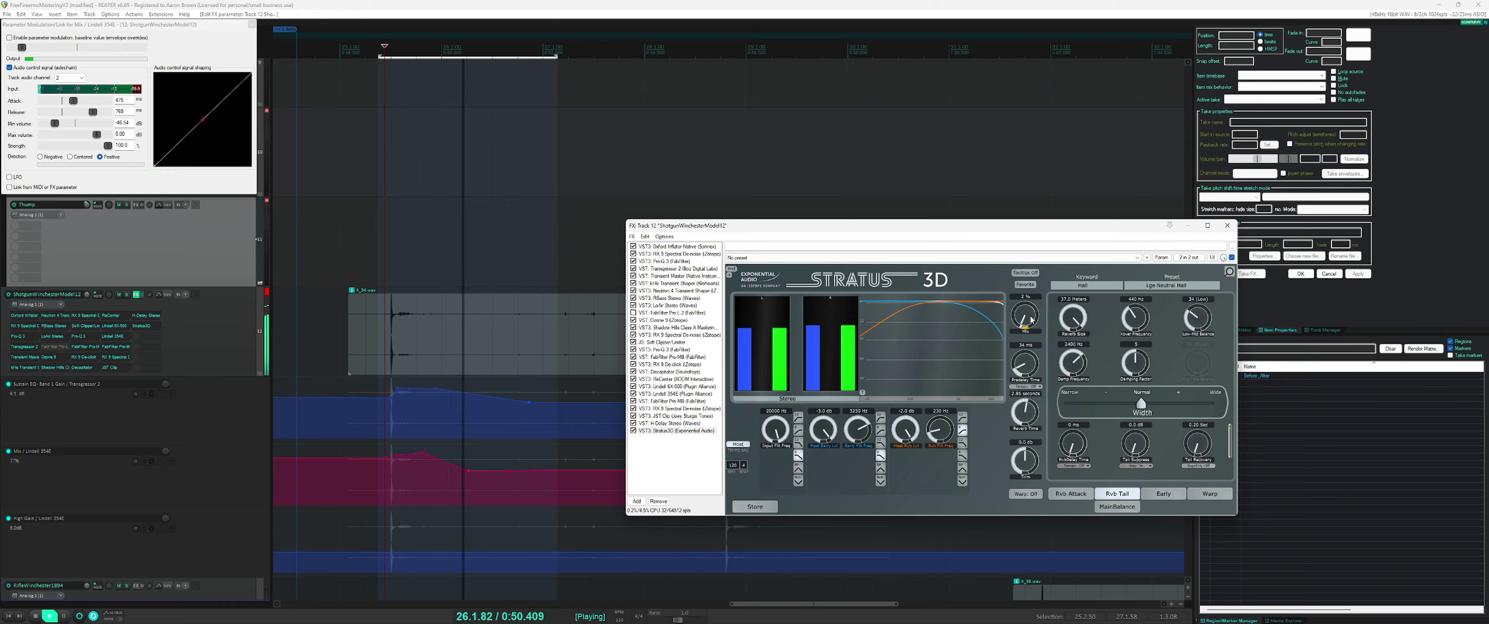
pyautogui.scroll(2, 1031, 319)
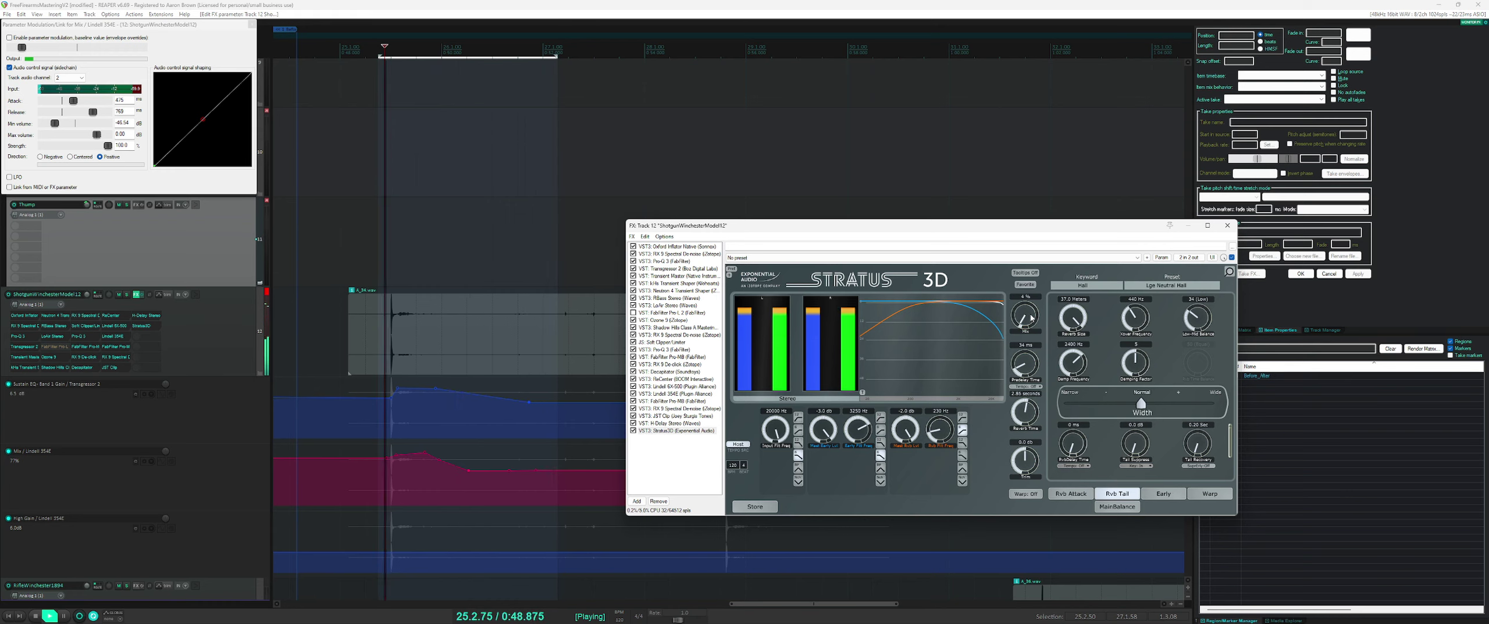
pyautogui.scroll(-1, 1031, 319)
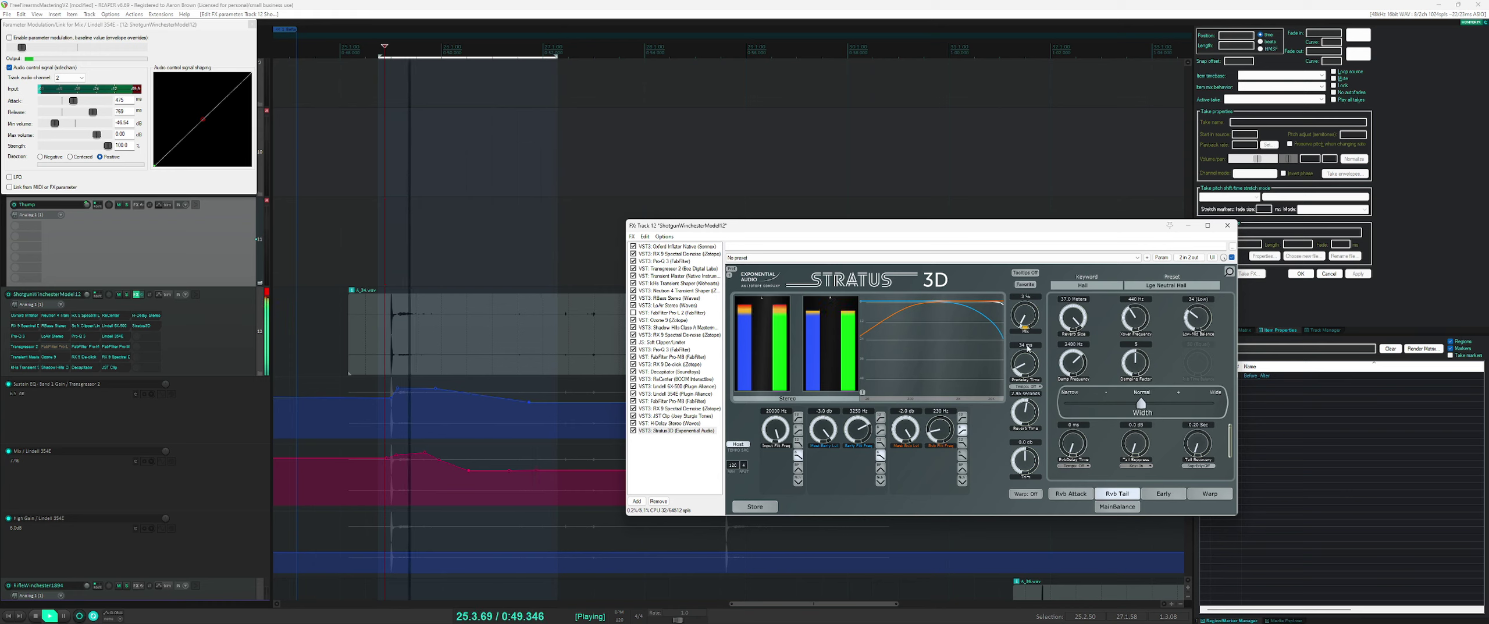
pyautogui.scroll(3, 1074, 361)
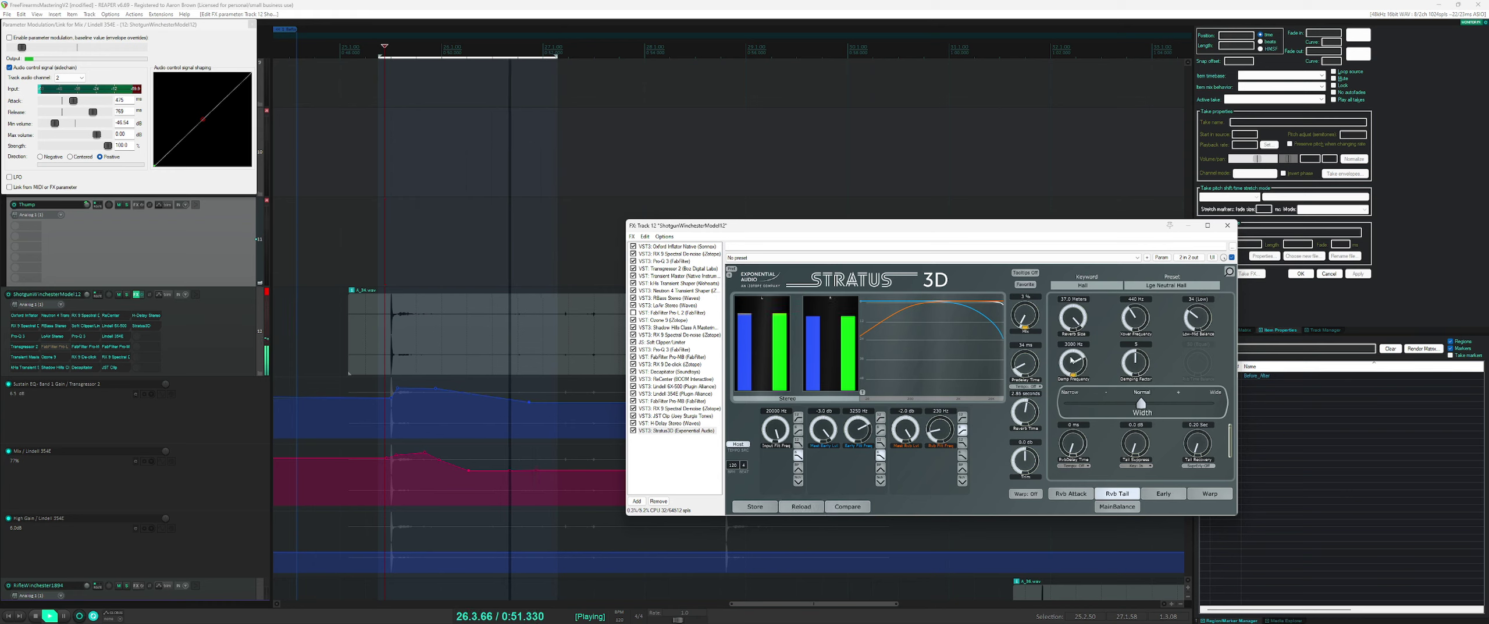
# - Fine-tune the Stratus 3D predelay by ear and lower the blue-curve filter's frequency to 2700 Hz during playback
pyautogui.scroll(2, 1135, 362)
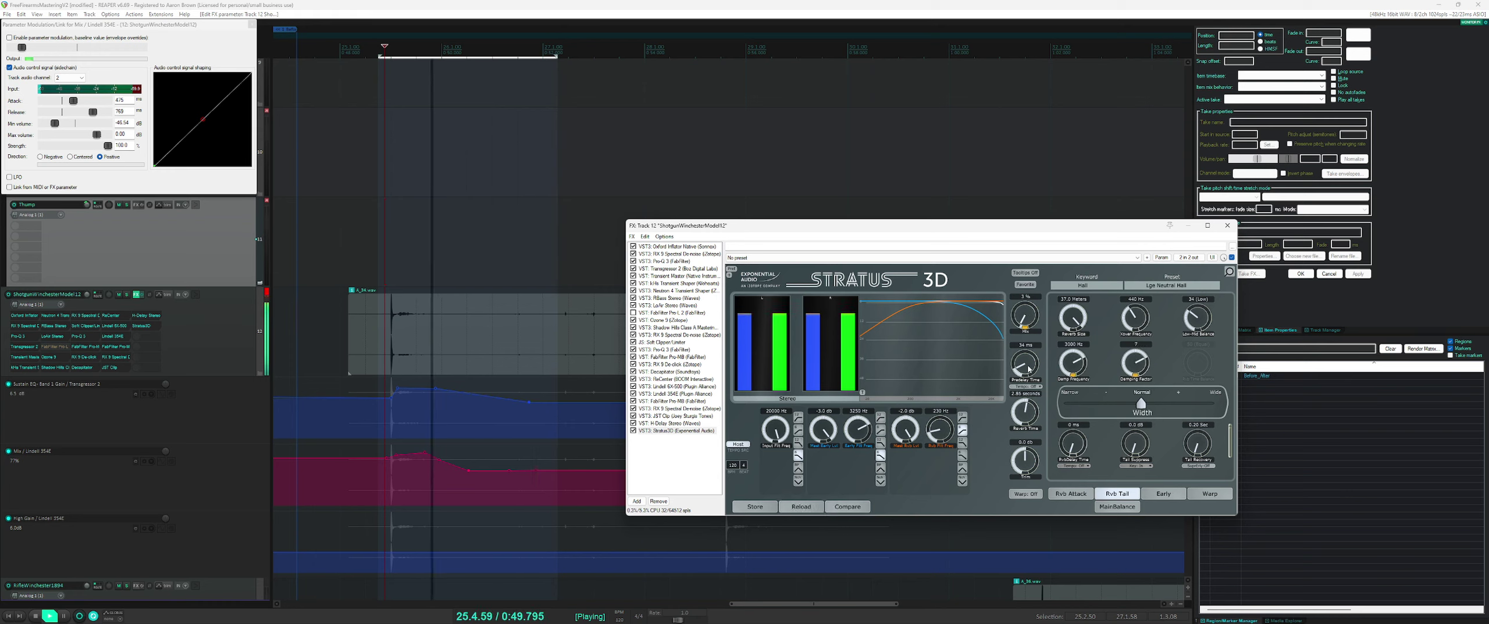
pyautogui.scroll(-2, 1032, 322)
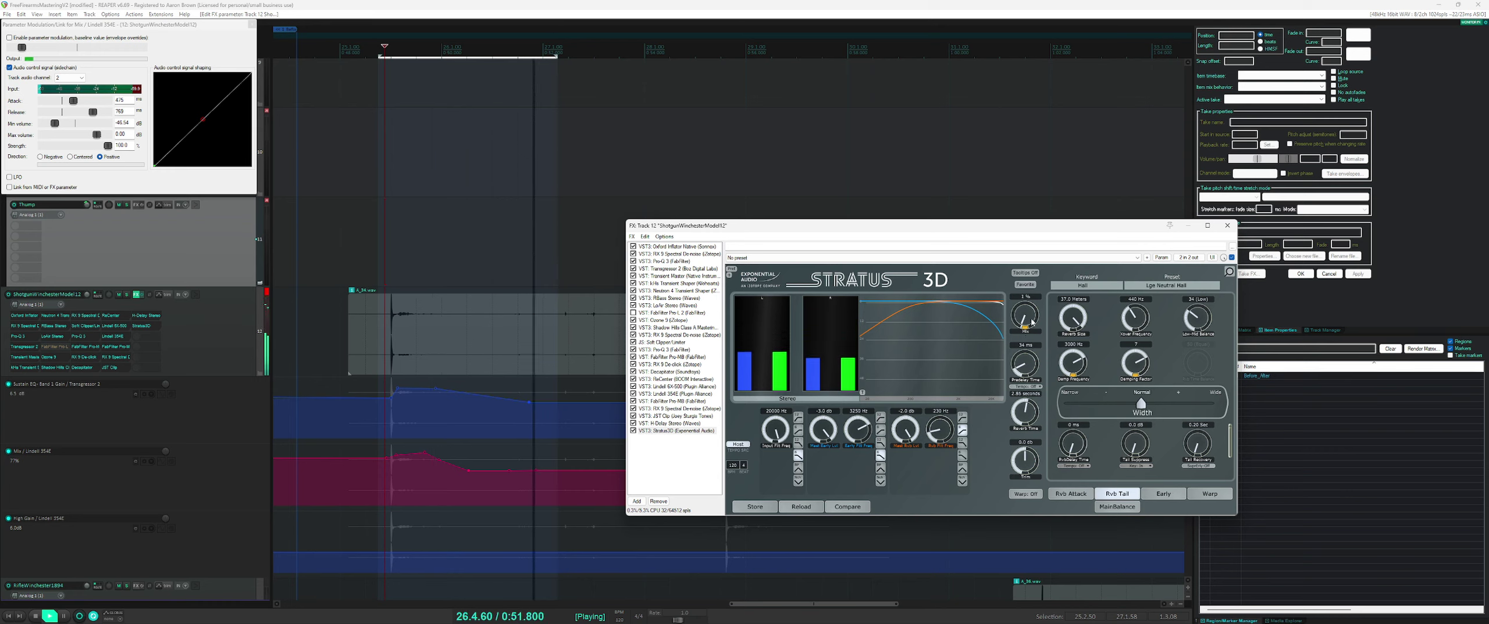
pyautogui.scroll(1, 1032, 322)
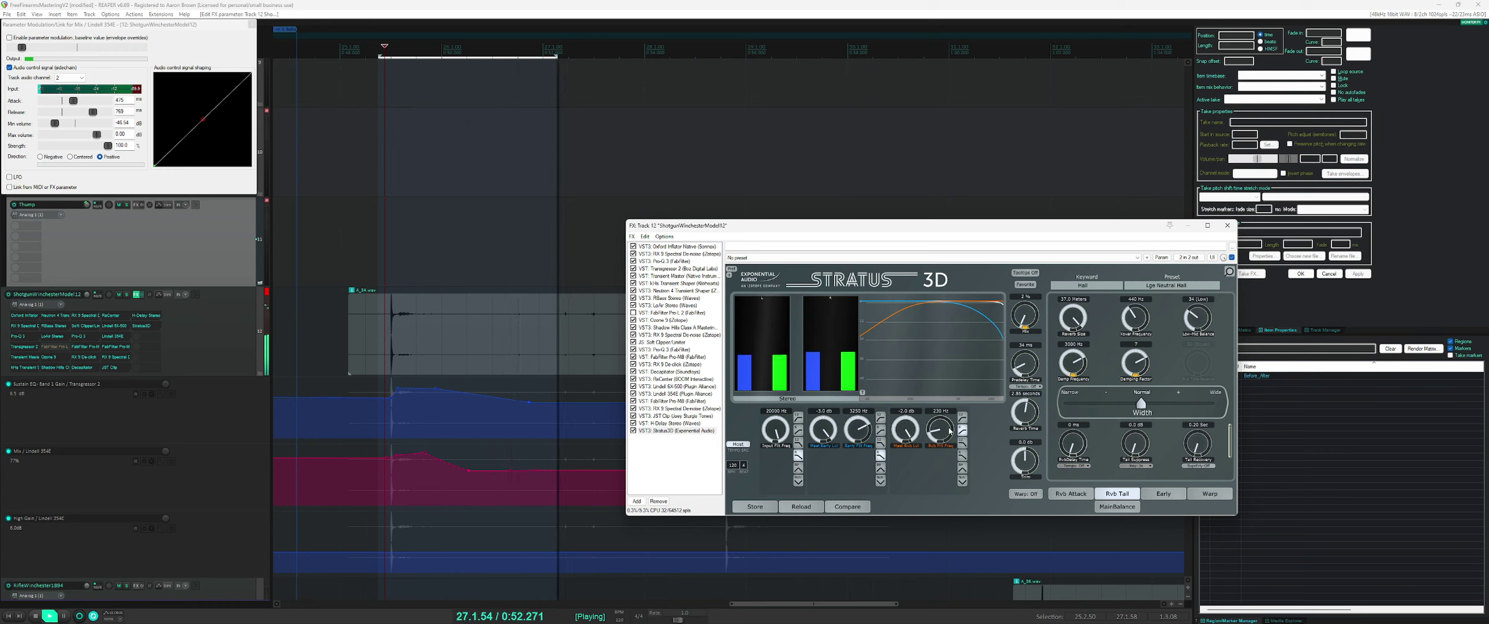
pyautogui.scroll(1, 950, 430)
pyautogui.scroll(1, 941, 429)
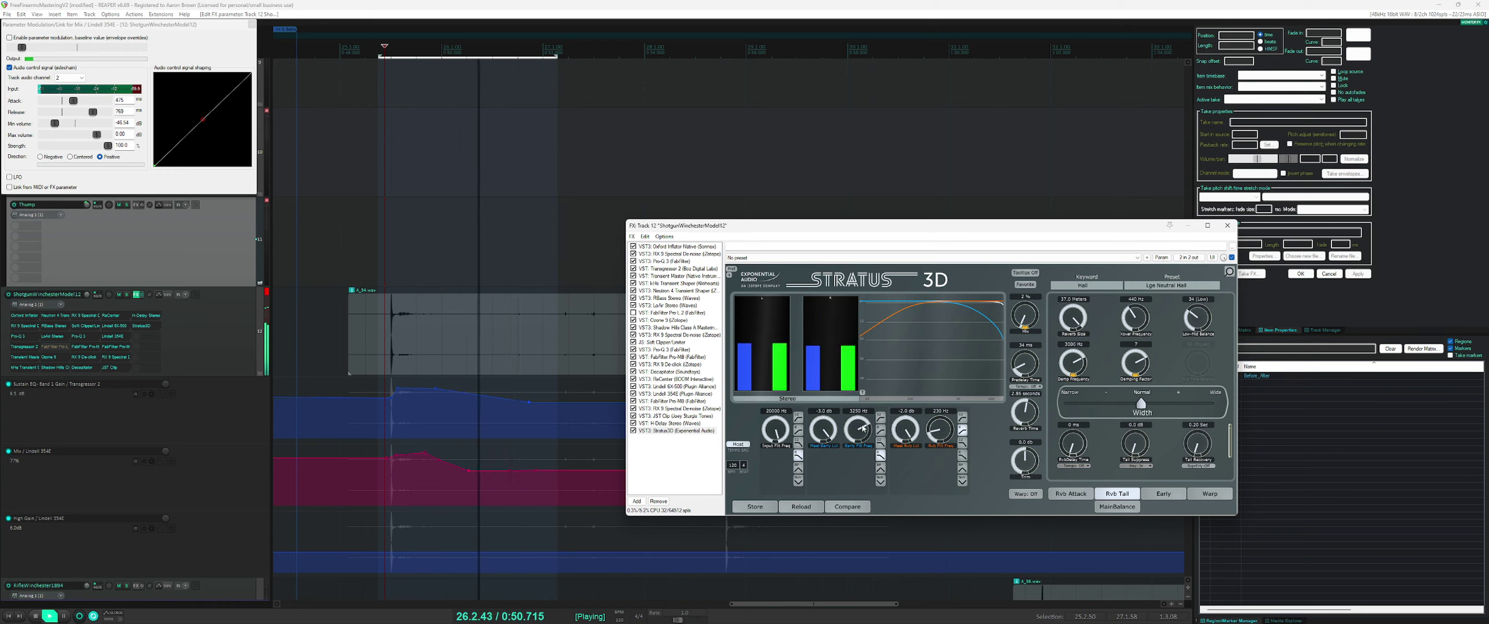
pyautogui.scroll(-3, 864, 429)
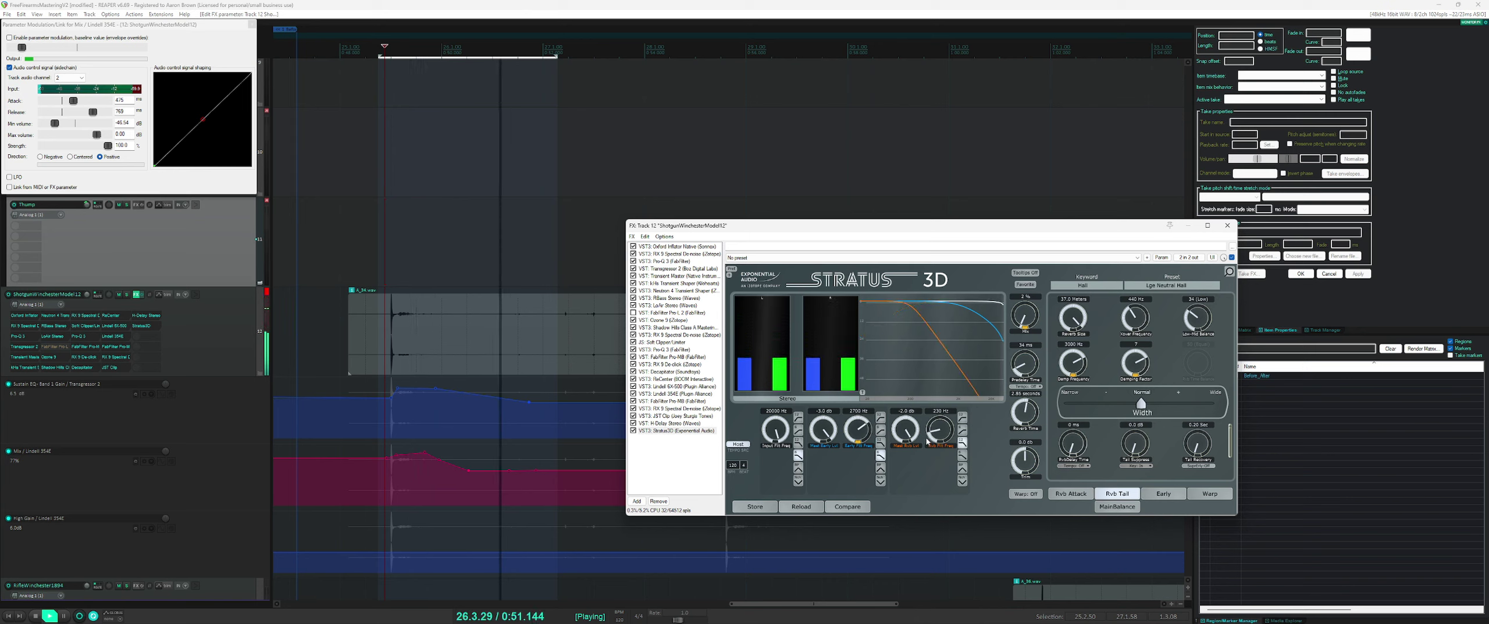
# - Raise the orange-curve reverb filter's frequency by ear and switch that filter to the band-pass shape
pyautogui.scroll(5, 940, 429)
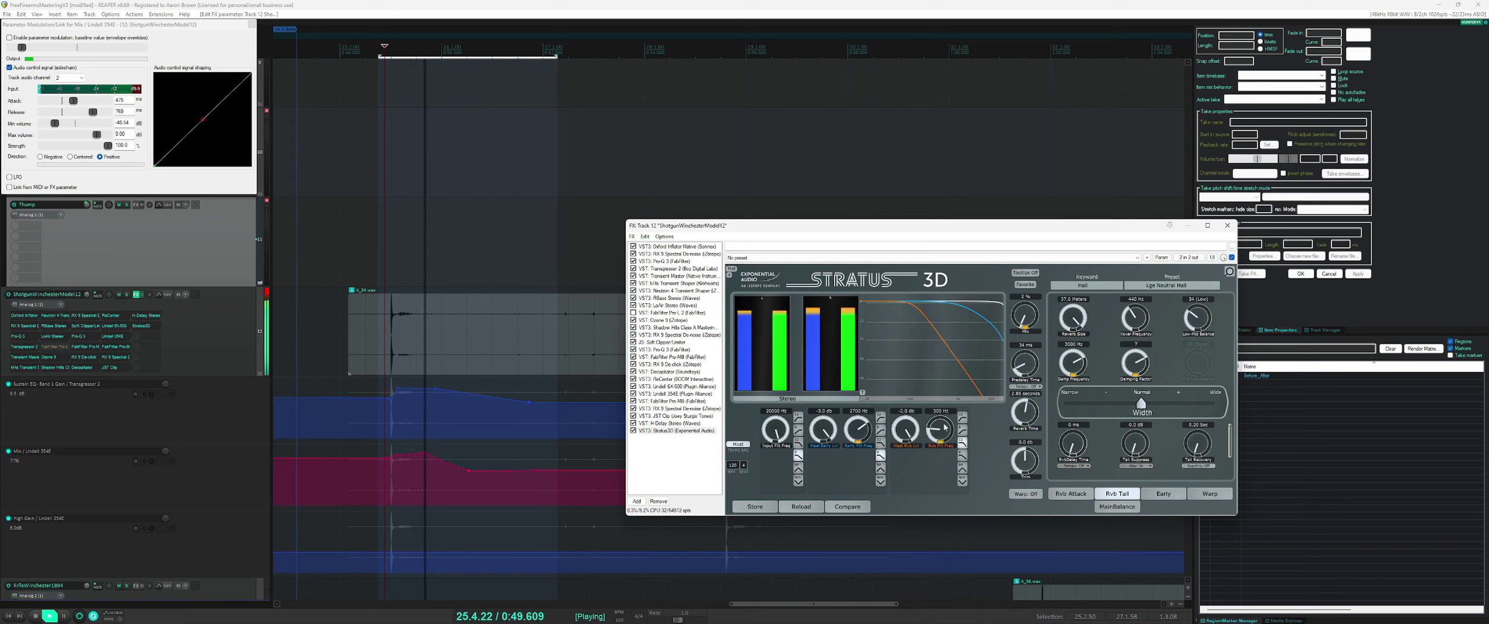
pyautogui.moveTo(946, 428); pyautogui.dragTo(954, 380)
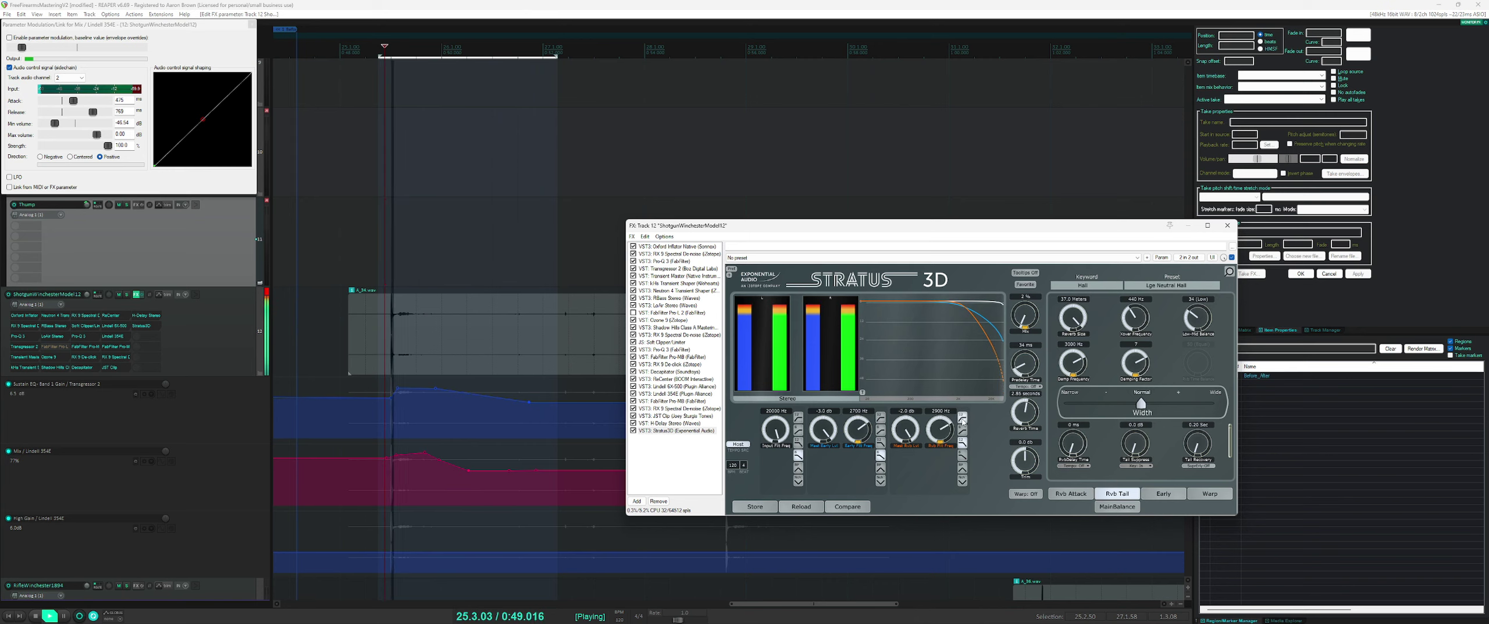
pyautogui.click(963, 423)
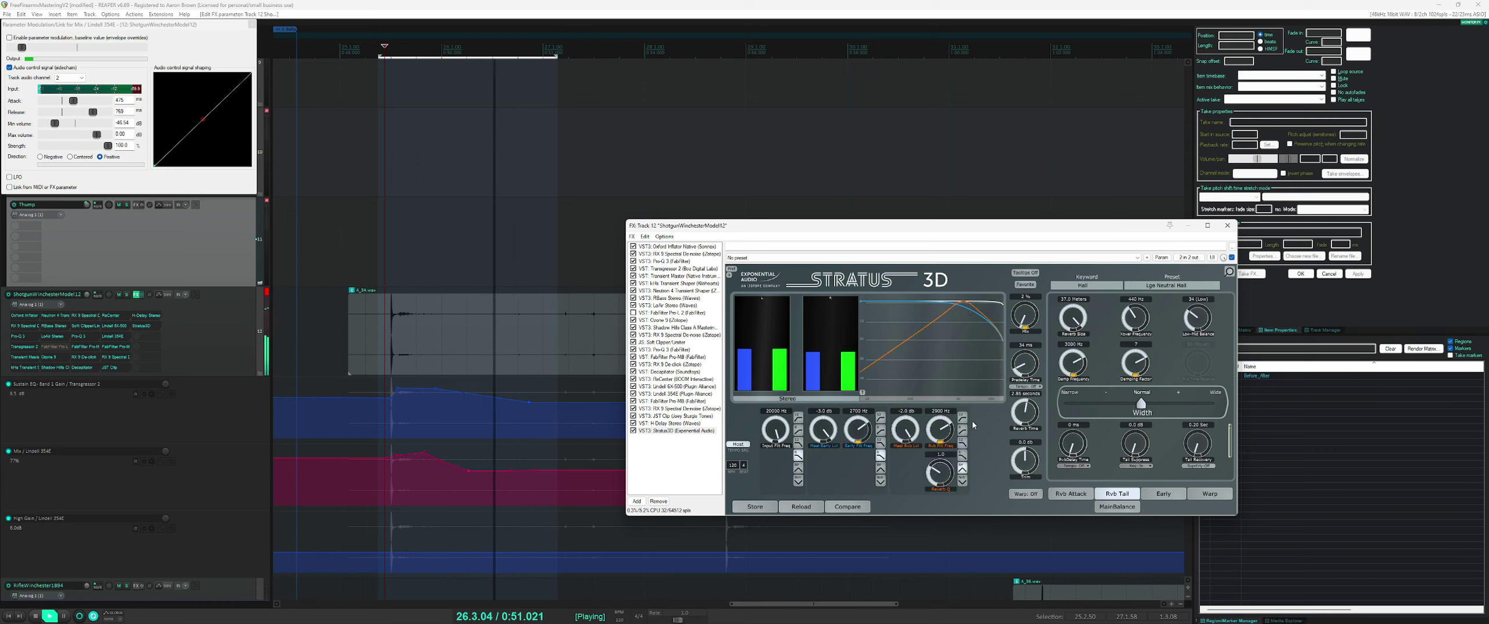
# - Sweep the orange band-pass filter's frequency by ear and shorten the reverb time to 1.21 seconds
pyautogui.moveTo(940, 431); pyautogui.dragTo(947, 450)
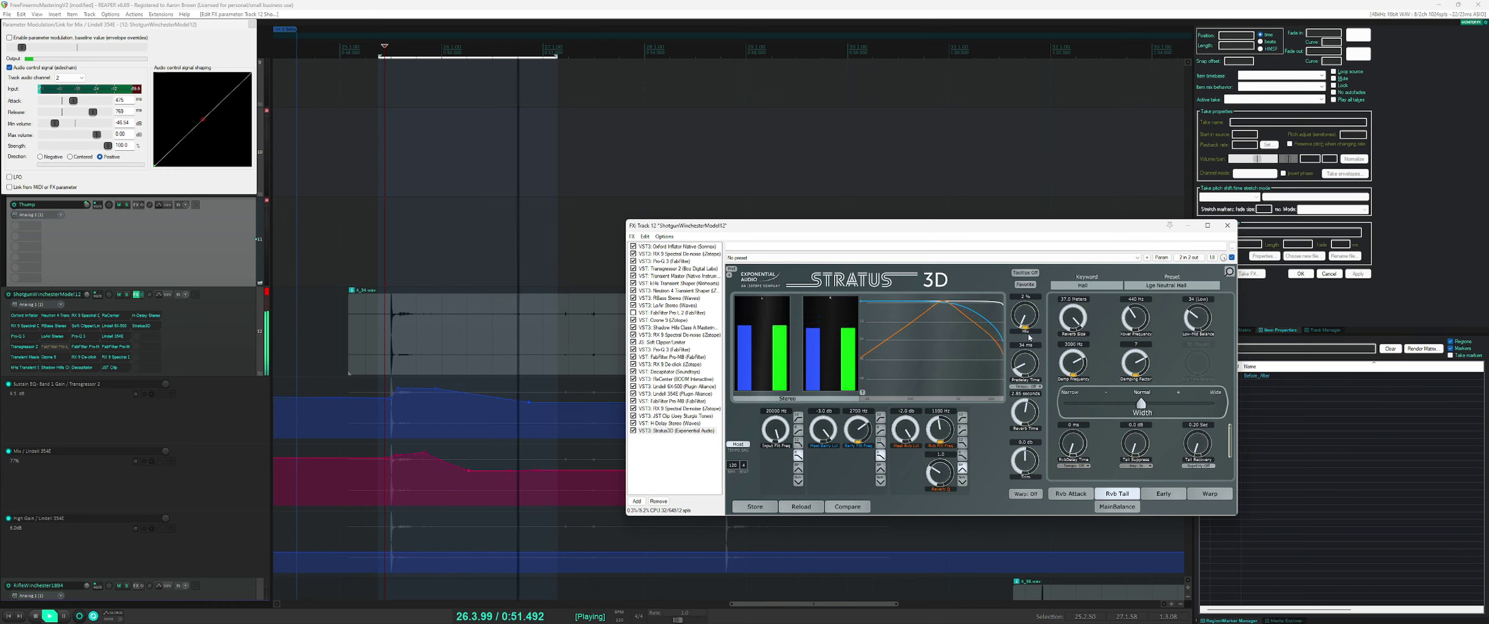
pyautogui.moveTo(943, 432); pyautogui.dragTo(947, 442)
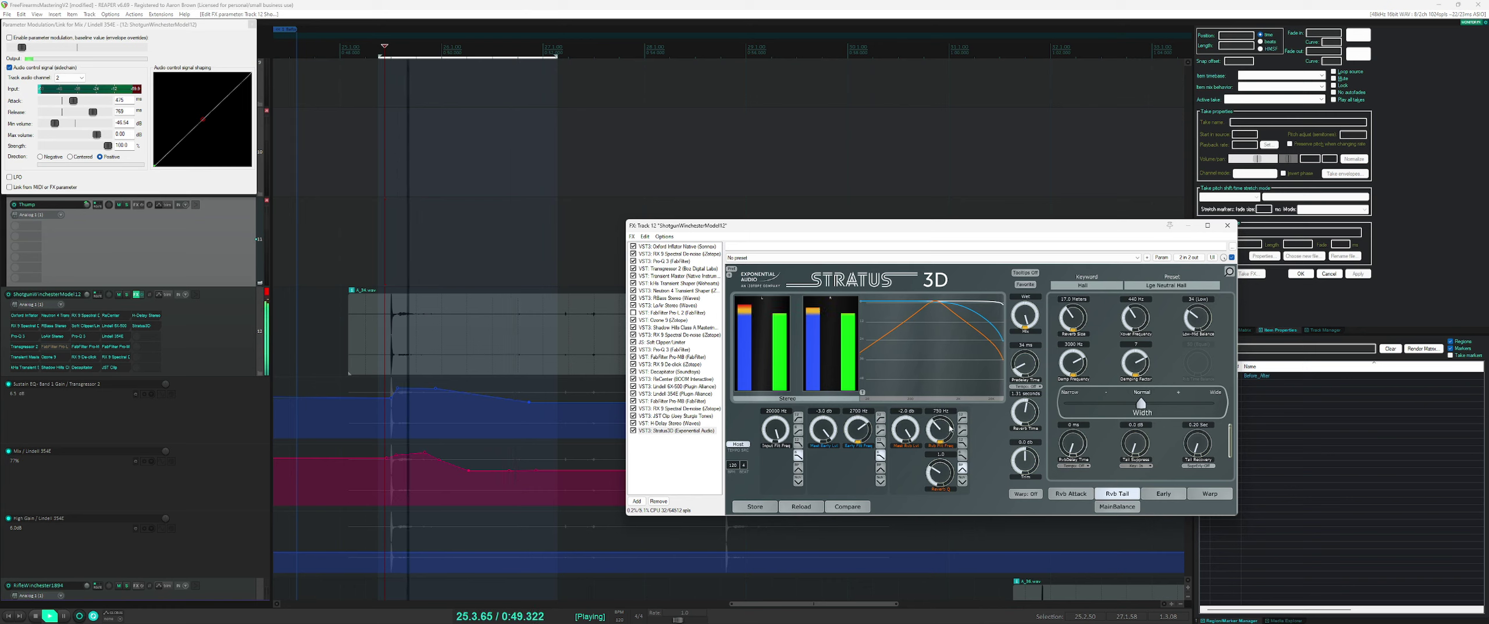
pyautogui.moveTo(951, 429); pyautogui.dragTo(957, 414)
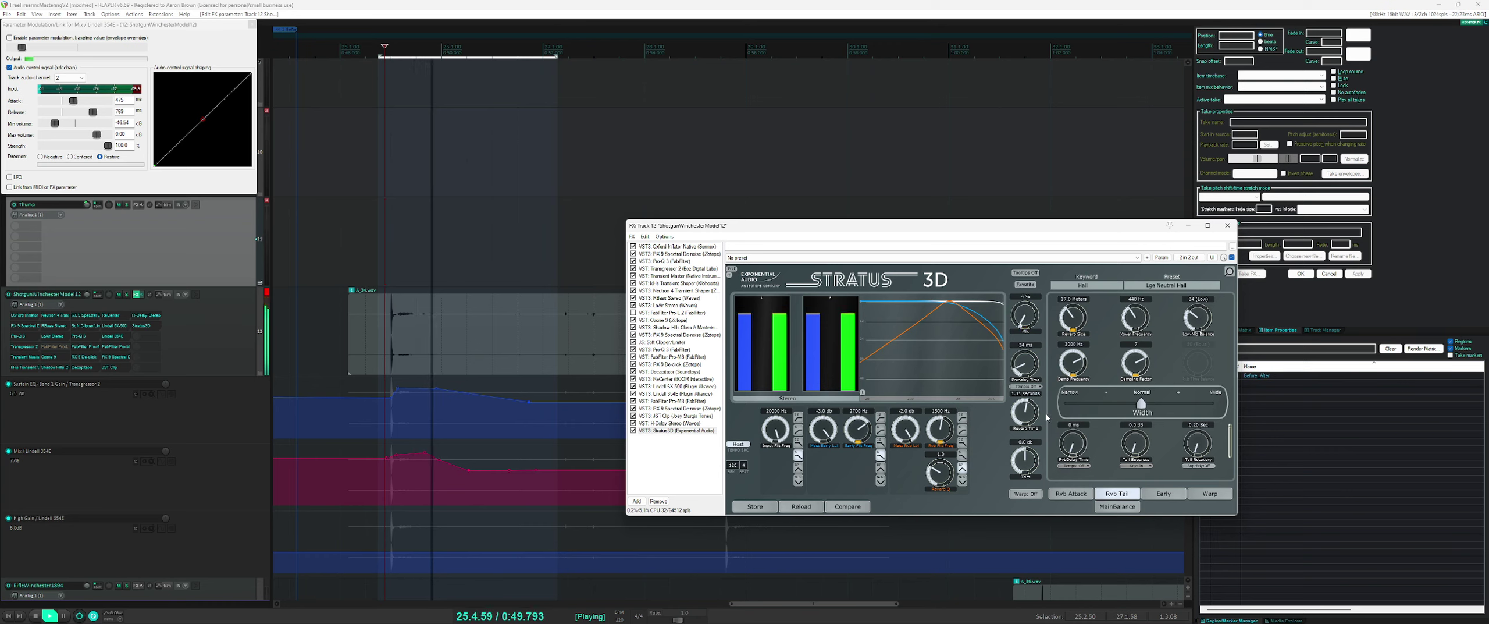
# - Broaden the orange band-pass filter to a Q of 0.40, fine-tune its frequency by ear, and restore the low reverb mix
pyautogui.moveTo(960, 481); pyautogui.dragTo(956, 495)
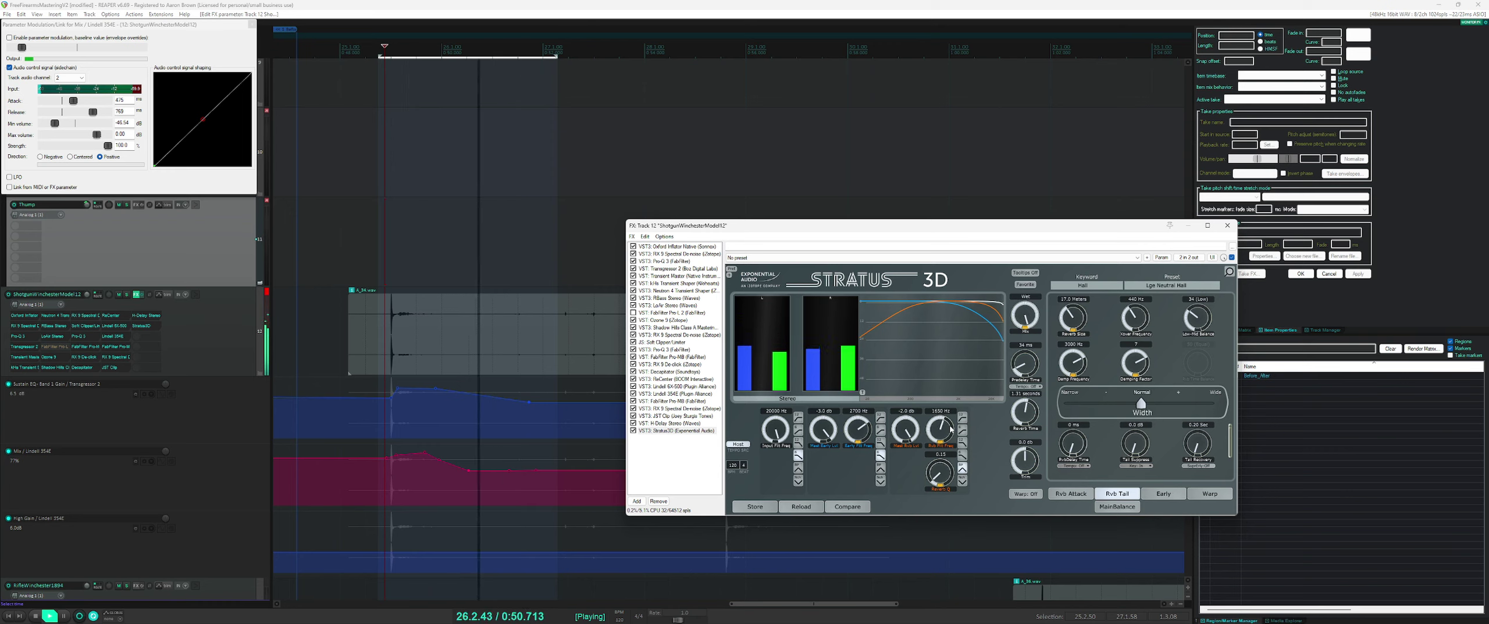
pyautogui.scroll(1, 940, 433)
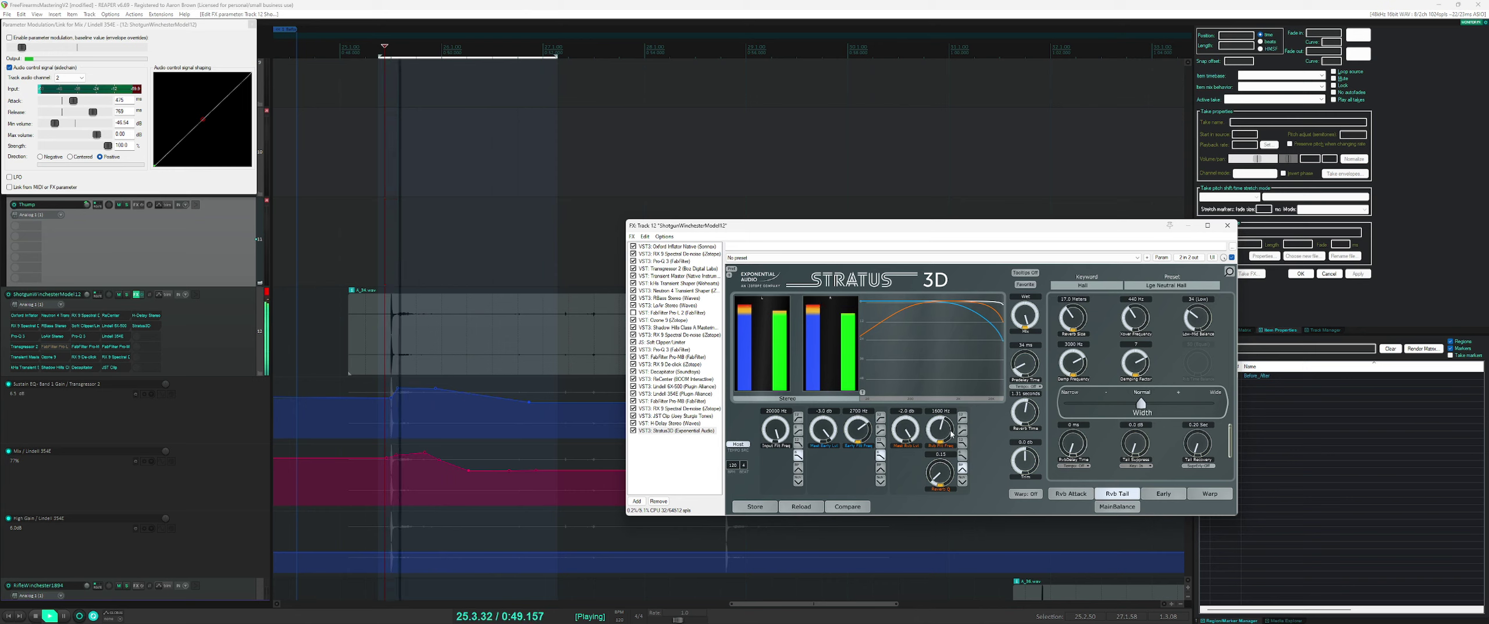
pyautogui.scroll(3, 949, 463)
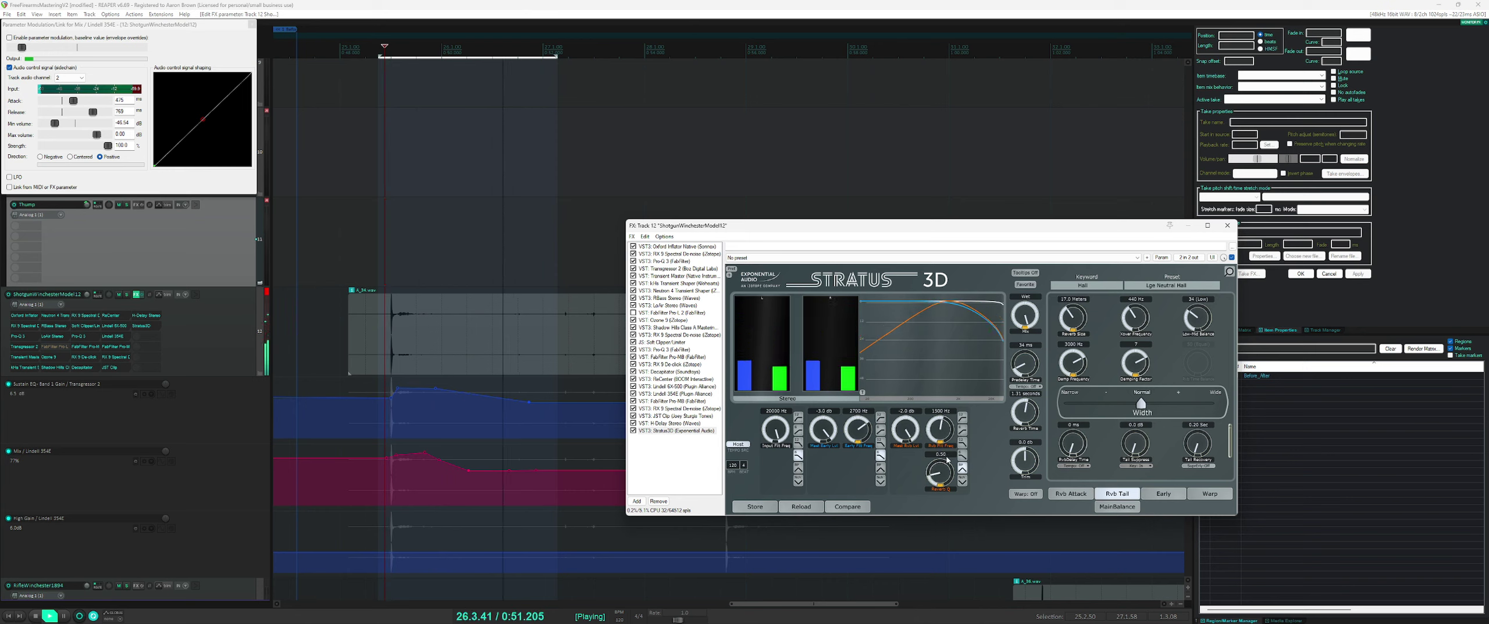
pyautogui.scroll(3, 946, 430)
pyautogui.scroll(1, 946, 431)
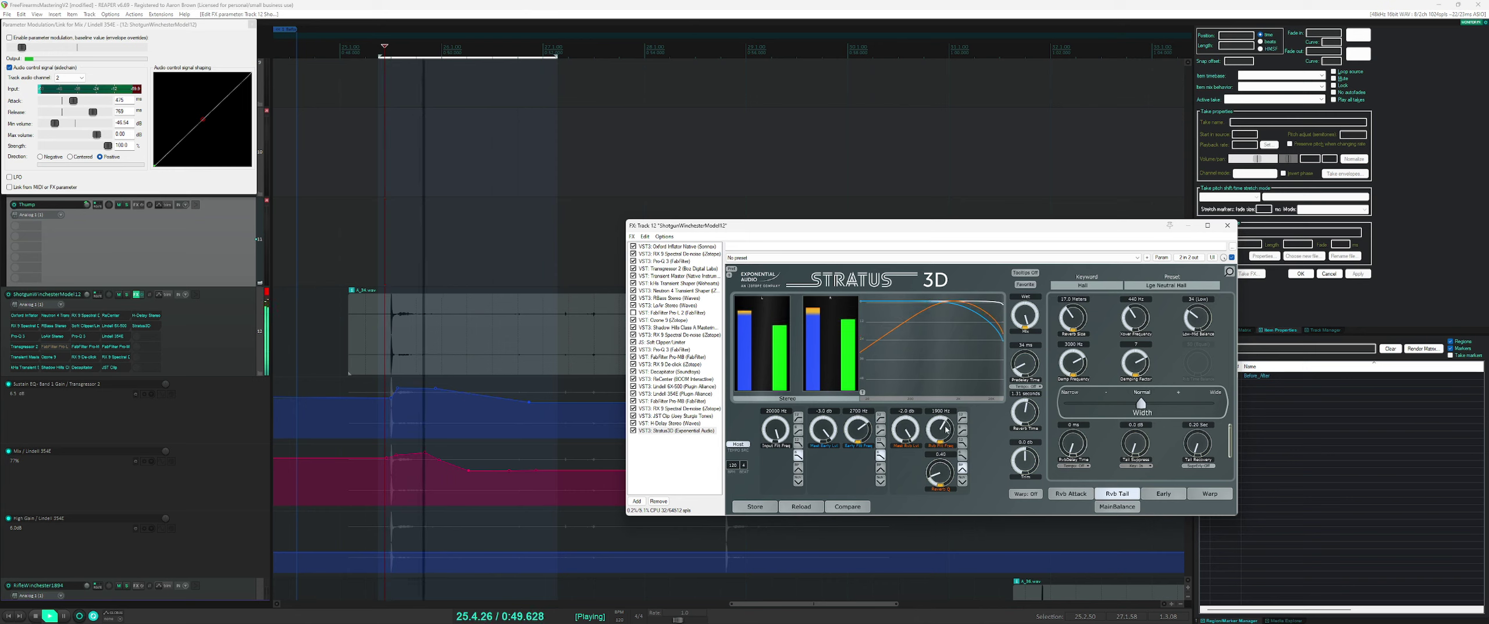
pyautogui.scroll(-1, 946, 429)
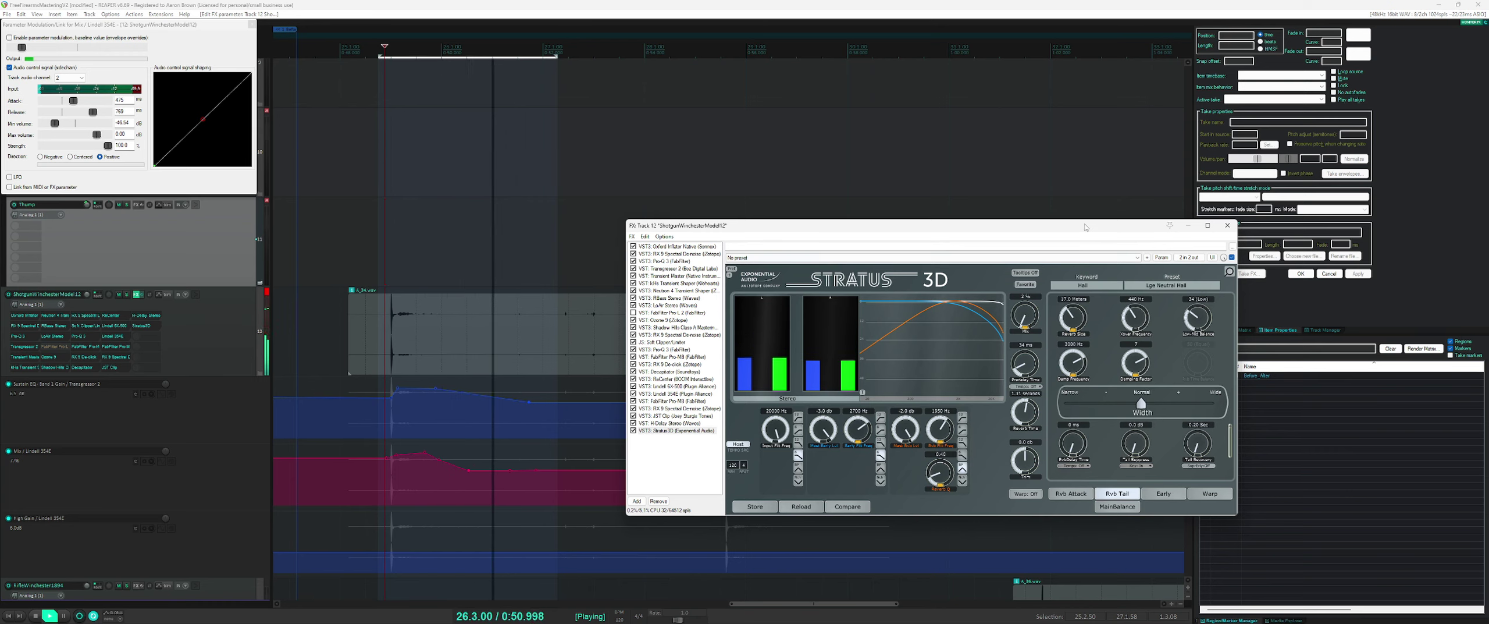
# - Compare the shotgun track with its entire effects chain bypassed and enabled during playback
pyautogui.press('space')
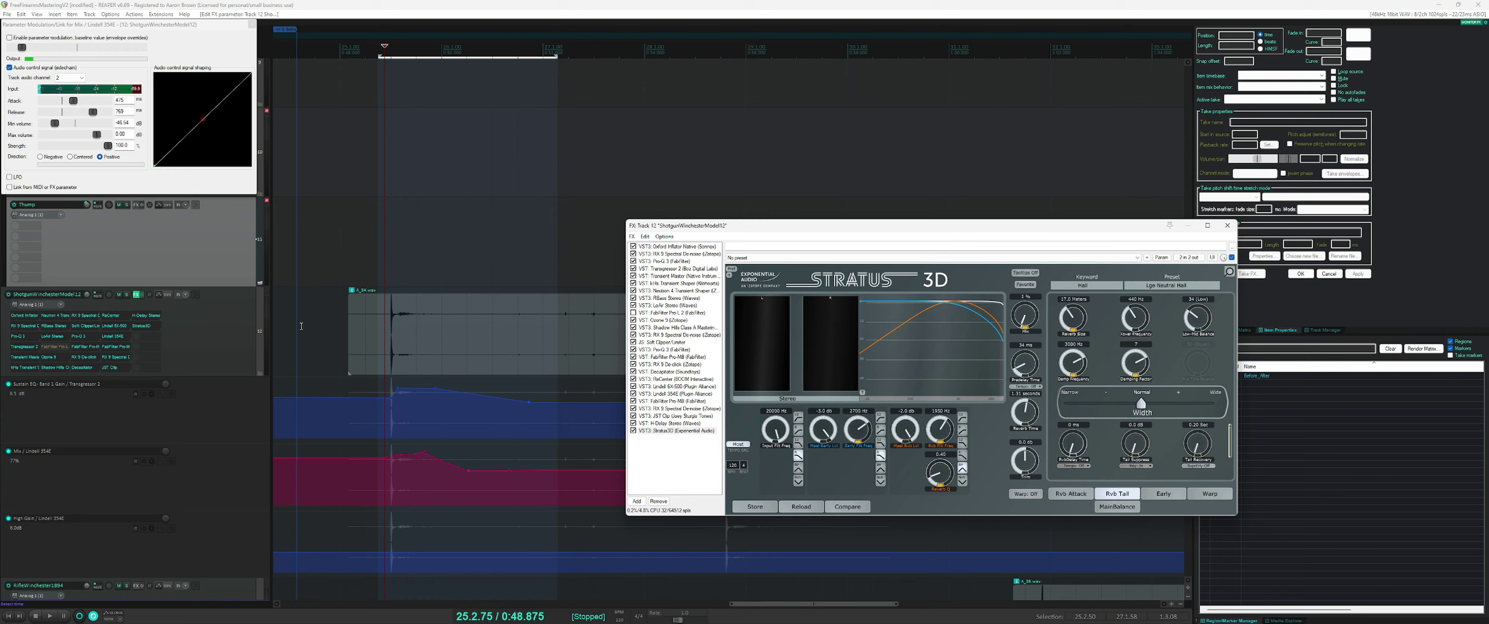
pyautogui.click(212, 328)
pyautogui.click(140, 295)
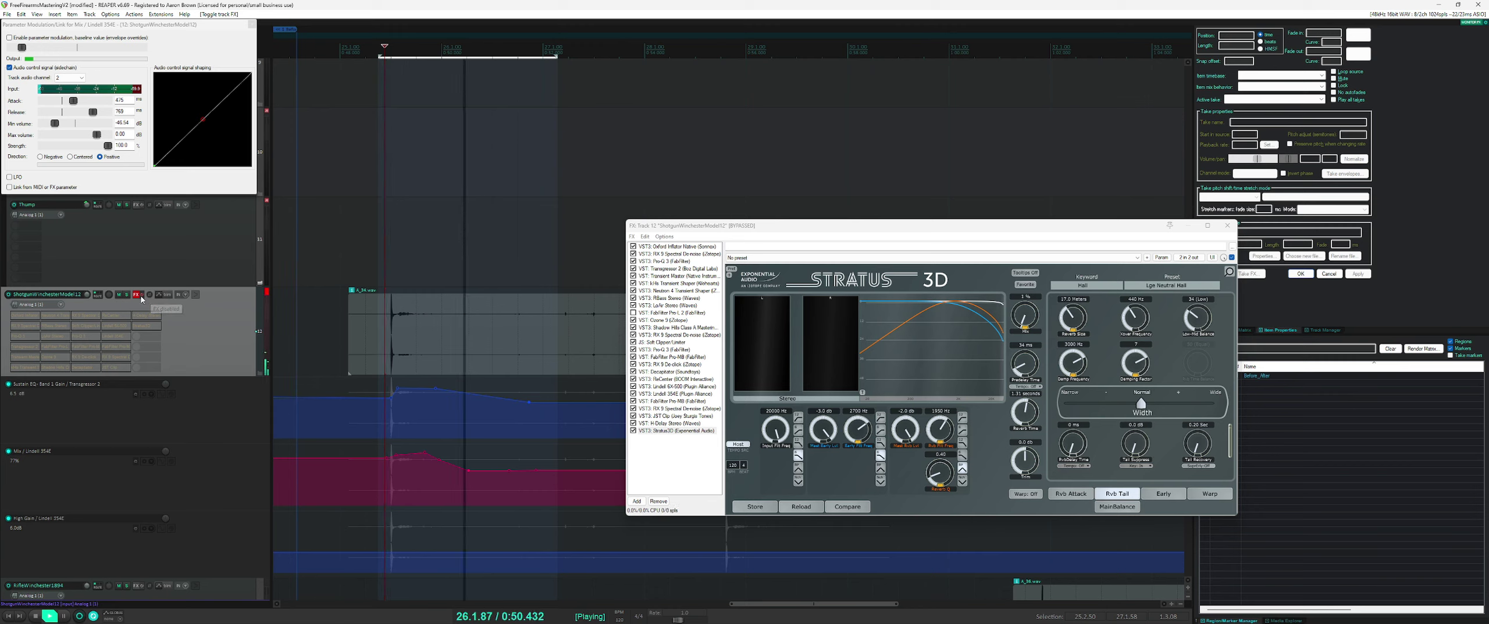
pyautogui.click(142, 297)
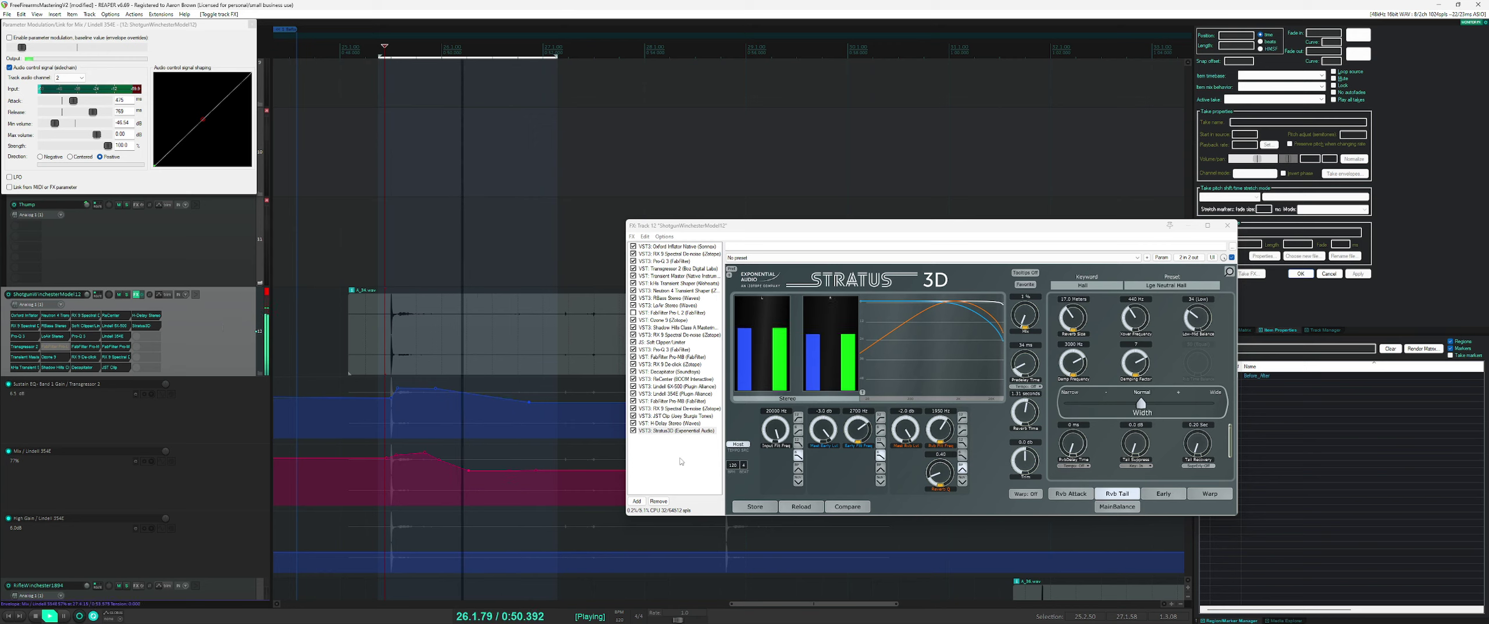
pyautogui.press('space')
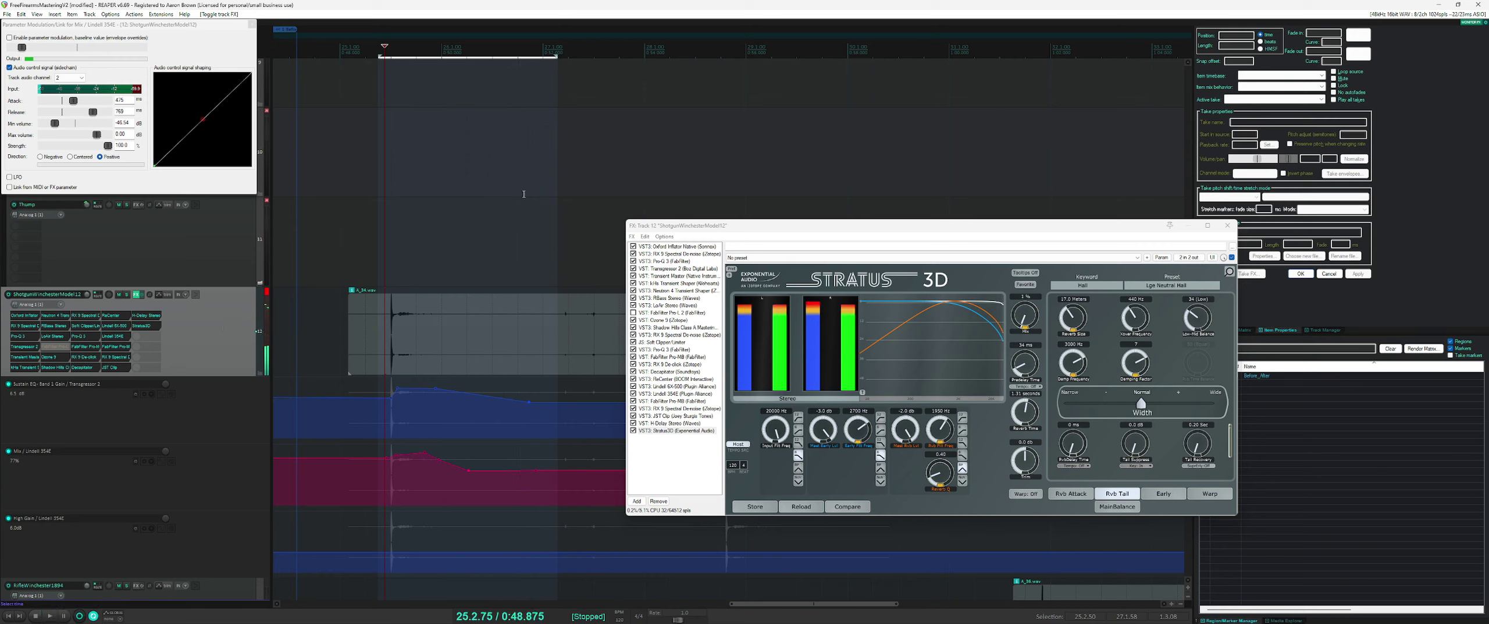